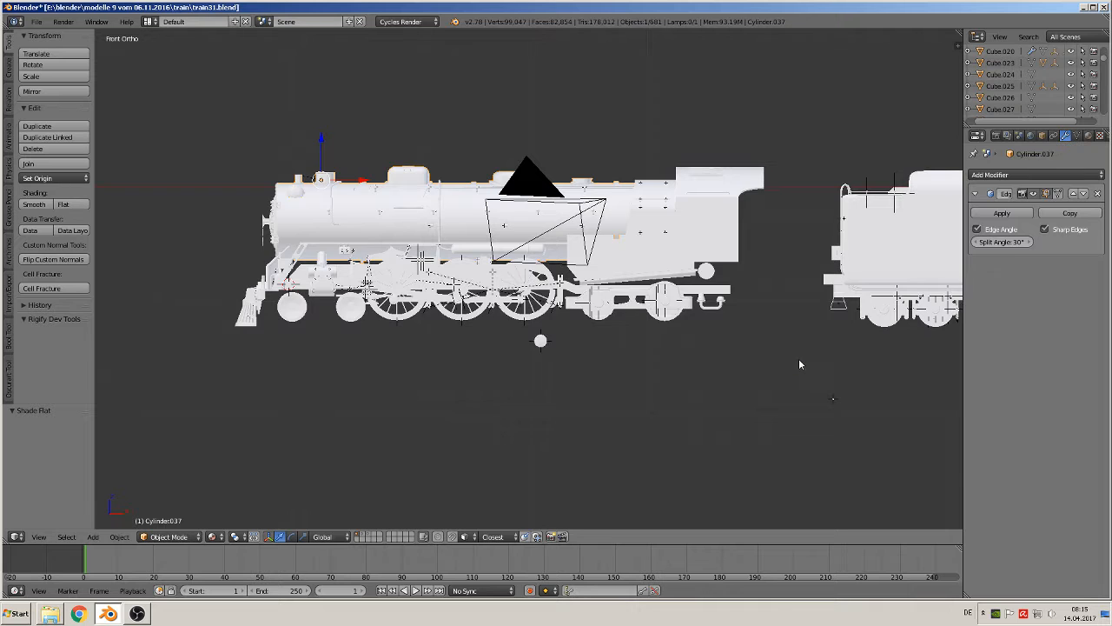
- Turn on the on-screen display of pressed keys in the 3D view
key(n)
click(904, 470)
key(n)
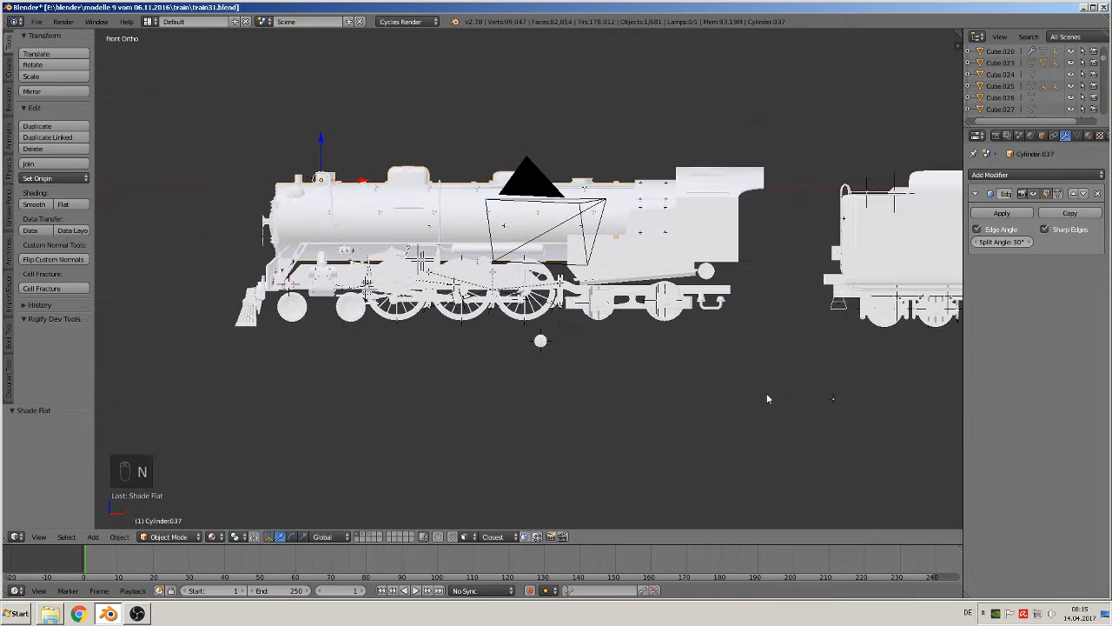
- Examine the locomotive reference images, looking at the side view, the boiler front and the area around the cowcatcher
shift+middle_drag(810, 356, 2, 387)
scroll(664, 342, up, 10)
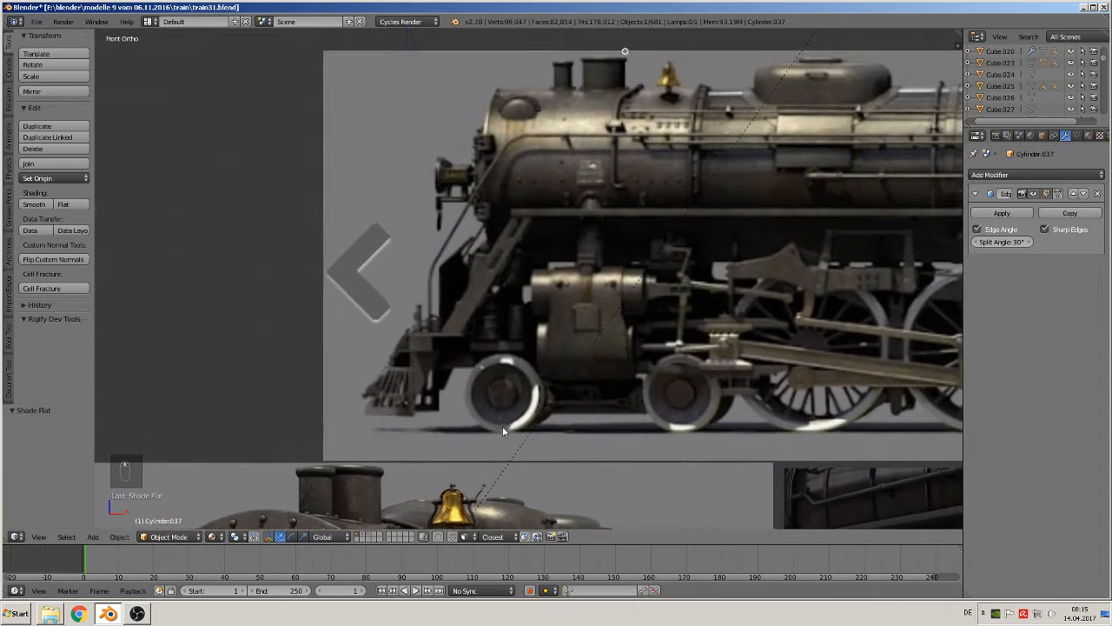
shift+middle_drag(503, 428, 492, 445)
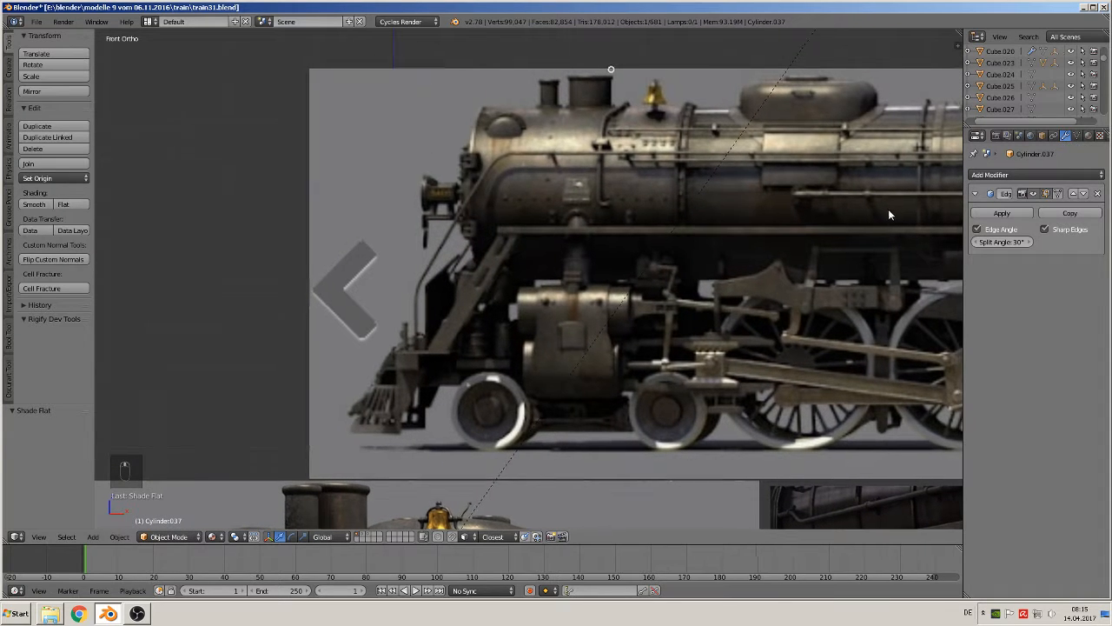
shift+middle_drag(888, 209, 437, 289)
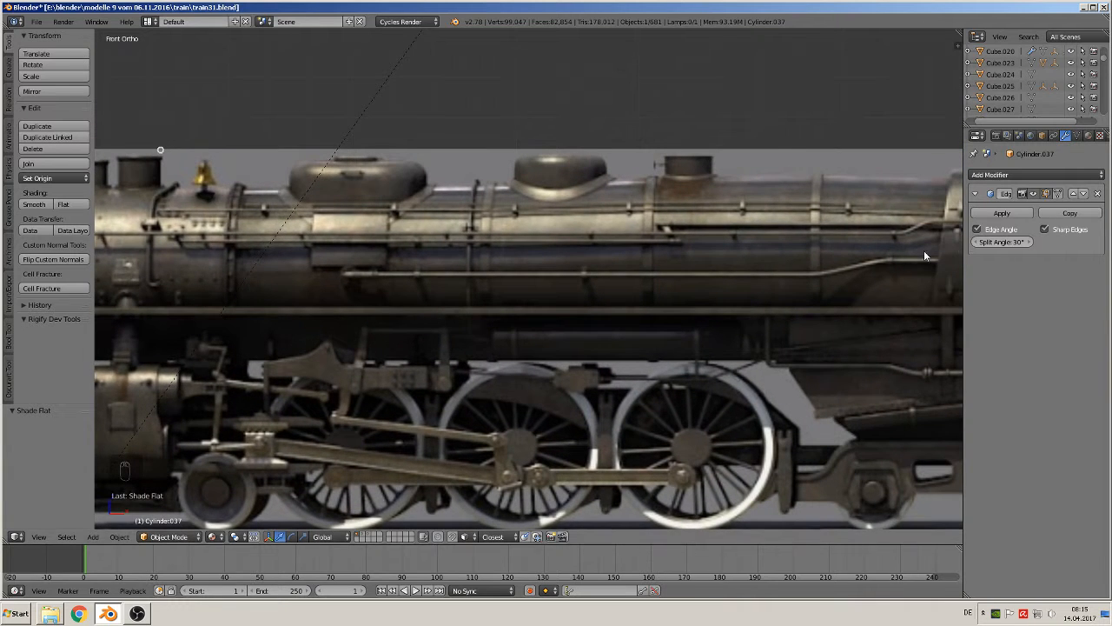
shift+middle_drag(924, 250, 792, 253)
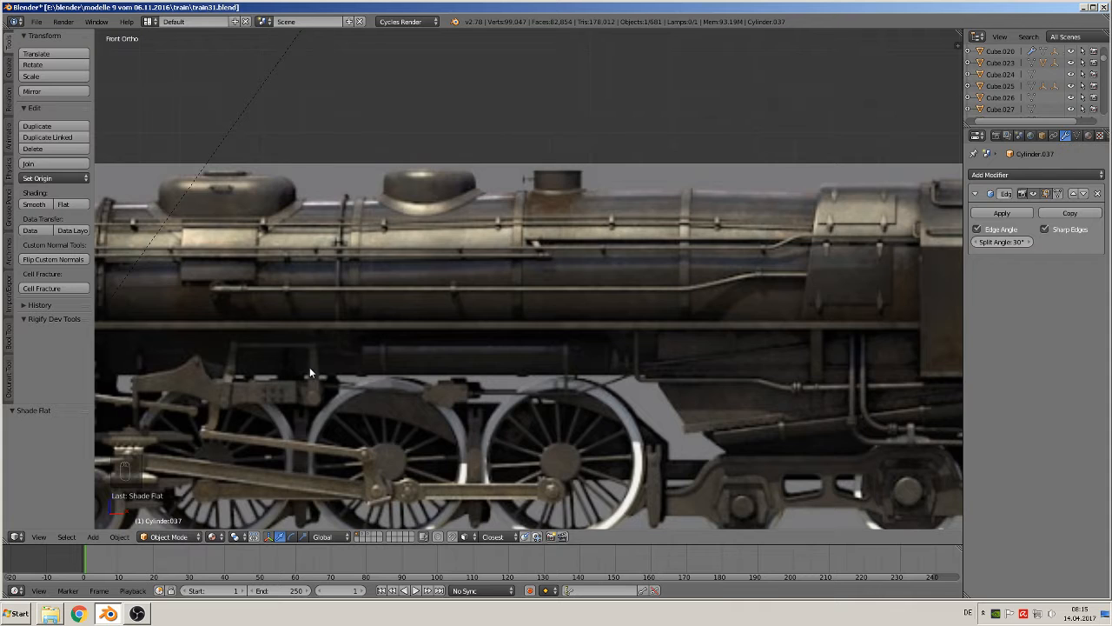
shift+middle_drag(309, 367, 765, 308)
scroll(764, 308, down, 2)
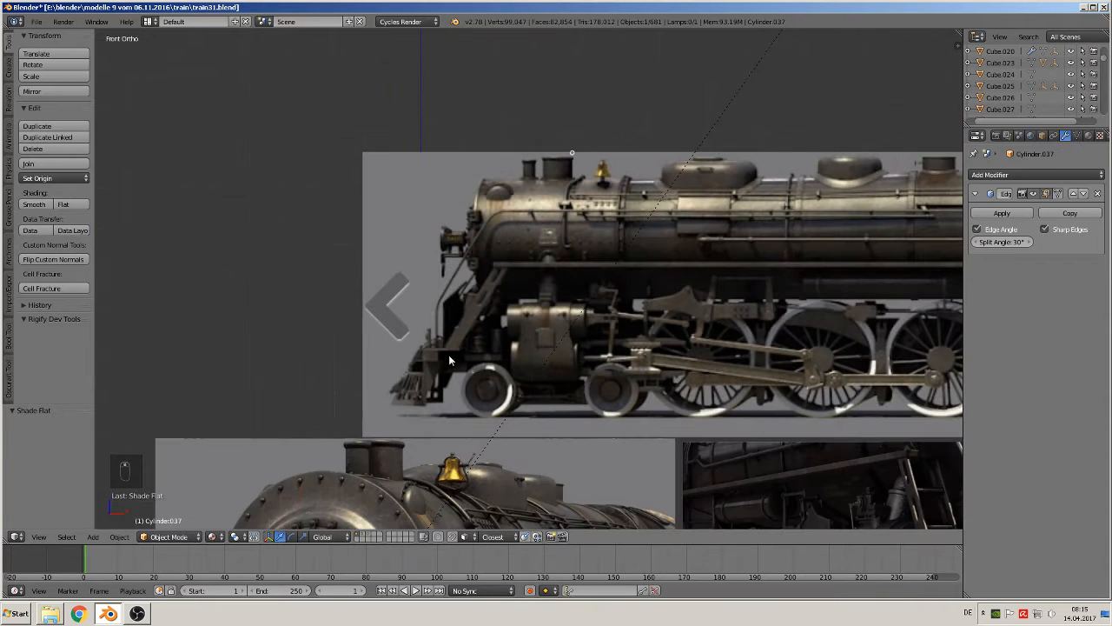
shift+middle_drag(494, 429, 646, 156)
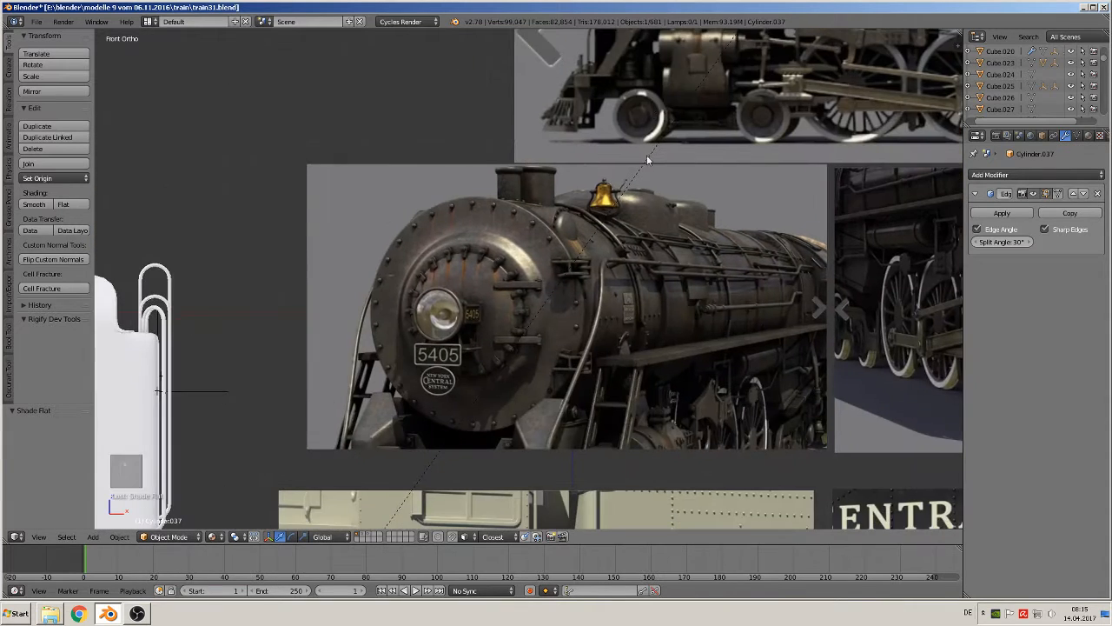
scroll(629, 227, down, 2)
shift+middle_drag(628, 375, 572, 214)
shift+middle_drag(744, 236, 417, 421)
scroll(417, 391, up, 5)
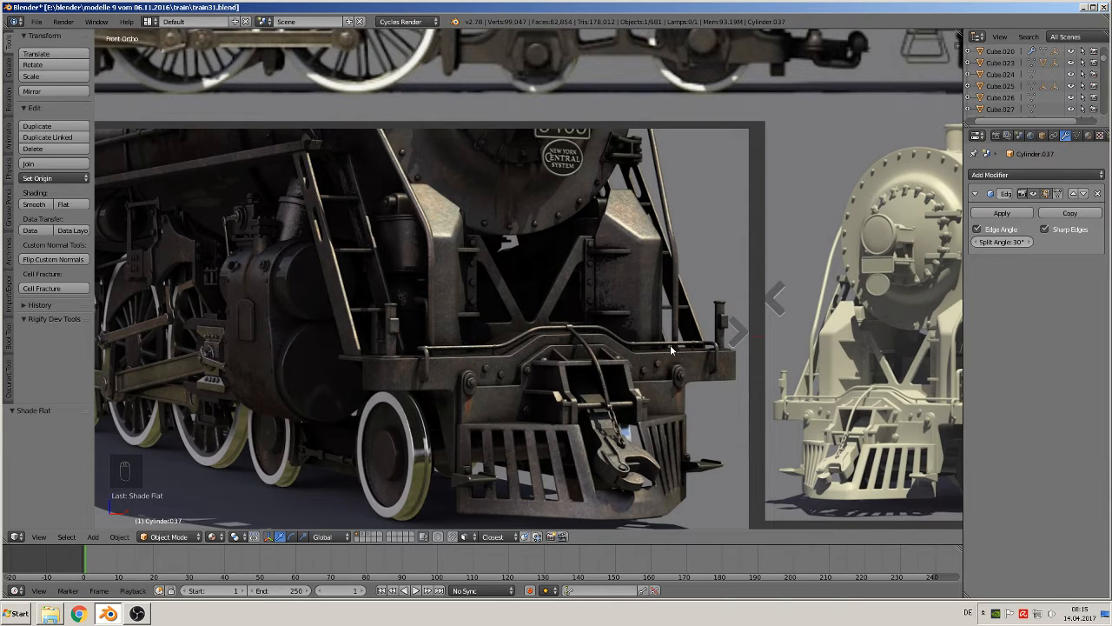
scroll(675, 368, down, 15)
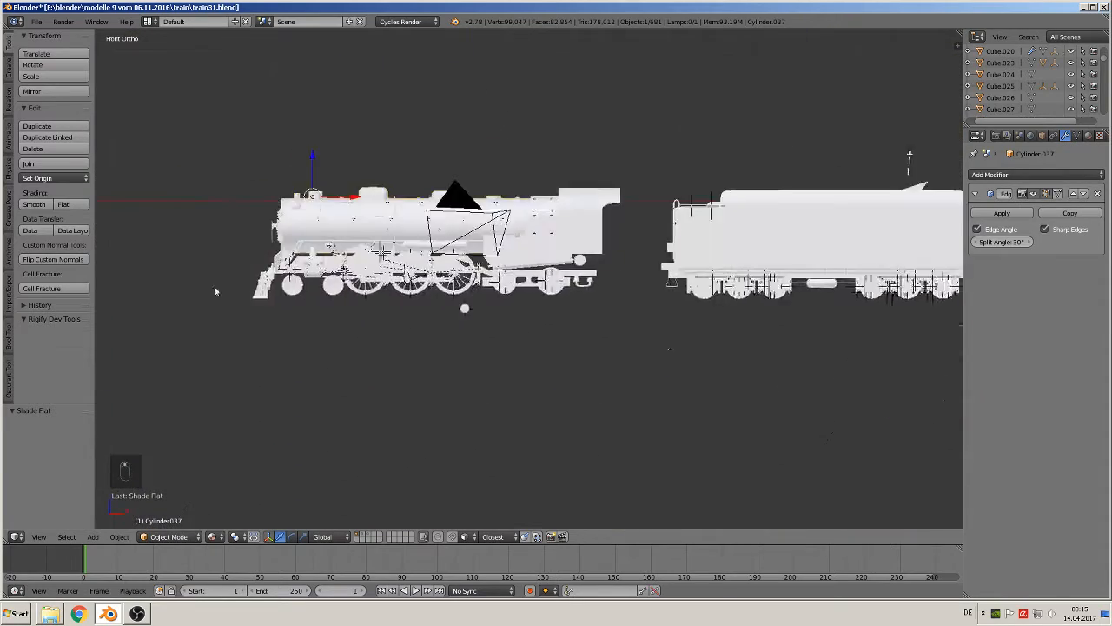
- Place the 3D cursor on the front deck just behind the locomotive's small upright post and add a Bezier curve there
shift+middle_drag(215, 291, 427, 323)
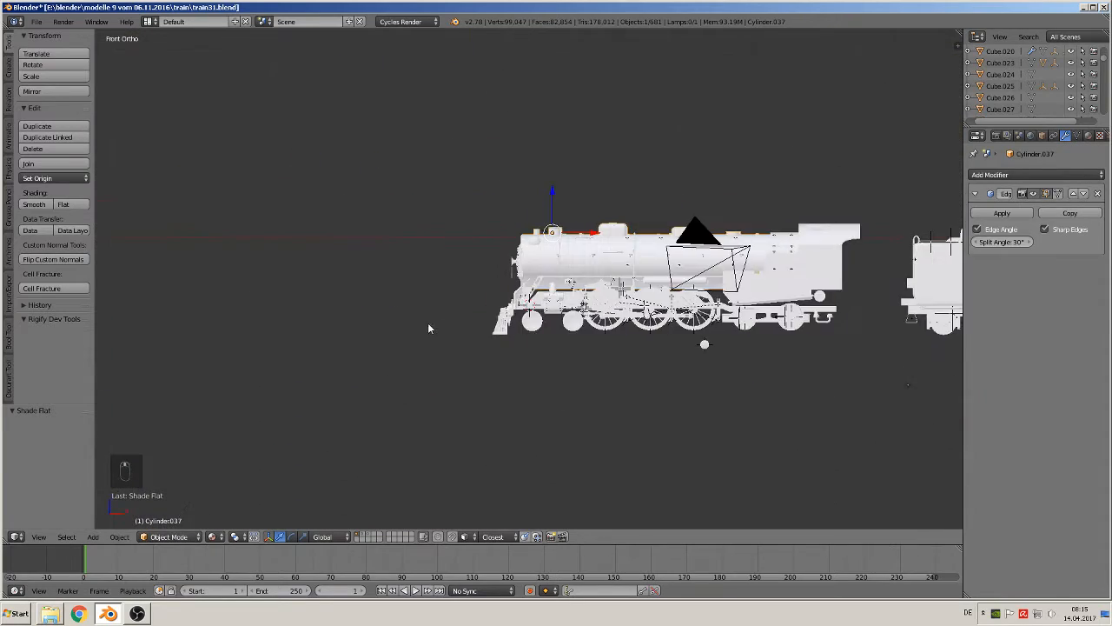
scroll(427, 323, up, 8)
shift+middle_drag(545, 345, 601, 226)
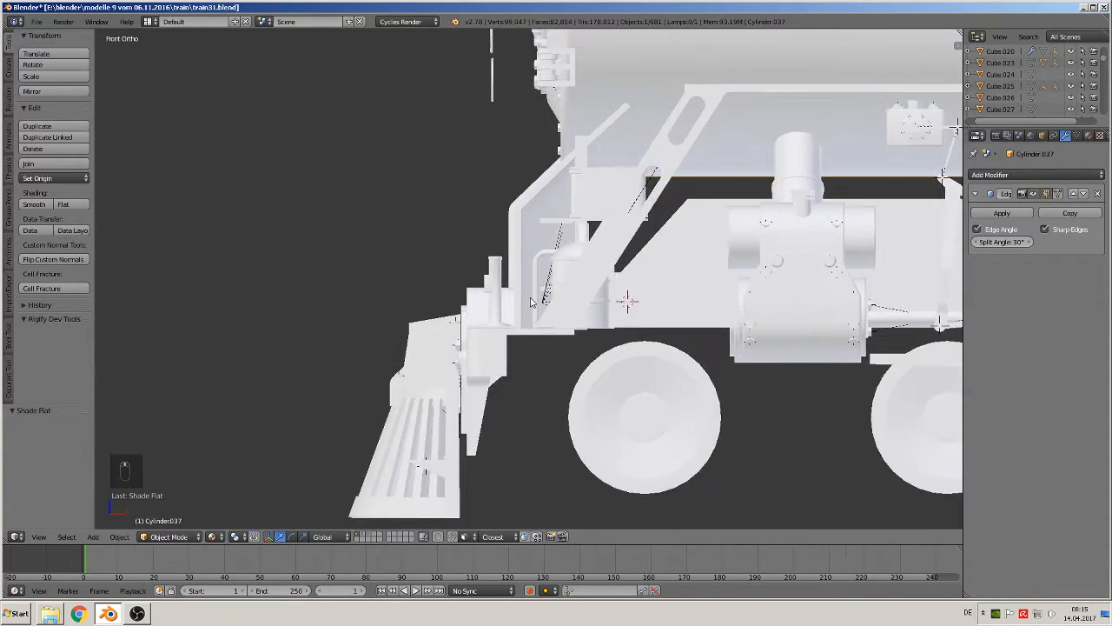
scroll(601, 225, up, 3)
click(508, 361)
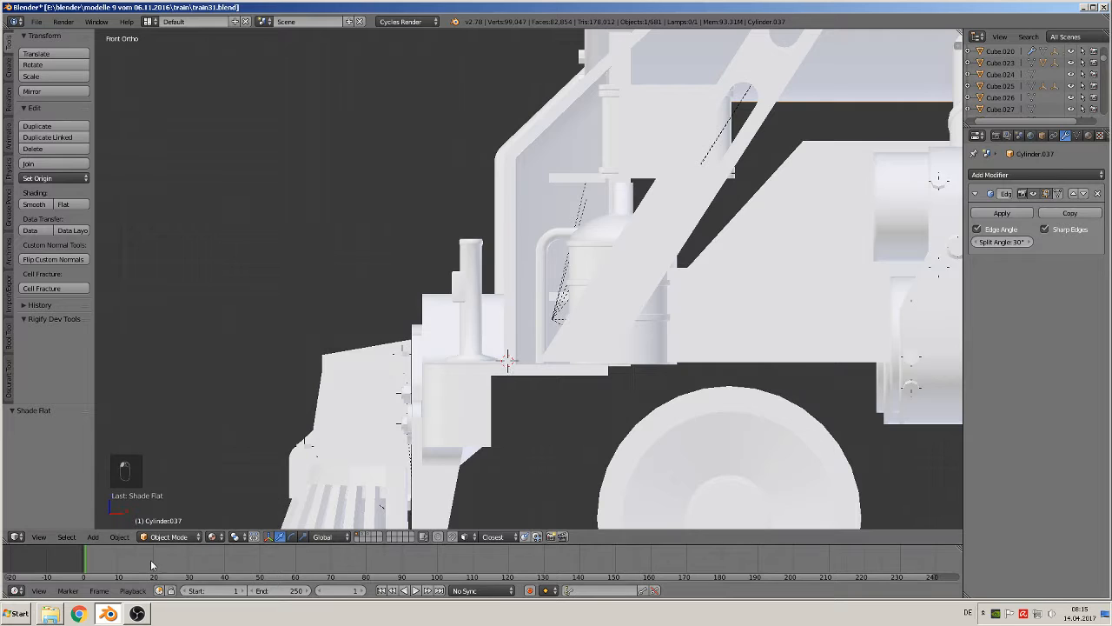
click(92, 536)
mouse_move(104, 513)
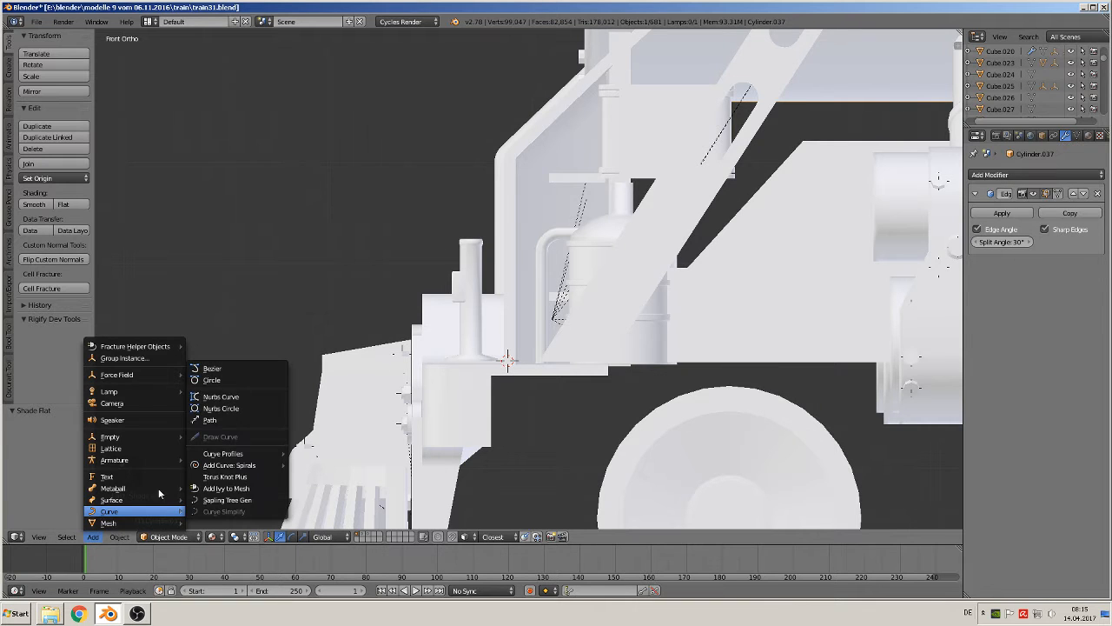
click(228, 372)
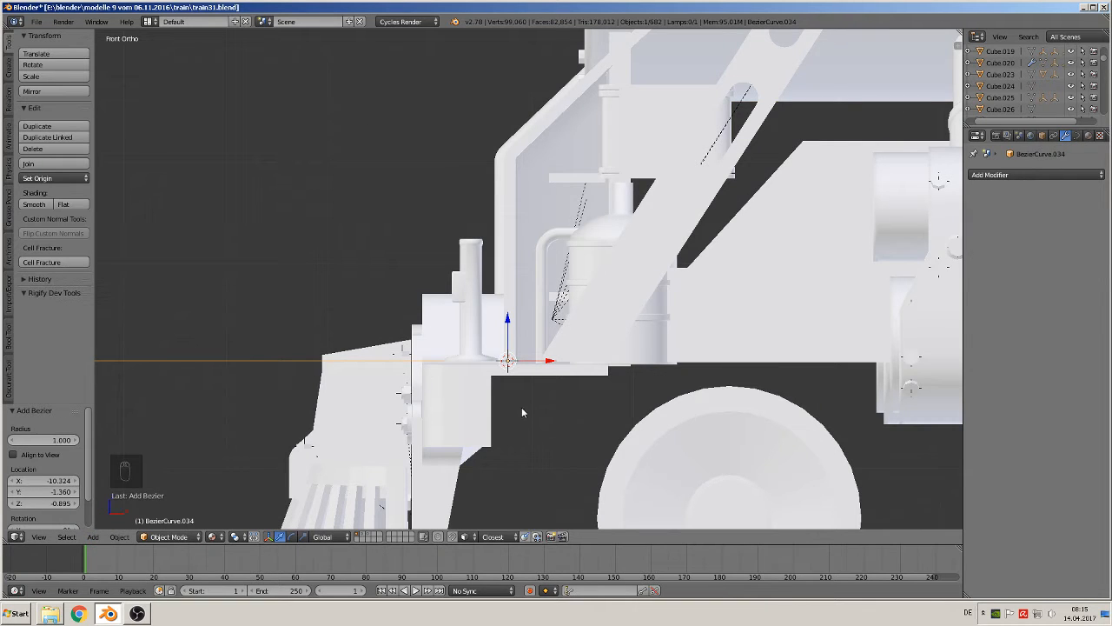
- Rotate the new curve 90 degrees about X and scale it down to about 0.064
text(rx90)
key(Return)
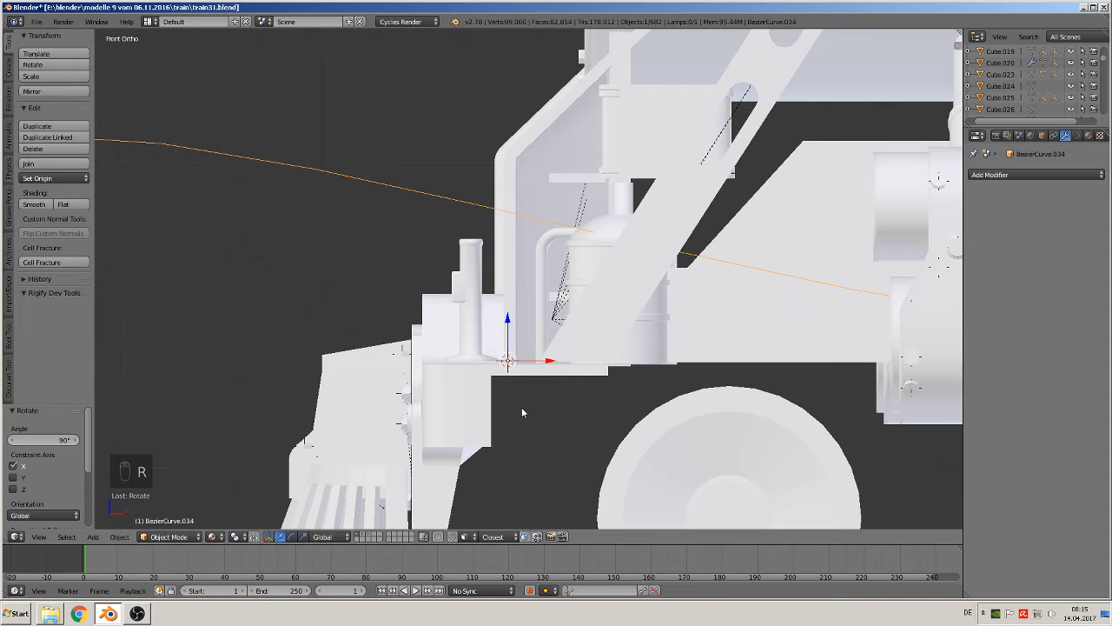
scroll(524, 406, down, 4)
key(s)
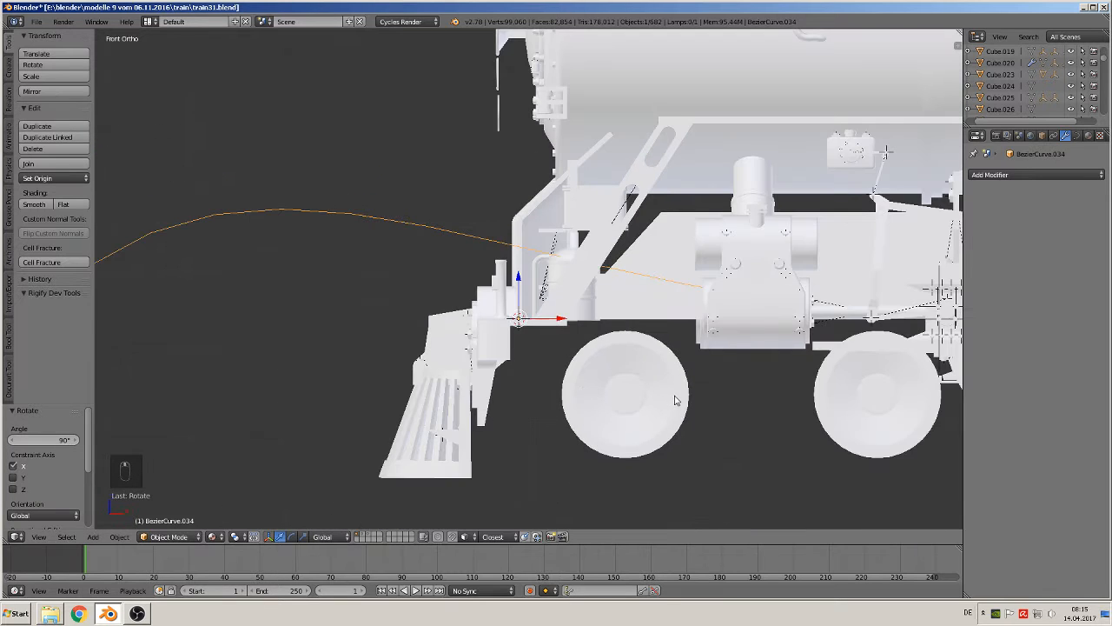
click(522, 333)
scroll(522, 332, up, 2)
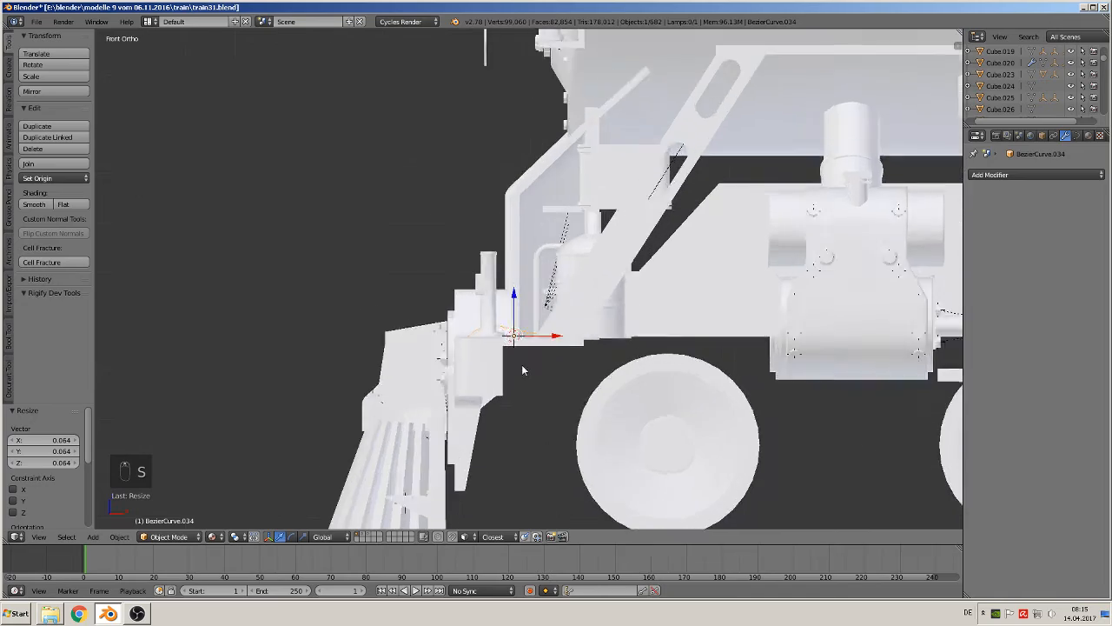
- Enter Edit Mode and move the curve's rear end point onto the boiler side, about 0.204 in X and 0.538 in Z
middle_drag(521, 364, 561, 331)
key(Tab)
scroll(491, 346, up, 2)
right_click(556, 332)
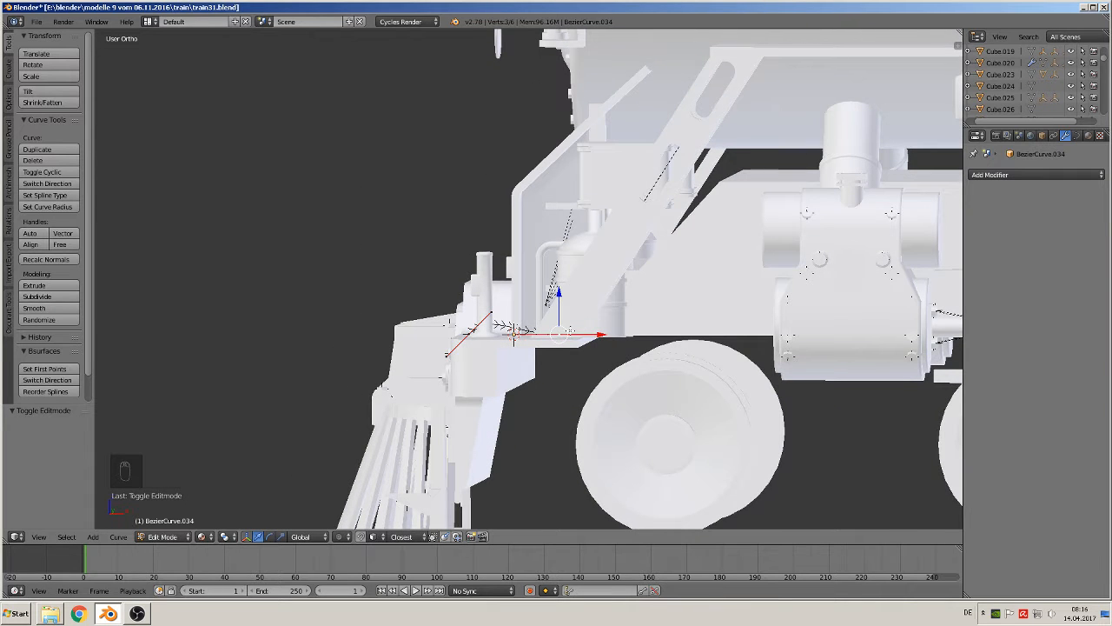
key(KP_1)
shift+middle_drag(598, 257, 456, 441)
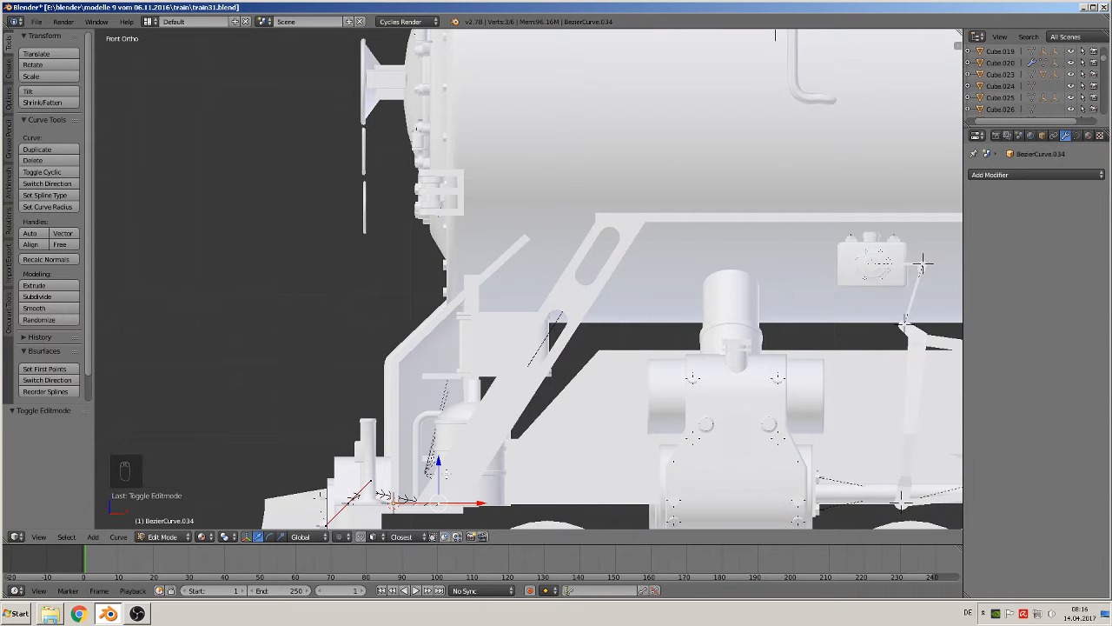
key(g)
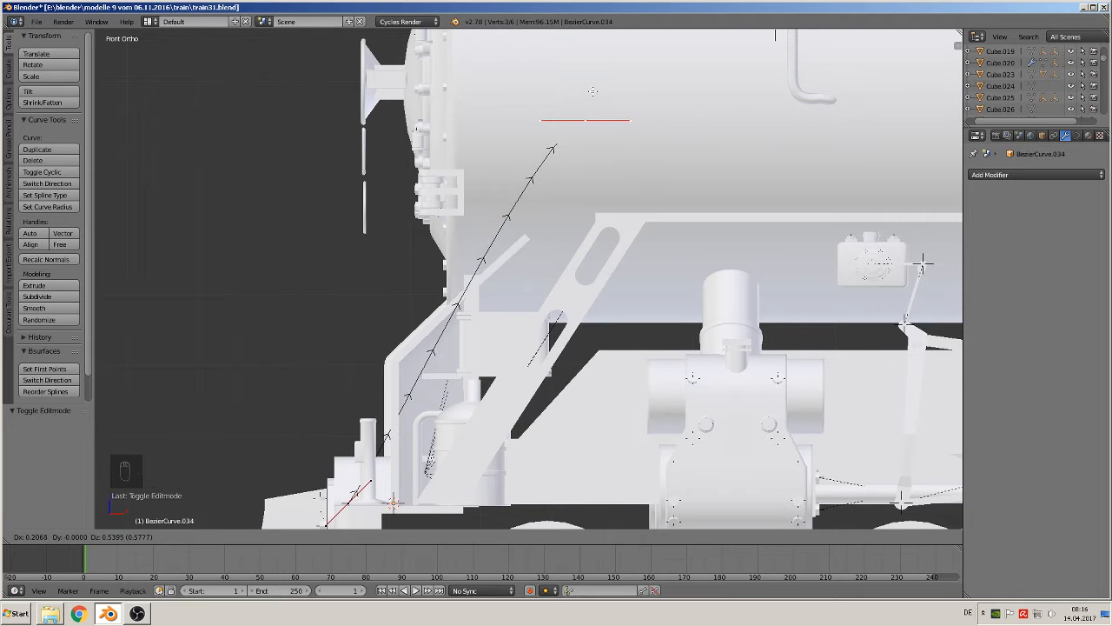
click(550, 150)
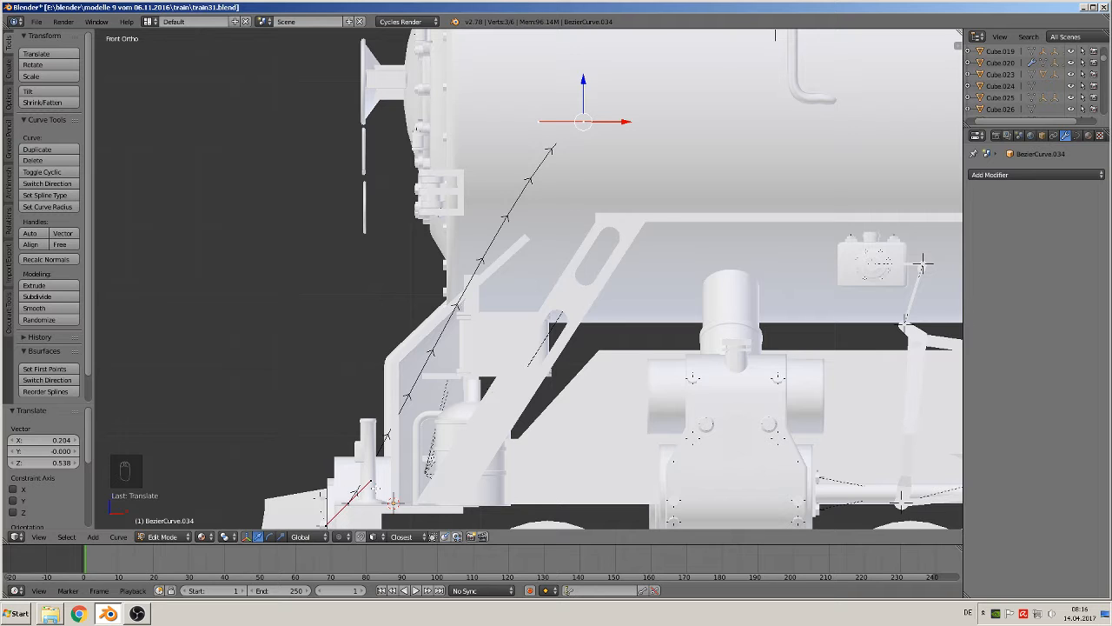
- Adjust the inner handles of both end points to straighten the curve, moving the upper one about -0.115 in Z
key(g)
click(457, 361)
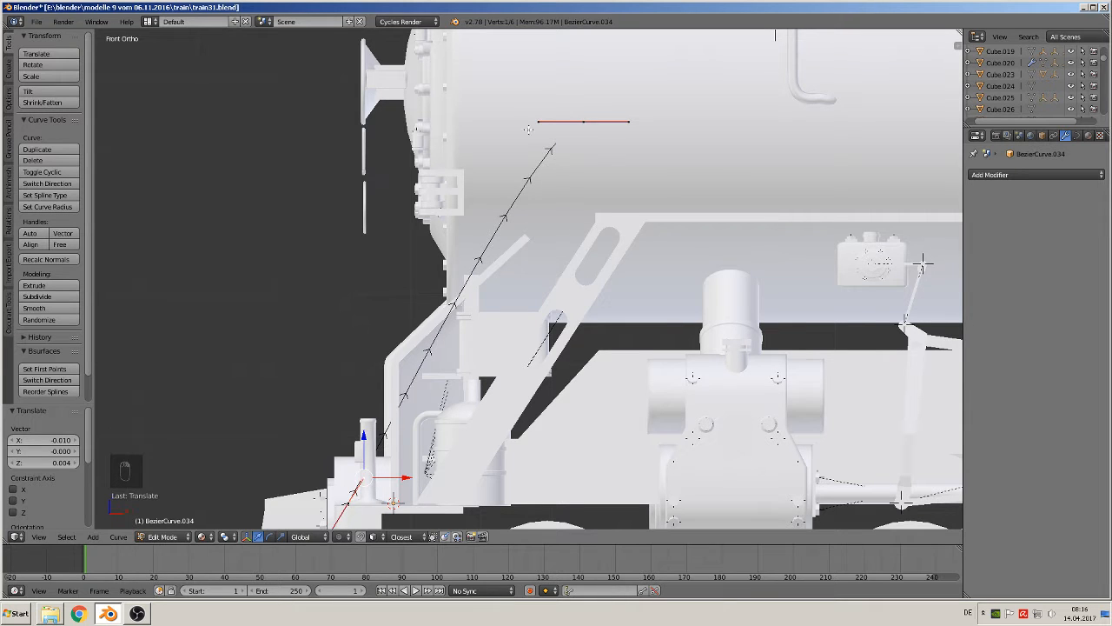
key(g)
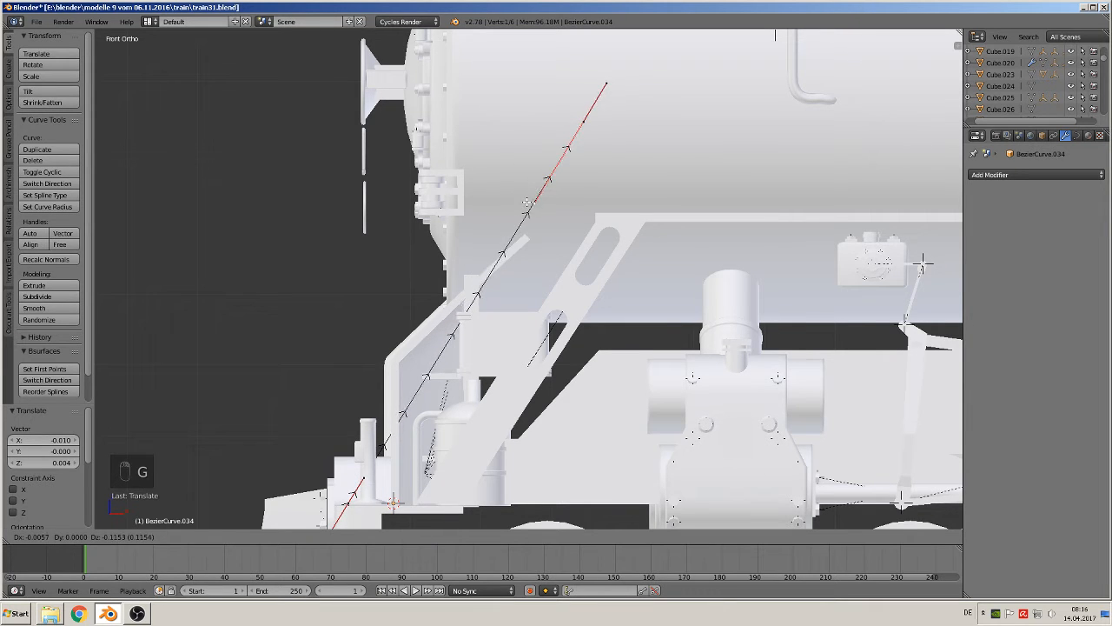
click(527, 201)
- Examine the reference photo of the boiler front to see how the rail runs up from the deck
scroll(604, 203, down, 7)
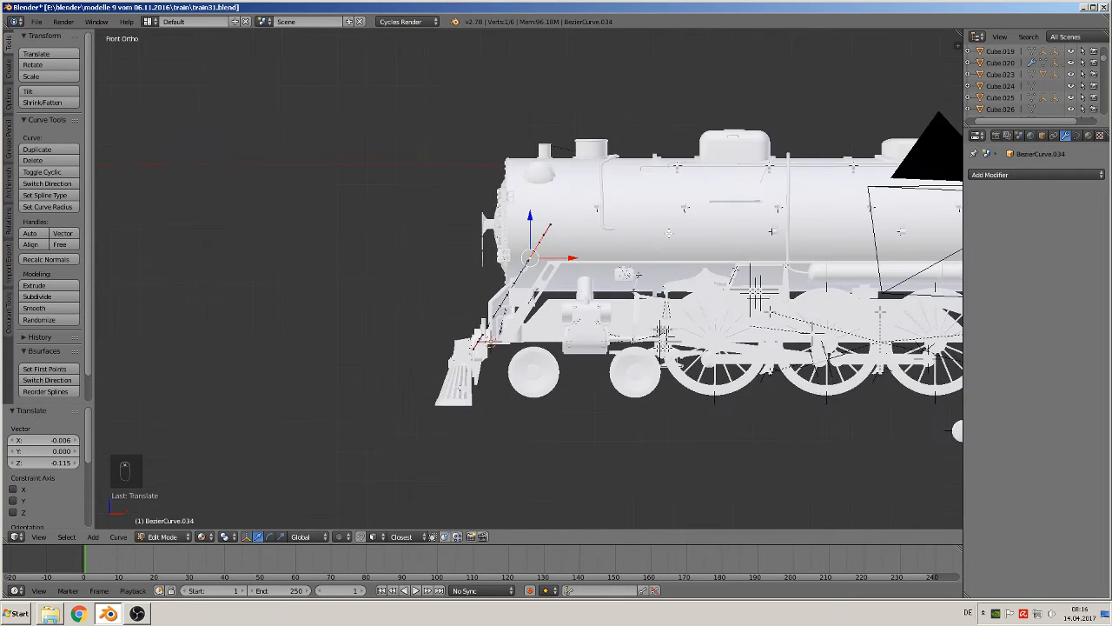
shift+middle_drag(770, 311, 278, 290)
scroll(354, 374, down, 5)
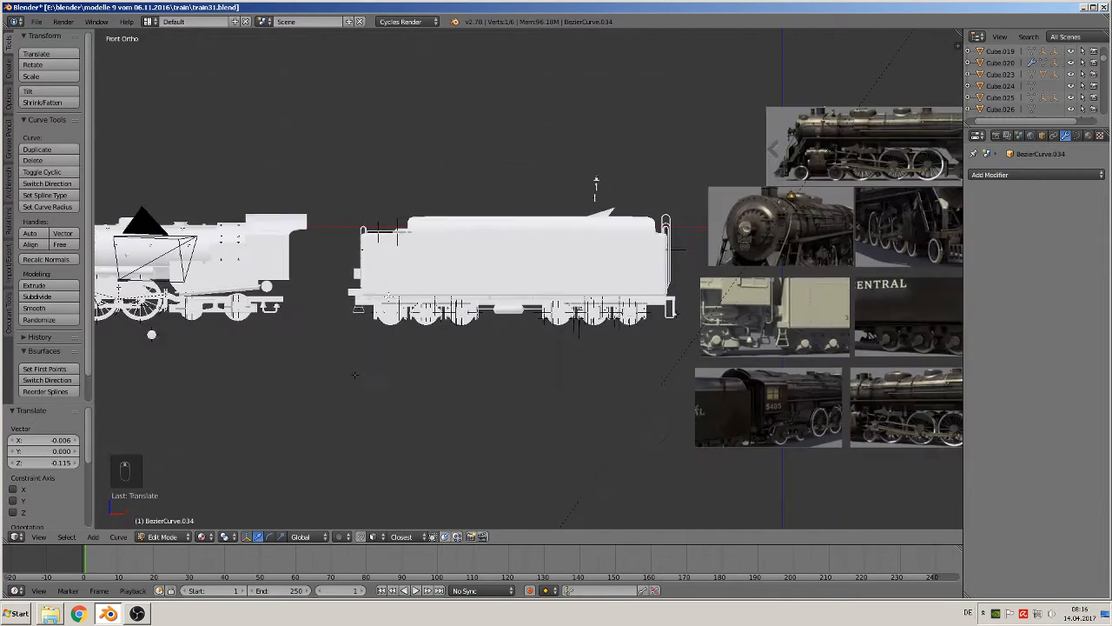
shift+middle_drag(588, 235, 298, 303)
scroll(298, 302, up, 6)
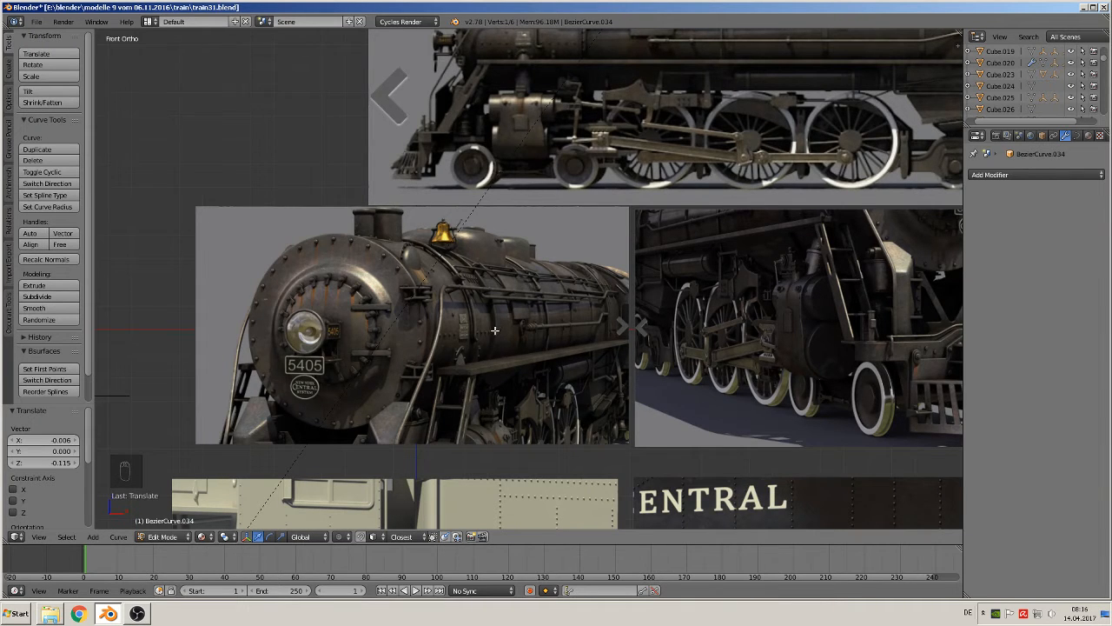
scroll(494, 330, down, 7)
scroll(494, 324, up, 3)
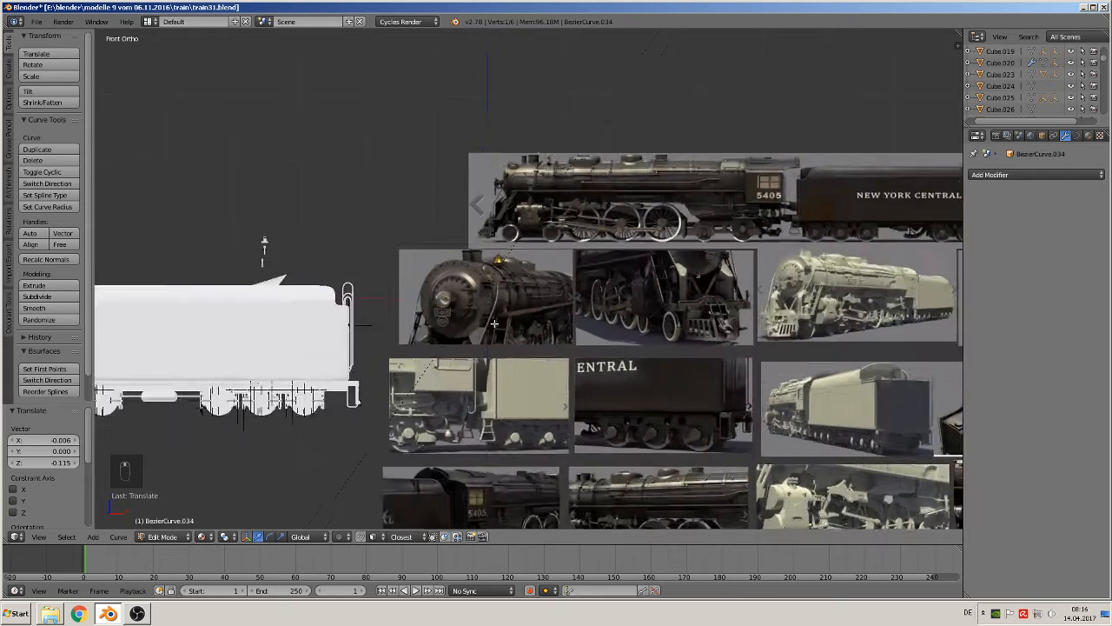
scroll(494, 324, up, 4)
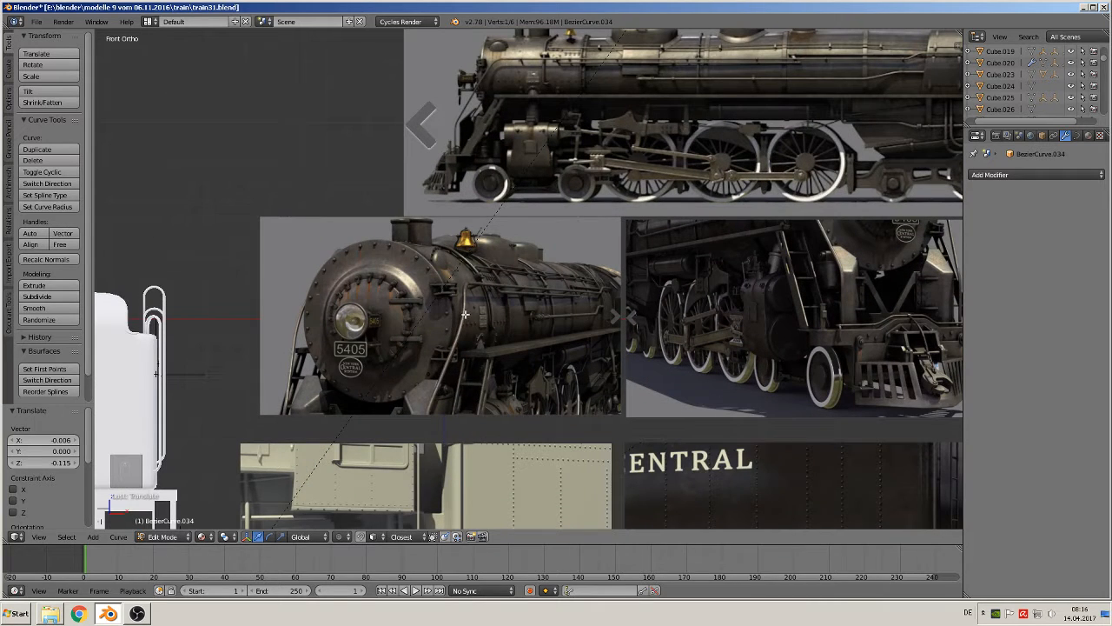
scroll(482, 305, down, 7)
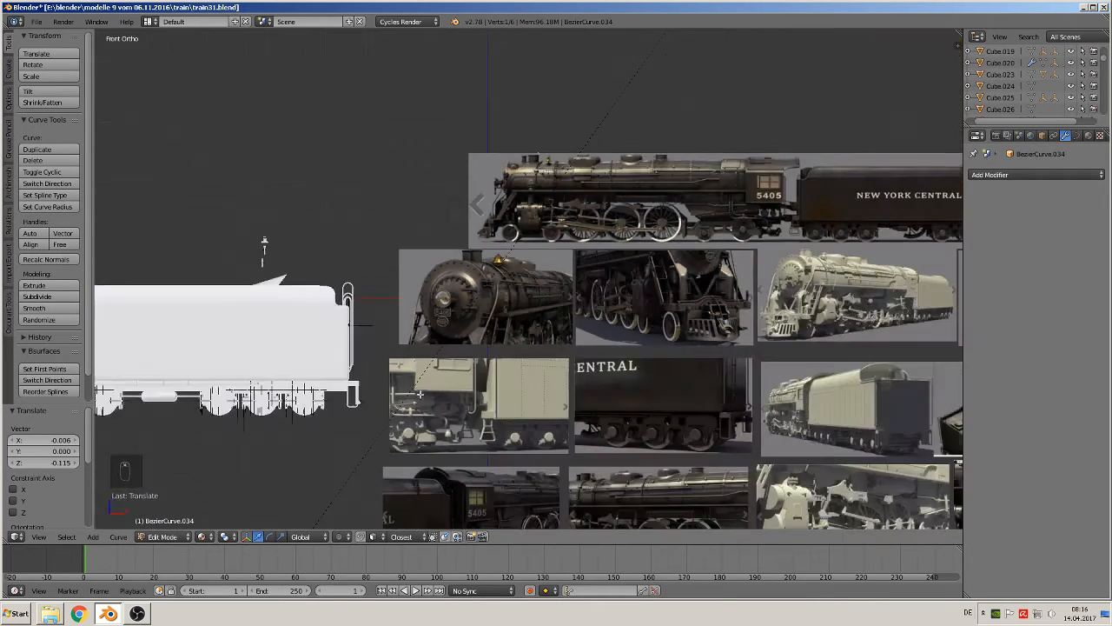
- Extrude the curve's upper end point further up the boiler side, about 0.143 in X and 0.155 in Z
shift+middle_drag(443, 426, 953, 365)
scroll(952, 365, up, 4)
scroll(425, 152, up, 7)
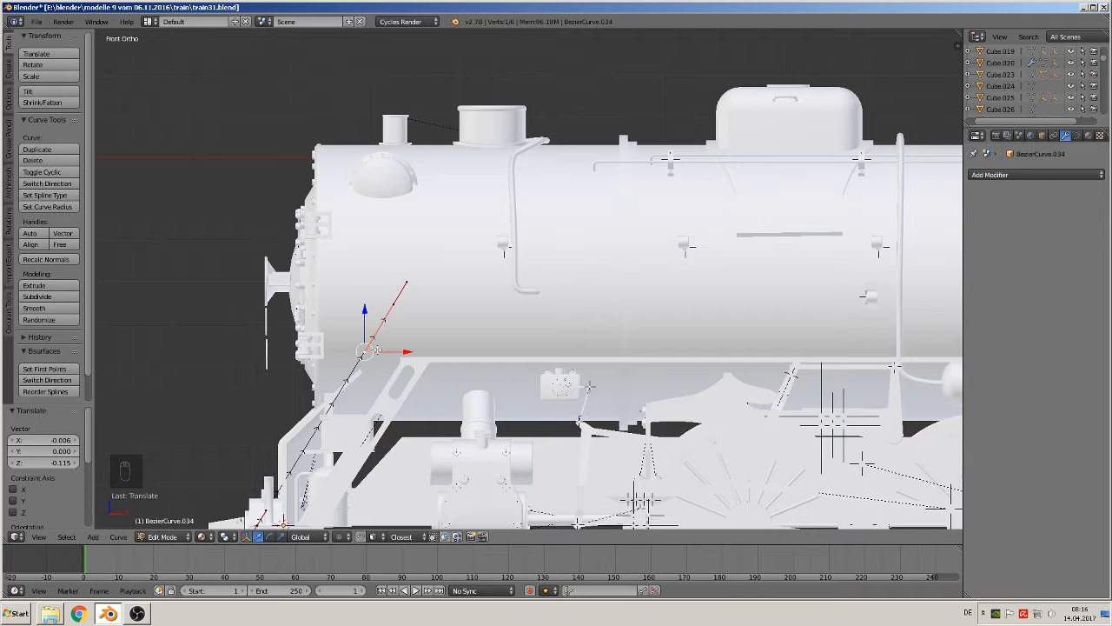
key(e)
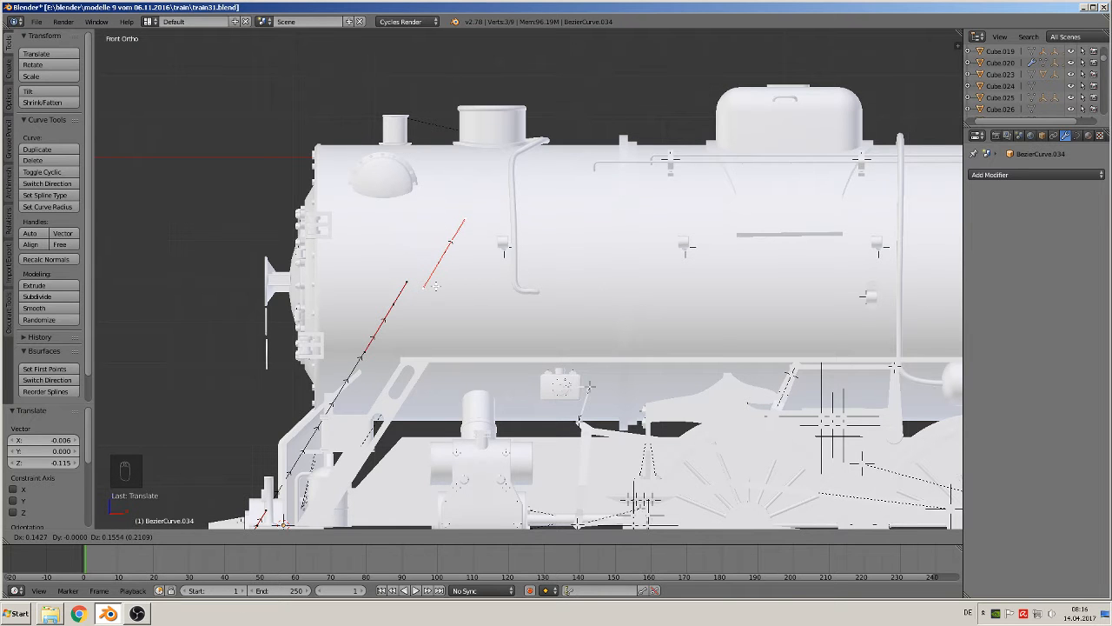
click(432, 287)
- Move the extruded end point about -0.047 along Y, away from the boiler surface
middle_drag(433, 287, 538, 431)
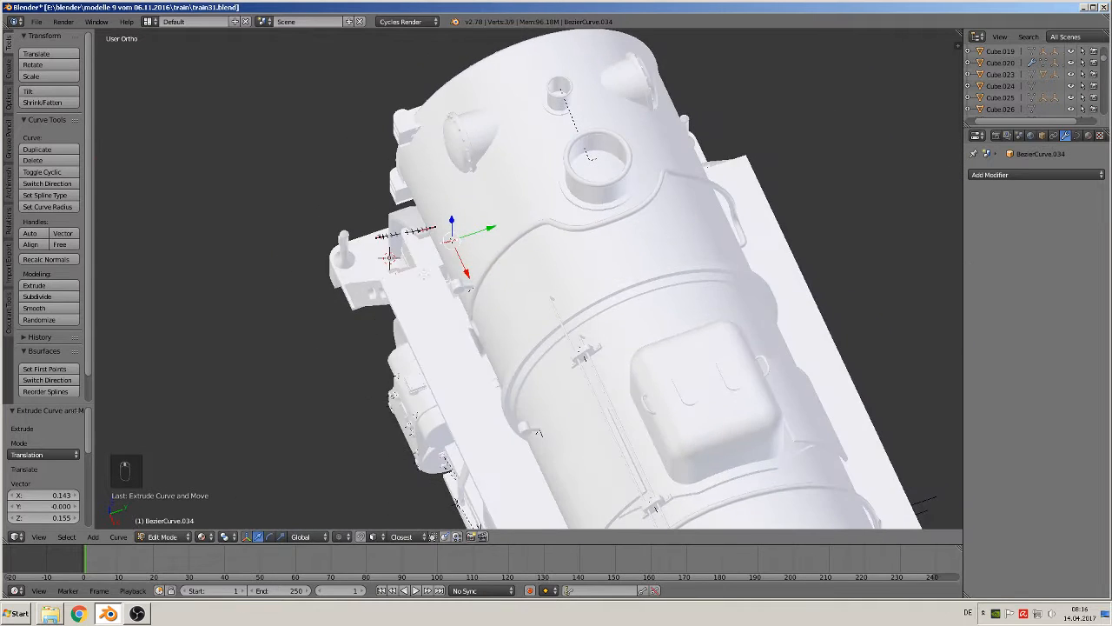
drag(481, 224, 466, 236)
middle_drag(466, 236, 603, 198)
scroll(551, 232, up, 4)
middle_drag(551, 231, 541, 196)
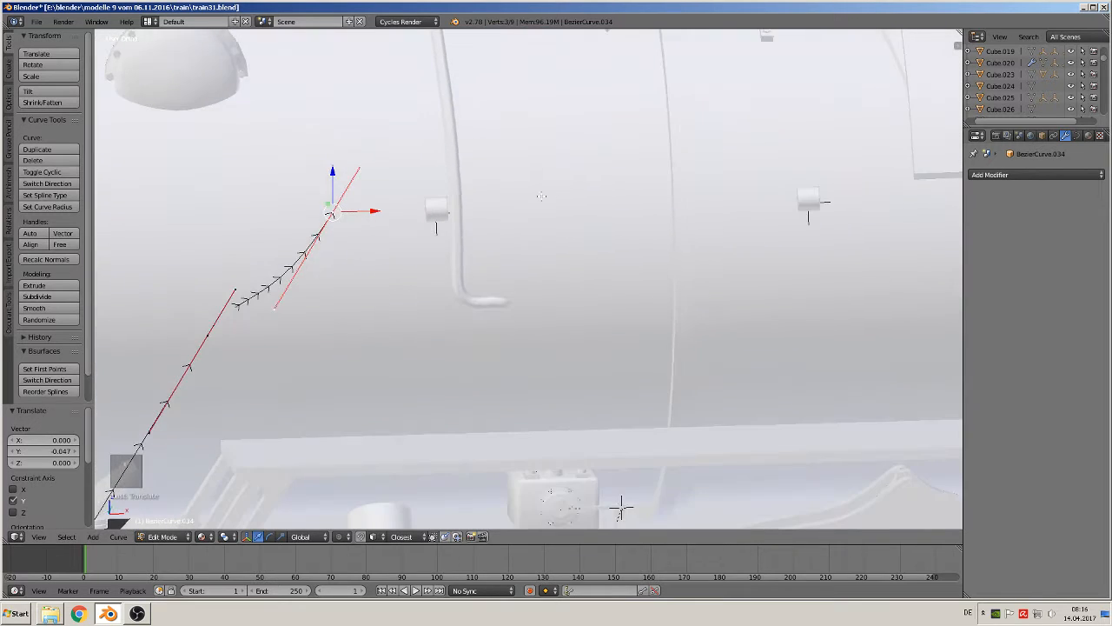
- Move the curve's middle control point about -0.028 along Y to bring it clear of the boiler surface
middle_drag(388, 300, 501, 263)
right_click(450, 262)
drag(437, 258, 458, 264)
middle_drag(458, 263, 362, 224)
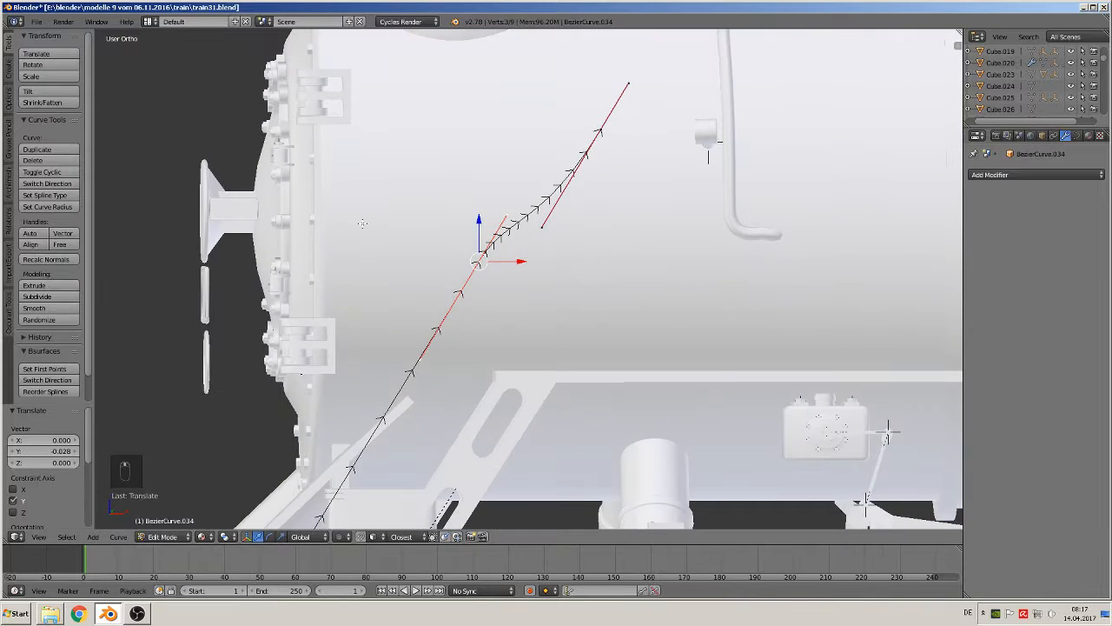
key(KP_1)
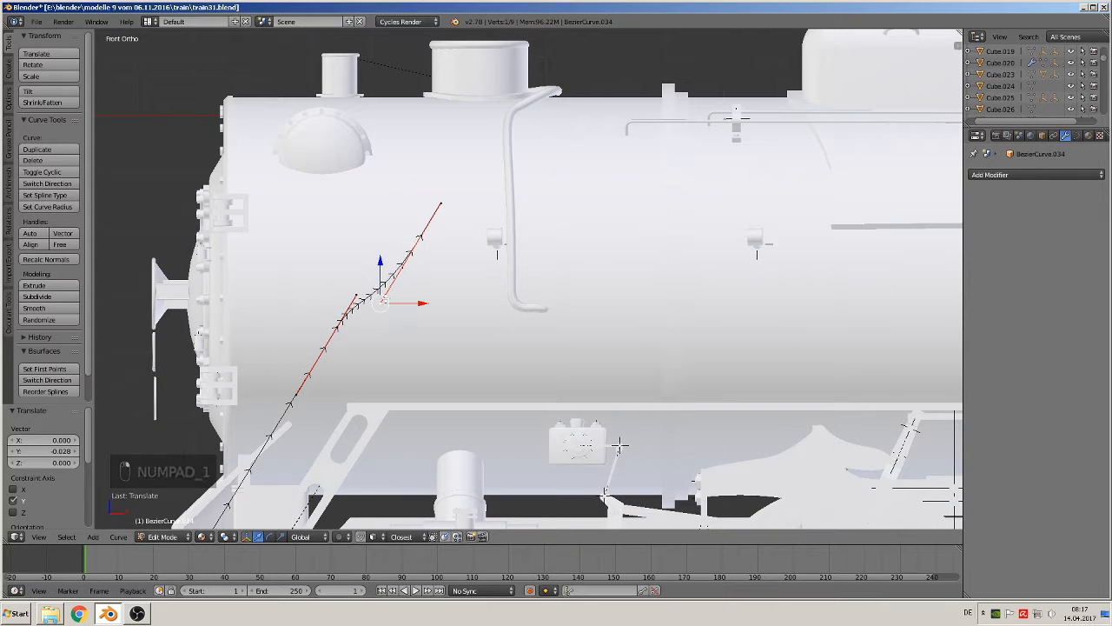
- Move the upper end point's lower handle about -0.016 in X and 0.108 in Z, and the middle point's upper handle about -0.004 and -0.007
key(g)
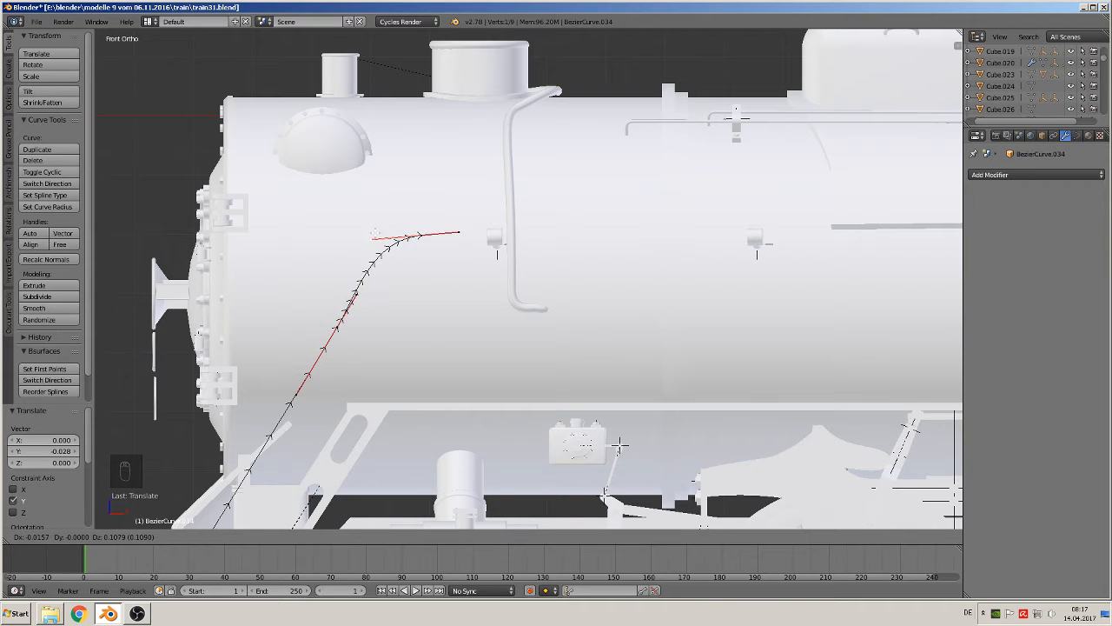
click(373, 234)
right_click(352, 296)
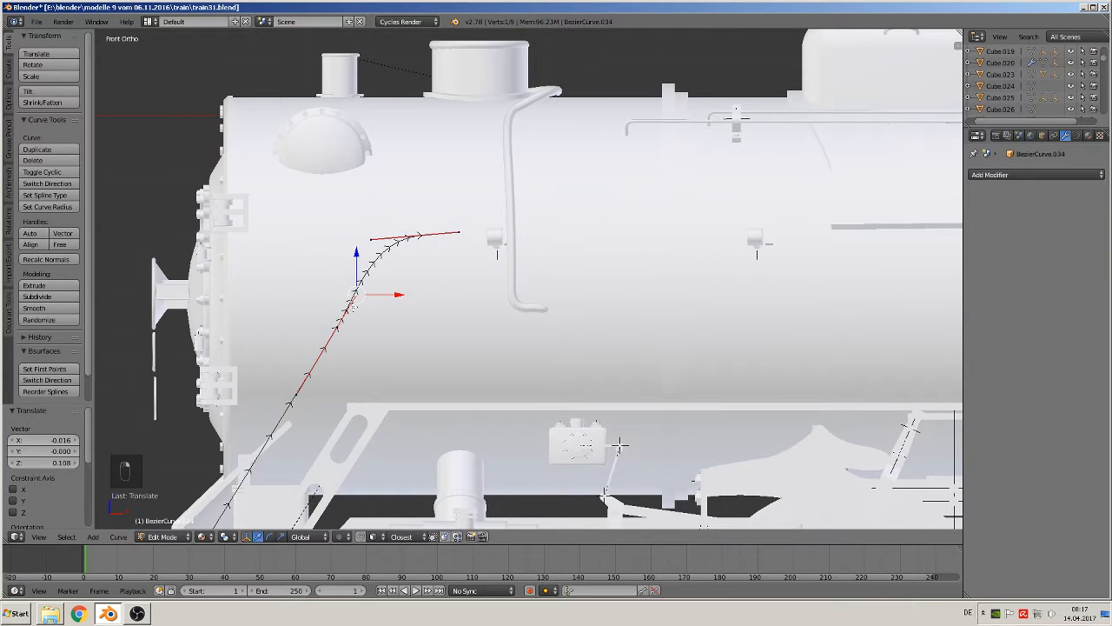
key(g)
click(350, 311)
- Straighten the rail's middle section, moving the middle point's lower handle about -0.045 along X and its upper handle about -0.006 in X and 0.013 in Z
scroll(356, 315, down, 2)
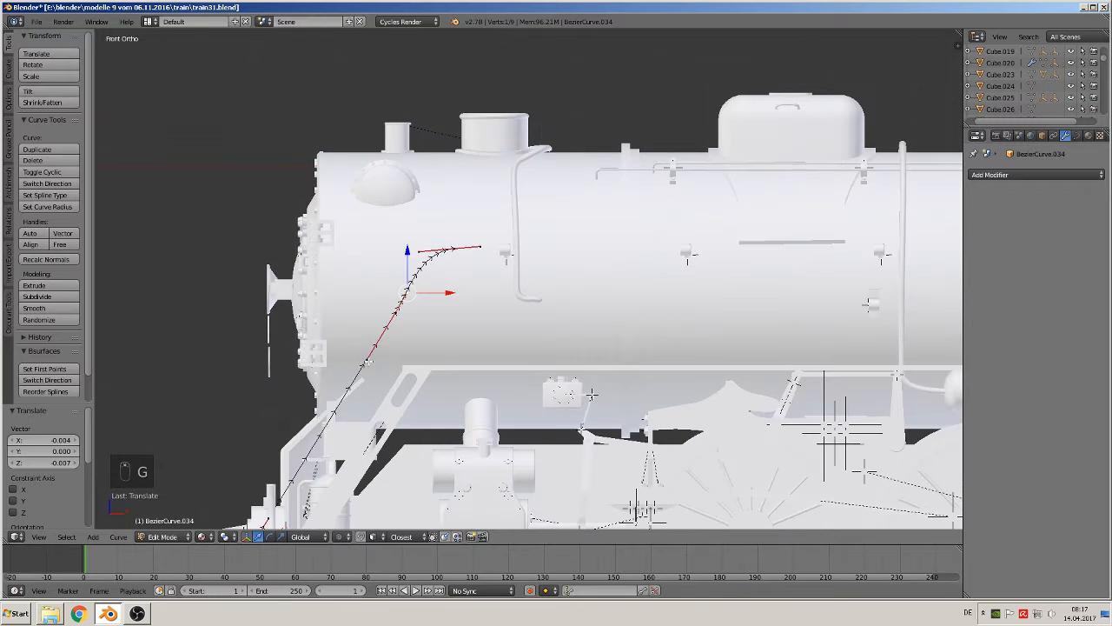
right_click(367, 360)
shift+middle_drag(415, 369, 426, 330)
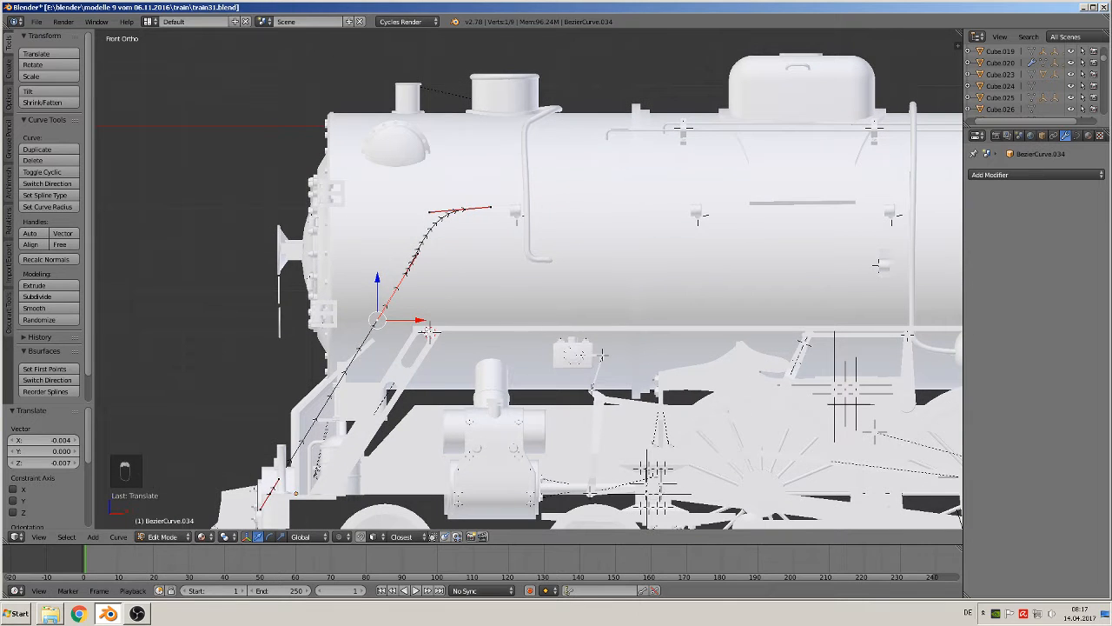
drag(419, 322, 395, 316)
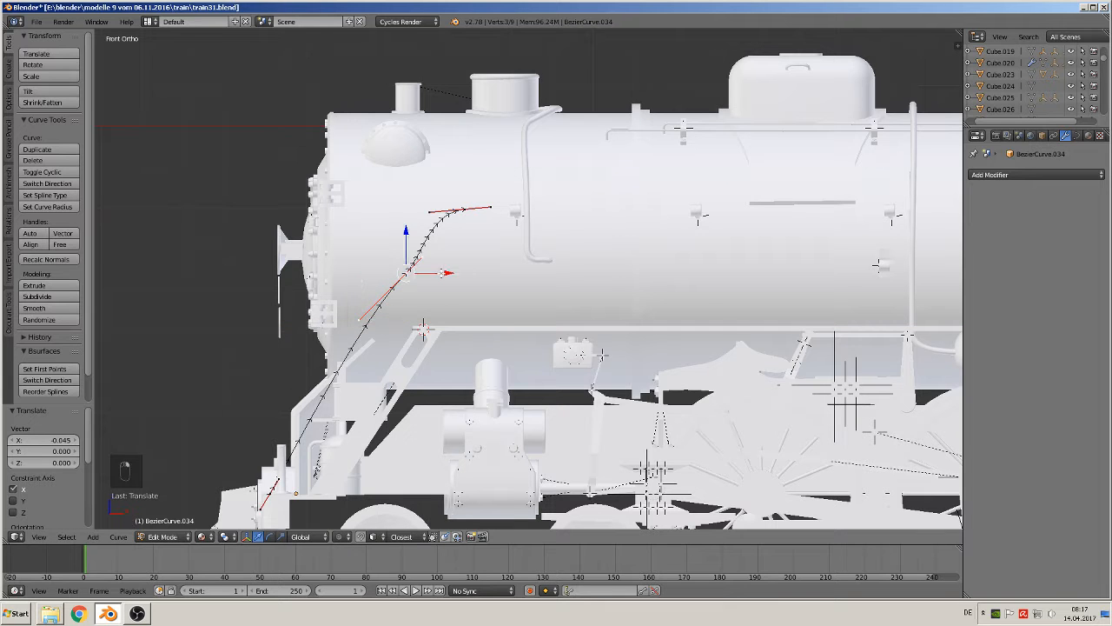
drag(441, 273, 442, 273)
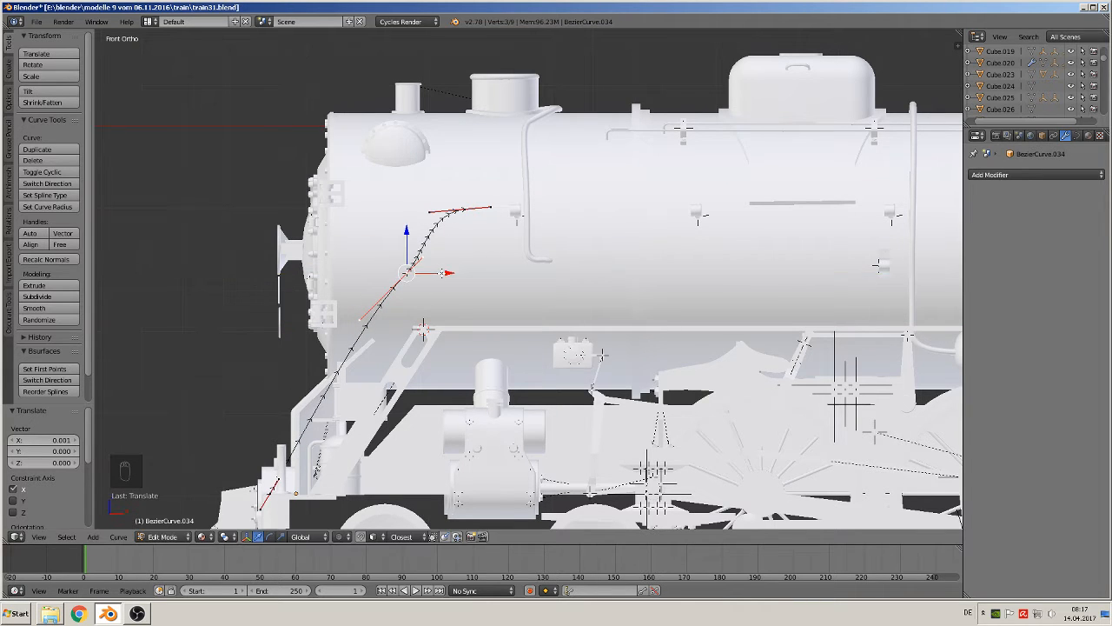
scroll(442, 273, up, 2)
key(g)
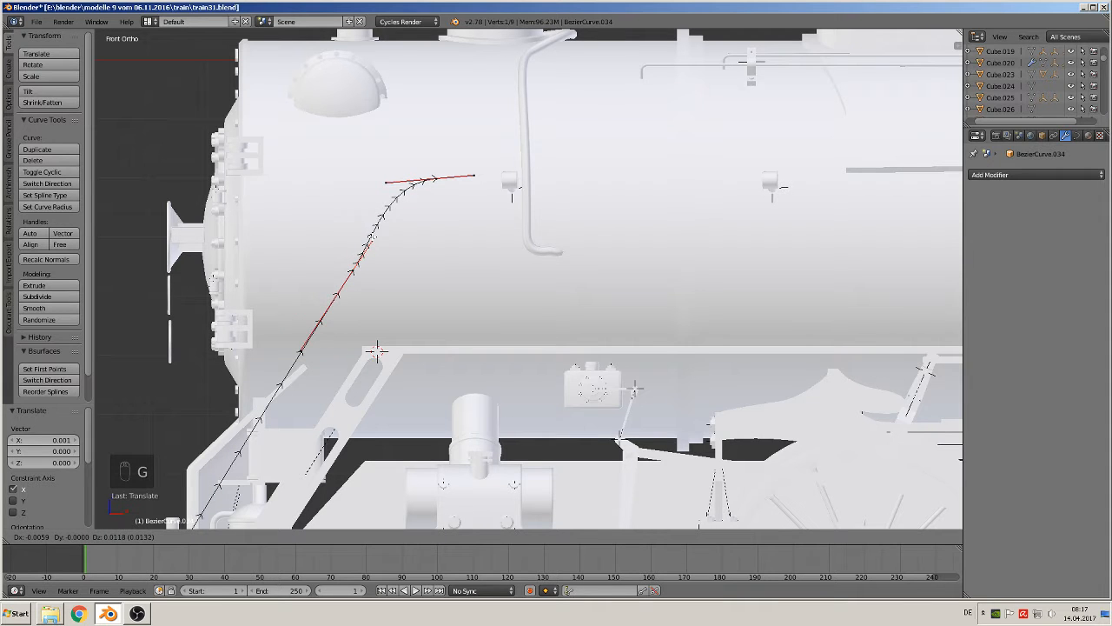
click(372, 237)
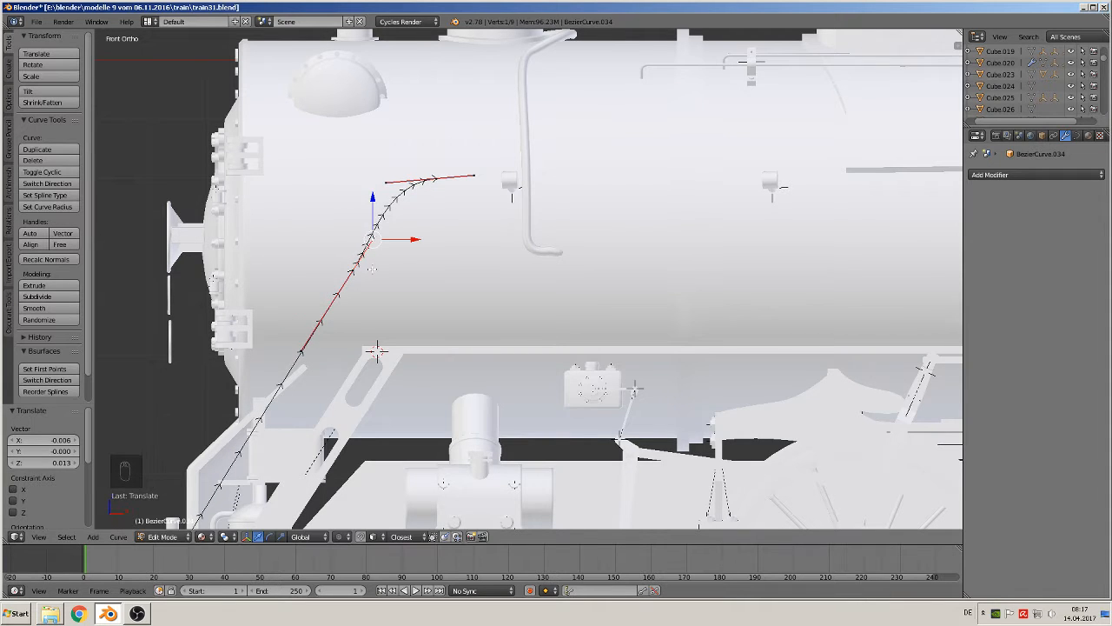
- Move the upper handle of the rail's start point at the front deck about 0.009 in X and 0.013 in Z
shift+middle_drag(371, 269, 556, 186)
shift+middle_drag(480, 295, 526, 232)
right_click(380, 414)
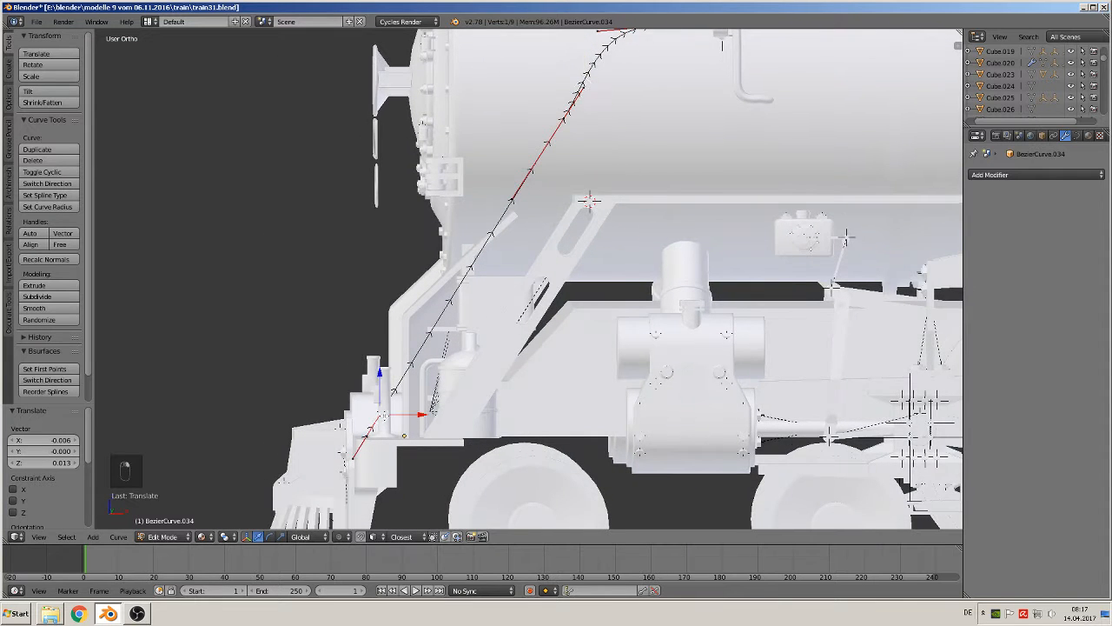
key(g)
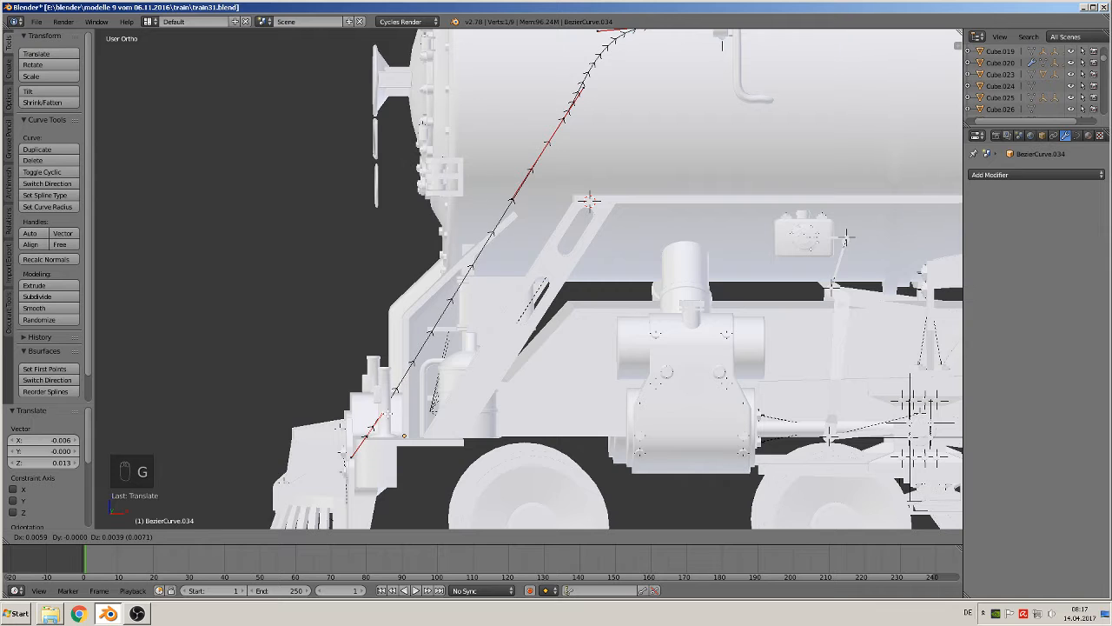
click(389, 406)
- Move the curve's upper end point about 0.035 in X and -0.011 in Z, and lower its outer handle about 0.004 in Z
shift+middle_drag(645, 32, 445, 198)
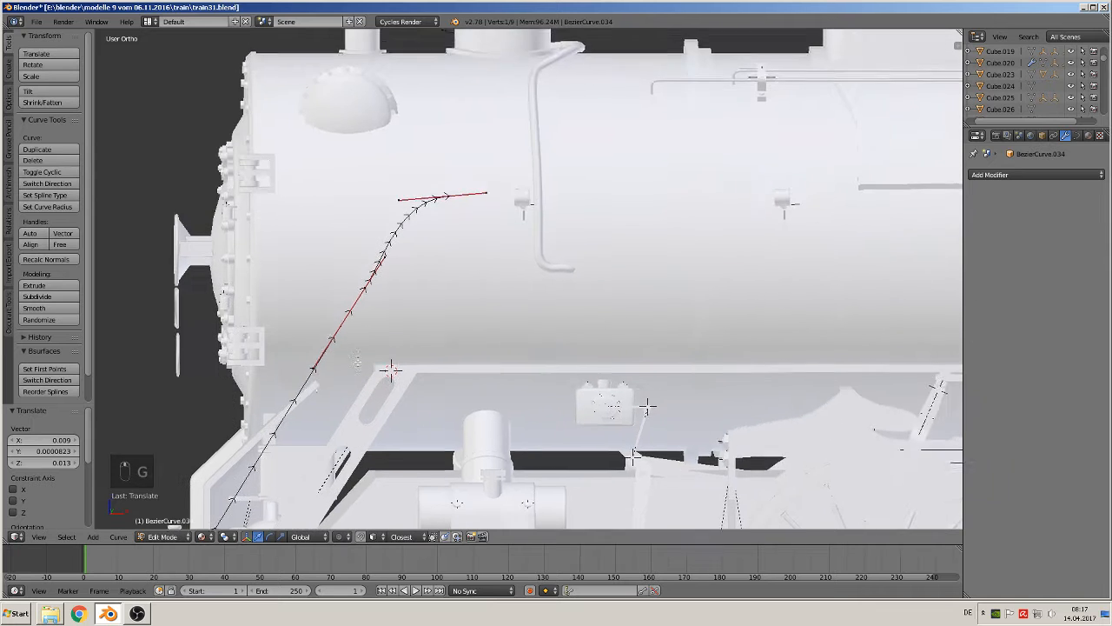
scroll(445, 194, up, 1)
key(g)
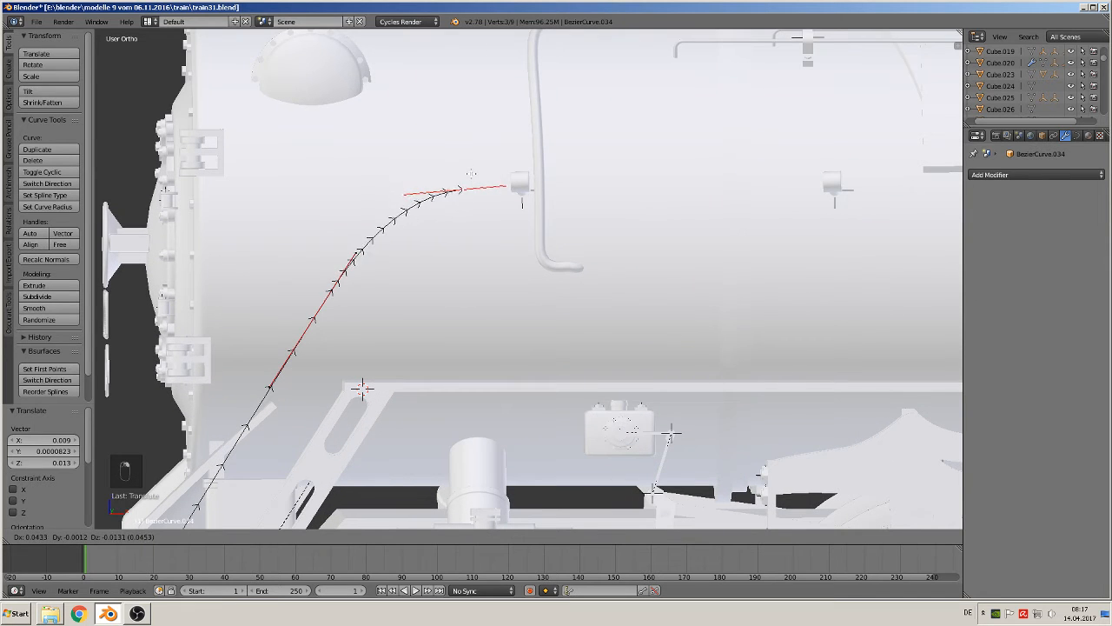
key(Return)
right_click(501, 183)
key(g)
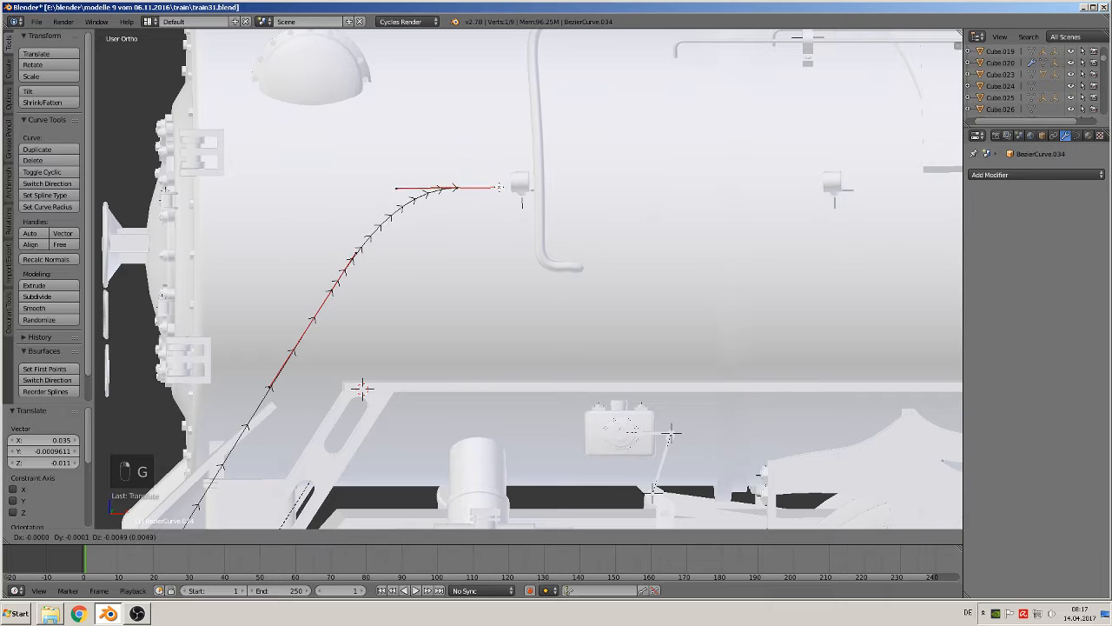
click(495, 186)
- Extrude the curve's upper end point along the boiler towards the cab, about 2.472 in X and 0.007 in Z
scroll(476, 202, down, 1)
mouse_move(475, 210)
middle_down()
mouse_move(567, 220)
mouse_move(477, 216)
middle_up()
right_click(471, 203)
scroll(522, 205, down, 1)
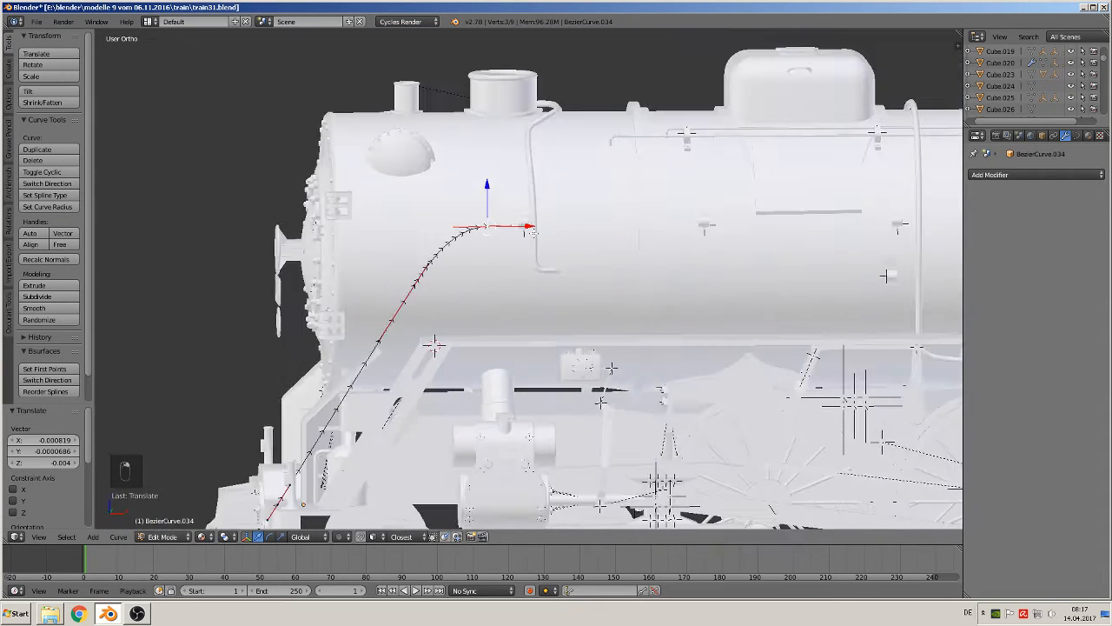
key(KP_1)
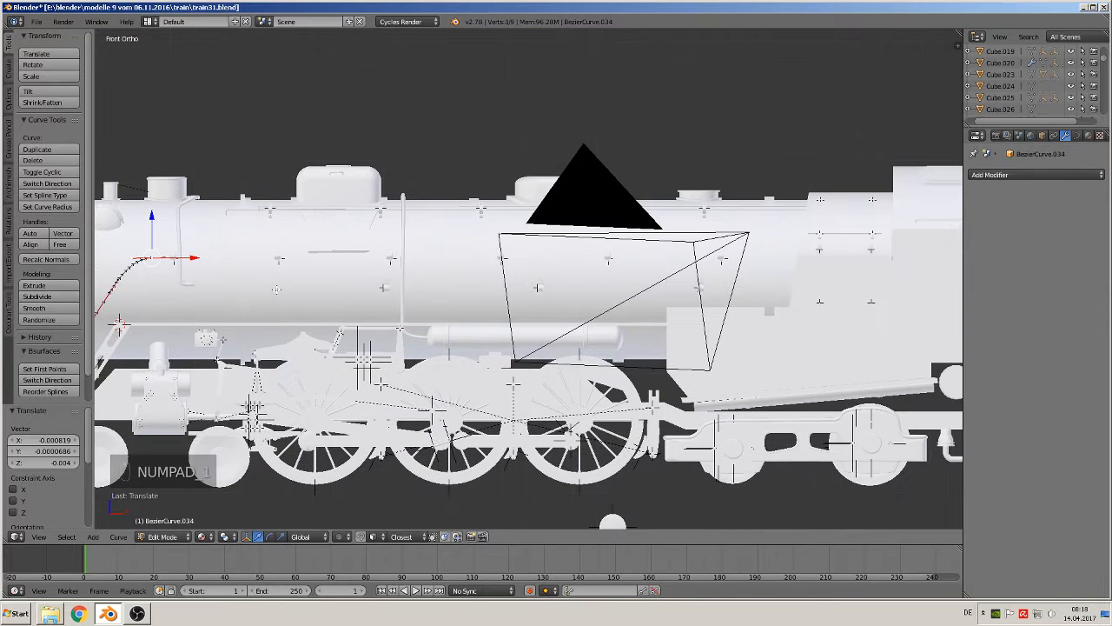
key(e)
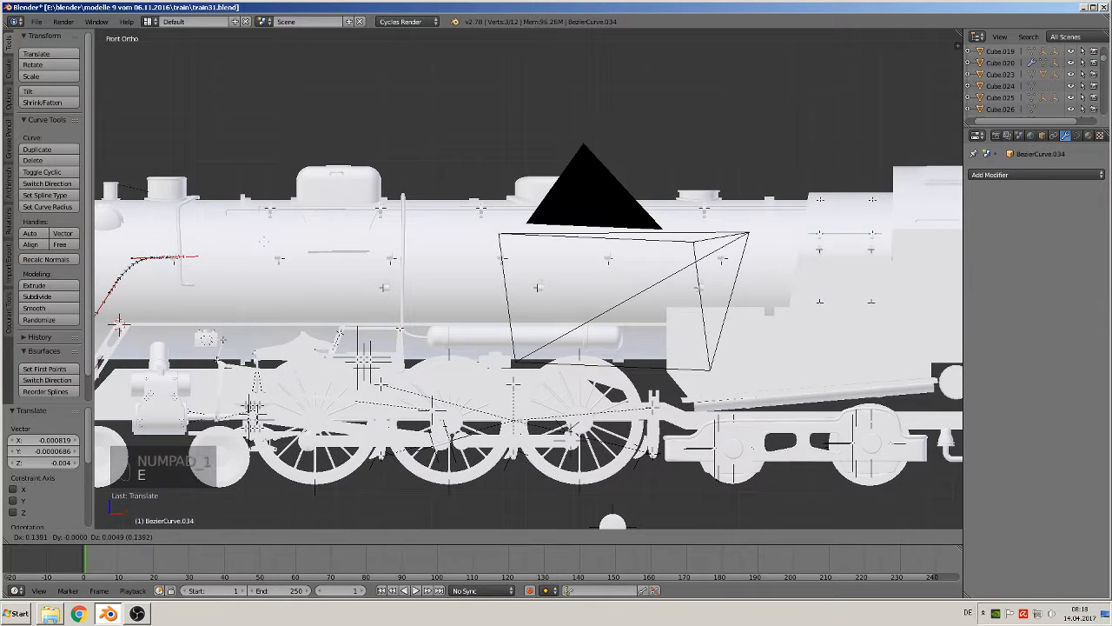
click(808, 243)
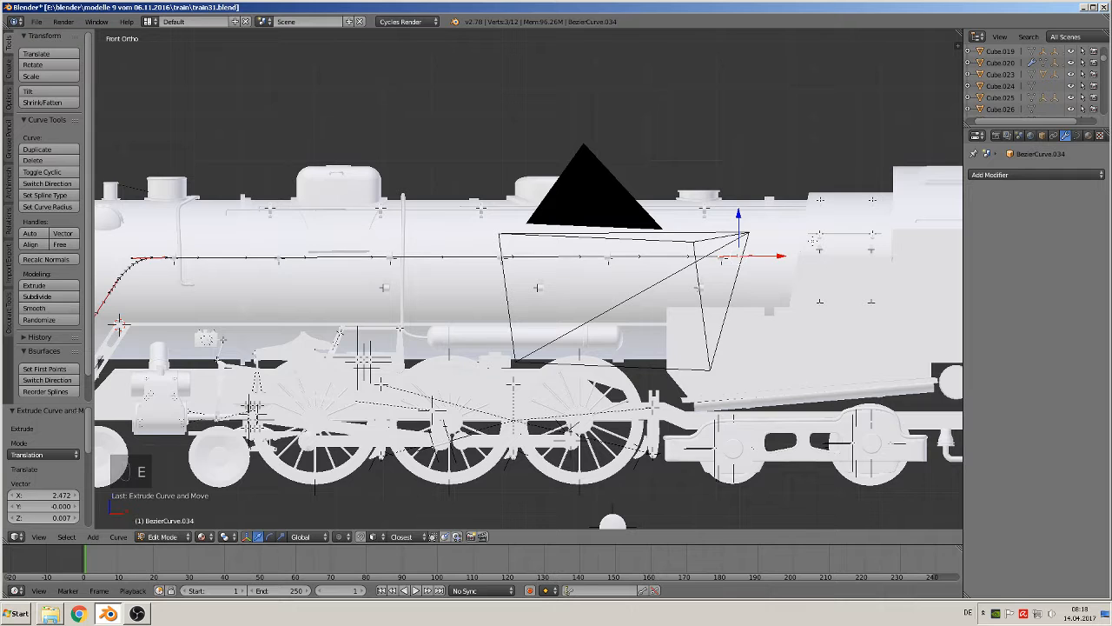
- Examine the light-coloured reference render to see how the boiler-side rail continues up to the cab
scroll(808, 243, up, 5)
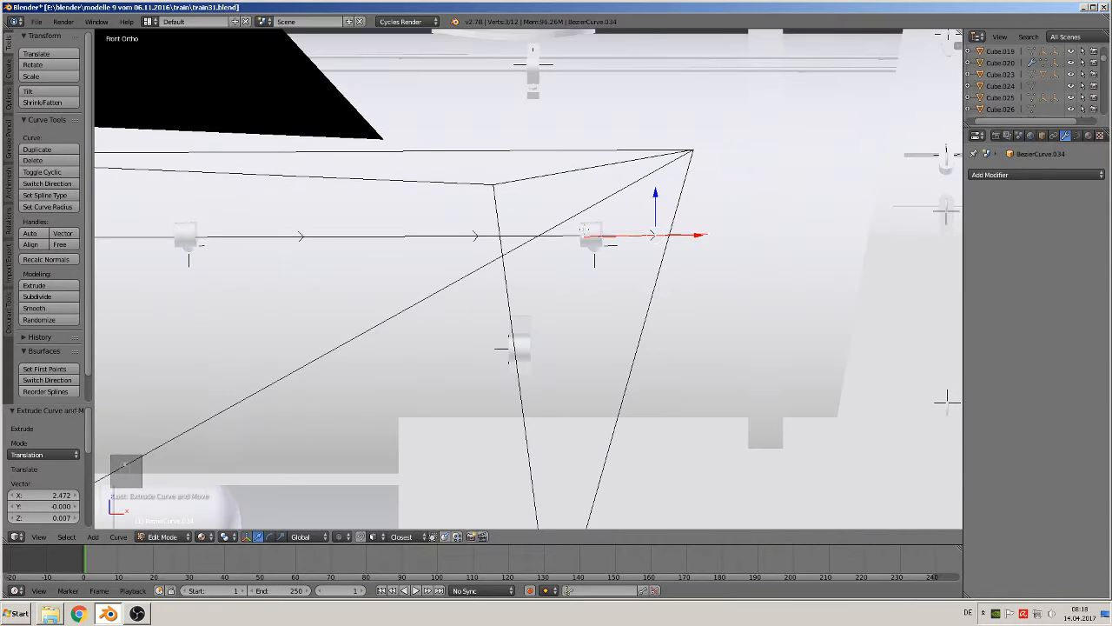
scroll(610, 263, down, 7)
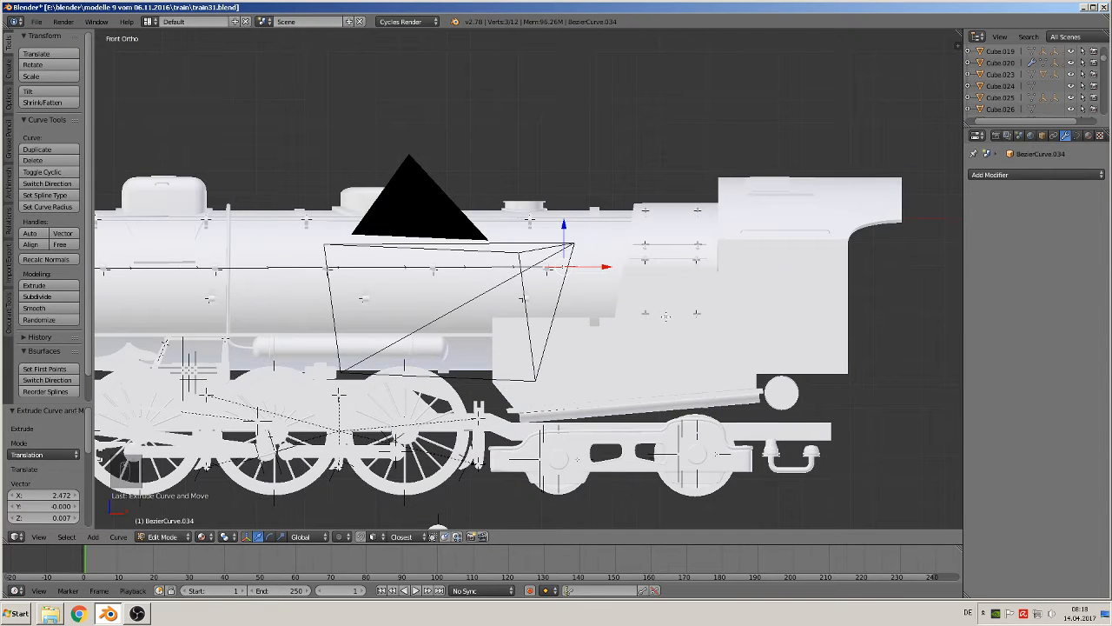
scroll(665, 315, down, 4)
shift+middle_drag(770, 243, 317, 278)
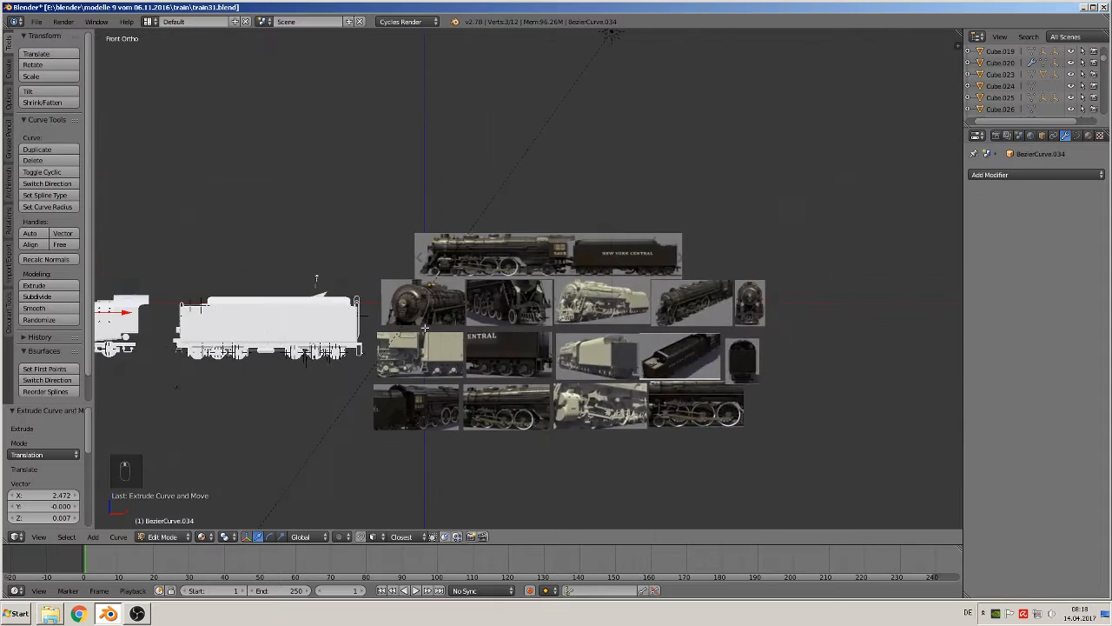
scroll(425, 328, up, 11)
shift+middle_drag(765, 394, 157, 377)
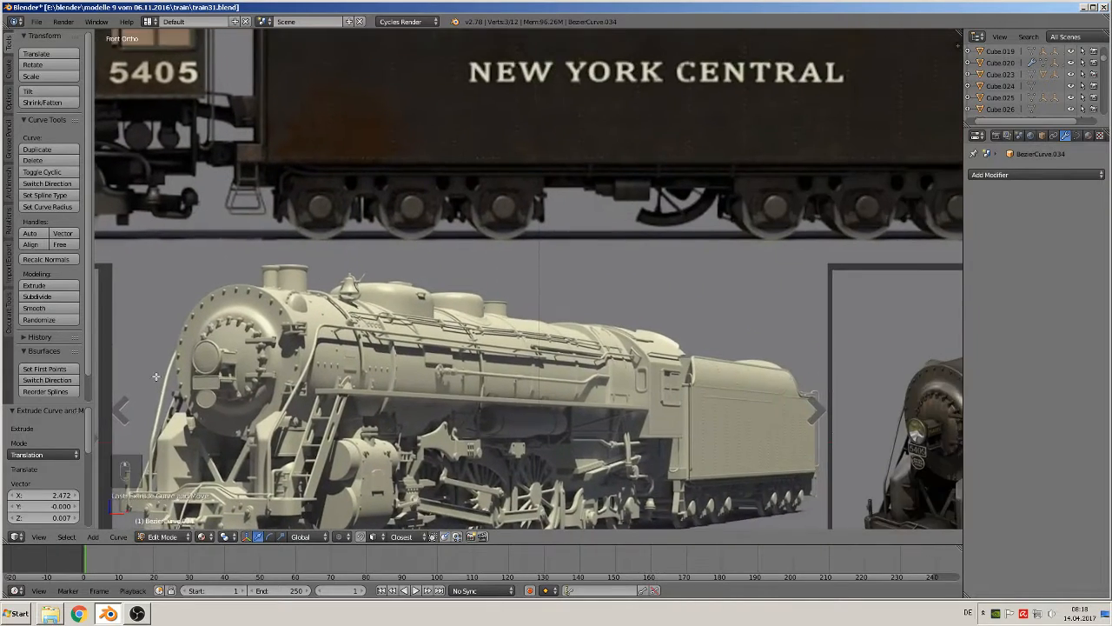
scroll(576, 471, up, 4)
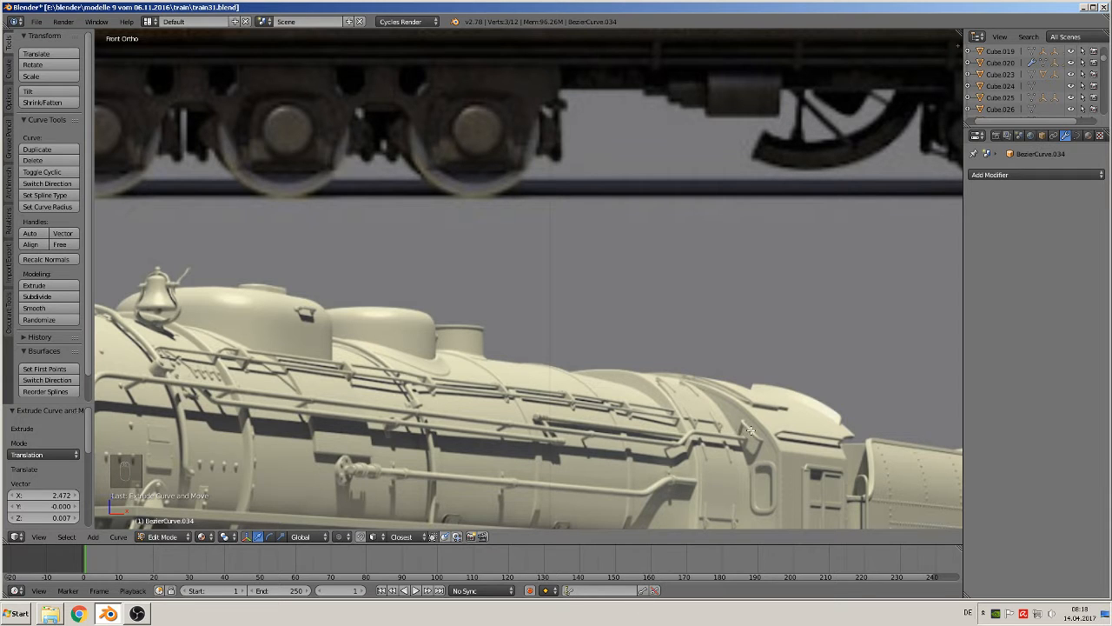
scroll(742, 438, down, 12)
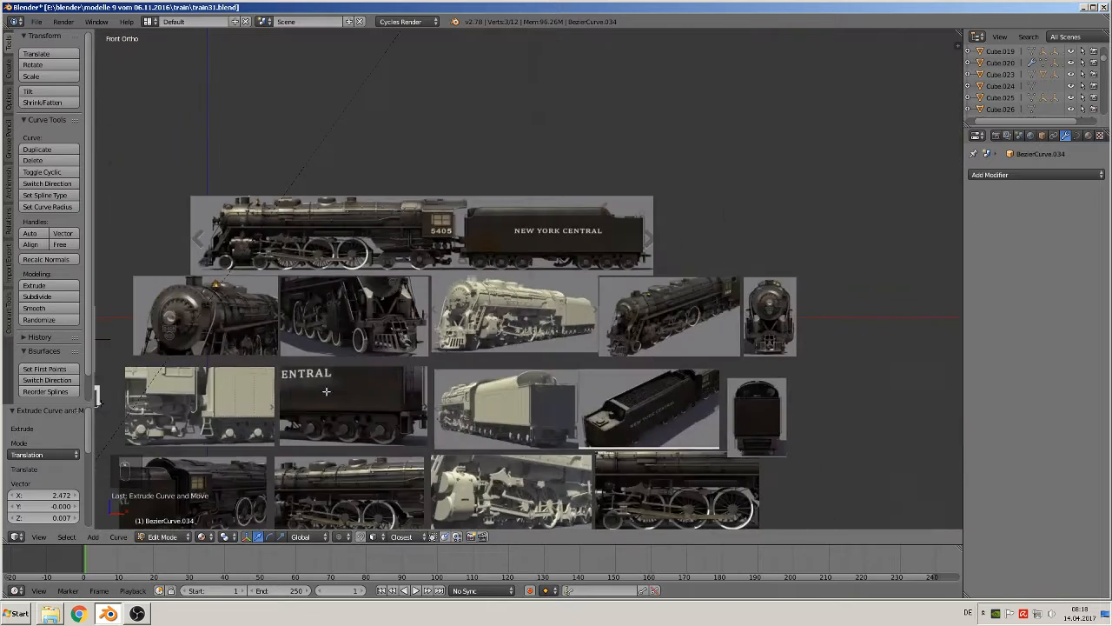
- Extrude the rail's rear end point towards the cab and slightly upward, about 0.209 in X and 0.069 in Z
shift+middle_drag(221, 315, 870, 274)
shift+middle_drag(325, 285, 632, 273)
scroll(575, 248, up, 7)
scroll(608, 239, up, 2)
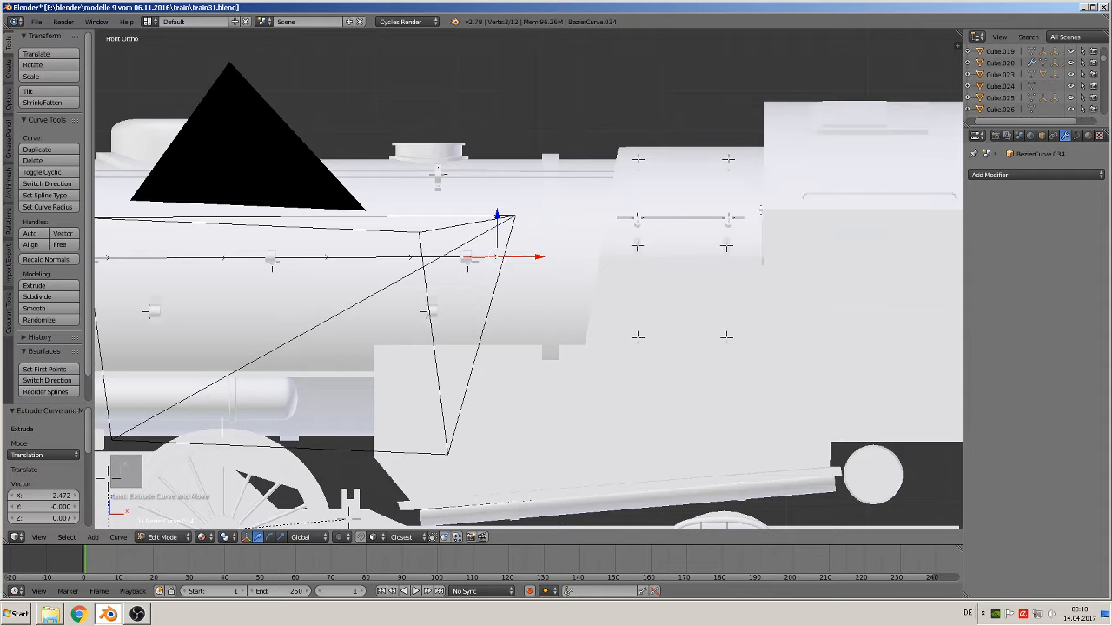
scroll(534, 270, up, 3)
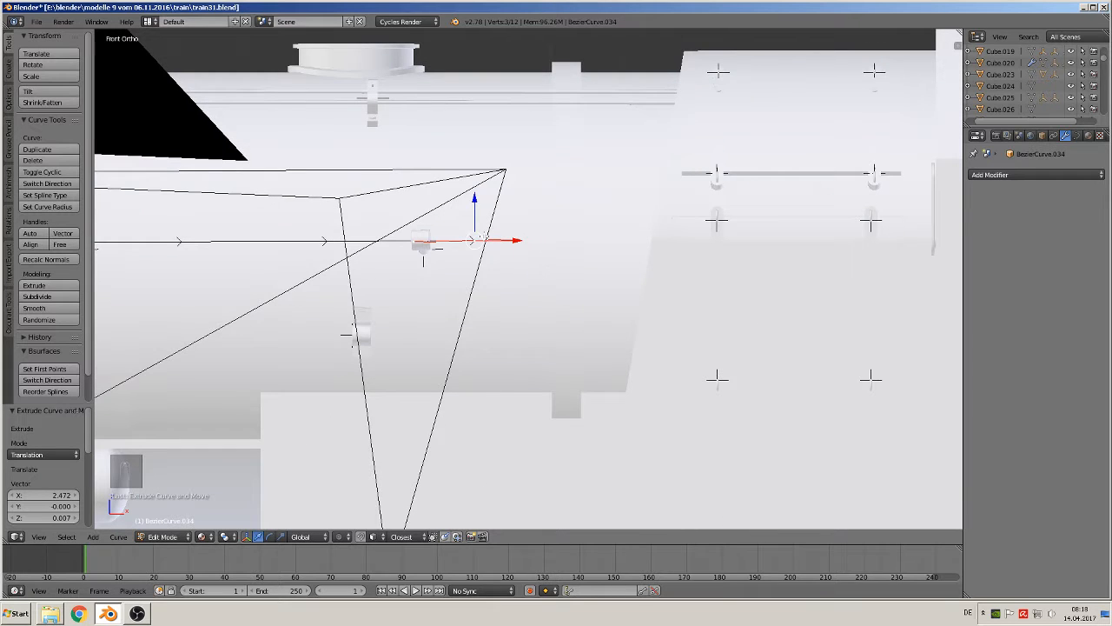
key(e)
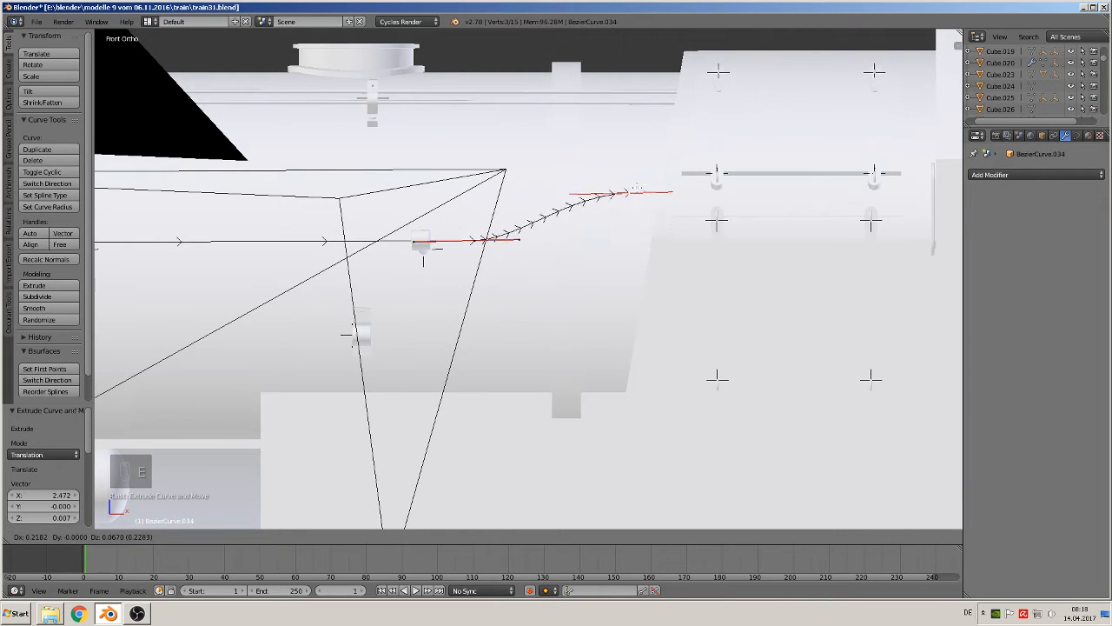
click(632, 187)
- Extrude the rail's rear end point up to the cab front, about 0.463 in X and 0.008 in Z
scroll(632, 187, down, 2)
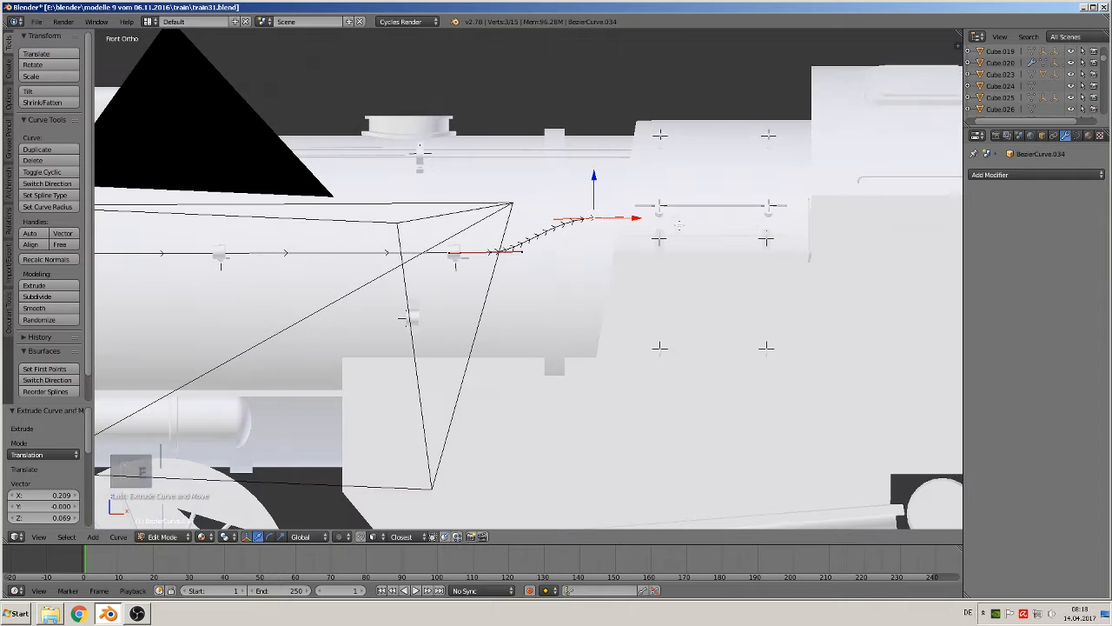
key(e)
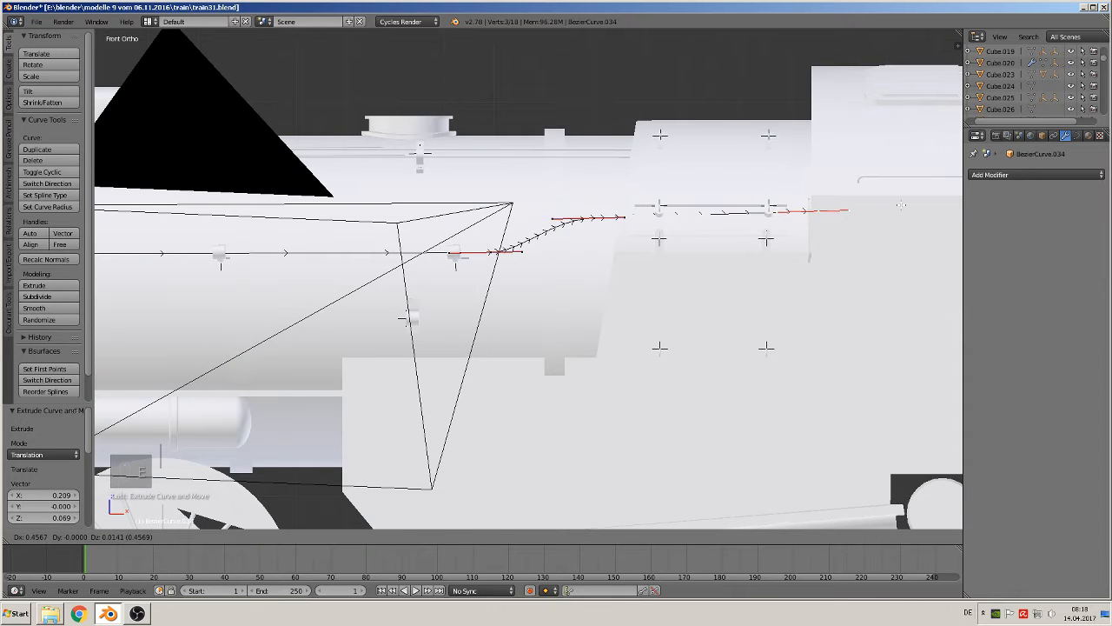
click(904, 208)
- Move the rear handle of the control point behind the rail's upward bend about -0.006 along Y, and the control point itself about -0.011 along Y
middle_drag(674, 248, 508, 233)
scroll(789, 316, up, 2)
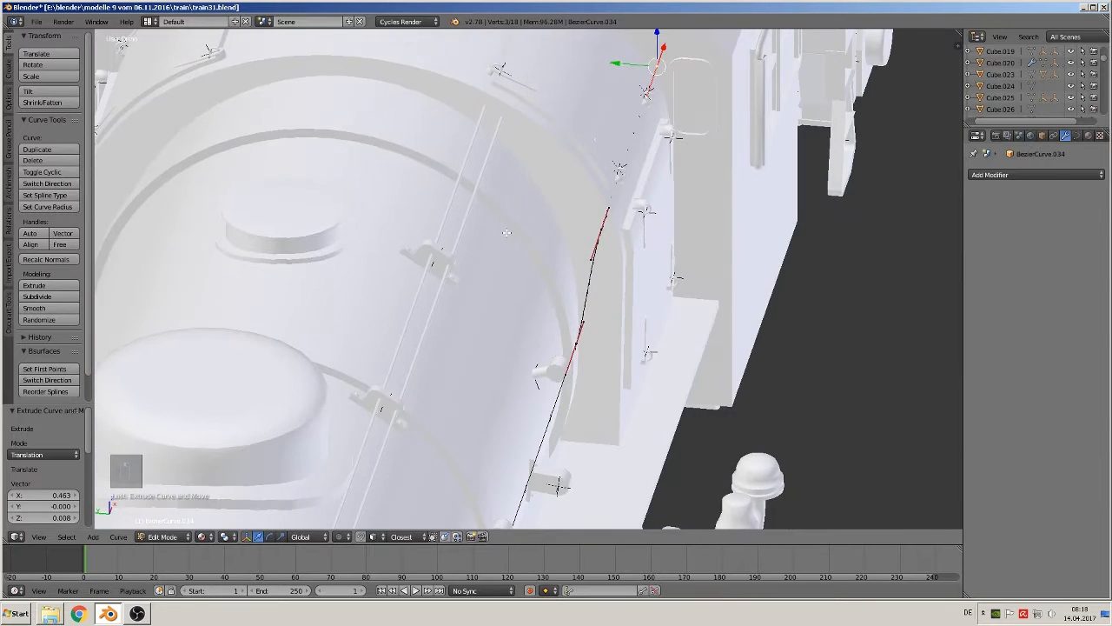
scroll(514, 227, up, 2)
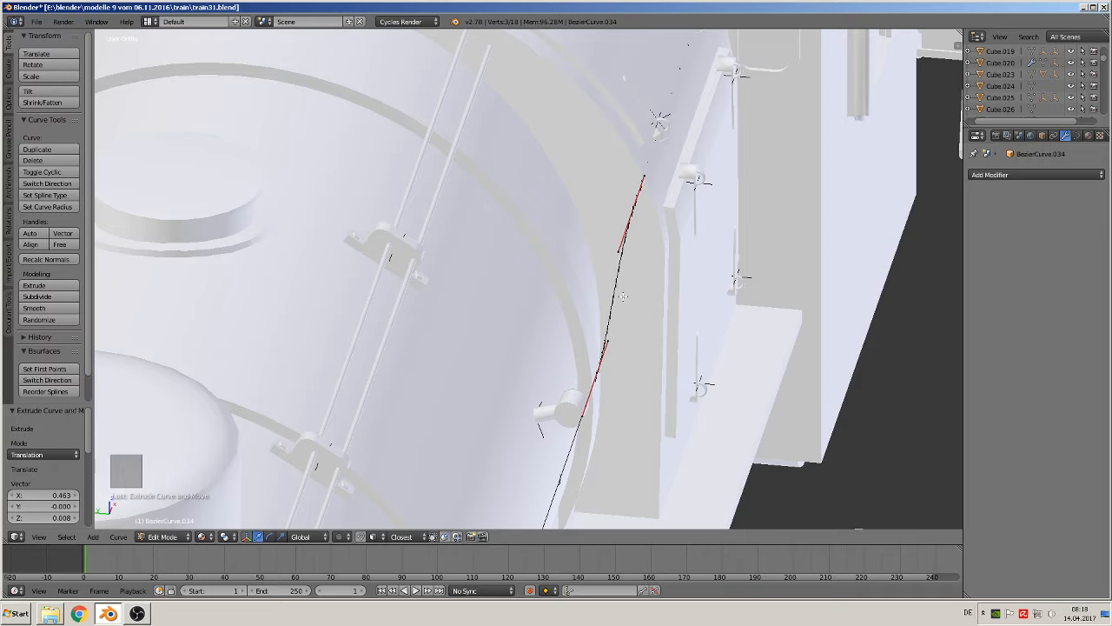
shift+middle_drag(584, 390, 518, 434)
right_click(580, 216)
key(g)
key(y)
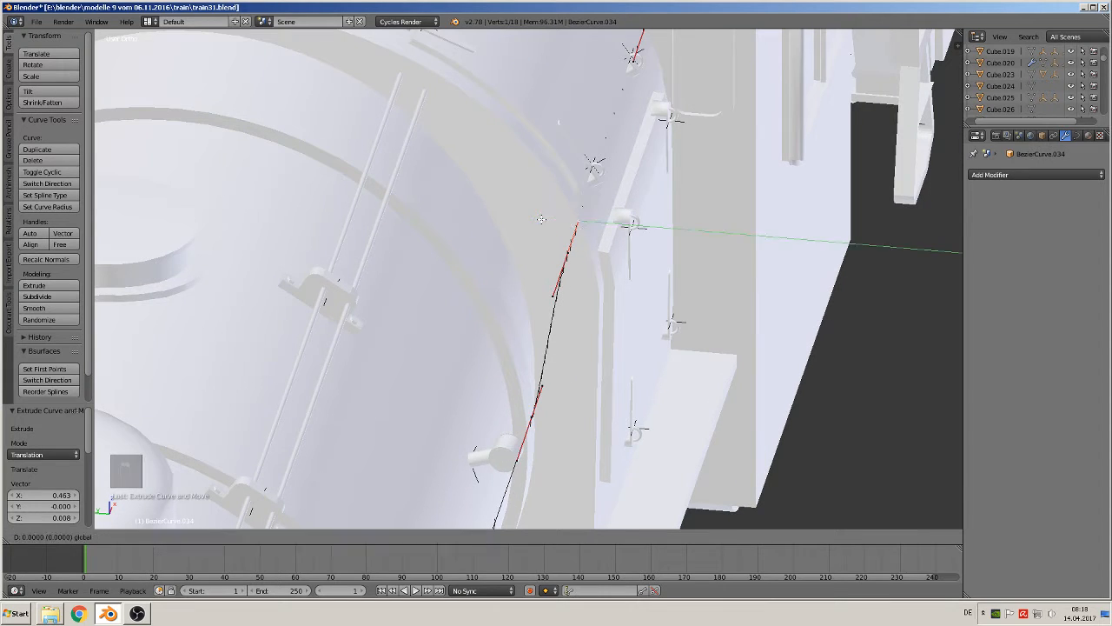
click(568, 254)
right_click(567, 255)
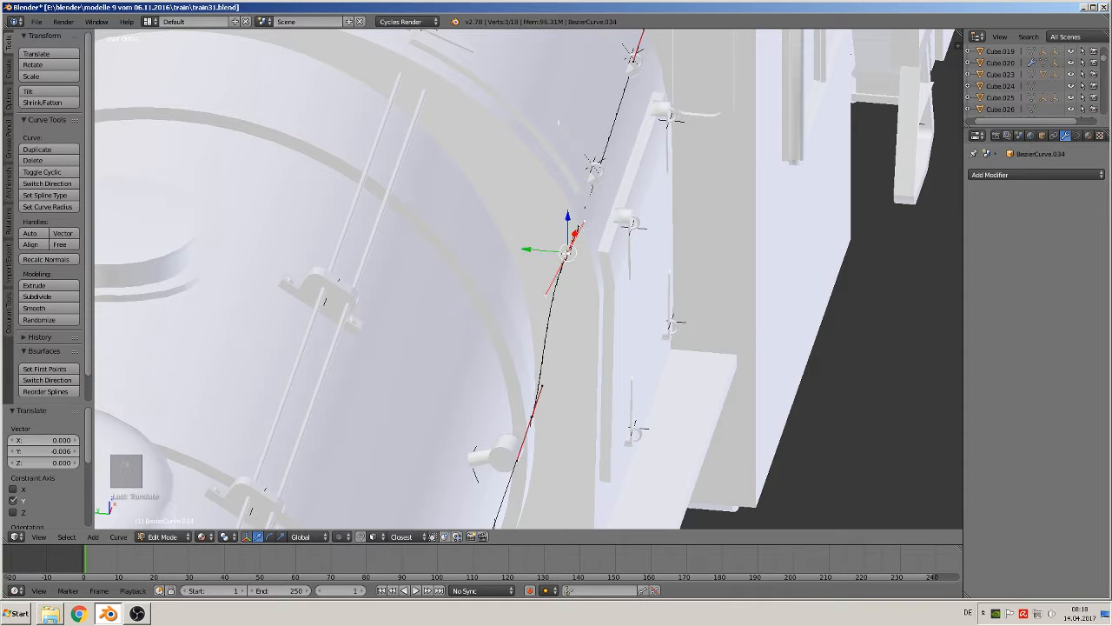
key(g)
key(y)
click(556, 253)
- Move the rail's end point at the cab front about -0.018 along Y
middle_drag(556, 253, 481, 198)
right_click(459, 146)
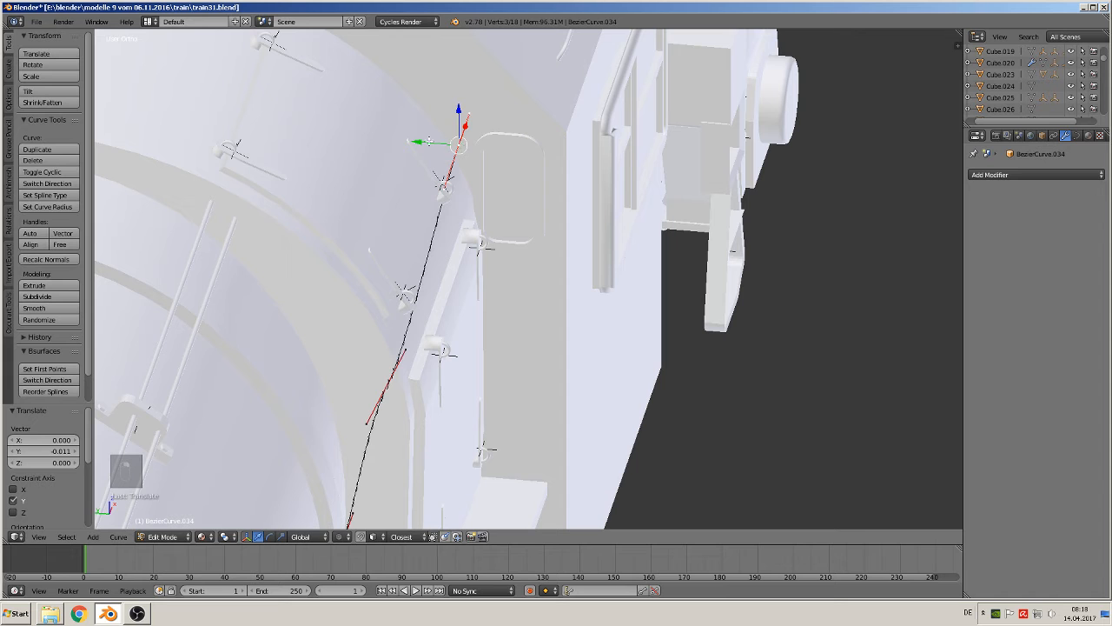
drag(429, 141, 448, 147)
middle_drag(447, 147, 409, 154)
middle_drag(517, 189, 471, 200)
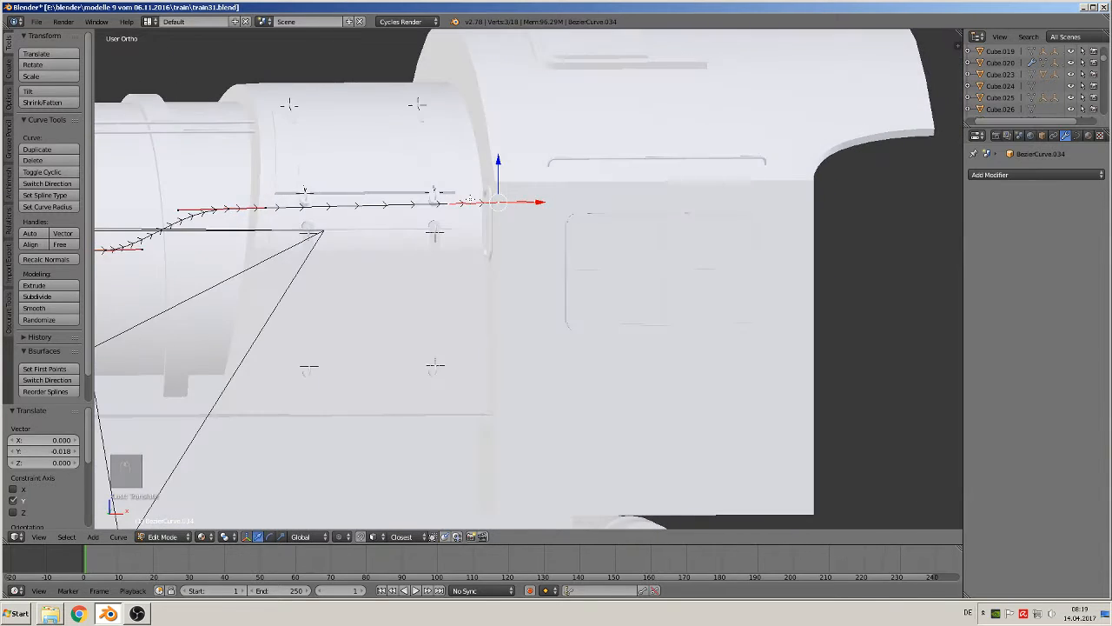
scroll(410, 242, down, 3)
middle_drag(410, 241, 439, 291)
middle_drag(559, 225, 656, 225)
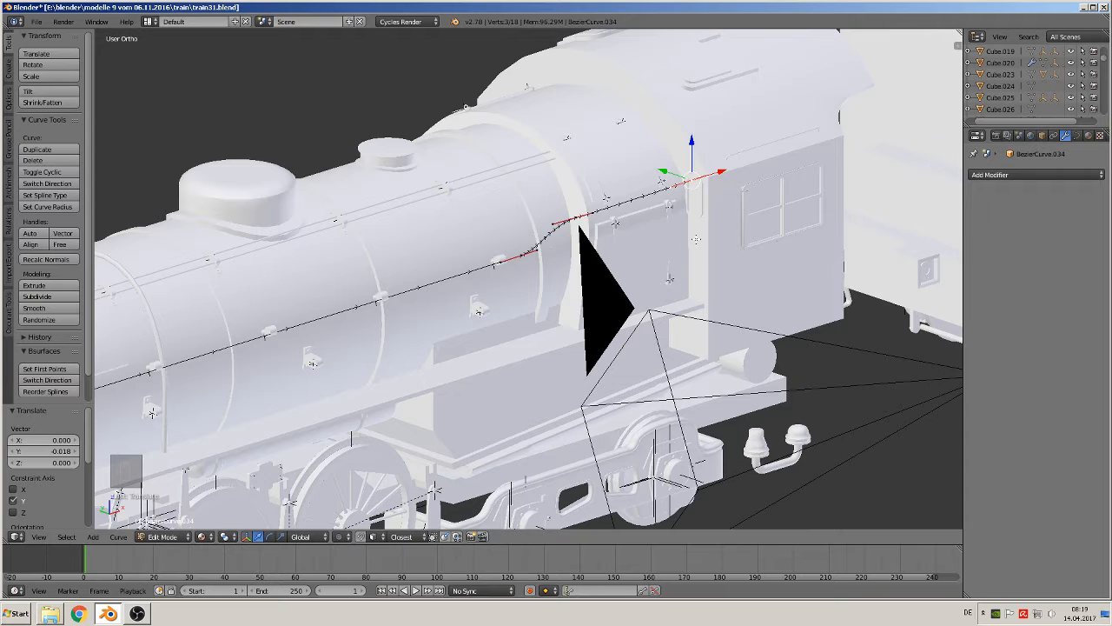
- Leave curve editing and move the oval grab handle at the cab front about -0.013 along Y
key(Tab)
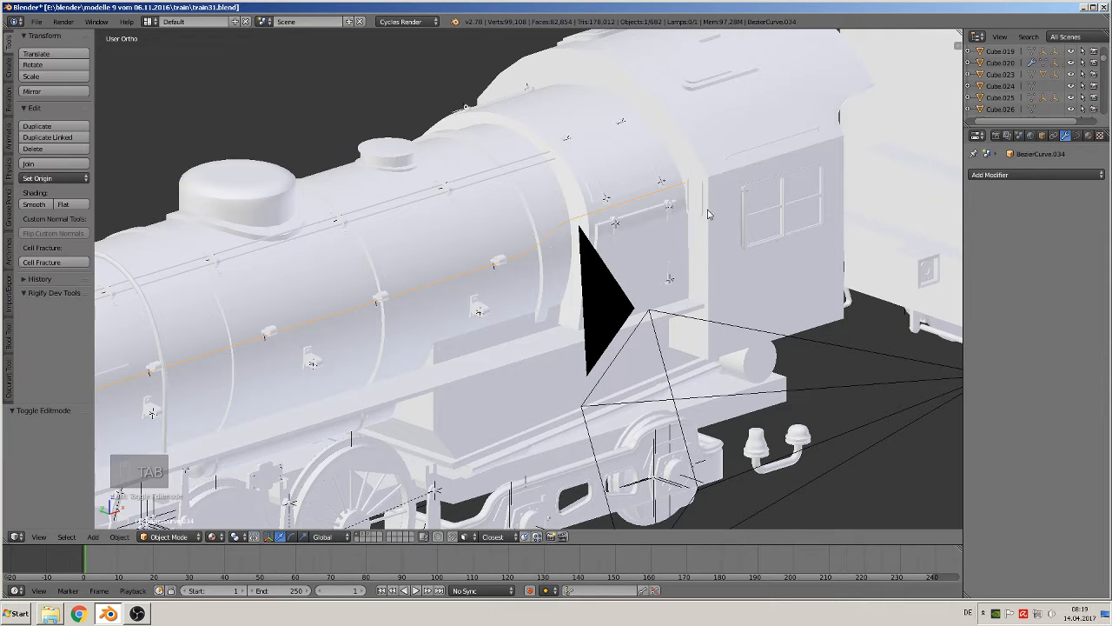
right_click(701, 206)
drag(696, 149, 687, 190)
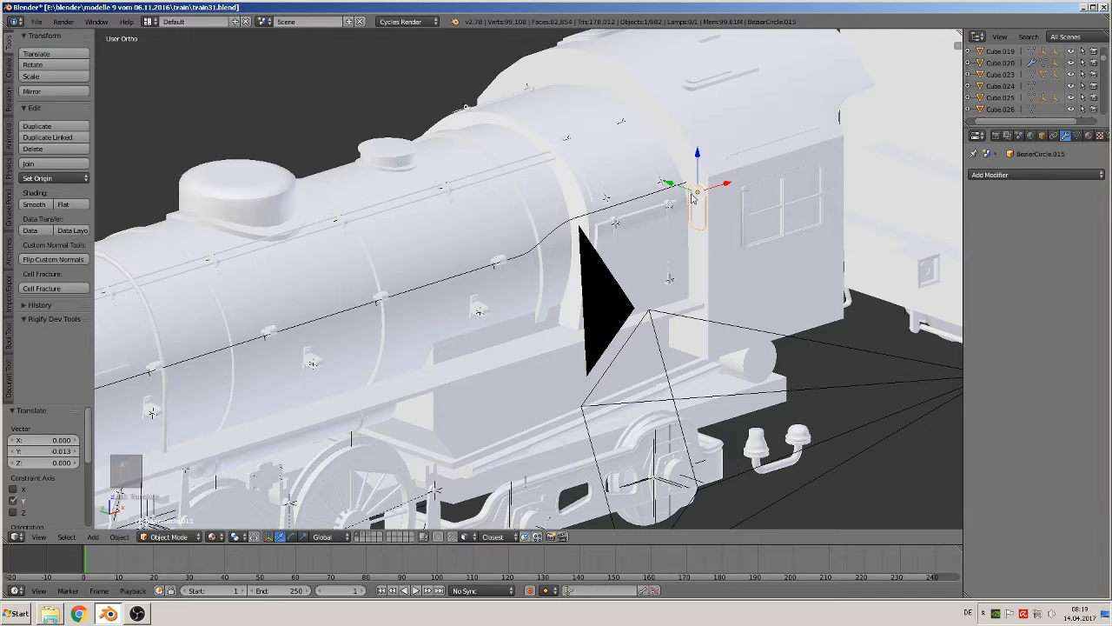
- Select the long boiler rail curve and set its fill mode to Full
scroll(687, 190, up, 3)
right_click(669, 152)
right_click(607, 168)
right_click(608, 176)
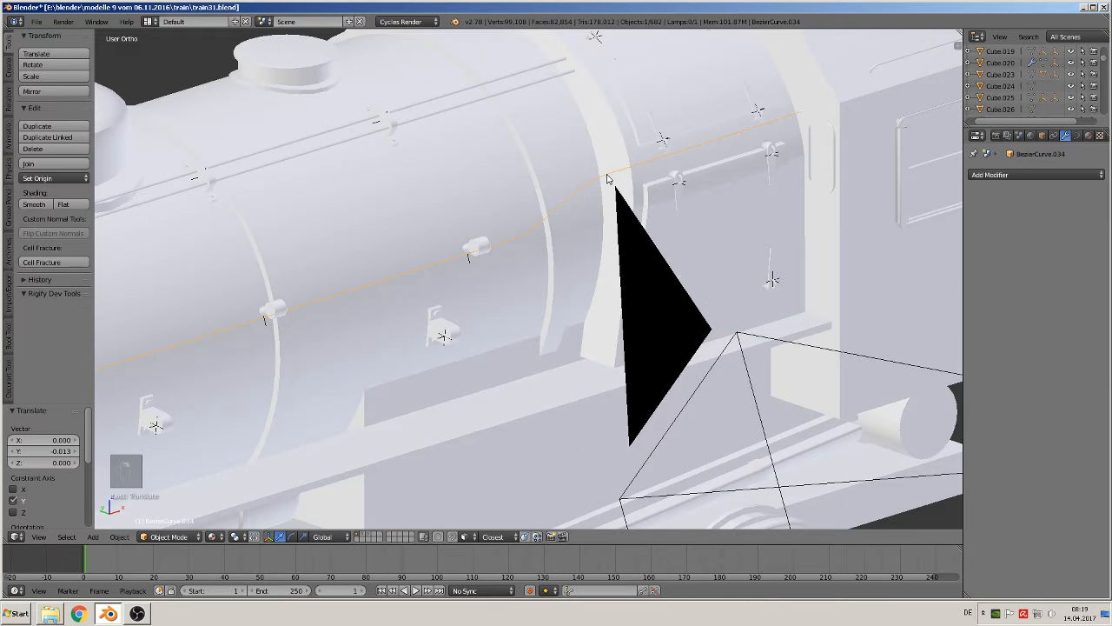
shift+middle_drag(535, 252, 850, 109)
scroll(774, 150, down, 5)
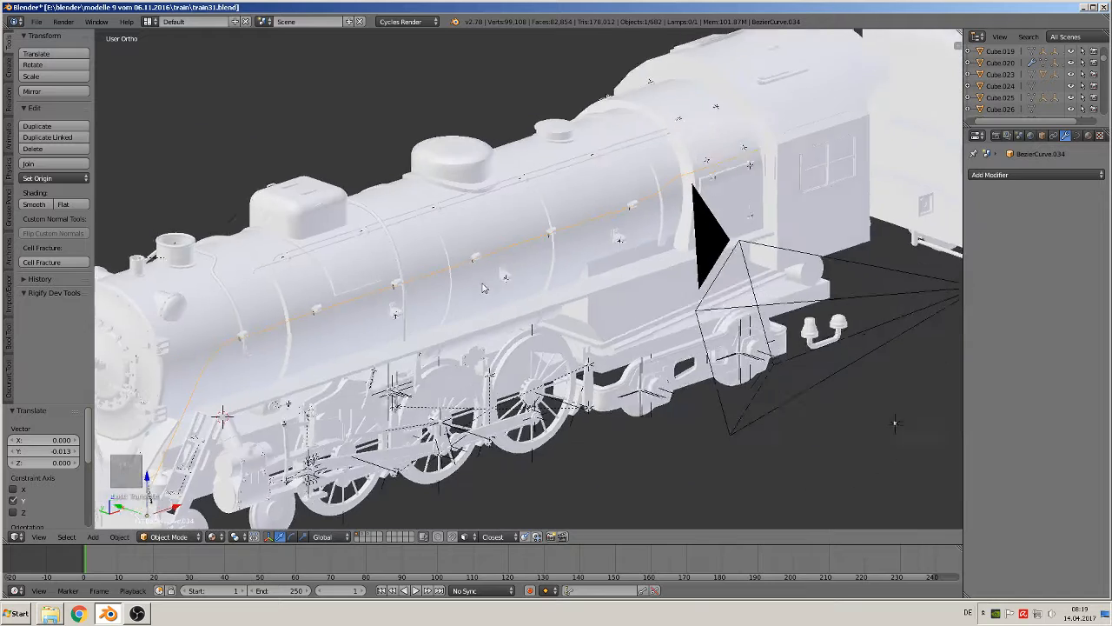
middle_drag(478, 284, 556, 252)
scroll(598, 219, up, 3)
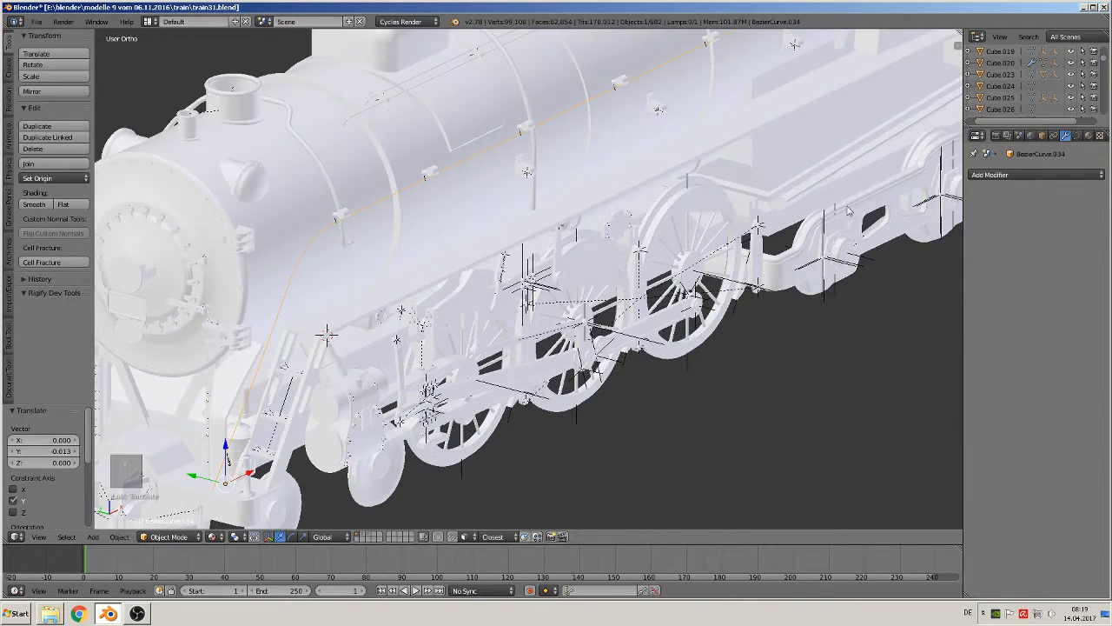
click(1078, 136)
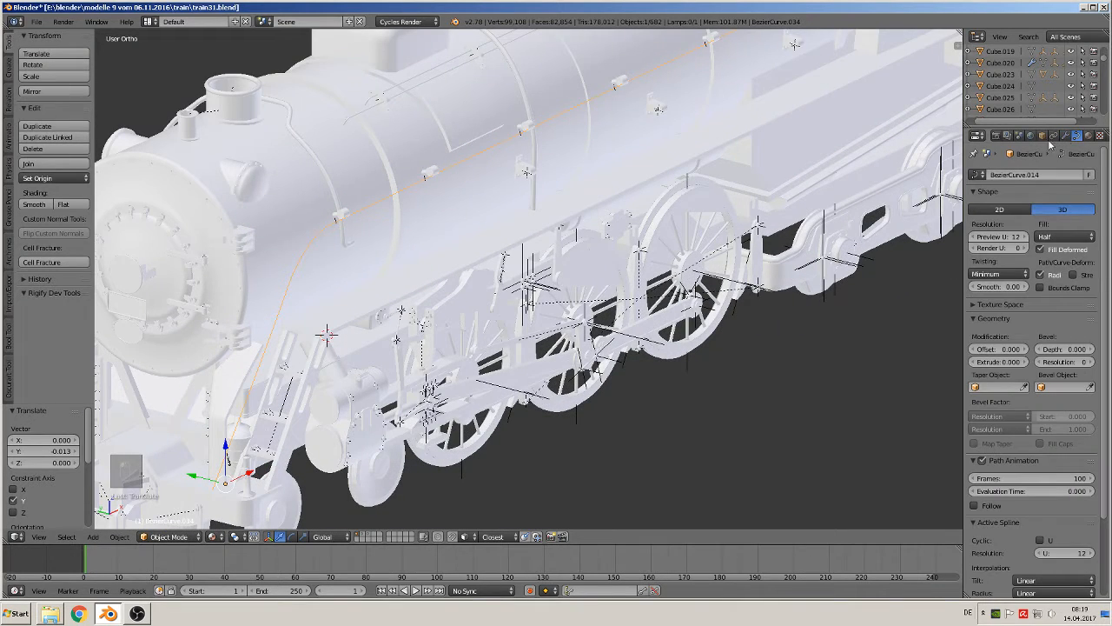
click(1056, 234)
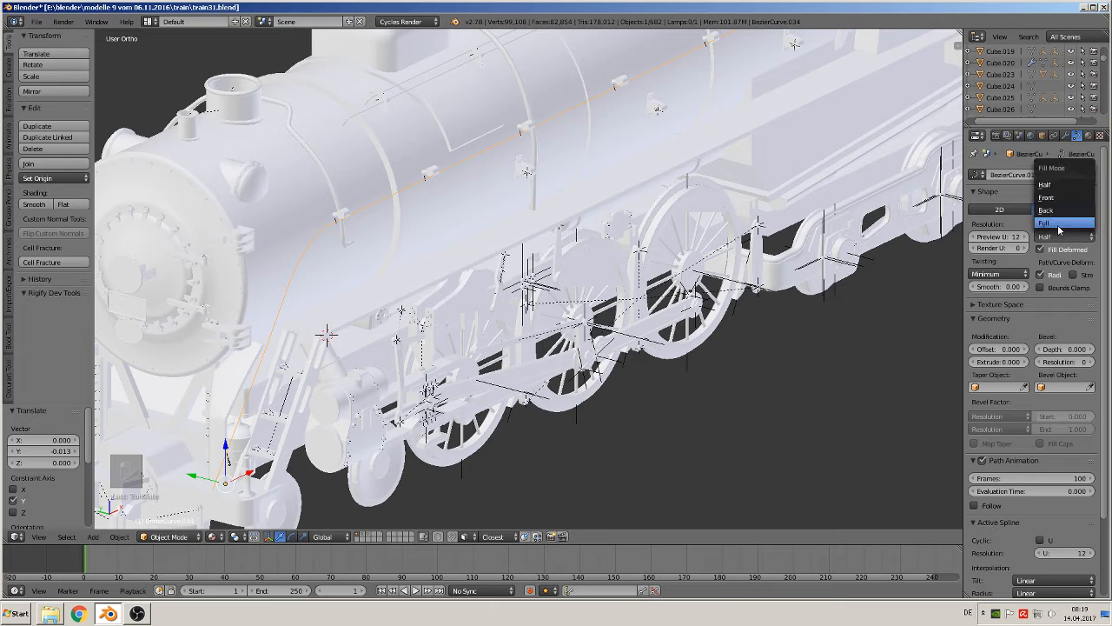
click(1062, 219)
- Thicken the rail into a round tube with a bevel depth of 0.146 and a bevel resolution of 2
mouse_move(1069, 348)
mouse_down()
mouse_move(1109, 348)
mouse_move(1086, 349)
mouse_up()
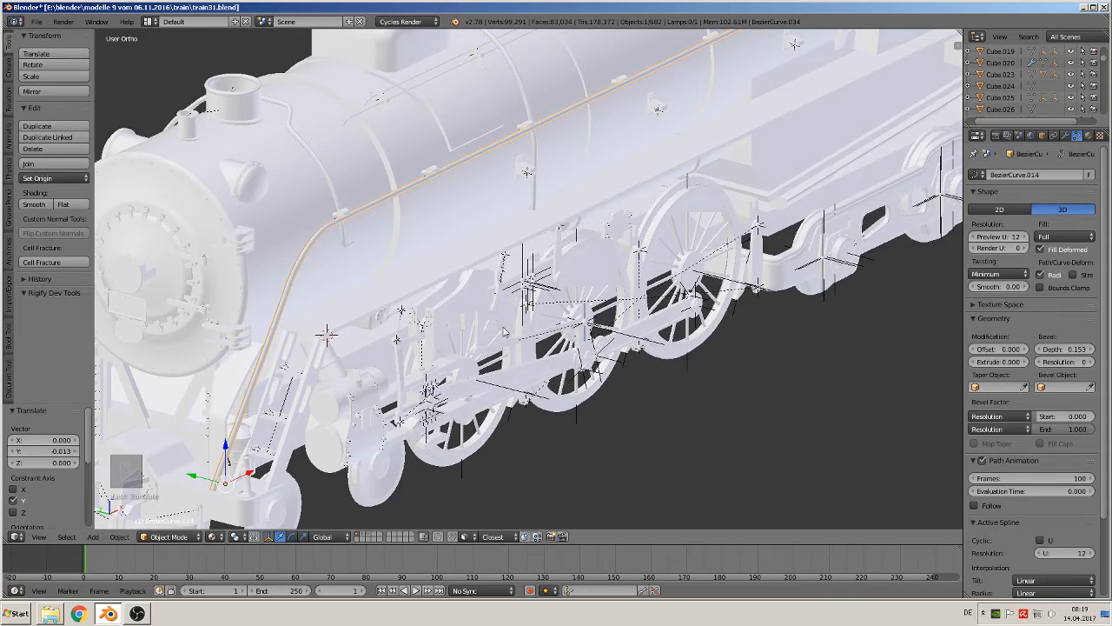
middle_drag(520, 327, 676, 345)
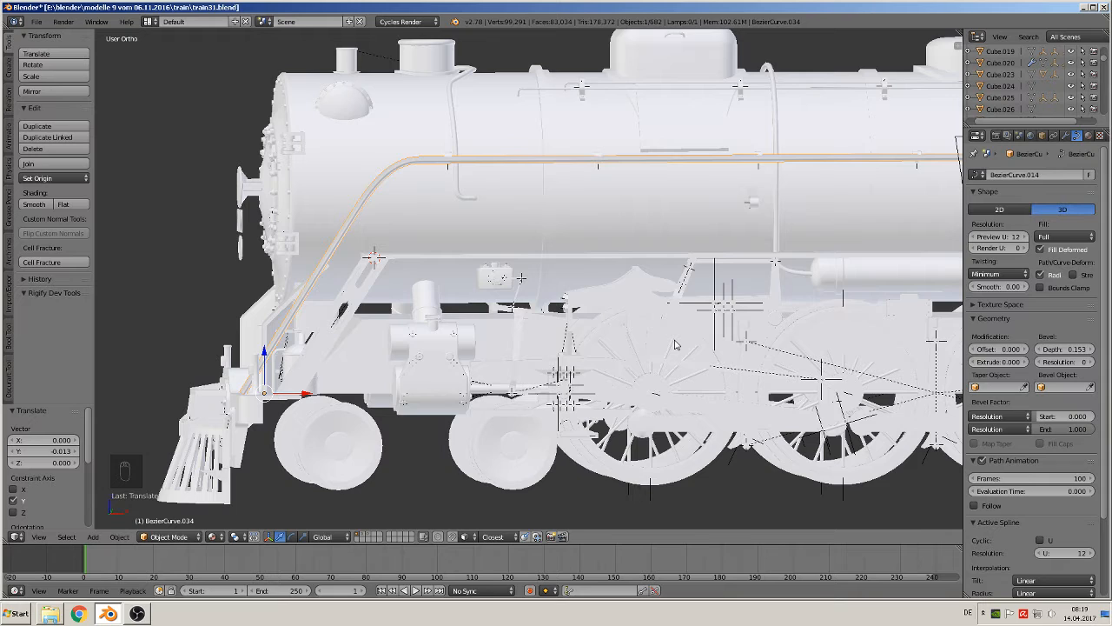
click(1042, 350)
click(1042, 349)
click(1042, 349)
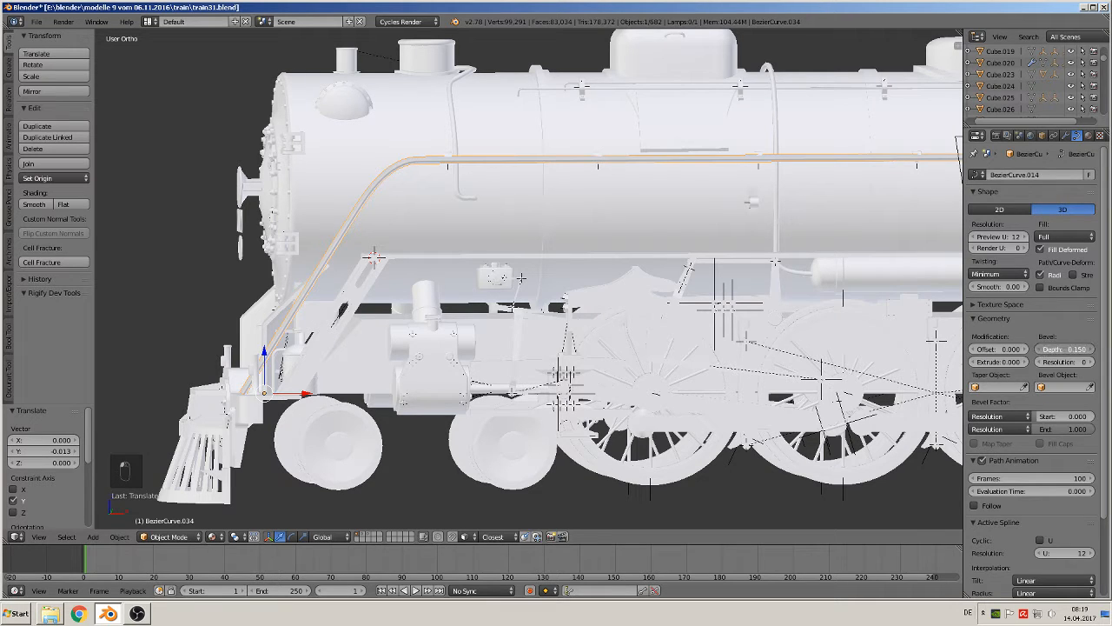
click(1042, 349)
click(1042, 349)
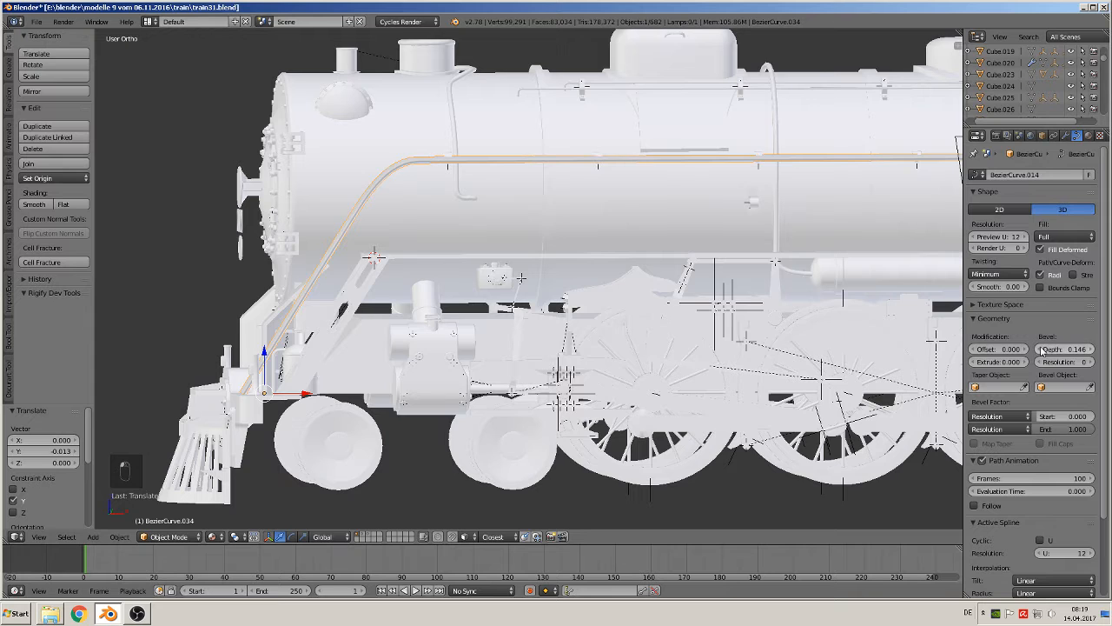
click(1091, 362)
click(1091, 361)
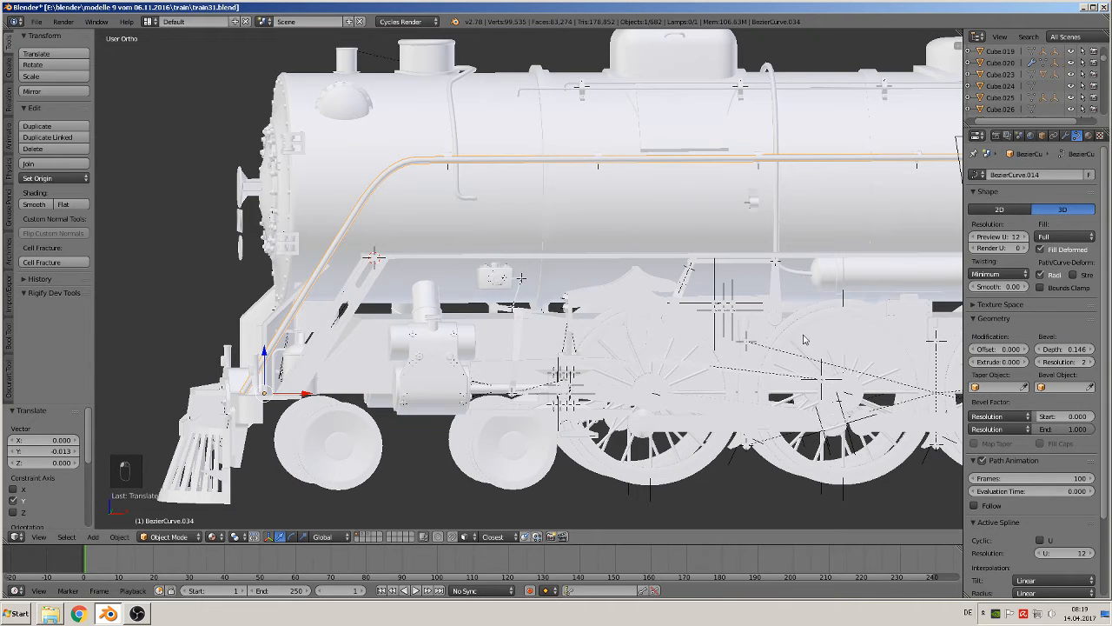
- Examine the rail's front section and compare its course with the locomotive reference images
middle_drag(529, 272, 522, 168)
scroll(577, 308, up, 2)
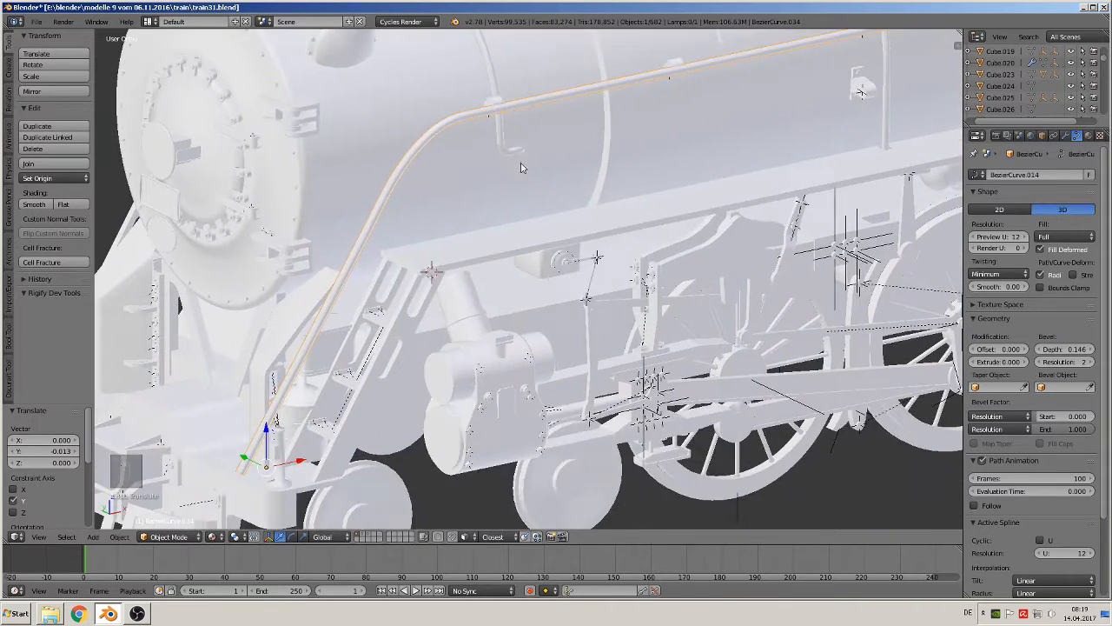
middle_drag(465, 243, 641, 232)
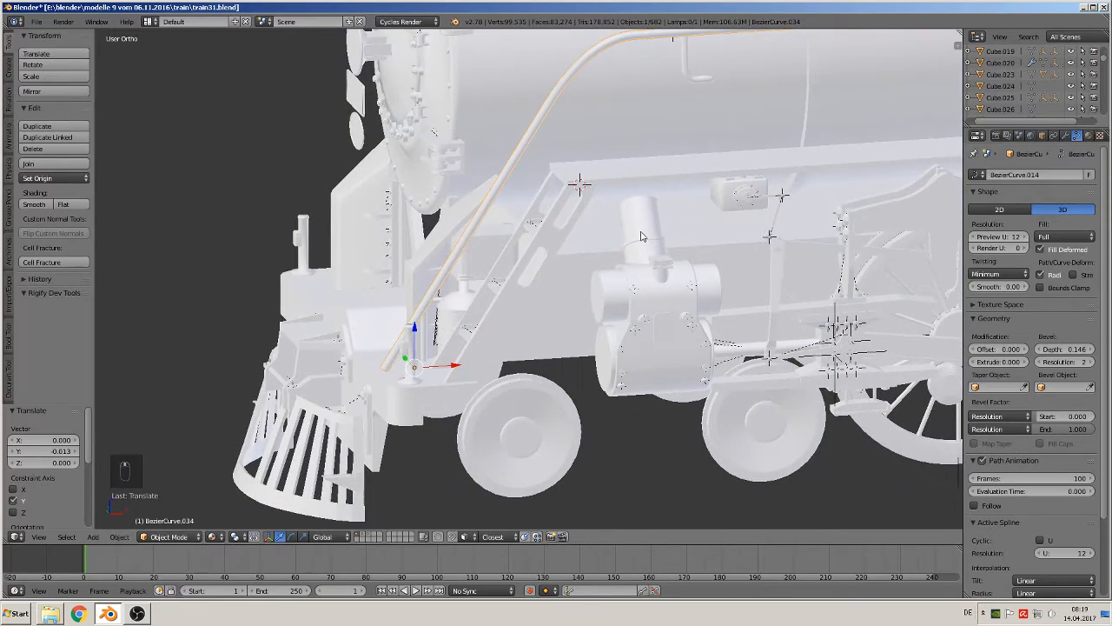
scroll(640, 307, down, 8)
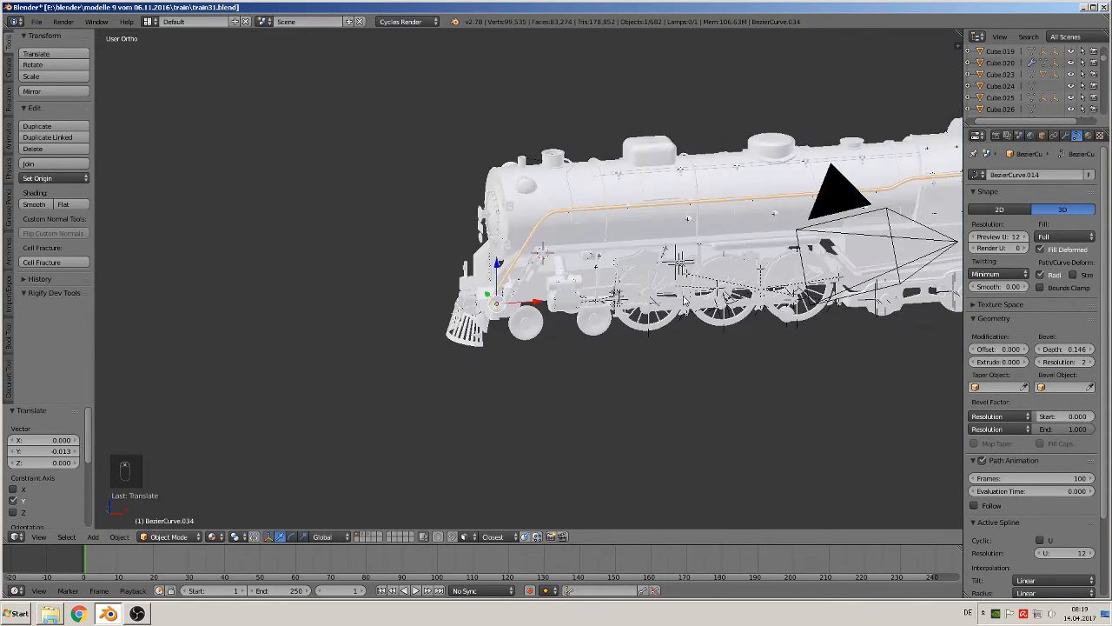
shift+middle_drag(771, 302, 616, 387)
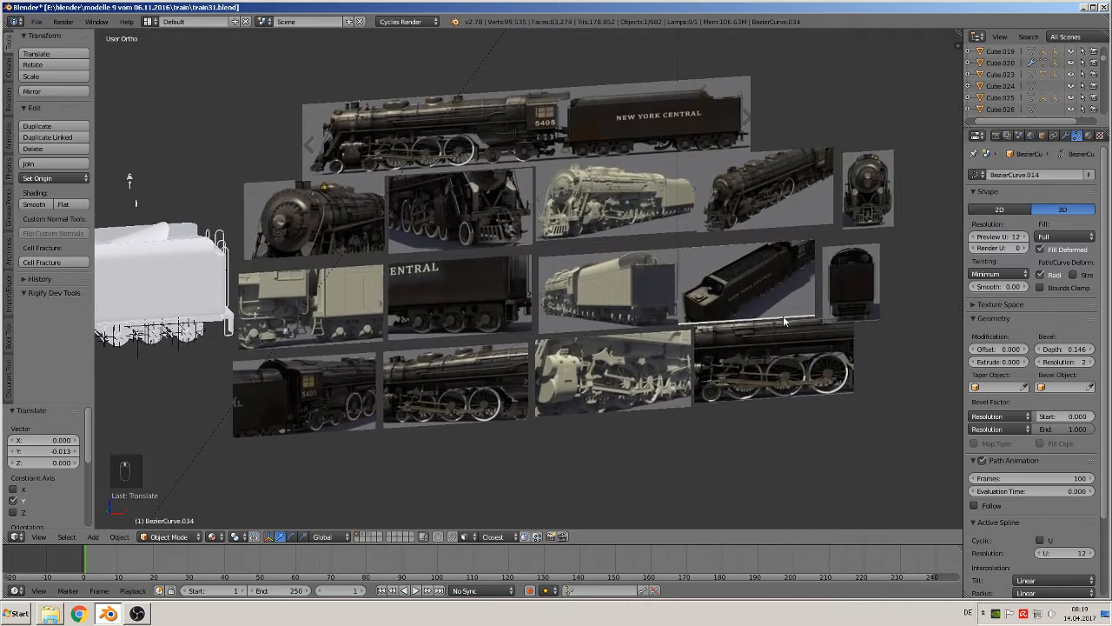
scroll(786, 321, up, 4)
shift+middle_drag(594, 184, 461, 297)
scroll(461, 296, up, 4)
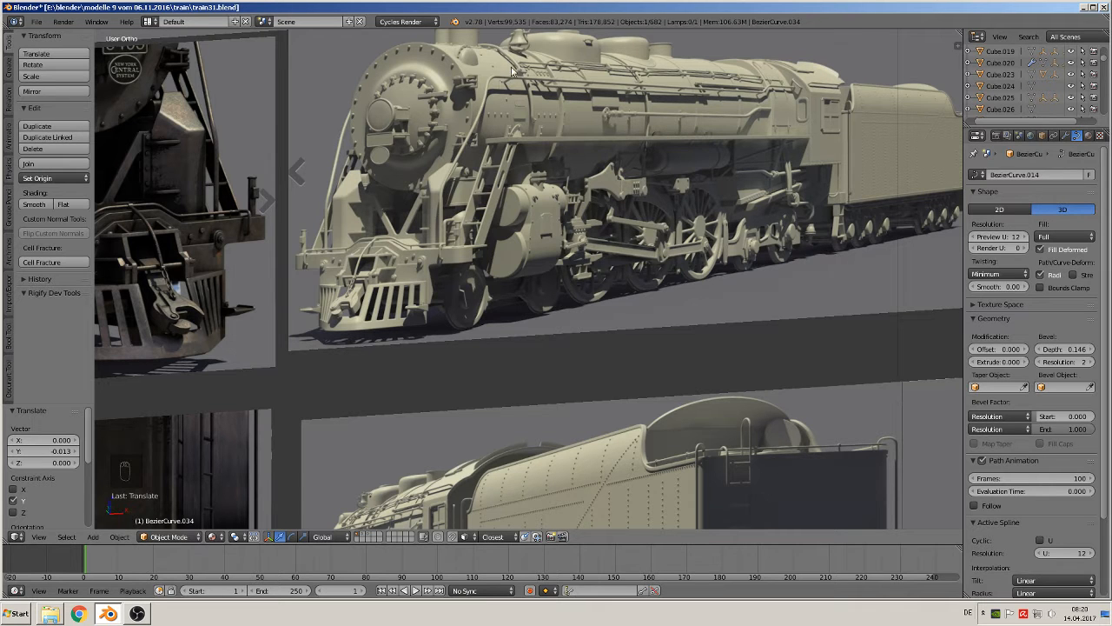
scroll(470, 169, down, 6)
shift+middle_drag(314, 284, 530, 121)
scroll(431, 124, down, 3)
shift+middle_drag(431, 123, 619, 176)
scroll(529, 243, up, 8)
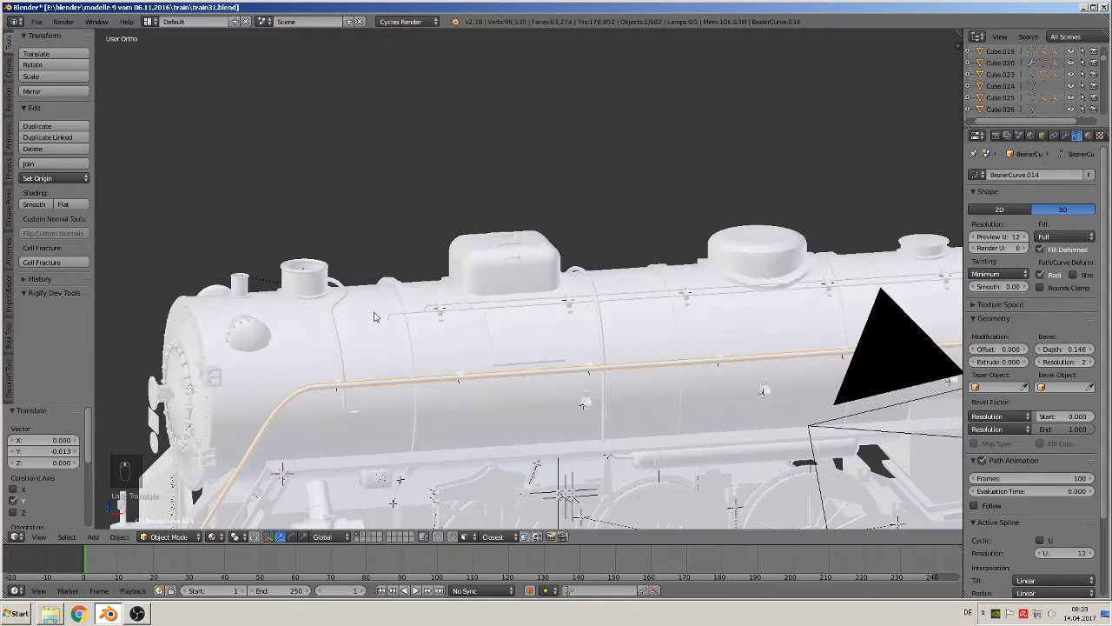
- Raise the rail's front end point above the deck, about -0.016 in X and 0.359 in Z
shift+middle_drag(373, 315, 552, 155)
scroll(521, 178, up, 4)
middle_drag(470, 211, 445, 193)
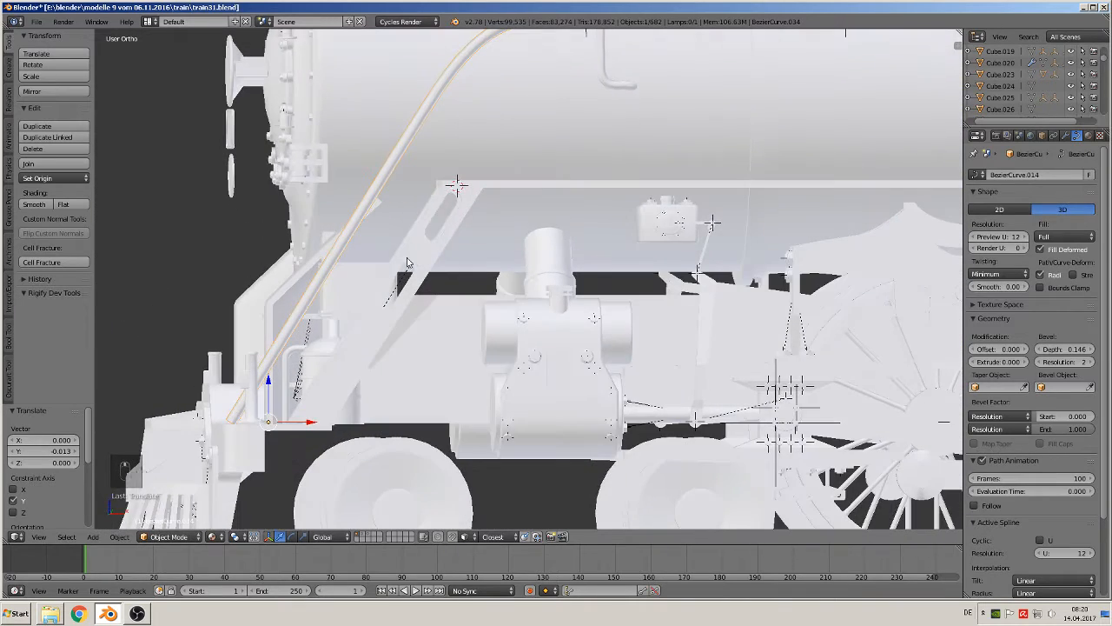
key(Tab)
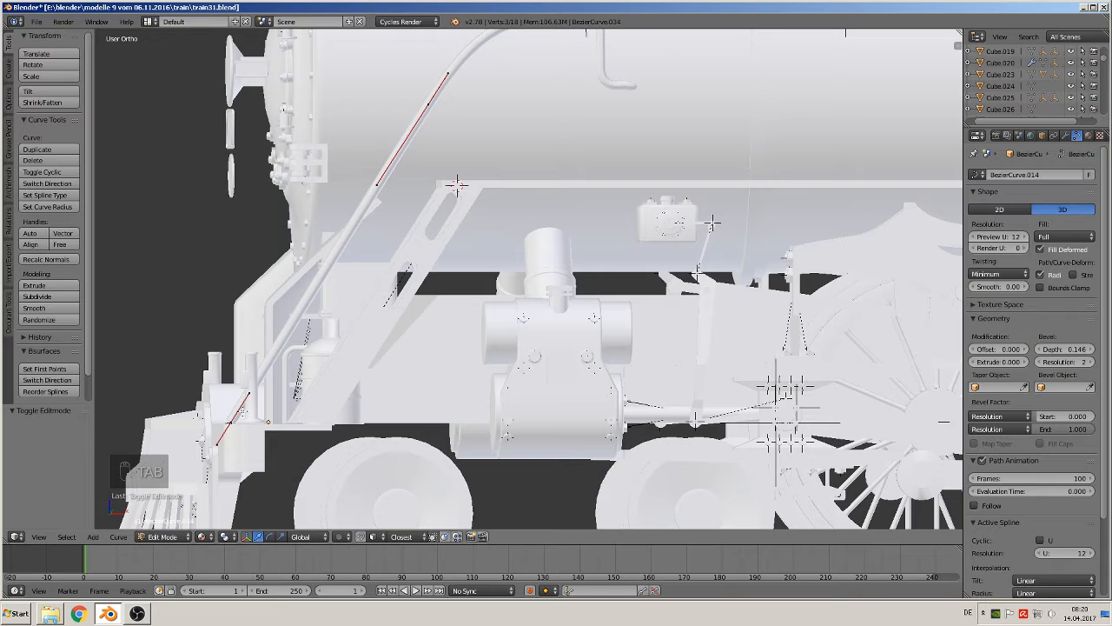
right_click(232, 421)
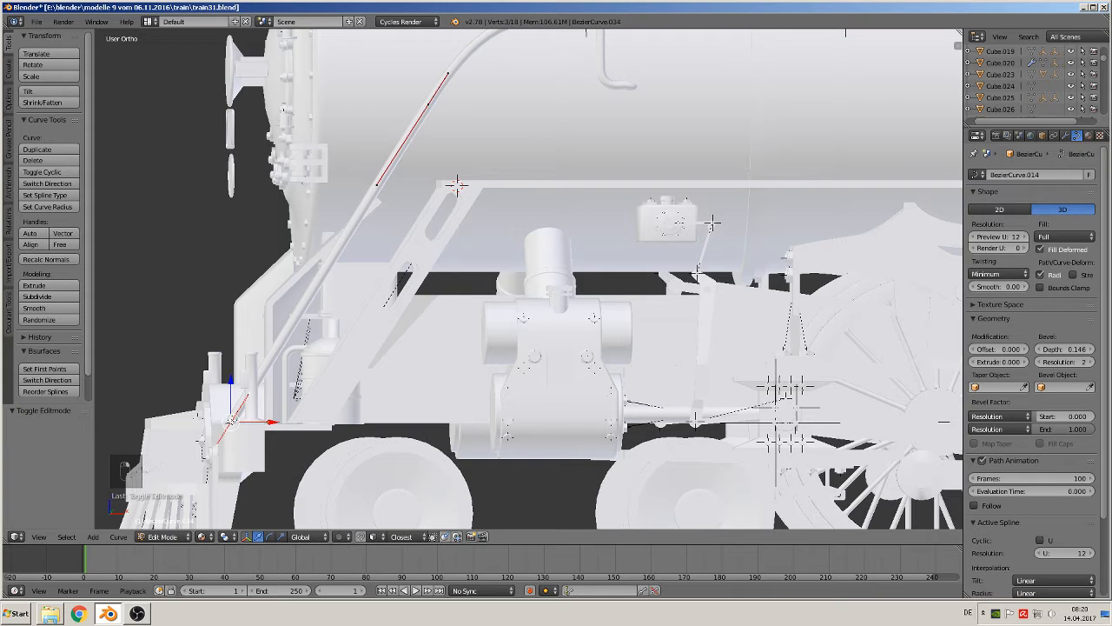
key(g)
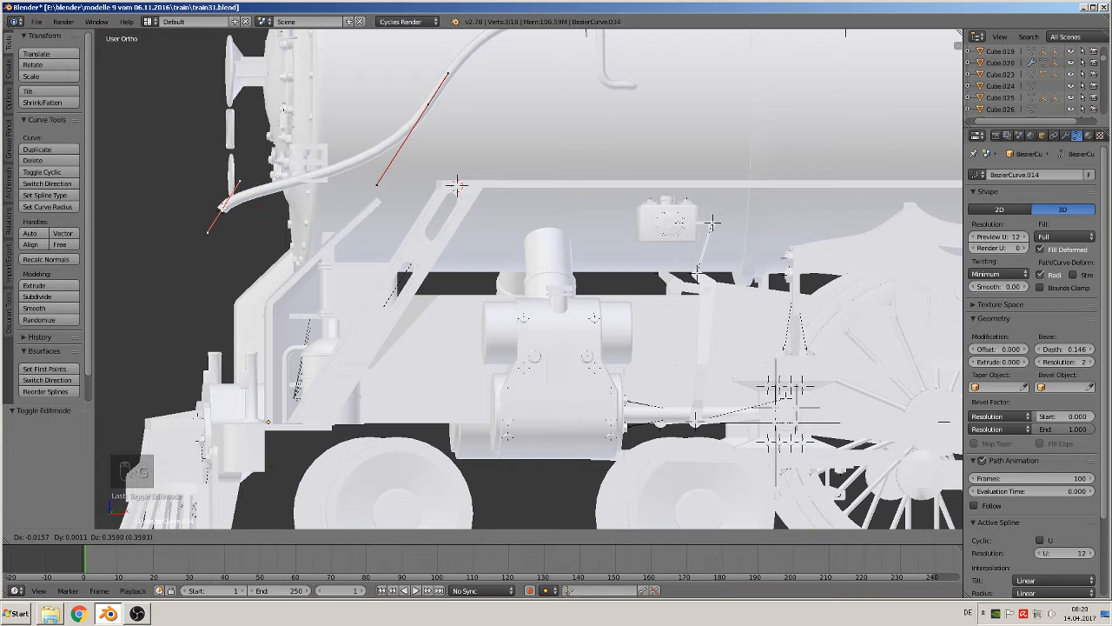
click(224, 205)
- Extrude the rail's front end point down to the deck, about -0.365 in Z, and move its upper handle about -0.031 in X to stand vertical
key(e)
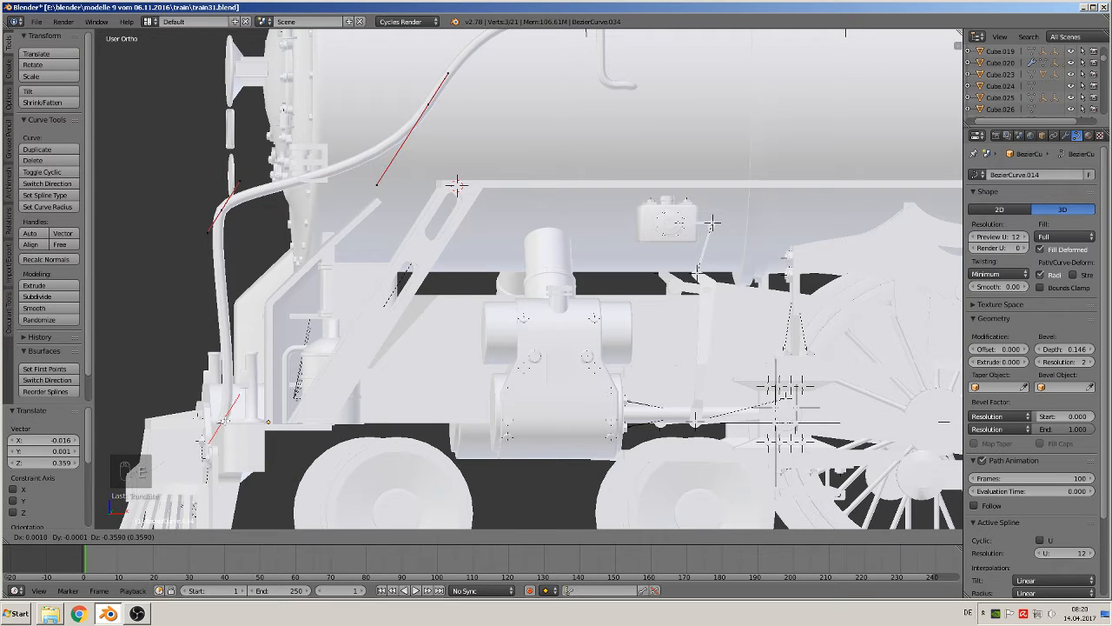
click(242, 398)
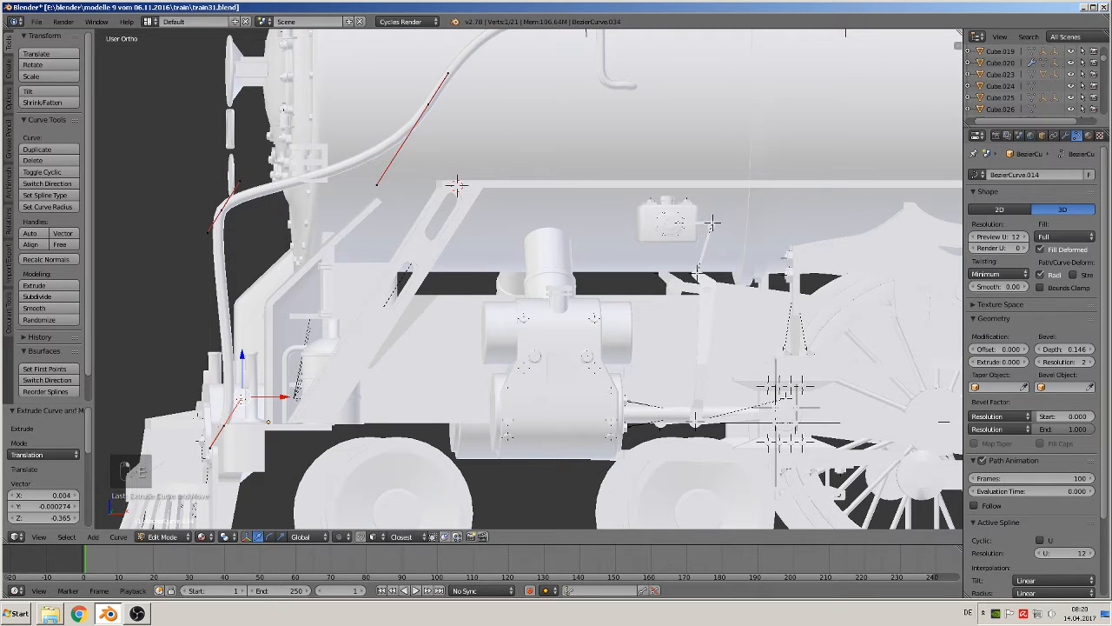
key(g)
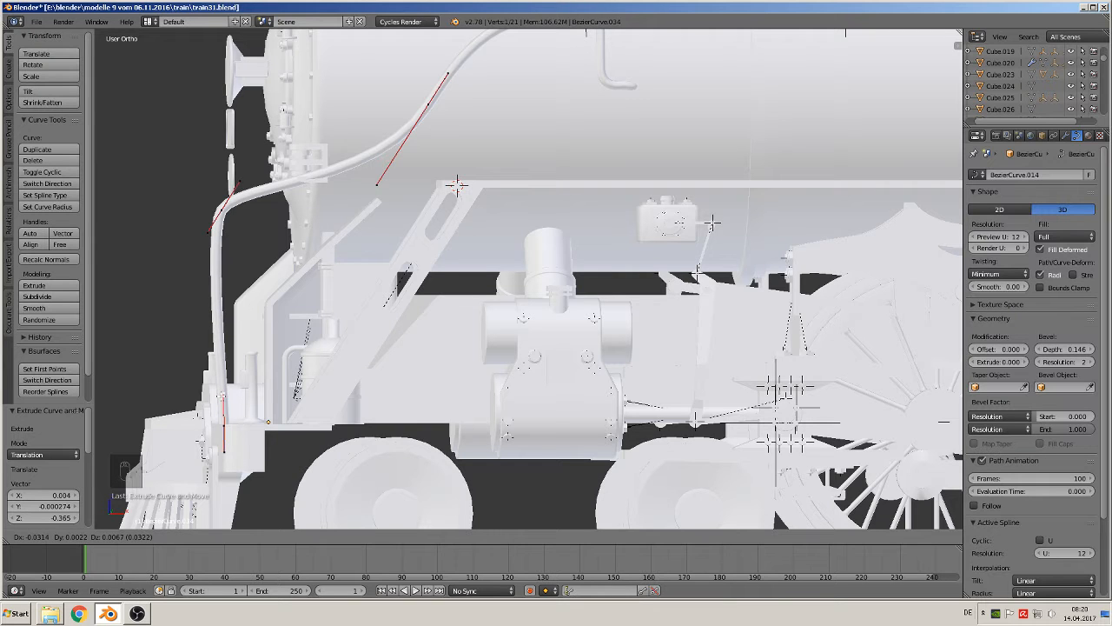
click(223, 396)
- Move the control point at the rail's front bend about 0.012 in X and -0.049 in Z
scroll(230, 357, down, 1)
right_click(279, 223)
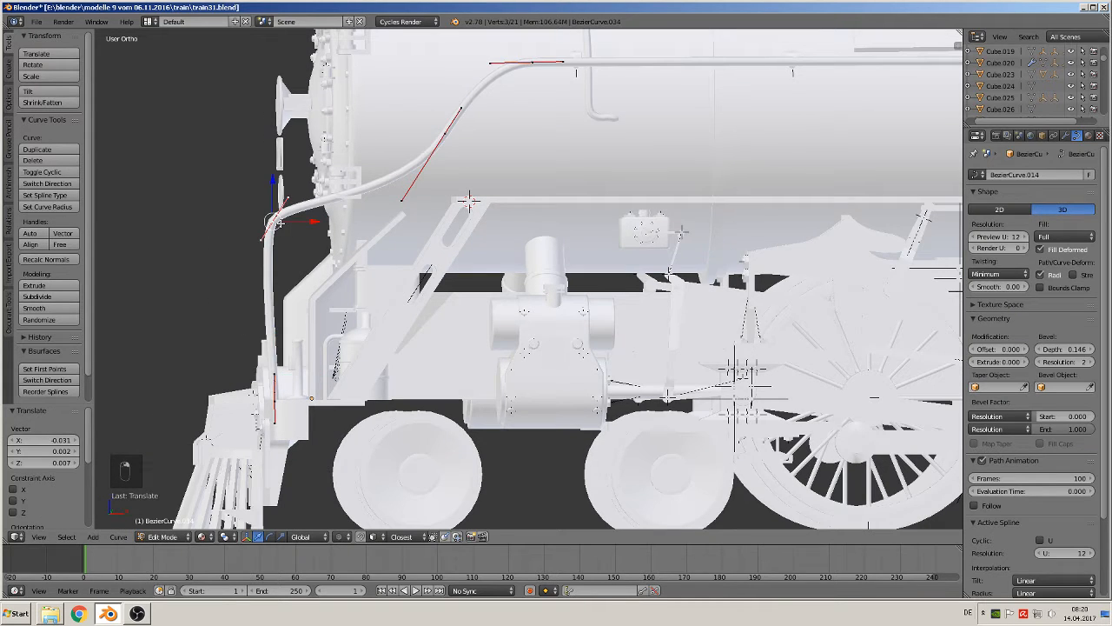
key(f)
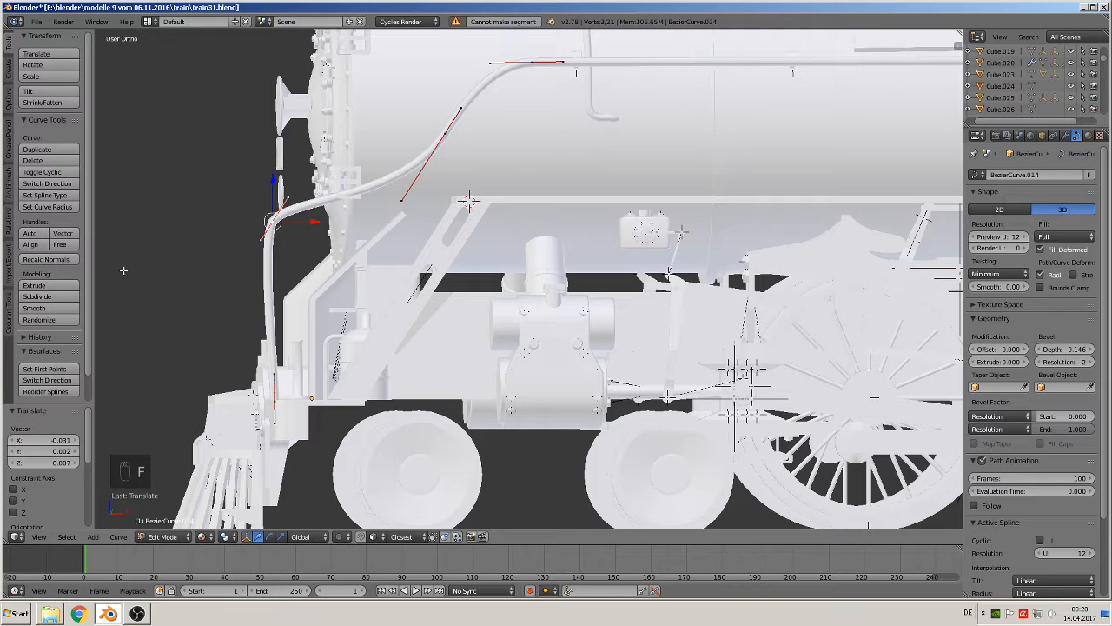
key(g)
click(299, 265)
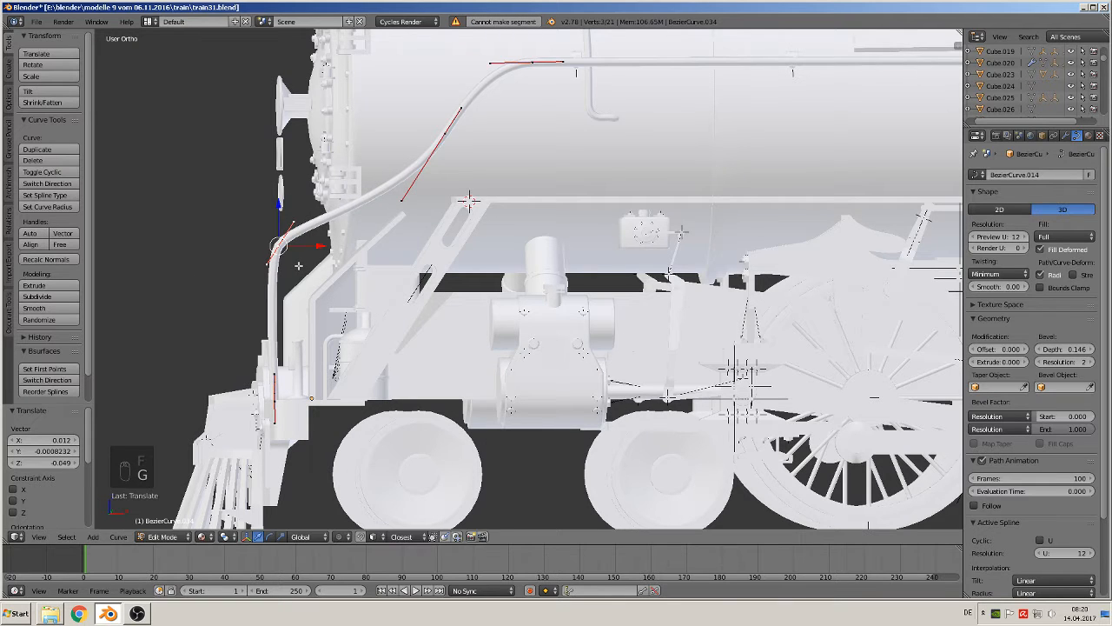
- Lengthen the front bend's upper handle by about 0.056 in X and 0.068 in Z, and shift it another 0.014 in X
key(g)
click(321, 185)
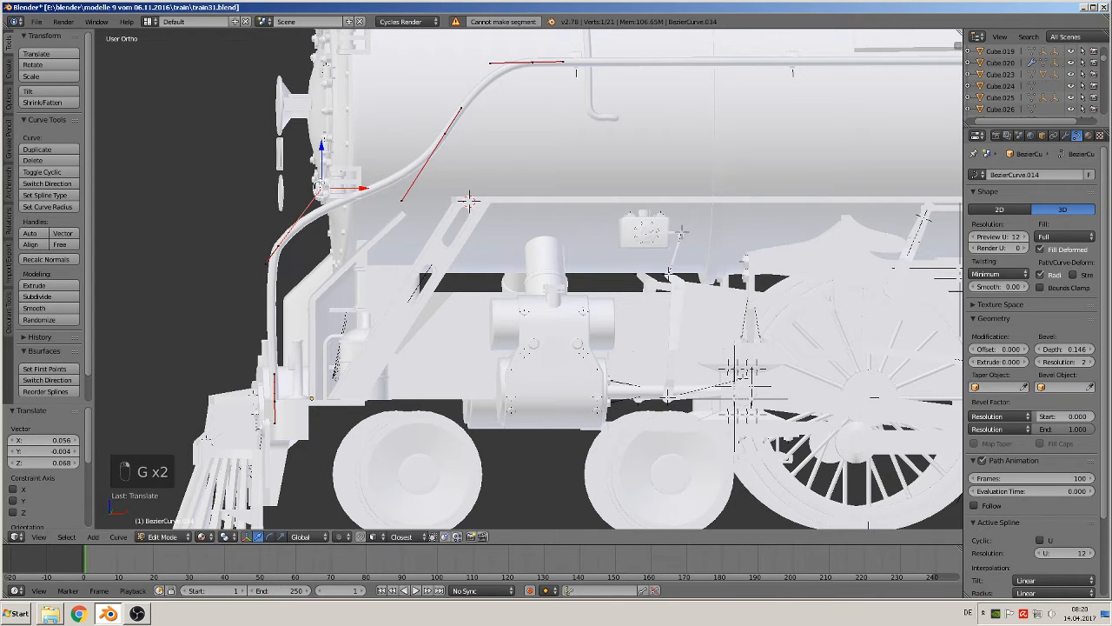
key(g)
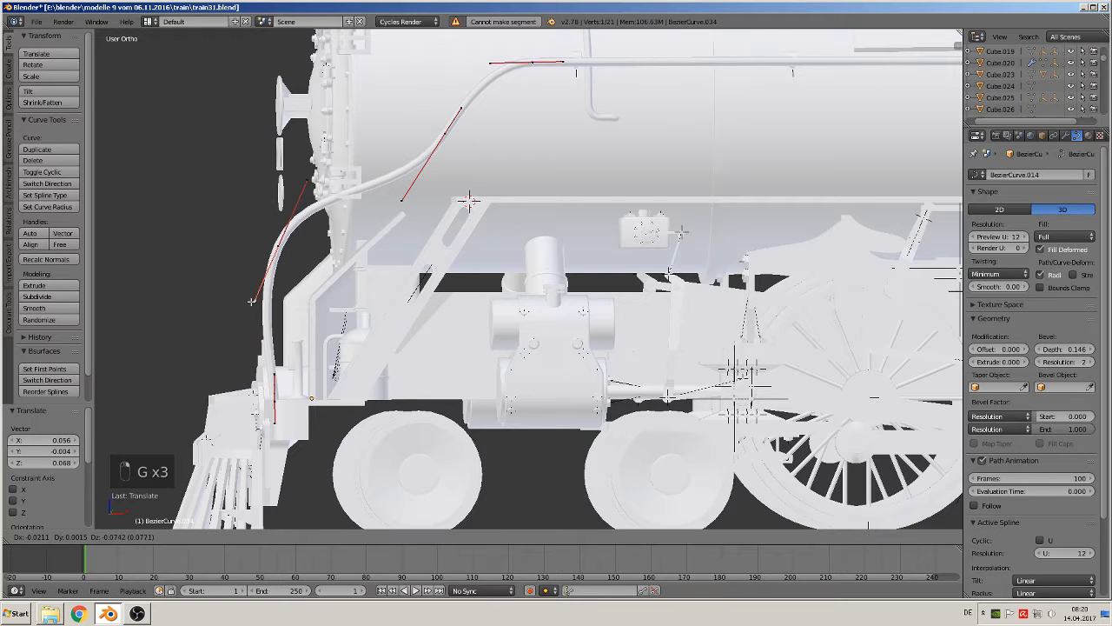
right_click(259, 297)
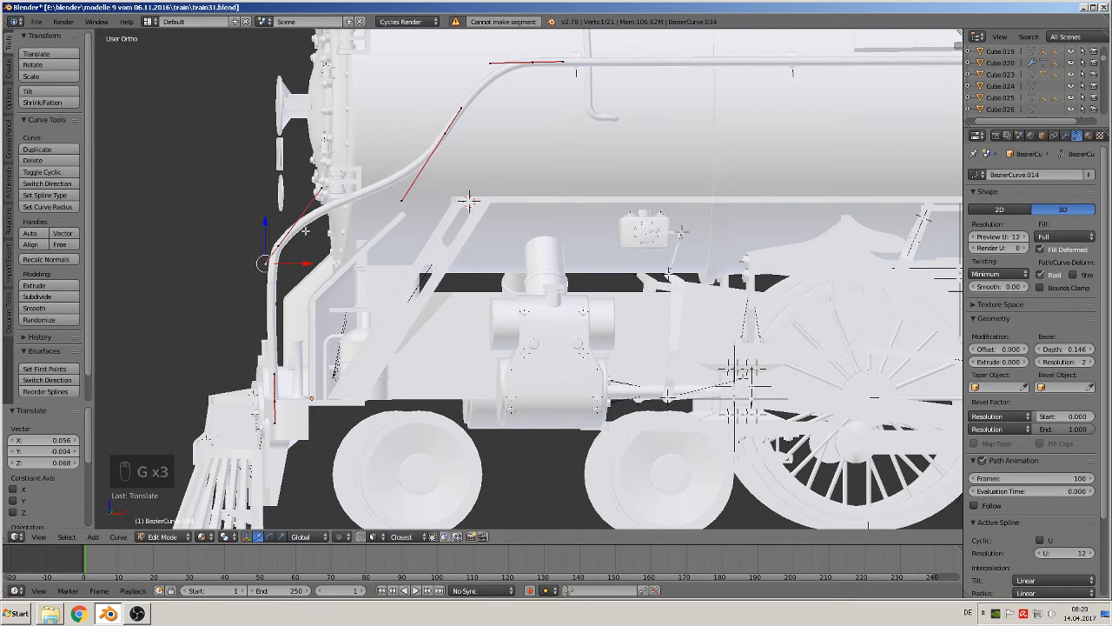
right_click(321, 196)
key(g)
click(325, 194)
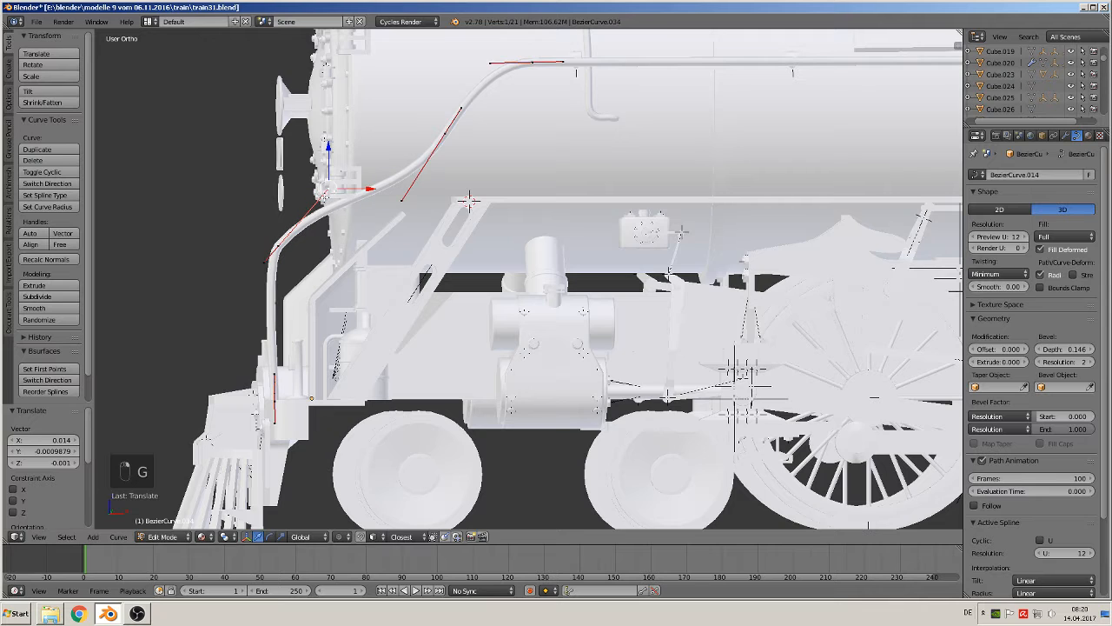
- Move the control point on the rail's slope beside the boiler front about -0.100 along X
right_click(402, 200)
key(g)
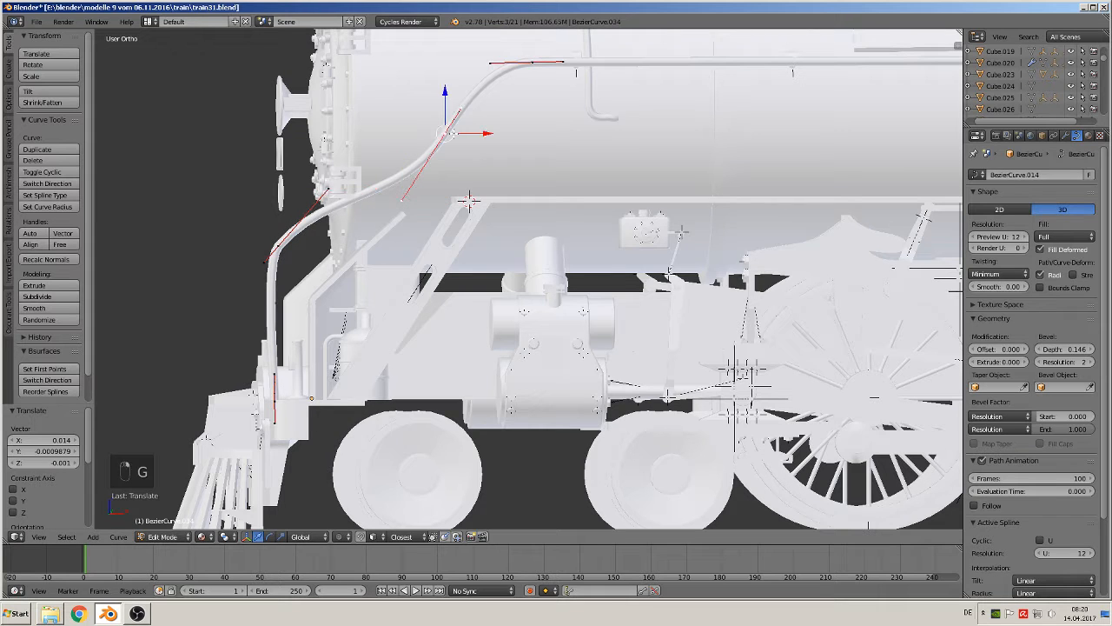
key(x)
click(420, 125)
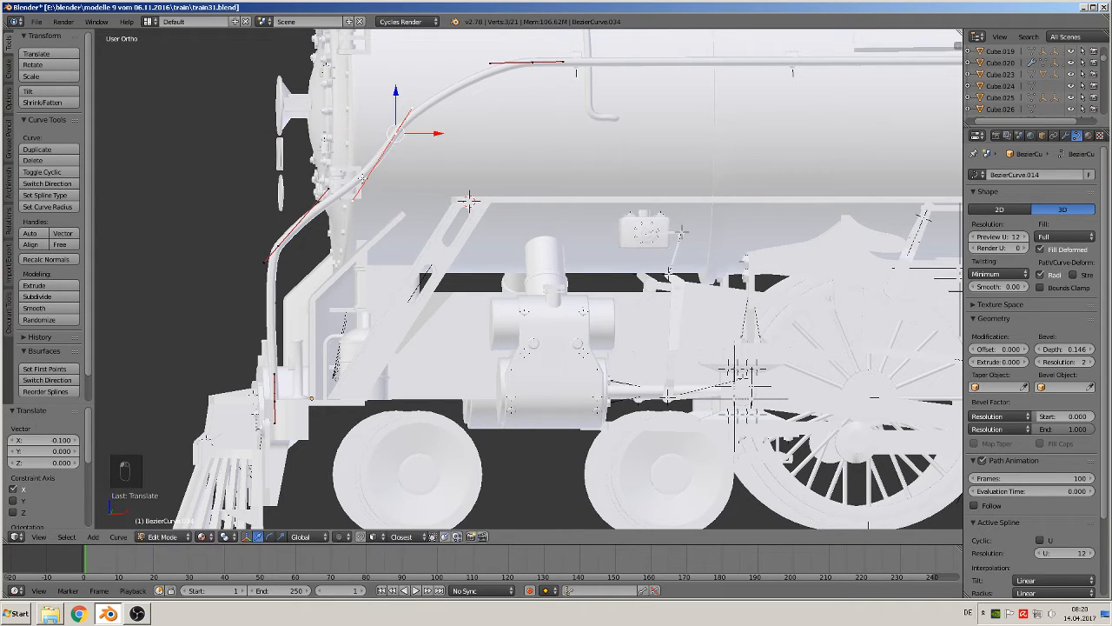
- Move the lower handle of the slope's control point about -0.008 in X and 0.049 in Z to straighten the rail
right_click(352, 199)
key(g)
click(350, 173)
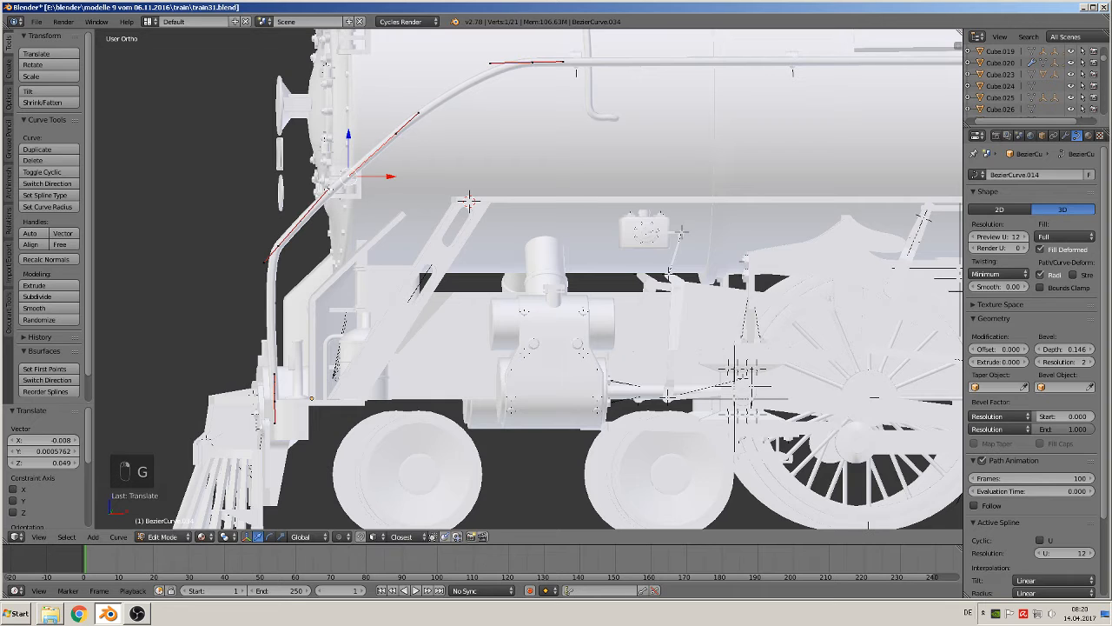
- Shift the front bend's upper handle about 0.007 in X and -0.001 in Z, and move its control point about -0.056 along Z
key(g)
click(331, 189)
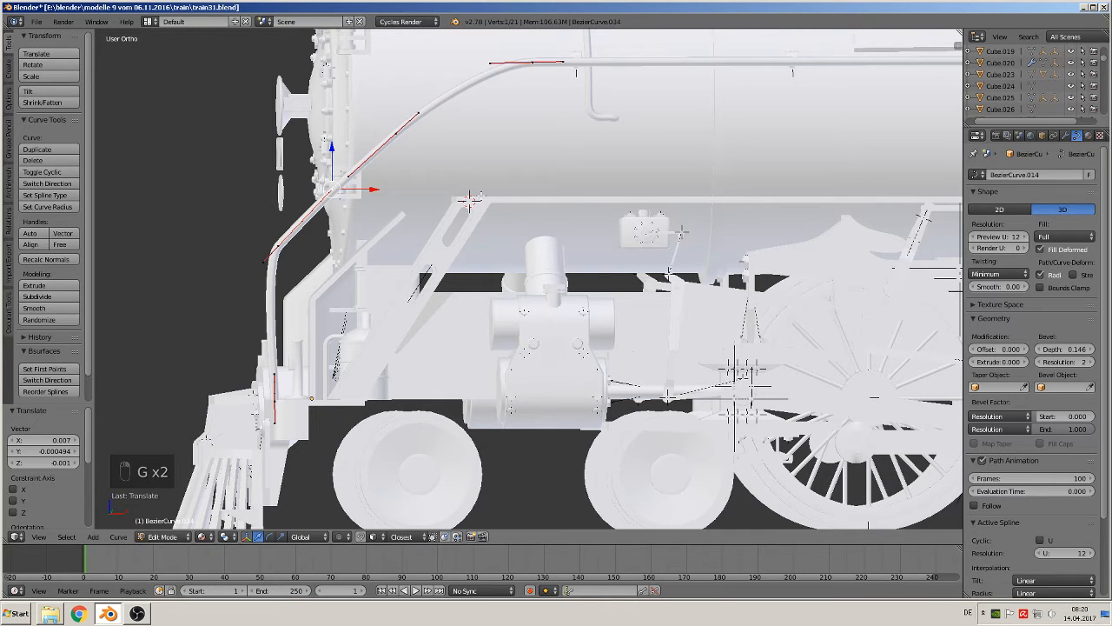
scroll(434, 220, up, 2)
scroll(513, 273, down, 1)
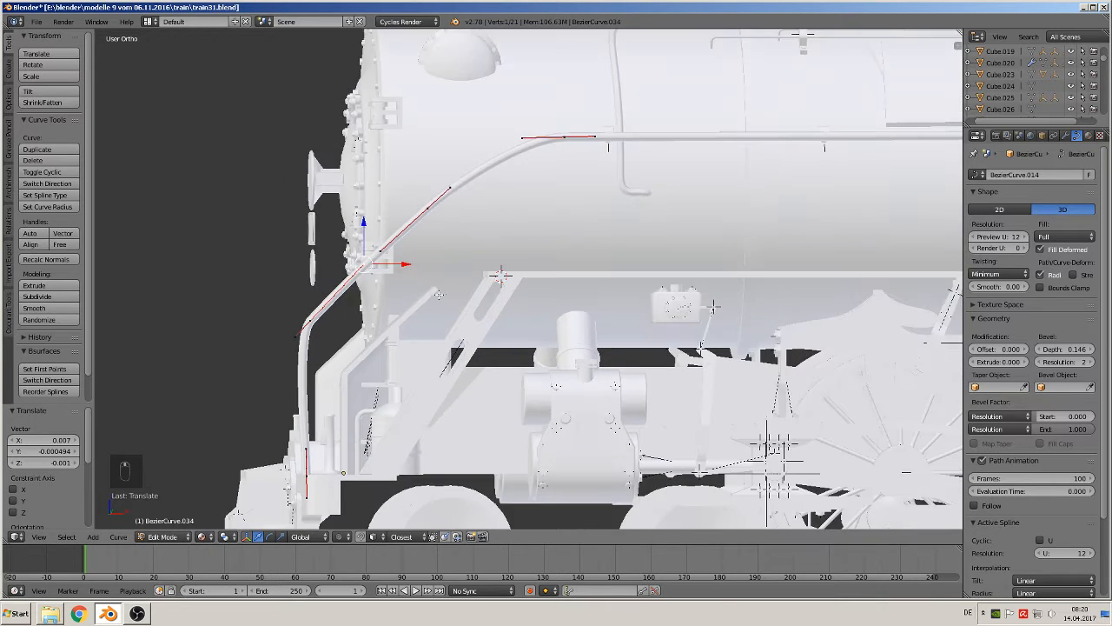
right_click(308, 319)
drag(311, 286, 308, 315)
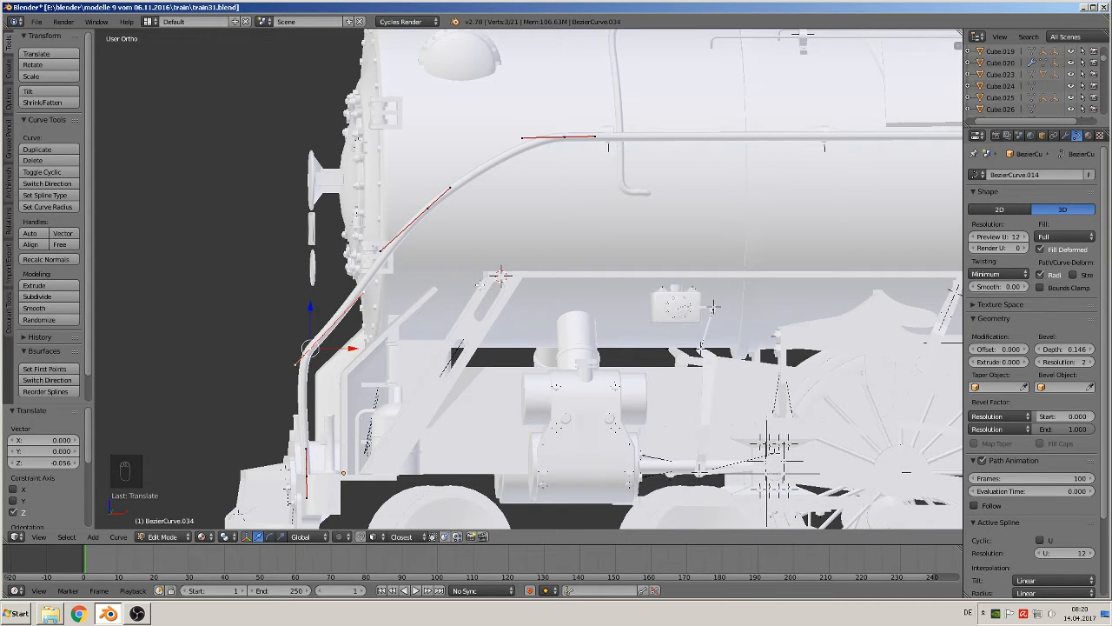
scroll(369, 335, down, 1)
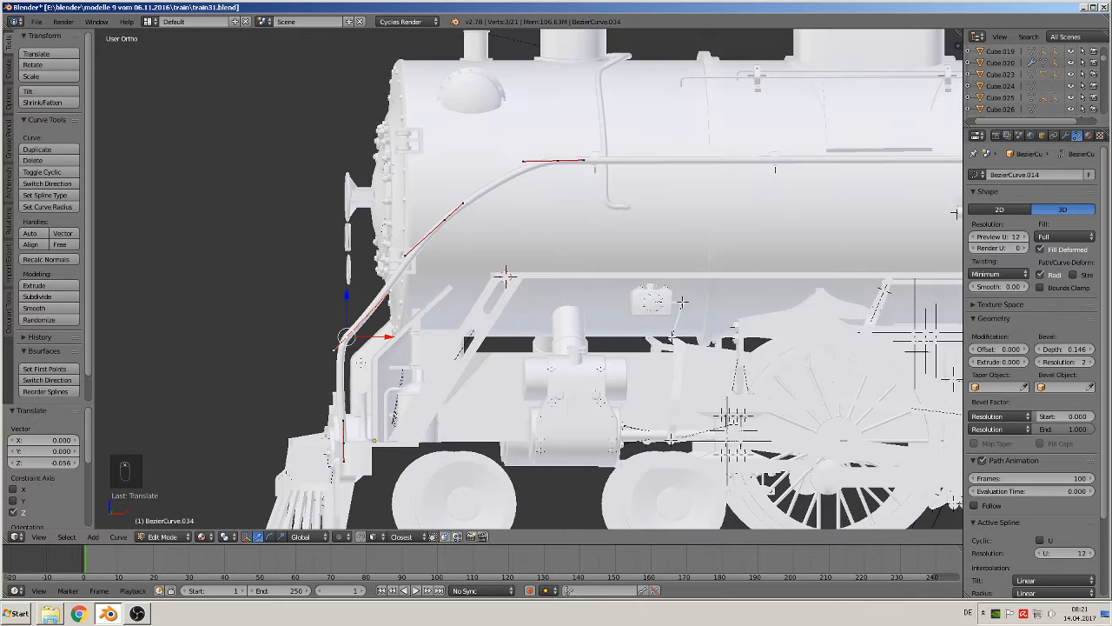
- Move the lower handle of the slope's control point about 0.012 in X and -0.011 in Z, and leave Edit Mode
scroll(372, 354, up, 1)
right_click(381, 249)
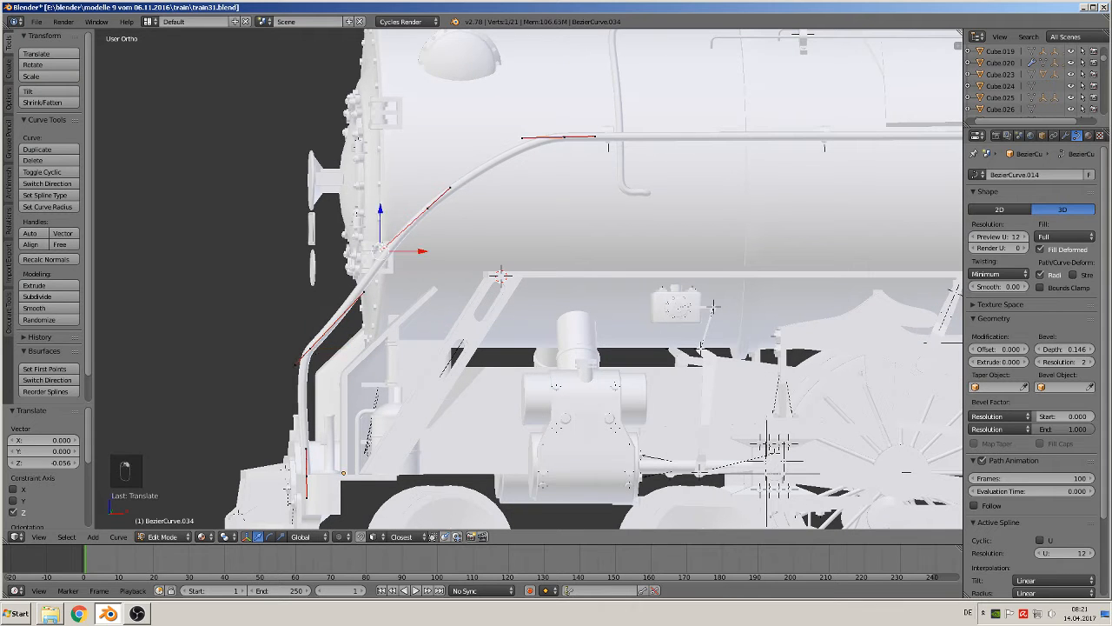
key(g)
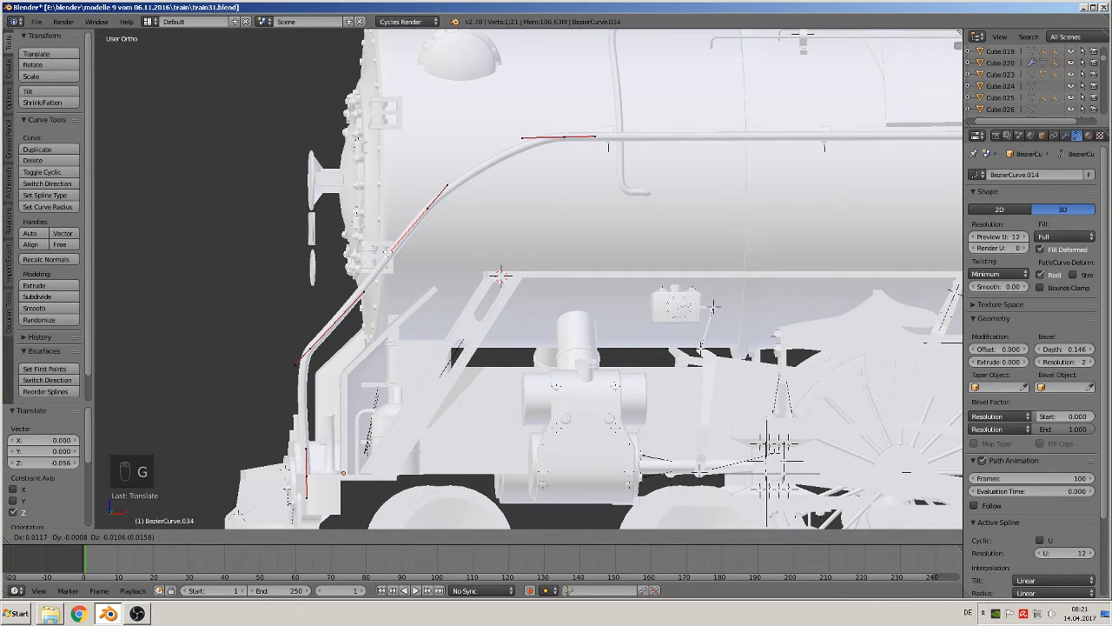
click(388, 251)
key(Tab)
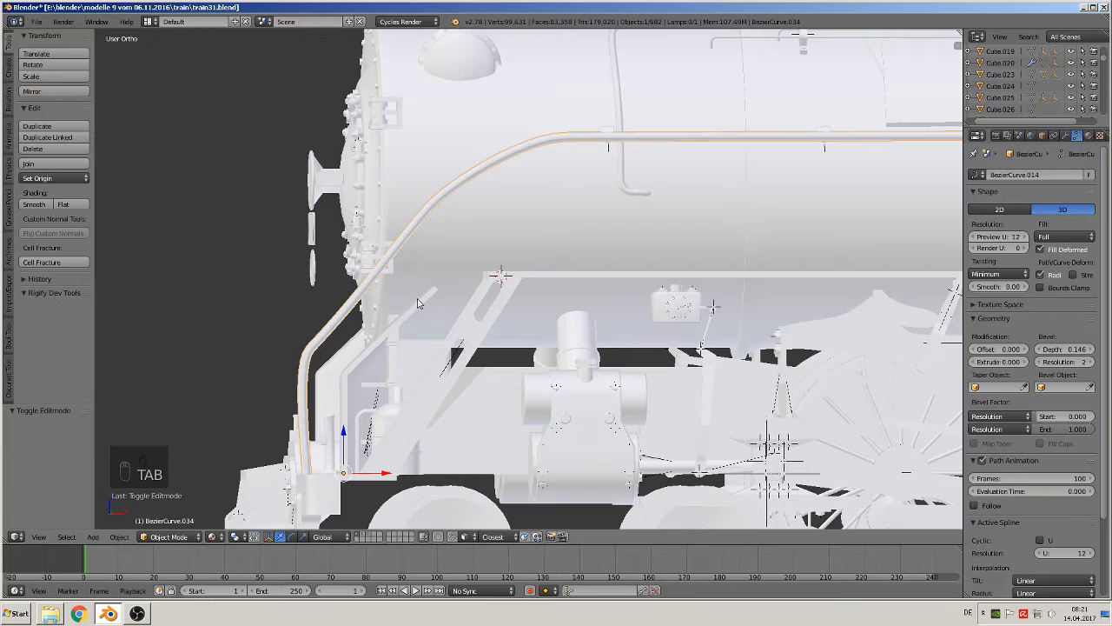
- Move the rail's control points at the front deck and the front bend together about -0.024 along Y
middle_drag(434, 303, 484, 313)
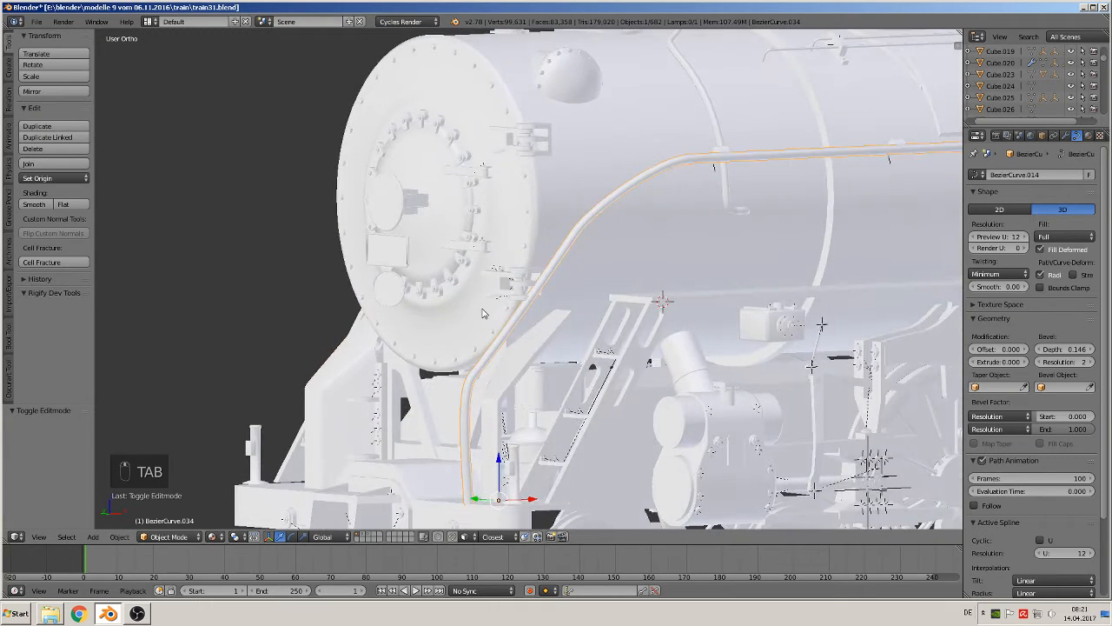
middle_drag(553, 328, 258, 219)
scroll(492, 304, up, 5)
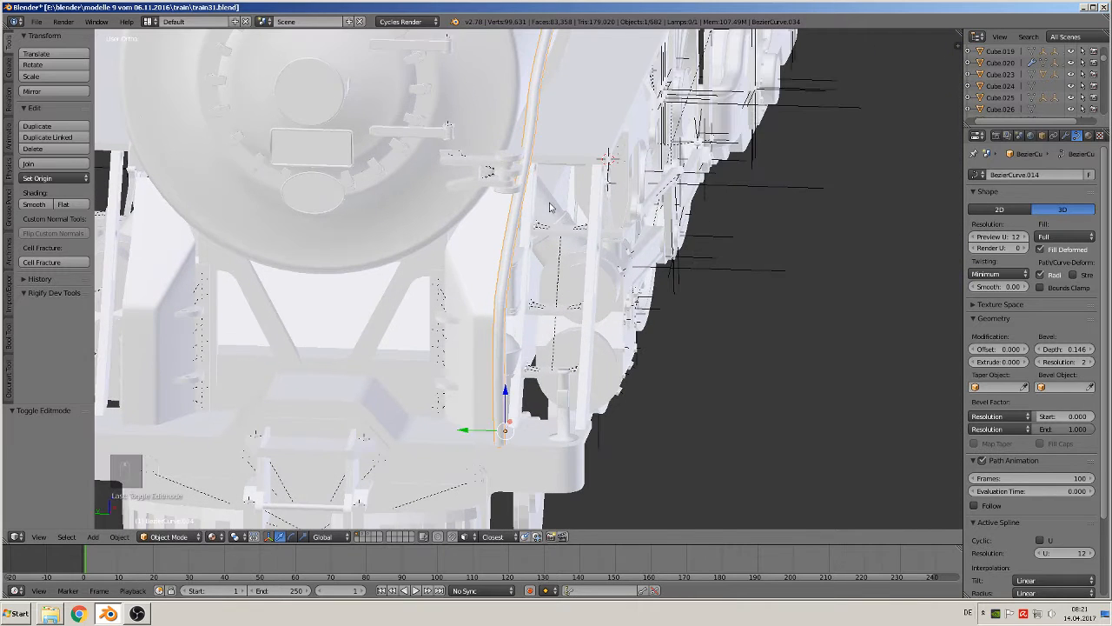
key(Tab)
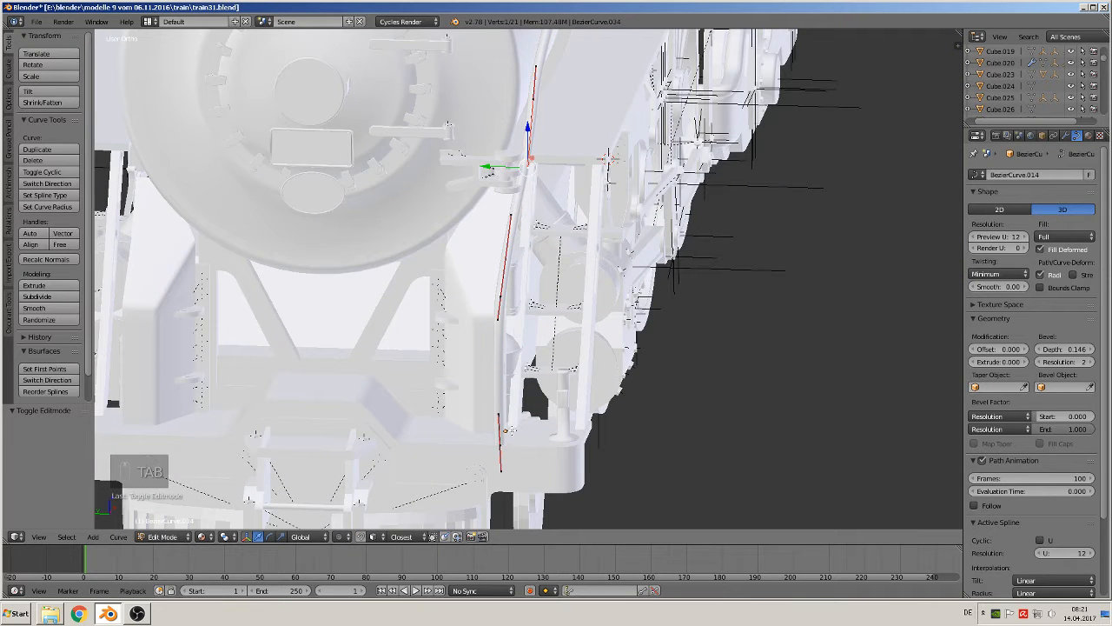
right_click(503, 444)
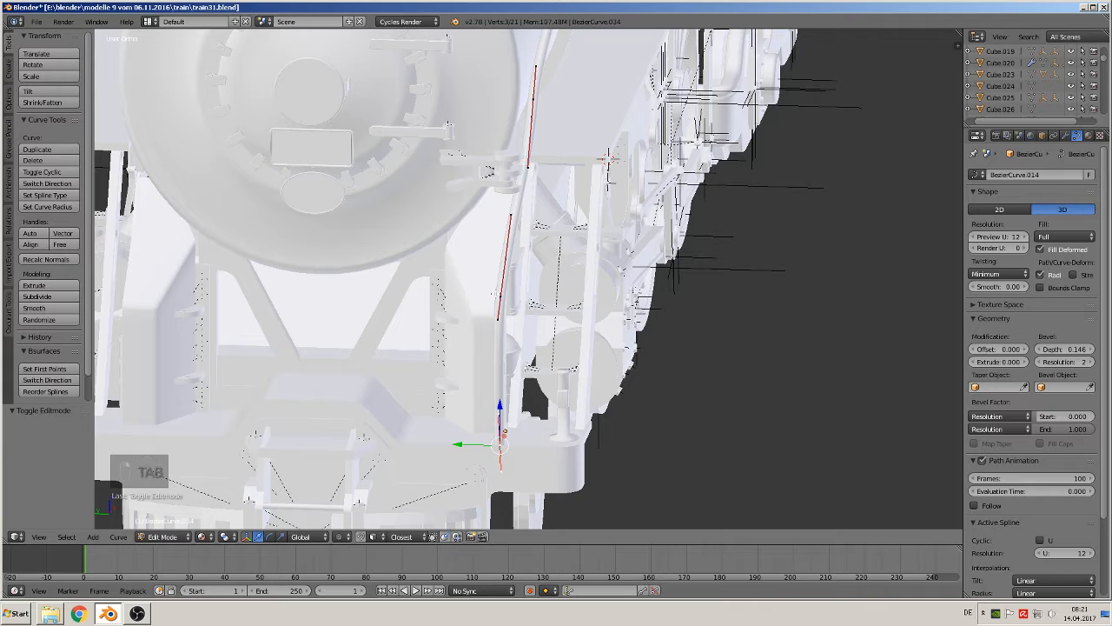
shift+right_click(502, 298)
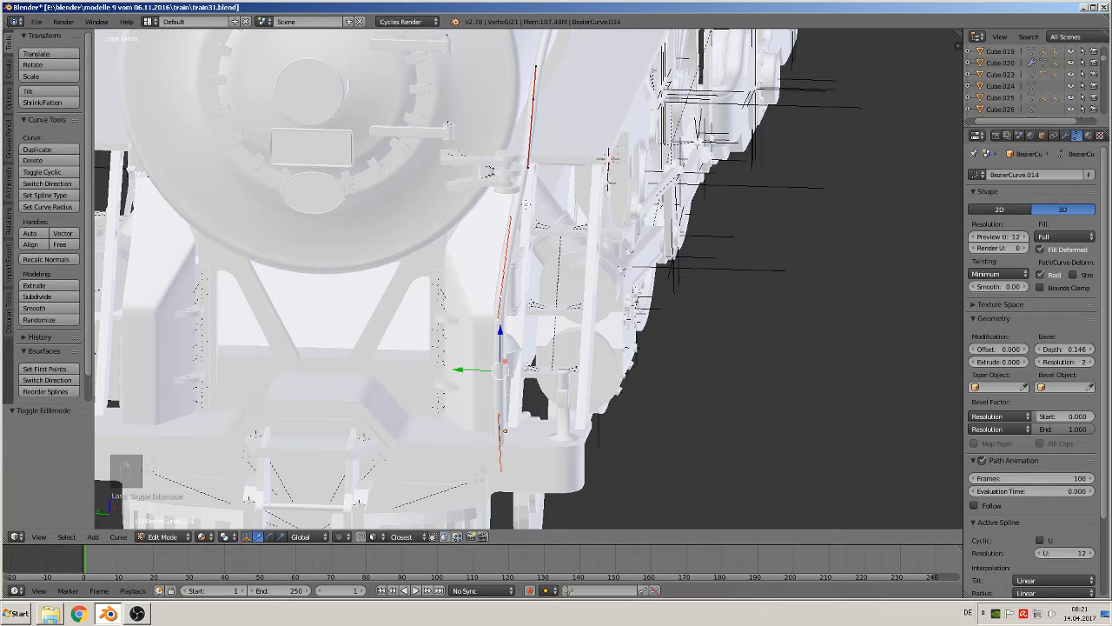
key(g)
key(x)
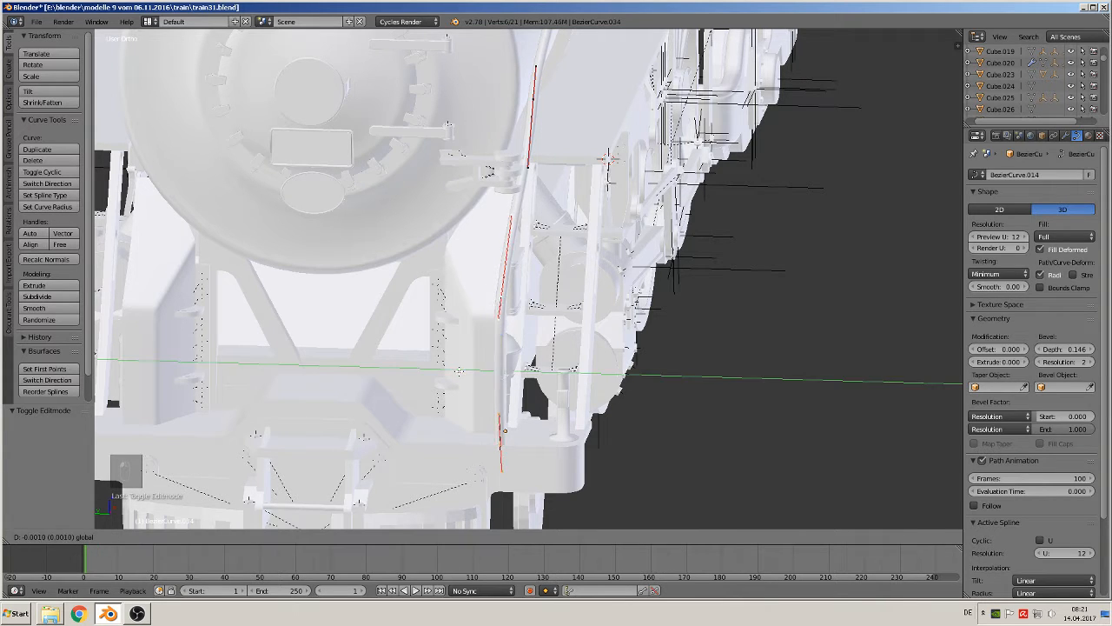
click(471, 372)
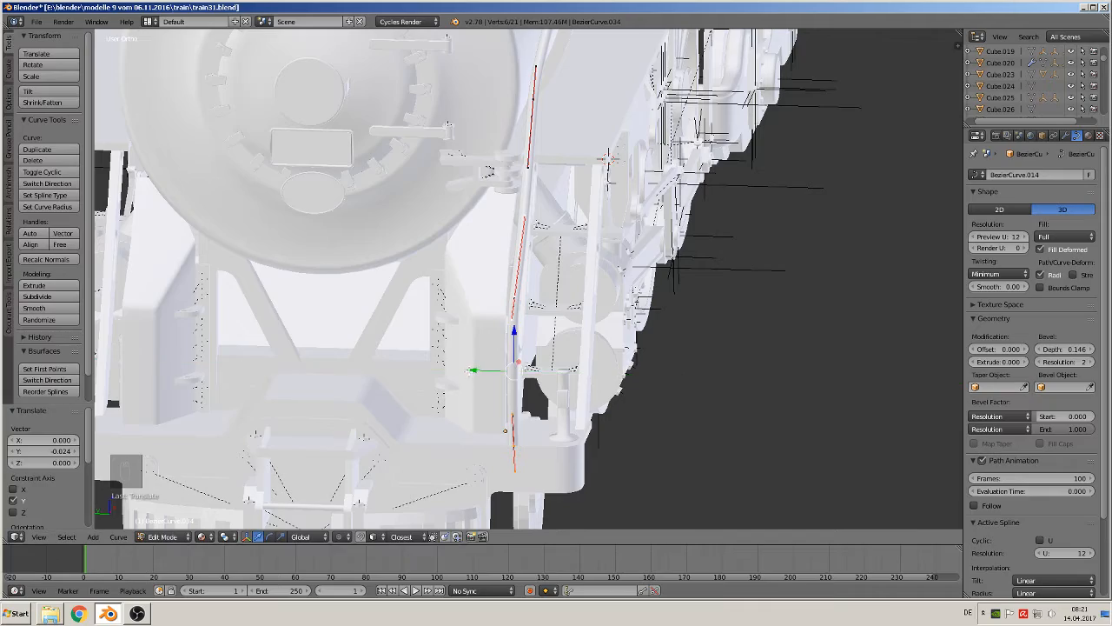
- Move the control point at the rail's upper bend, near the first boiler bracket, about 0.014 along Y
middle_drag(471, 372, 602, 374)
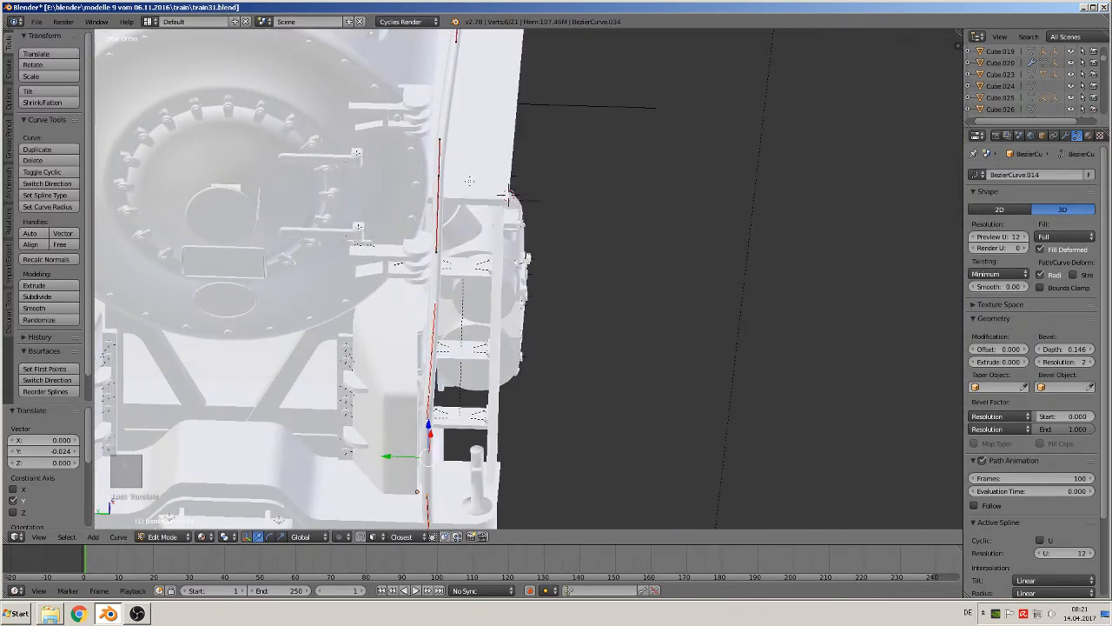
middle_drag(469, 181, 390, 328)
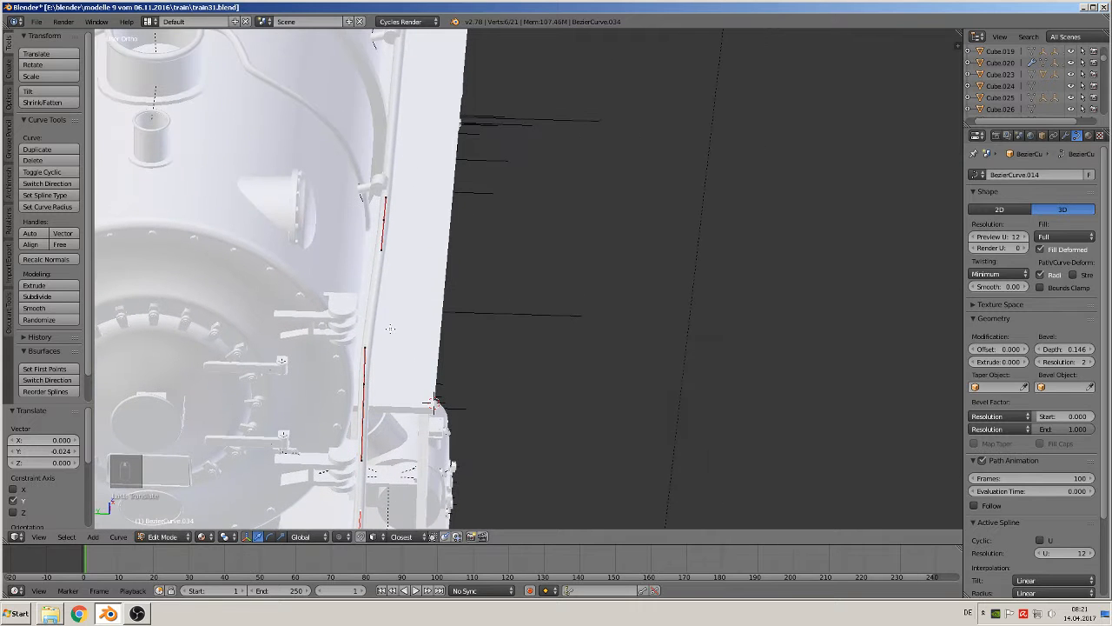
key(g)
key(y)
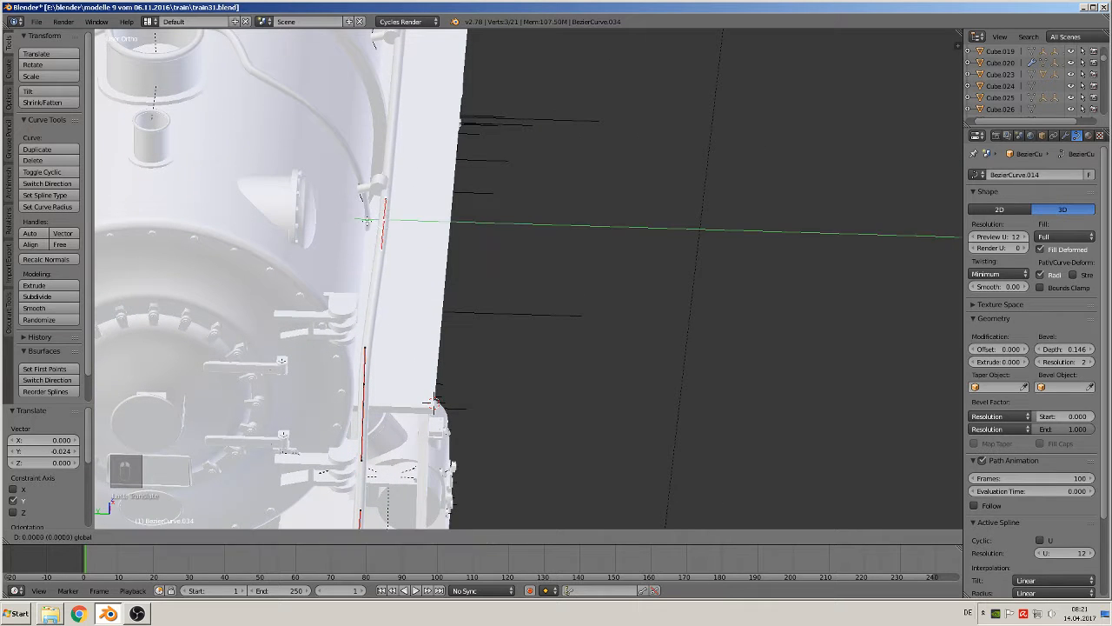
click(370, 200)
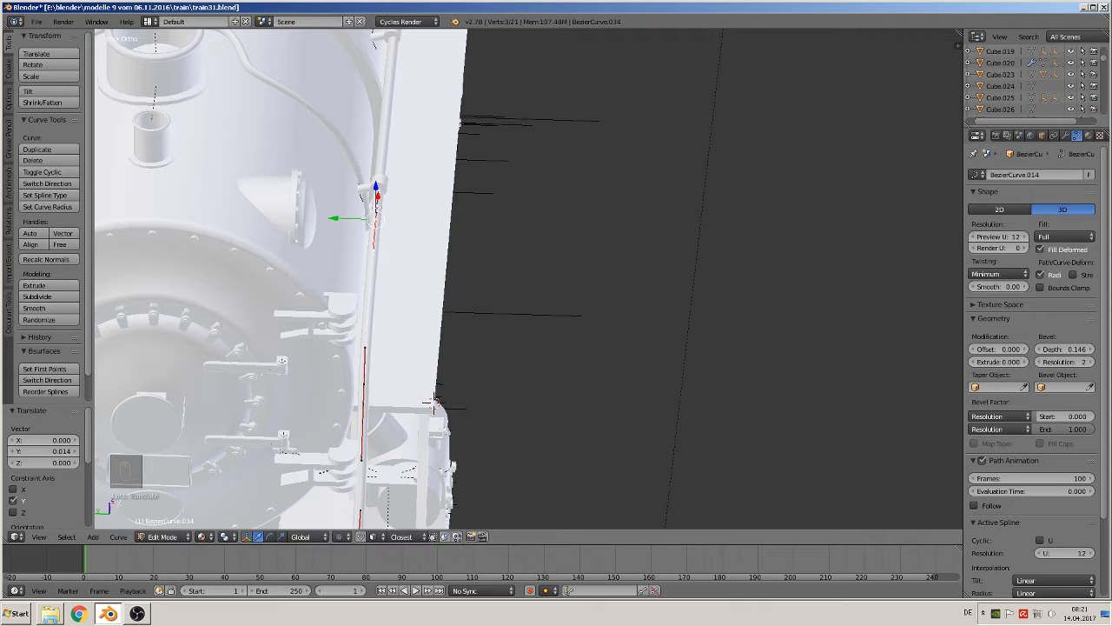
- Raise the upper bend's control point about 0.008 along Z to line the rail up with the first bracket
middle_drag(383, 187, 335, 149)
scroll(334, 149, up, 4)
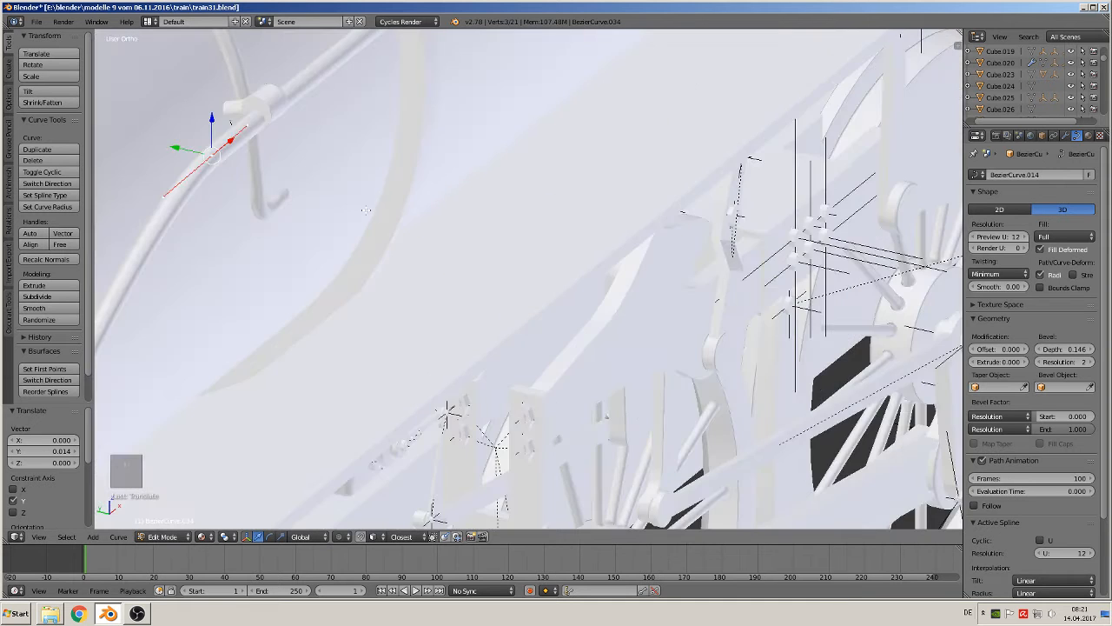
shift+middle_drag(179, 171, 306, 284)
scroll(306, 284, up, 2)
key(g)
key(z)
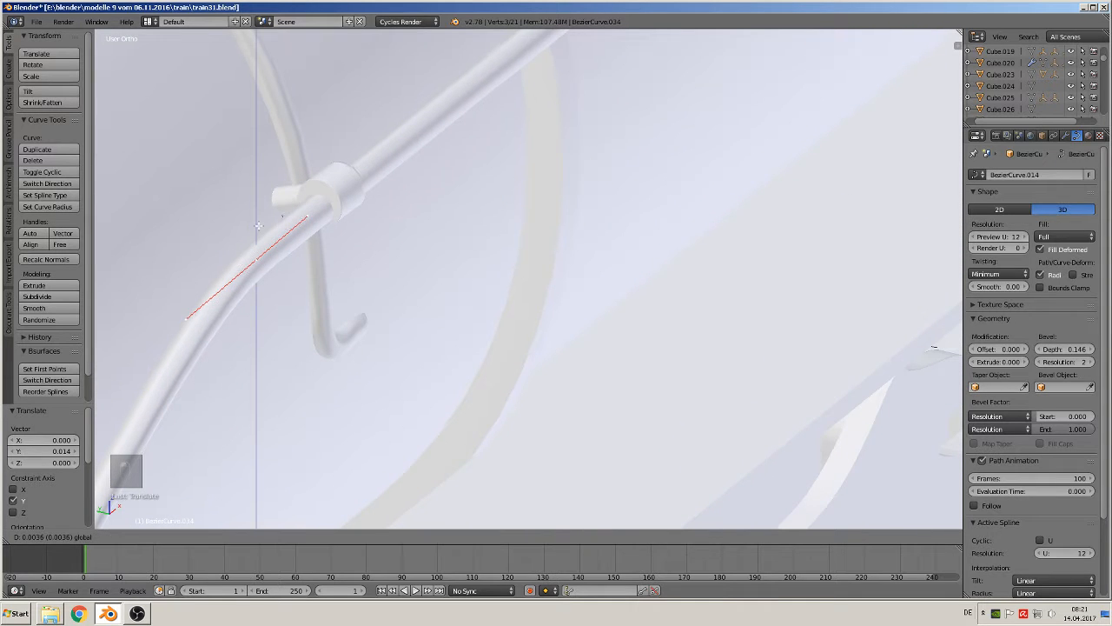
click(277, 228)
- Move the front bend's lower handle about 0.028 in X, 0.004 in Y and 0.028 in Z, close to its control point, to sharpen the bend
scroll(336, 206, down, 5)
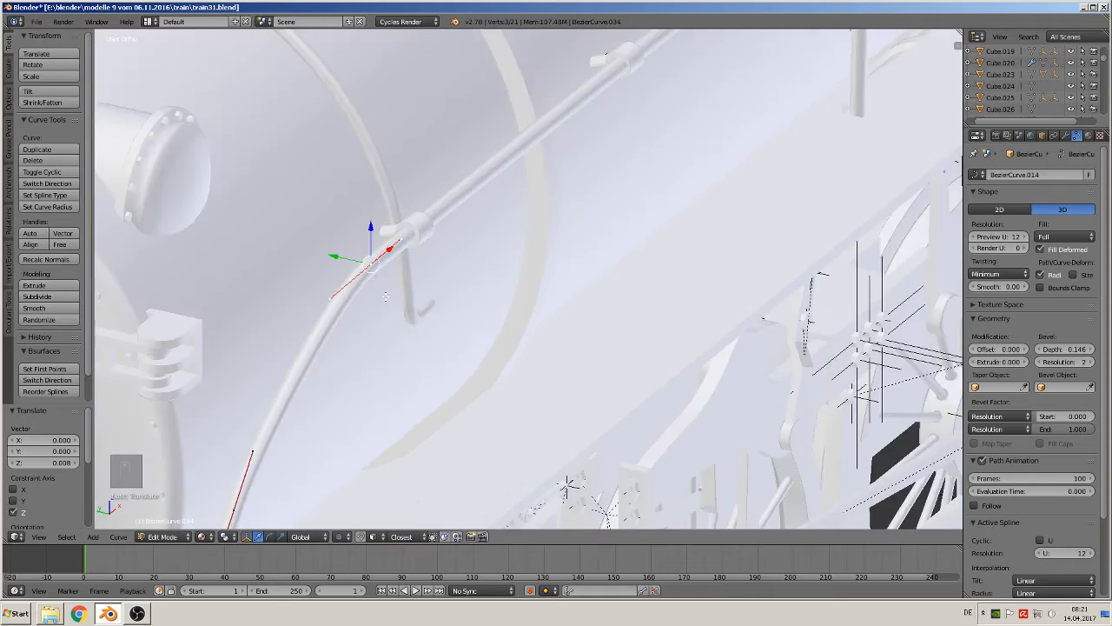
scroll(309, 316, down, 3)
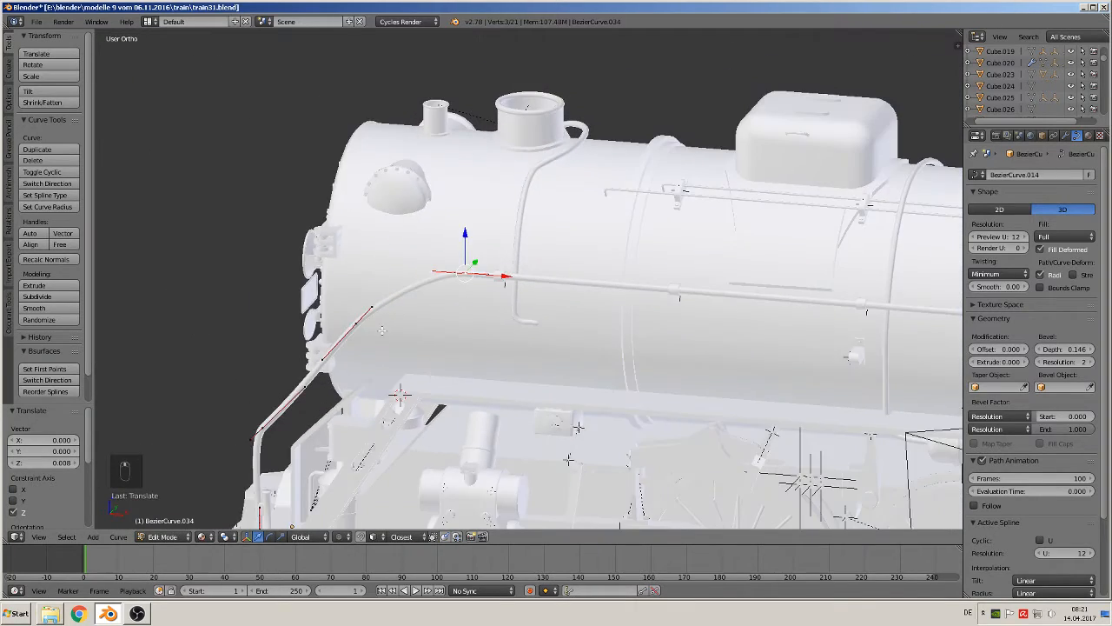
shift+middle_drag(410, 317, 450, 248)
shift+middle_drag(364, 342, 586, 207)
scroll(585, 207, up, 6)
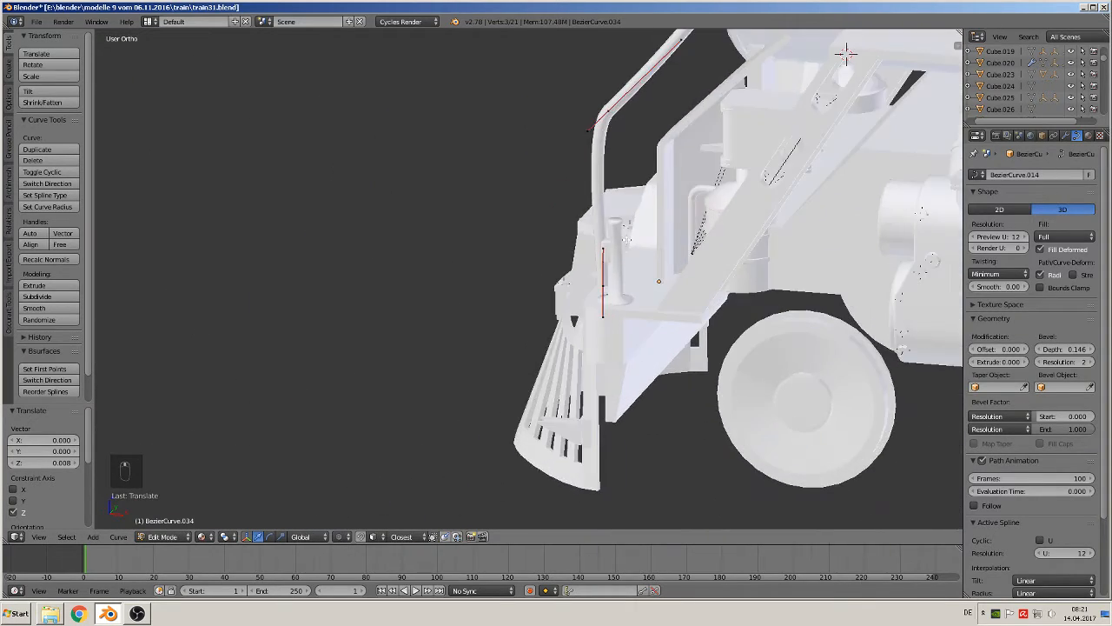
scroll(542, 300, up, 1)
shift+middle_drag(513, 339, 510, 270)
right_click(423, 168)
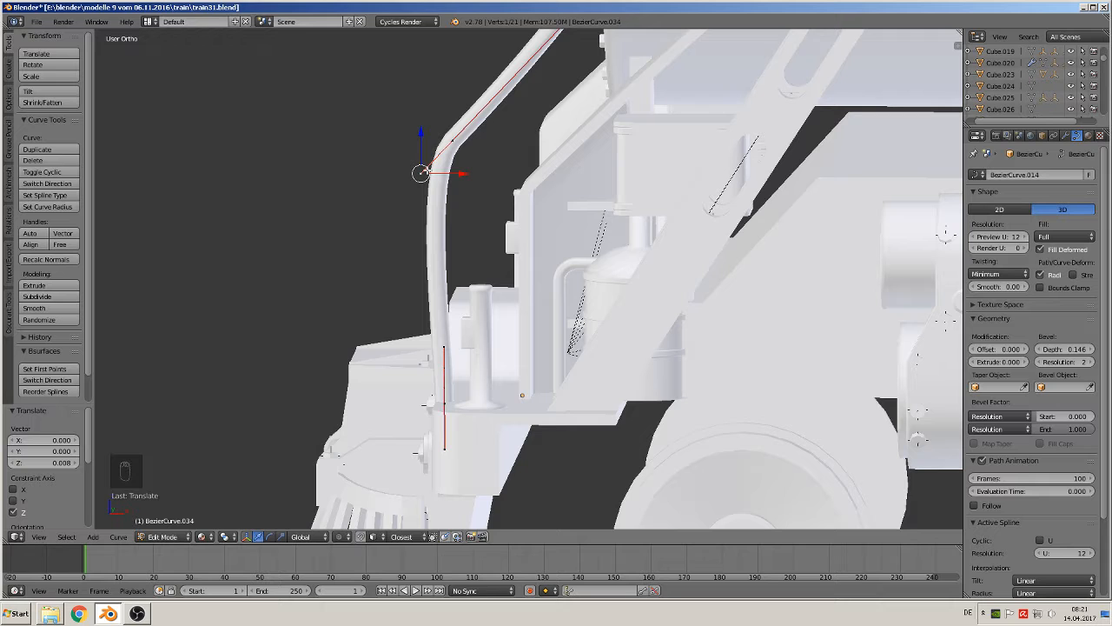
key(g)
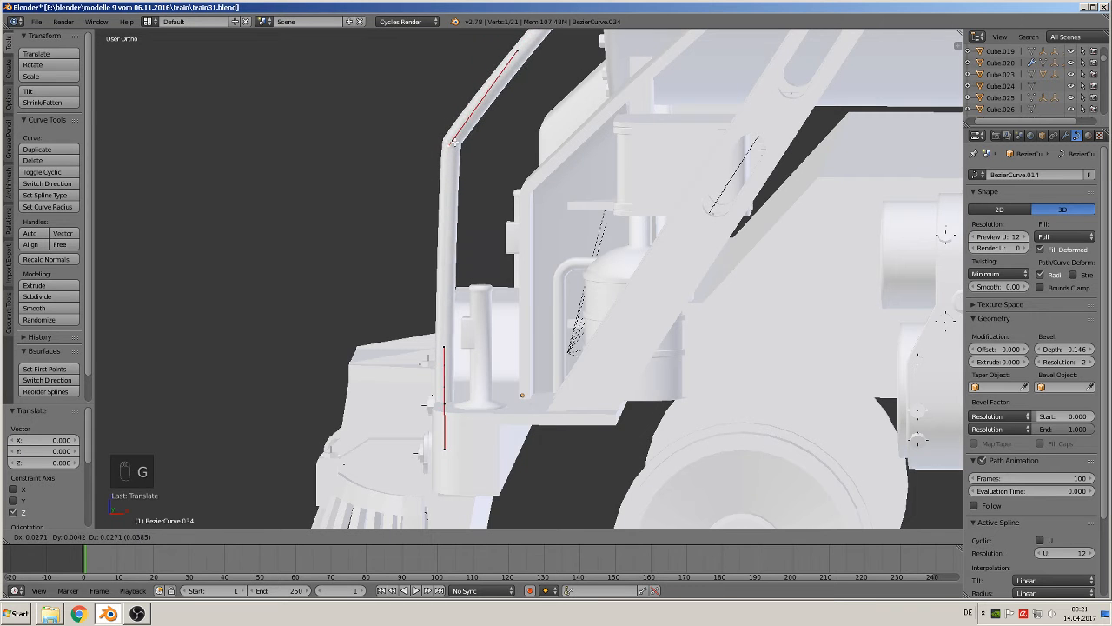
click(449, 143)
- Move the front bend's upper handle about 0.011 in X and -0.004 in Z
scroll(512, 161, down, 4)
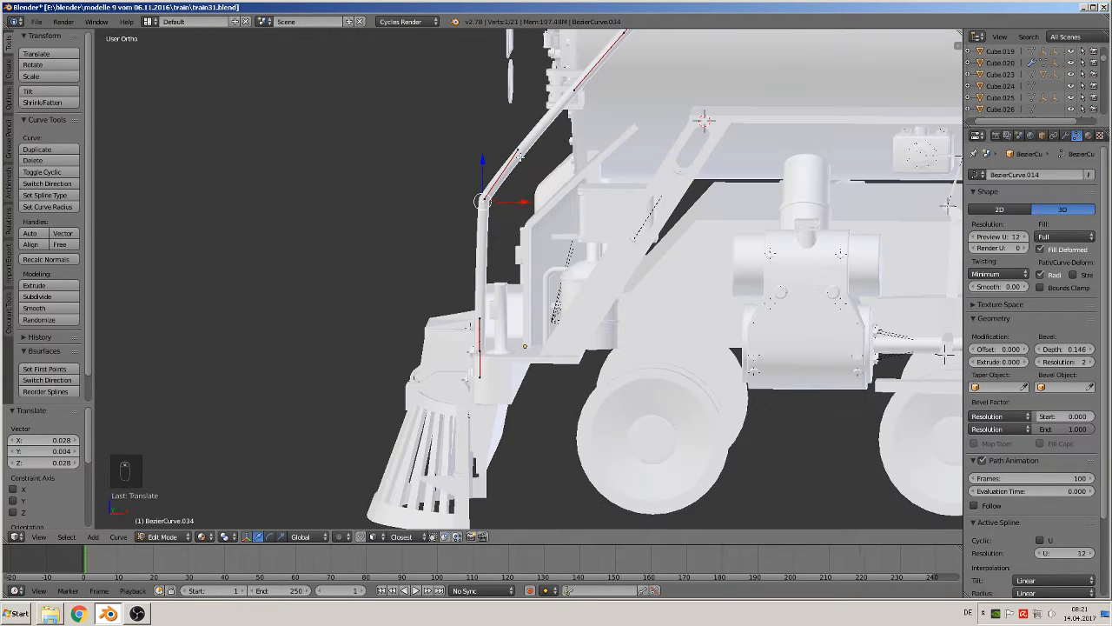
scroll(539, 174, up, 1)
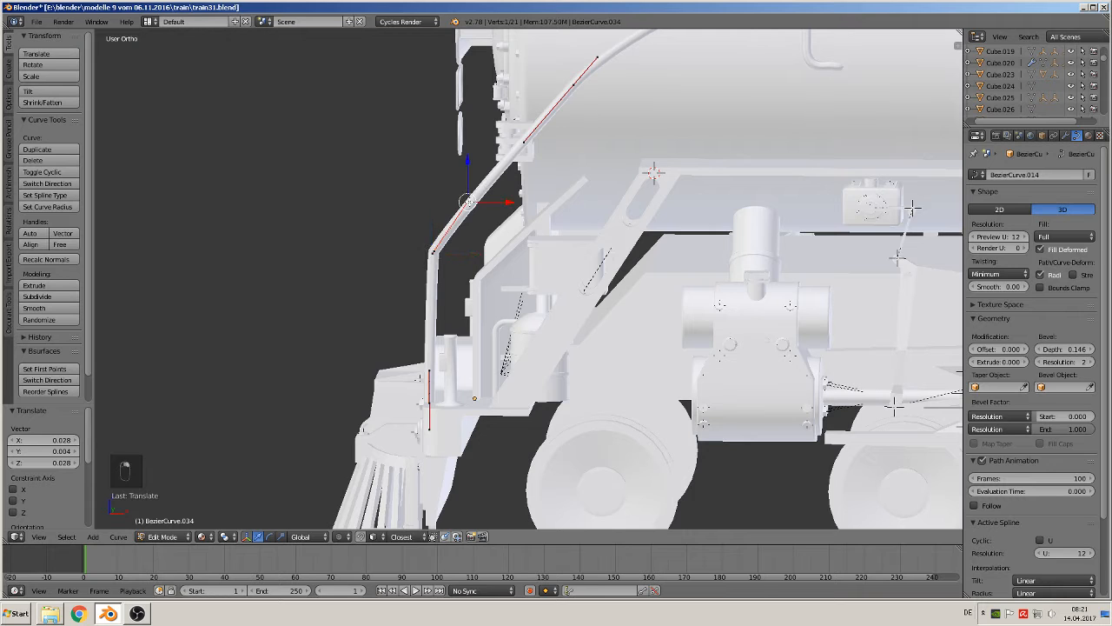
key(g)
key(Return)
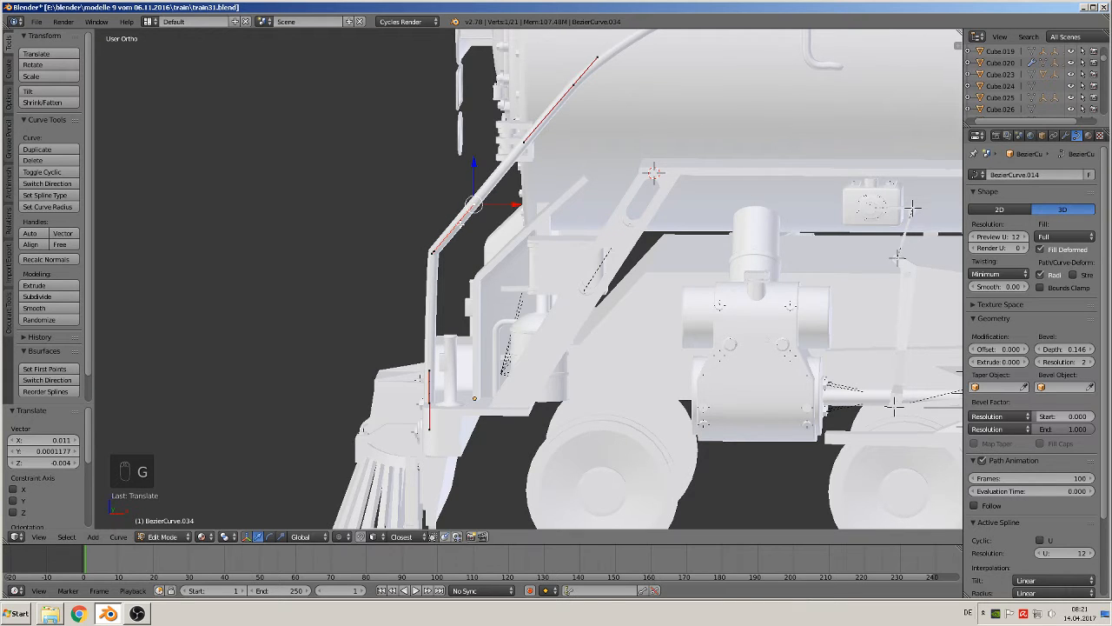
- Move the front bend's control point about -0.006 along X and deselect all points
scroll(375, 269, up, 4)
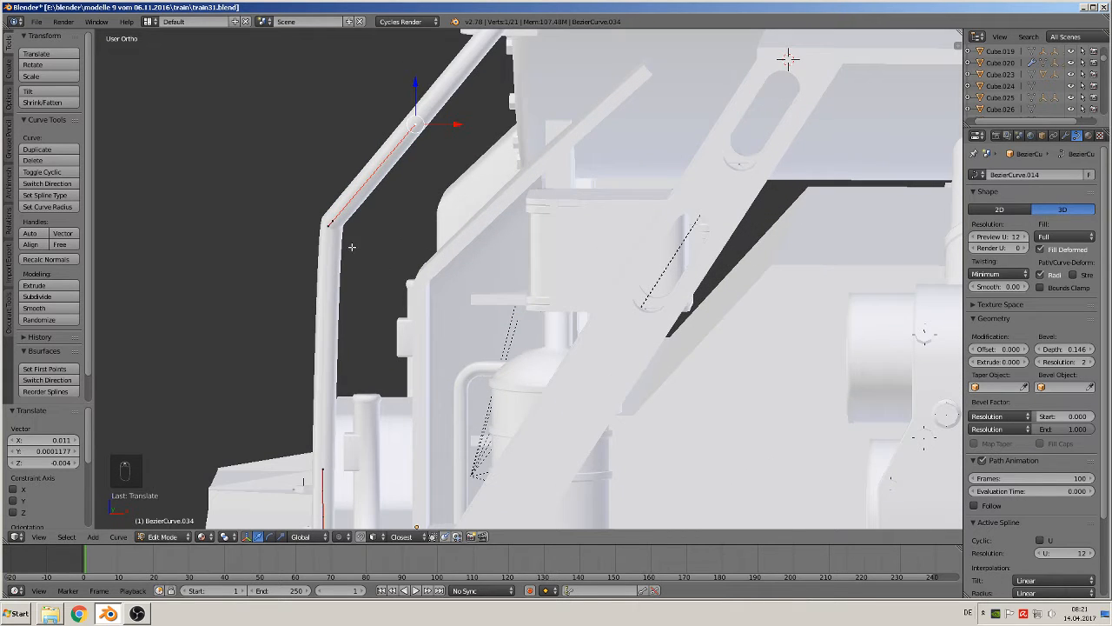
key(g)
key(x)
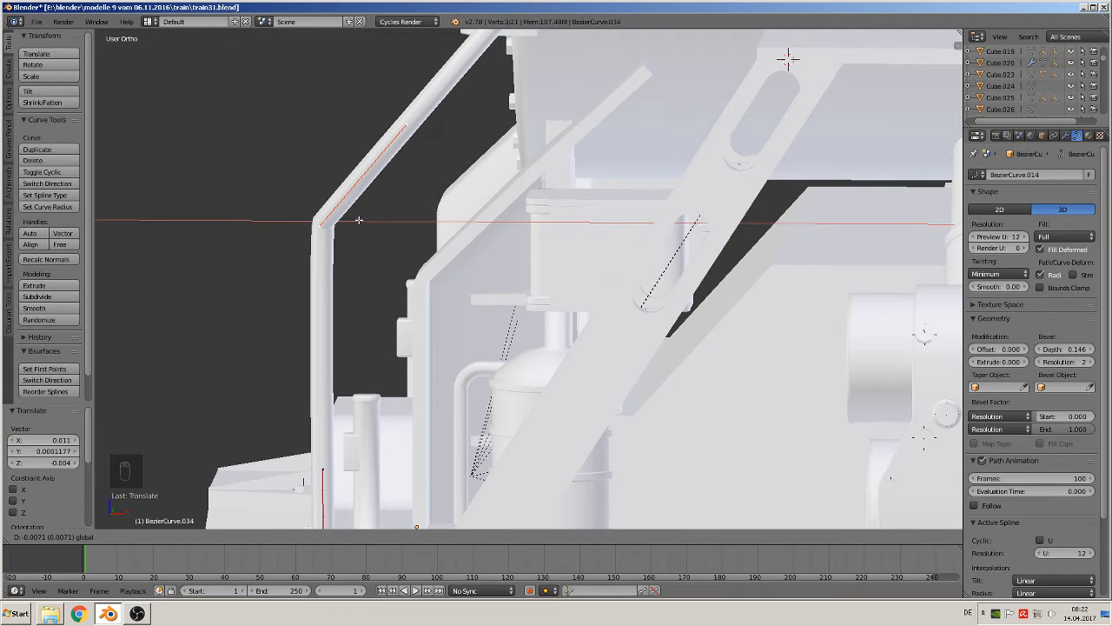
click(359, 219)
scroll(417, 199, down, 4)
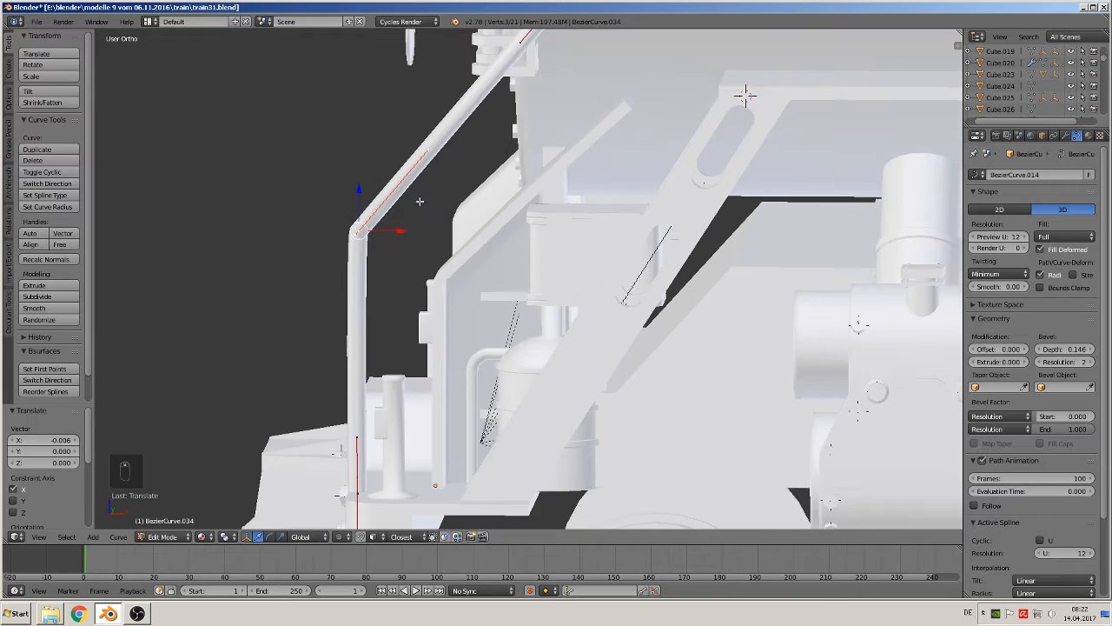
key(a)
- Examine the reshaped rail's course along the boiler and its fit in the brackets from several angles
shift+middle_drag(452, 206, 341, 303)
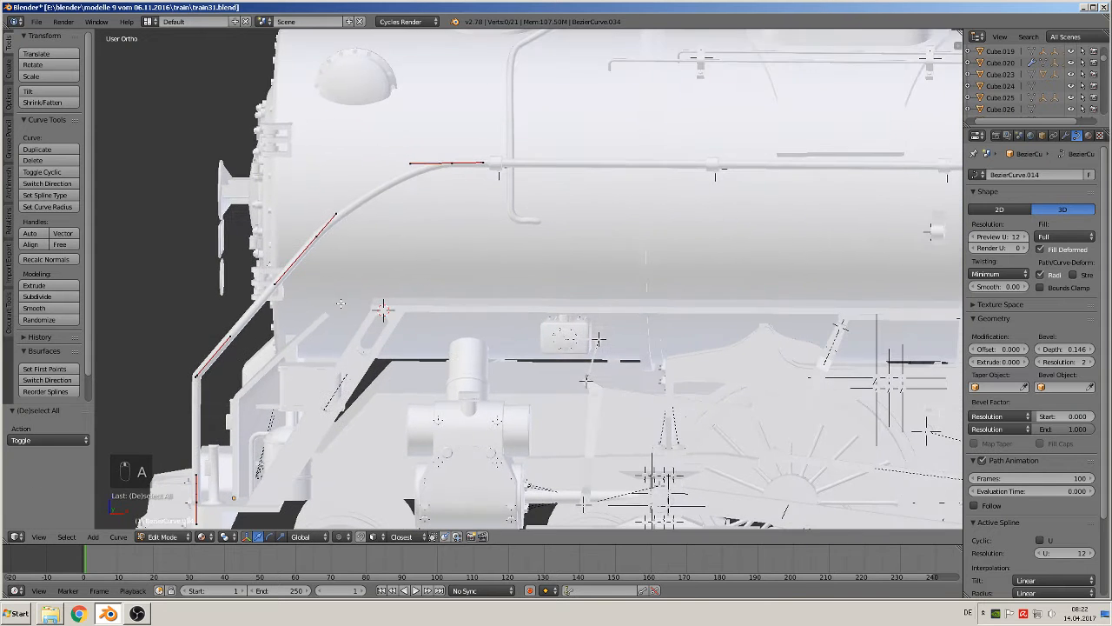
scroll(568, 236, up, 5)
shift+middle_drag(525, 252, 559, 275)
middle_drag(392, 210, 642, 333)
scroll(642, 333, down, 2)
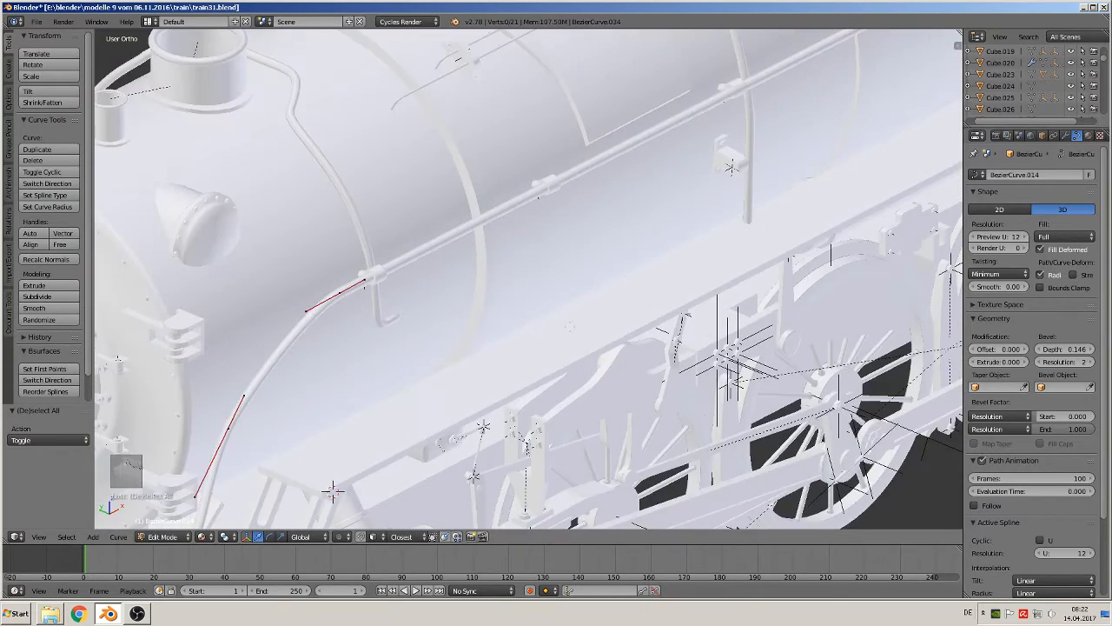
shift+middle_drag(566, 334, 532, 424)
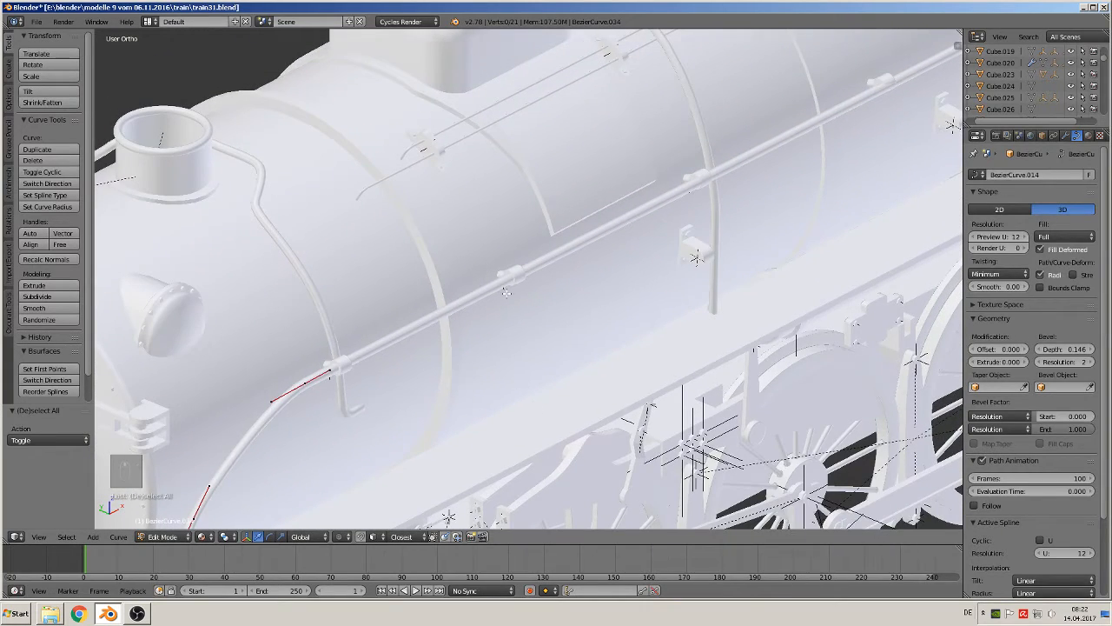
key(Tab)
key(Tab)
scroll(599, 237, down, 4)
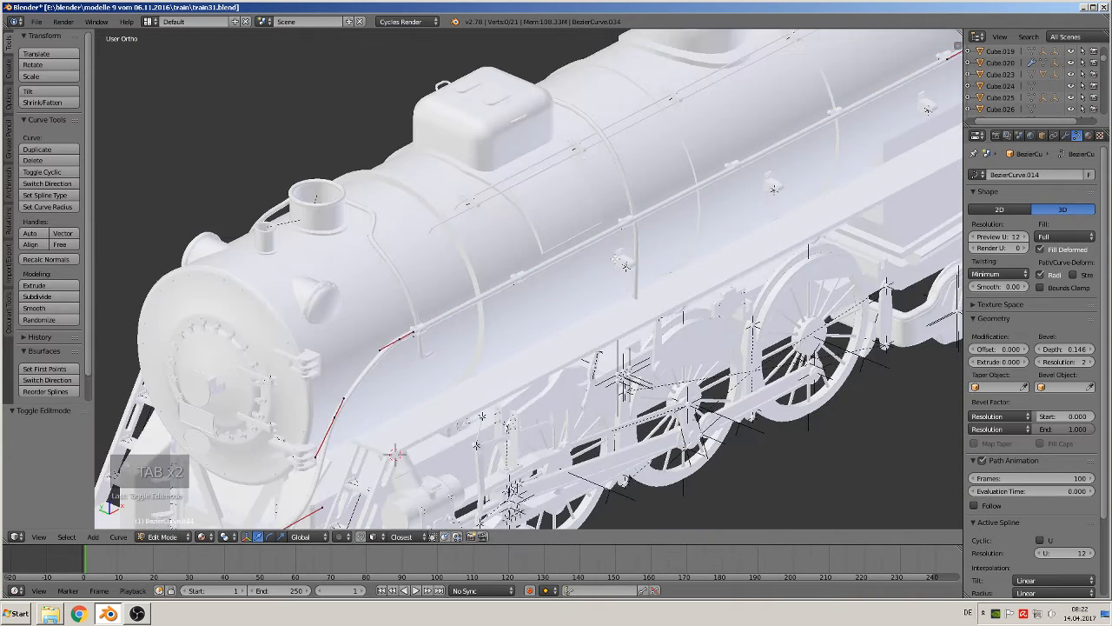
- Move the rail's control point just below the rear bend, beside the last boiler bracket, 0.013 along Y
shift+middle_drag(715, 217, 614, 295)
scroll(774, 216, up, 3)
shift+middle_drag(774, 216, 368, 356)
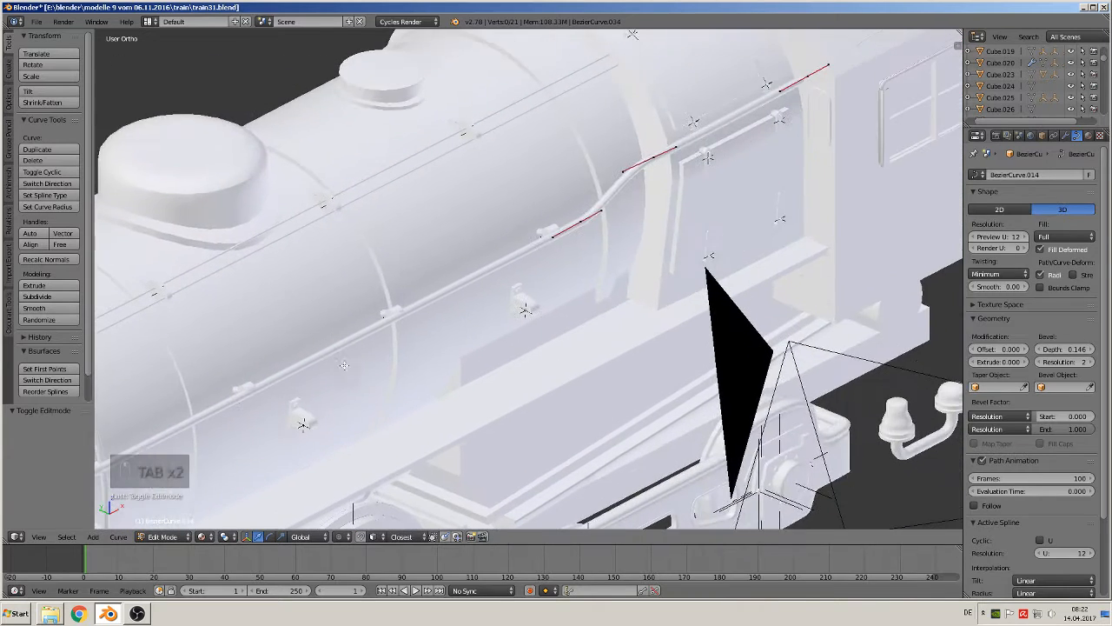
scroll(344, 365, up, 5)
middle_drag(584, 123, 648, 136)
key(g)
key(y)
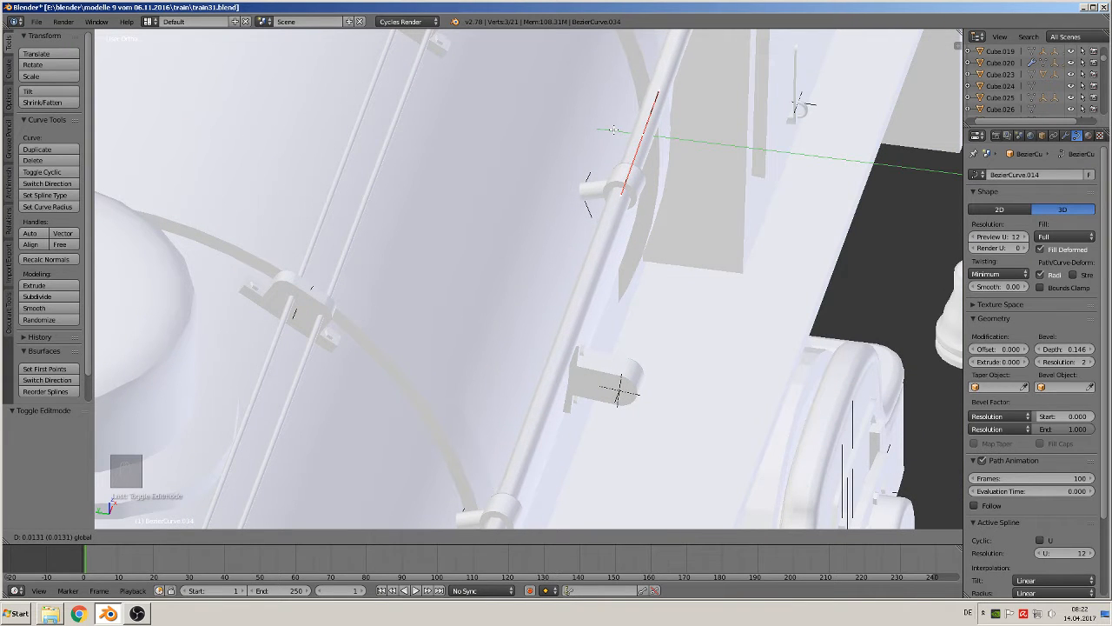
click(615, 130)
- Move the control point at the top of the rear bend -0.005 along Y
middle_drag(615, 130, 580, 132)
scroll(580, 133, down, 6)
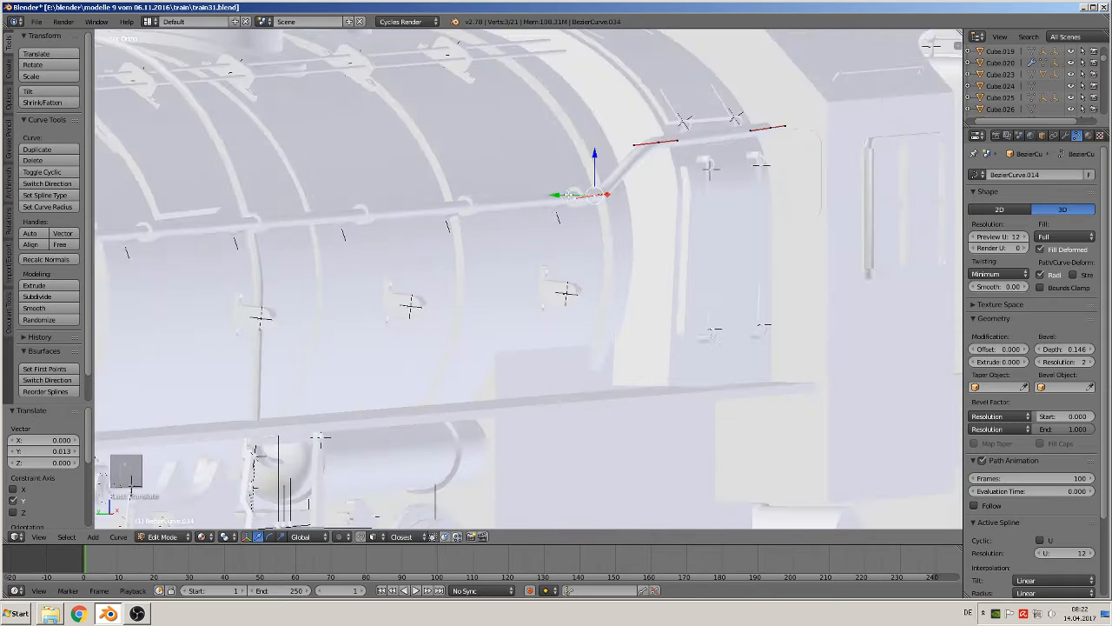
scroll(477, 226, up, 3)
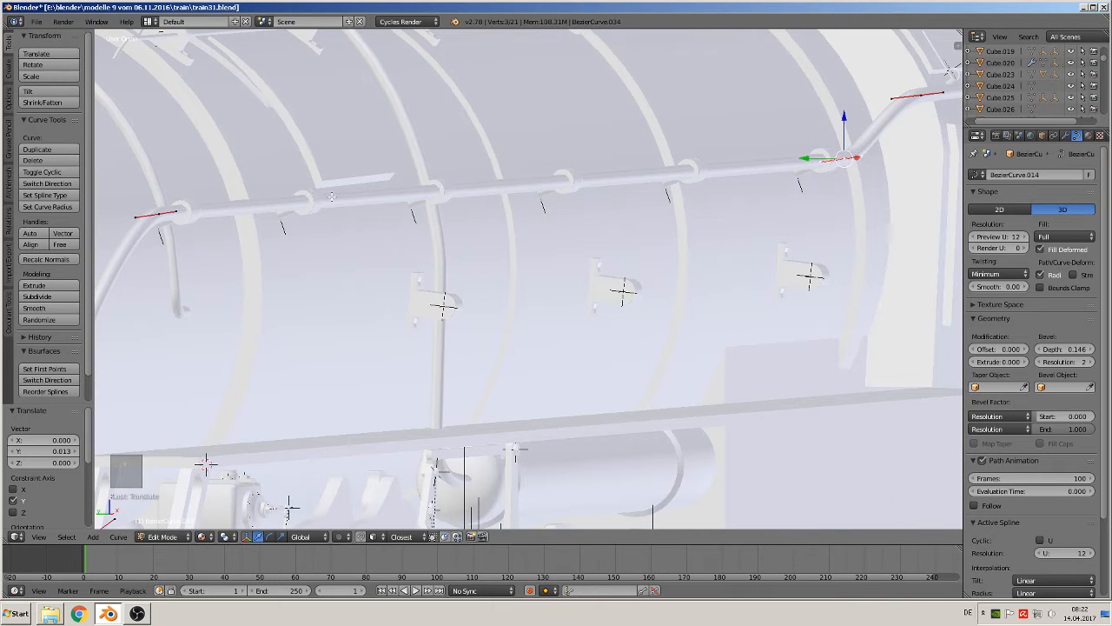
shift+middle_drag(805, 162, 475, 308)
middle_drag(583, 255, 483, 359)
key(g)
key(y)
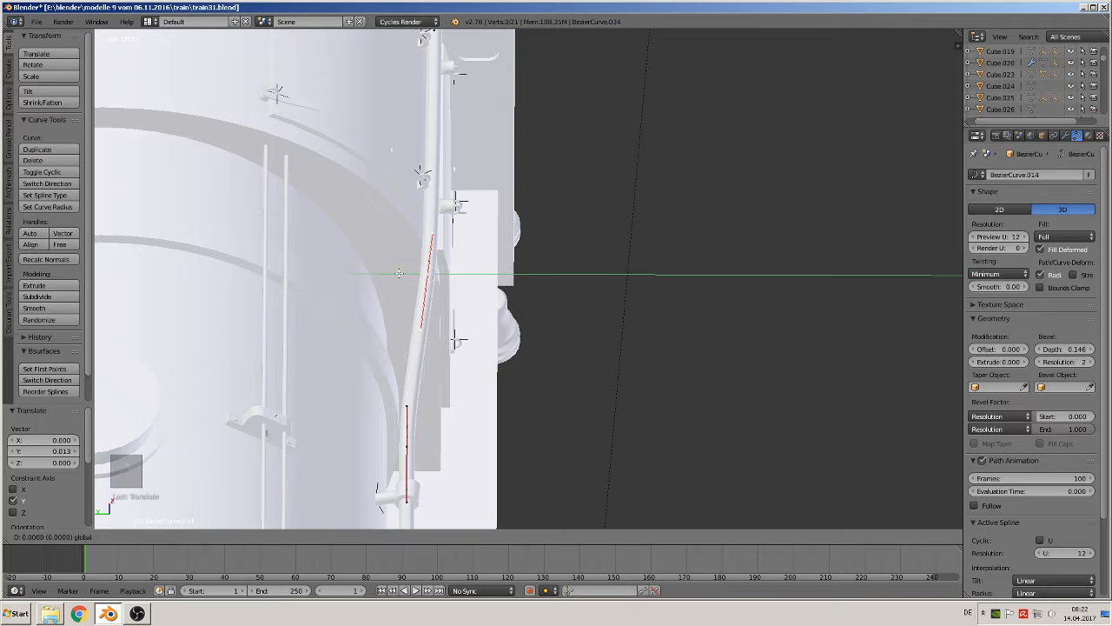
click(402, 275)
- Move the rail's end point at the cab -0.008 along Z and leave curve editing
middle_drag(403, 276, 319, 184)
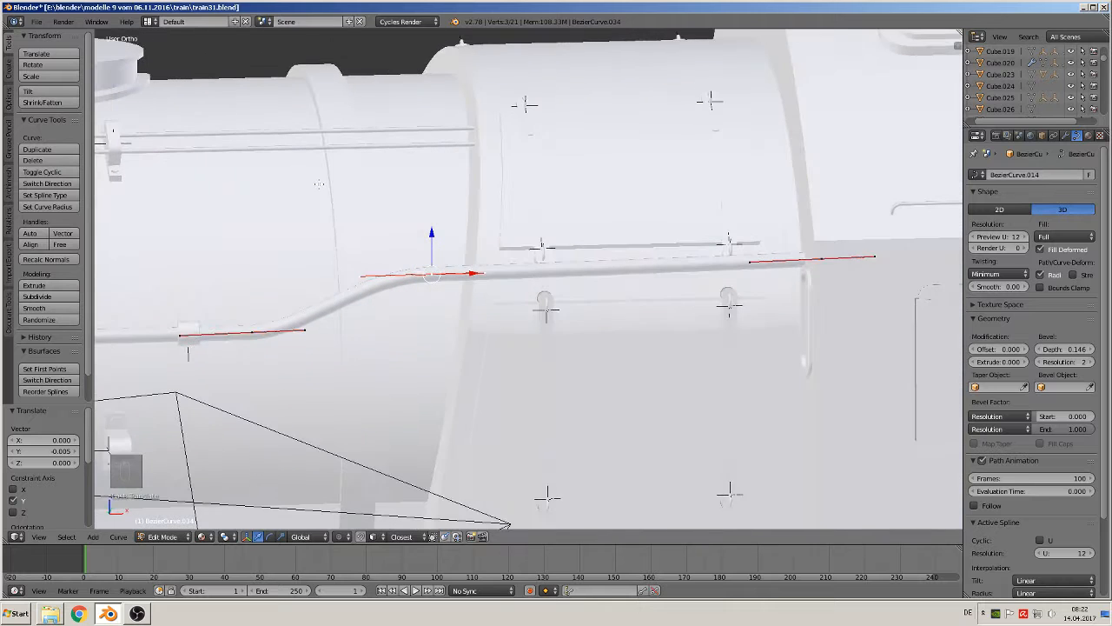
right_click(829, 260)
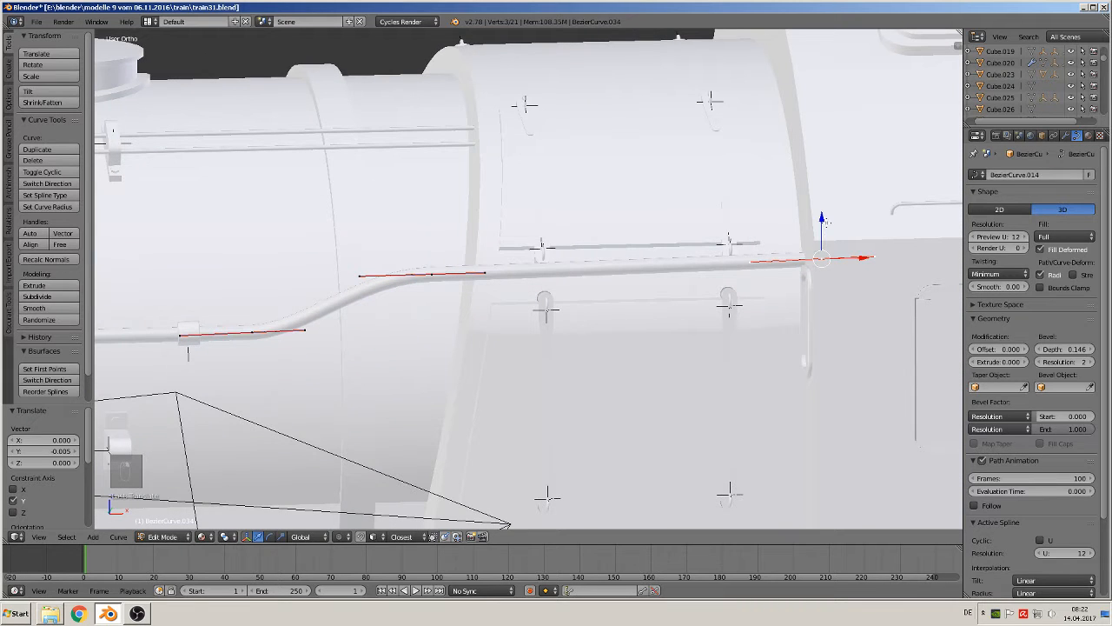
key(g)
key(z)
click(819, 228)
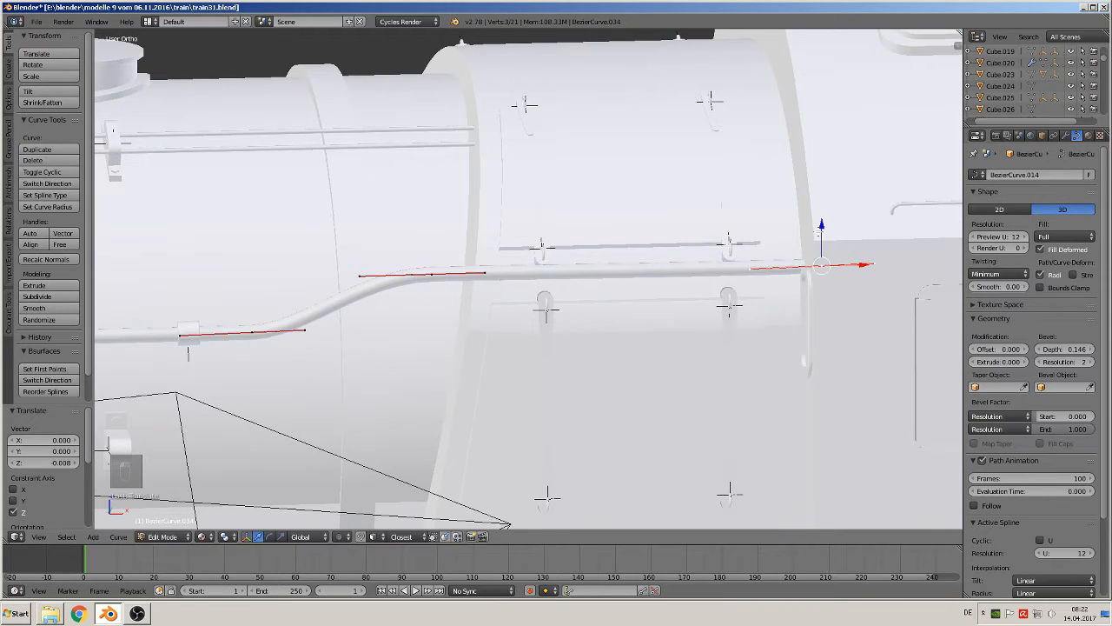
middle_drag(819, 228, 873, 265)
scroll(631, 292, down, 2)
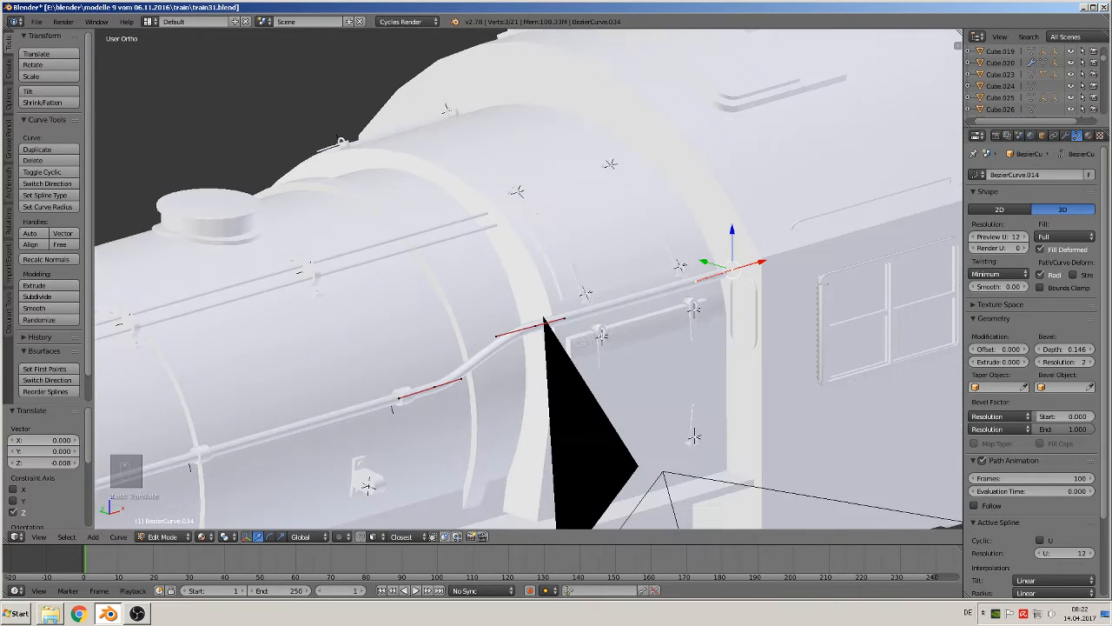
scroll(515, 291, down, 4)
key(Tab)
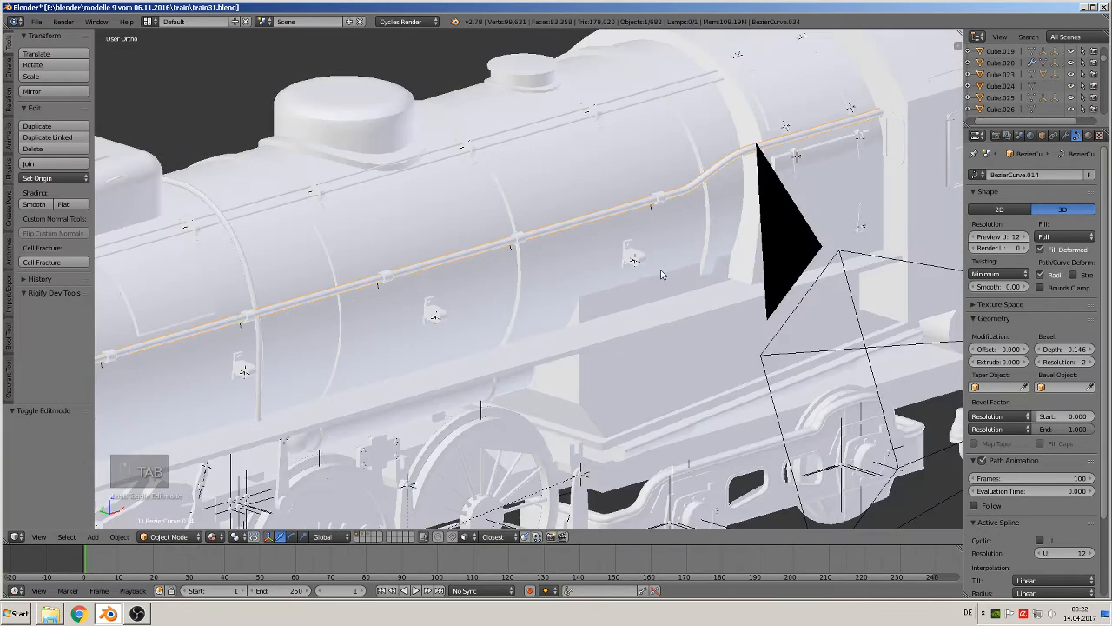
- Deselect everything, and in the rail curve shift the upper handle of the lowest bend inward along Y to reduce the bulge
scroll(516, 292, down, 2)
shift+middle_drag(515, 291, 651, 216)
key(a)
middle_drag(459, 315, 524, 267)
scroll(505, 315, up, 2)
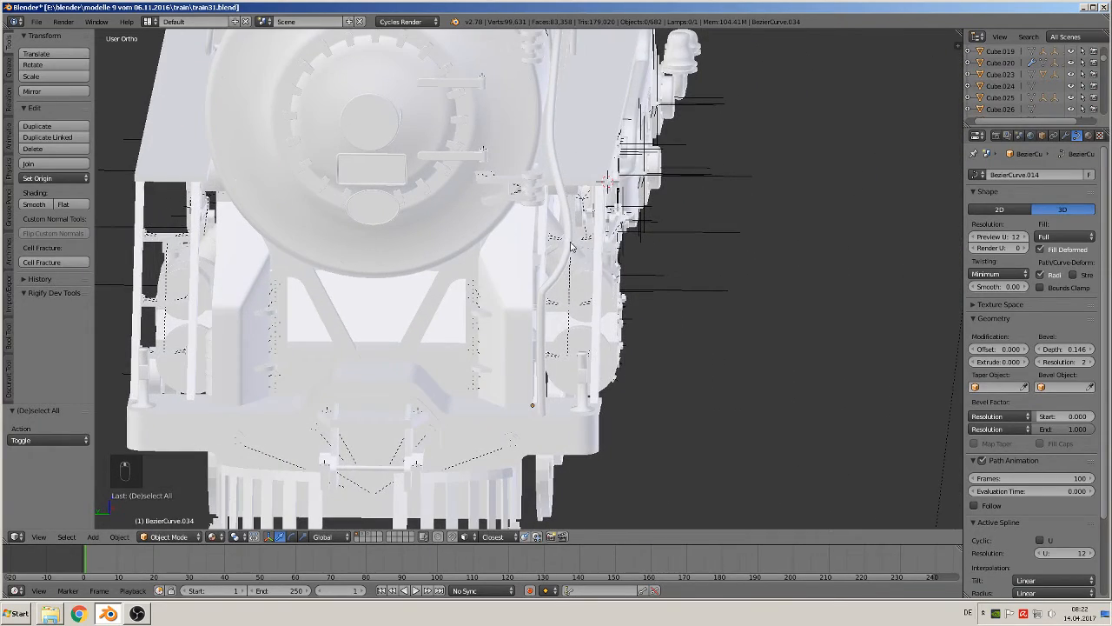
key(Tab)
drag(556, 240, 513, 235)
key(Tab)
- Reopen the rail curve for editing and move the upper handle of the front slope's middle point 0.035 in X, -0.017 in Y and 0.064 in Z
middle_drag(591, 263, 145, 352)
right_click(597, 401)
mouse_move(609, 399)
middle_down()
mouse_move(563, 398)
mouse_move(637, 409)
mouse_move(619, 410)
middle_up()
shift+middle_drag(617, 370, 551, 462)
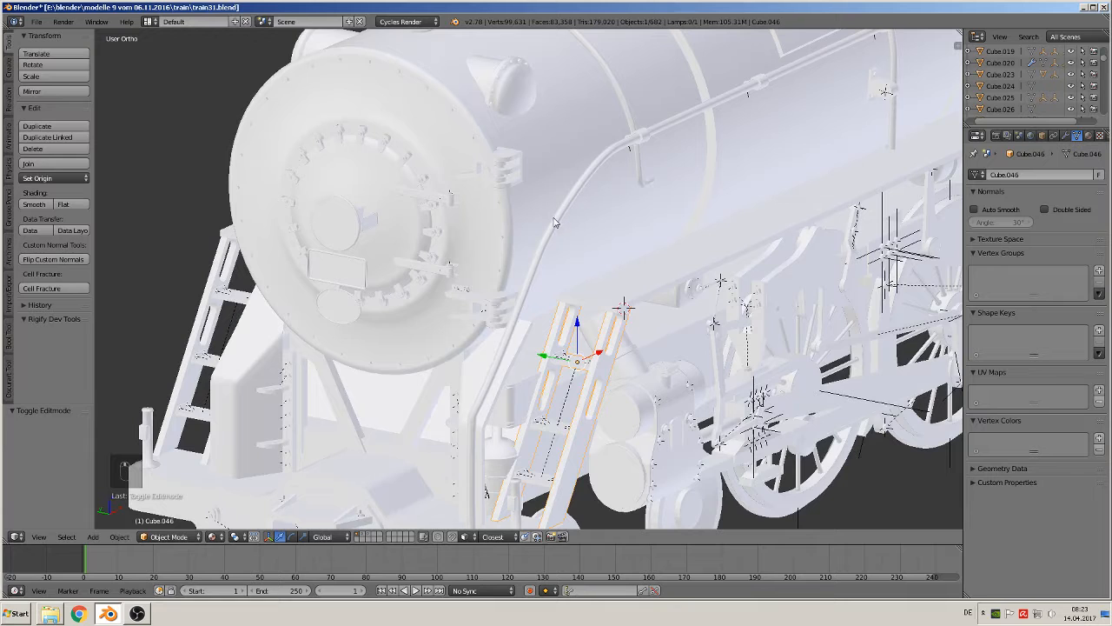
key(Tab)
key(Tab)
right_click(552, 242)
key(Tab)
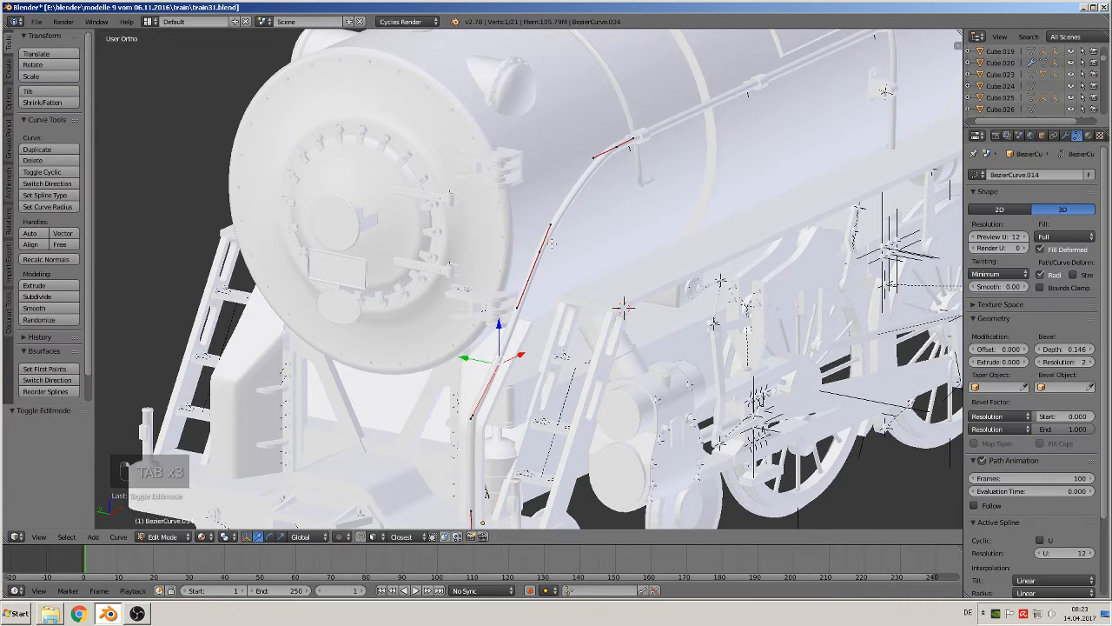
key(g)
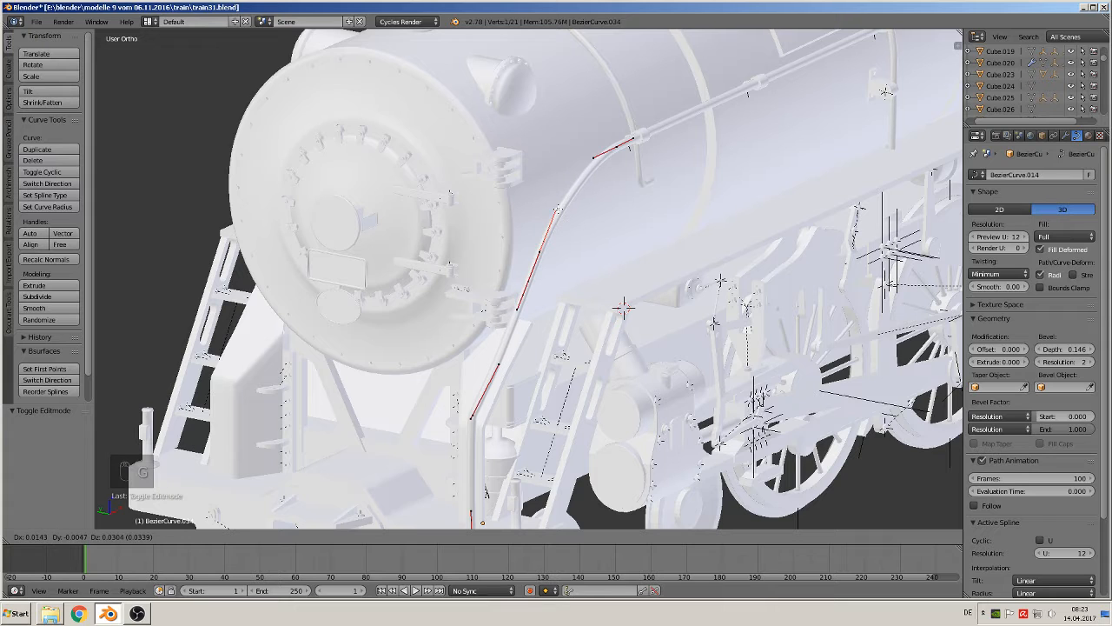
click(578, 163)
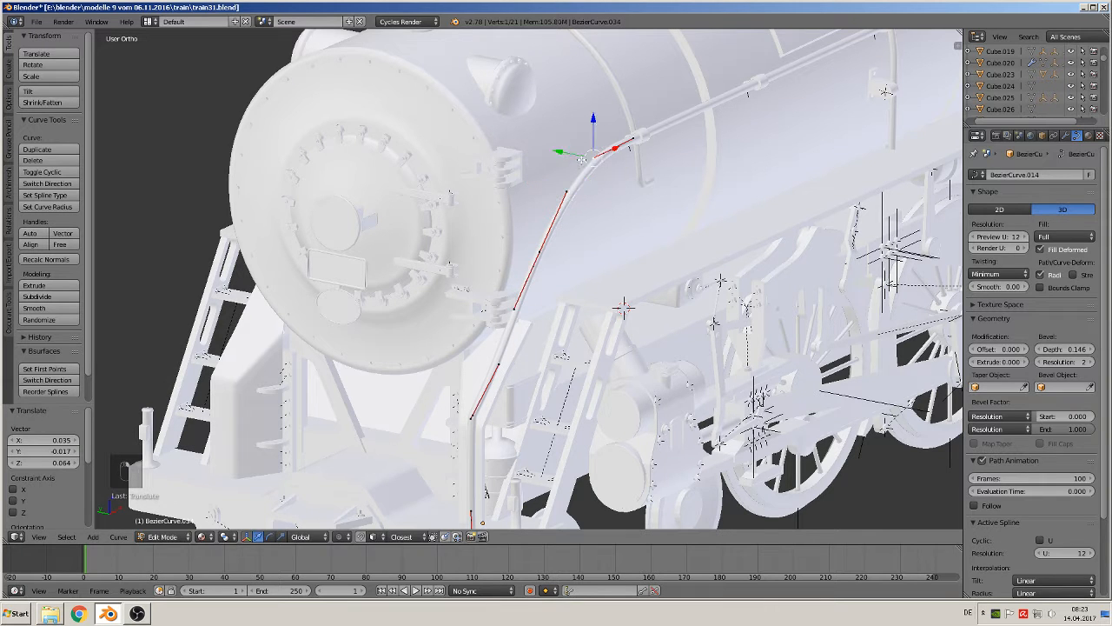
- Move the lower handle of the rail's point beside the first boiler bracket -0.030 in X, 0.035 in Y and -0.019 in Z
key(g)
click(559, 169)
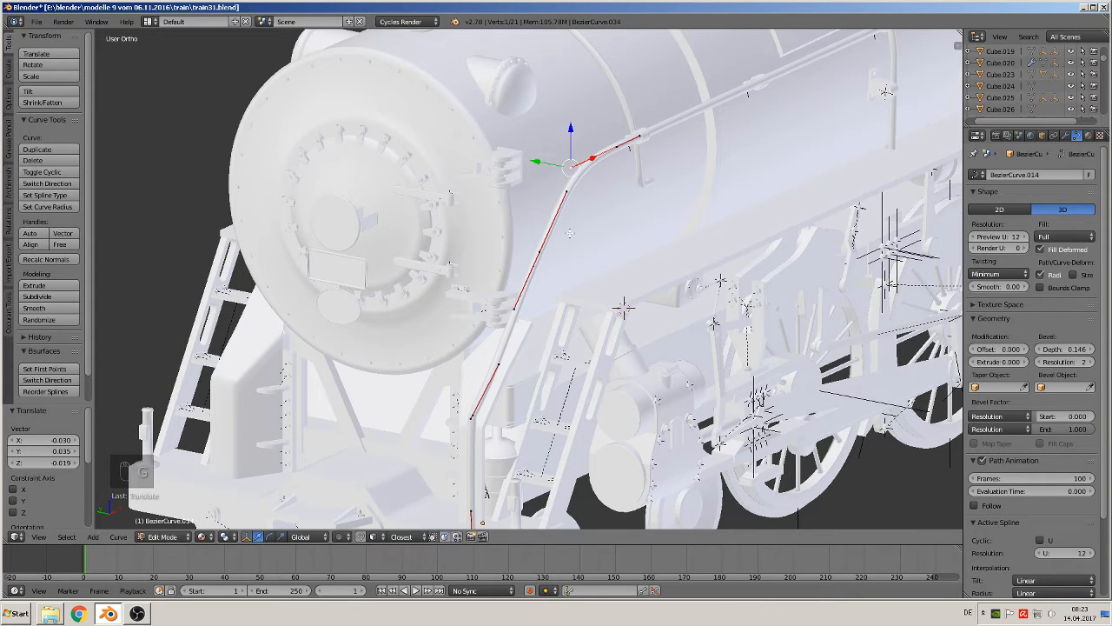
key(Tab)
- Move the lower handle of the front slope's middle point about 0.001 in X, -0.004 in Y and -0.002 in Z
middle_drag(570, 266, 561, 268)
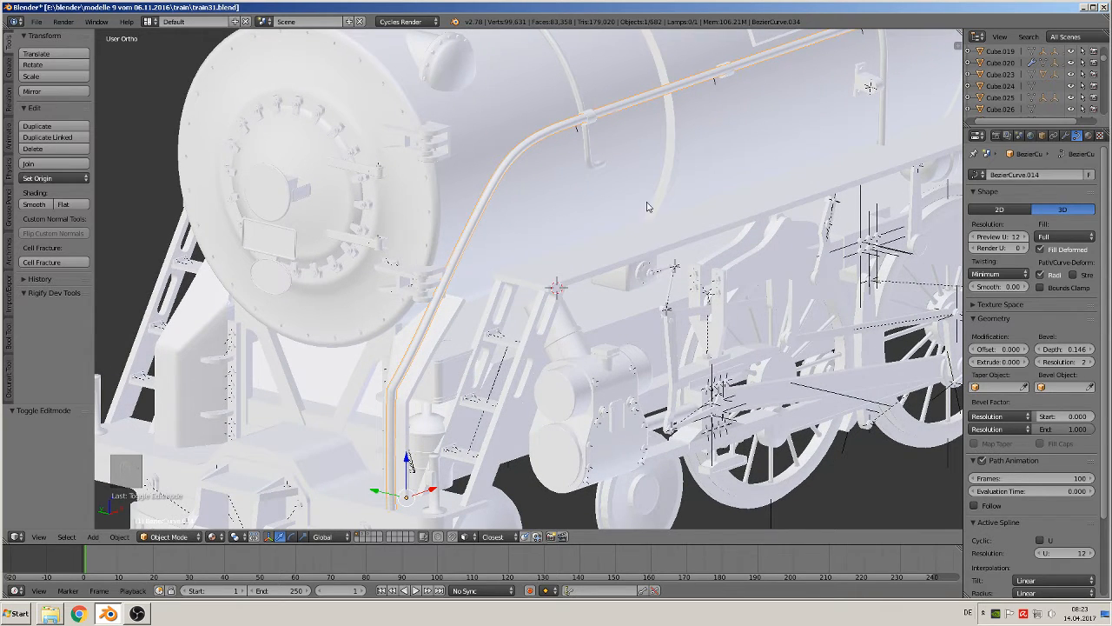
scroll(636, 220, down, 4)
middle_drag(619, 259, 628, 266)
scroll(614, 284, up, 4)
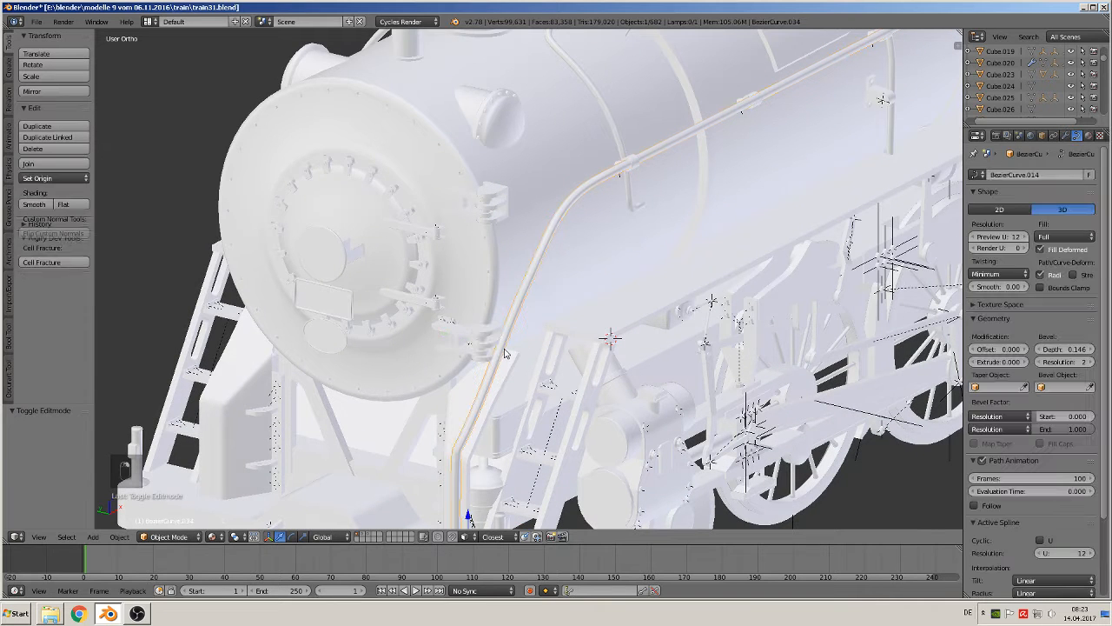
key(Tab)
middle_drag(533, 367, 536, 367)
right_click(509, 344)
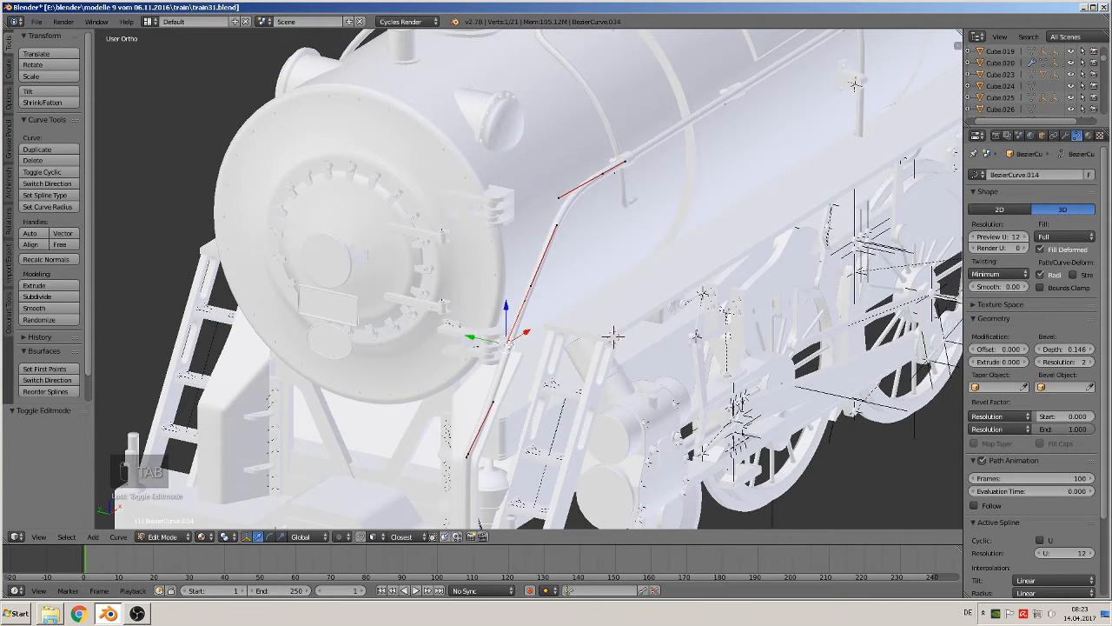
key(g)
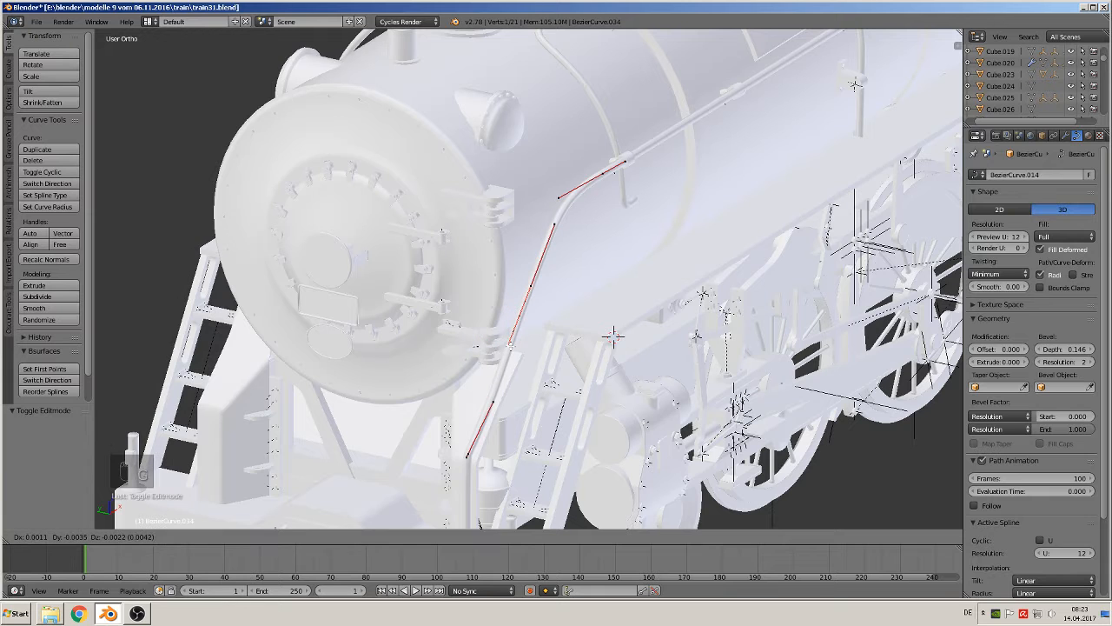
click(512, 346)
key(Tab)
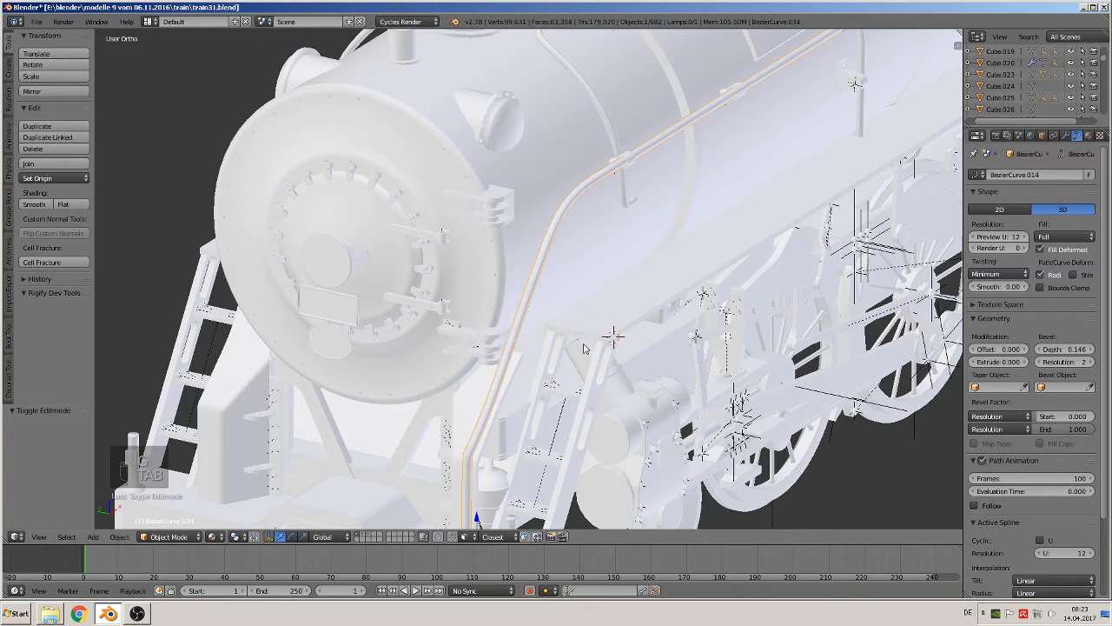
- From the front, move the lower handle of the first-bracket point about -0.001 in X, -0.035 in Y and -0.002 in Z
middle_drag(584, 349, 544, 277)
scroll(591, 345, up, 1)
scroll(560, 311, down, 3)
middle_drag(561, 317, 589, 318)
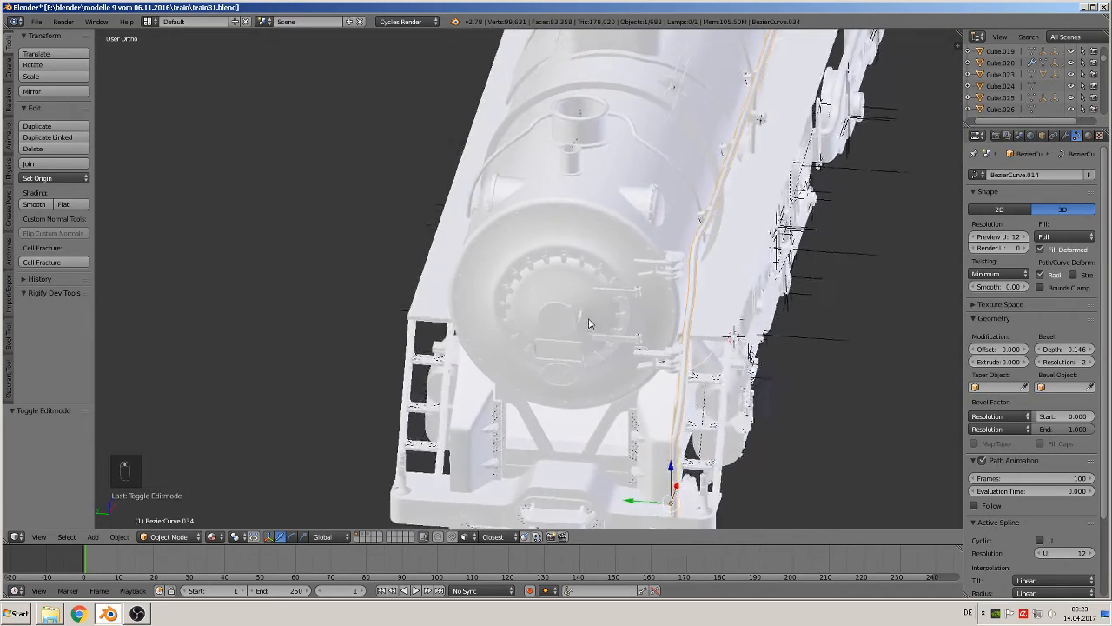
scroll(793, 450, up, 3)
middle_drag(793, 450, 600, 327)
shift+middle_drag(632, 289, 542, 331)
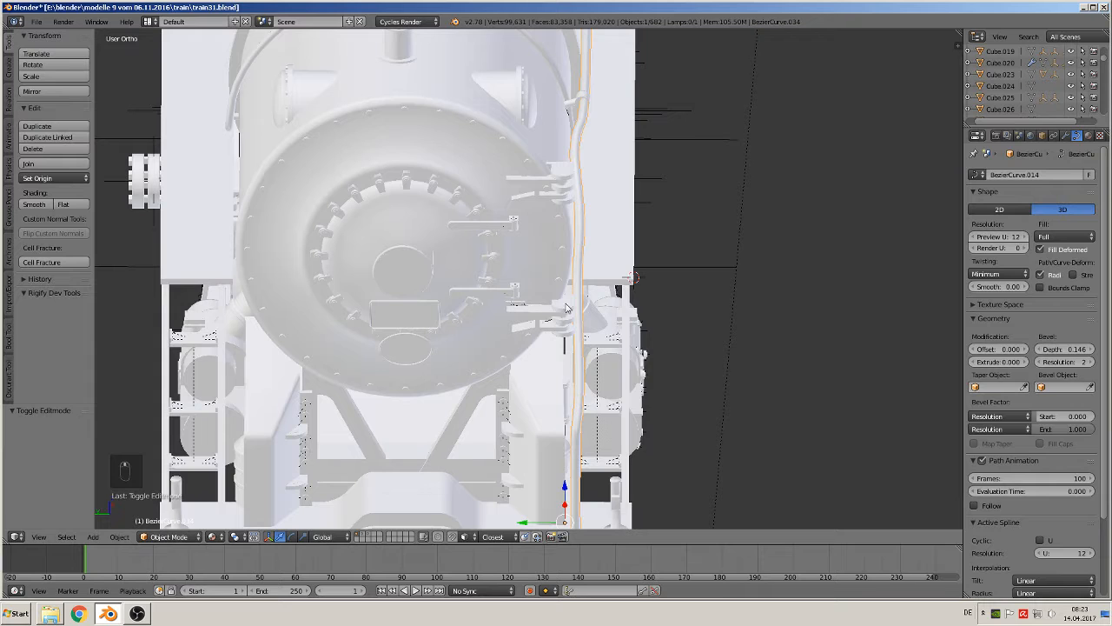
key(Tab)
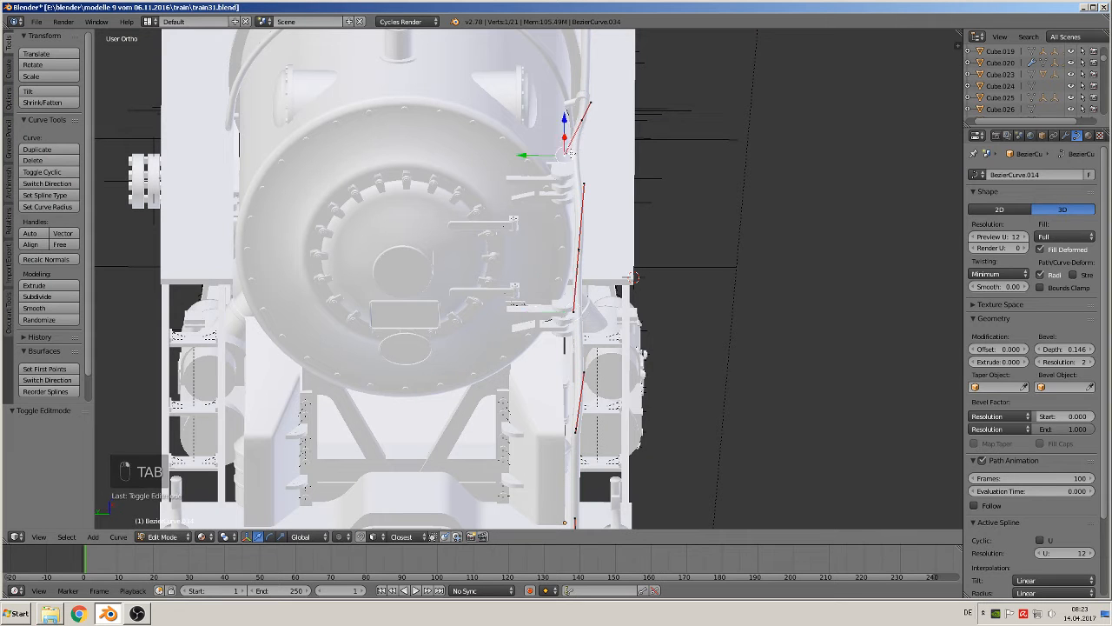
key(g)
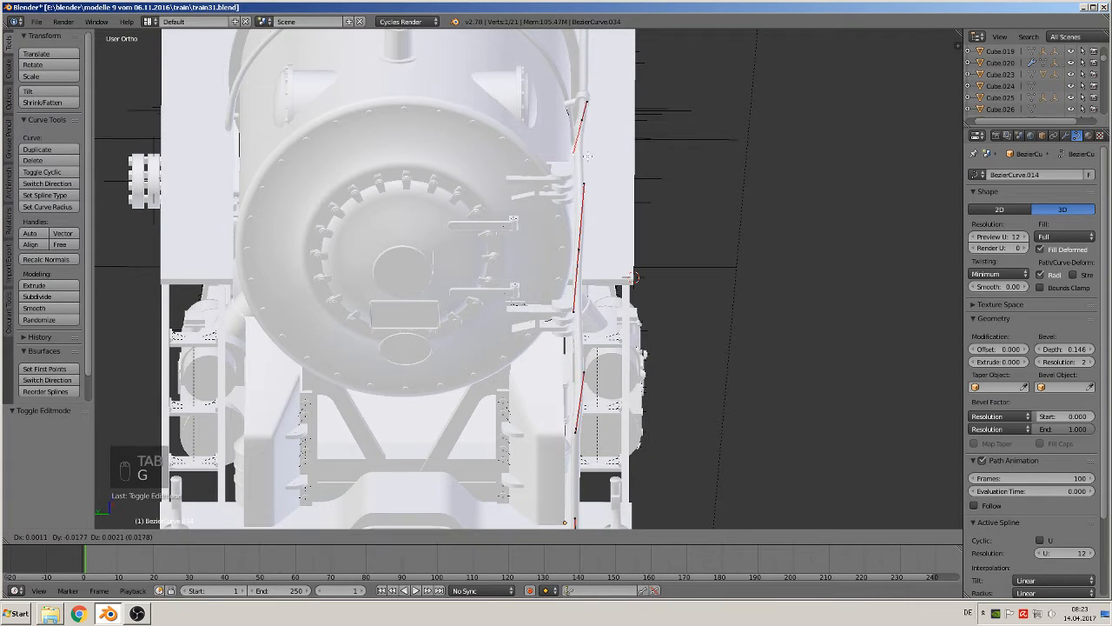
click(596, 158)
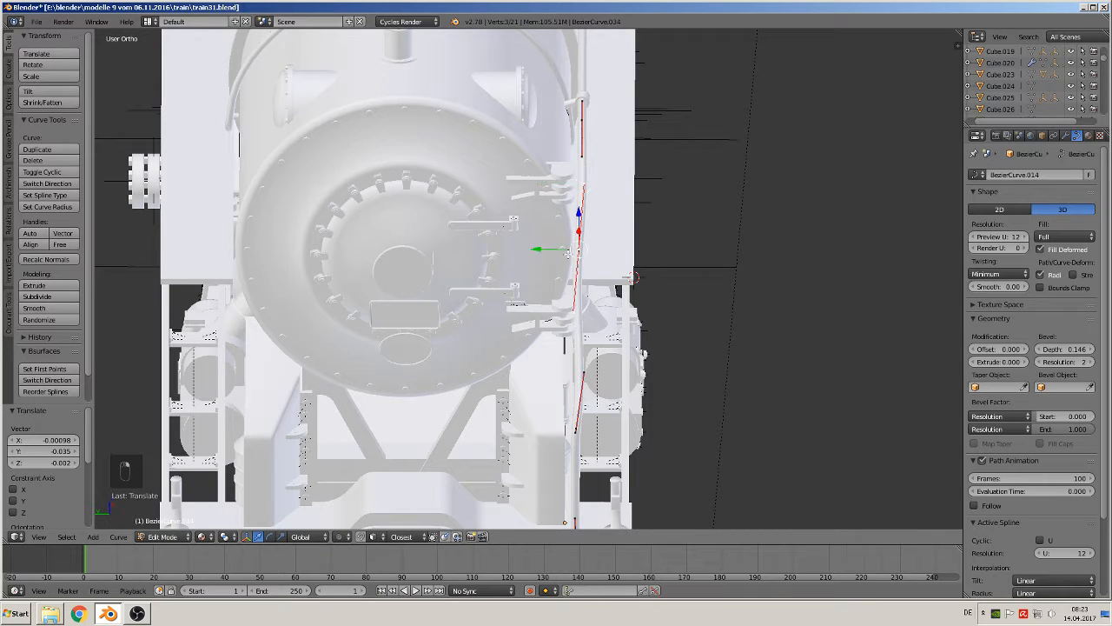
- Move the front slope's middle control point -0.004 along Y and shift its upper handle slightly inward along Y
drag(564, 252, 565, 252)
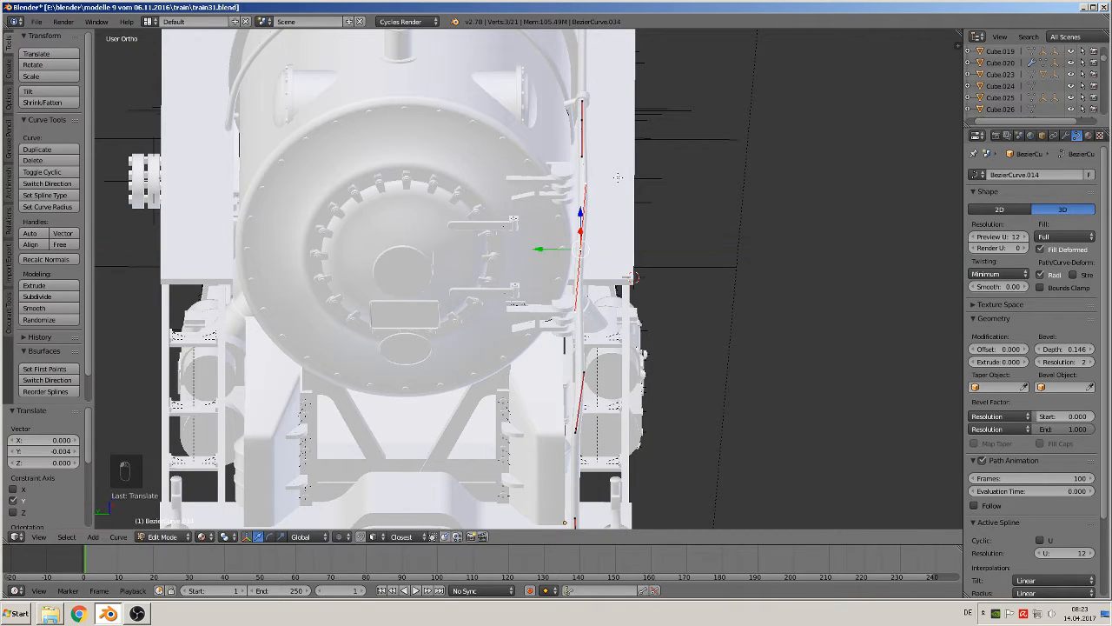
drag(560, 184, 553, 184)
middle_drag(554, 184, 547, 313)
key(Tab)
- In the orthographic view of the locomotive's front, move the lowest bend's upper handle 0.016 along Y and leave curve editing
scroll(591, 346, up, 1)
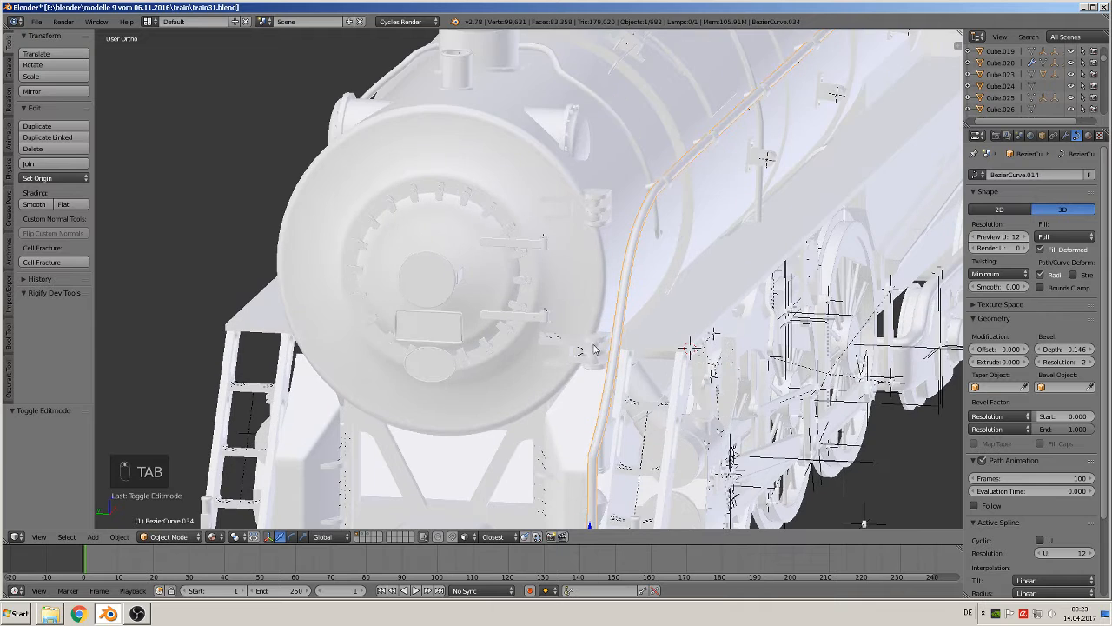
middle_drag(619, 354, 706, 334)
key(Tab)
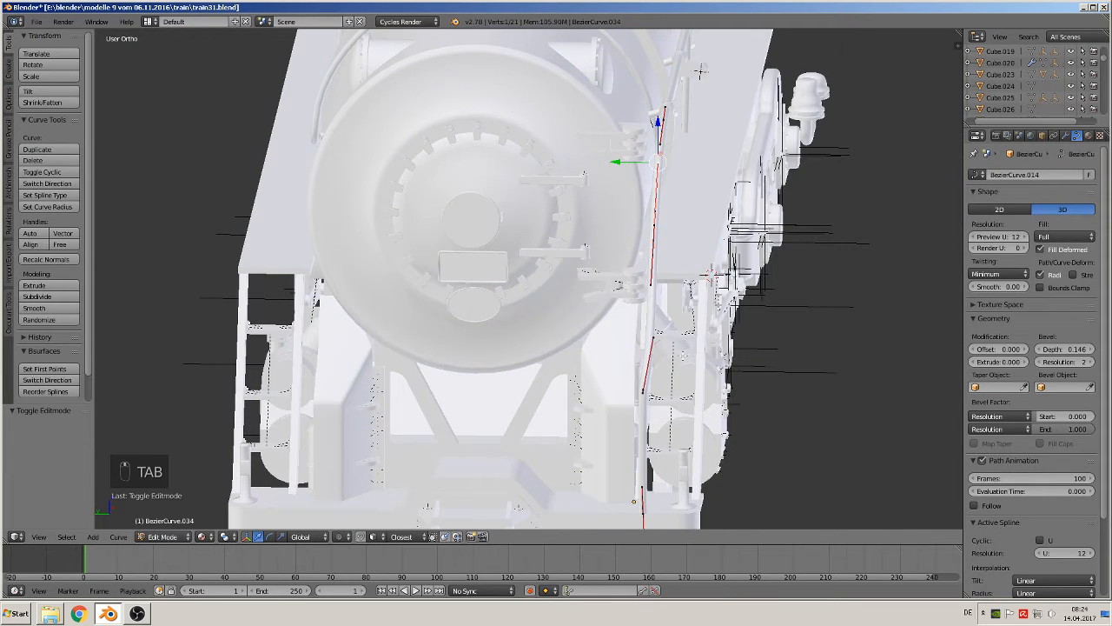
key(KP_1)
key(ctrl+KP_3)
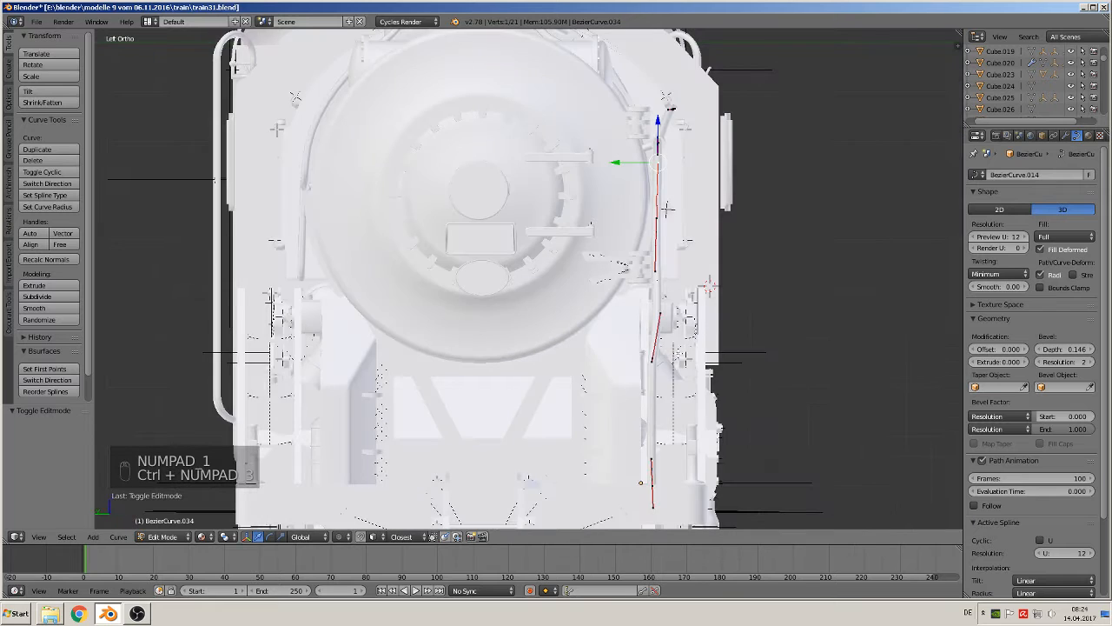
scroll(535, 269, up, 1)
drag(660, 320, 657, 320)
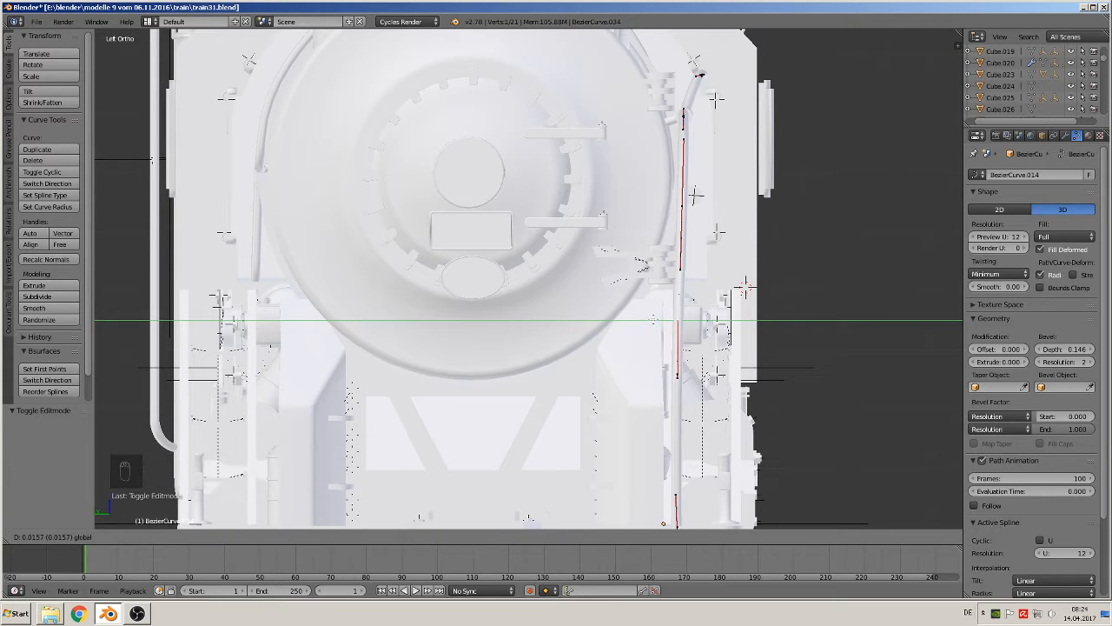
drag(651, 319, 651, 319)
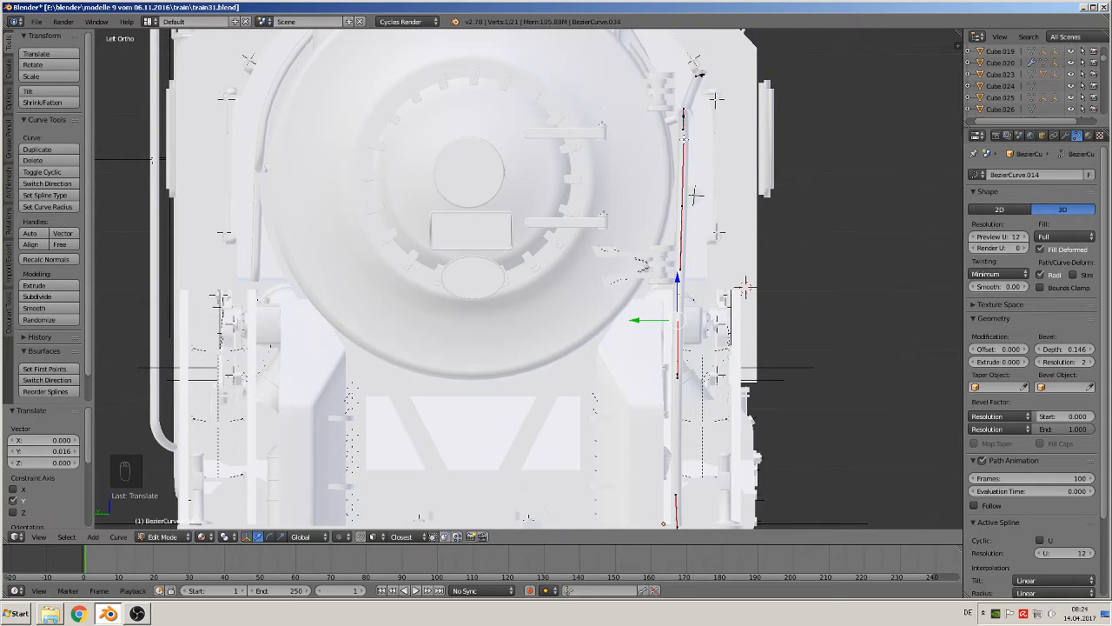
scroll(715, 279, down, 2)
middle_drag(716, 280, 654, 341)
scroll(640, 314, down, 3)
key(Tab)
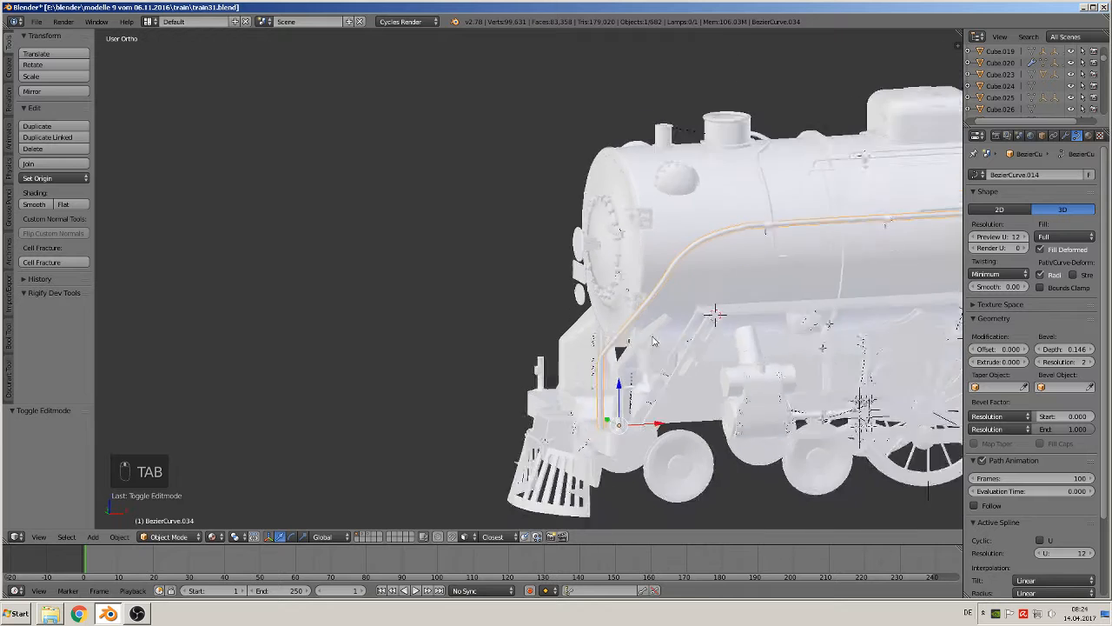
- Move the lower handle of the rail's first-bracket point 0.010 in X, about 0.001 in Y and 0.022 in Z
scroll(654, 342, down, 1)
scroll(694, 341, up, 2)
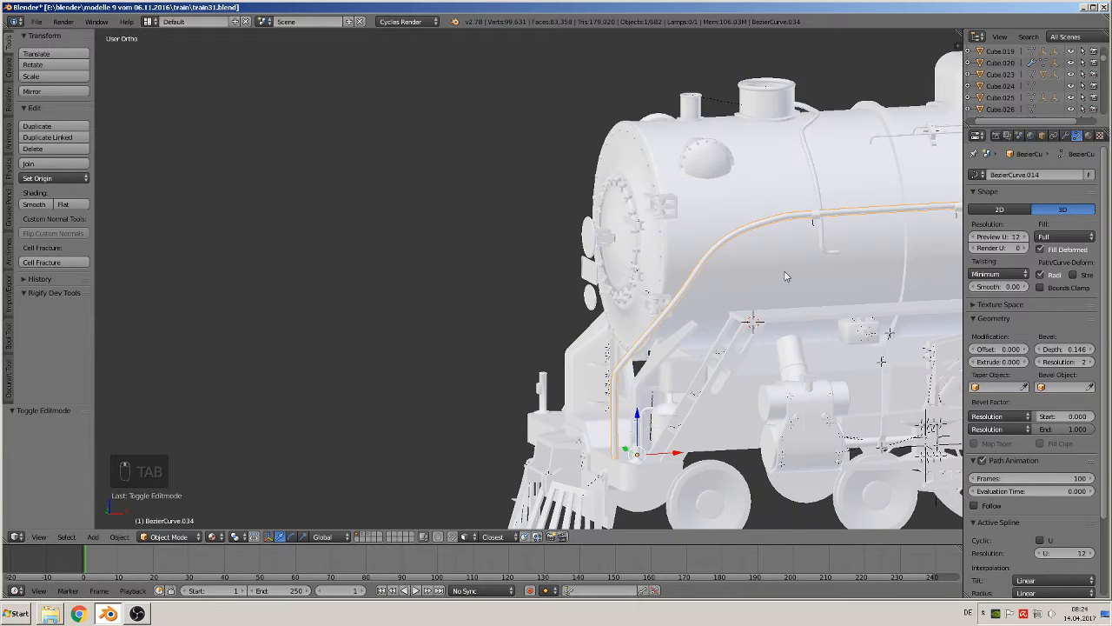
scroll(786, 276, up, 3)
key(Tab)
right_click(661, 275)
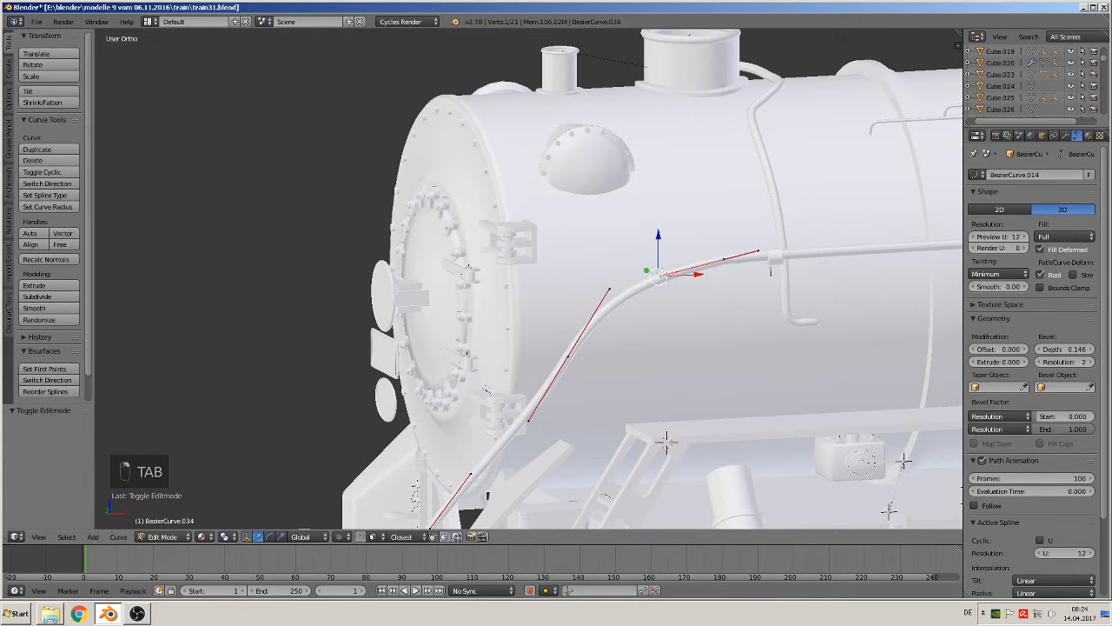
key(g)
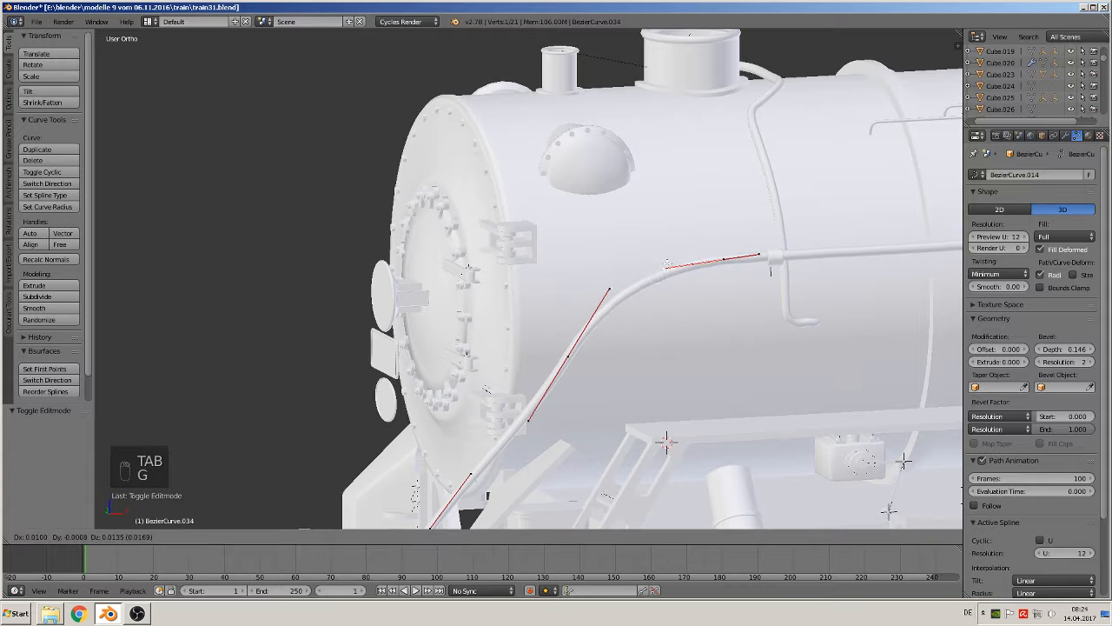
click(665, 258)
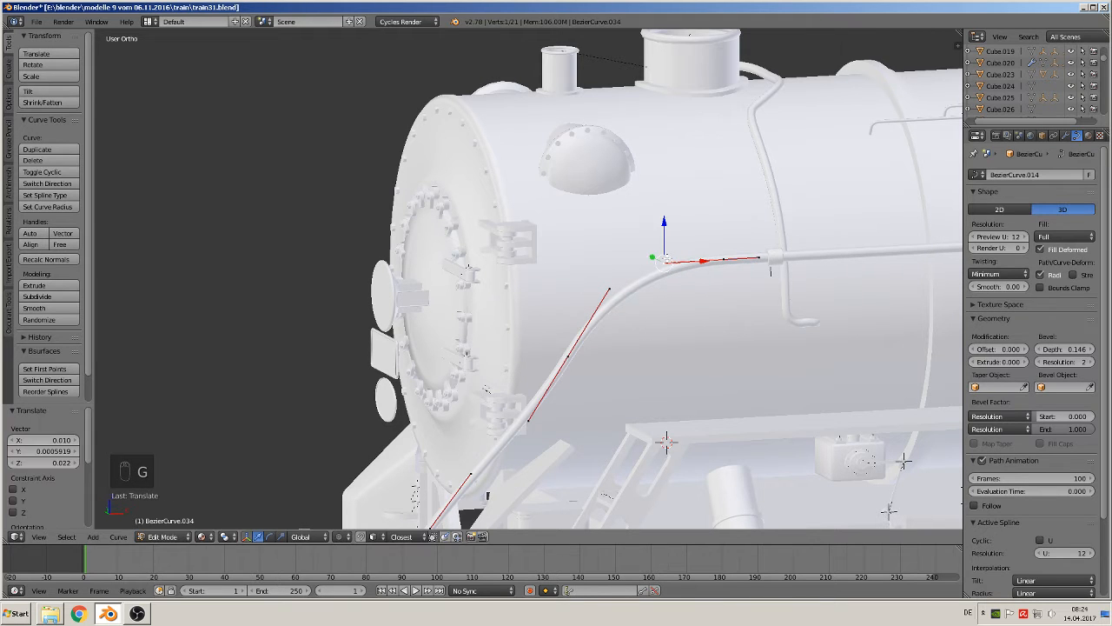
- Move the upper handle of the front slope's middle point about 0.011 in X, -0.005 in Y and -0.011 in Z, and leave curve editing
key(Tab)
key(Tab)
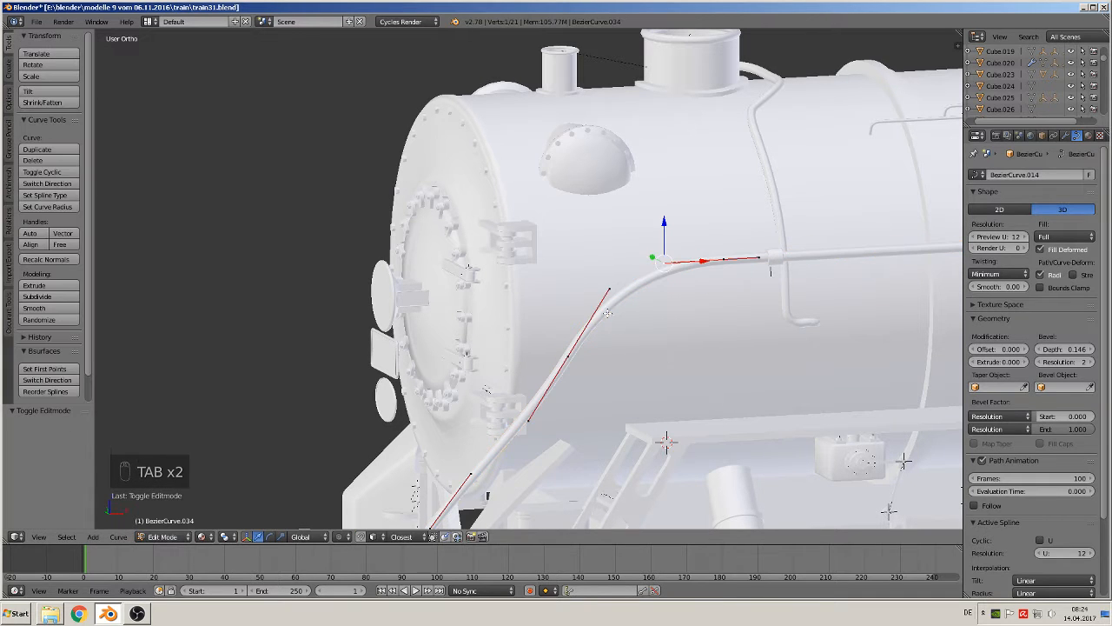
key(g)
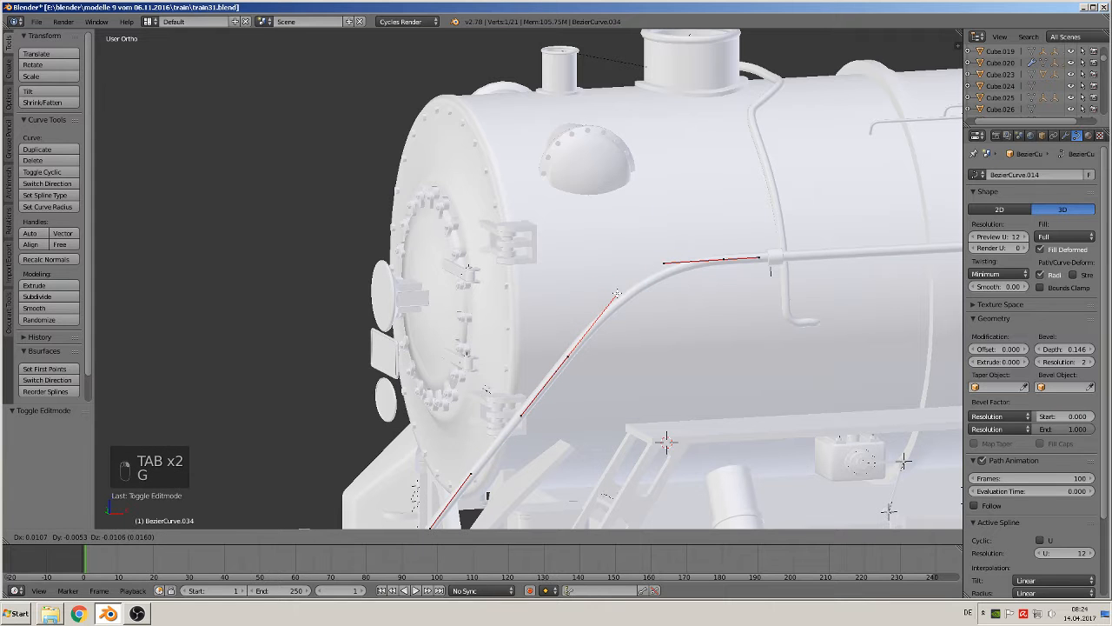
key(Tab)
- Duplicate the rail along Y to the opposite side of the boiler and shift the copy 0.033 further along Y
middle_drag(609, 373, 683, 283)
scroll(579, 231, down, 2)
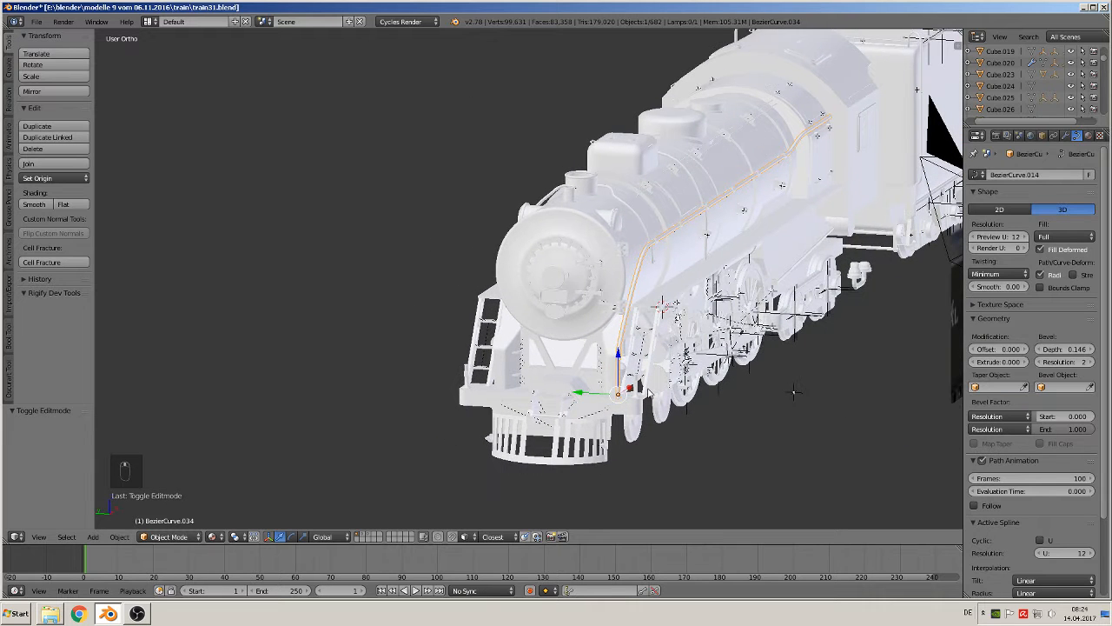
key(shift+d)
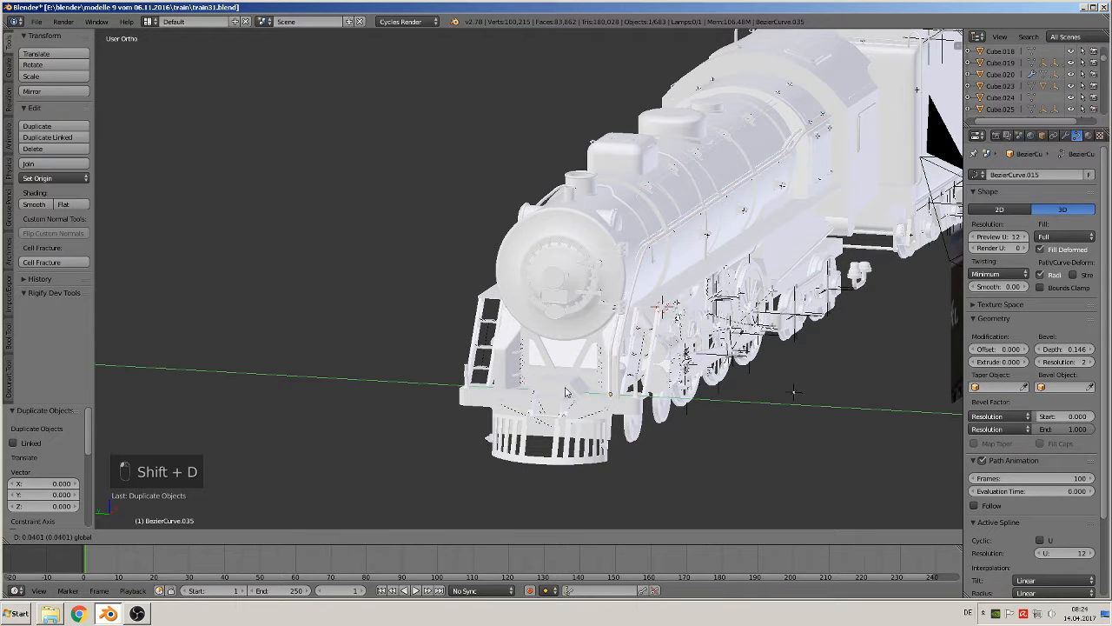
click(452, 361)
middle_drag(543, 355, 655, 363)
drag(758, 402, 751, 401)
- Move the duplicated rail about 0.032 along Y so it lines up with its side of the boiler
middle_drag(723, 347, 692, 356)
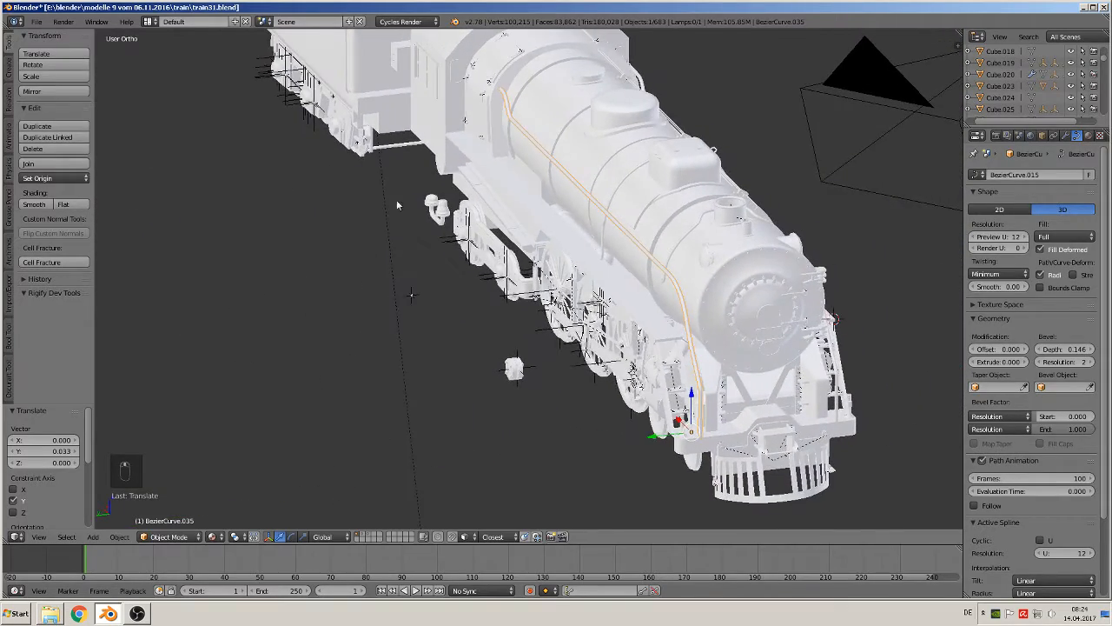
middle_drag(633, 233, 557, 272)
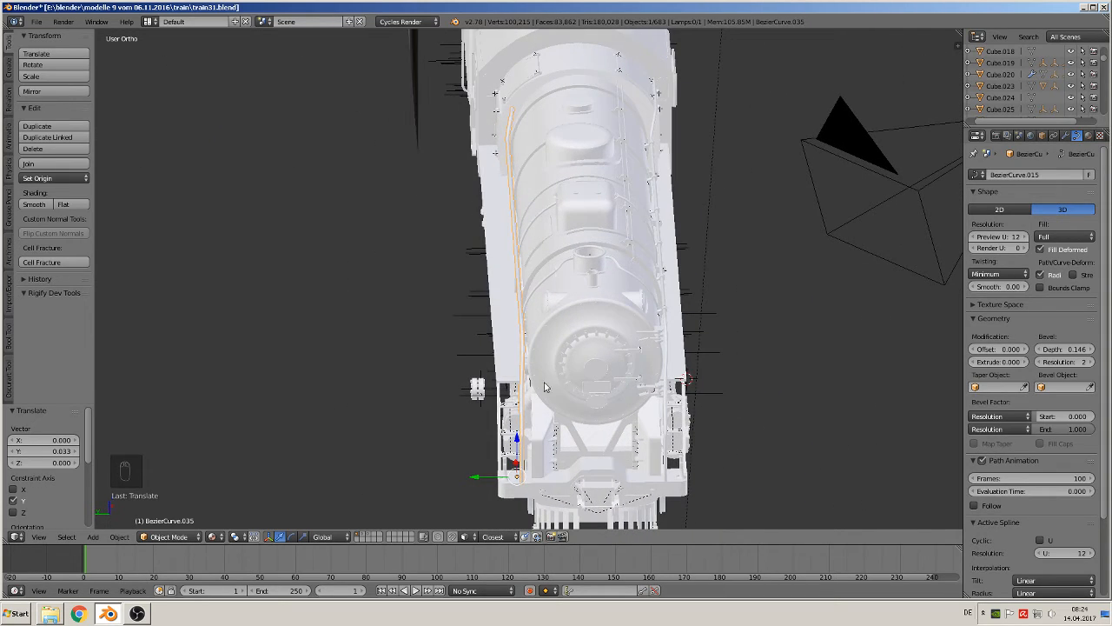
middle_drag(608, 331, 583, 322)
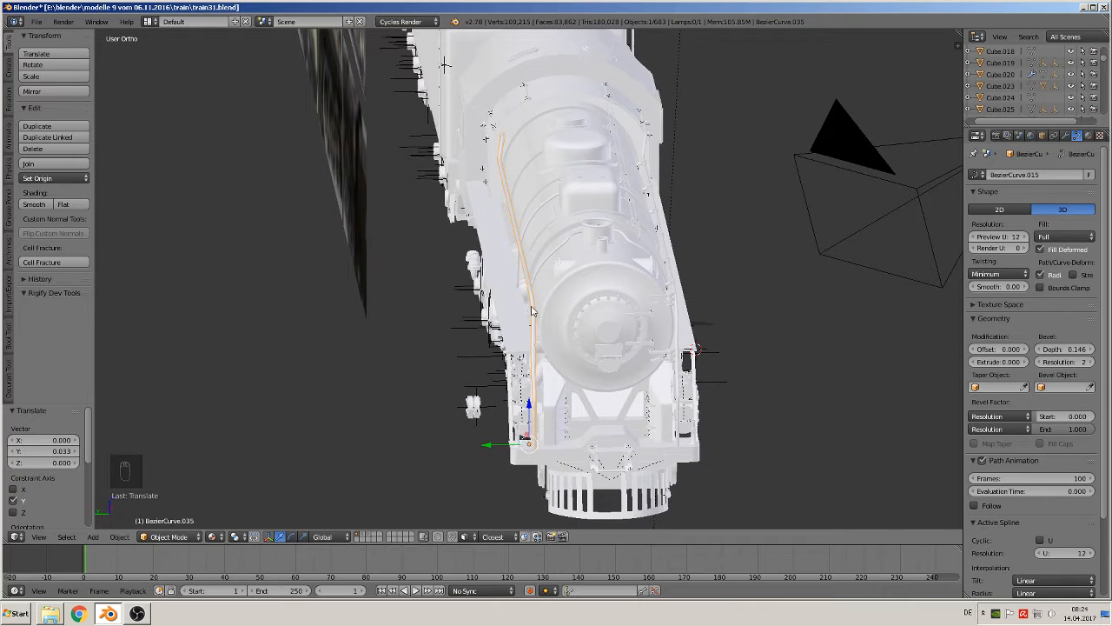
key(g)
key(y)
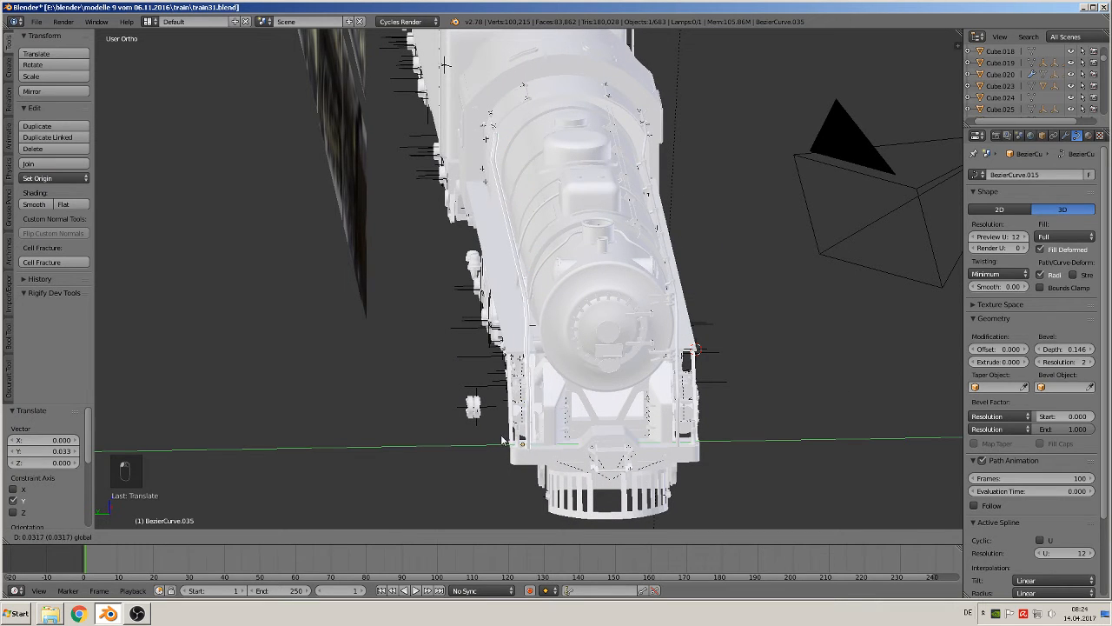
click(501, 439)
- Deselect everything and save the train31.blend file
middle_drag(501, 438, 465, 346)
key(a)
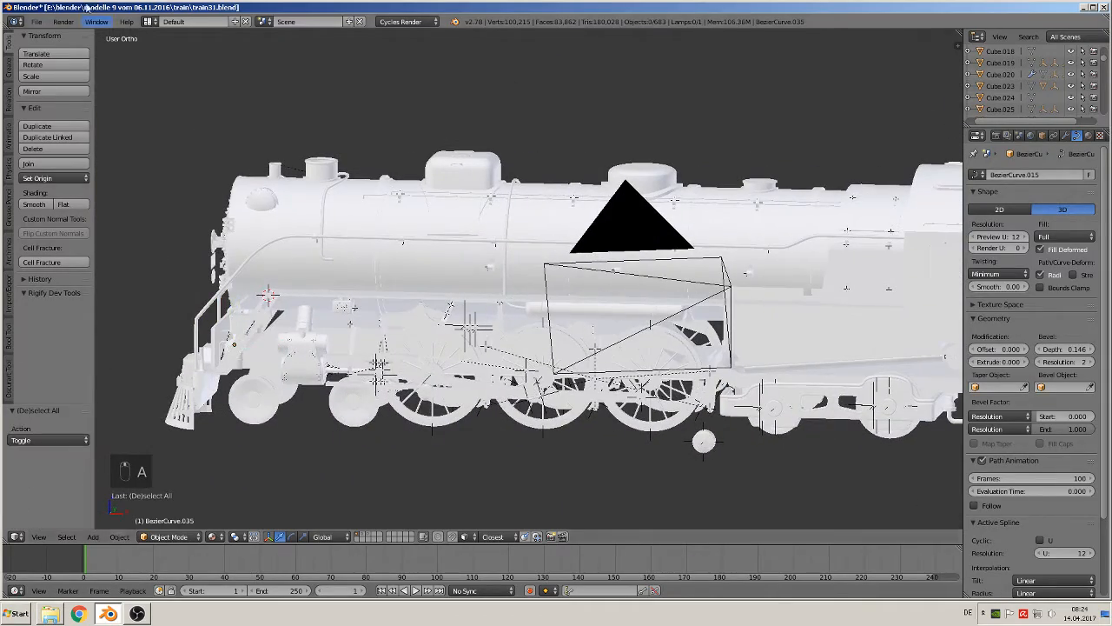
click(37, 21)
click(61, 113)
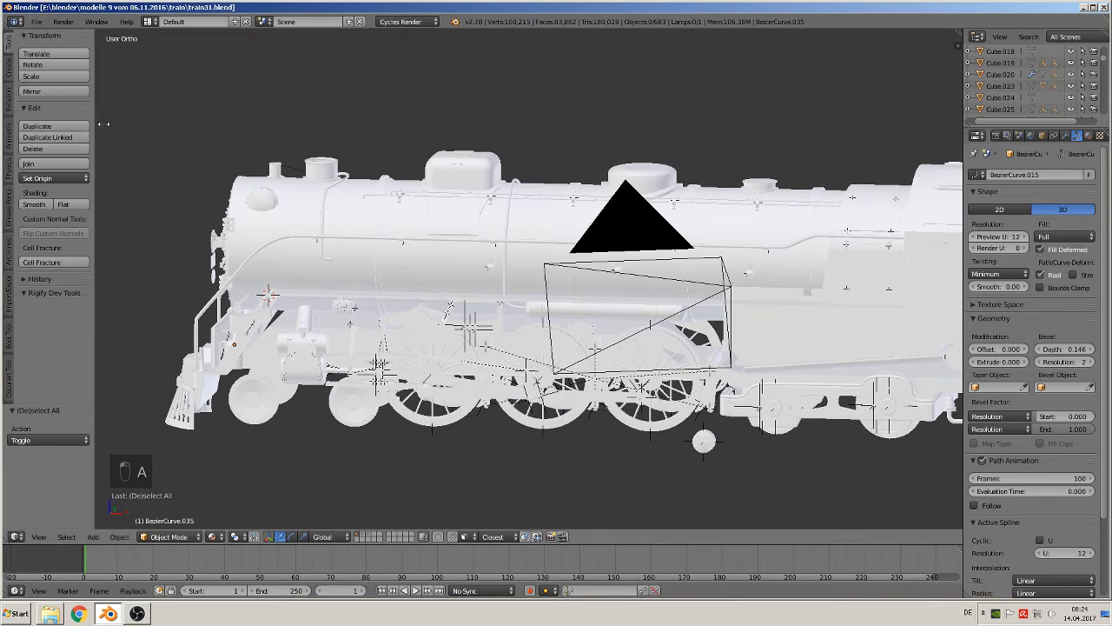
- Bring up the reference pictures in the front view and examine the grey locomotive render
scroll(560, 257, down, 3)
scroll(732, 378, up, 2)
shift+middle_drag(727, 379, 55, 364)
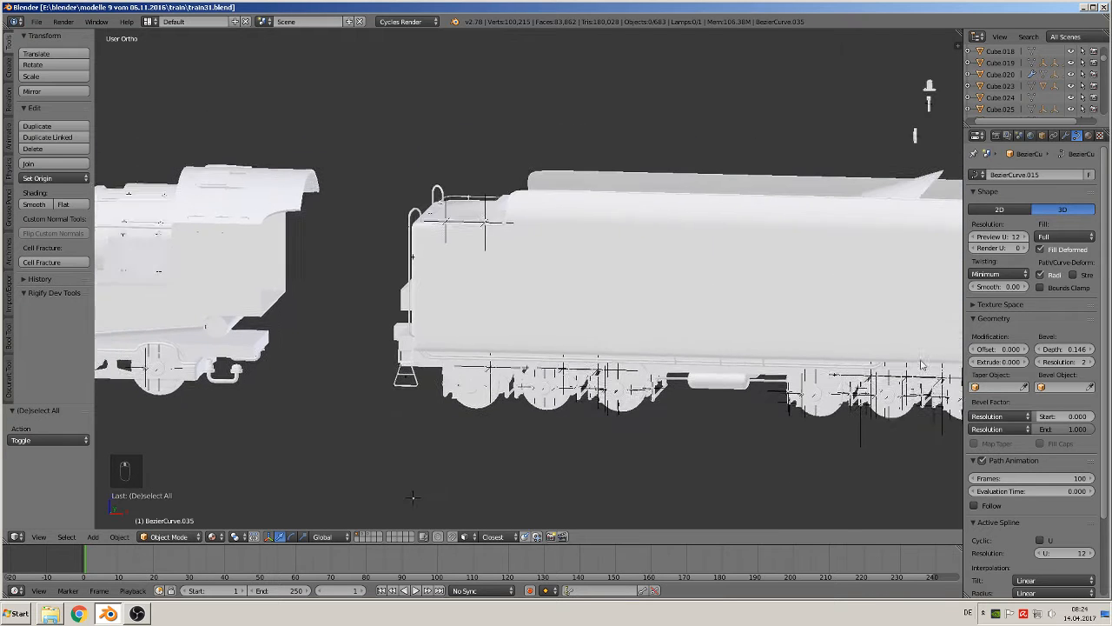
key(KP_1)
scroll(1101, 328, down, 3)
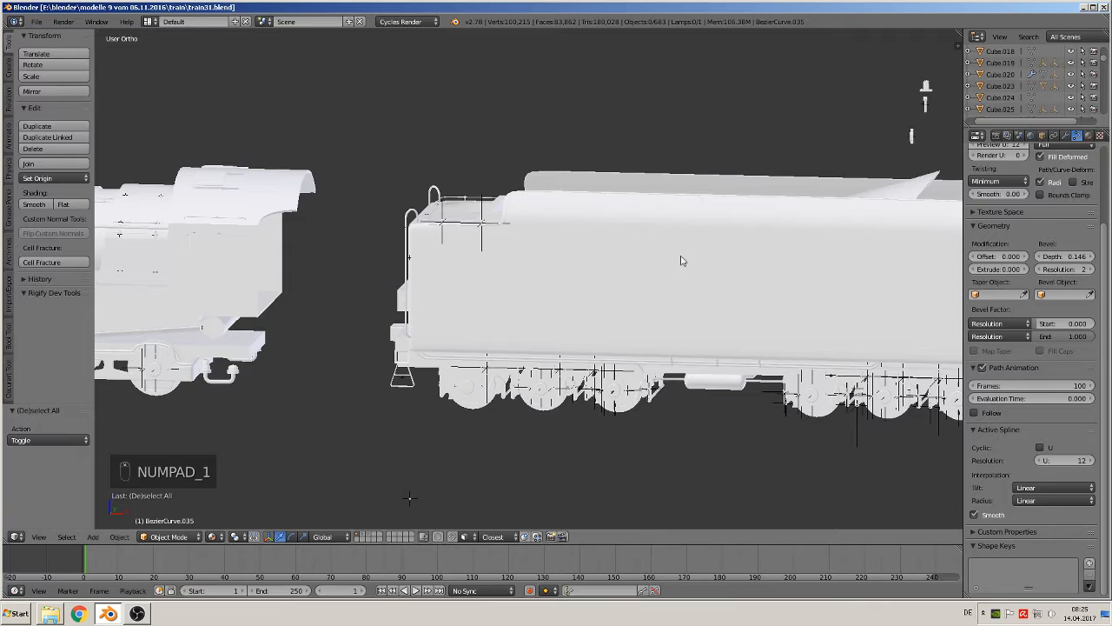
key(KP_1)
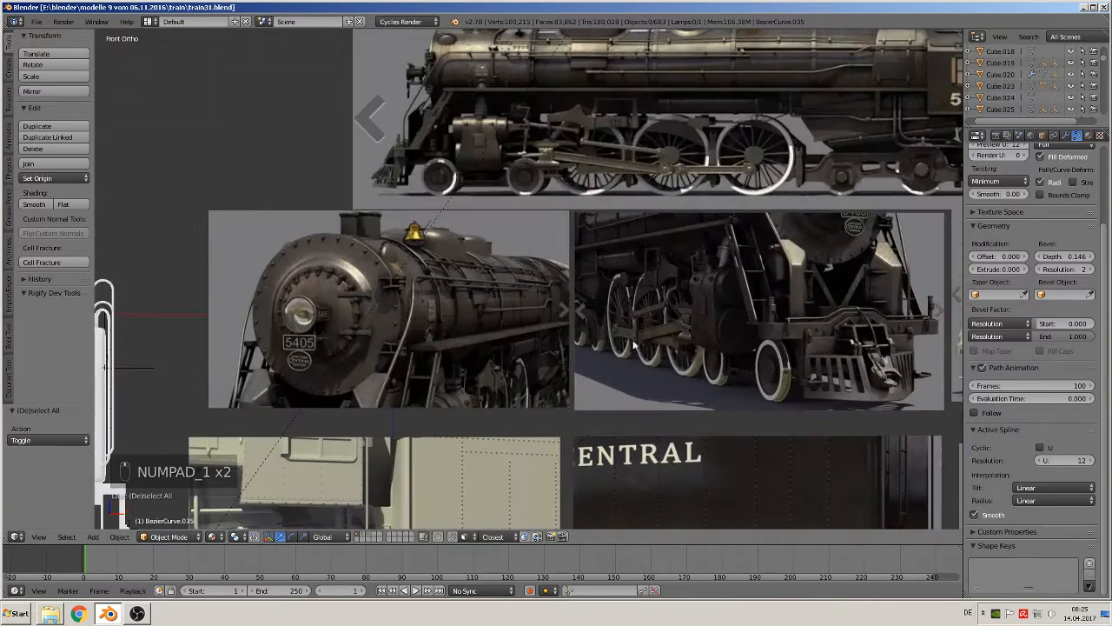
shift+middle_drag(634, 341, 116, 355)
scroll(1034, 330, up, 3)
scroll(715, 325, up, 4)
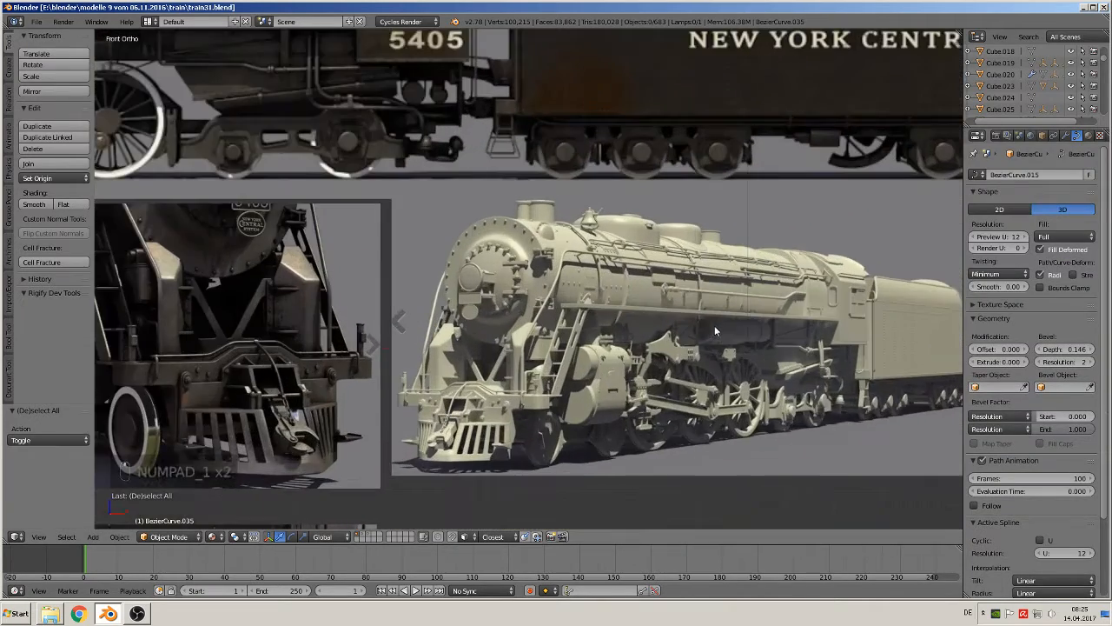
- Frame the zug6 reference picture and examine the pipes along the boiler side in the neighbouring grey render
middle_drag(713, 325, 561, 379)
key(KP_1)
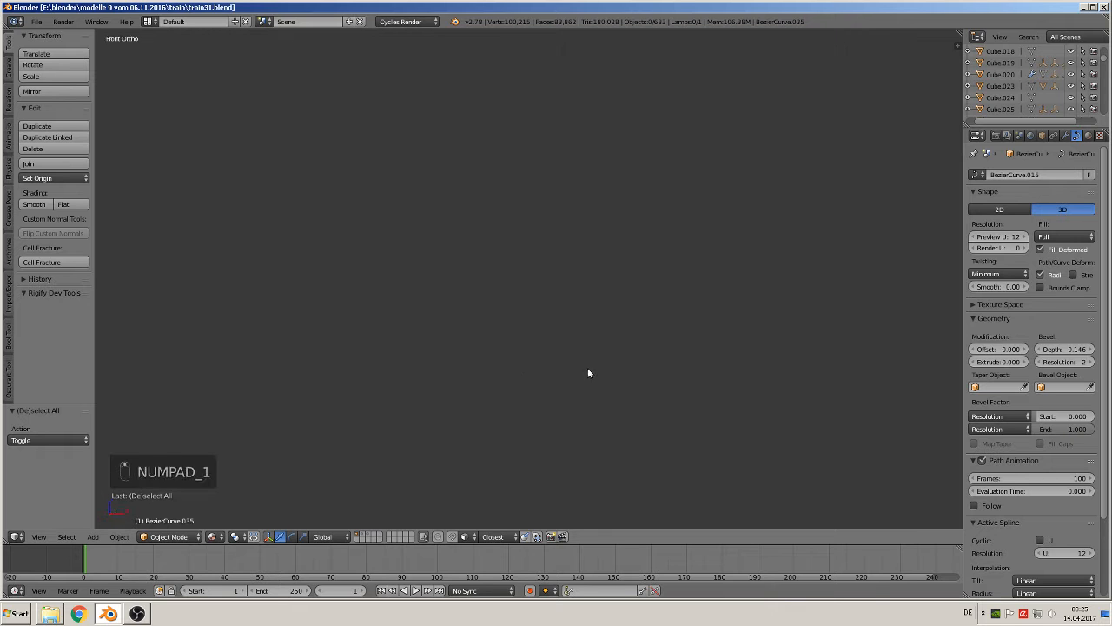
key(KP_Decimal)
scroll(713, 294, down, 3)
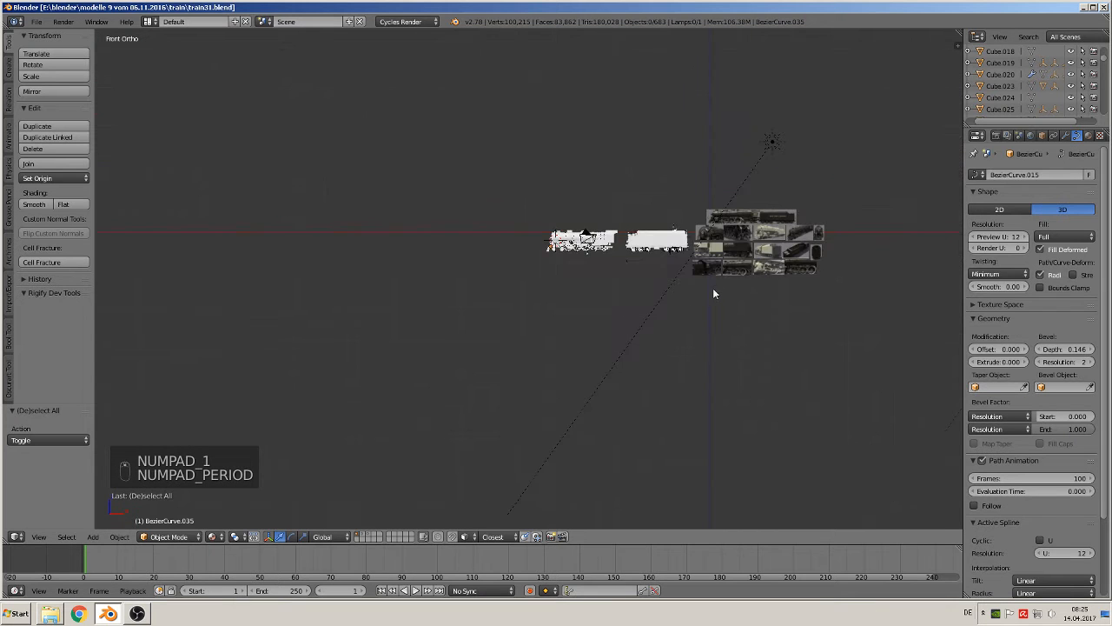
right_click(743, 246)
key(KP_Decimal)
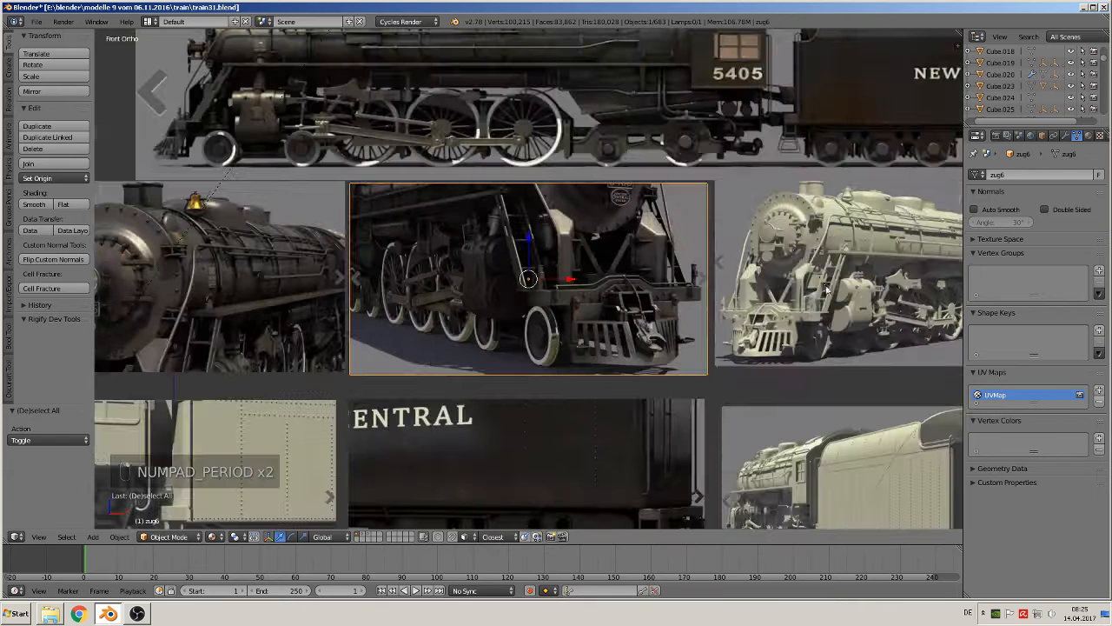
shift+middle_drag(823, 299, 128, 344)
scroll(297, 339, up, 3)
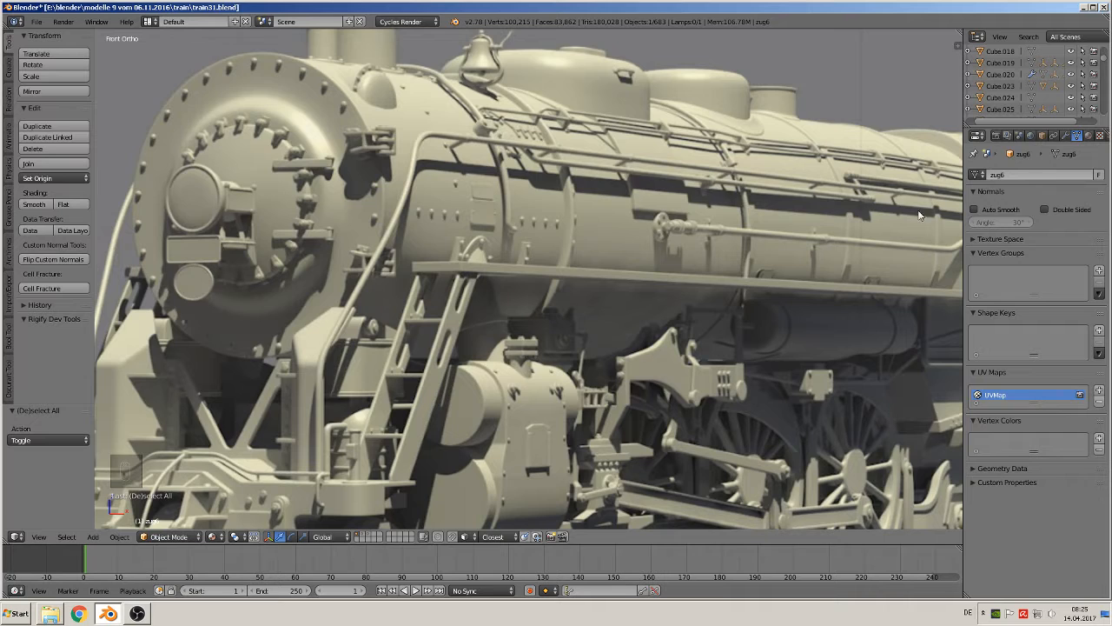
shift+middle_drag(921, 215, 659, 245)
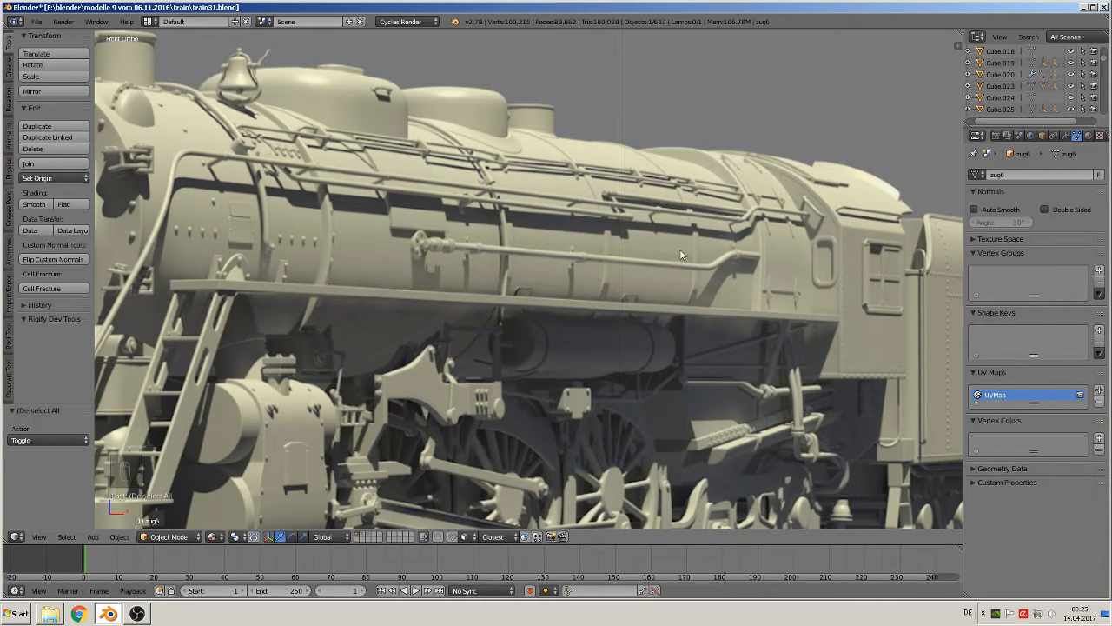
scroll(643, 250, up, 2)
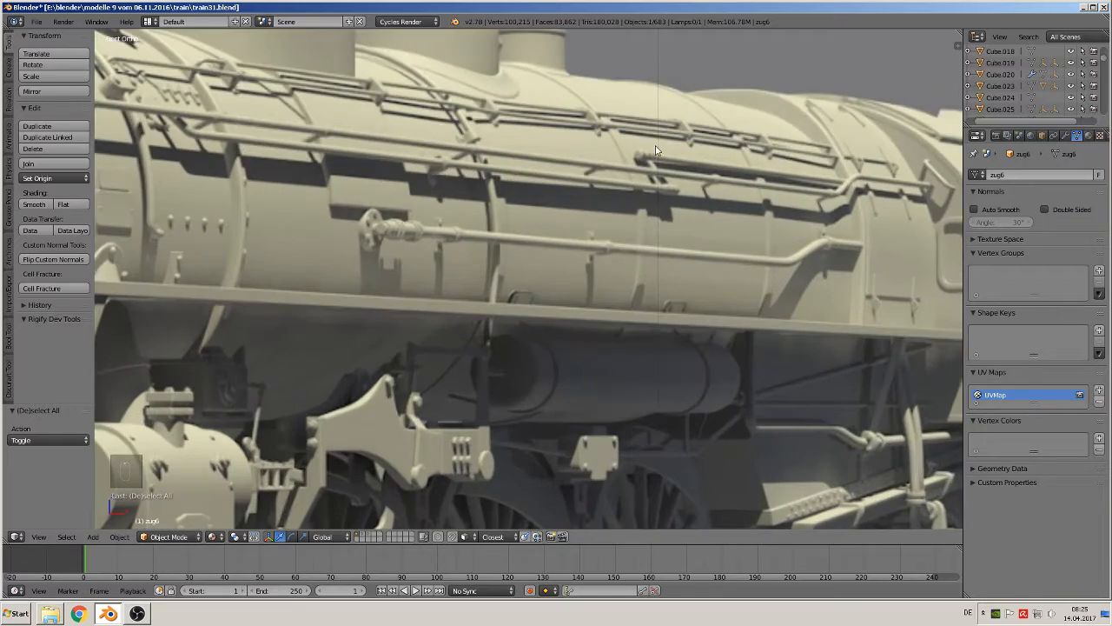
scroll(661, 205, down, 10)
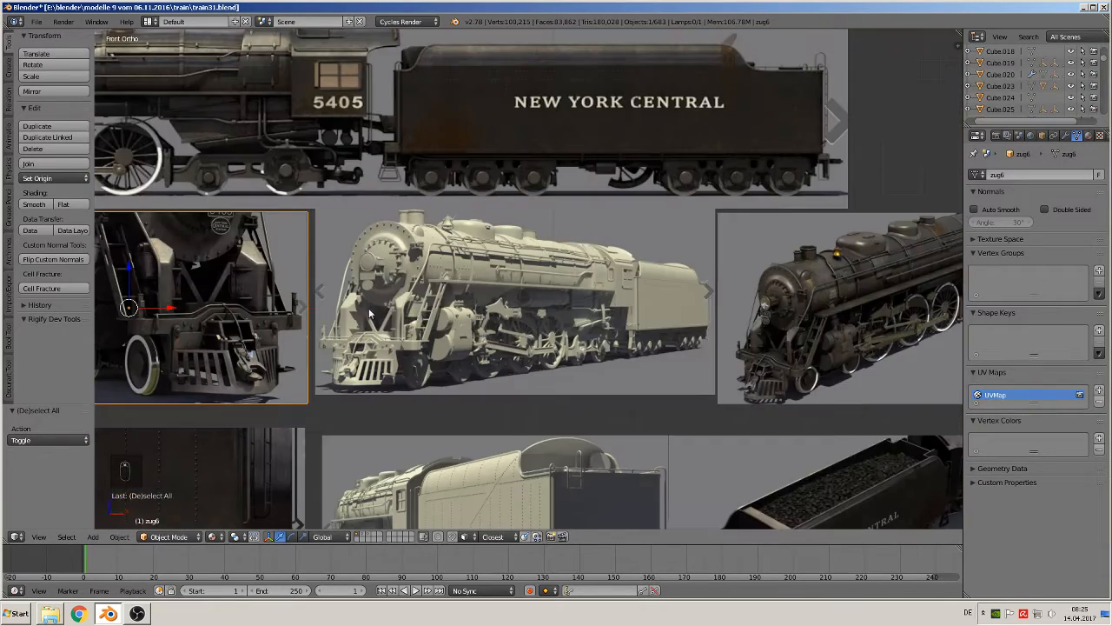
- Place the 3D cursor on the boiler side just below the rail's rear bend, ahead of the cab
shift+middle_drag(371, 308, 524, 128)
shift+middle_drag(326, 164, 527, 184)
scroll(525, 164, up, 3)
shift+middle_drag(427, 158, 583, 206)
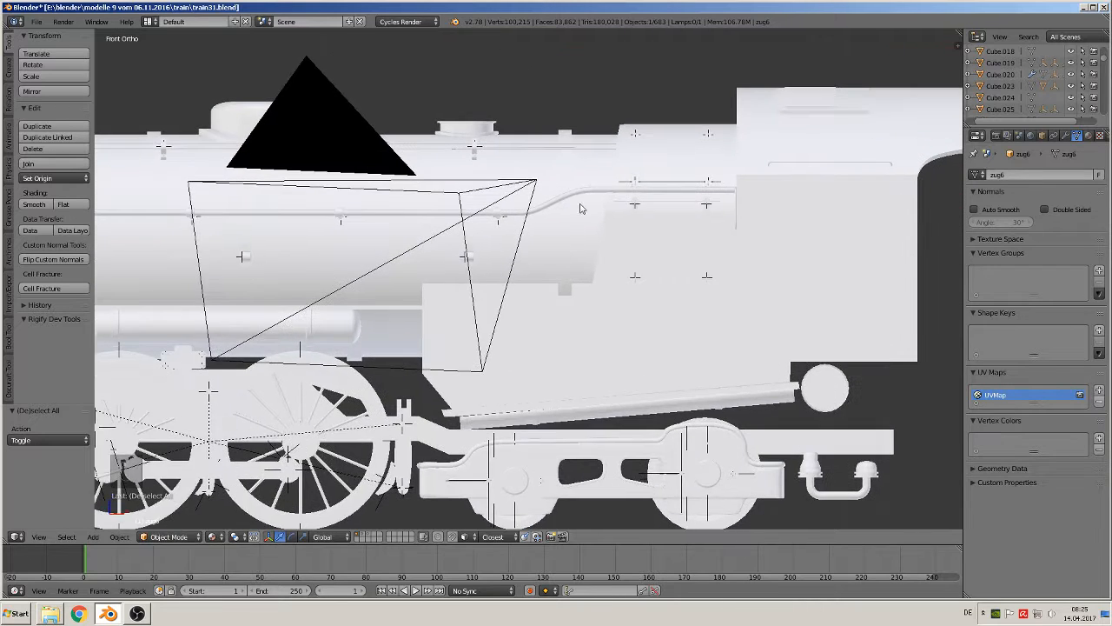
scroll(641, 186, up, 3)
click(639, 185)
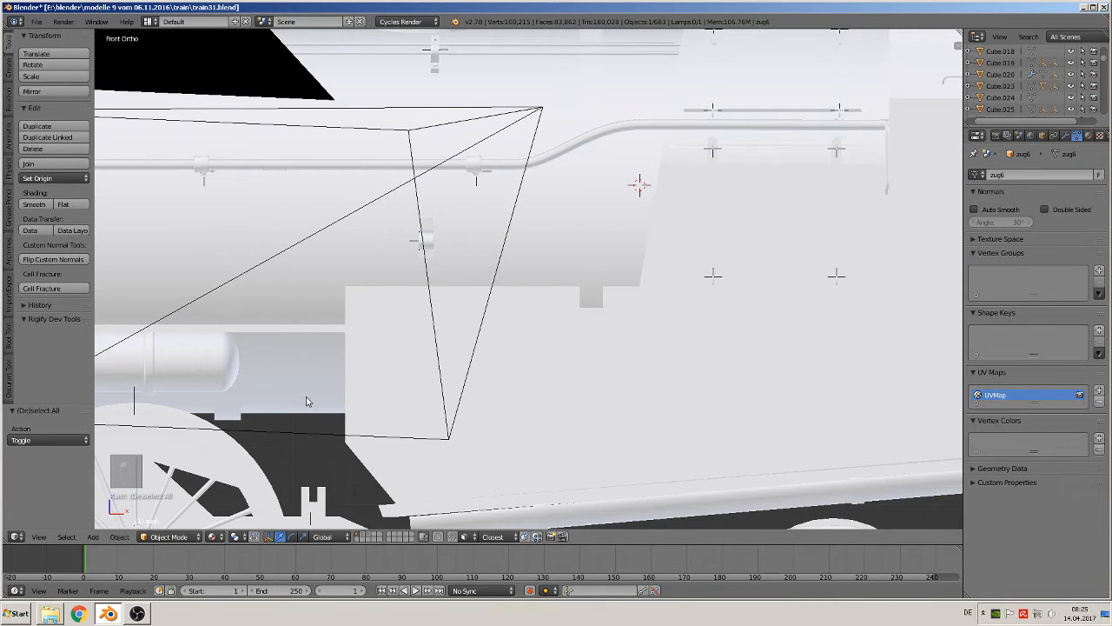
- Add a mesh cylinder at the 3D cursor with 24 vertices
click(92, 536)
mouse_move(107, 523)
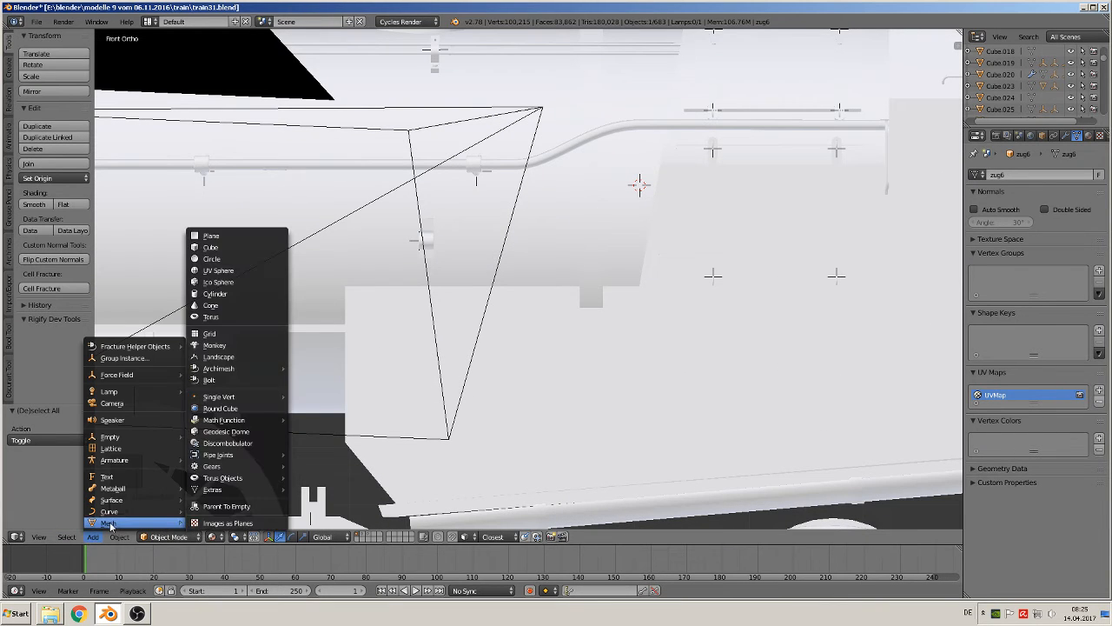
click(231, 294)
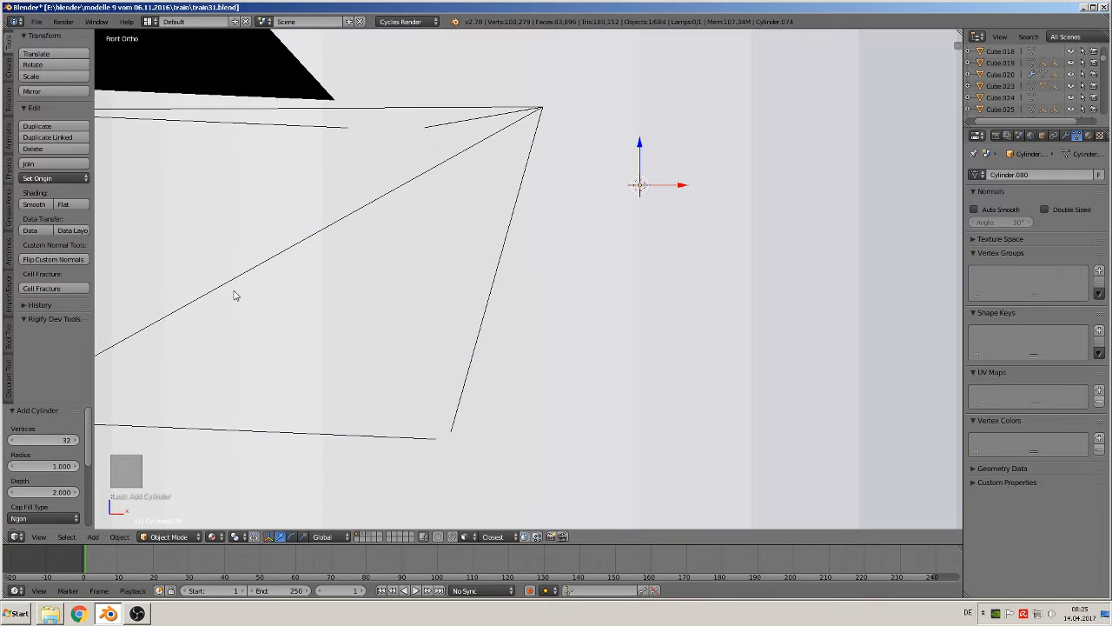
click(59, 439)
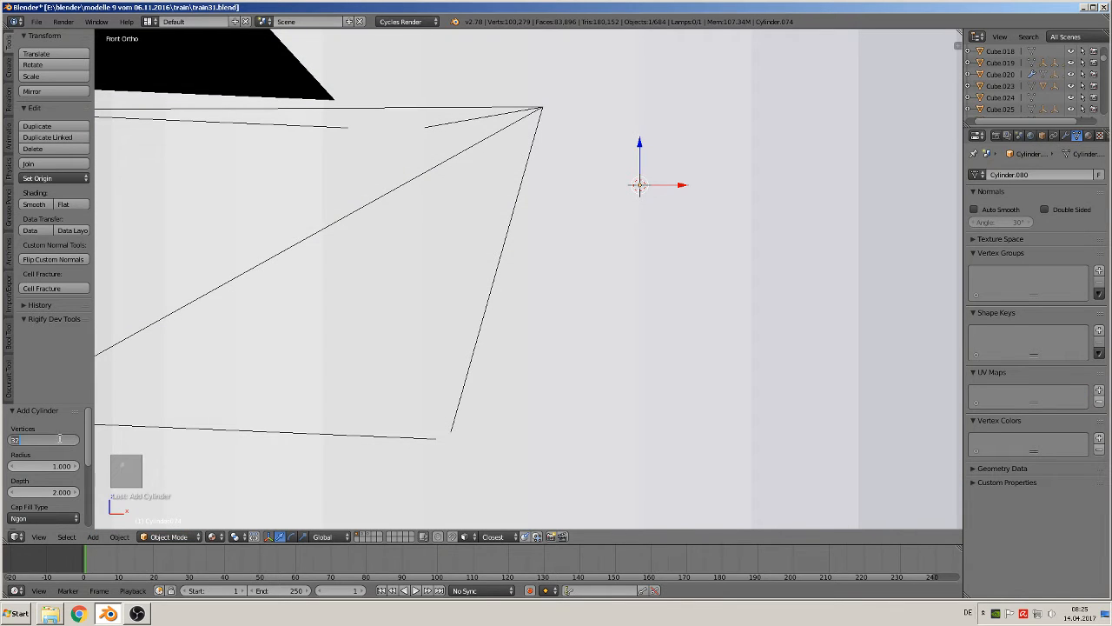
text(24)
key(Return)
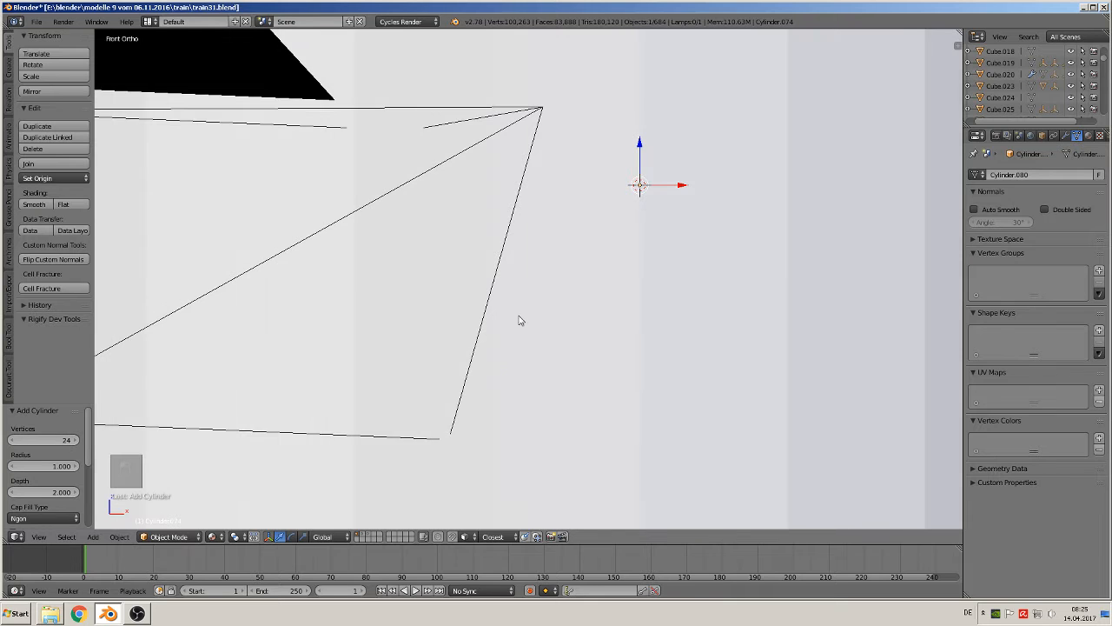
- Scale the new cylinder uniformly by about 0.037
scroll(518, 321, down, 6)
key(s)
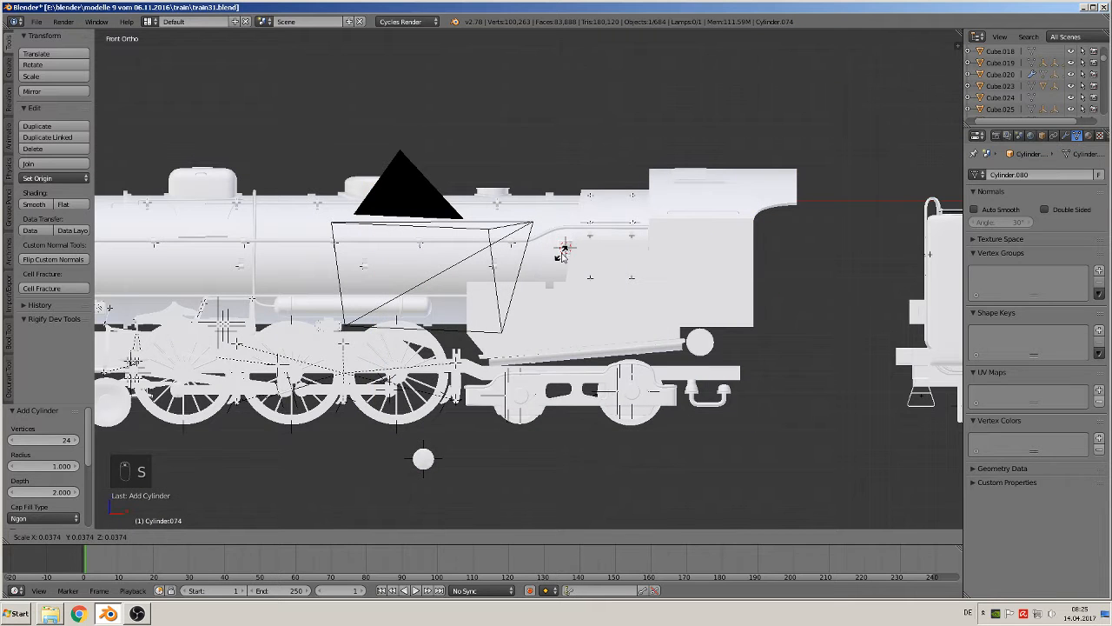
click(563, 252)
- Rotate the cylinder 90° about the Y axis and scale it uniformly by a further 0.237
scroll(567, 252, up, 5)
text(ry)
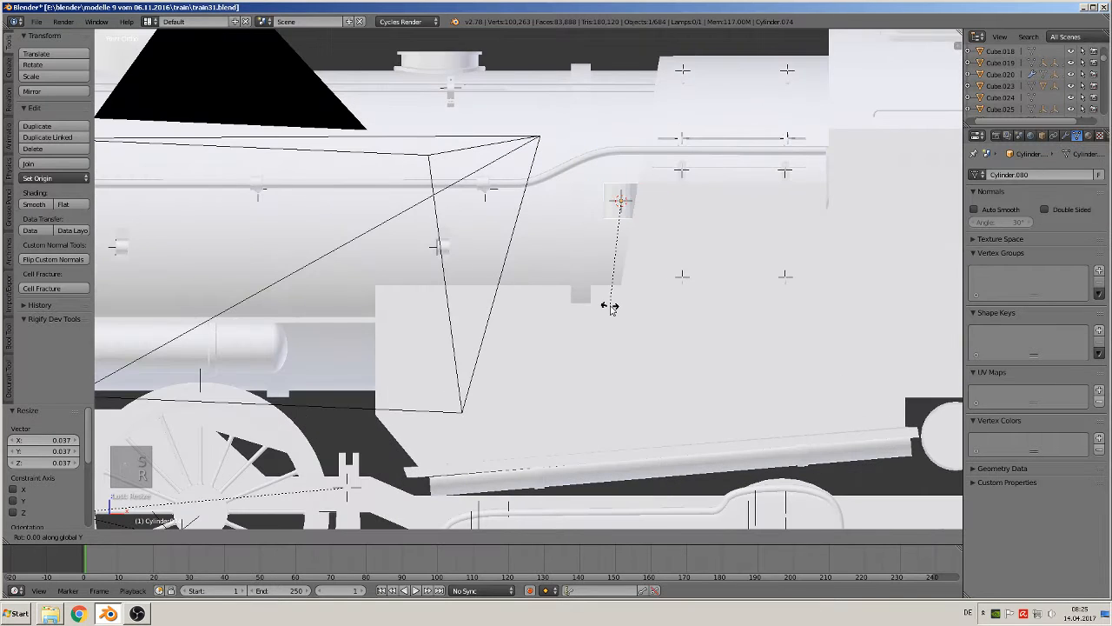
text(90)
click(611, 309)
key(s)
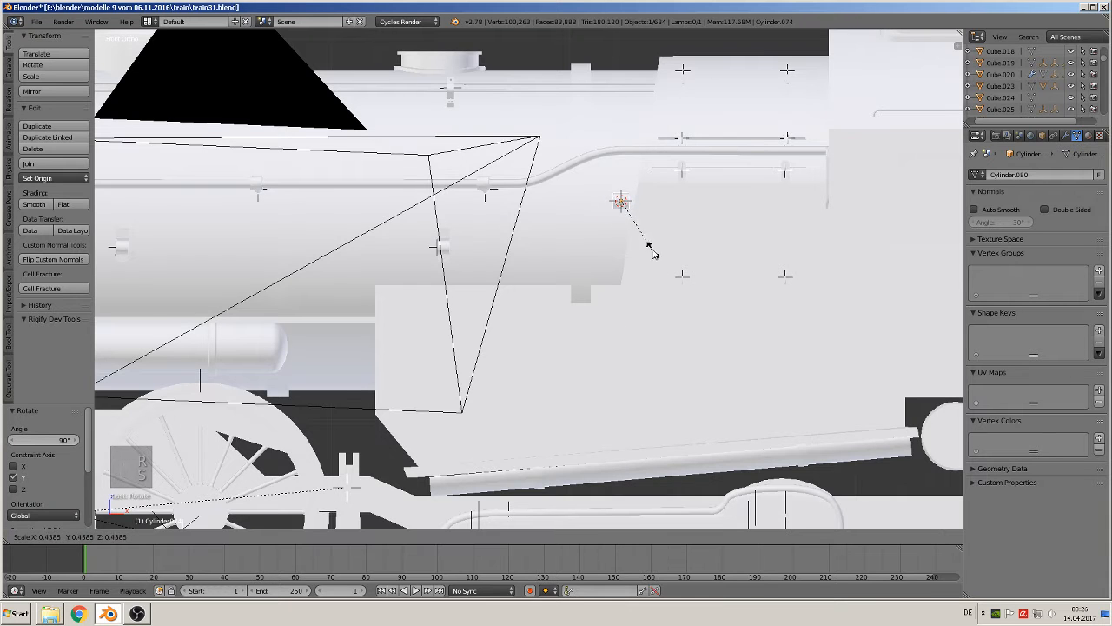
click(650, 218)
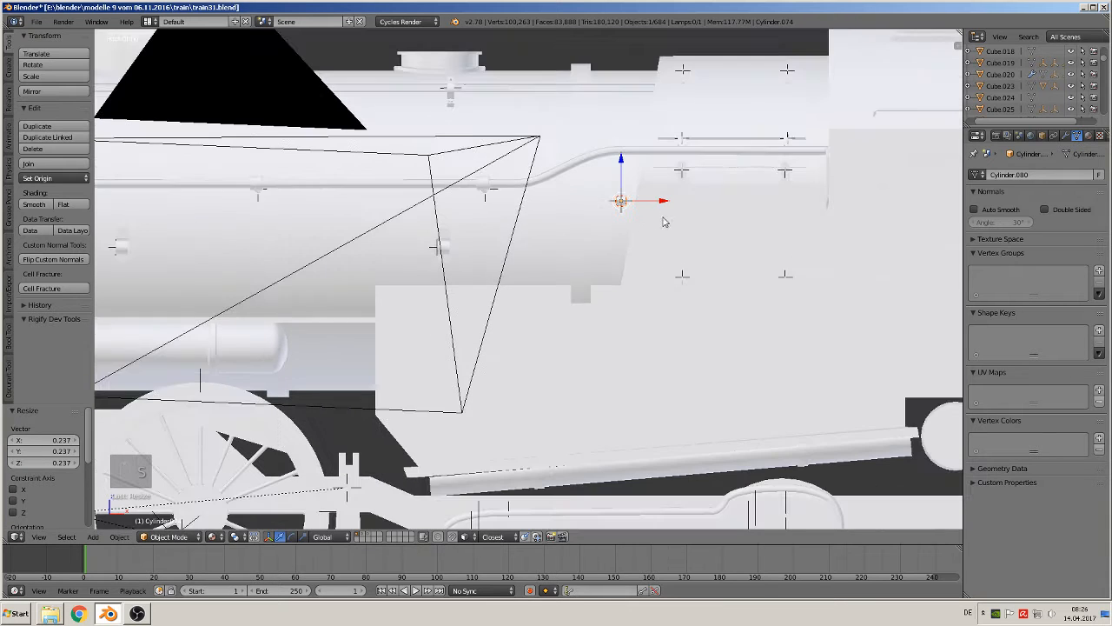
- Move the cylinder up by 0.096 along Z and about 0.048 along X, bringing it to the rear rail bend
key(g)
key(z)
click(619, 165)
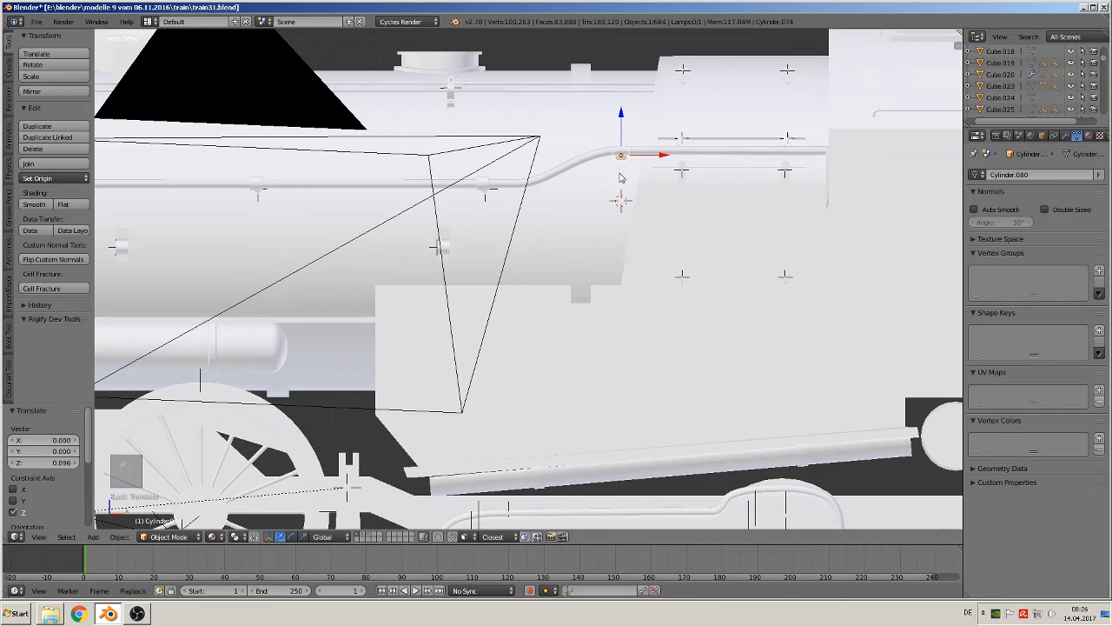
scroll(652, 226, up, 3)
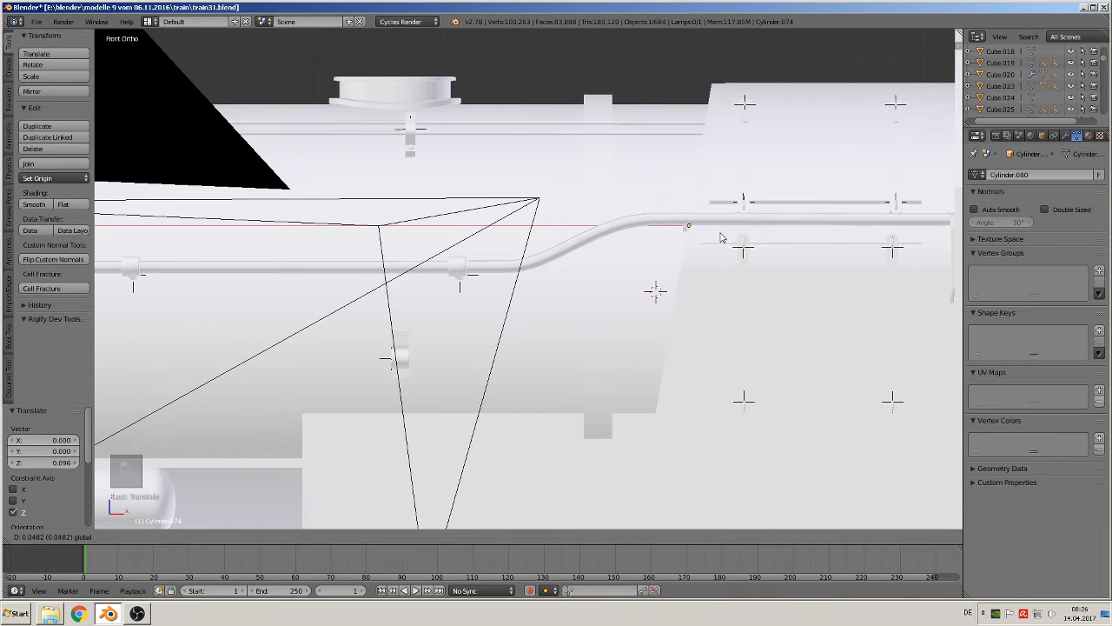
- Lengthen the cylinder into a pipe by moving its front end edge loop -0.736 along X
key(Tab)
right_click(686, 226)
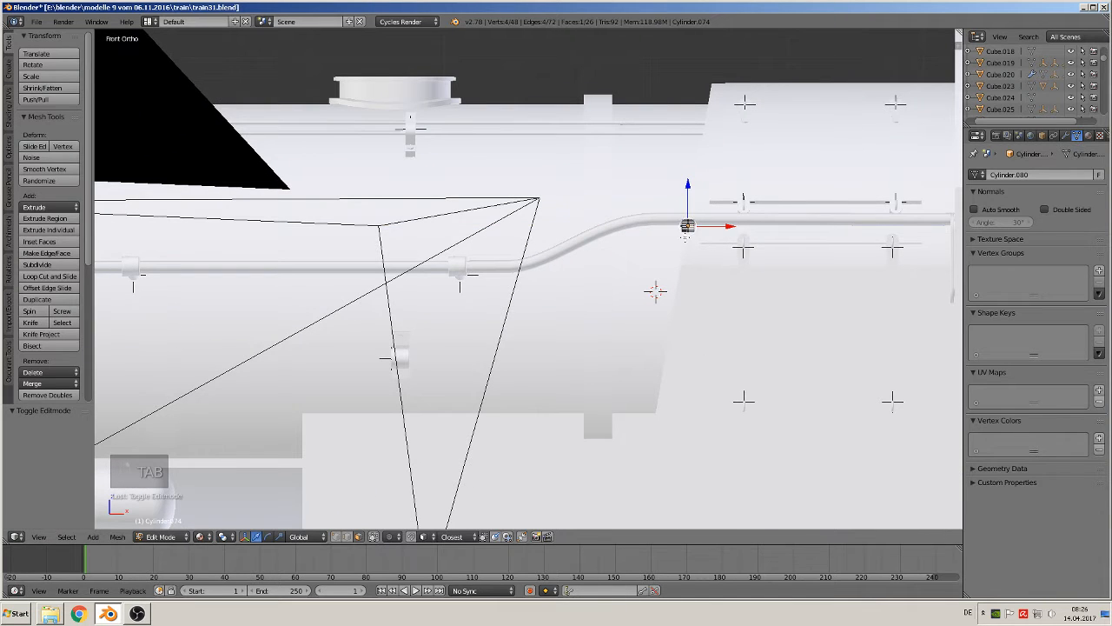
scroll(682, 275, up, 8)
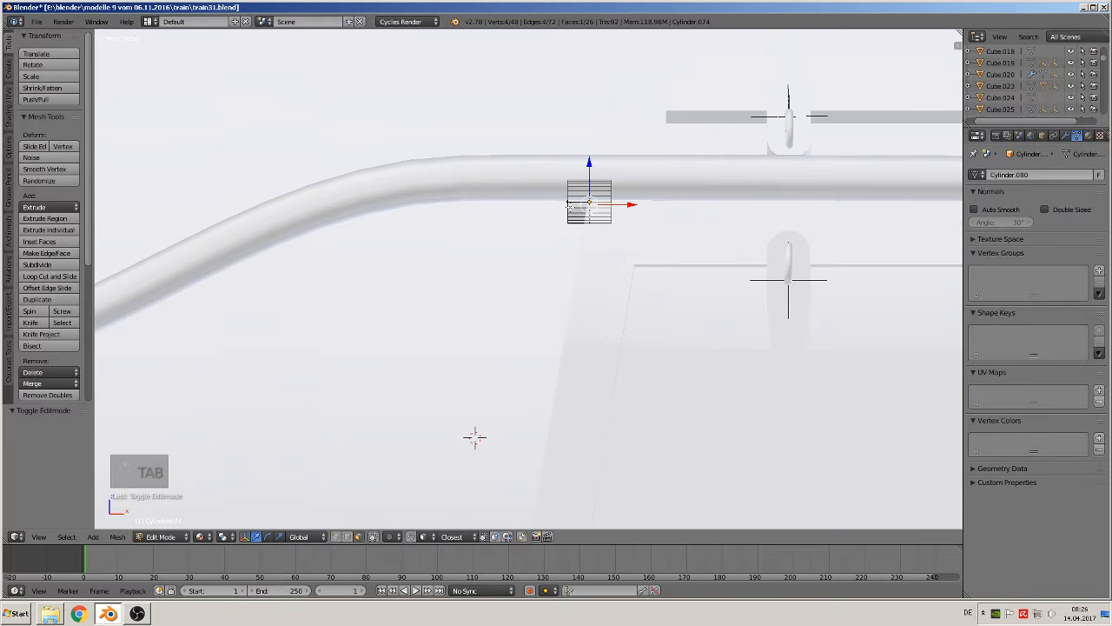
alt+right_click(569, 200)
scroll(569, 200, down, 10)
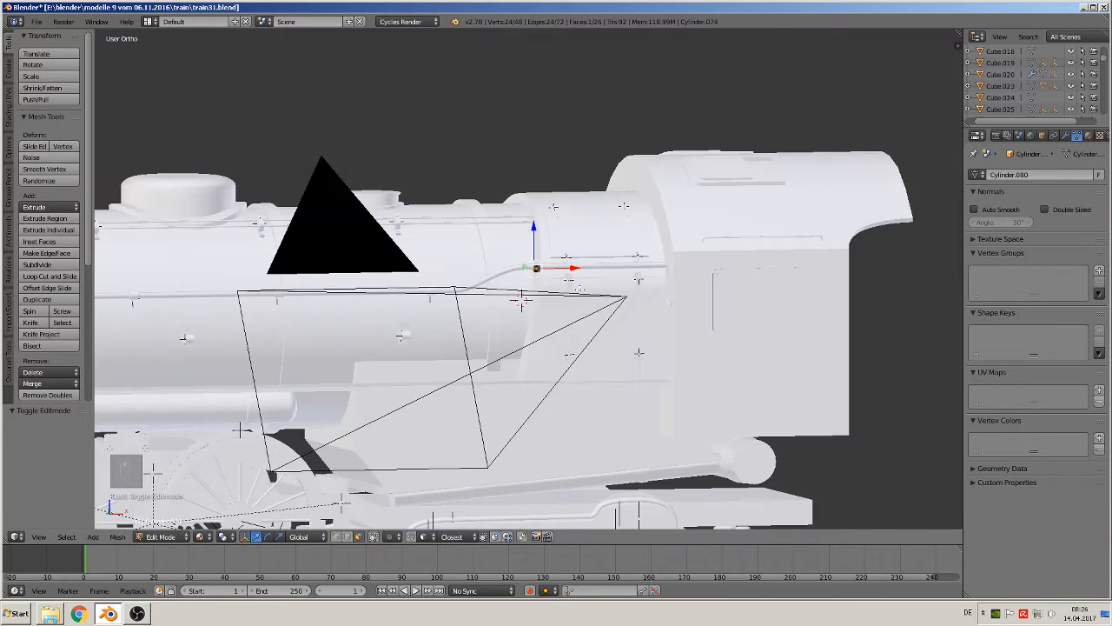
shift+middle_drag(570, 200, 699, 180)
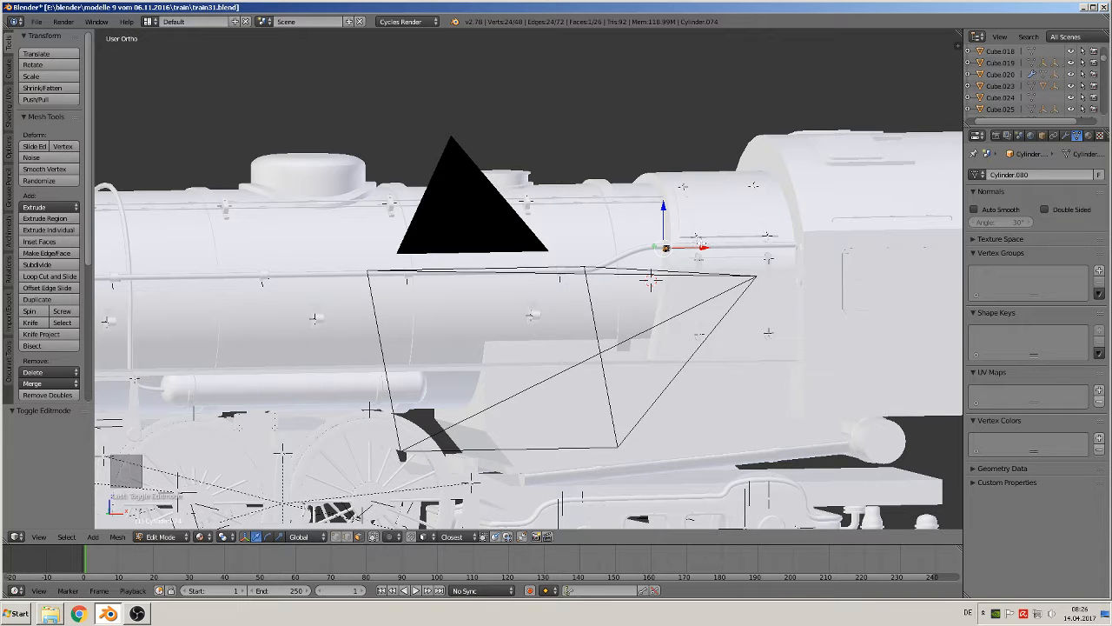
drag(701, 247, 466, 249)
- Add two closely spaced edge loops around the pipe near its front end with Loop Cut and Slide
scroll(426, 261, up, 6)
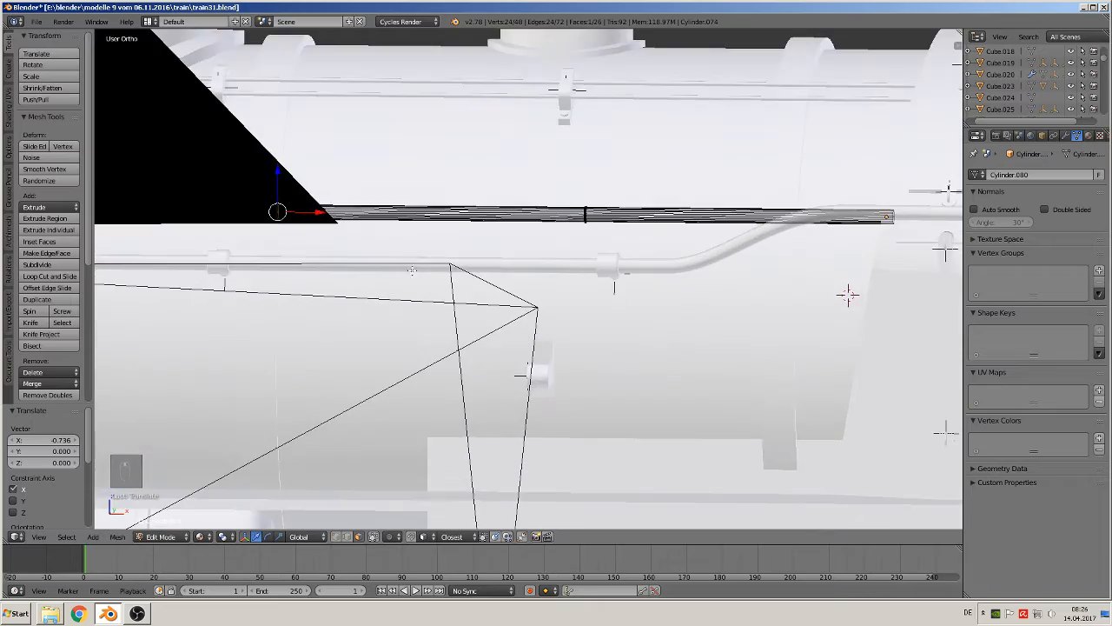
shift+middle_drag(412, 270, 547, 264)
shift+middle_drag(604, 243, 562, 277)
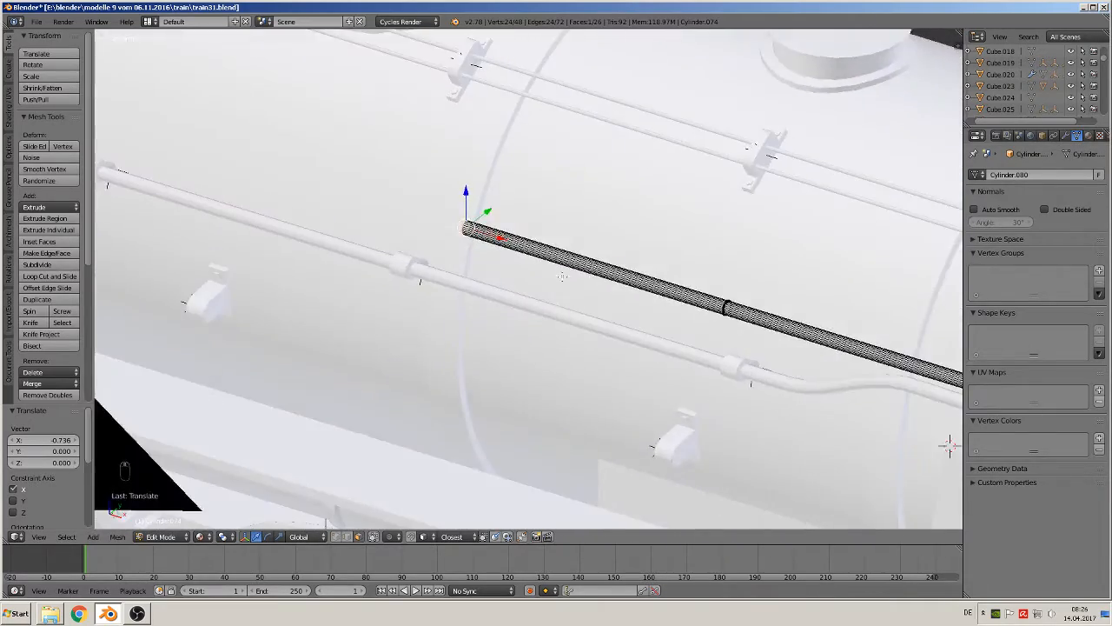
scroll(562, 277, up, 3)
scroll(437, 217, up, 2)
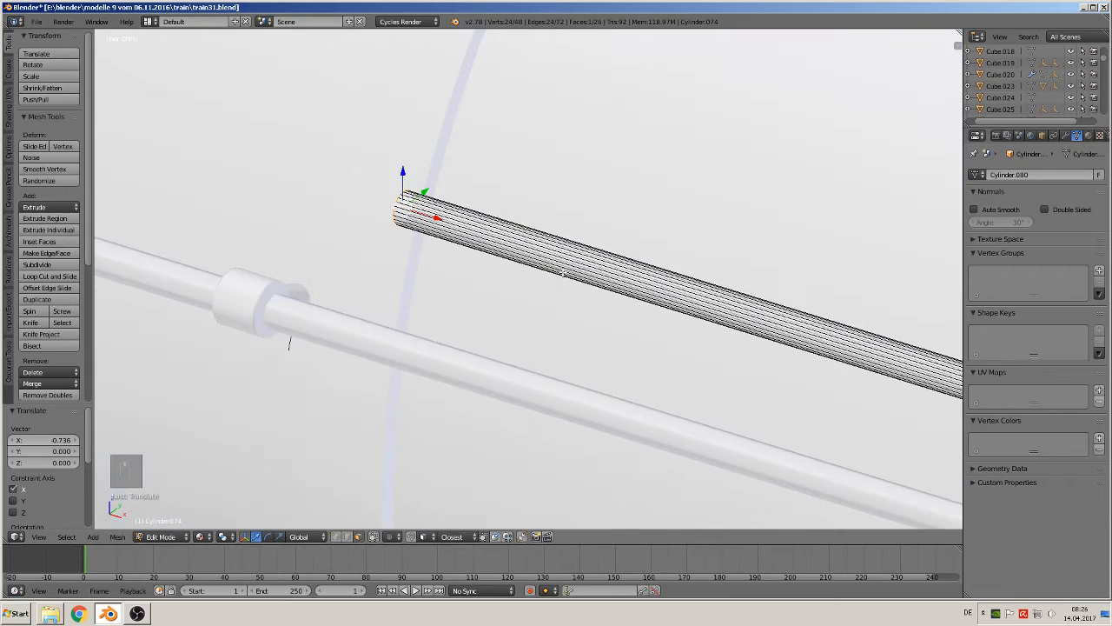
key(ctrl+r)
click(611, 250)
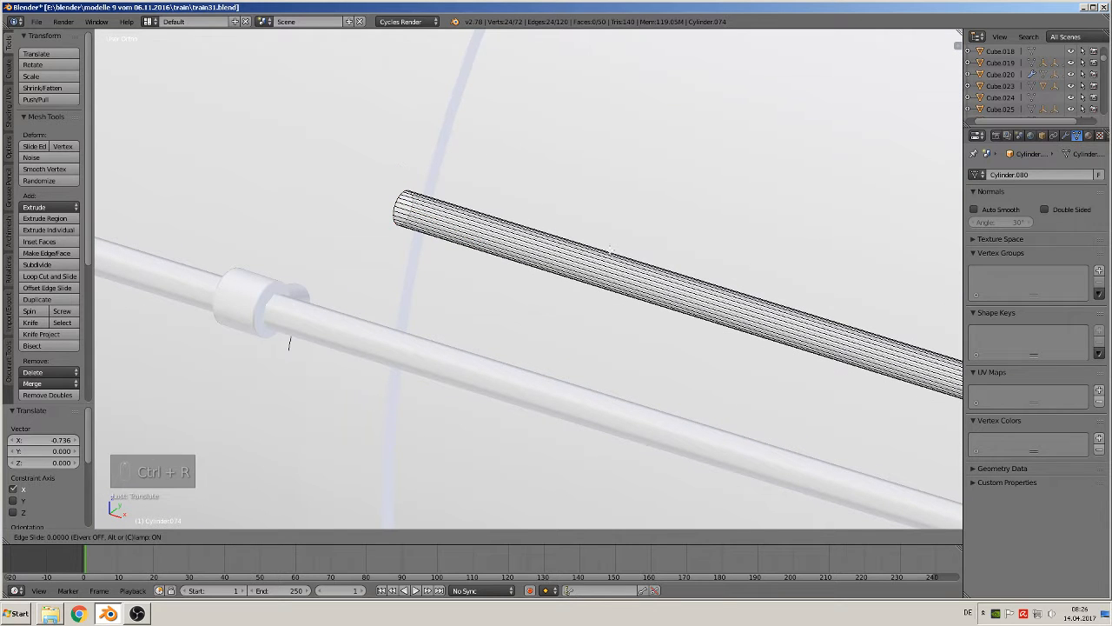
click(849, 75)
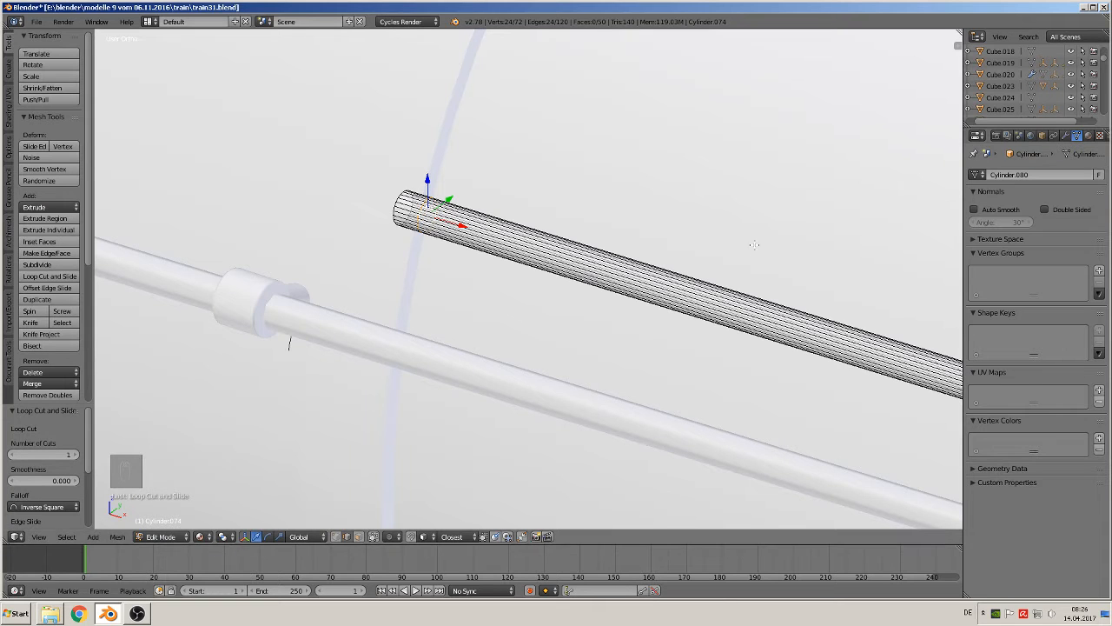
key(ctrl+r)
click(758, 285)
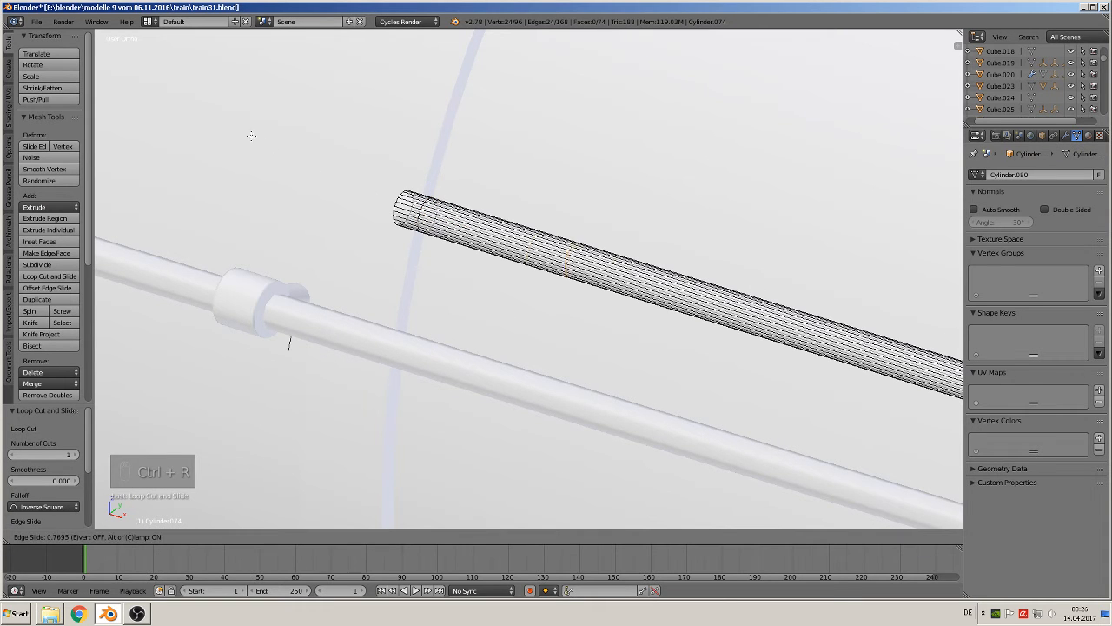
click(136, 64)
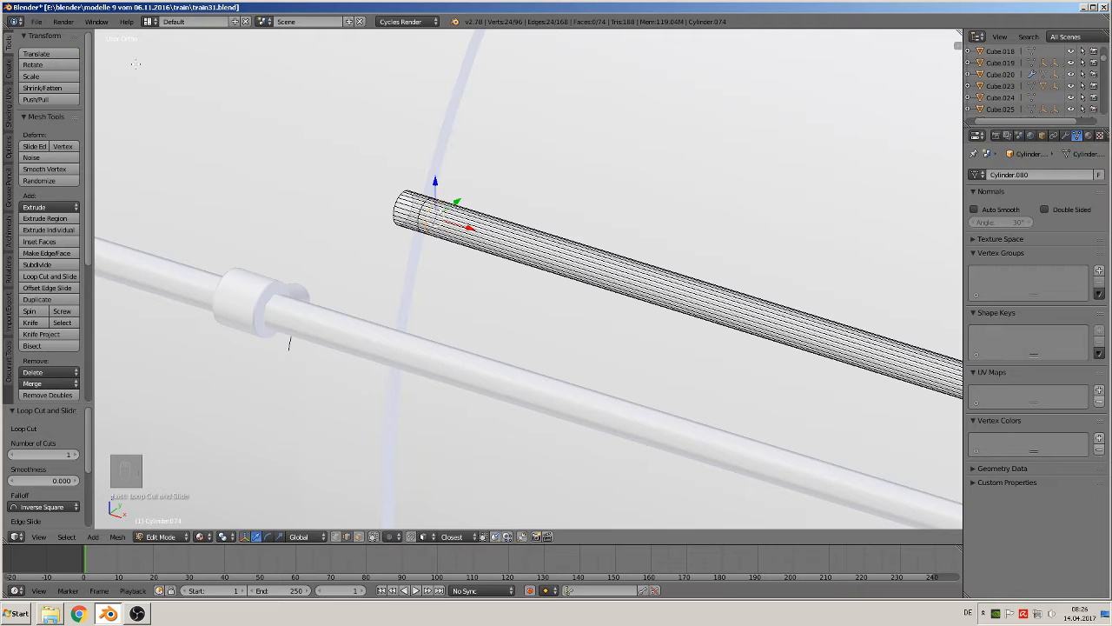
- Add a second pair of closely spaced edge loops around the pipe, a short distance behind the first pair
key(ctrl+r)
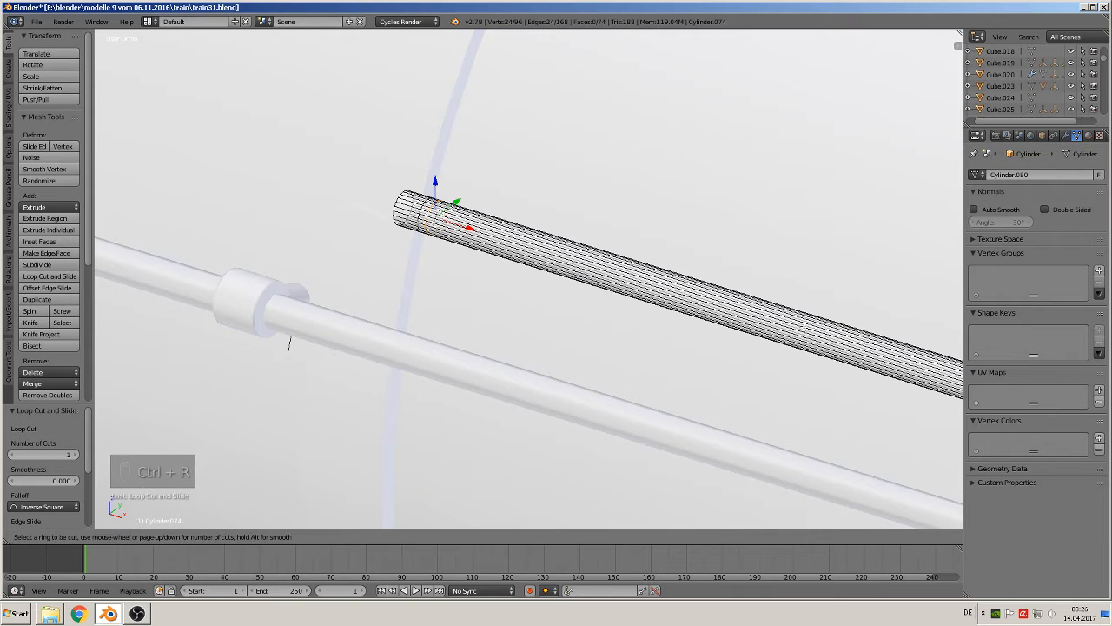
click(756, 310)
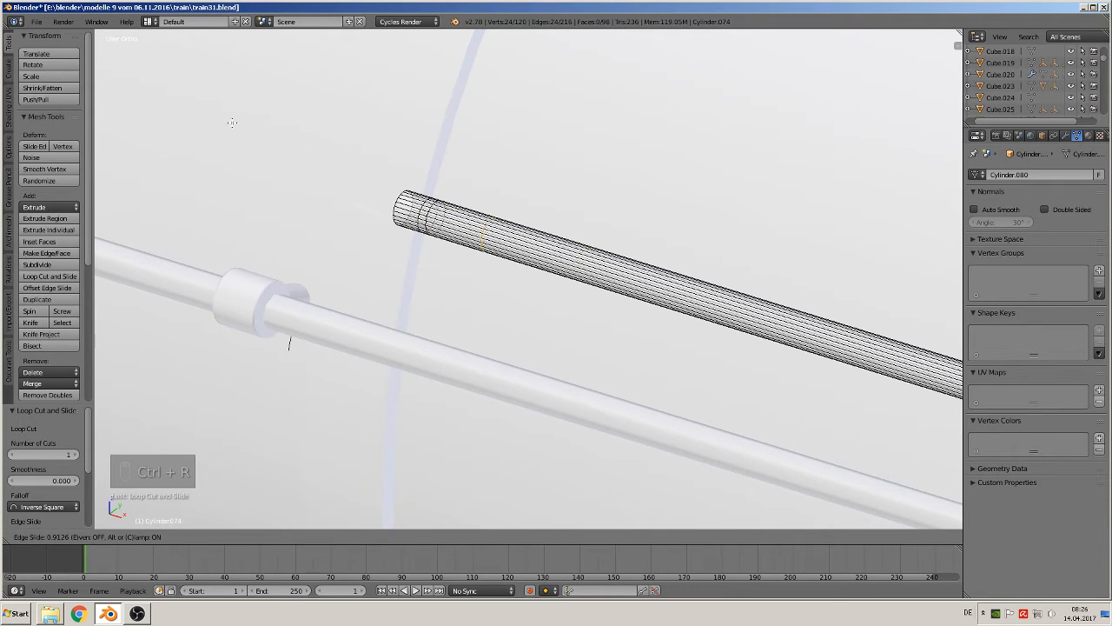
click(218, 113)
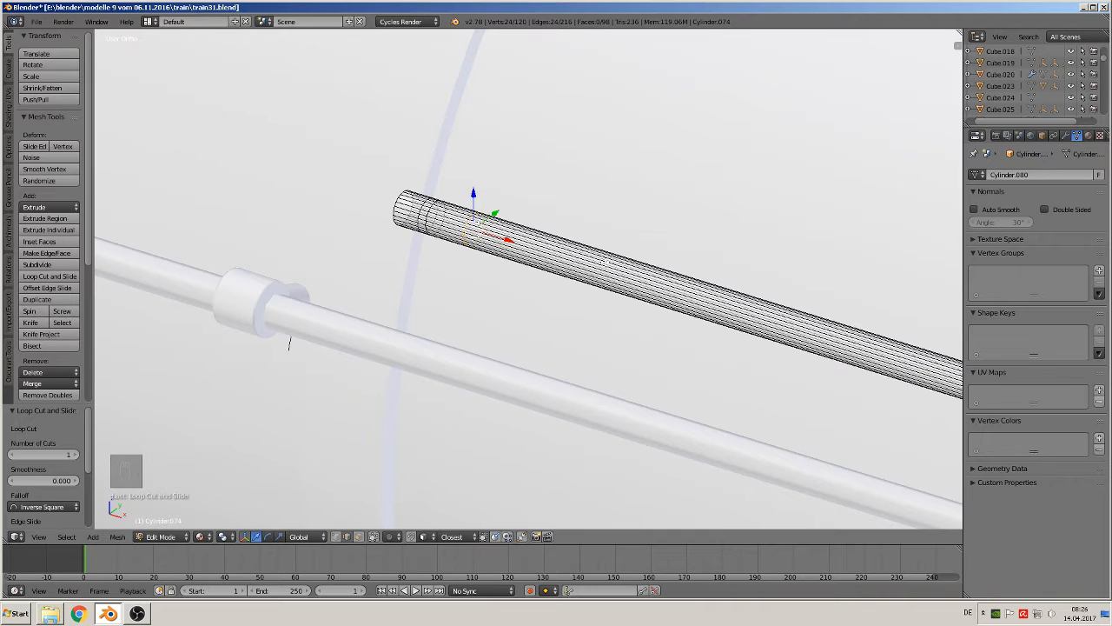
key(ctrl+r)
click(579, 254)
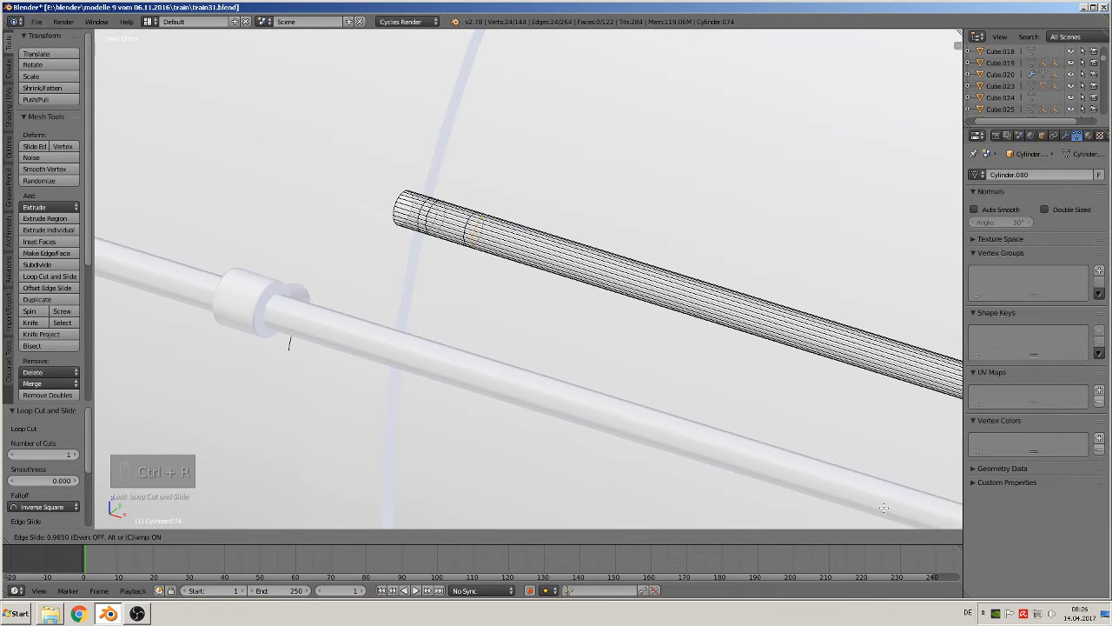
click(885, 510)
- Extrude the two narrow face rings between the paired loops and scale them by 1.103 into raised collars
scroll(737, 488, up, 3)
scroll(737, 488, up, 4)
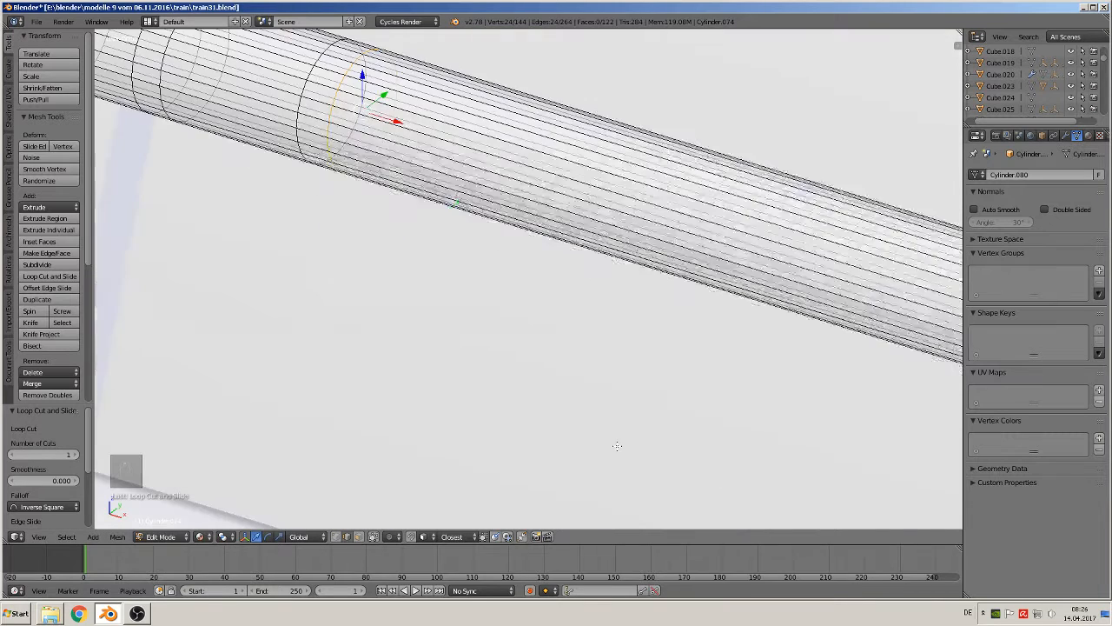
shift+middle_drag(618, 447, 852, 134)
scroll(844, 138, up, 2)
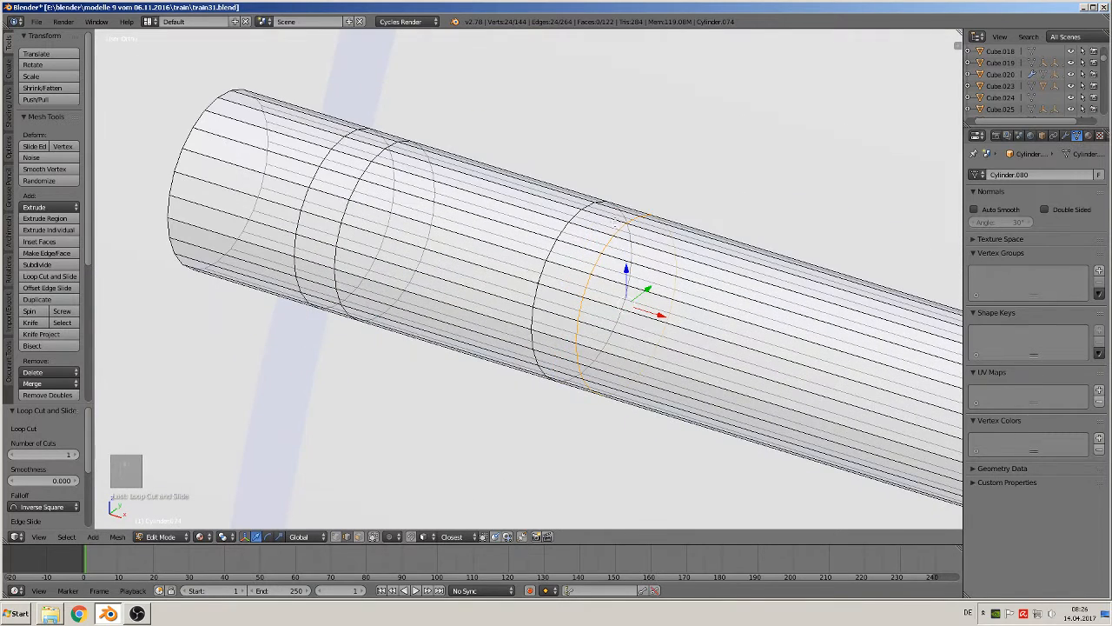
click(368, 537)
key(a)
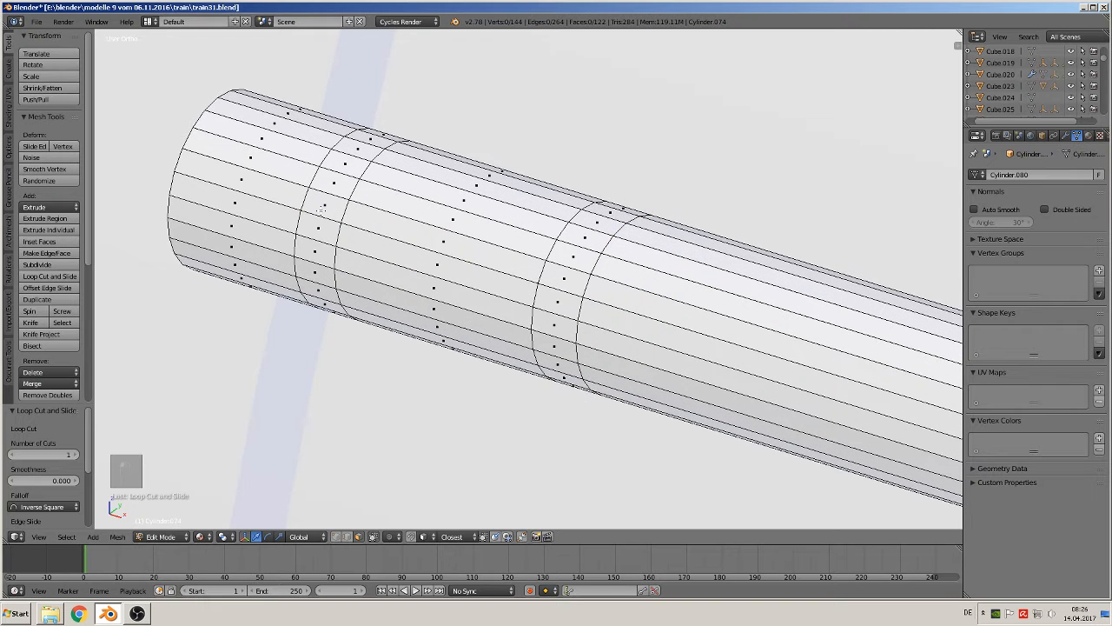
alt+right_click(321, 210)
alt+shift+right_click(563, 294)
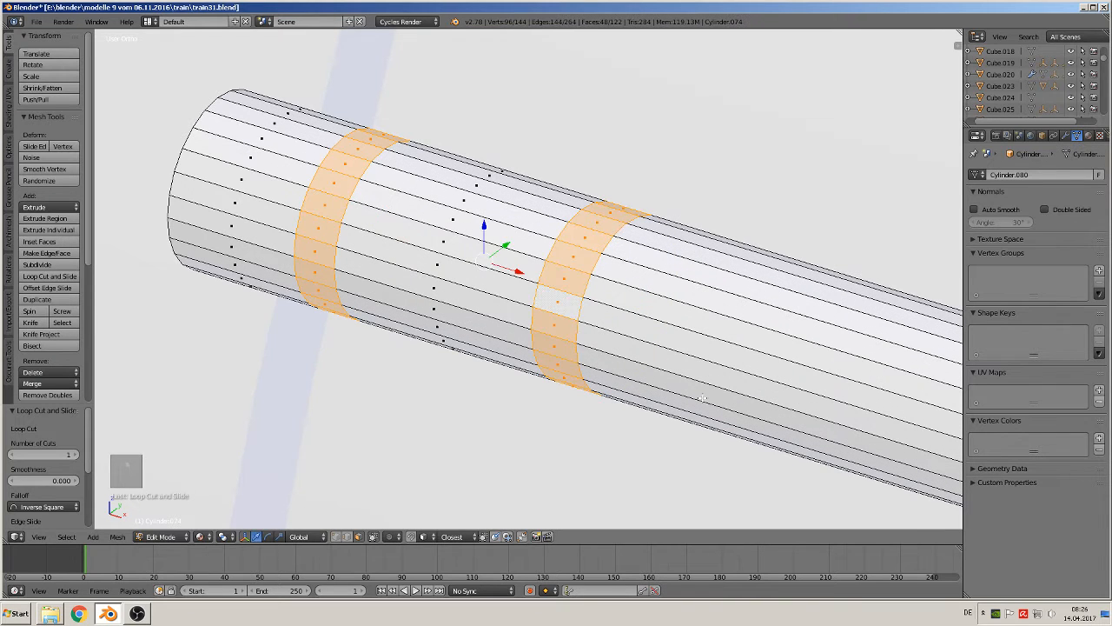
key(e)
key(s)
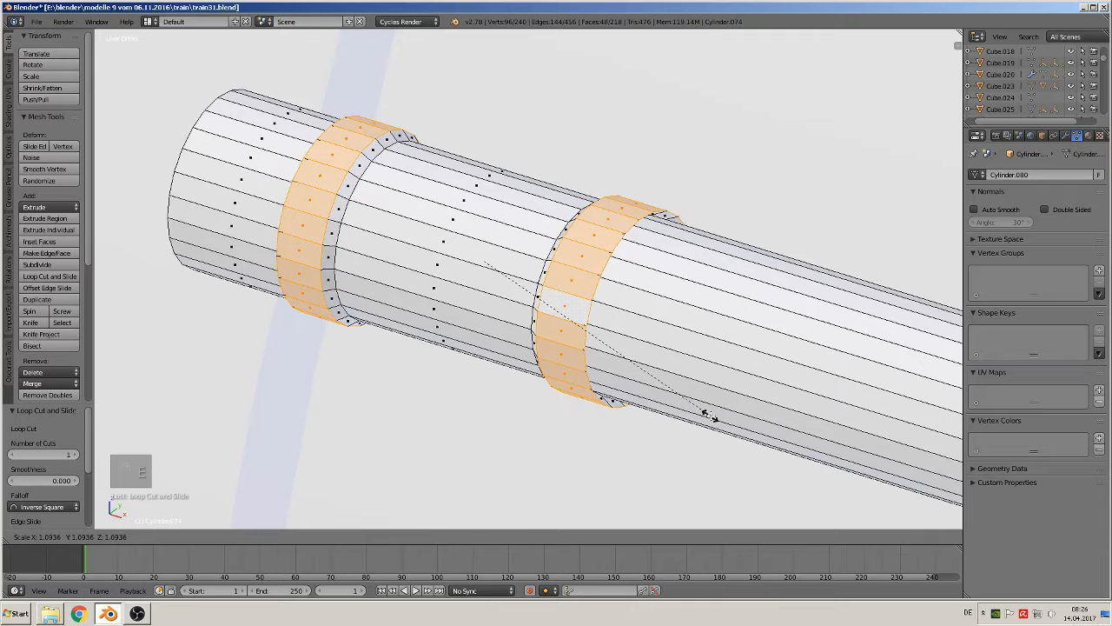
click(711, 417)
- Scale the raised collar faces inward along X to straighten the collars' slanted side walls
middle_drag(711, 415, 775, 412)
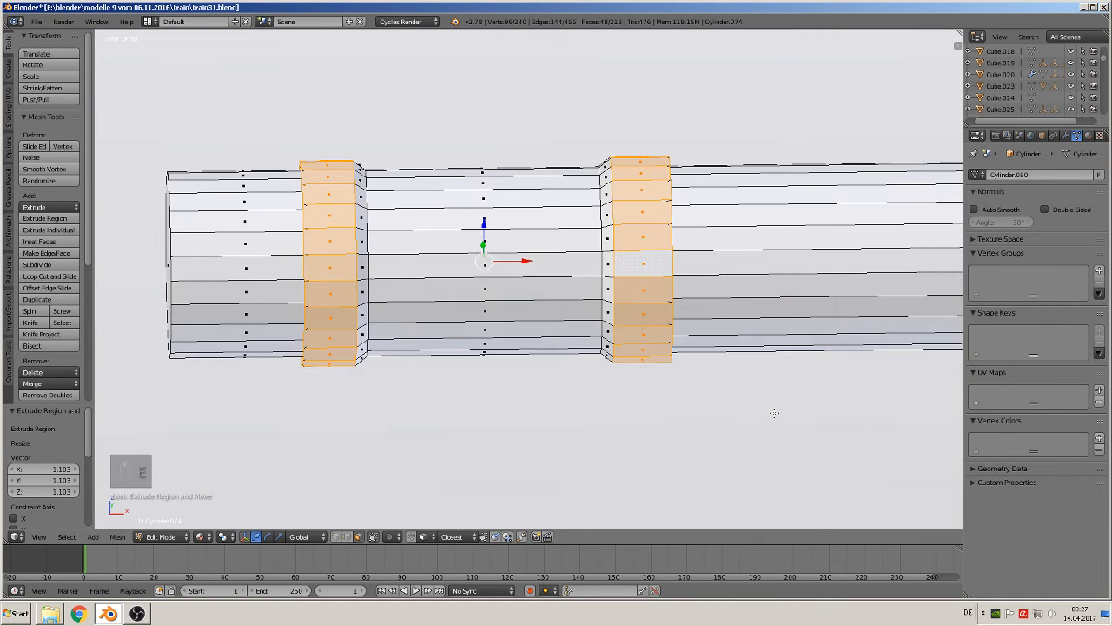
key(s)
key(x)
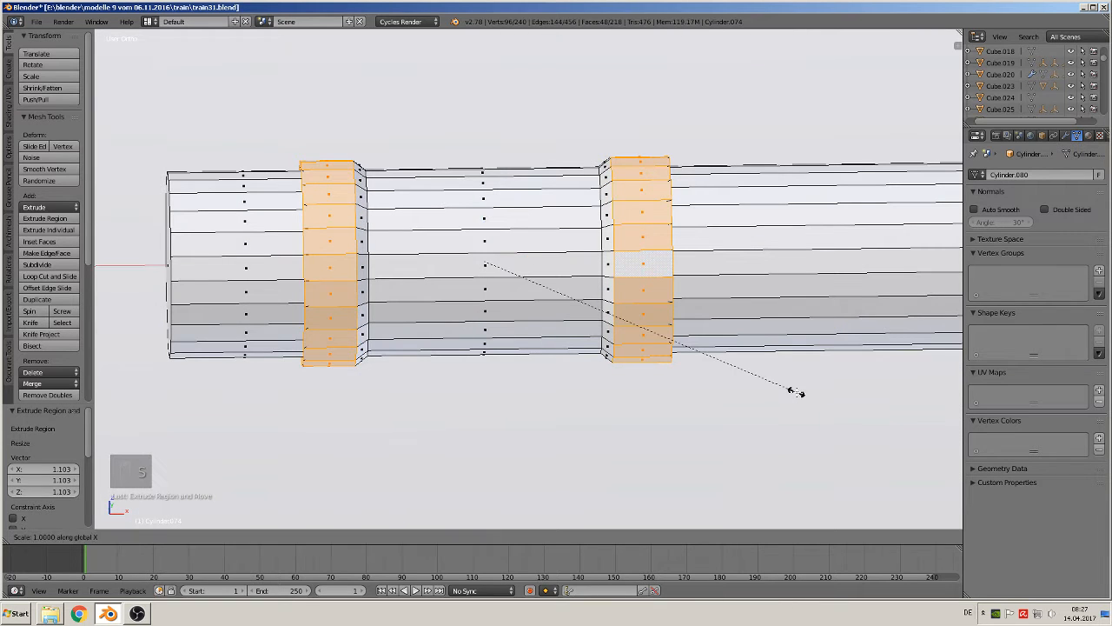
click(765, 386)
- Apply smooth shading to the whole pipe
middle_drag(765, 386, 812, 403)
key(Tab)
scroll(800, 397, down, 2)
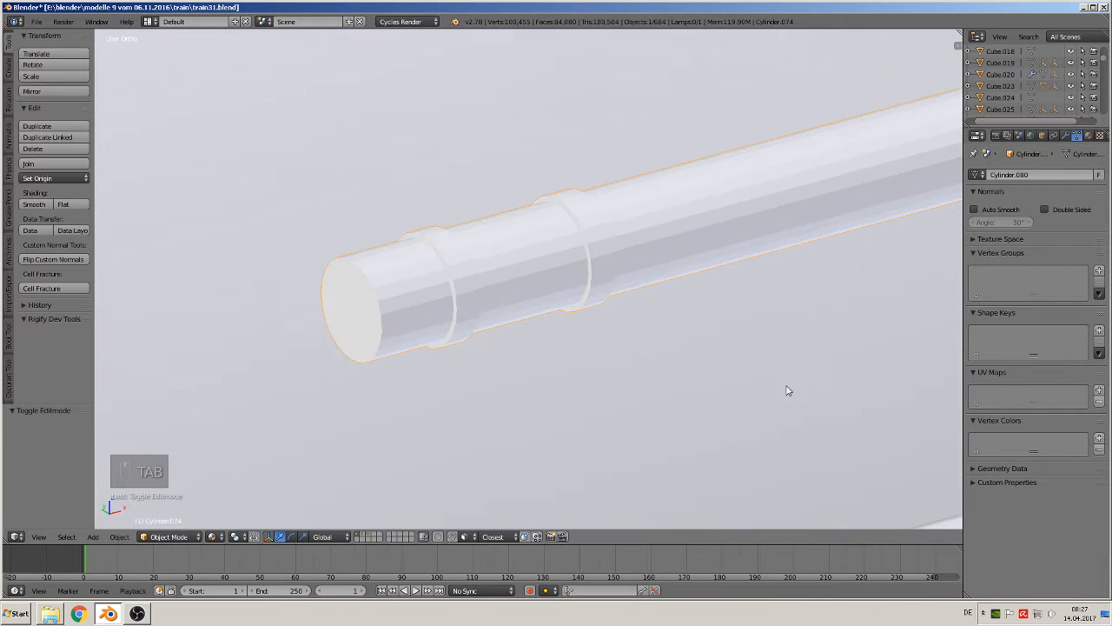
click(26, 205)
scroll(432, 321, up, 4)
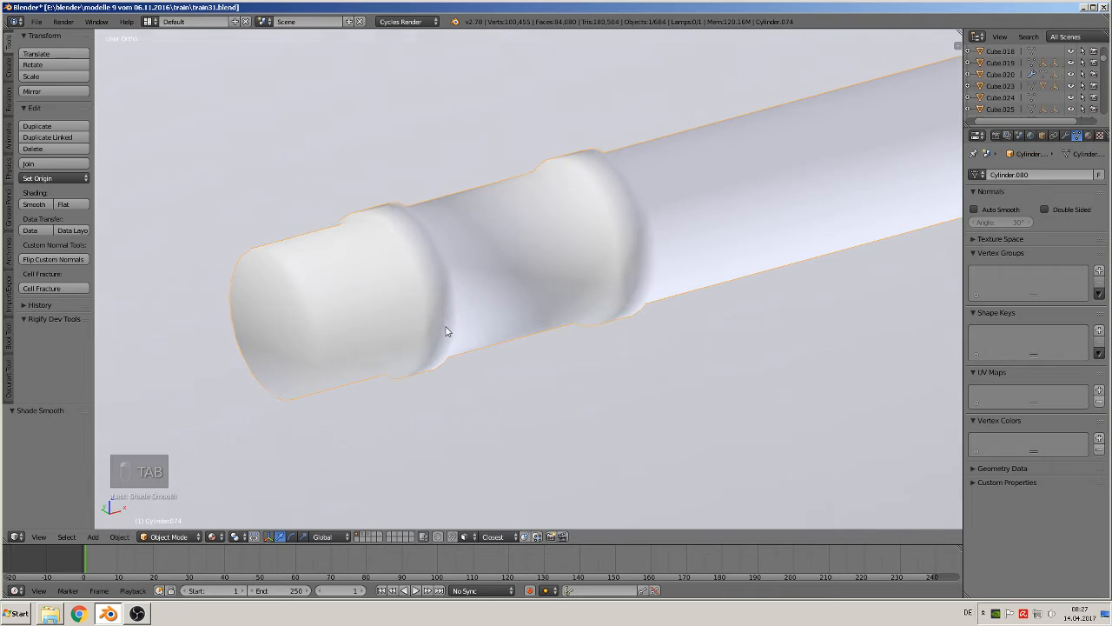
- Set the pipe's front end cap face to flat shading
key(Tab)
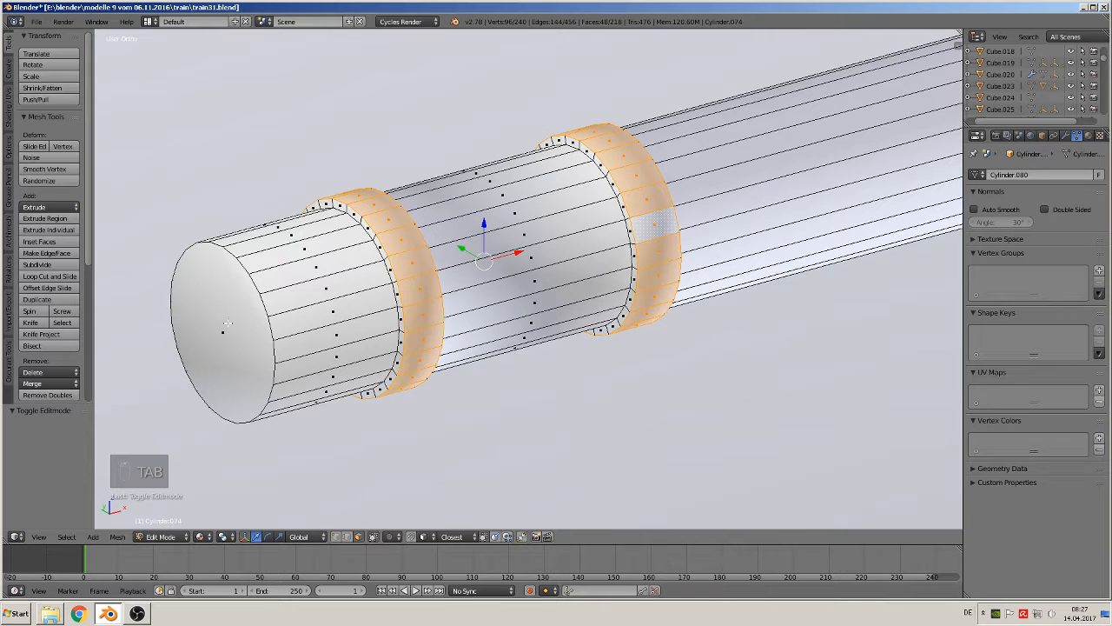
right_click(226, 323)
click(10, 104)
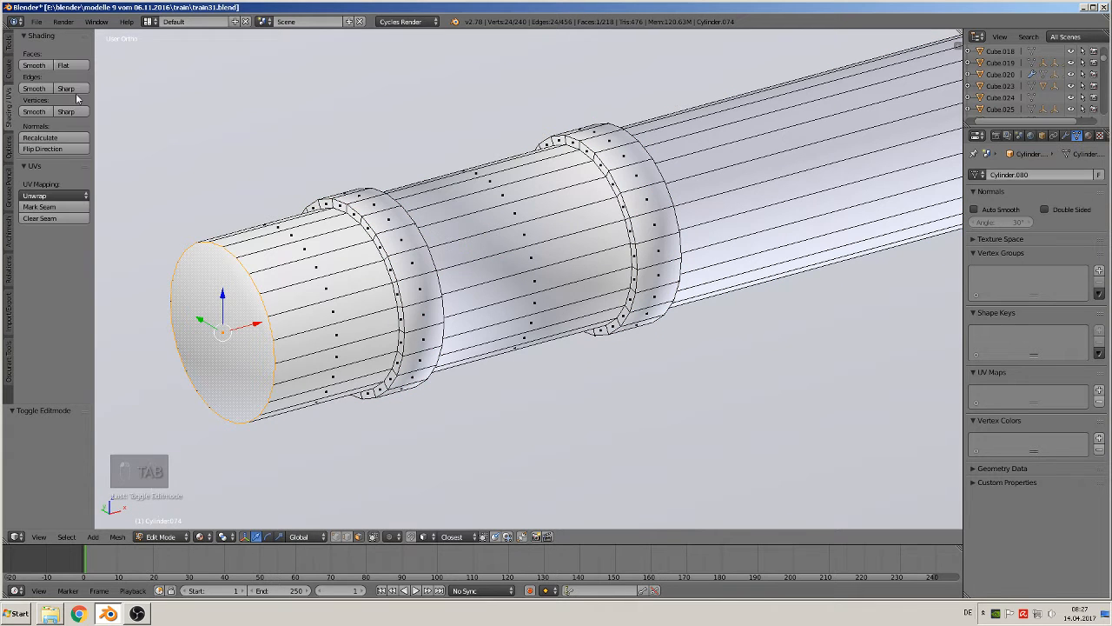
click(69, 66)
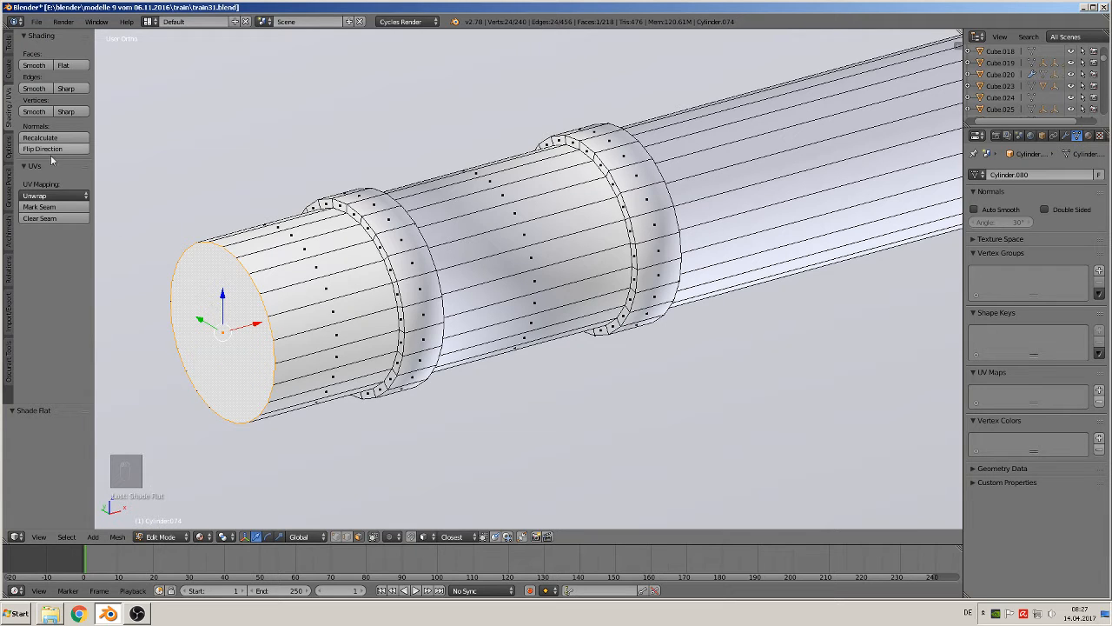
- Add supporting edge loops at the front collar's front edge, one on the pipe just ahead and one on the collar
key(ctrl+r)
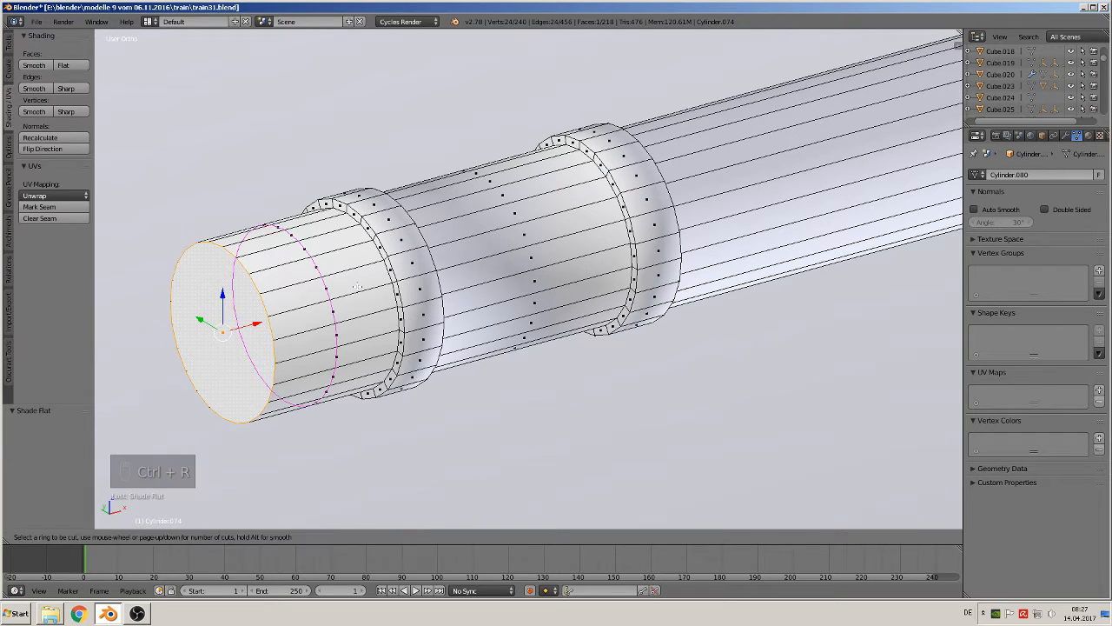
click(359, 289)
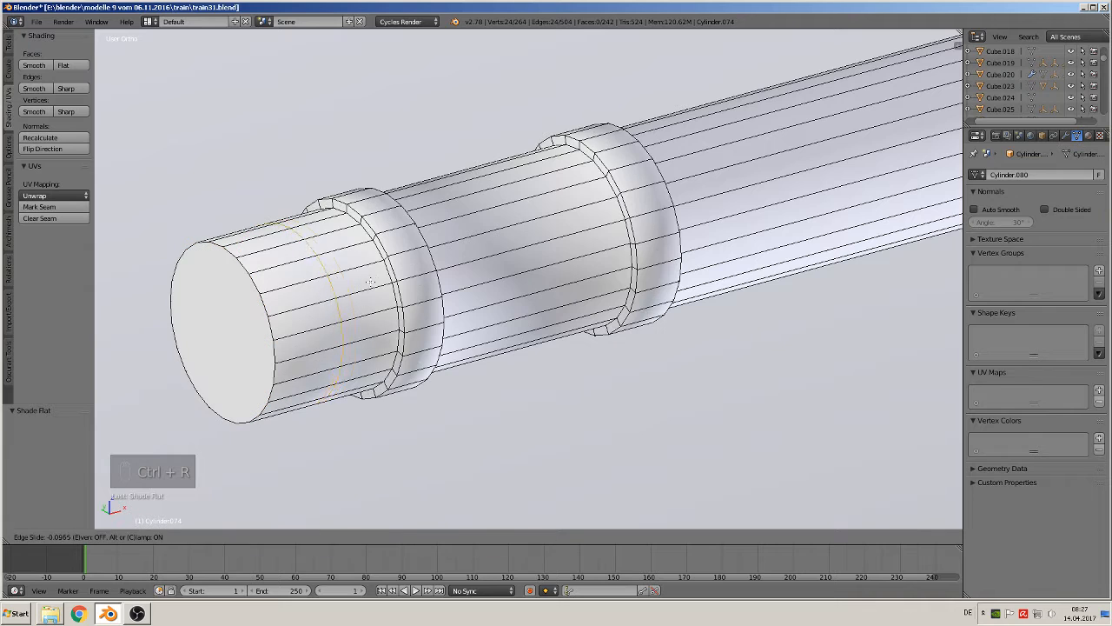
click(410, 252)
key(ctrl+r)
click(399, 261)
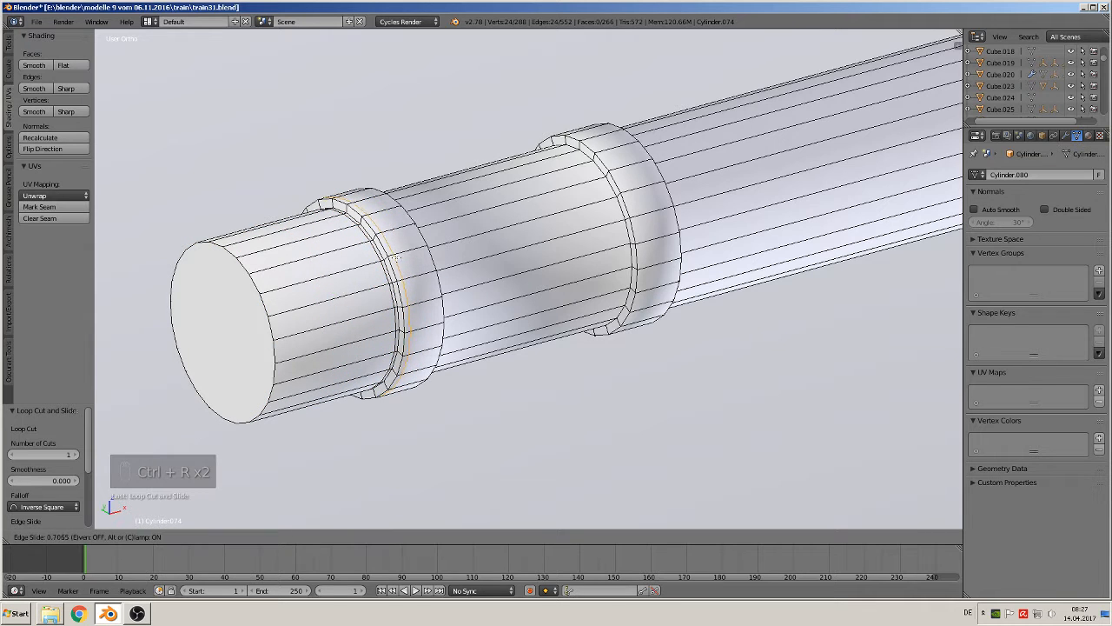
click(395, 259)
- Add supporting edge loops at the front collar's rear edge, one on the collar and one on the pipe just behind it
key(ctrl+r)
click(391, 259)
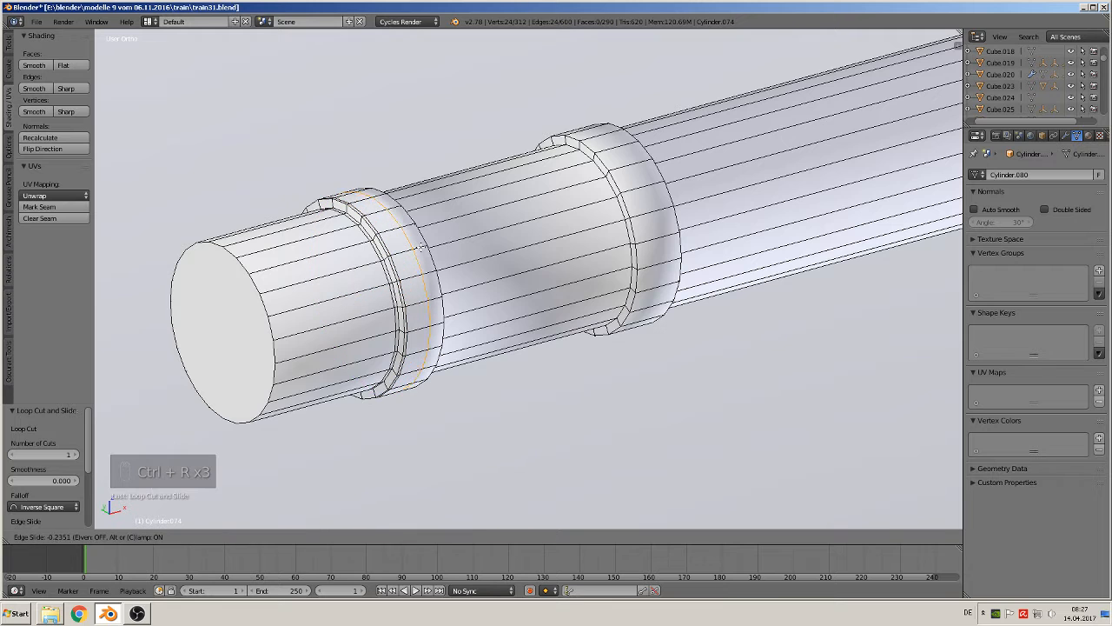
click(432, 244)
middle_drag(432, 244, 492, 247)
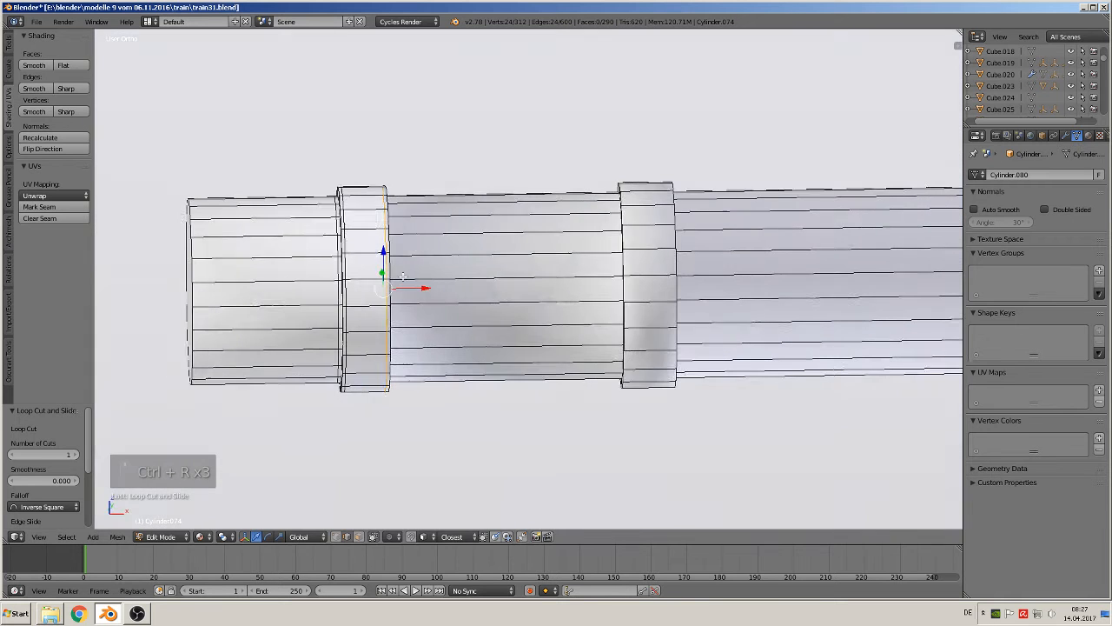
key(ctrl+r)
click(493, 247)
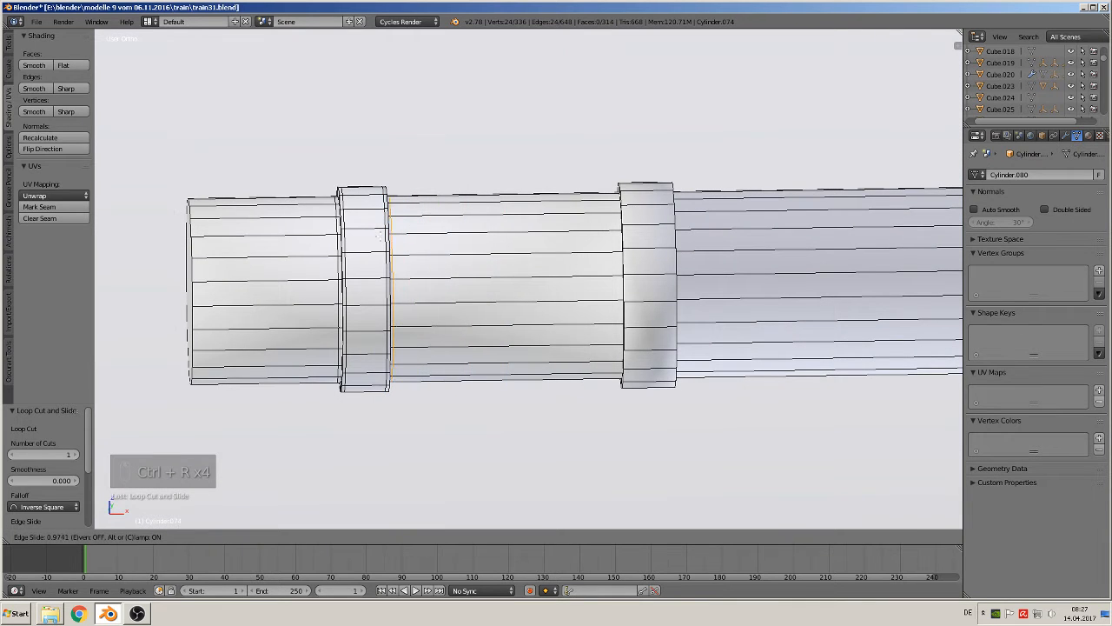
click(380, 234)
- Add supporting edge loops on the pipe just ahead of the rear collar and on the collar beside its front and rear edges
key(ctrl+r)
click(525, 254)
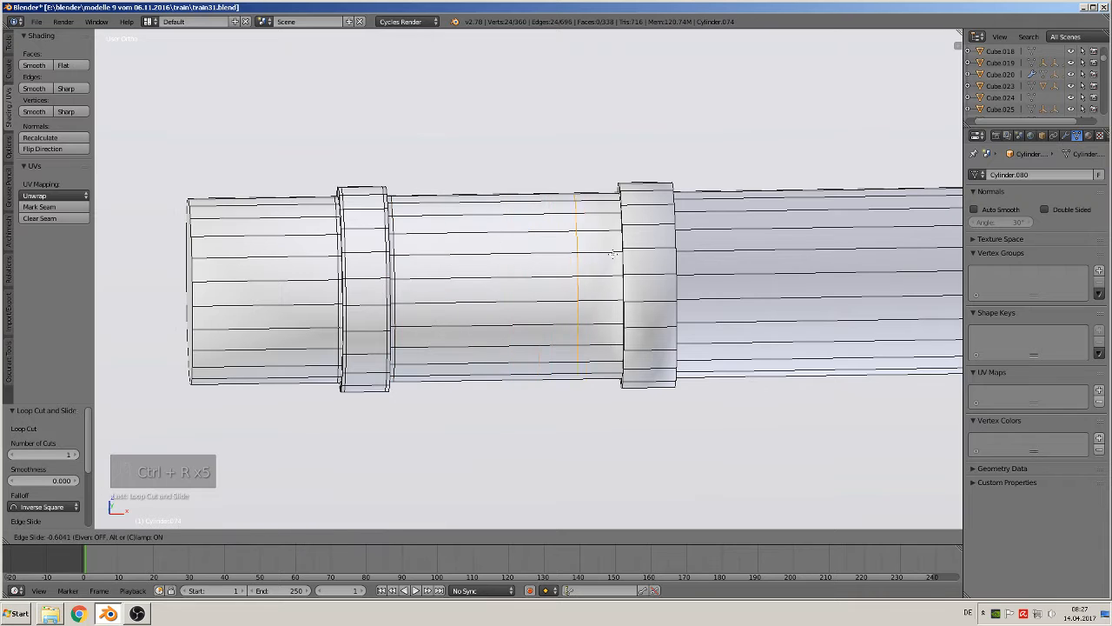
click(650, 254)
key(ctrl+r)
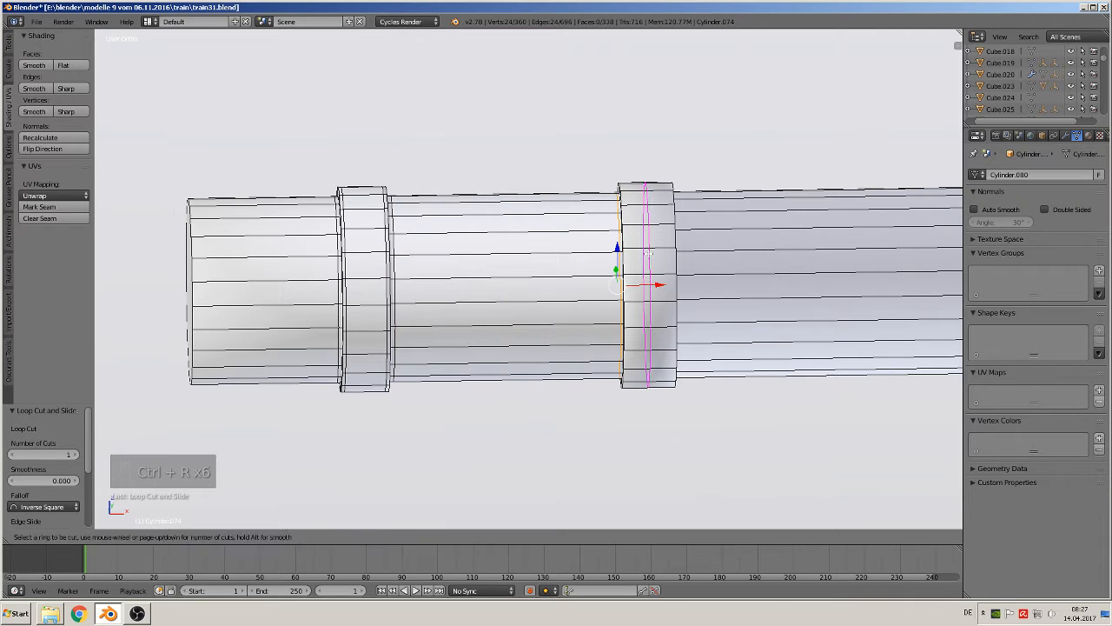
click(643, 254)
click(648, 254)
key(ctrl+r)
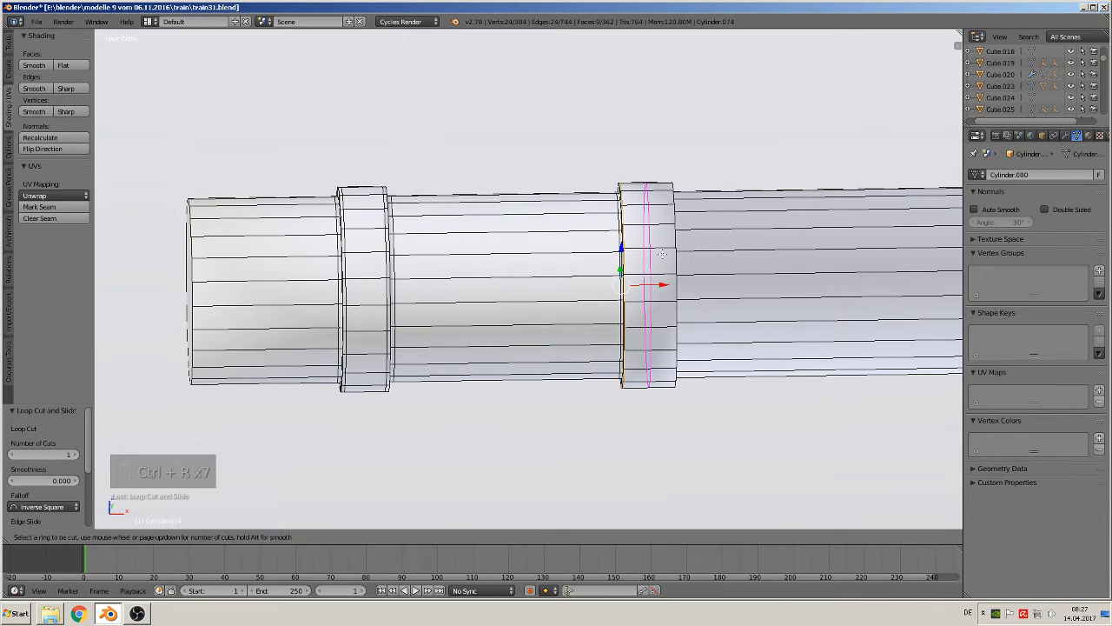
click(658, 283)
click(672, 254)
- Add a supporting edge loop on the long pipe section directly behind the rear collar
scroll(770, 311, down, 6)
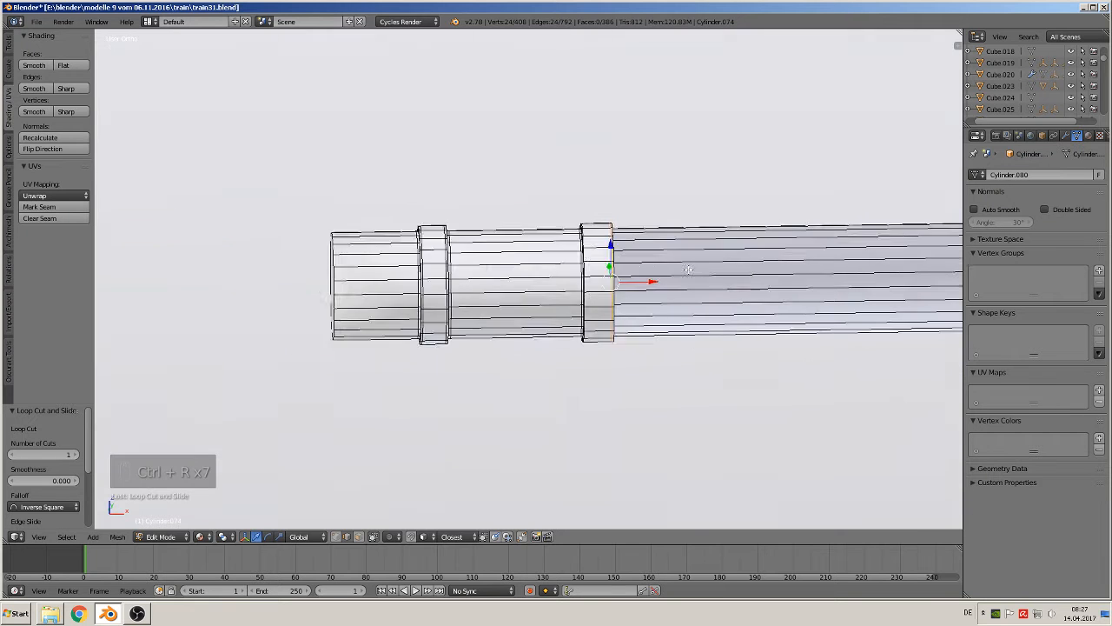
shift+middle_drag(770, 311, 412, 276)
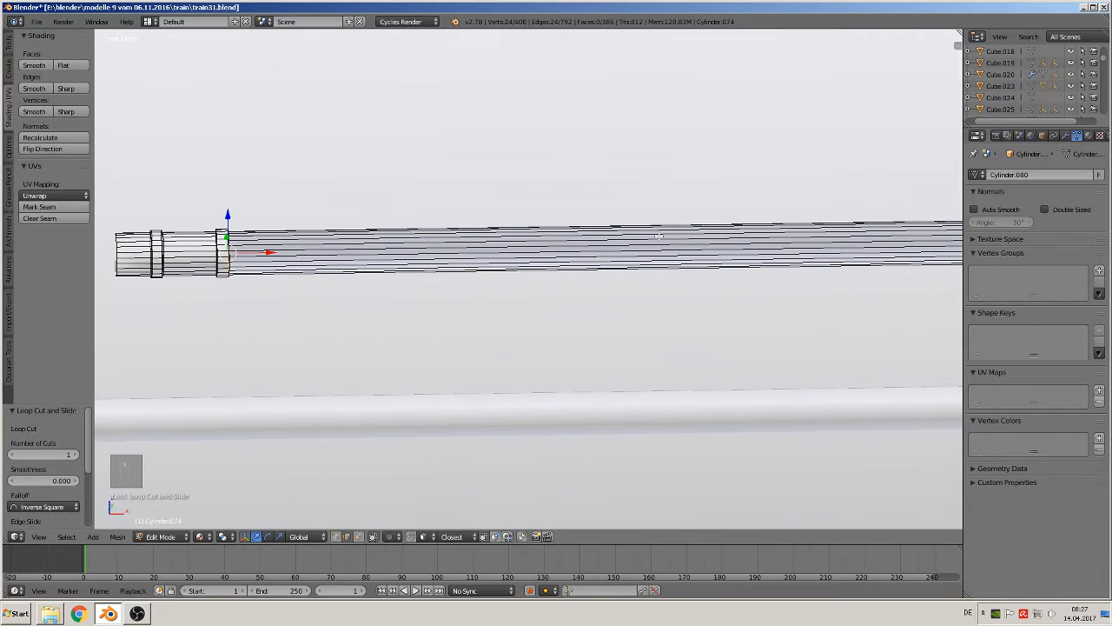
key(ctrl+r)
click(643, 237)
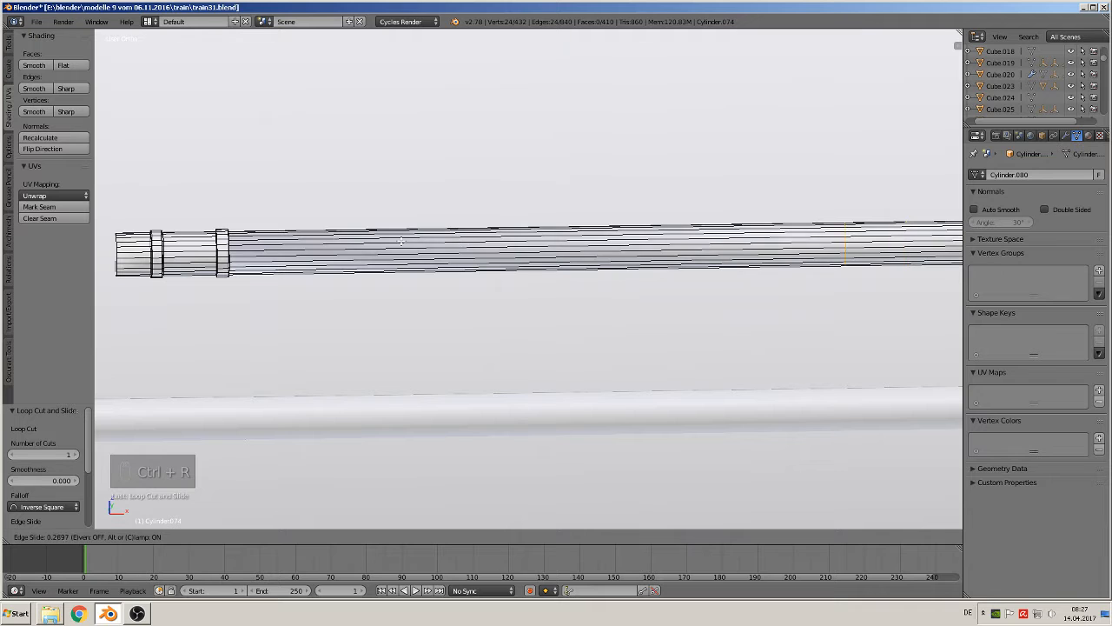
click(658, 164)
- Add a supporting edge loop close to the pipe's cab-side end and finish editing the mesh
scroll(701, 224, down, 5)
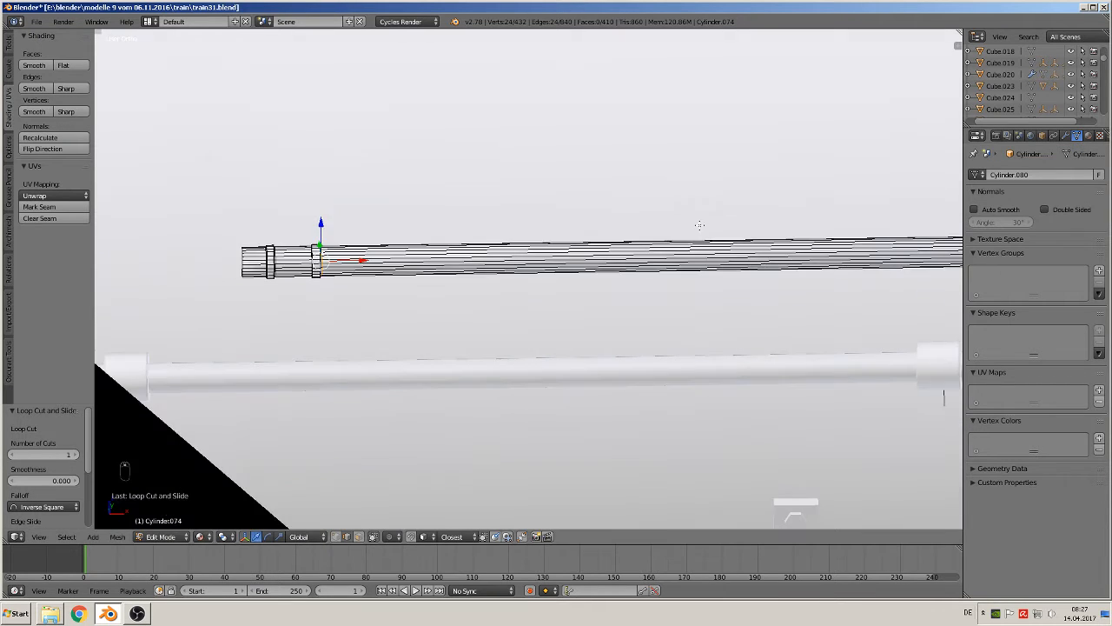
shift+middle_drag(835, 294, 477, 292)
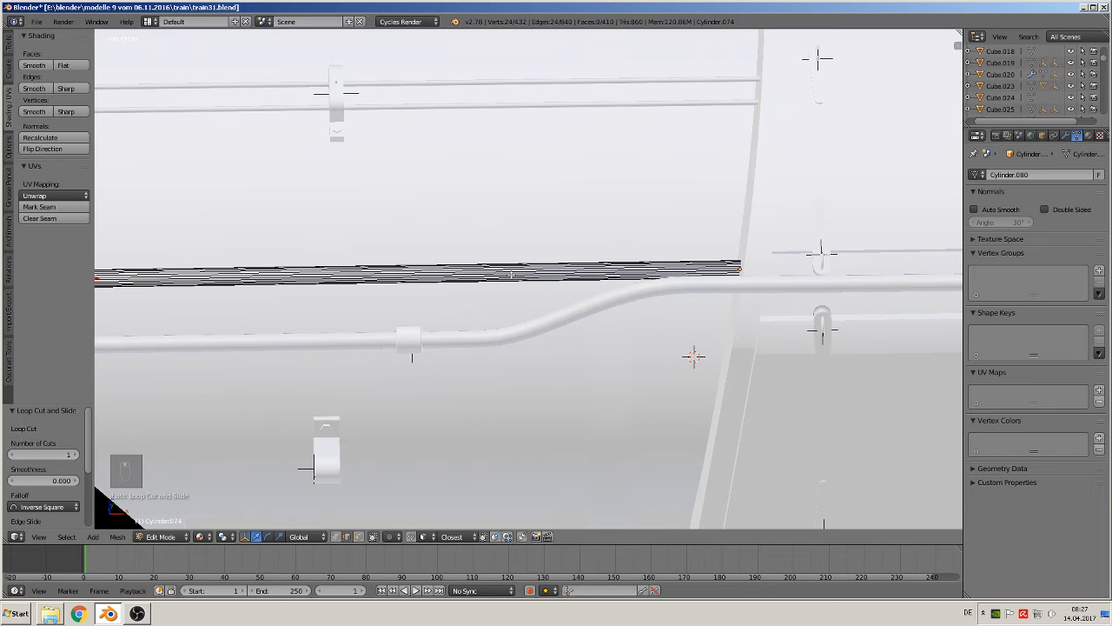
key(ctrl+r)
click(511, 274)
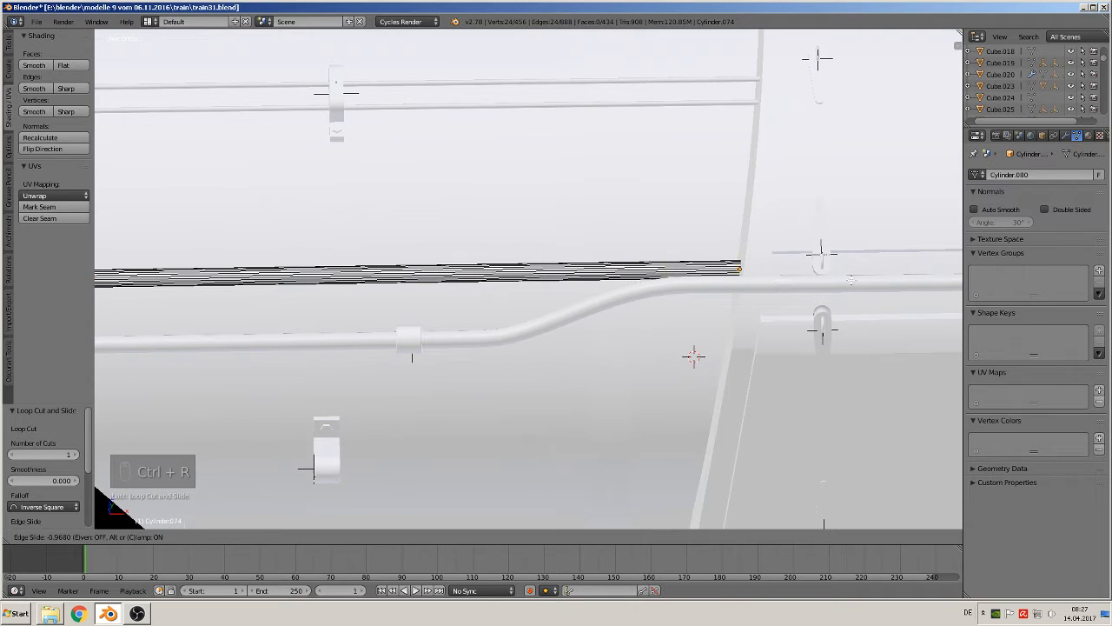
click(852, 280)
key(Tab)
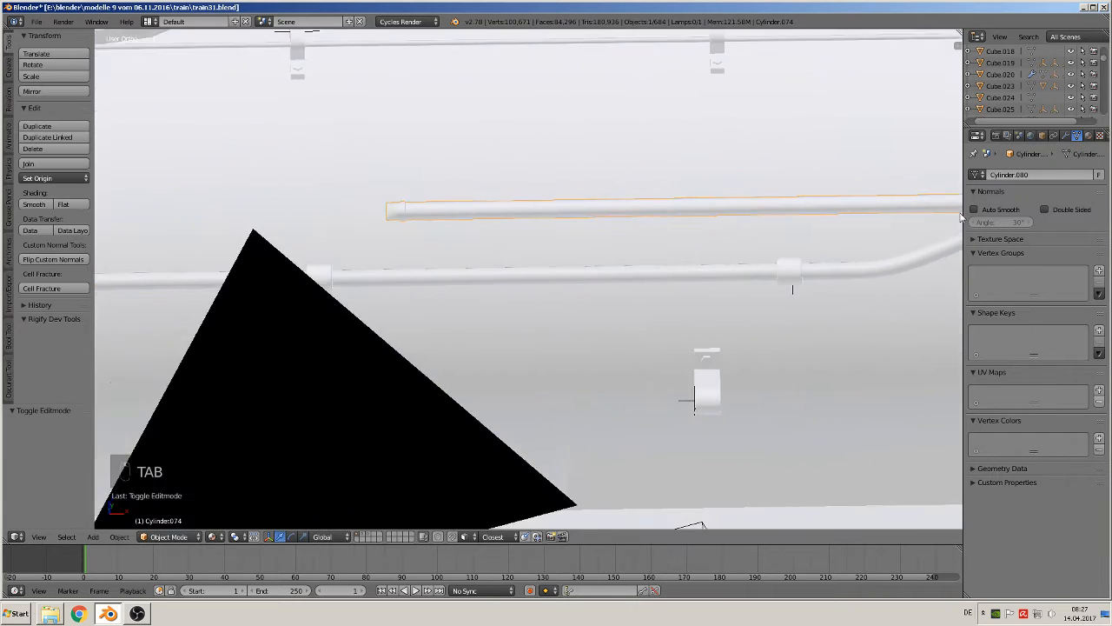
- Compare the modelled pipe with the reference images, examining the pipe runs along the locomotive's boiler side up close
scroll(720, 254, up, 3)
scroll(352, 188, down, 3)
middle_drag(395, 211, 610, 315)
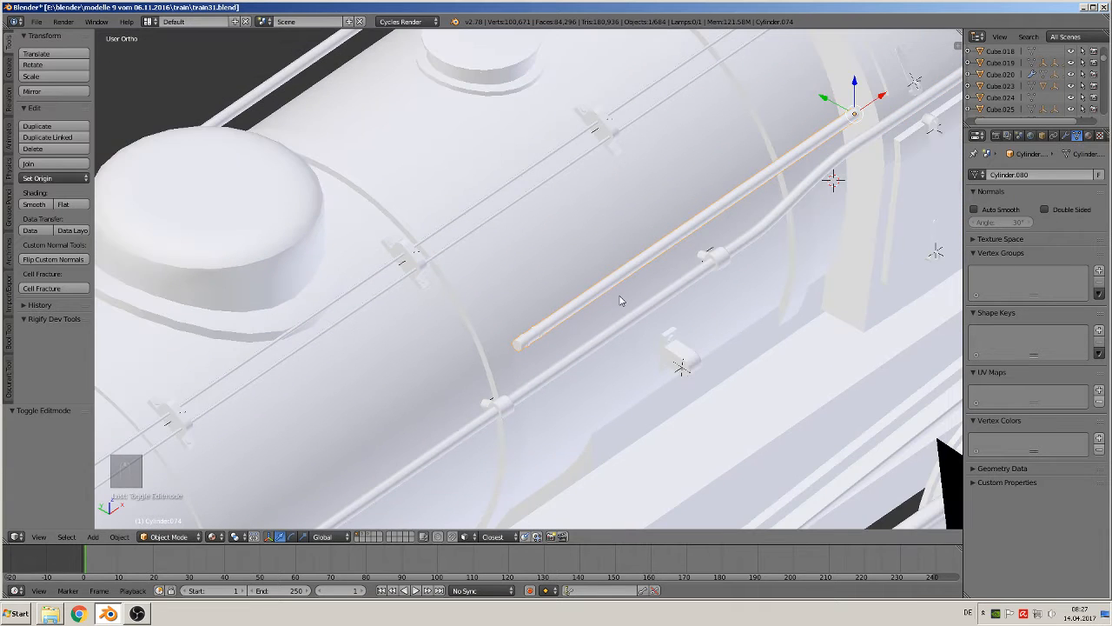
key(KP_1)
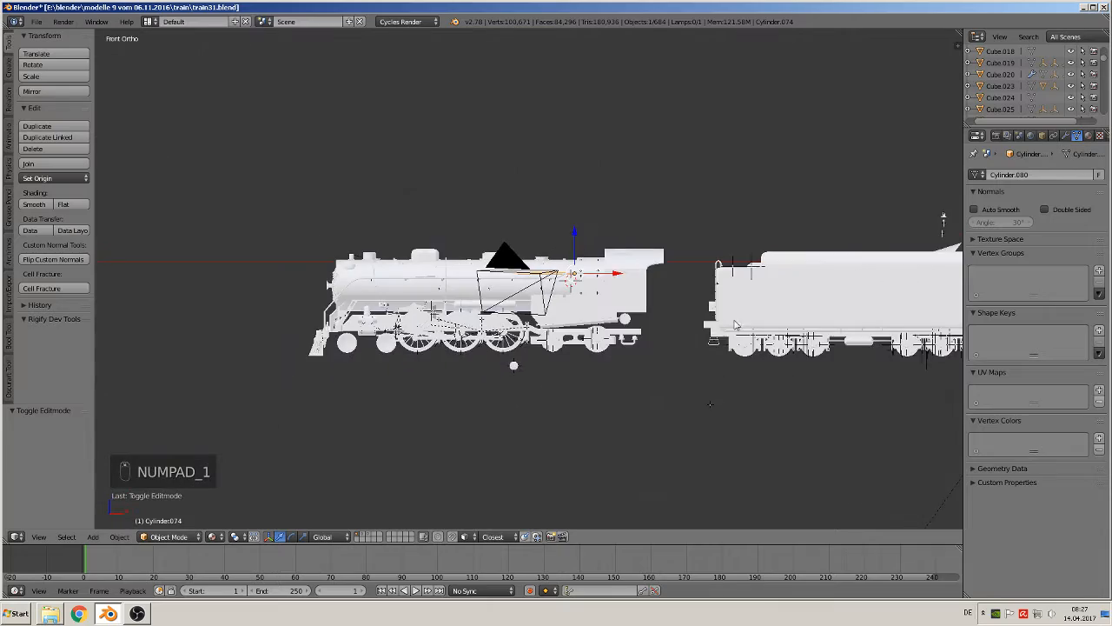
shift+middle_drag(735, 324, 860, 353)
scroll(752, 258, up, 5)
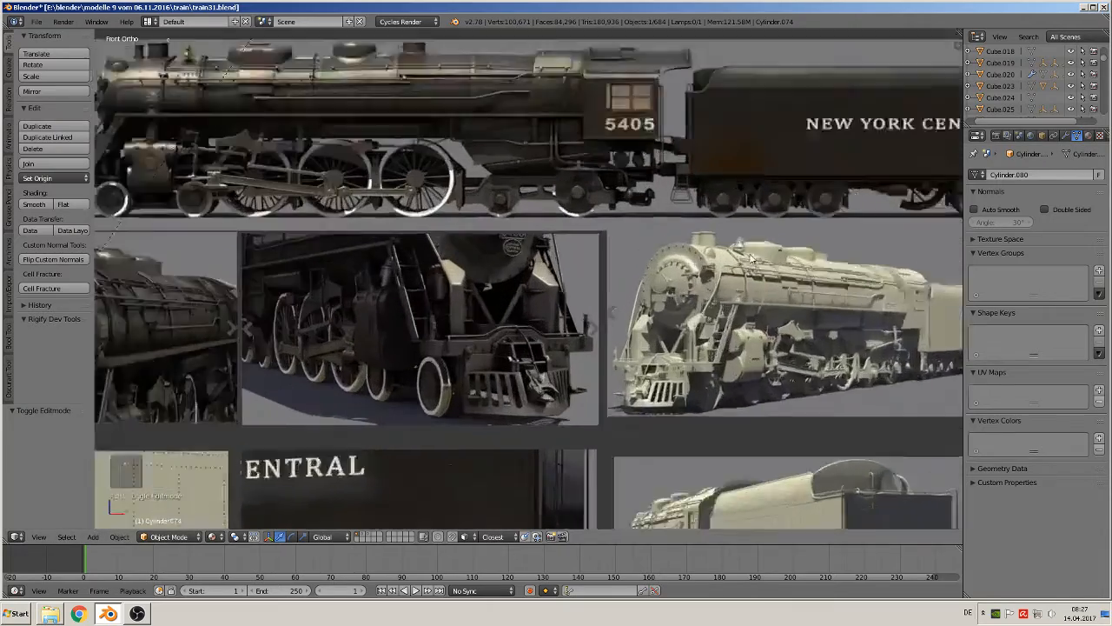
scroll(752, 258, up, 2)
shift+middle_drag(887, 295, 549, 323)
scroll(548, 323, up, 4)
shift+middle_drag(900, 388, 718, 357)
scroll(624, 344, up, 1)
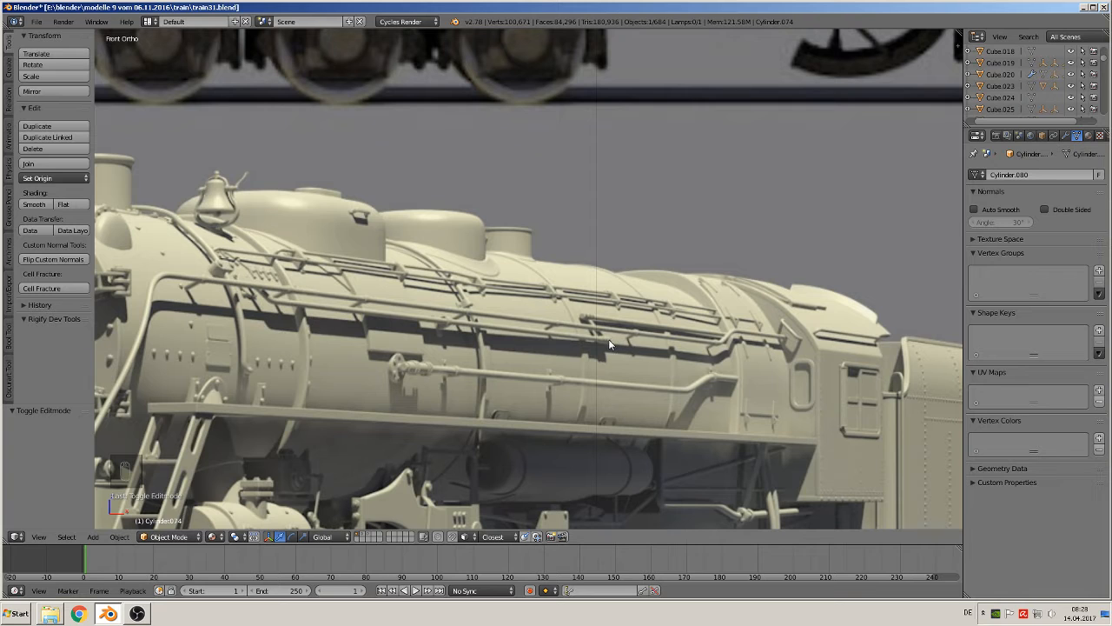
- Add a Bezier curve on the boiler side below the new pipe's front end and move it -0.179 along Y
scroll(600, 344, down, 10)
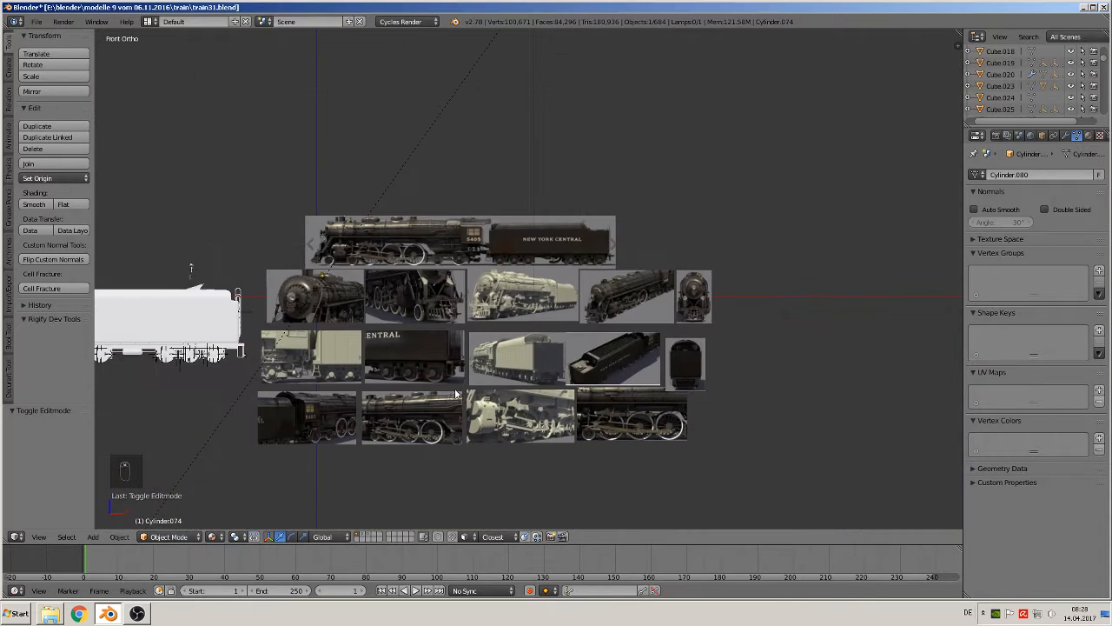
scroll(814, 278, up, 10)
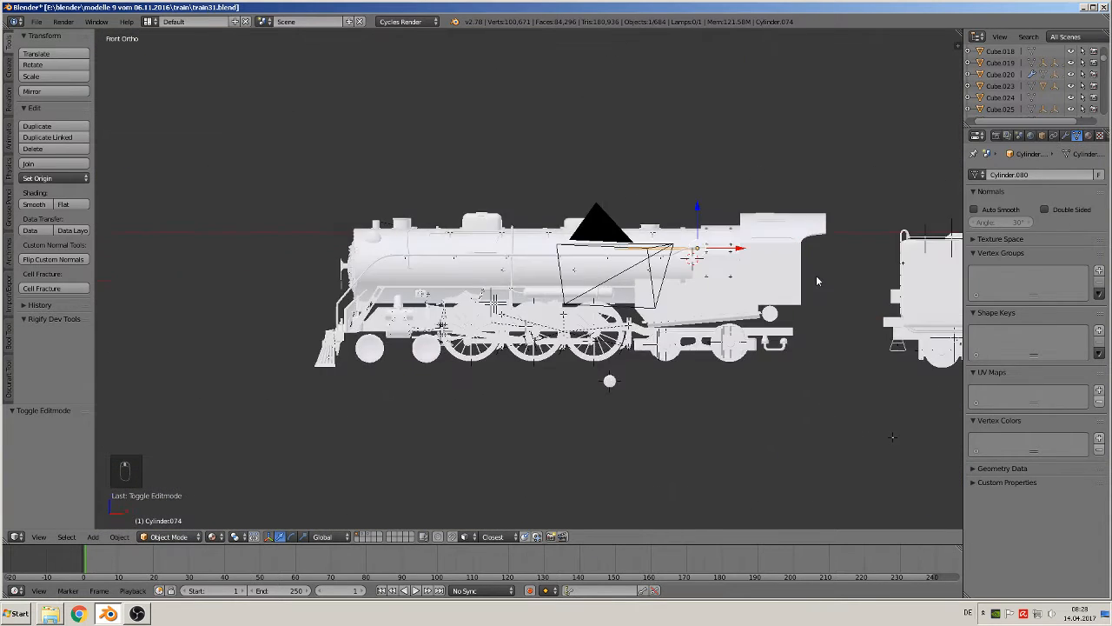
scroll(809, 287, up, 5)
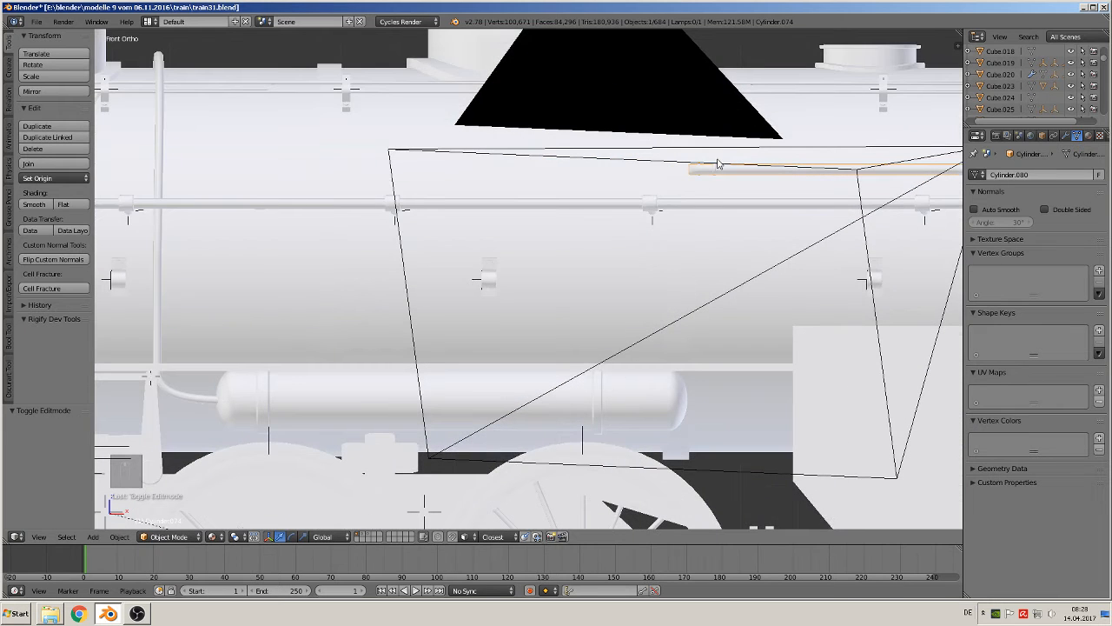
click(704, 232)
click(92, 537)
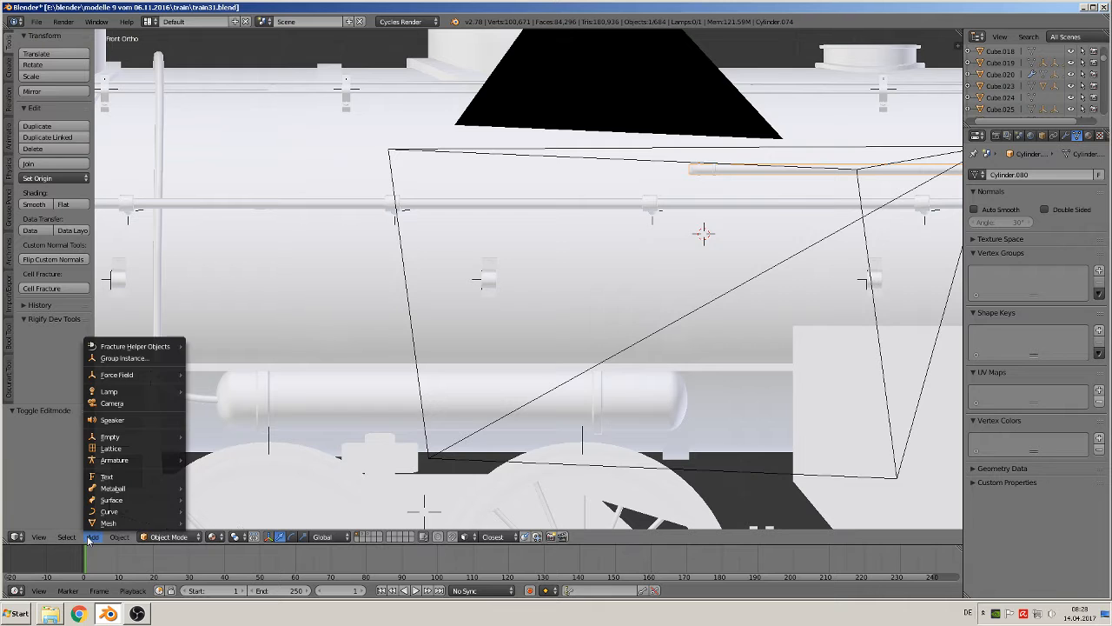
mouse_move(111, 515)
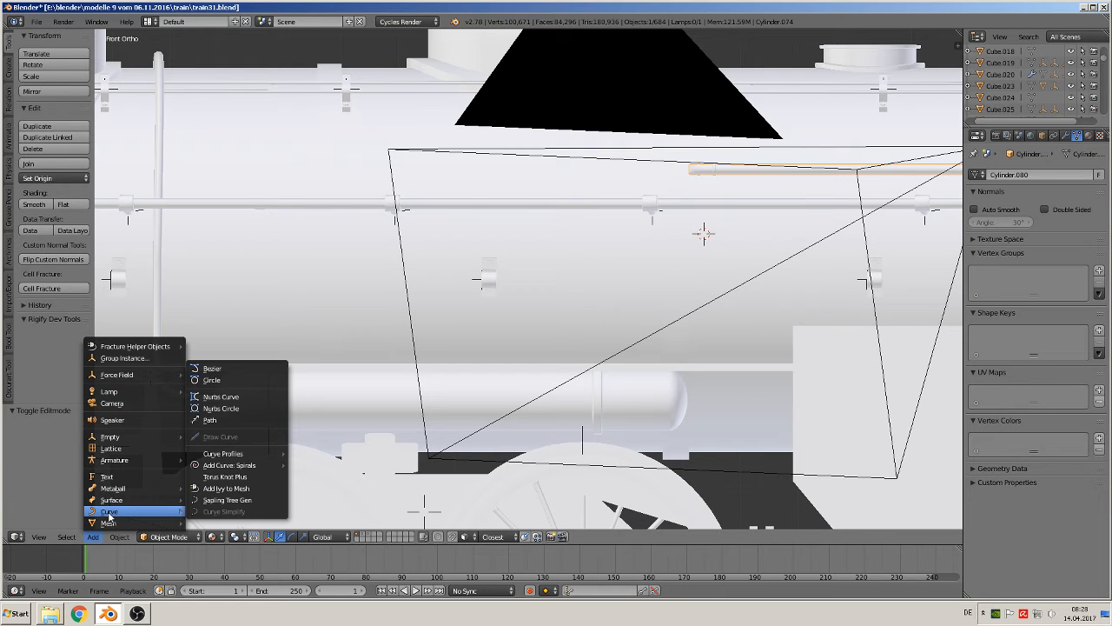
click(212, 369)
middle_drag(637, 342, 714, 252)
drag(679, 238, 579, 246)
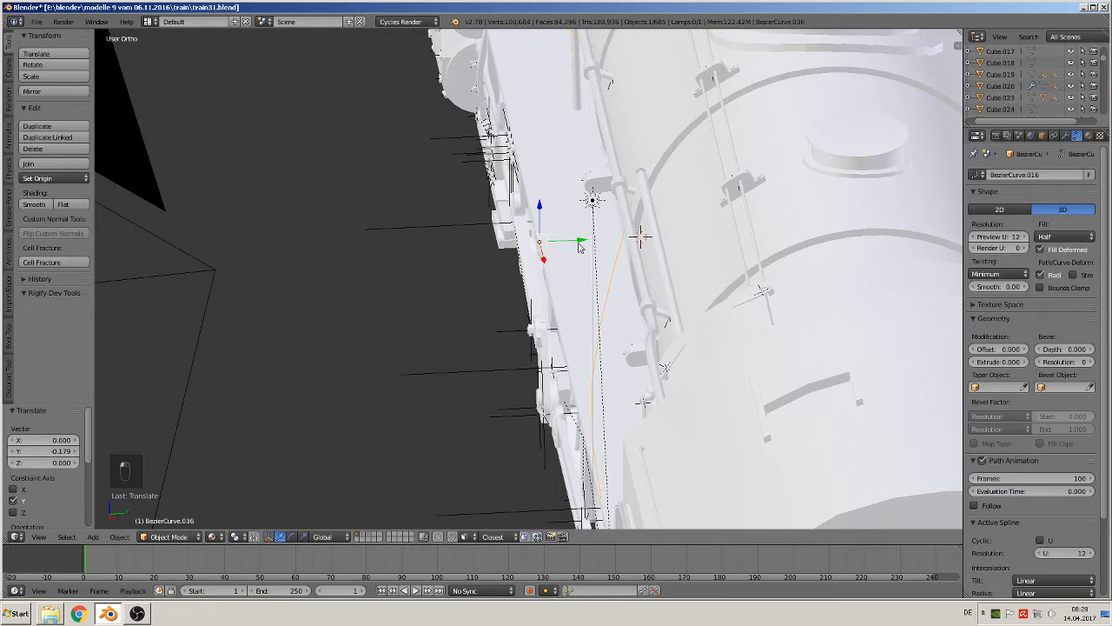
- Rotate the Bezier curve 90° about the X axis
key(KP_1)
scroll(692, 280, down, 2)
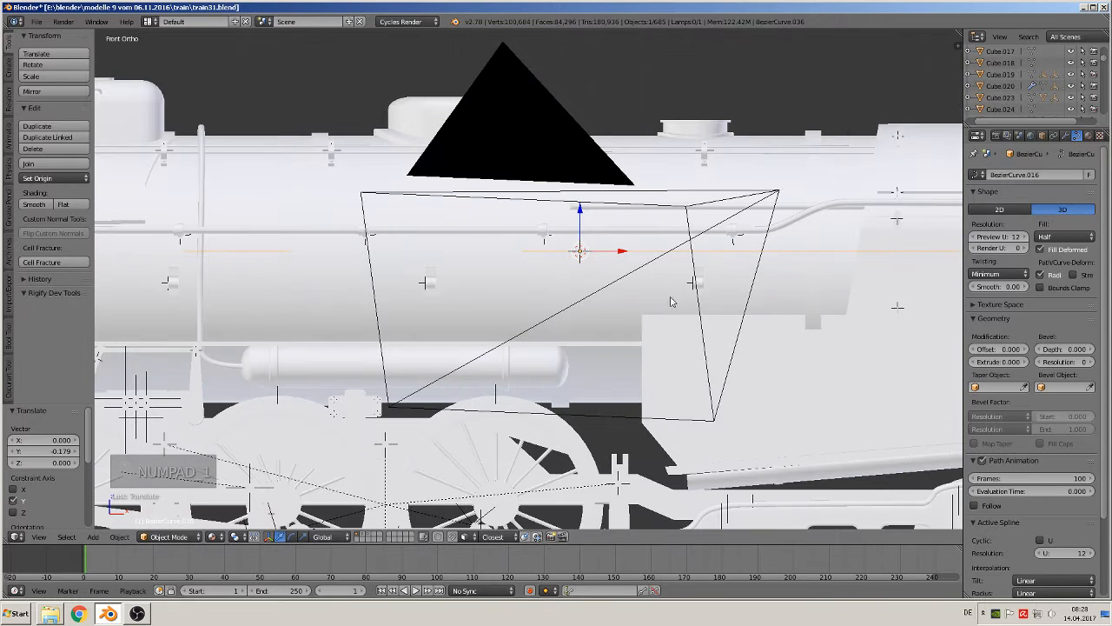
text(rx90)
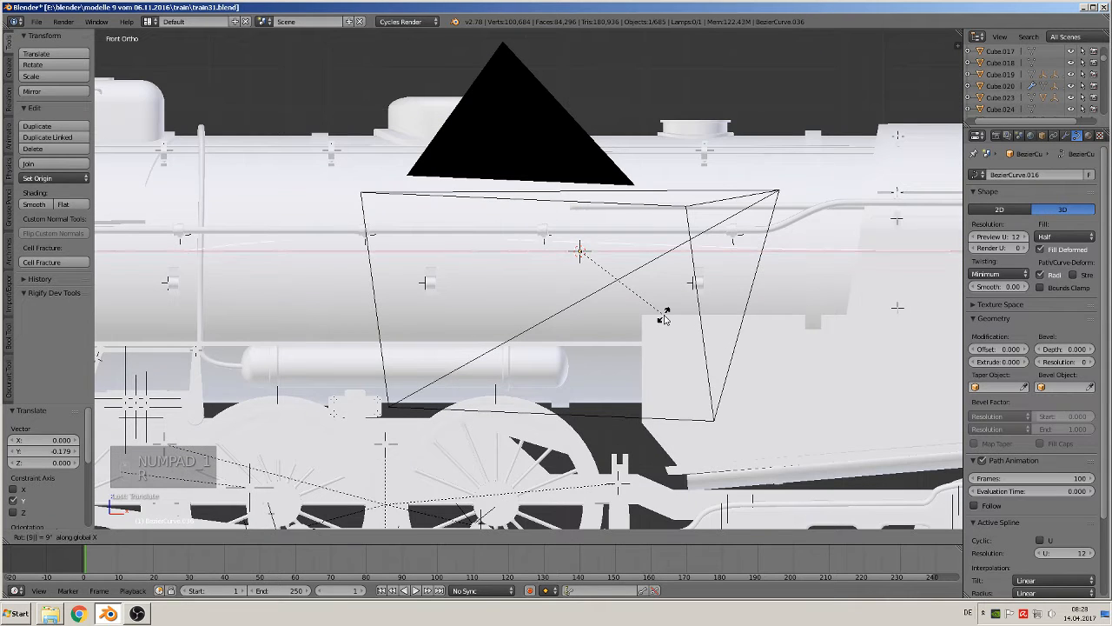
key(Return)
- Scale the Bezier curve down to a short segment and move it about 0.07 toward the locomotive's front
key(s)
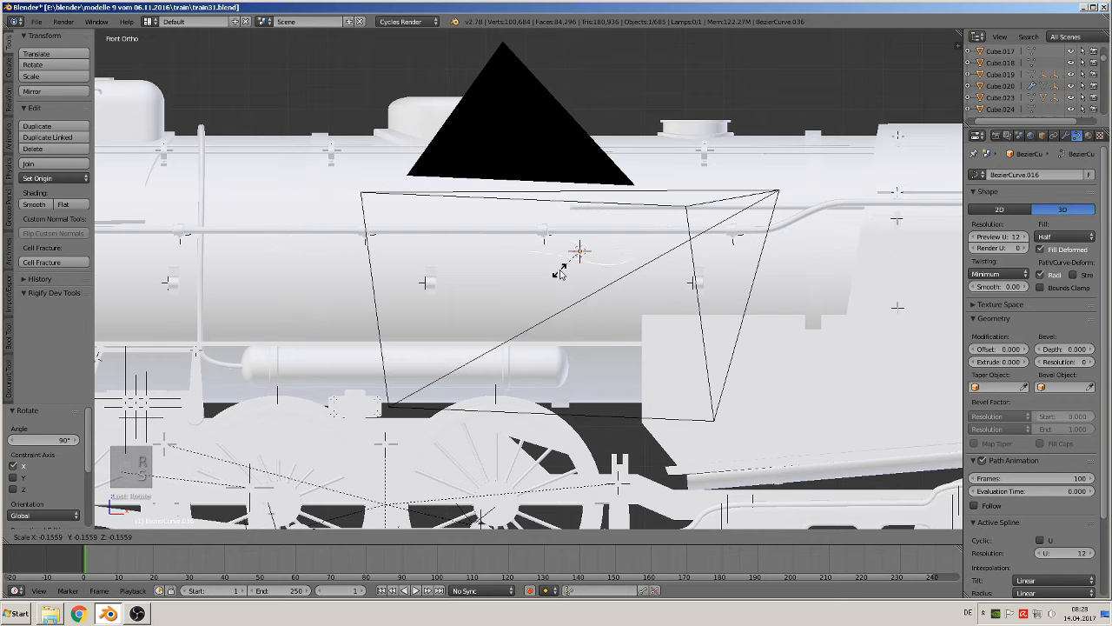
click(561, 268)
key(s)
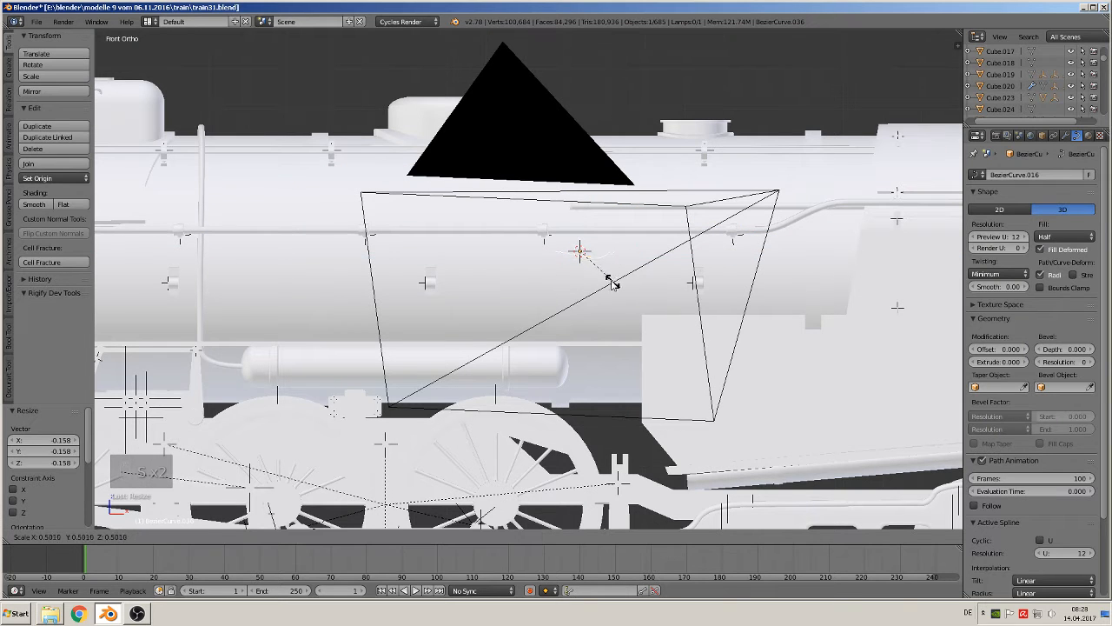
click(614, 281)
scroll(614, 280, up, 8)
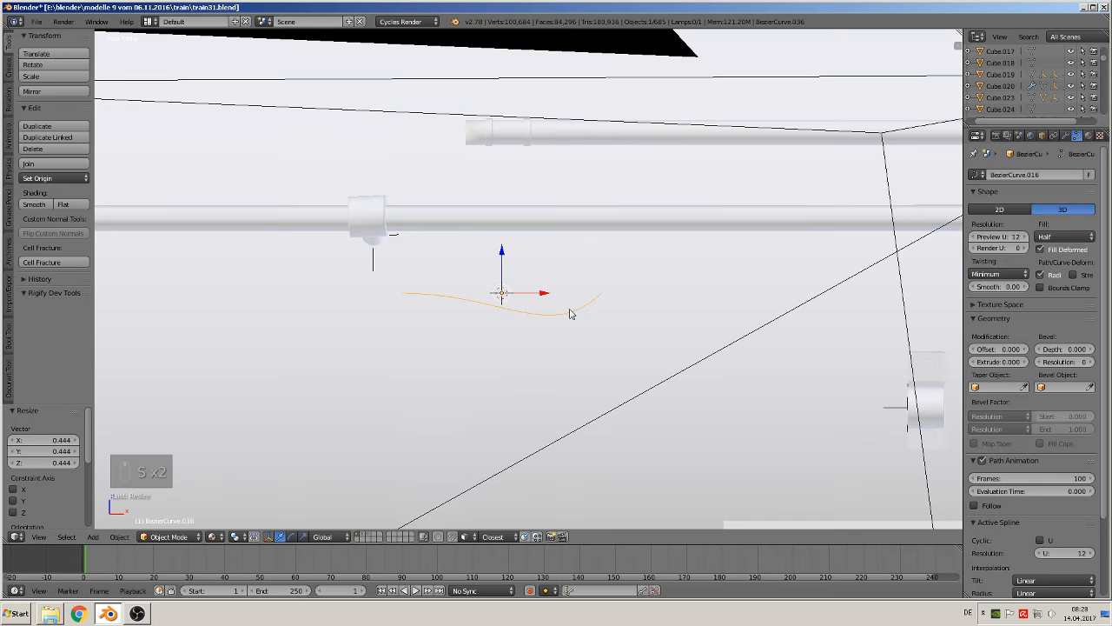
key(g)
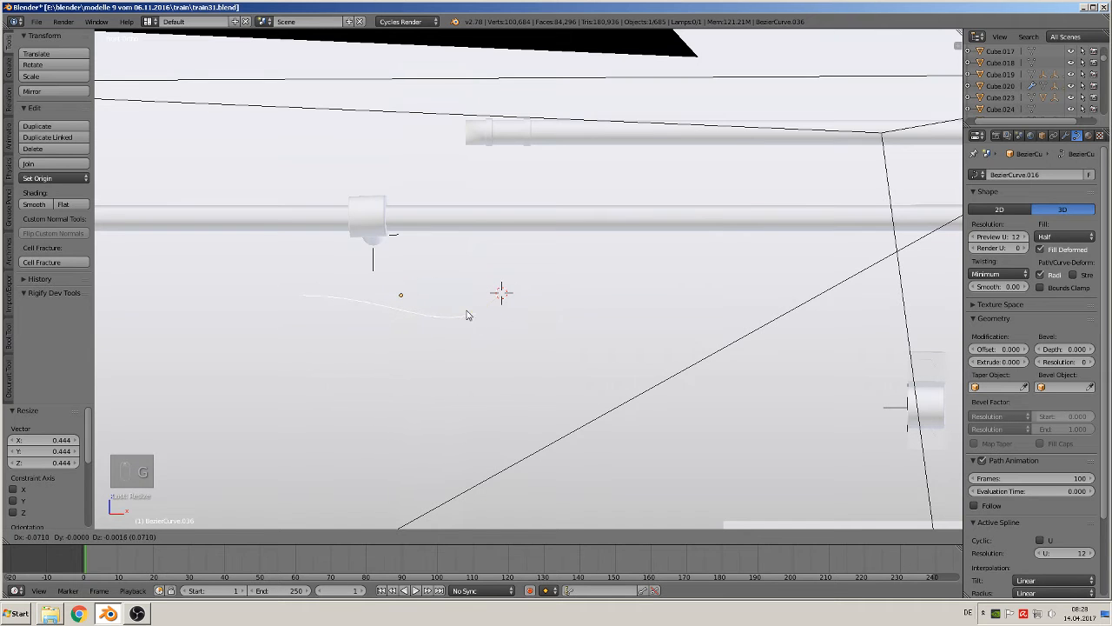
click(467, 315)
- Move the handle of the curve's rear control point by -0.007 in X and -0.035 in Z to straighten the curve
key(Tab)
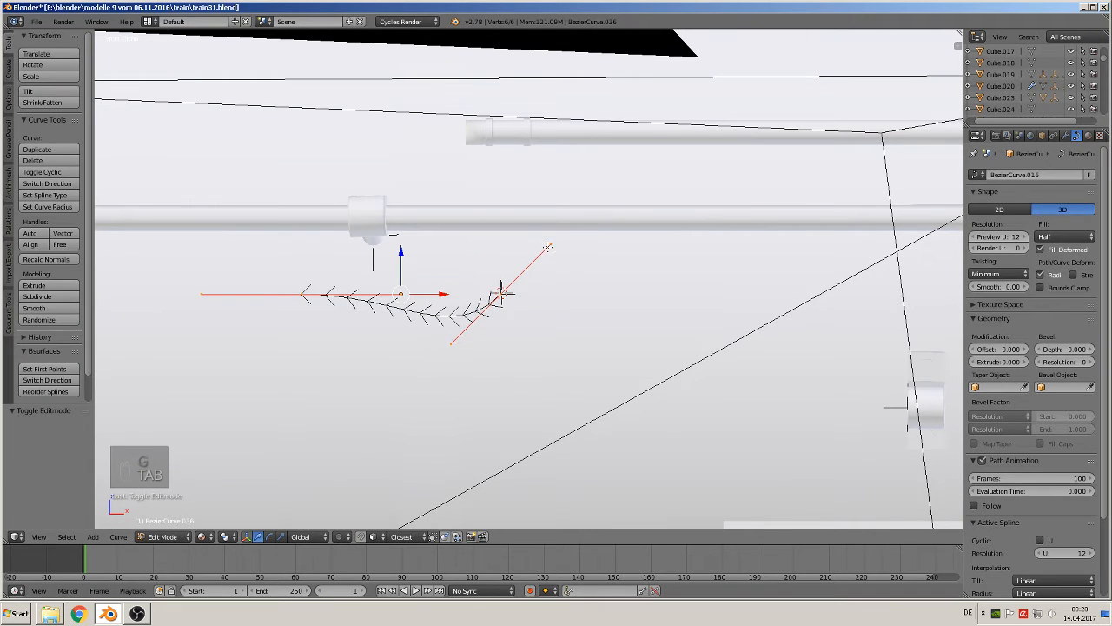
right_click(547, 248)
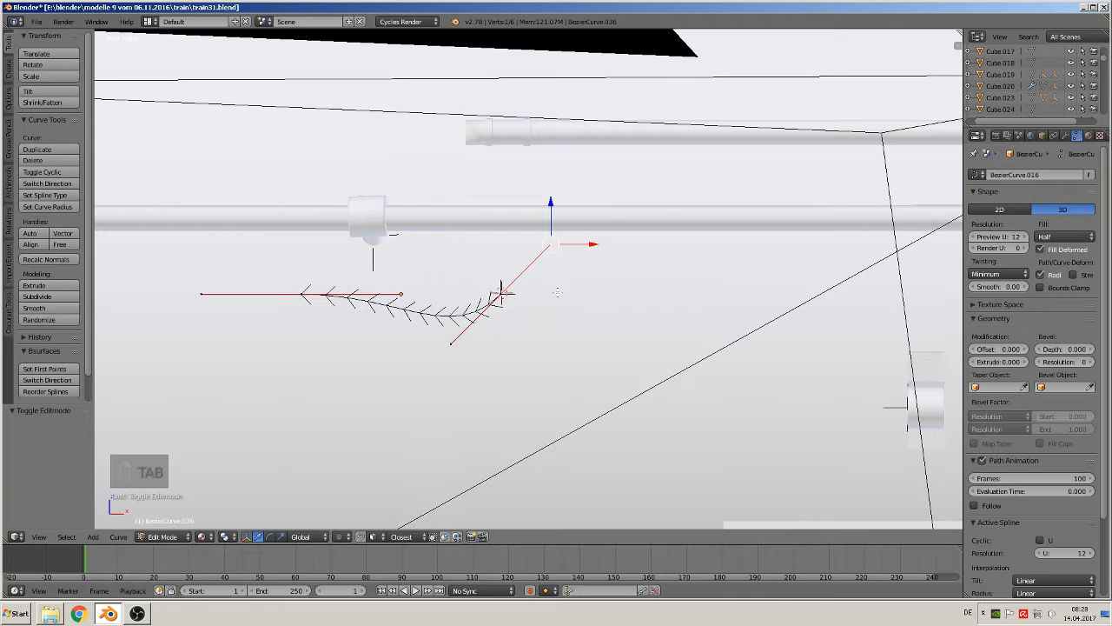
key(g)
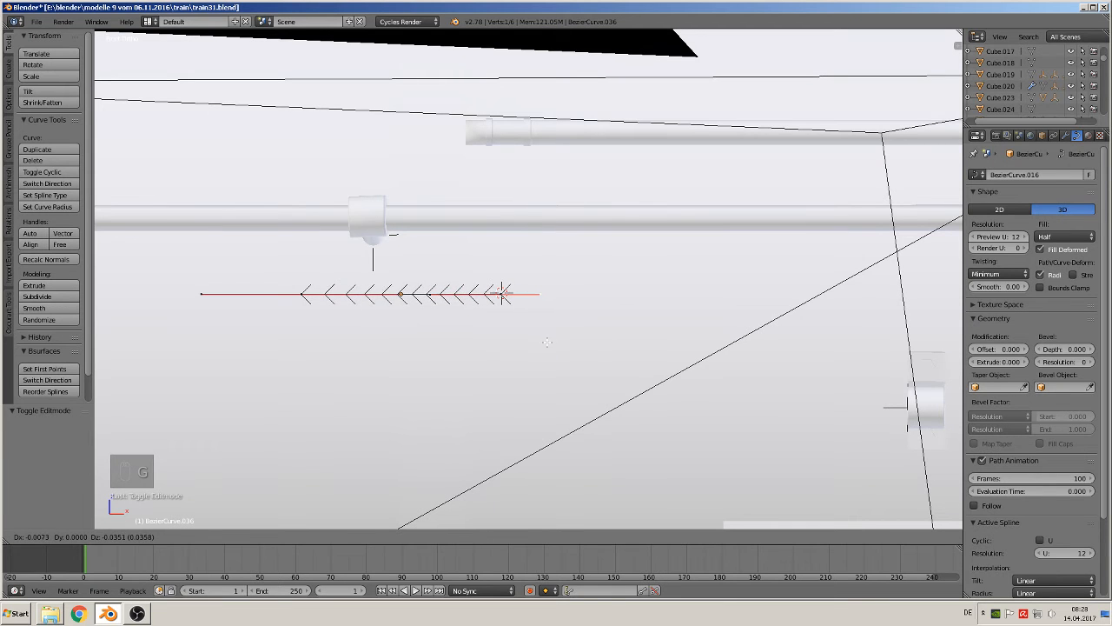
click(542, 341)
- Move the Bezier curve's front control point -1.553 along X to stretch the curve along the boiler side
scroll(535, 304, down, 7)
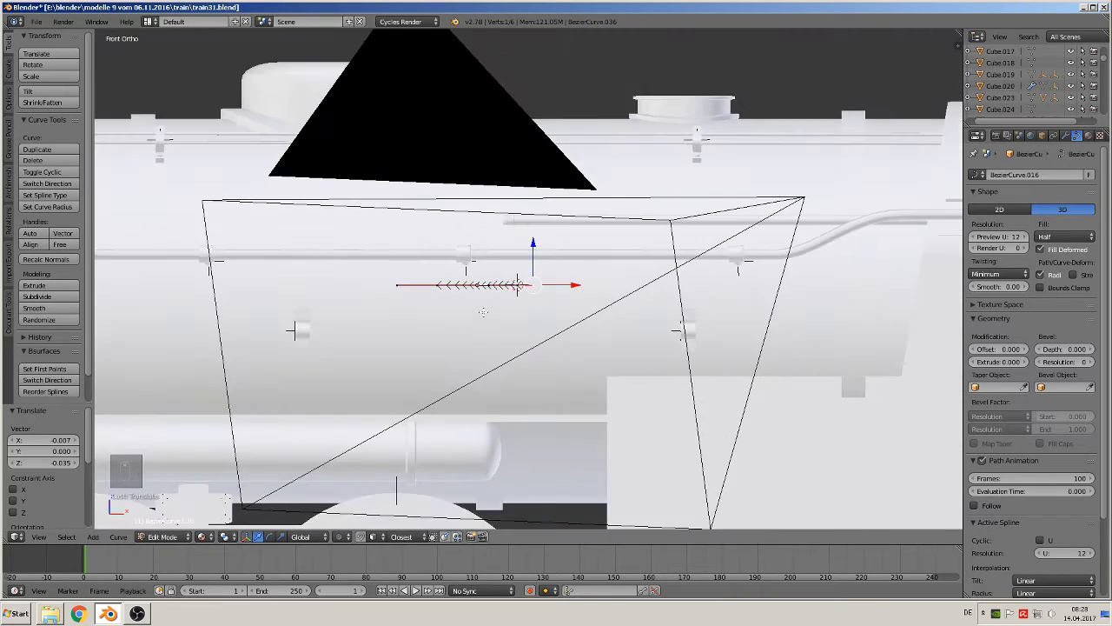
scroll(474, 343, down, 3)
shift+middle_drag(494, 337, 728, 353)
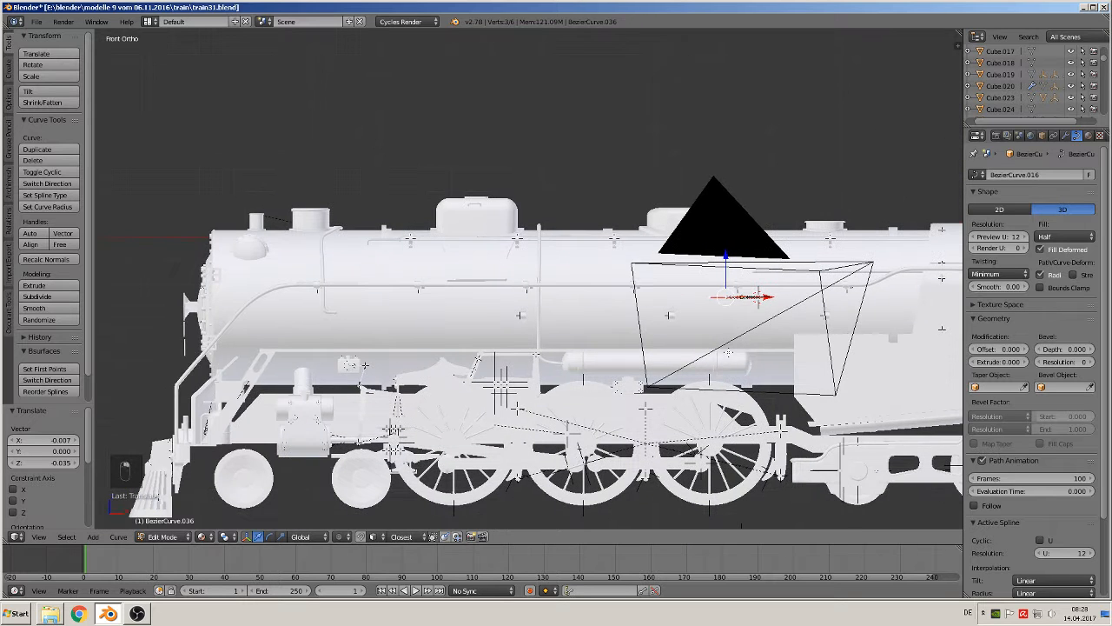
drag(765, 297, 664, 297)
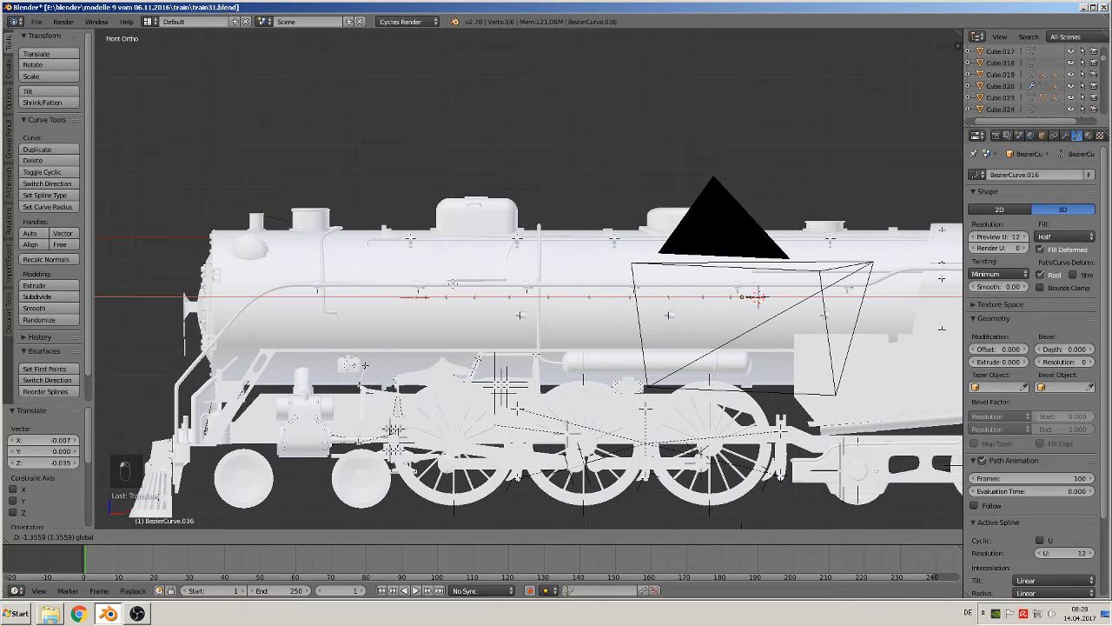
drag(452, 283, 412, 283)
- Examine the valve-ended pipe on the boiler side in the grey locomotive reference render
scroll(492, 320, down, 4)
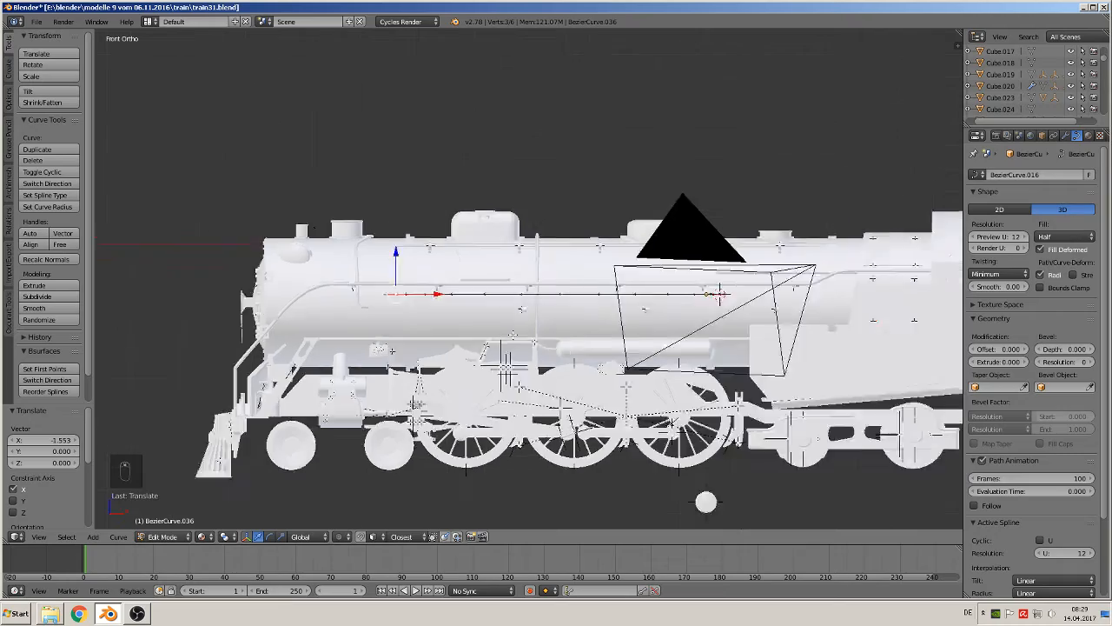
shift+middle_drag(673, 337, 907, 306)
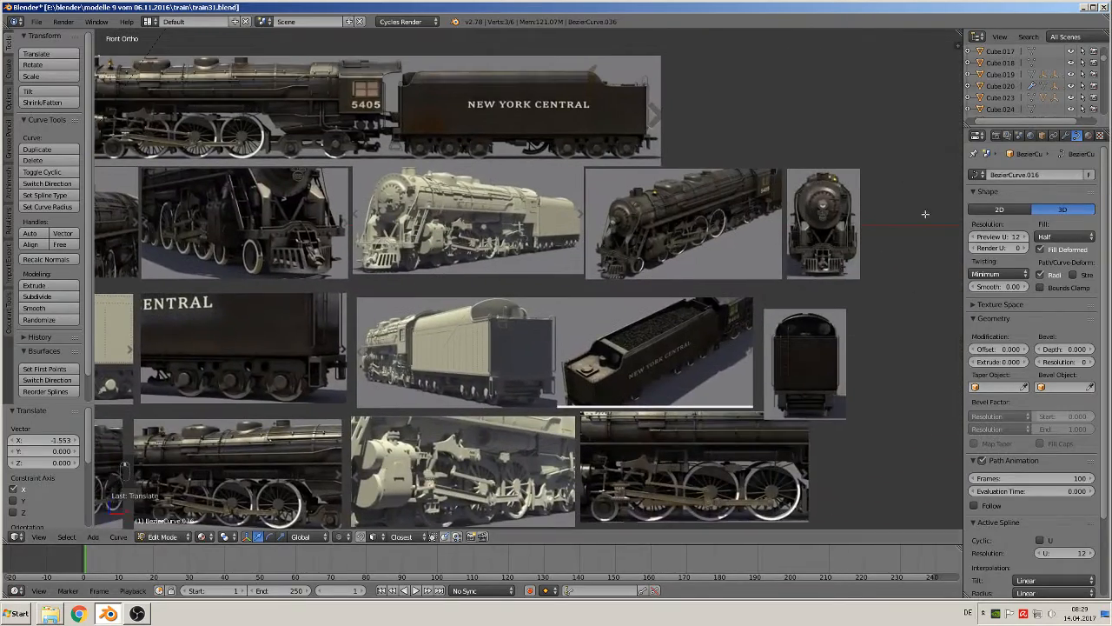
scroll(571, 180, up, 5)
scroll(571, 180, up, 6)
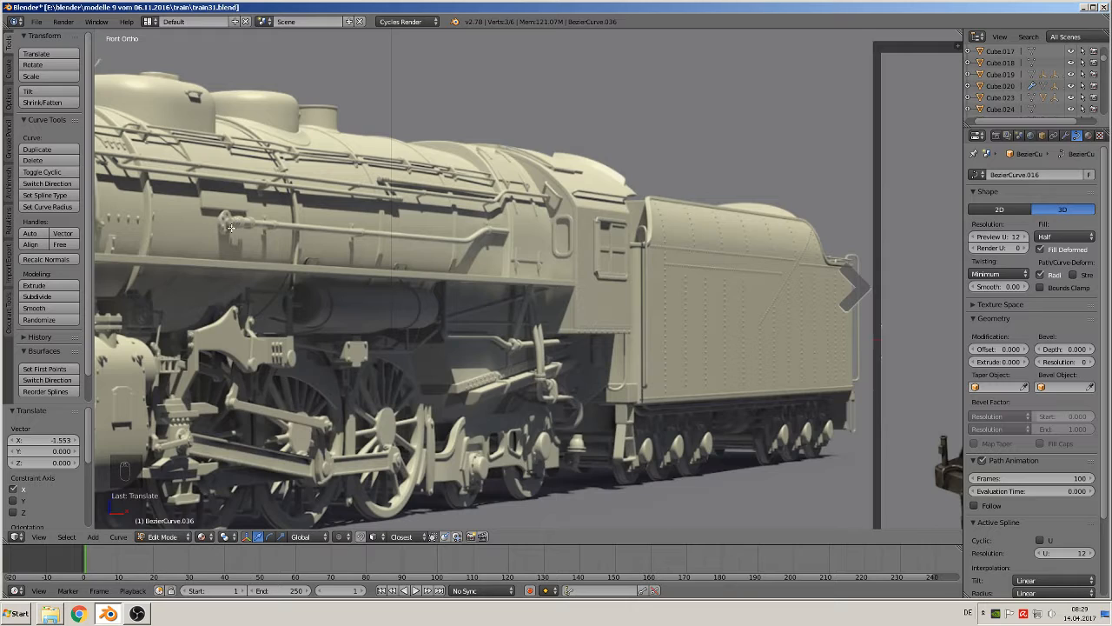
scroll(239, 240, down, 12)
shift+middle_drag(271, 285, 940, 226)
scroll(646, 414, up, 4)
shift+middle_drag(646, 414, 871, 501)
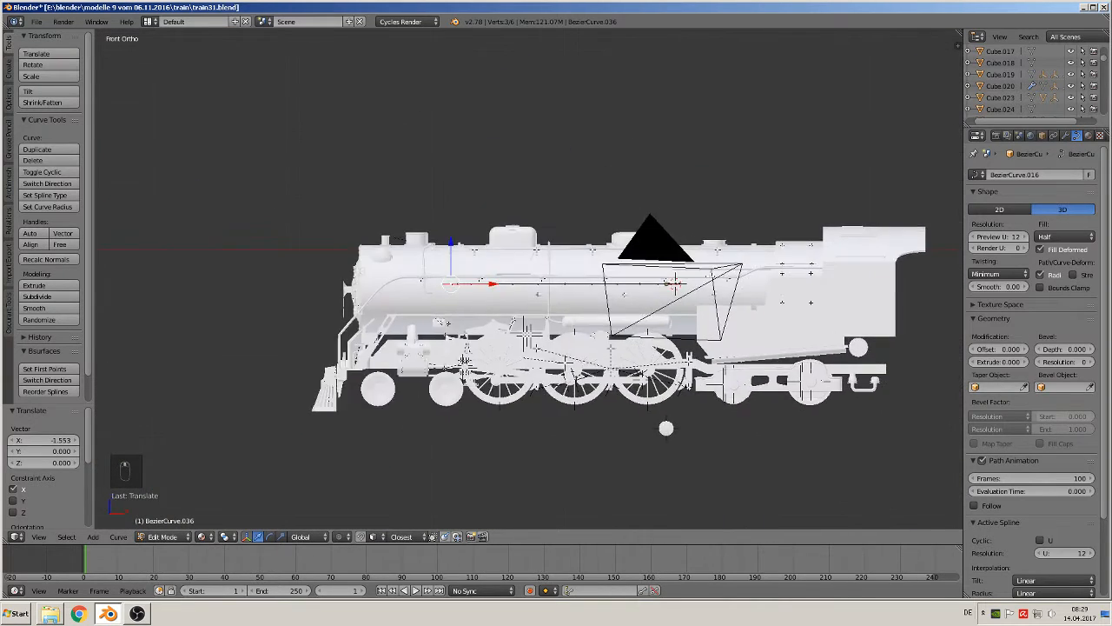
- Shorten the curve by moving its front control point 0.500 back along X
scroll(871, 502, up, 8)
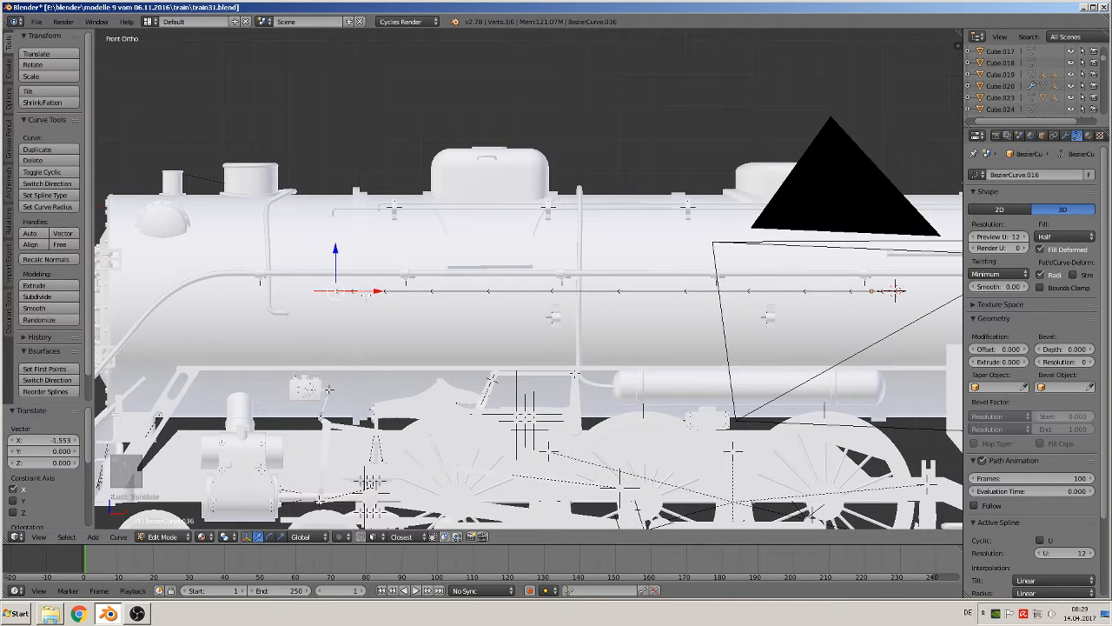
drag(366, 292, 440, 292)
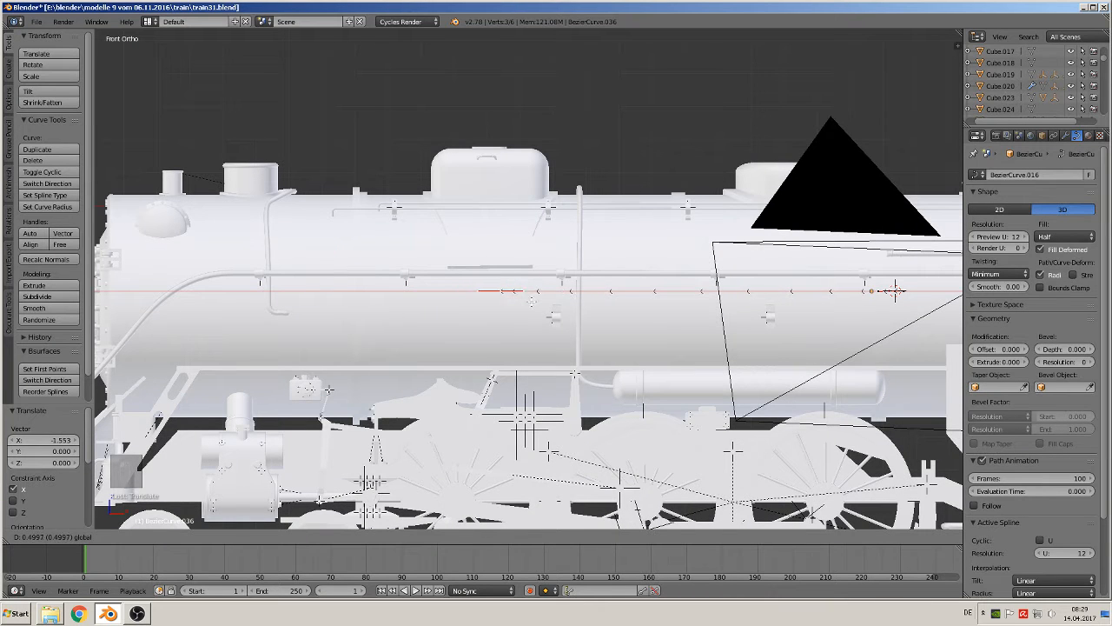
click(532, 300)
- Extrude the curve's front end by -0.092 in X and 0.027 in Z, and move its rear handle -0.070 in X and -0.022 in Z to turn it vertical
scroll(522, 313, up, 8)
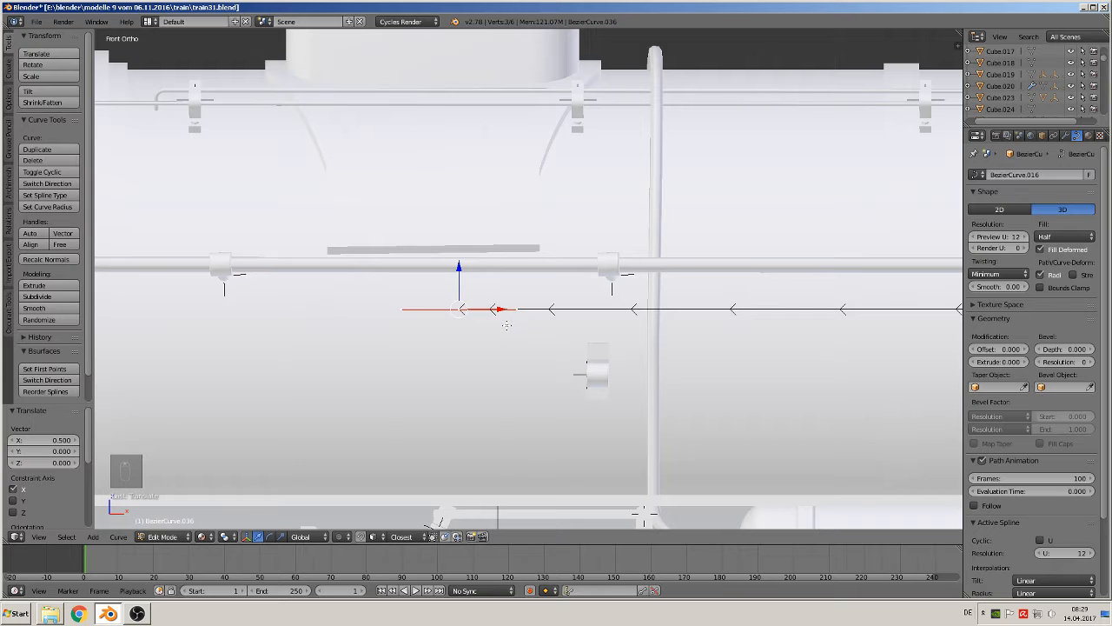
key(e)
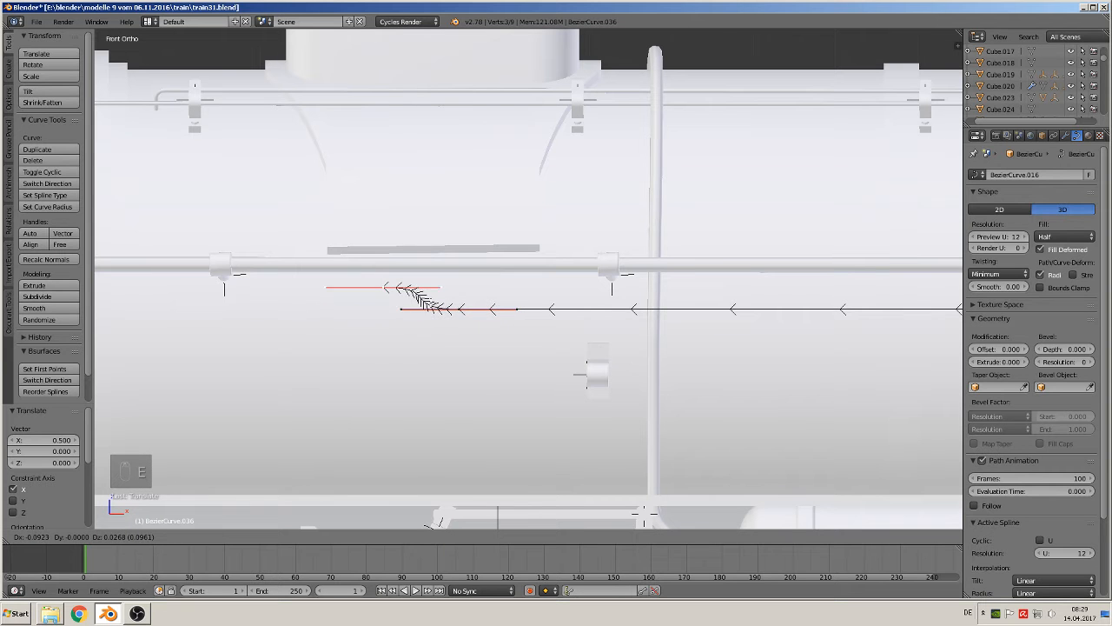
click(426, 295)
scroll(426, 286, up, 5)
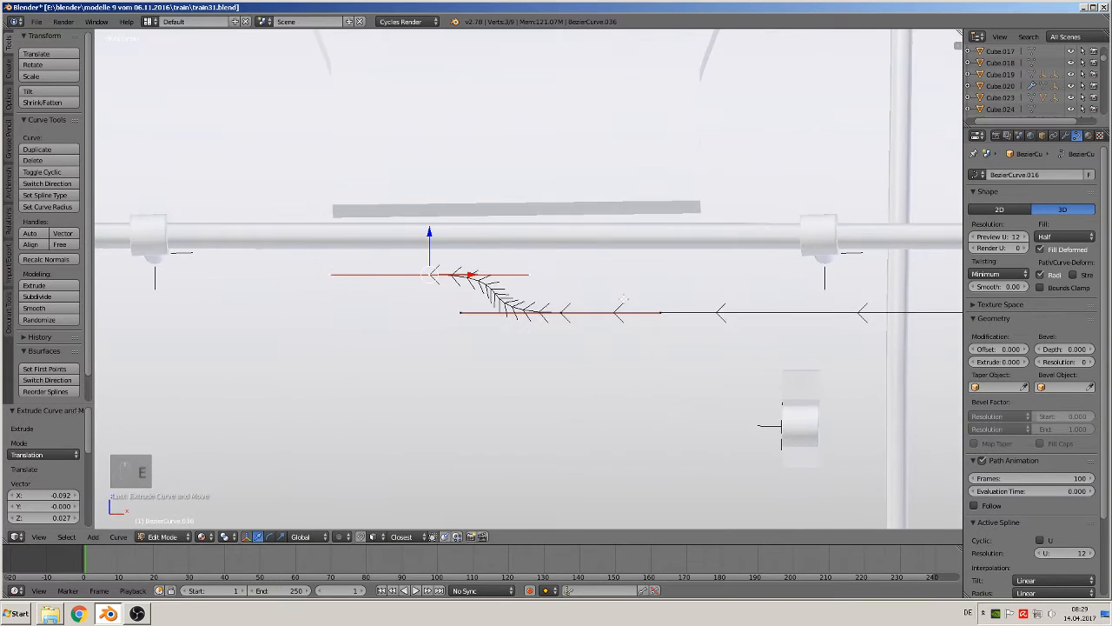
right_click(527, 272)
key(g)
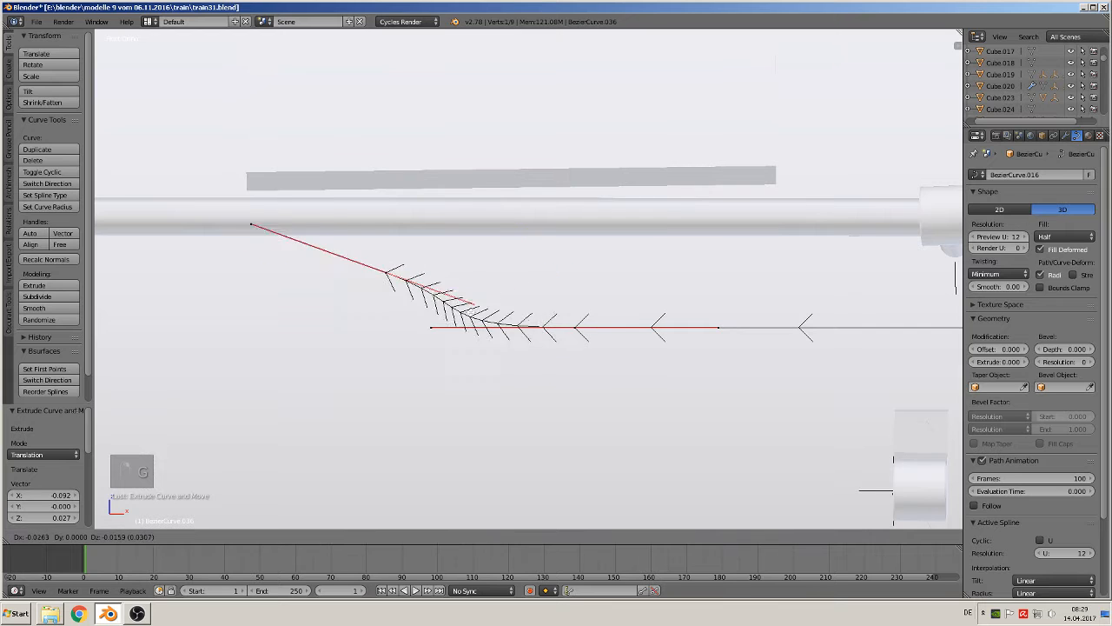
click(384, 323)
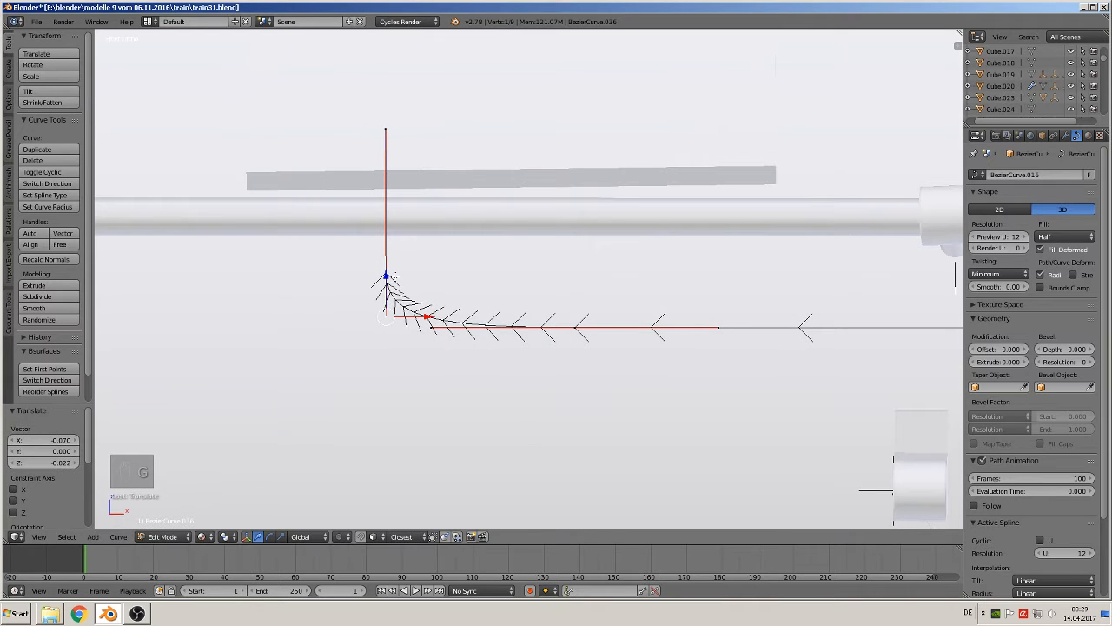
- Raise the bend's end point 0.010 in Z and move its lower handle -0.012 in Z to widen the bend
right_click(393, 275)
key(g)
click(387, 247)
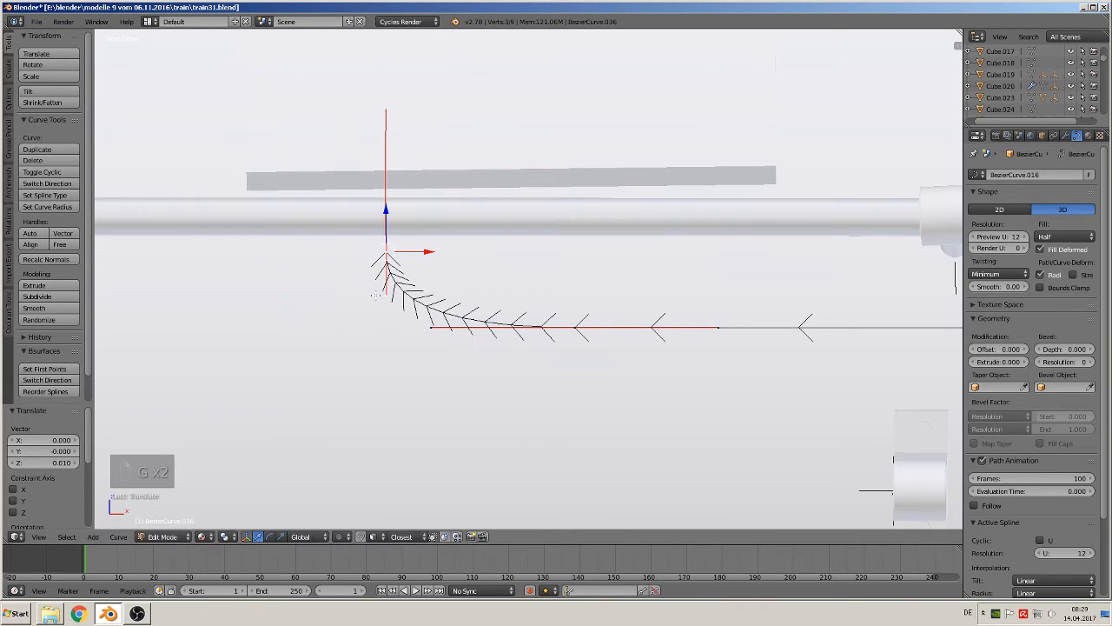
right_click(385, 295)
key(g)
middle_drag(378, 308, 477, 317)
click(379, 319)
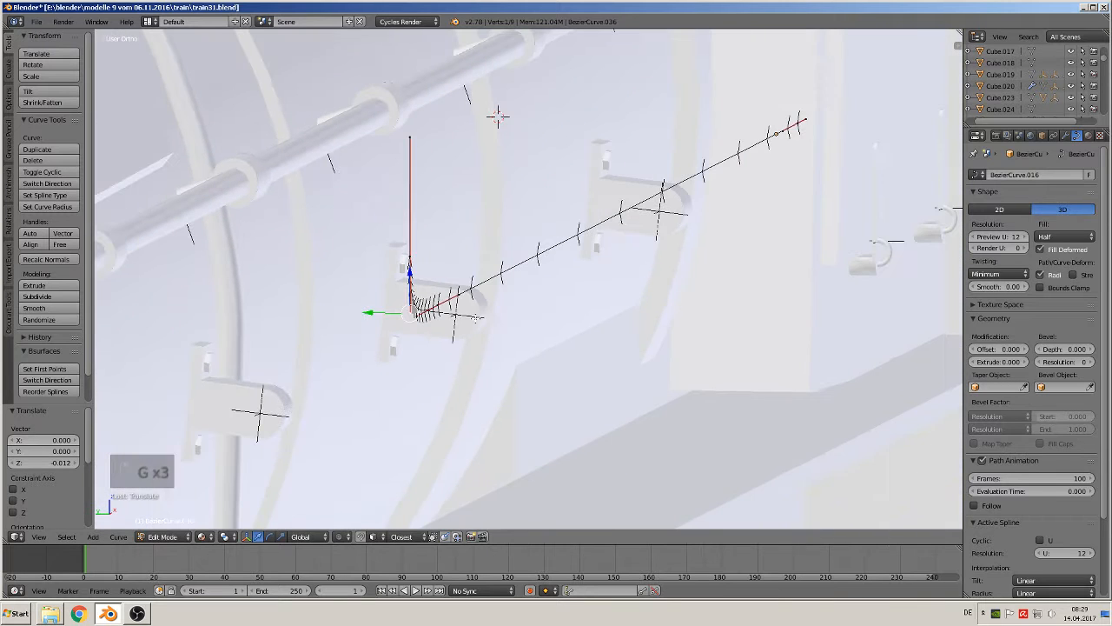
- From the left side, extrude the end point 0.049 in Y and 0.015 in Z toward the boiler, and move its lower handle -0.019 in Y and 0.035 in Z
right_click(413, 256)
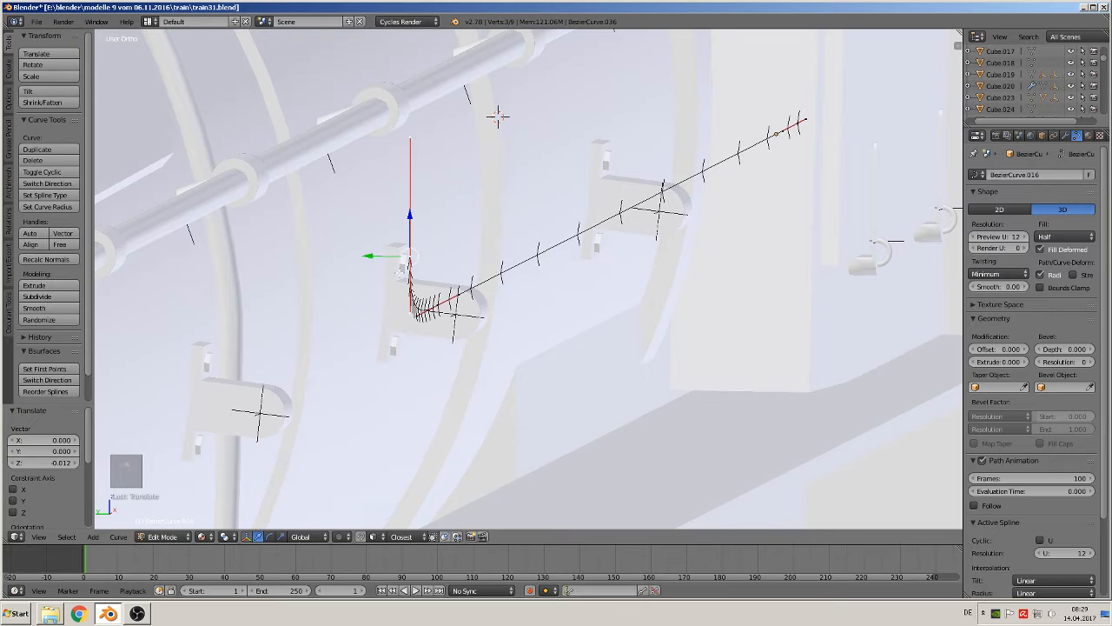
middle_drag(401, 273, 451, 276)
key(ctrl+KP_3)
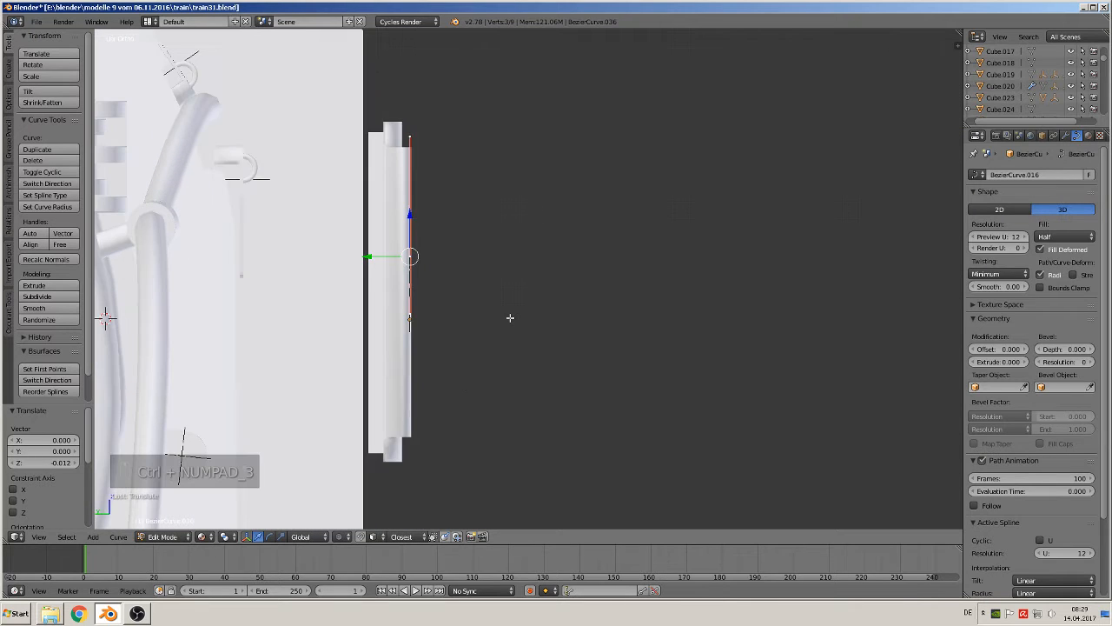
key(e)
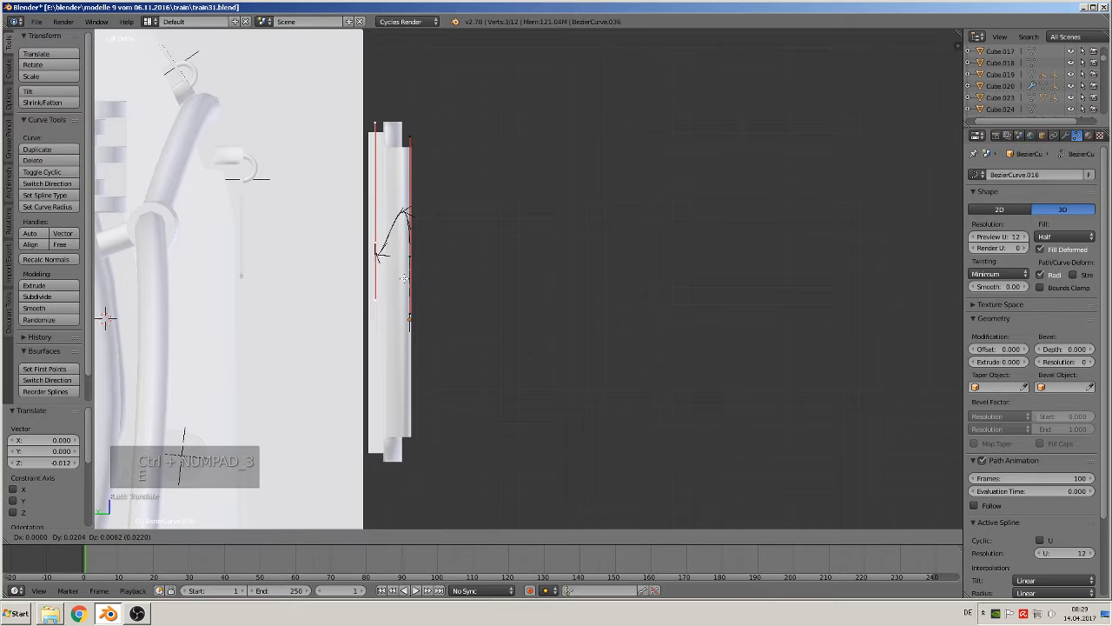
click(345, 269)
right_click(329, 282)
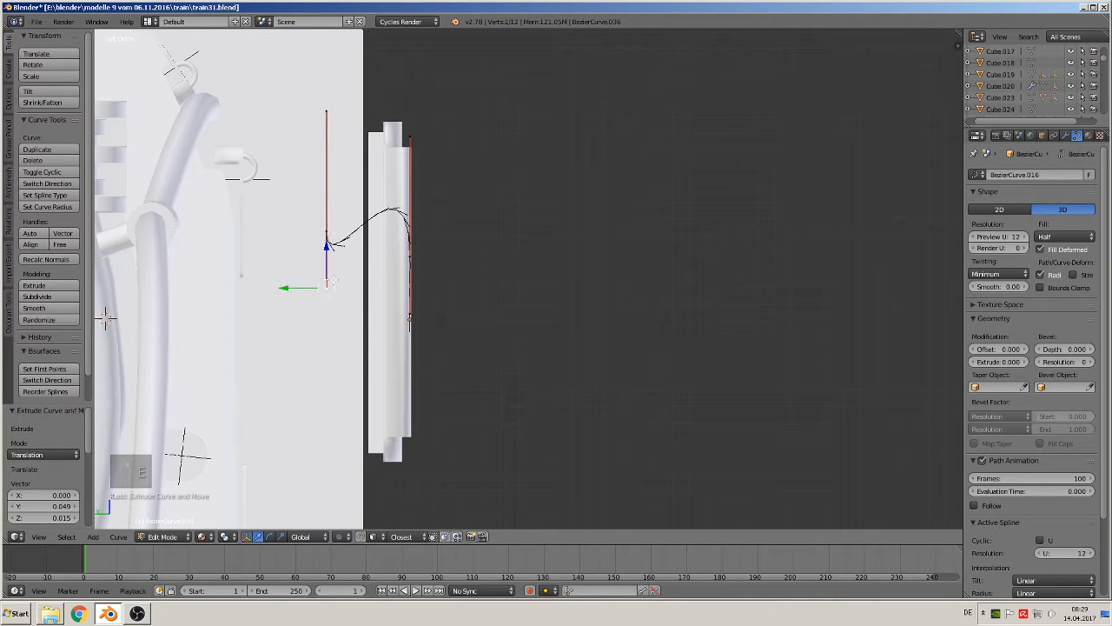
key(g)
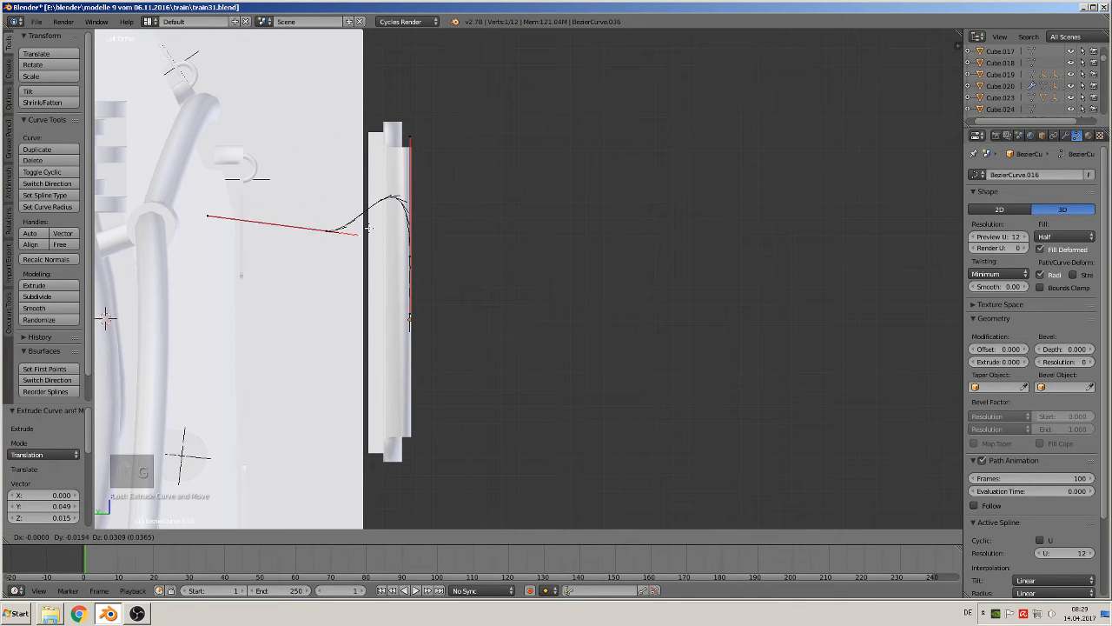
click(369, 221)
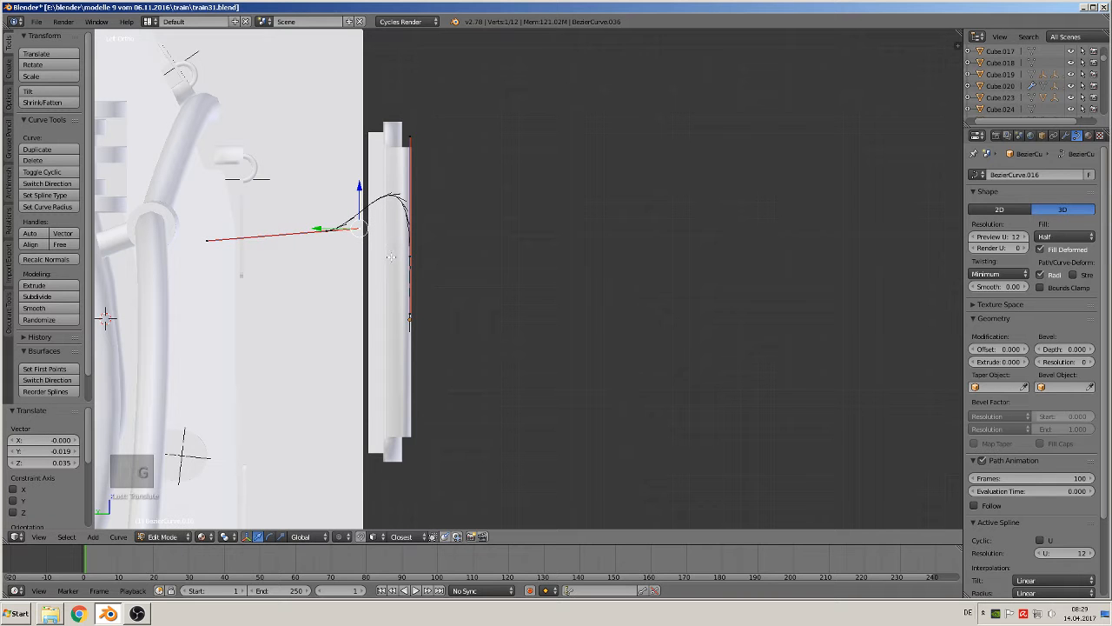
- Raise the boiler-side end point of the curve 0.039 along Z to form the upper bend
middle_drag(391, 257, 374, 227)
right_click(404, 142)
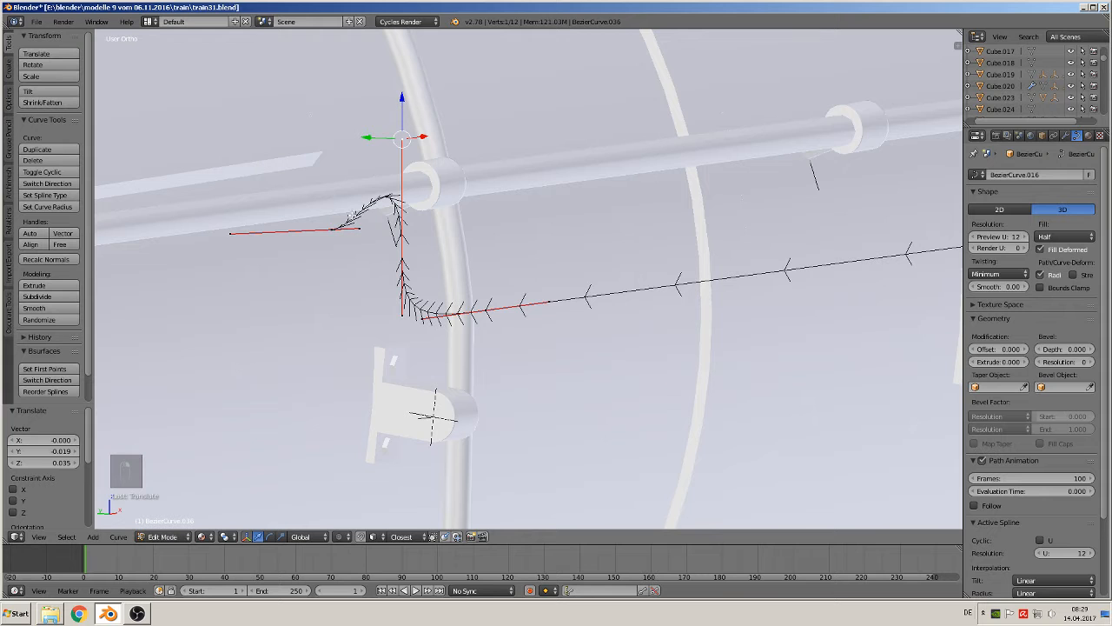
right_click(335, 228)
key(g)
key(z)
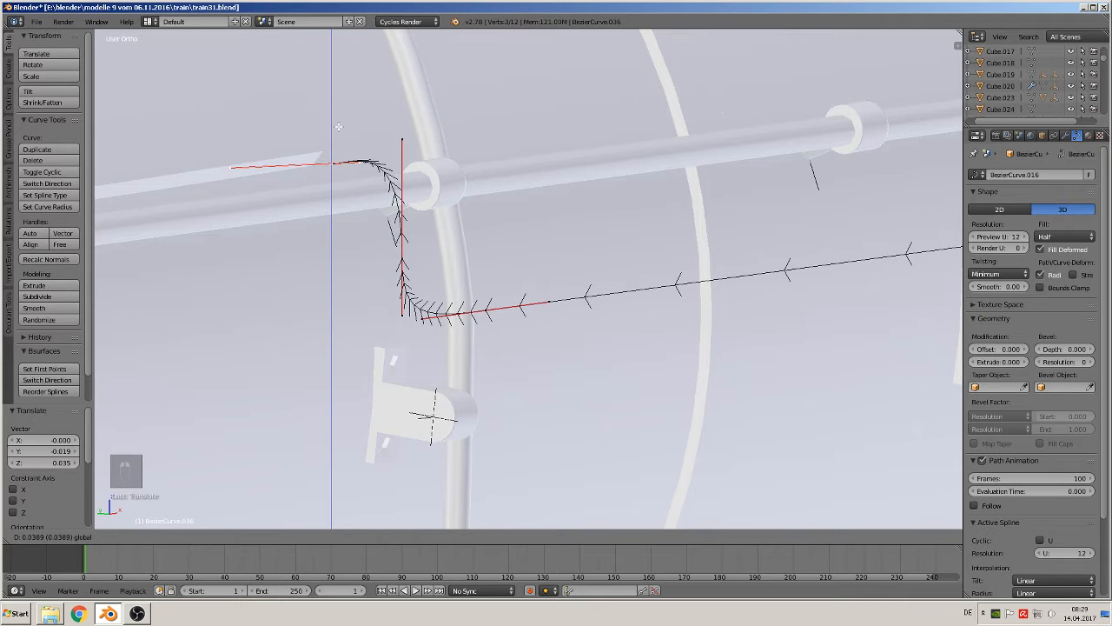
click(338, 127)
- Select the curve's upper end points together from the front, raise them 0.012 along Z, and clear the selection
middle_drag(338, 127, 250, 191)
key(KP_1)
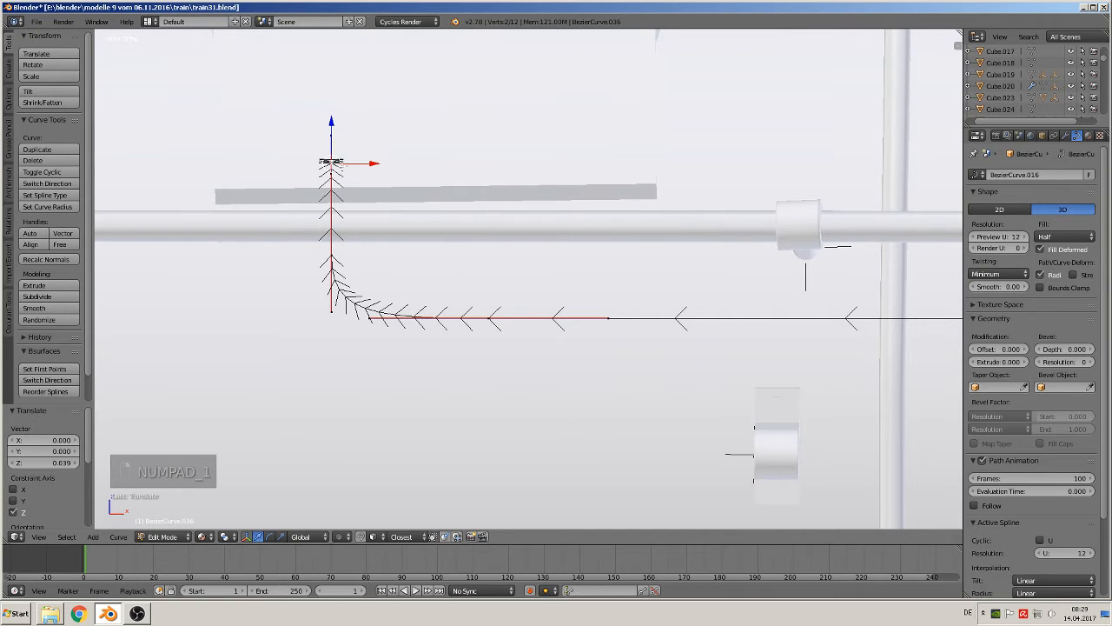
key(a)
key(a)
key(c)
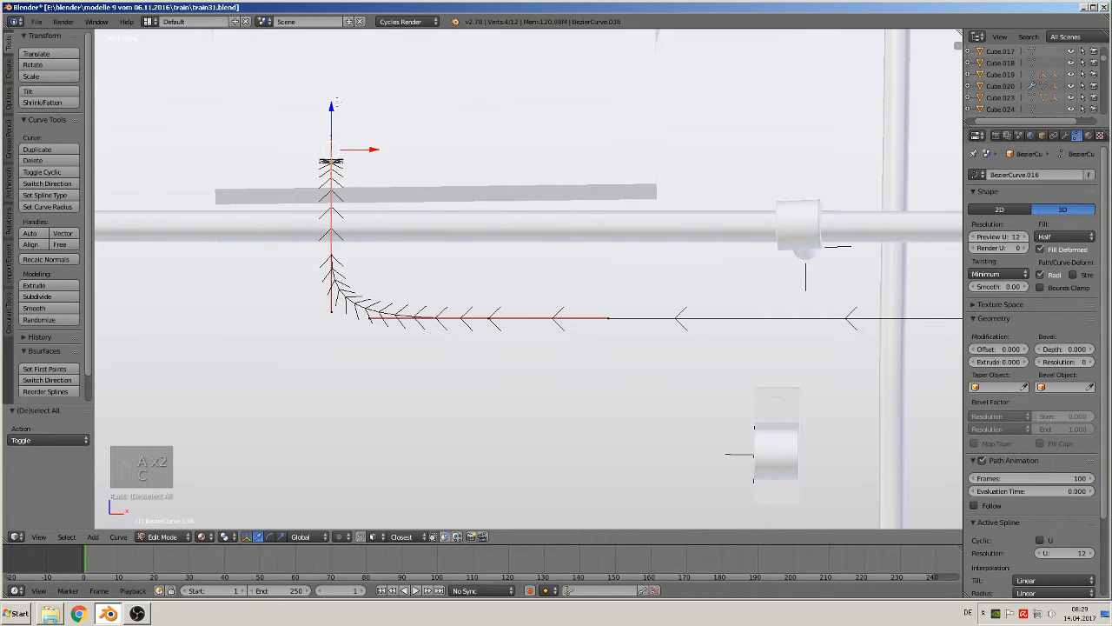
key(g)
key(z)
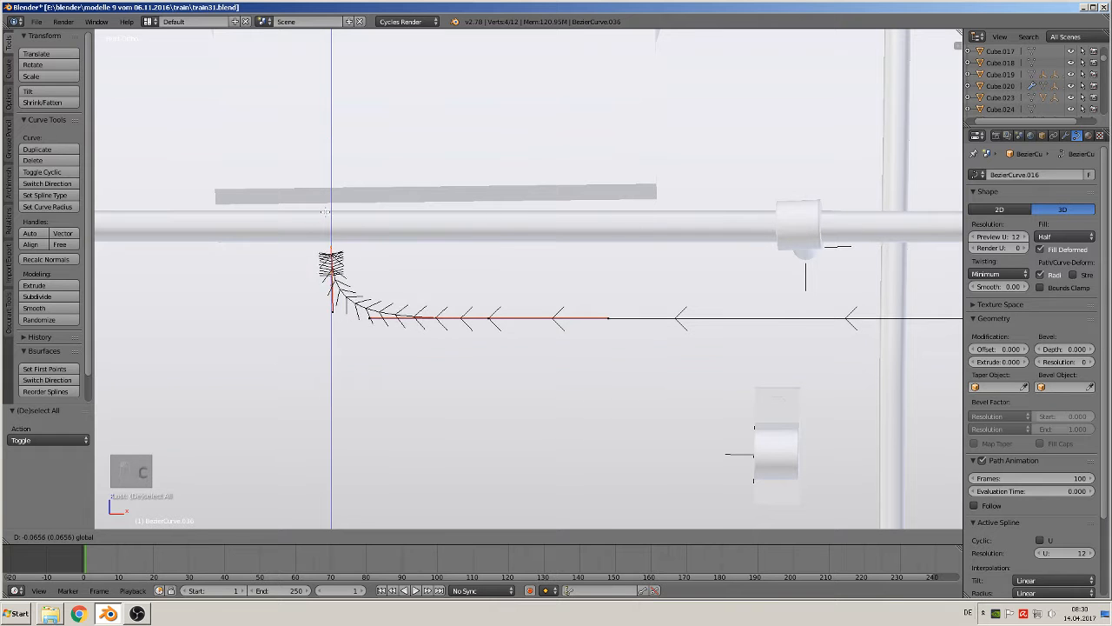
click(325, 91)
middle_drag(326, 91, 468, 223)
scroll(465, 222, down, 8)
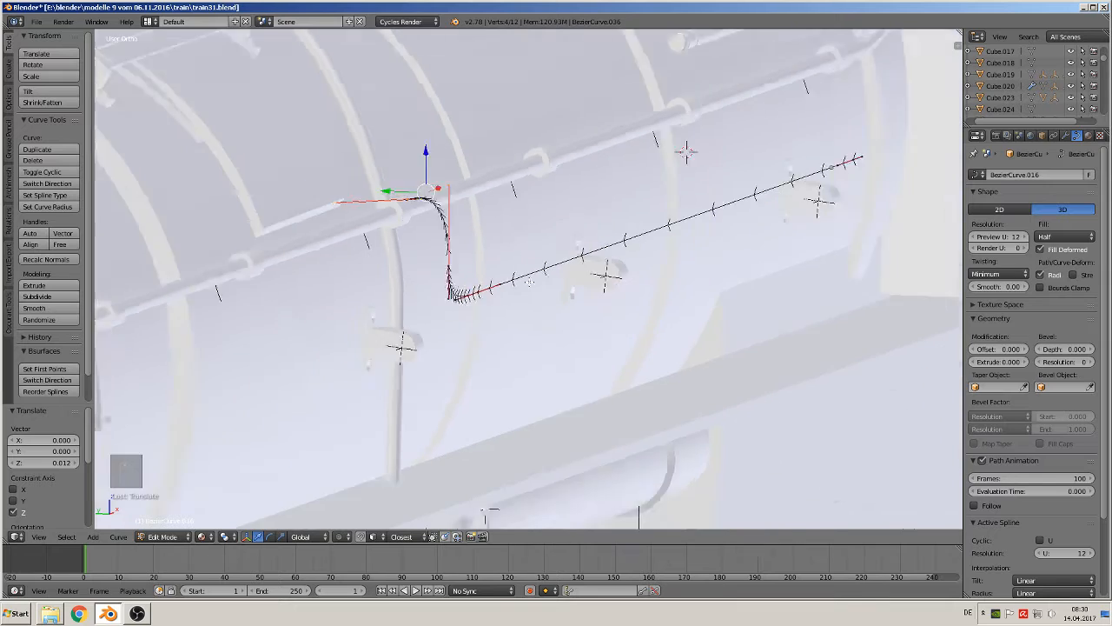
key(a)
- Leave curve editing, select the grey locomotive reference image and examine the pipes along its boiler side
scroll(639, 306, down, 6)
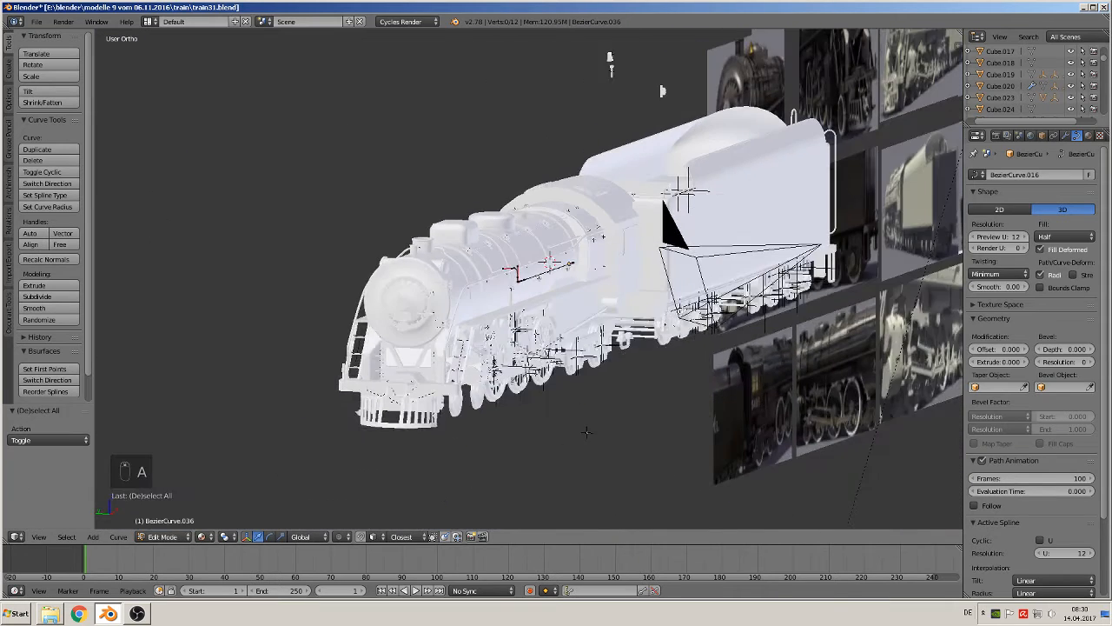
shift+middle_drag(706, 306, 793, 297)
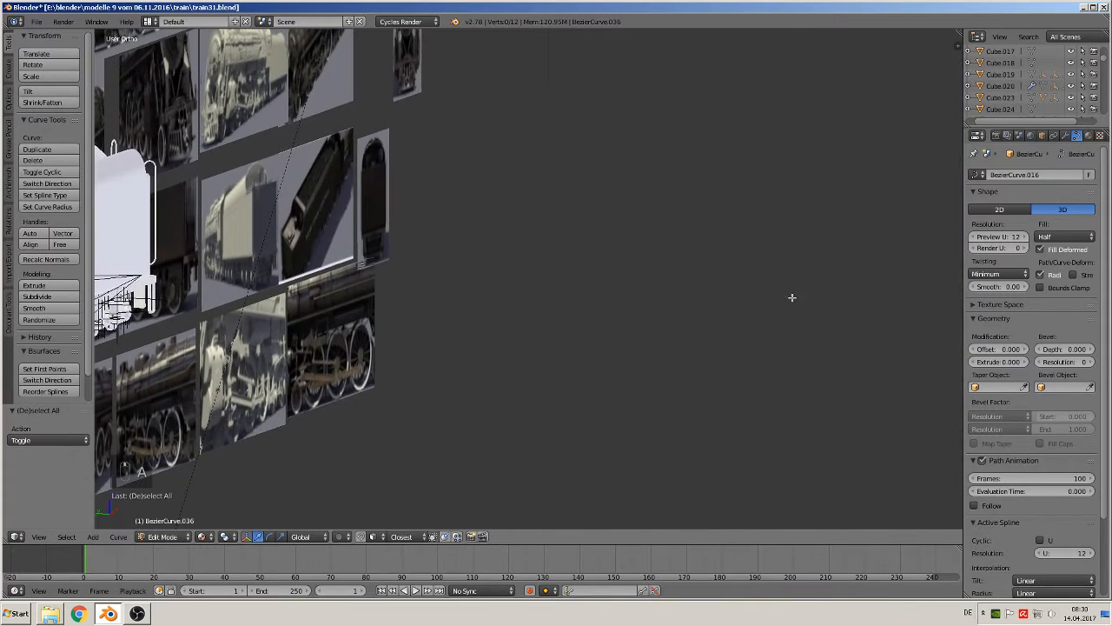
key(Tab)
right_click(250, 96)
key(KP_1)
key(KP_Decimal)
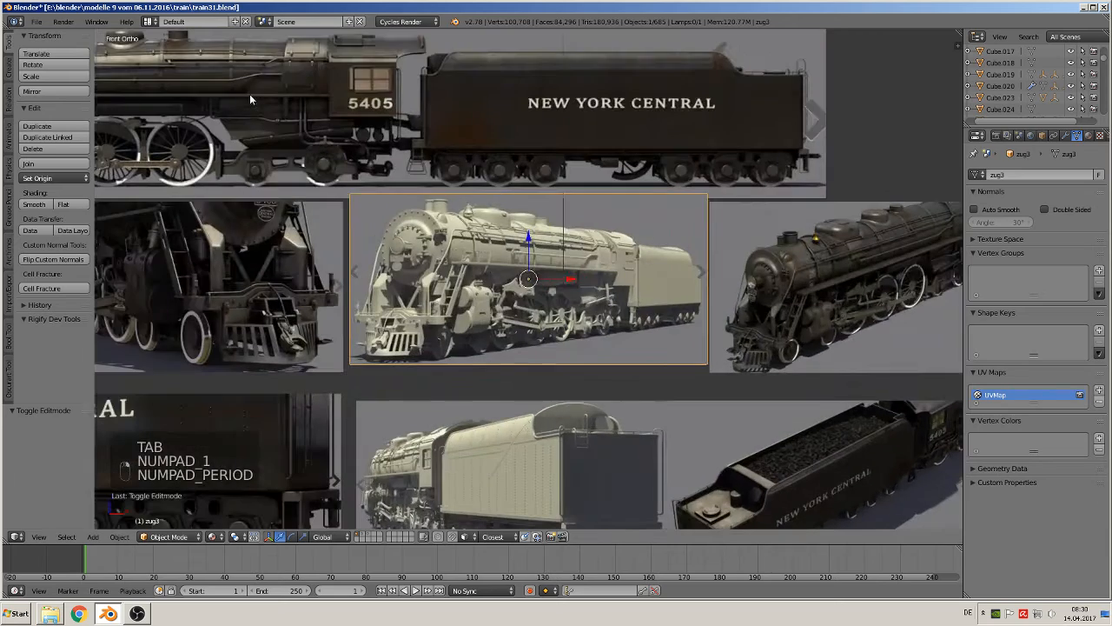
scroll(487, 280, up, 5)
shift+middle_drag(418, 239, 489, 356)
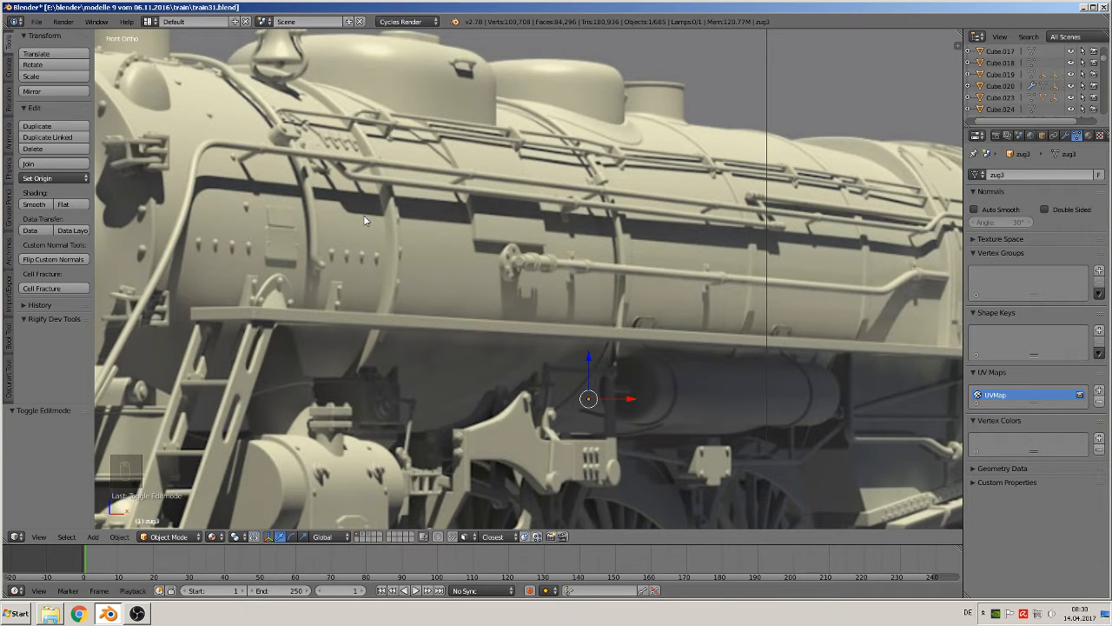
scroll(364, 215, down, 3)
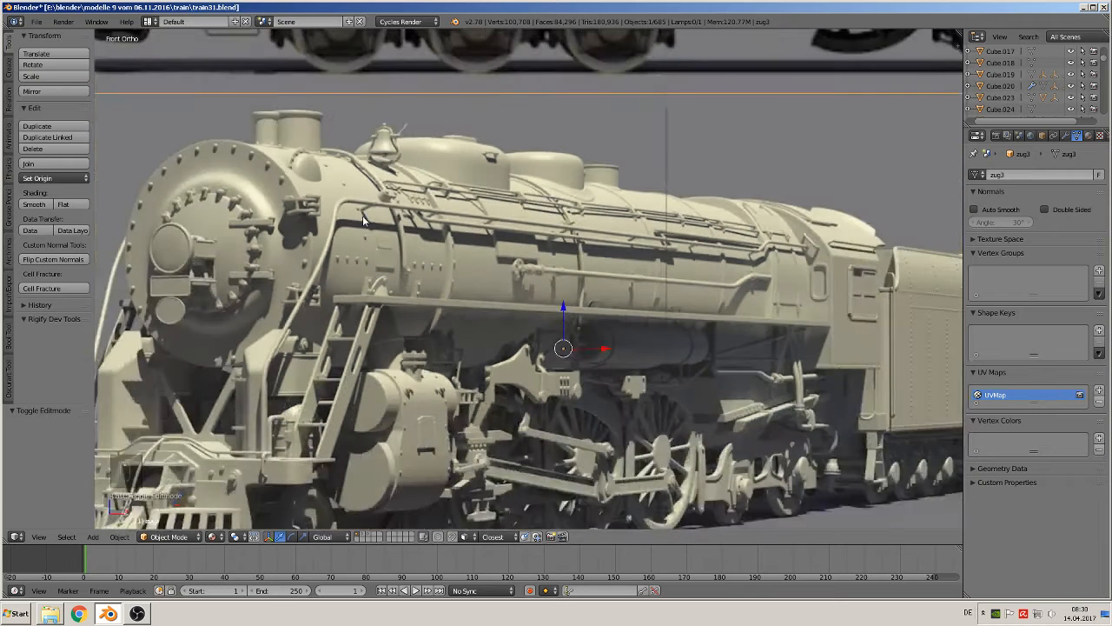
scroll(465, 166, up, 2)
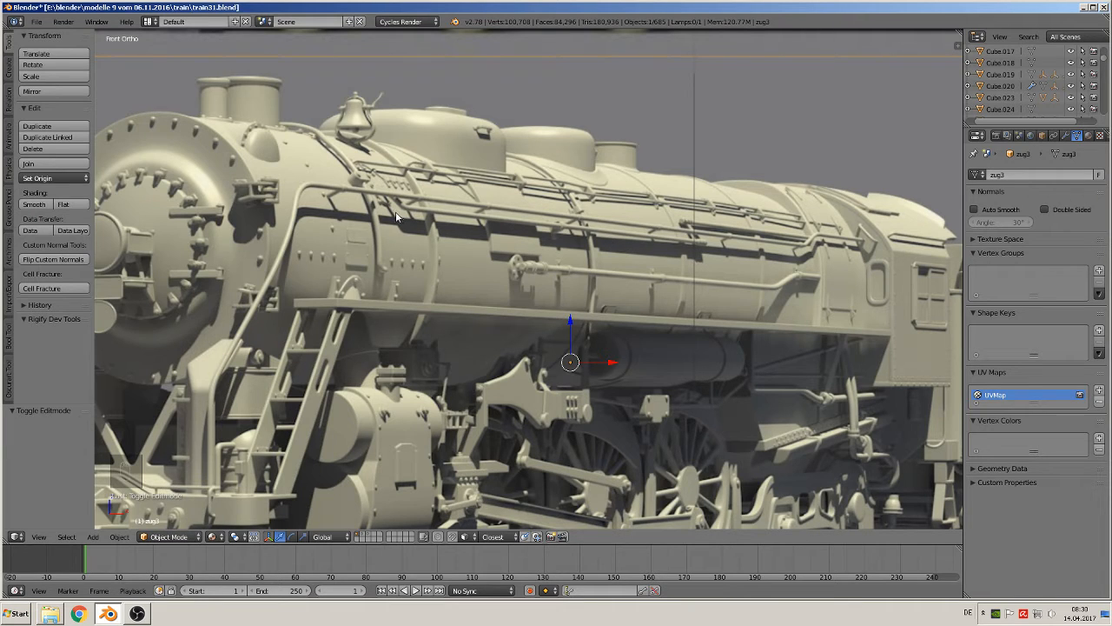
scroll(397, 215, down, 8)
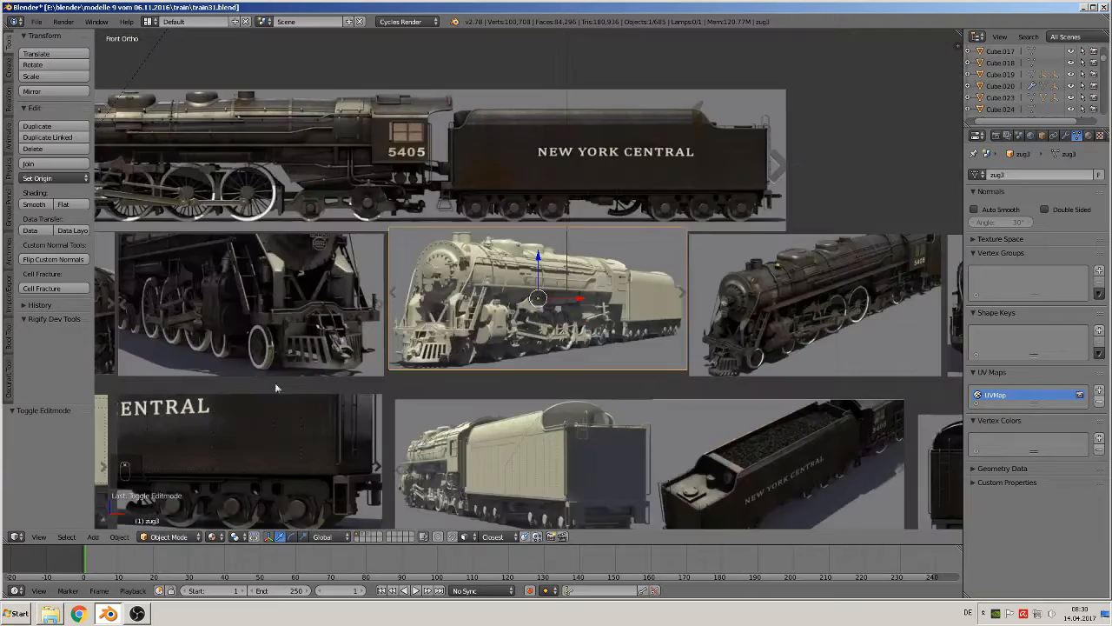
- Reopen the lower side pipe curve for editing, box-select its front bend points and move them -0.565 along X
scroll(226, 355, up, 10)
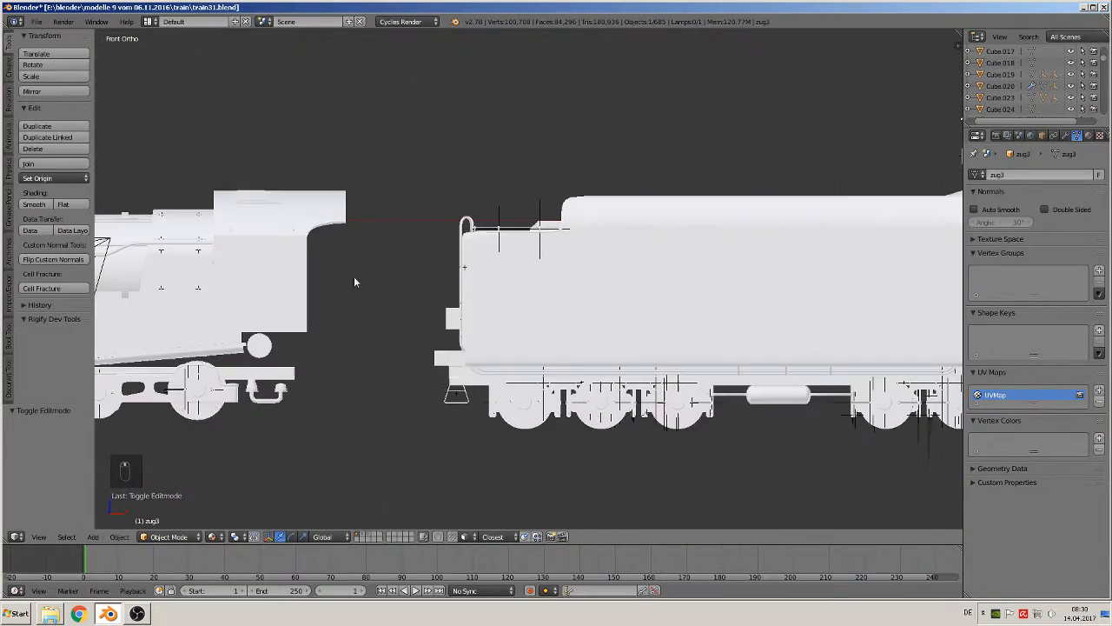
shift+middle_drag(714, 275, 772, 271)
shift+middle_drag(279, 261, 528, 305)
scroll(529, 296, up, 4)
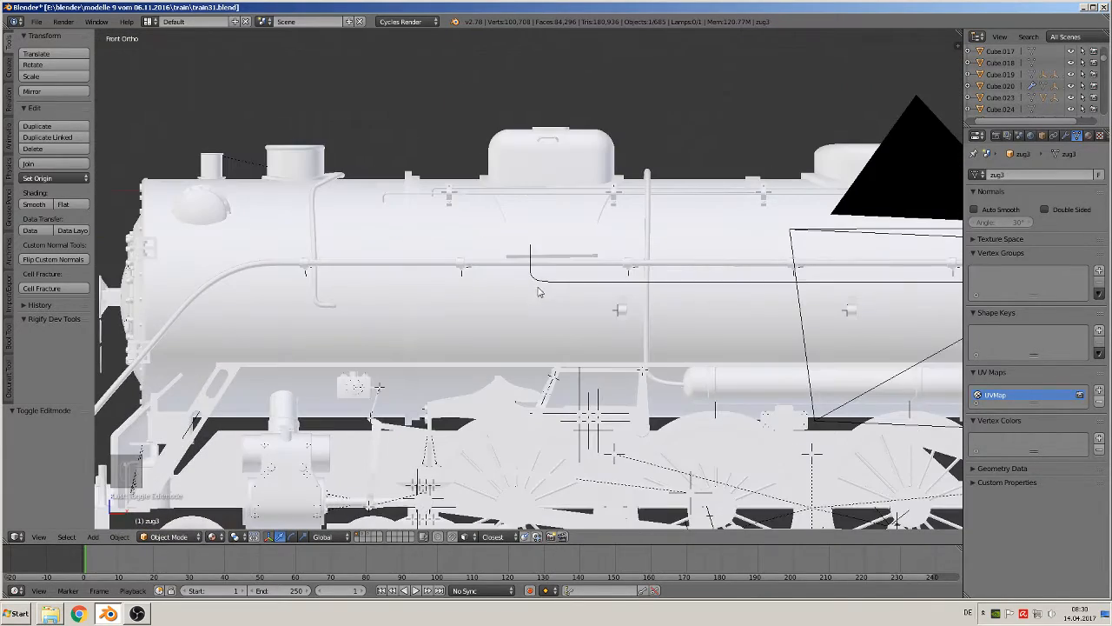
right_click(540, 281)
right_click(540, 281)
scroll(544, 300, up, 4)
key(Tab)
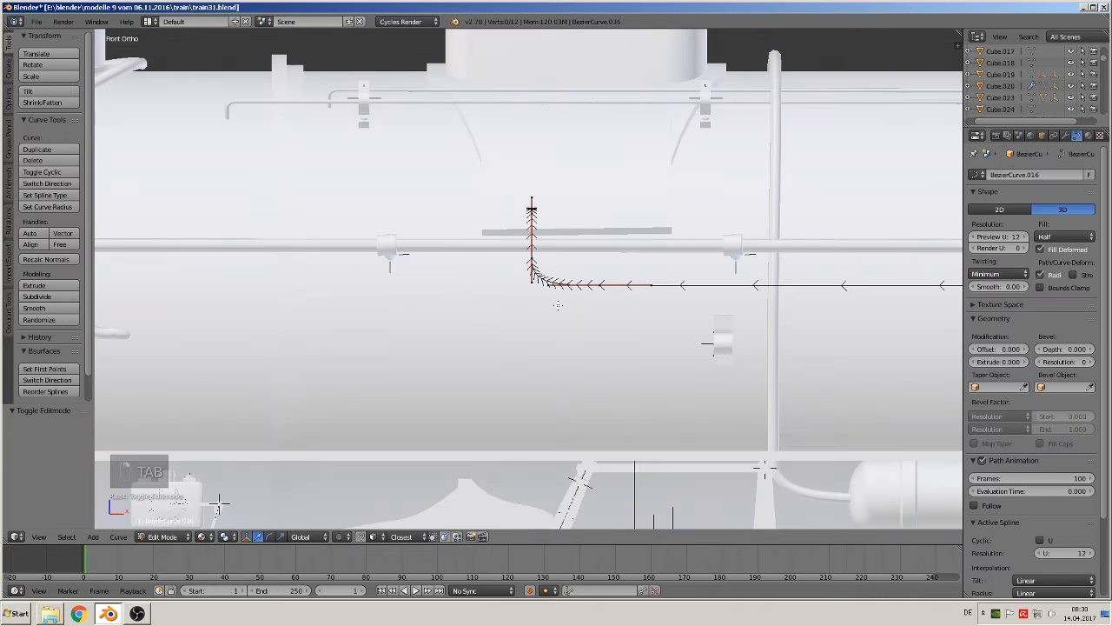
key(b)
drag(626, 316, 458, 151)
scroll(580, 276, down, 3)
drag(583, 264, 344, 261)
shift+middle_drag(332, 311, 521, 335)
scroll(521, 335, up, 2)
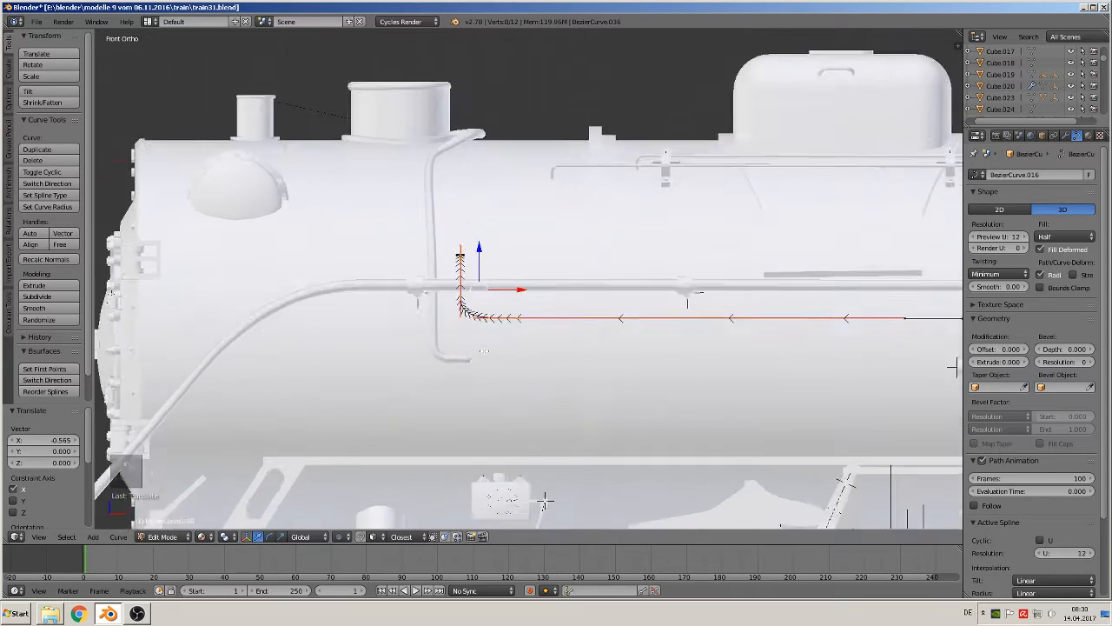
- Leave curve editing and move the whole lower pipe curve 0.163 along Y toward the boiler
middle_drag(391, 317, 493, 370)
scroll(493, 369, up, 1)
scroll(488, 365, up, 1)
shift+middle_drag(442, 335, 547, 344)
scroll(501, 381, up, 1)
scroll(547, 344, down, 5)
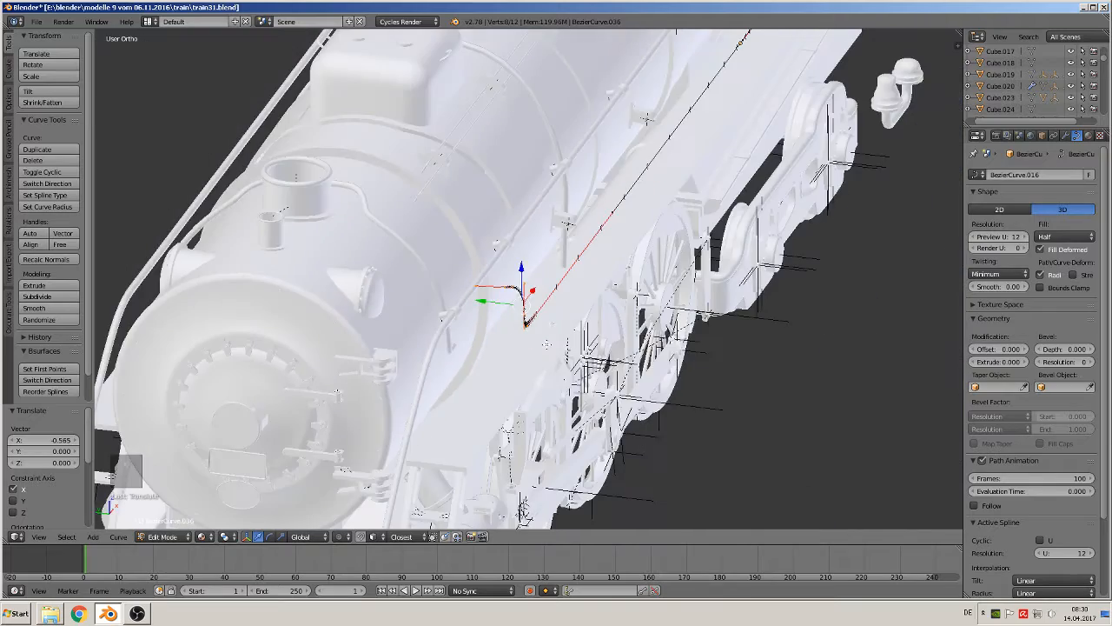
scroll(585, 286, down, 2)
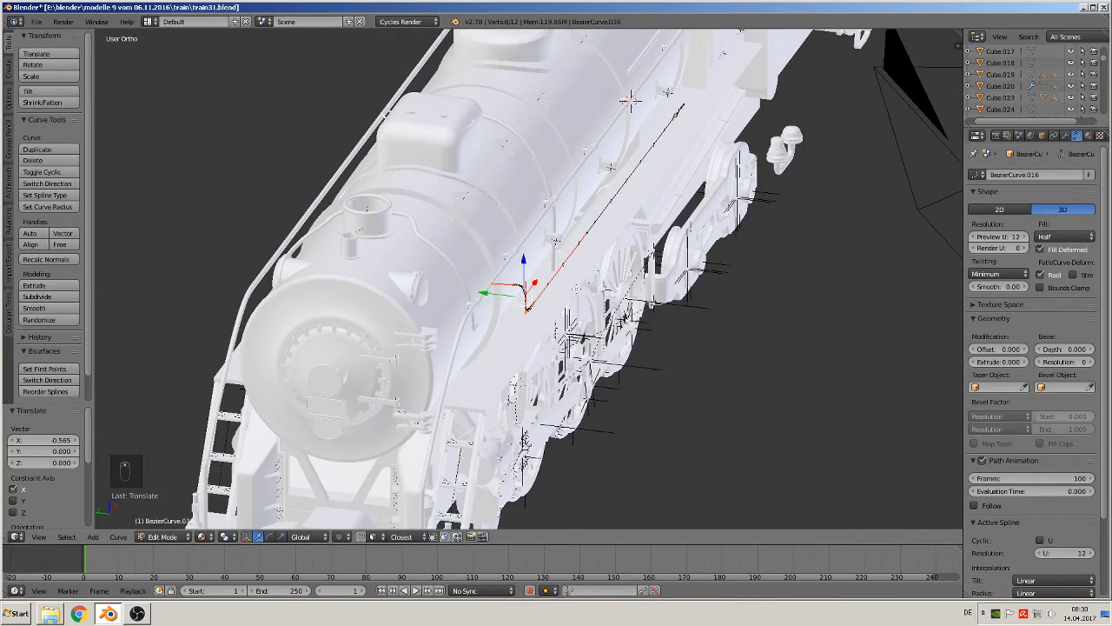
middle_drag(577, 289, 614, 292)
key(Tab)
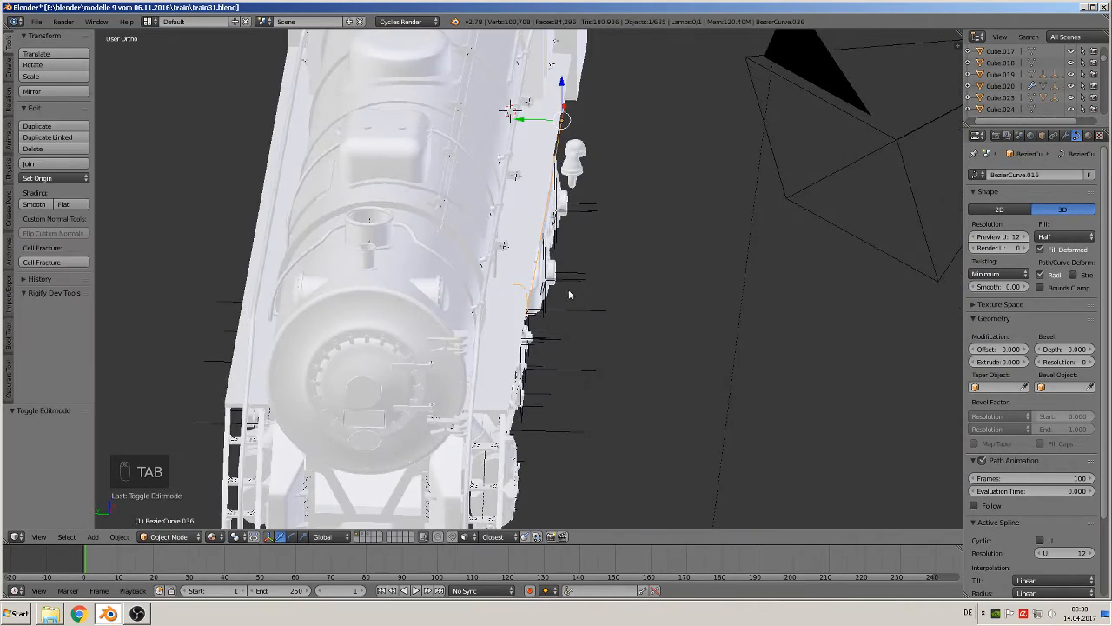
key(g)
key(y)
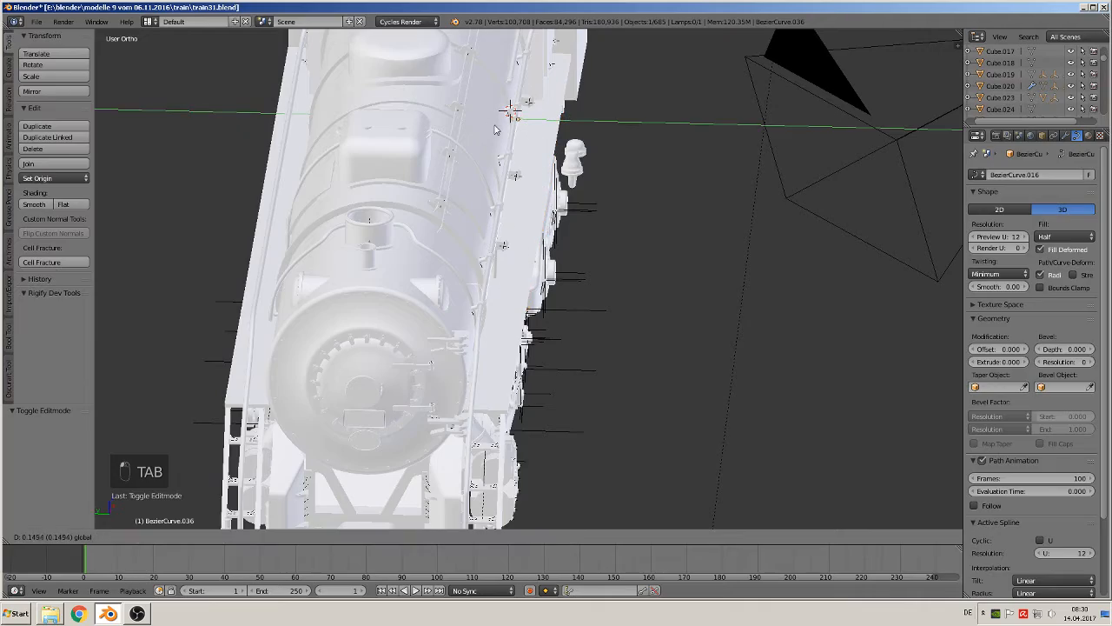
click(489, 129)
- Set the fill mode of the lower pipe curve to Full
middle_drag(488, 129, 423, 271)
scroll(395, 271, up, 2)
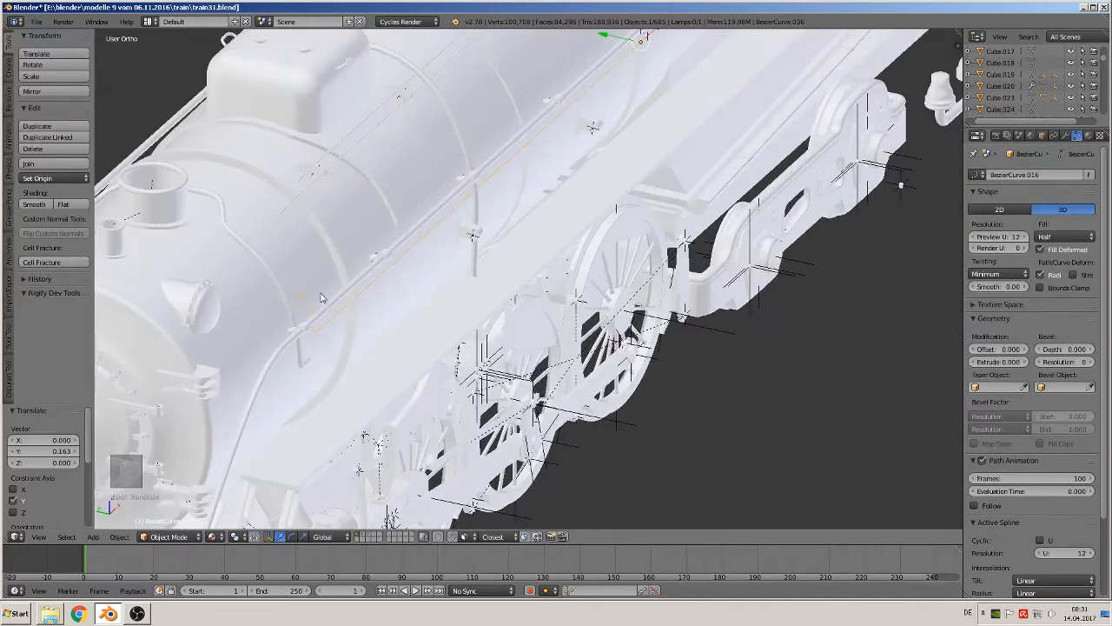
middle_drag(321, 293, 471, 281)
scroll(479, 251, up, 3)
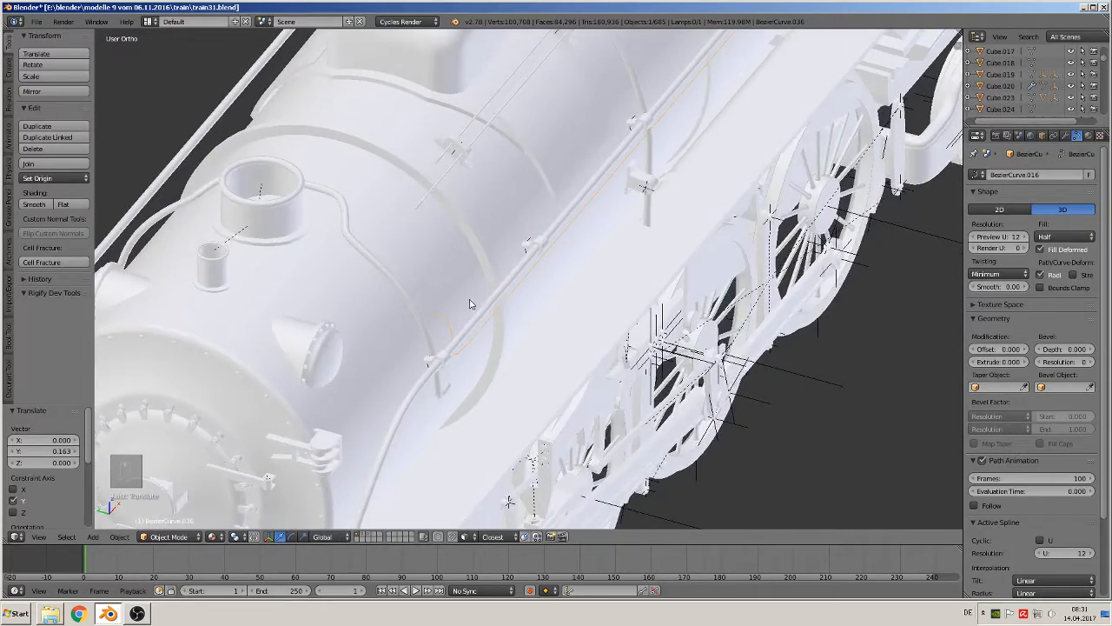
scroll(460, 337, up, 3)
scroll(502, 372, down, 3)
middle_drag(708, 233, 678, 261)
click(1056, 236)
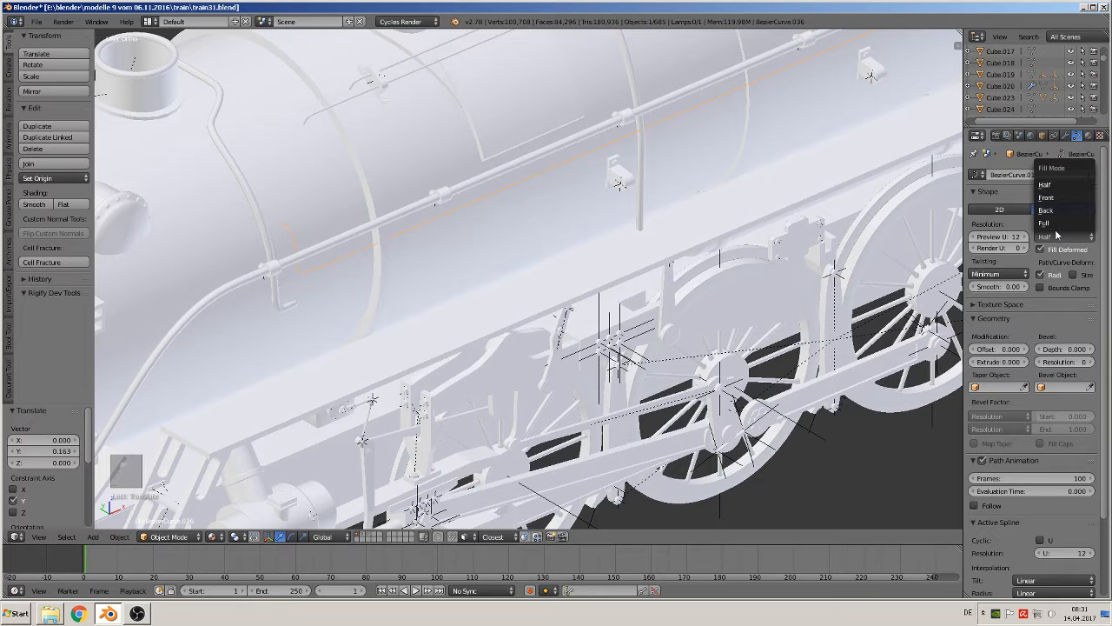
click(1058, 224)
- Thicken the curve into a round pipe with bevel depth 0.131 and bevel resolution 2
mouse_move(1066, 348)
mouse_down()
mouse_move(1104, 348)
mouse_move(1065, 349)
mouse_up()
middle_drag(618, 258, 889, 353)
scroll(731, 302, up, 3)
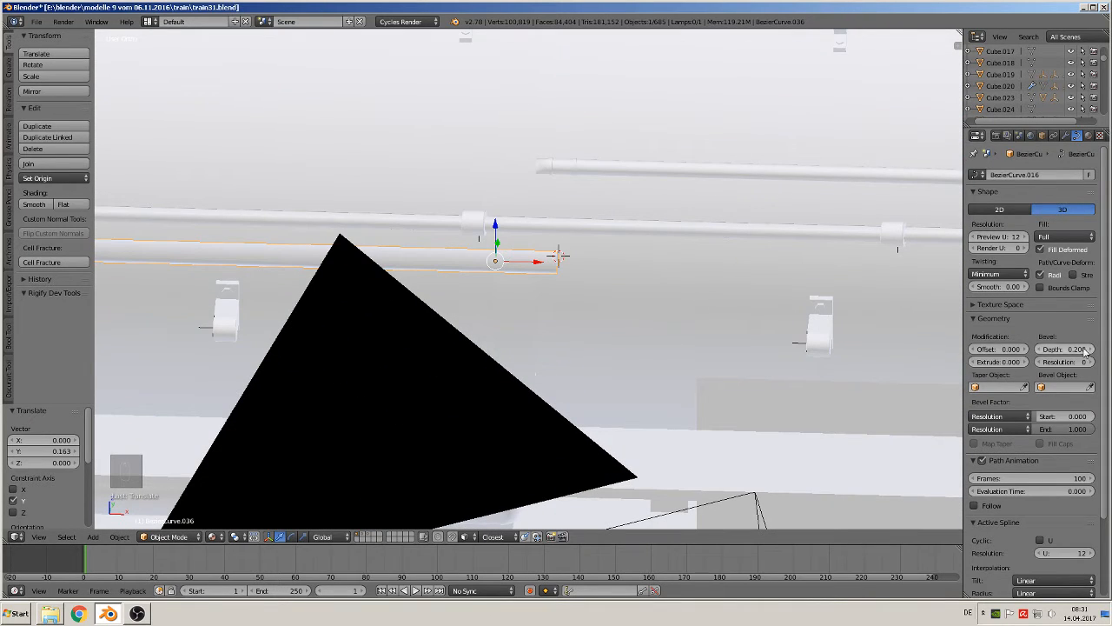
drag(1080, 351, 1049, 351)
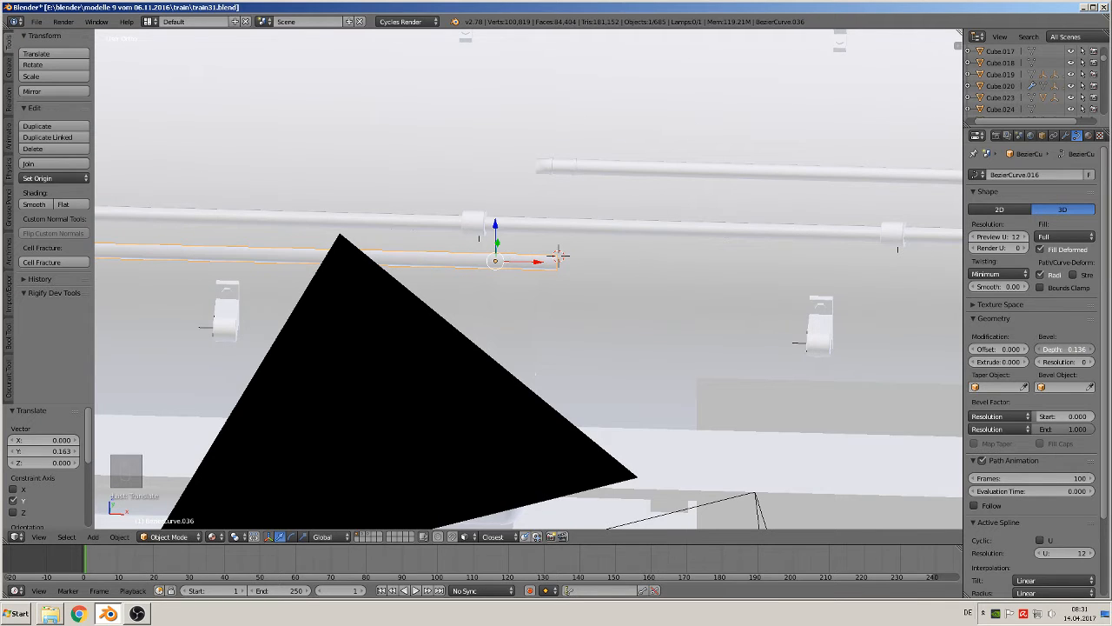
click(1091, 362)
click(1090, 361)
- Examine the thickened pipe's front bend and its fit against the boiler and neighbouring pipes from several angles
scroll(576, 348, down, 3)
shift+middle_drag(348, 295, 641, 336)
key(KP_Decimal)
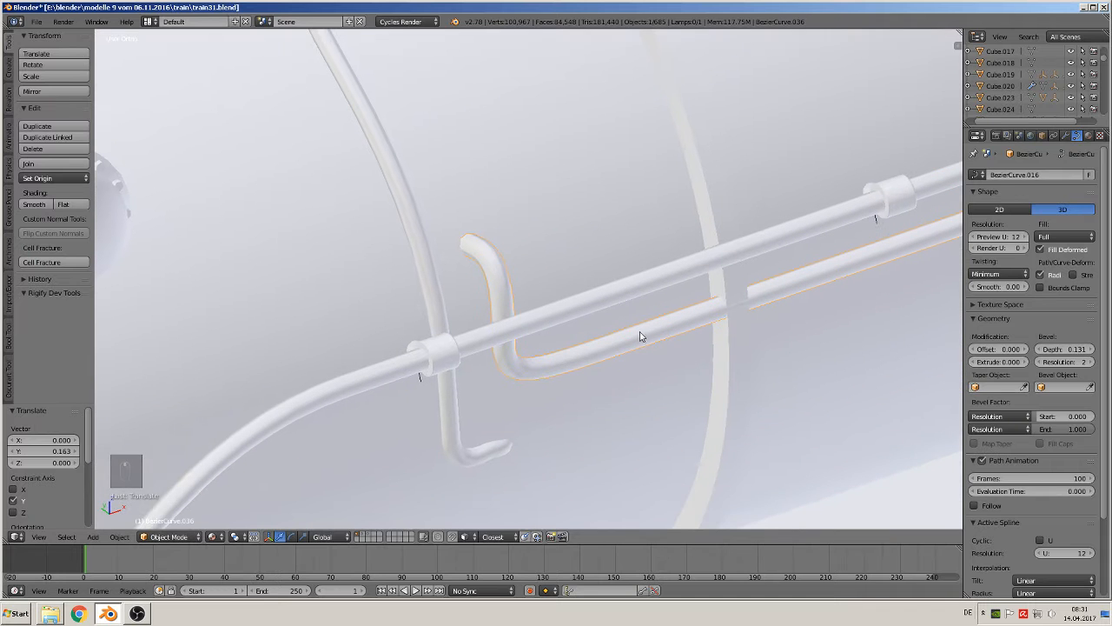
middle_drag(736, 306, 428, 314)
scroll(581, 291, up, 1)
scroll(444, 295, down, 2)
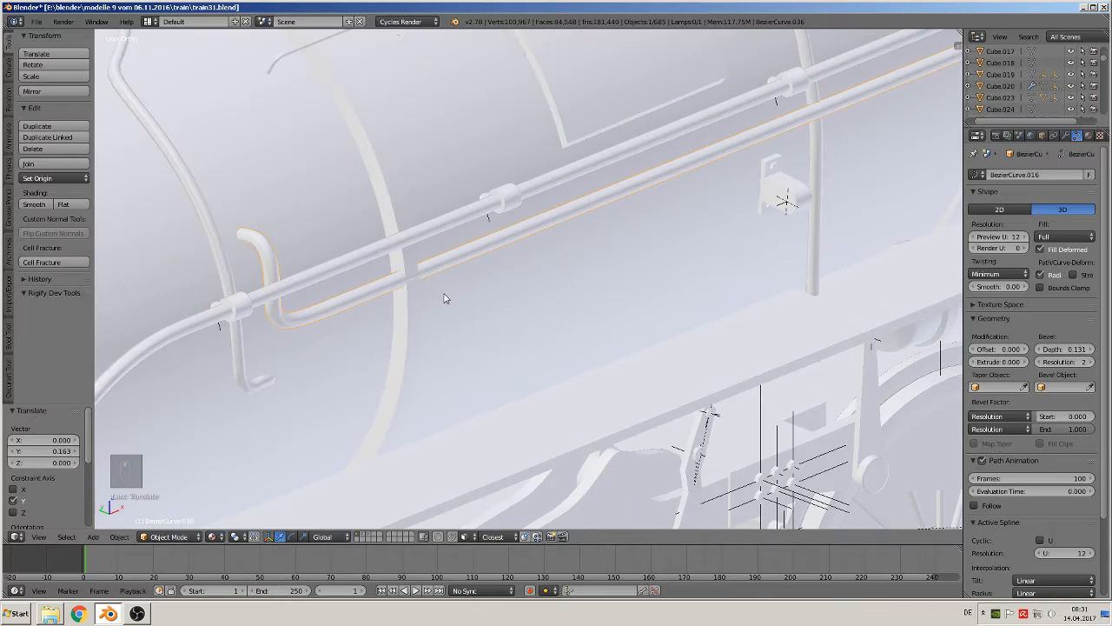
middle_drag(540, 279, 343, 244)
middle_drag(342, 238, 345, 238)
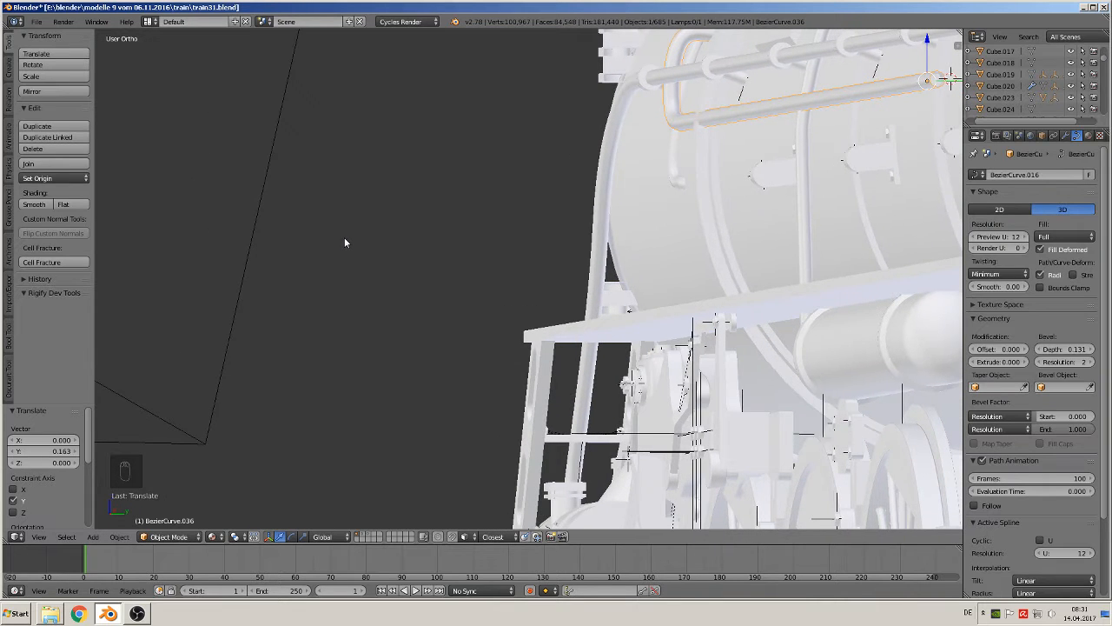
middle_drag(684, 134, 817, 221)
shift+middle_drag(622, 202, 800, 251)
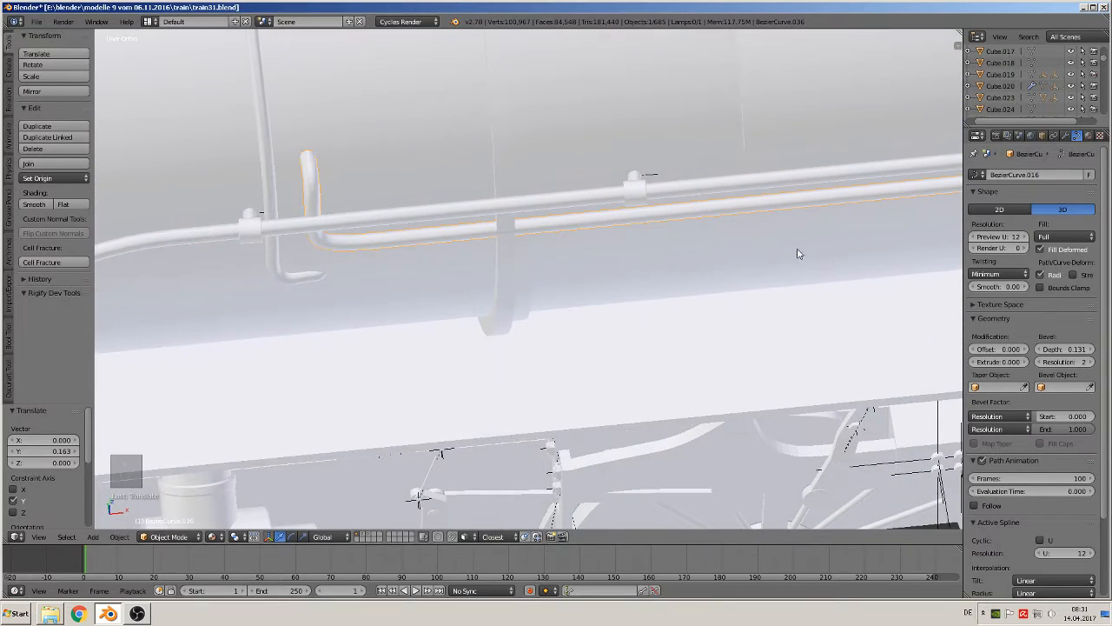
- Edit the curve and shorten the long rear handle at the lower bend, moving it -0.565 in X, 0.031 in Y and -0.034 in Z
key(Tab)
scroll(611, 235, down, 2)
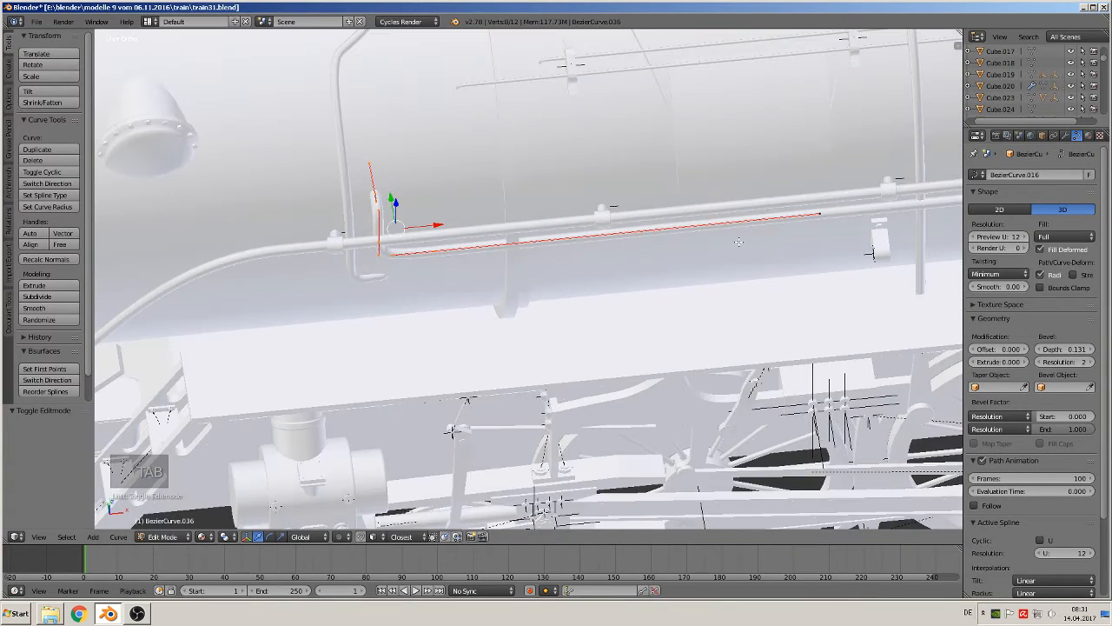
right_click(820, 214)
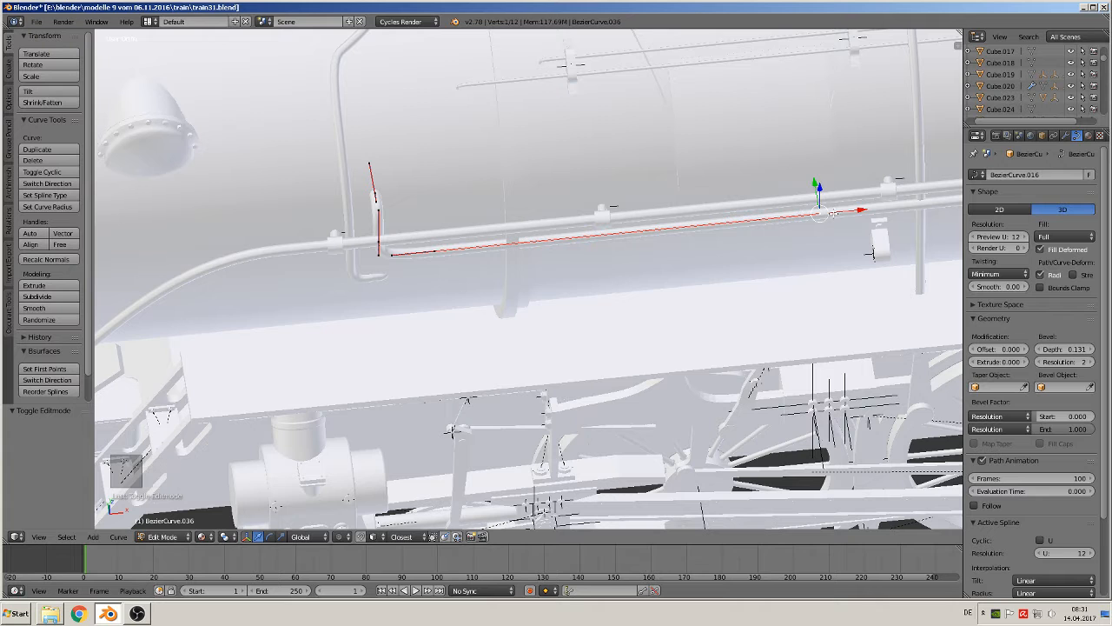
key(g)
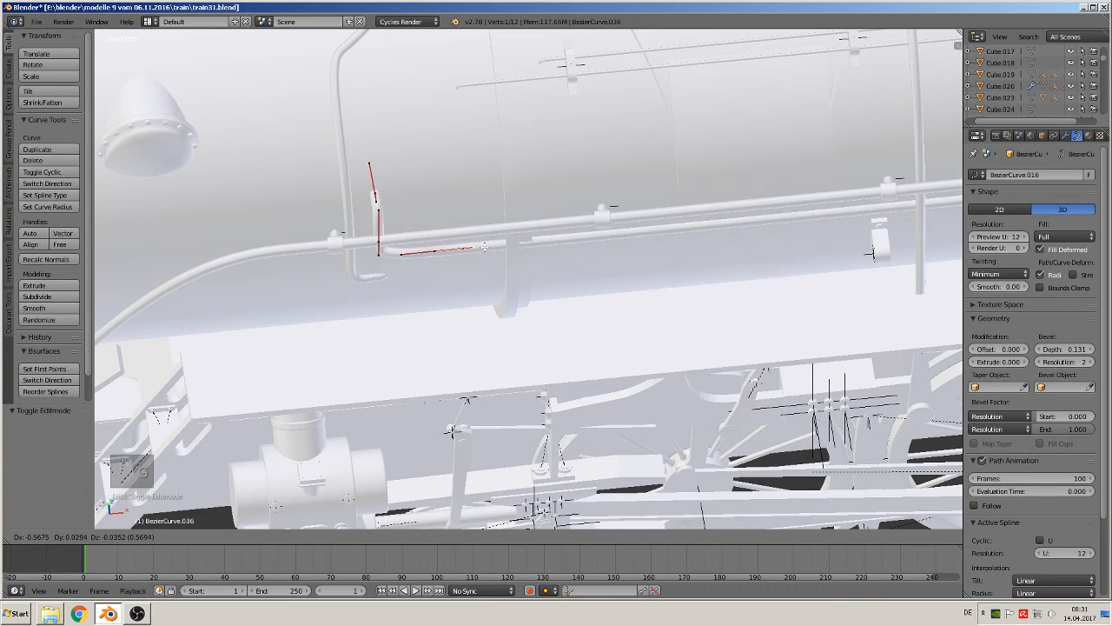
click(485, 247)
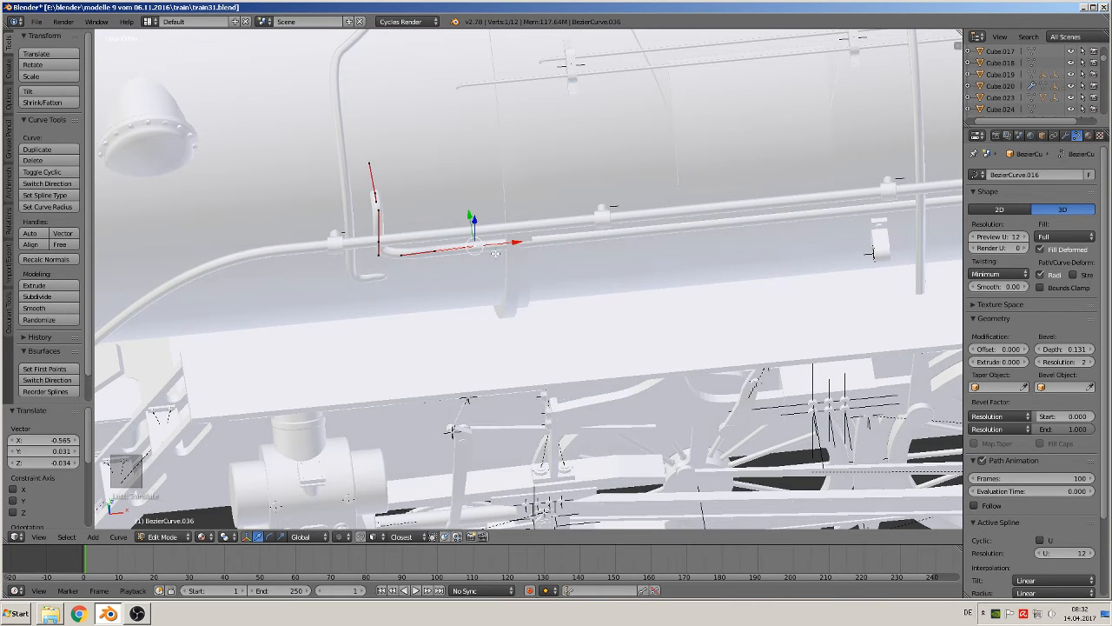
- Move the same handle 0.012 in X, -0.080 in Y and -0.010 in Z, raise it about 0.062 along Z, and leave curve editing
middle_drag(485, 248, 493, 180)
key(g)
click(558, 261)
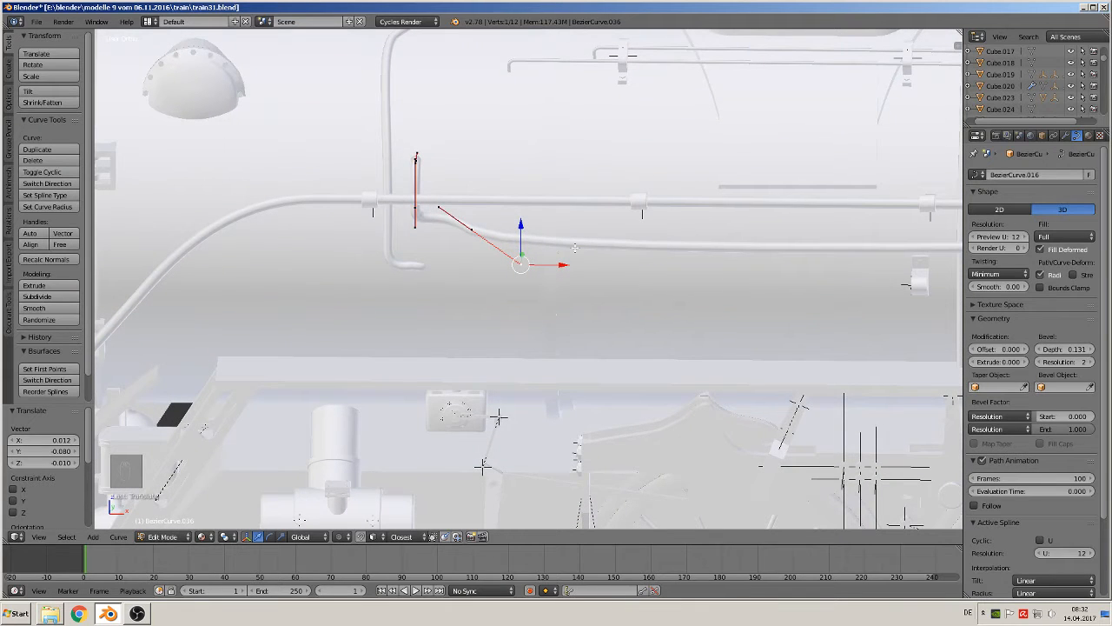
scroll(588, 249, down, 2)
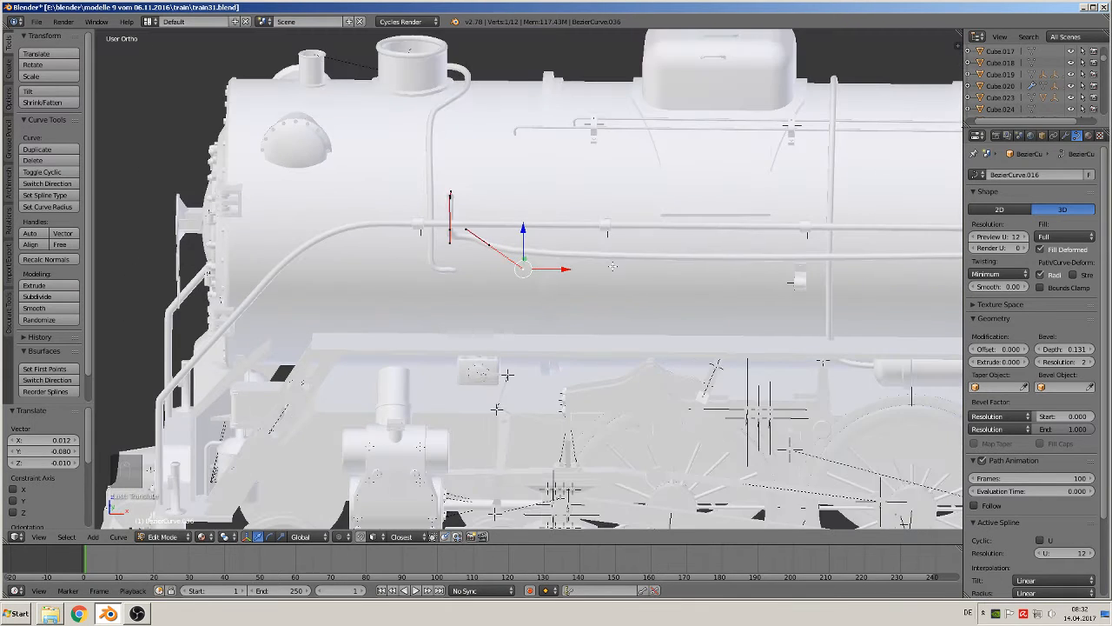
middle_drag(612, 266, 526, 303)
key(g)
key(z)
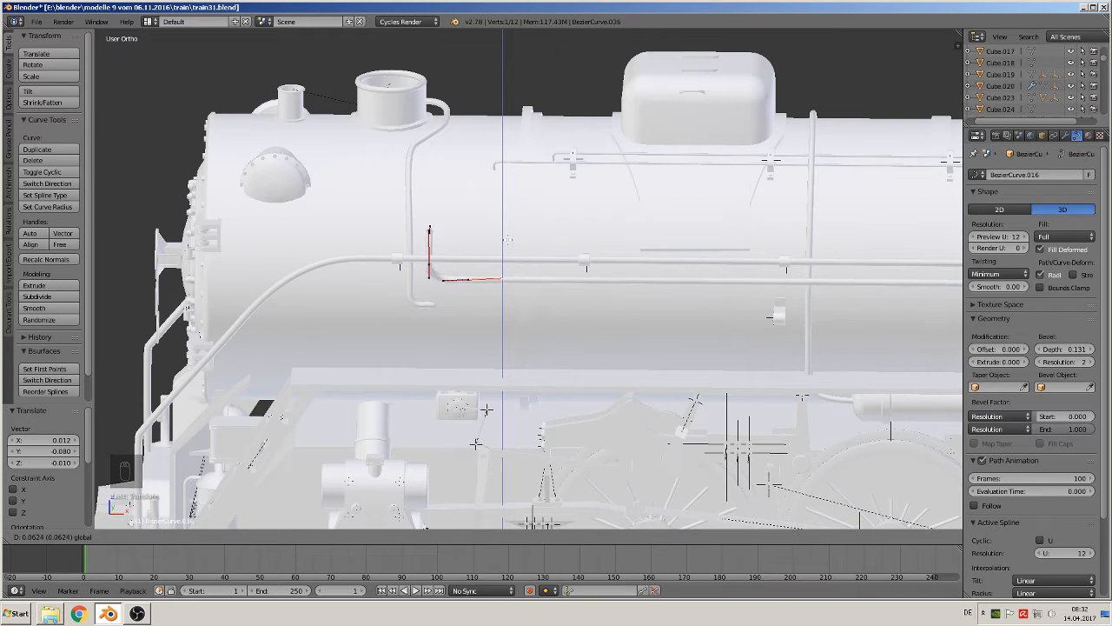
click(507, 240)
middle_drag(508, 241, 587, 329)
scroll(587, 329, up, 2)
scroll(471, 275, down, 1)
key(Tab)
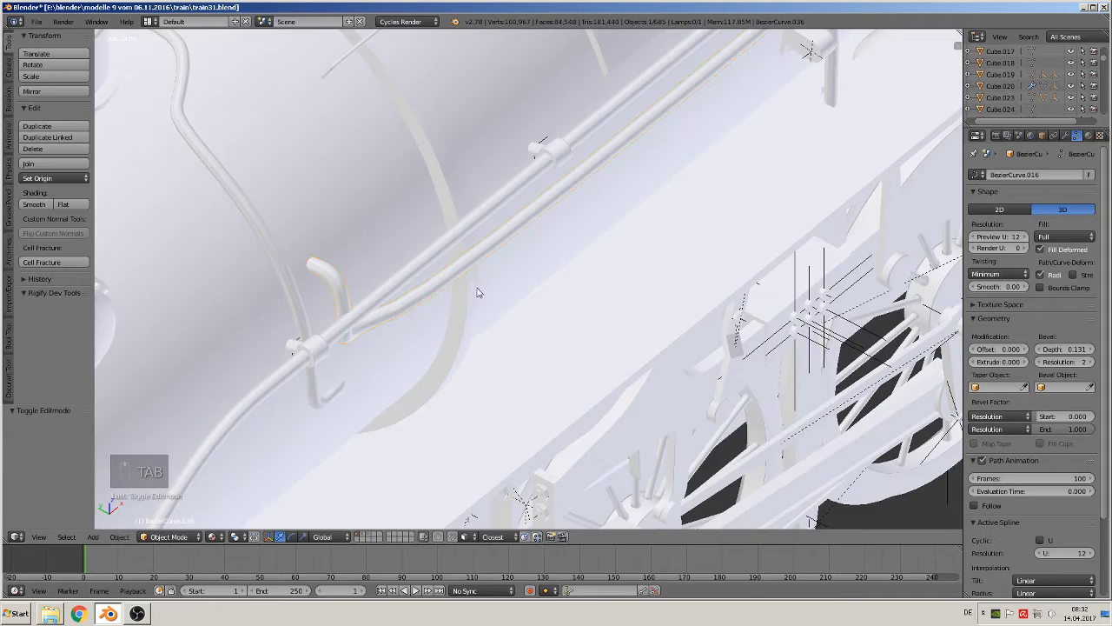
- Edit the pipe curve again and move the lower bend point's front handle -0.037 in Y and -0.022 in Z
middle_drag(502, 312, 511, 261)
key(Tab)
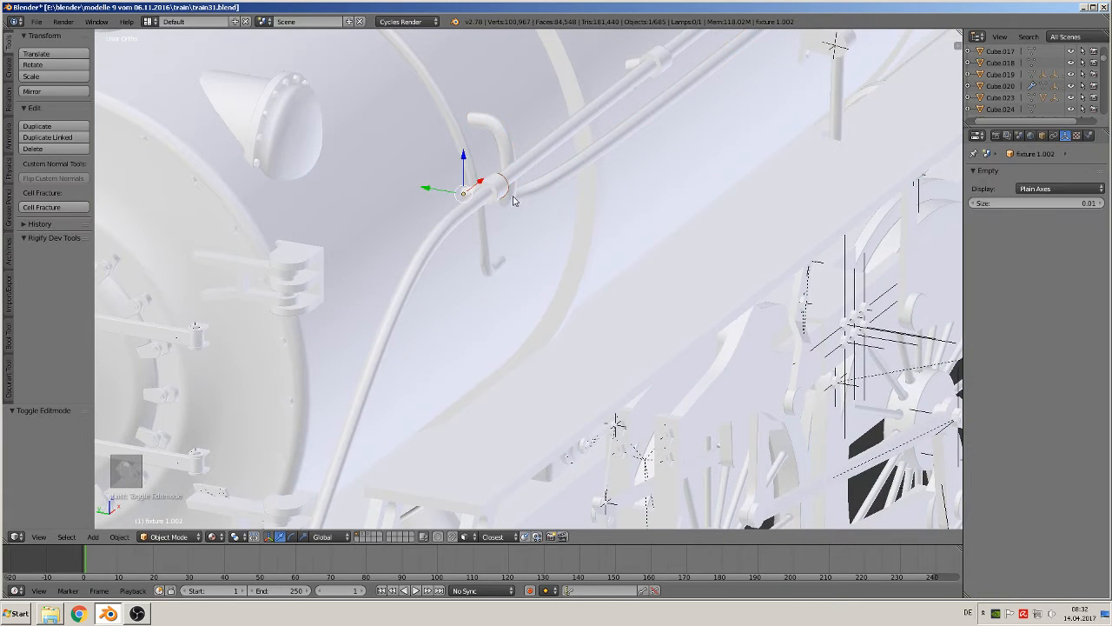
middle_drag(527, 225, 518, 276)
right_click(493, 242)
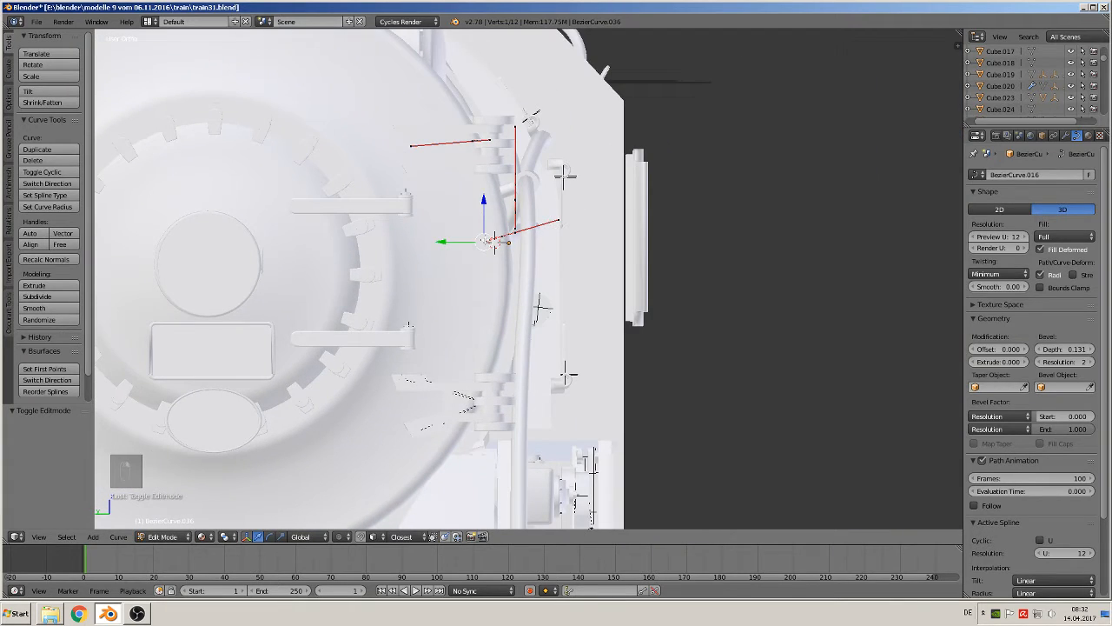
key(g)
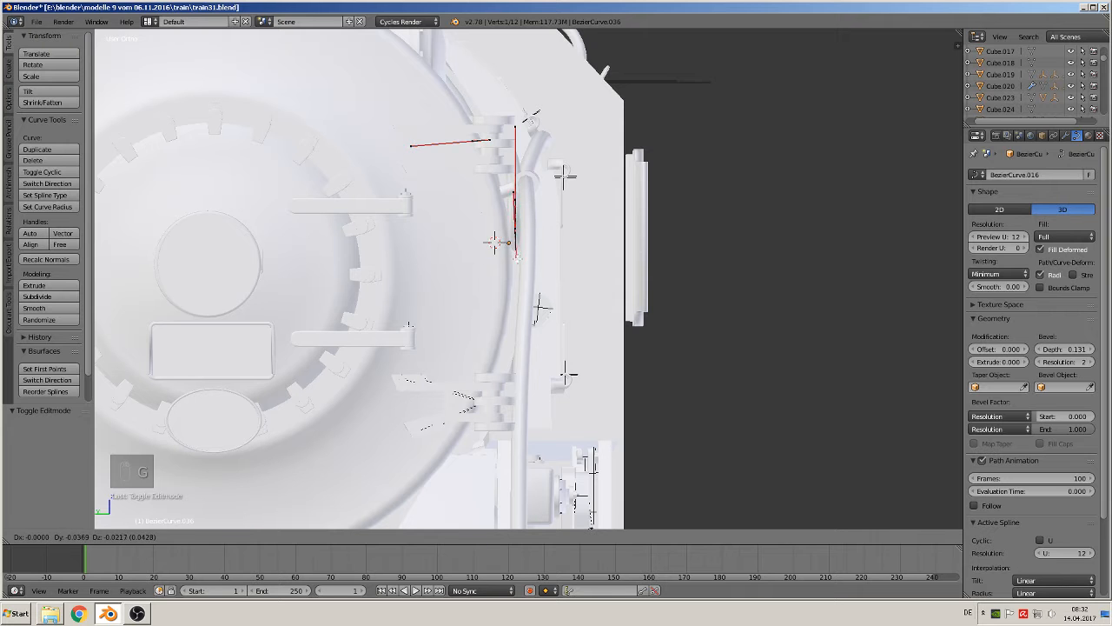
click(517, 259)
middle_drag(517, 259, 479, 227)
- Raise the lower bend point 0.009 along Z and lower its rear handle 0.034 along Z
right_click(572, 232)
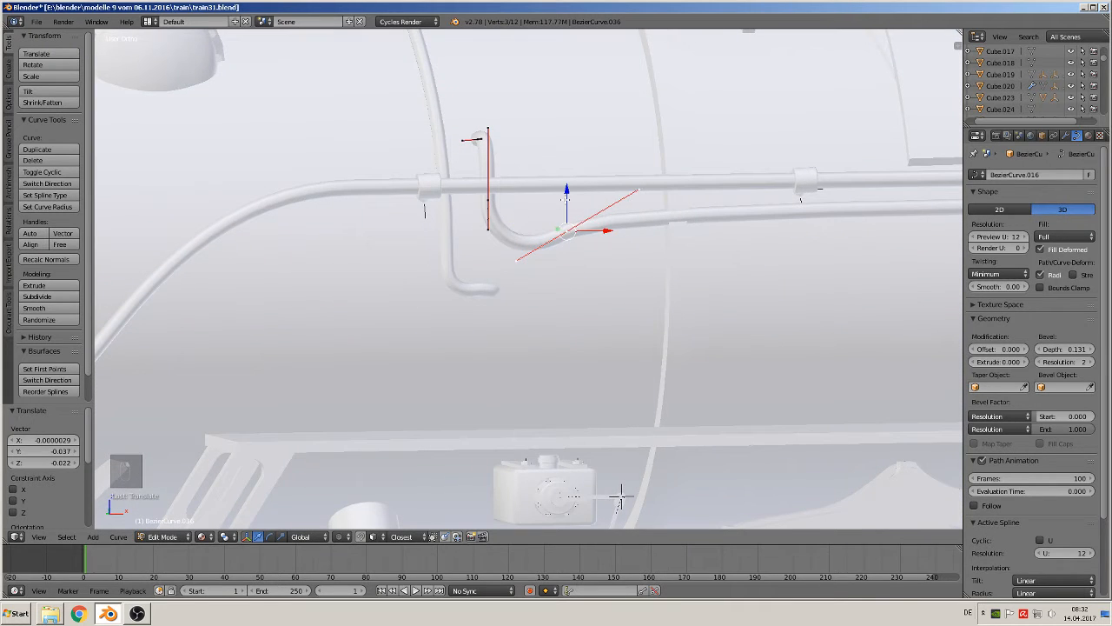
drag(566, 199, 567, 191)
middle_drag(586, 236, 646, 290)
right_click(620, 165)
middle_drag(643, 188, 596, 477)
key(g)
key(z)
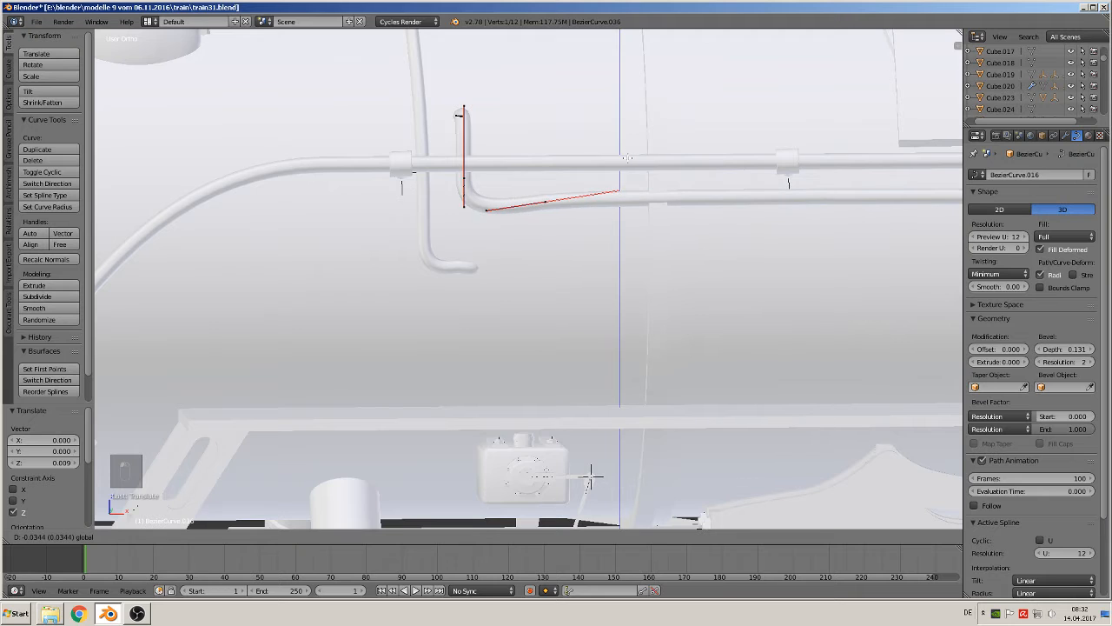
click(590, 474)
- Fine-tune the lower bend point's height, lowering it 0.013 and raising it 0.009 along Z
right_click(538, 199)
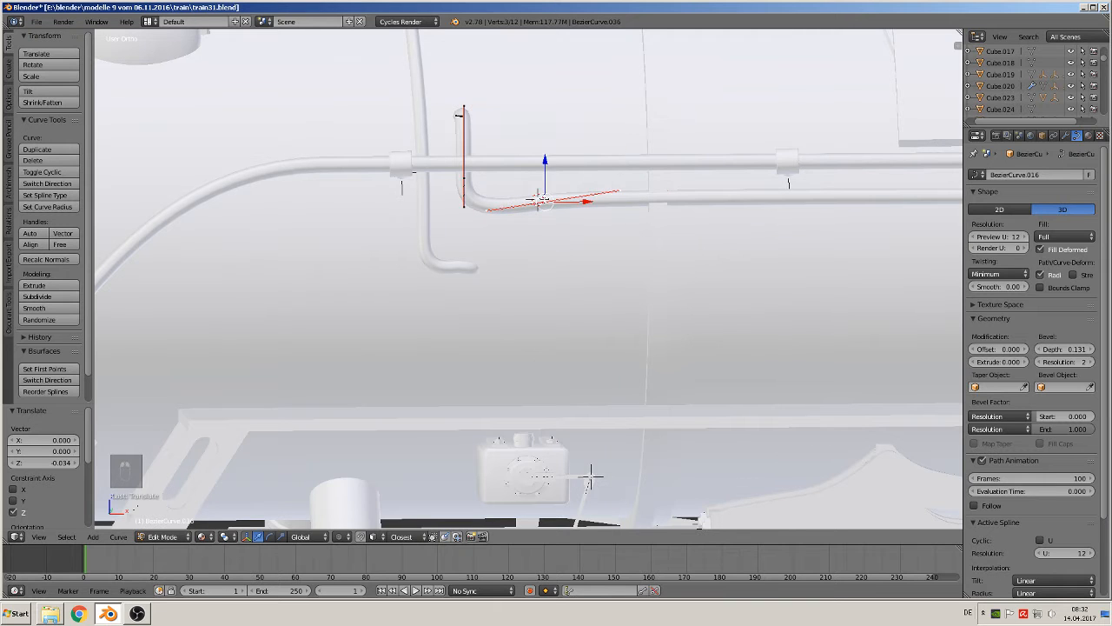
key(g)
key(z)
click(535, 198)
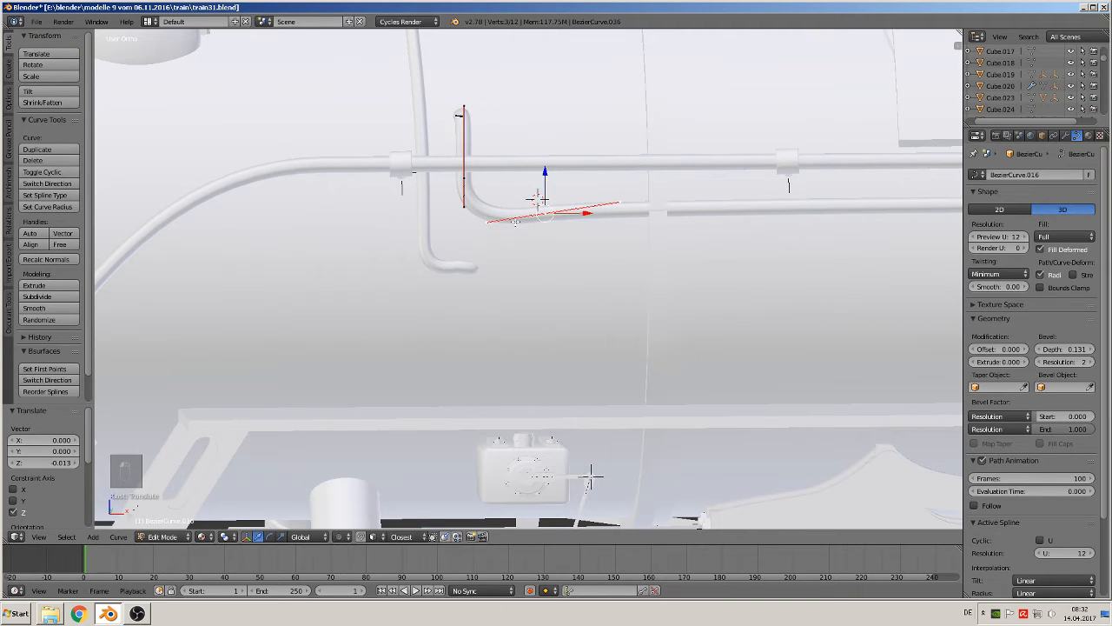
key(g)
key(z)
click(537, 196)
- Move the lower bend point's rear handle along Y to align the pipe's run, and clear the selection
middle_drag(536, 197, 521, 180)
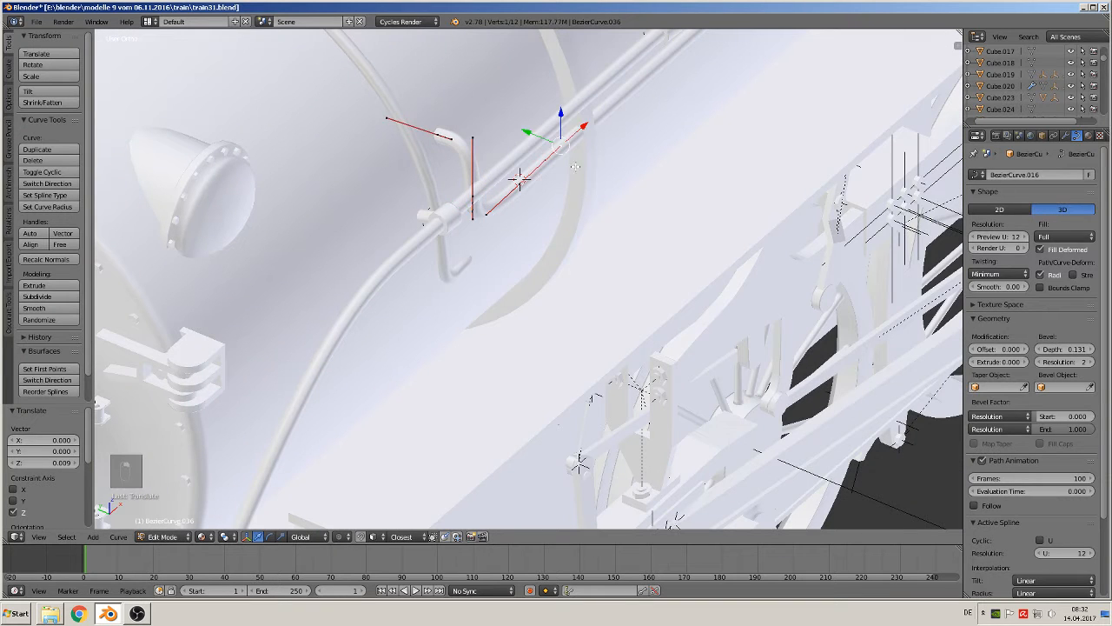
key(g)
key(y)
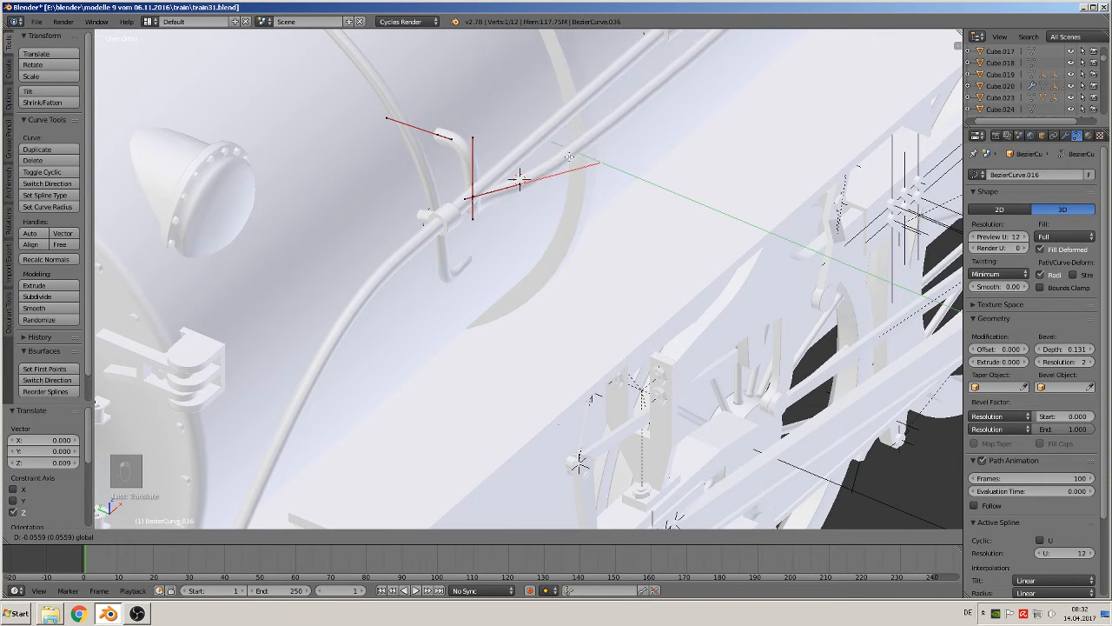
click(520, 180)
middle_drag(580, 198, 509, 180)
key(a)
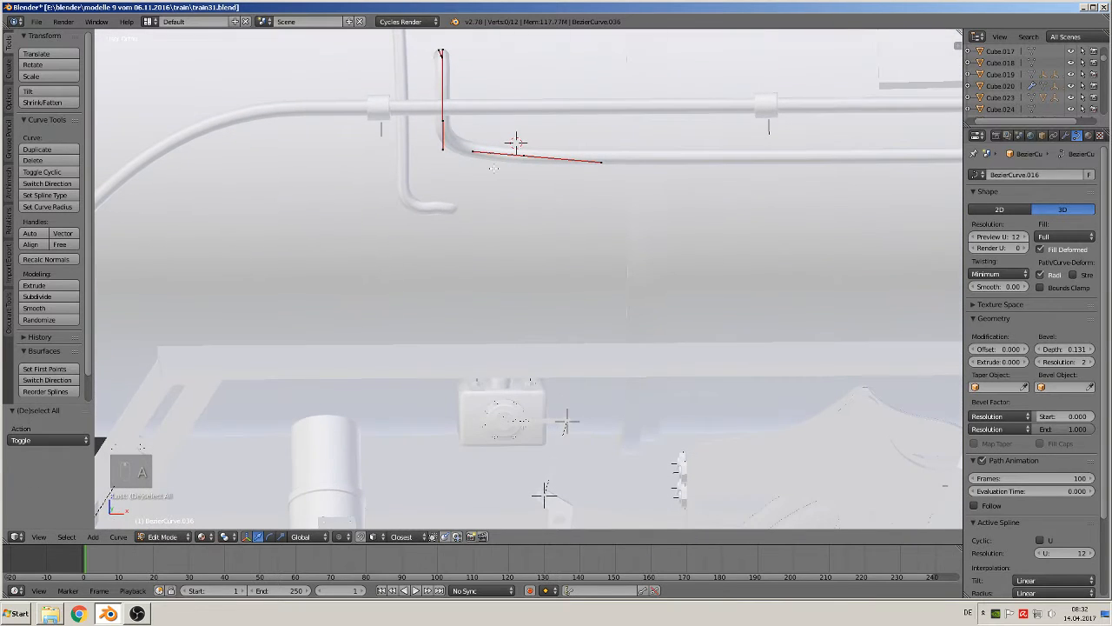
- Lower the control point on the pipe's upright front section about 0.021 along Z and finish editing the curve
key(g)
key(z)
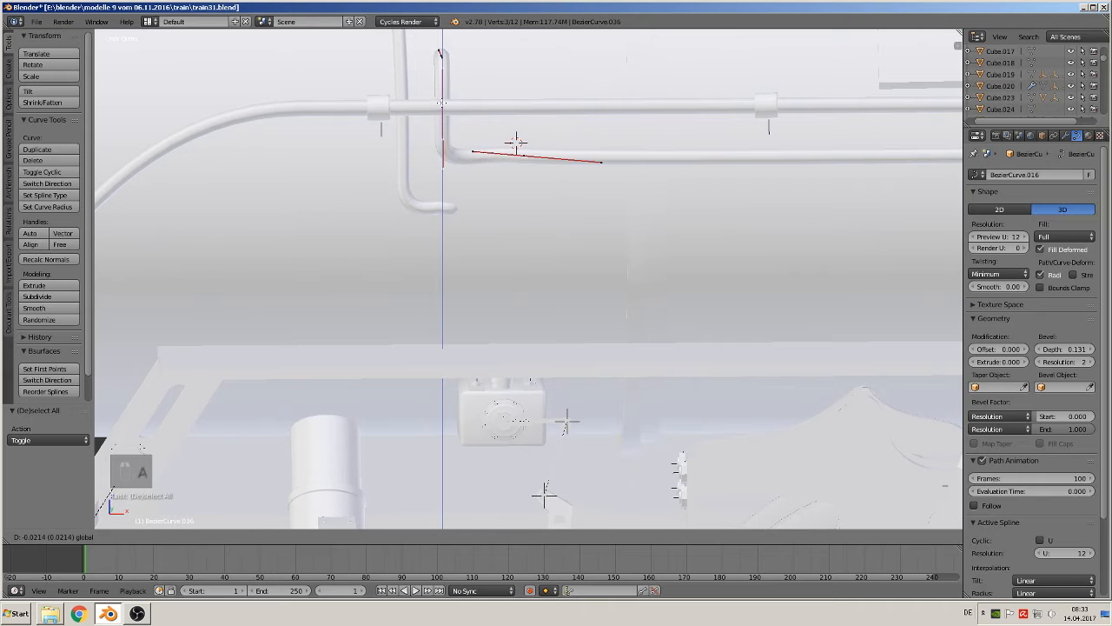
click(517, 142)
key(Tab)
scroll(514, 199, down, 3)
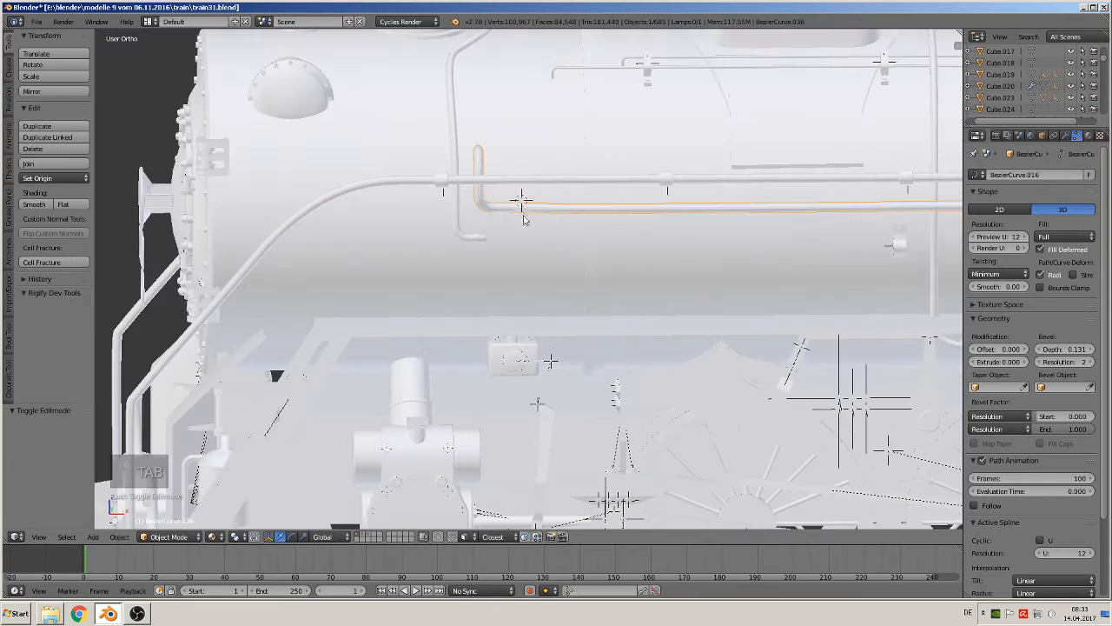
- Edit the pipe curve again and extend its rear end point 0.084 along X
middle_drag(524, 214, 572, 253)
scroll(595, 279, down, 1)
shift+middle_drag(629, 298, 466, 299)
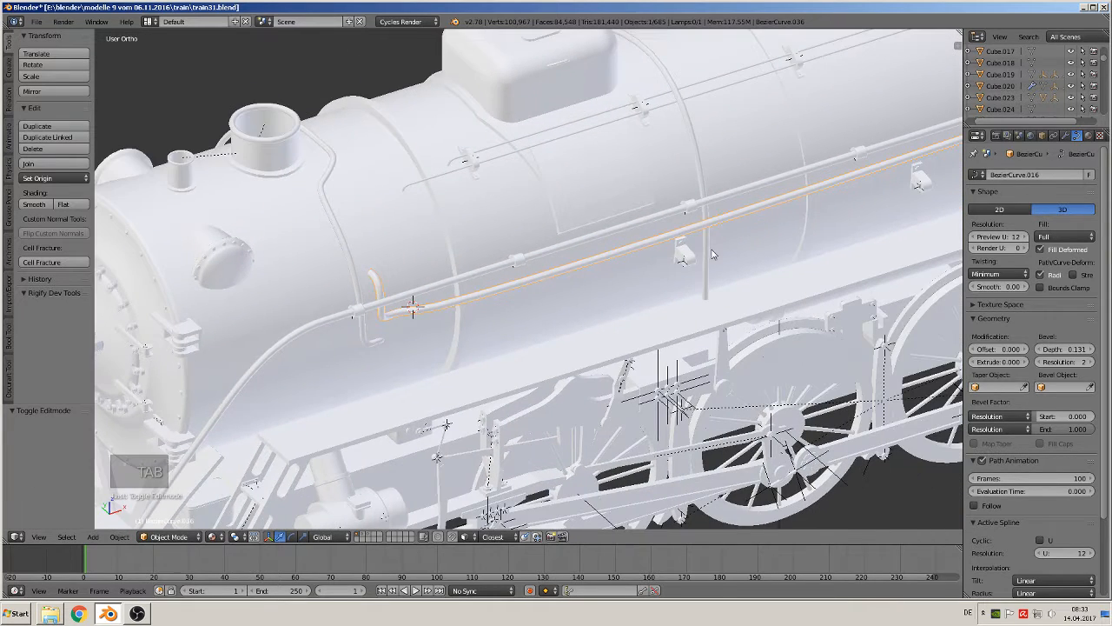
shift+middle_drag(874, 179, 438, 304)
scroll(742, 248, down, 2)
scroll(807, 226, up, 1)
scroll(525, 288, up, 3)
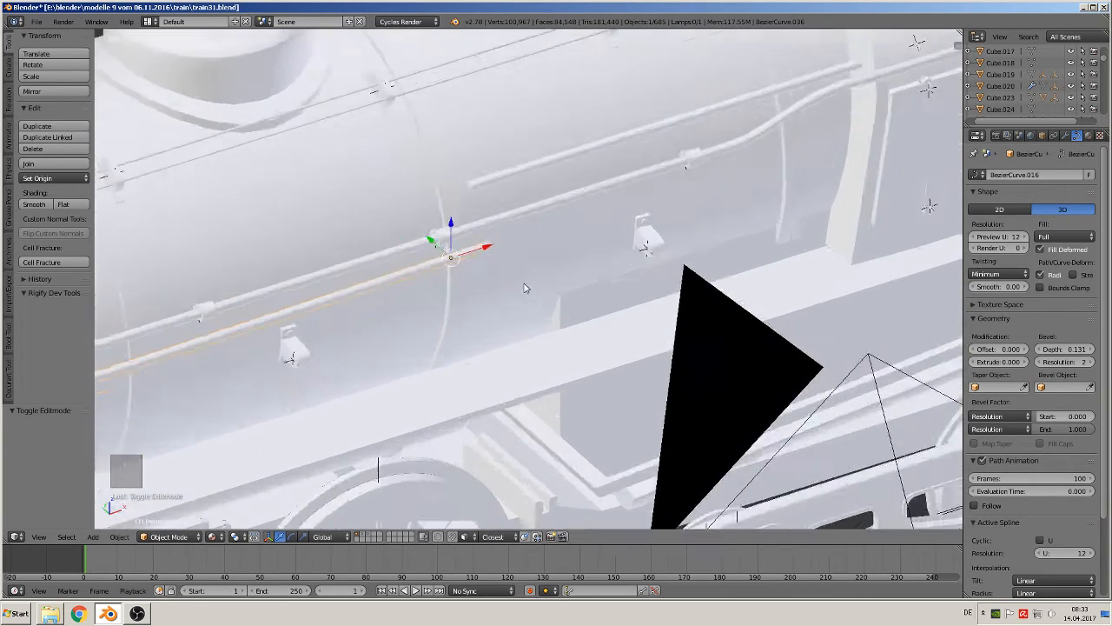
middle_drag(527, 288, 498, 283)
scroll(498, 283, up, 2)
key(Tab)
scroll(501, 229, up, 4)
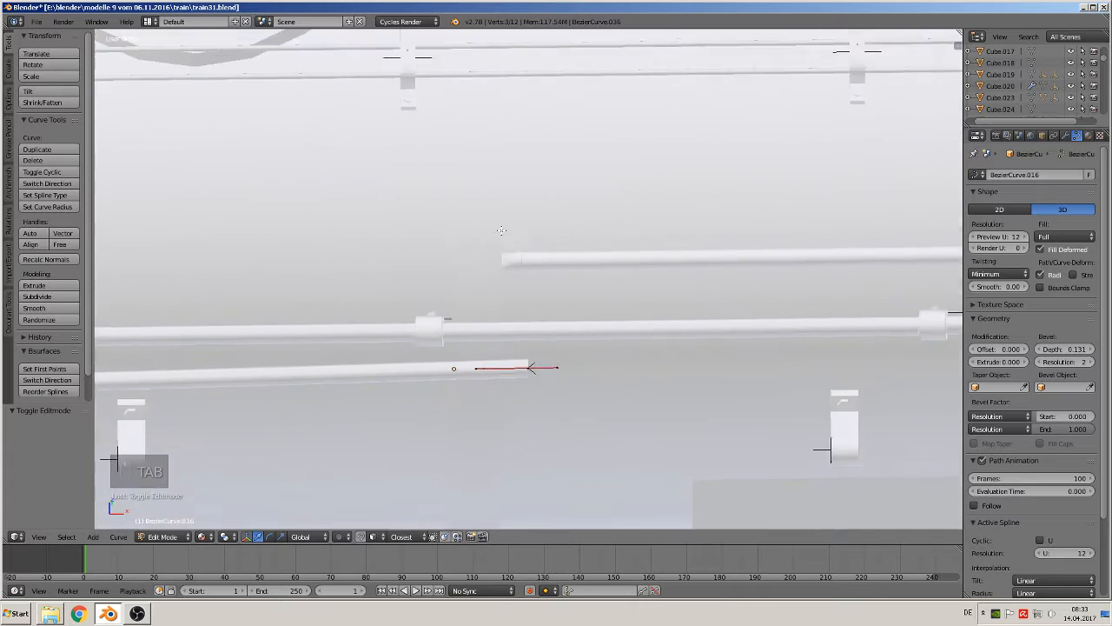
middle_drag(501, 229, 477, 273)
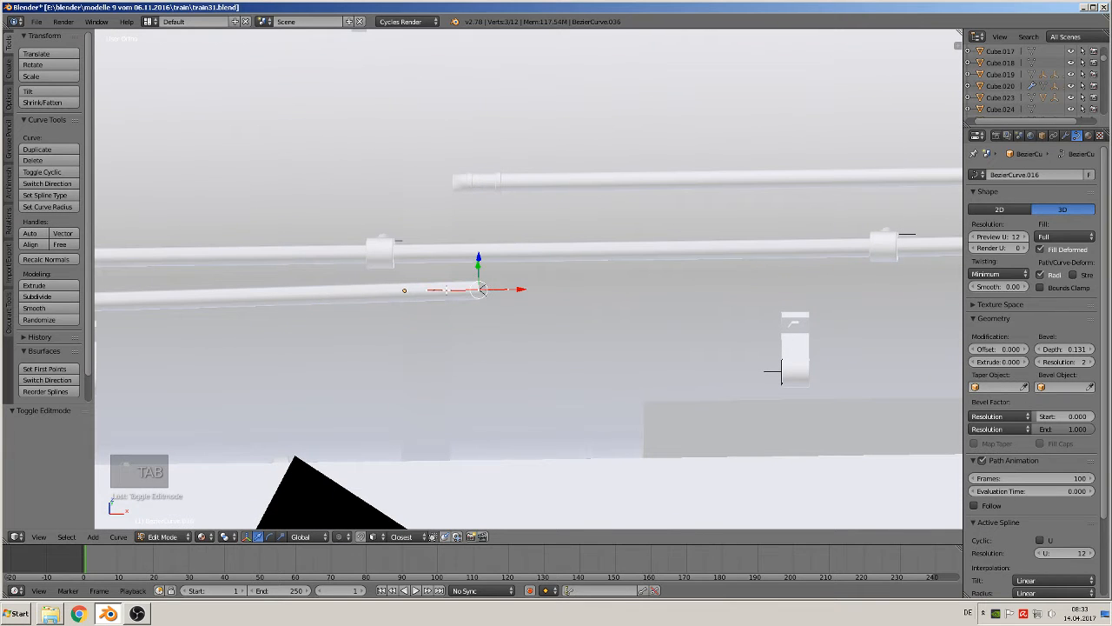
drag(518, 289, 609, 299)
- Move the rear end point's front handle -0.937 along X to straighten the pipe, clear the selection and finish editing
scroll(599, 302, down, 5)
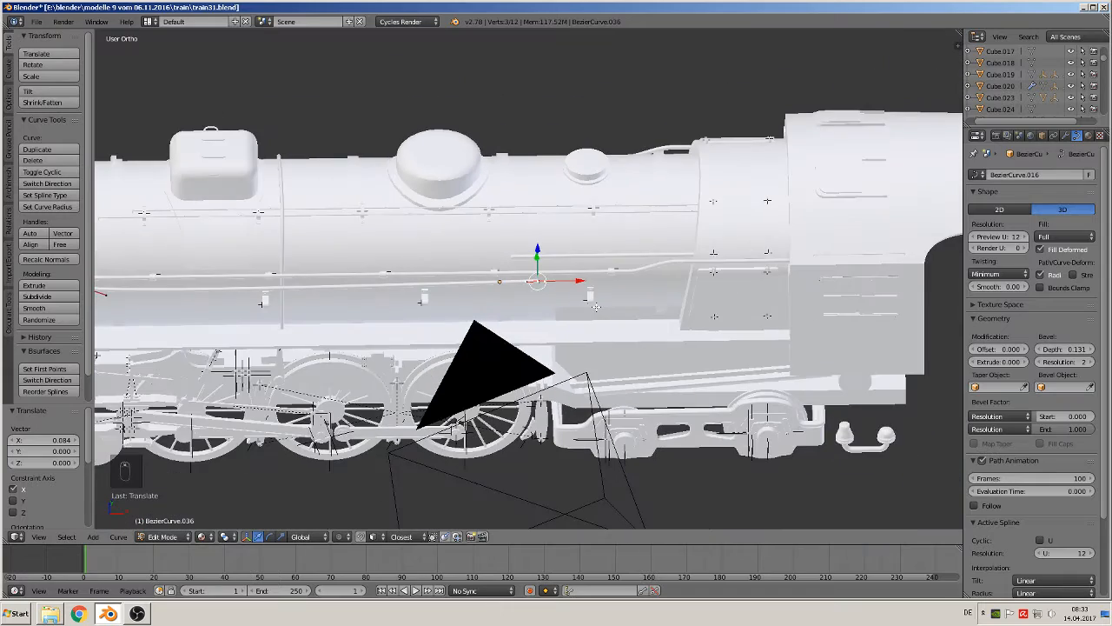
scroll(596, 307, up, 1)
middle_drag(597, 307, 599, 252)
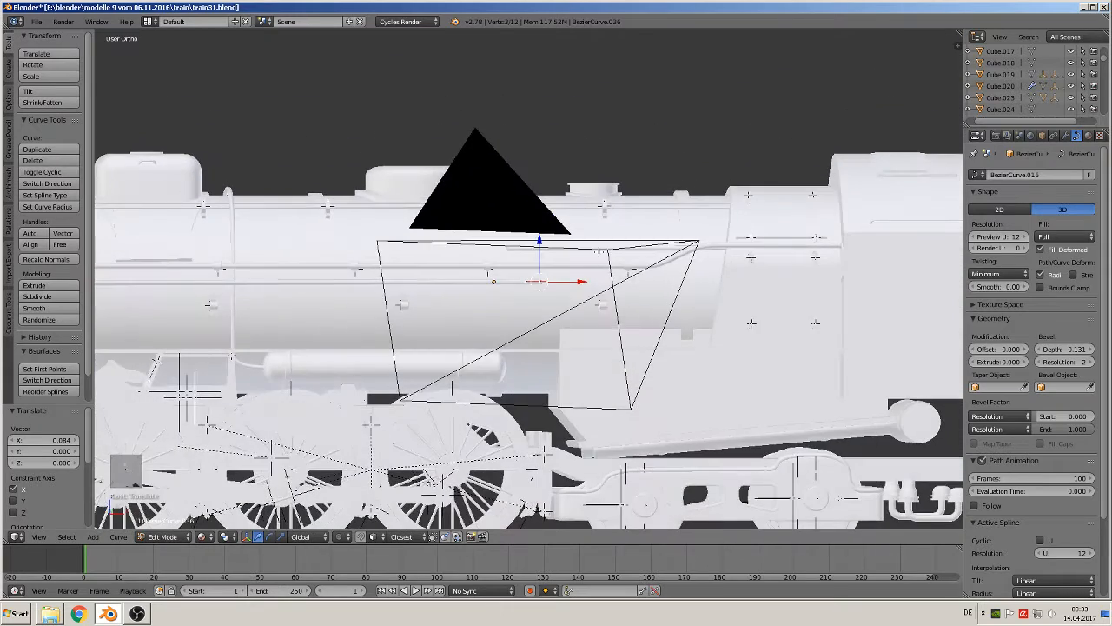
key(KP_1)
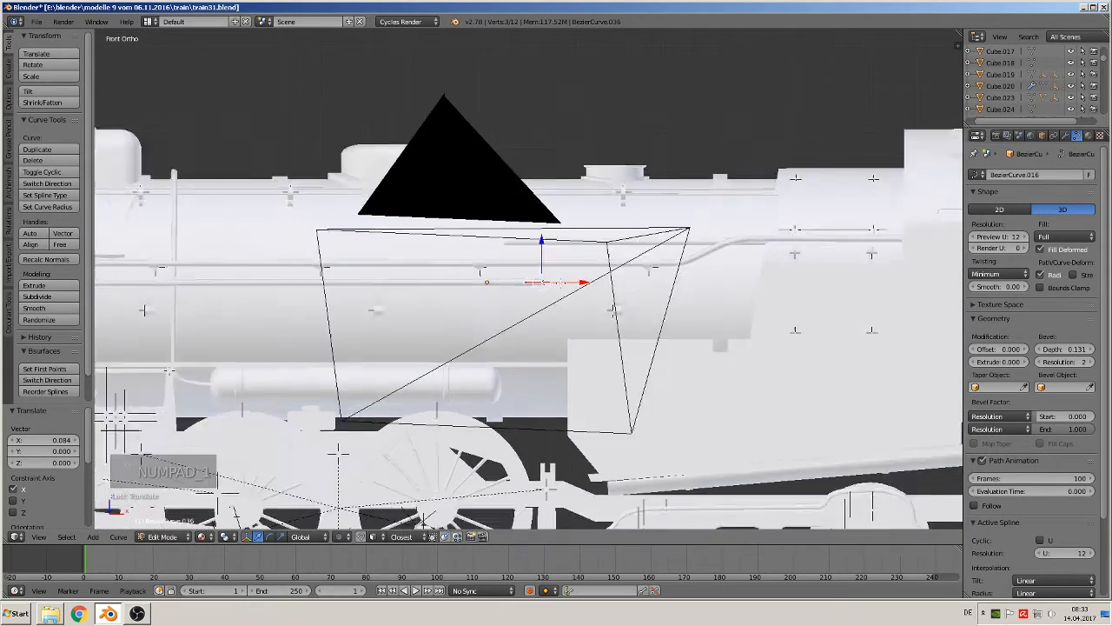
middle_drag(539, 287, 794, 302)
scroll(538, 342, up, 5)
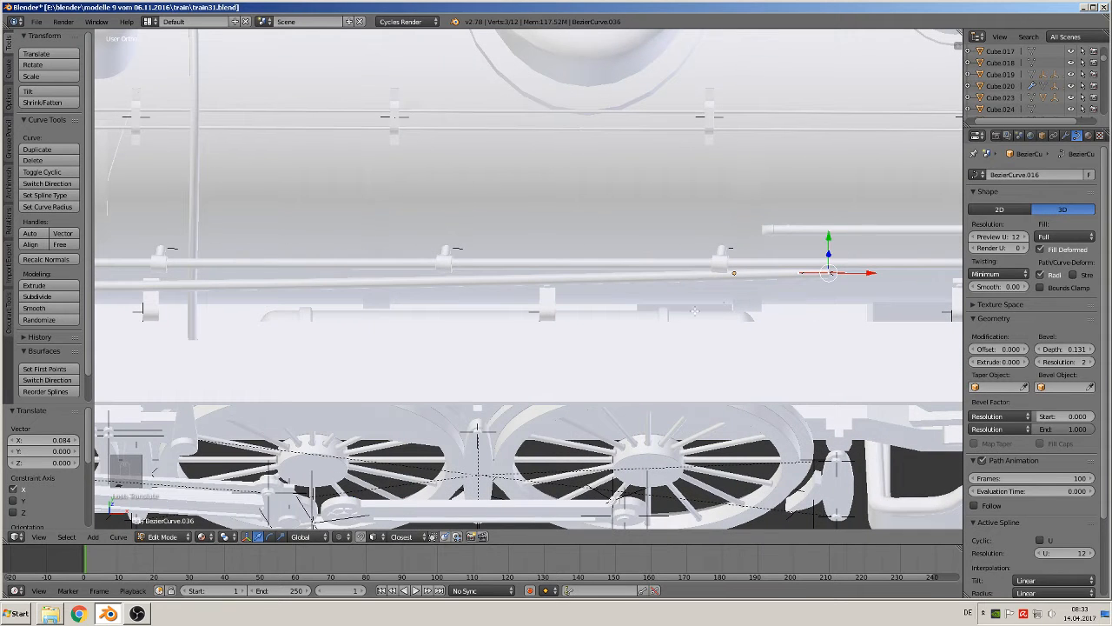
middle_drag(694, 310, 715, 313)
right_click(845, 265)
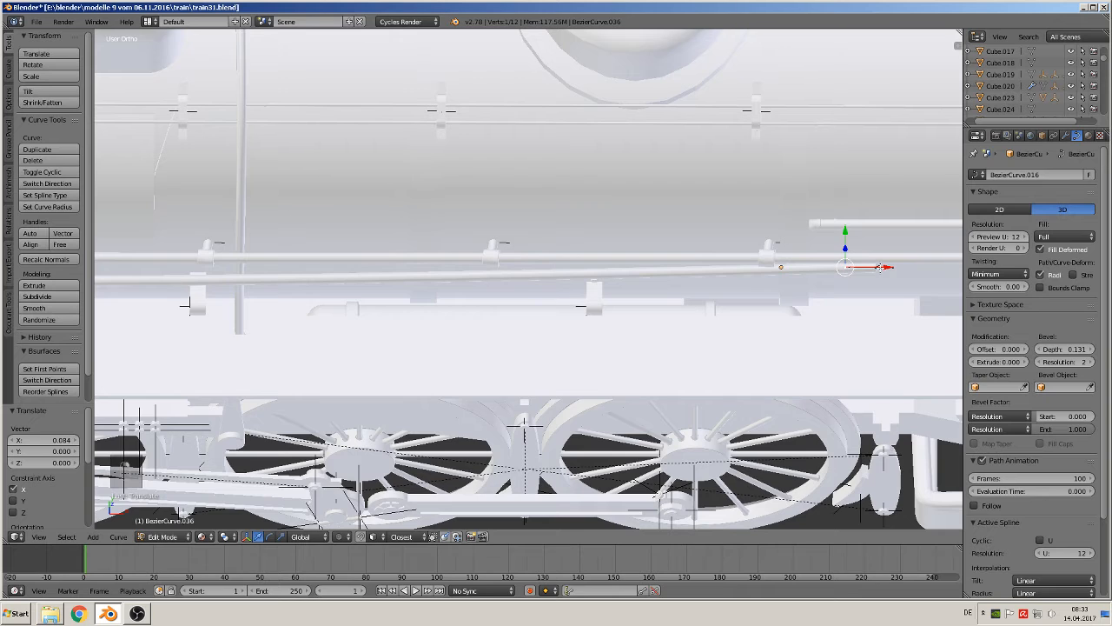
drag(881, 267, 520, 265)
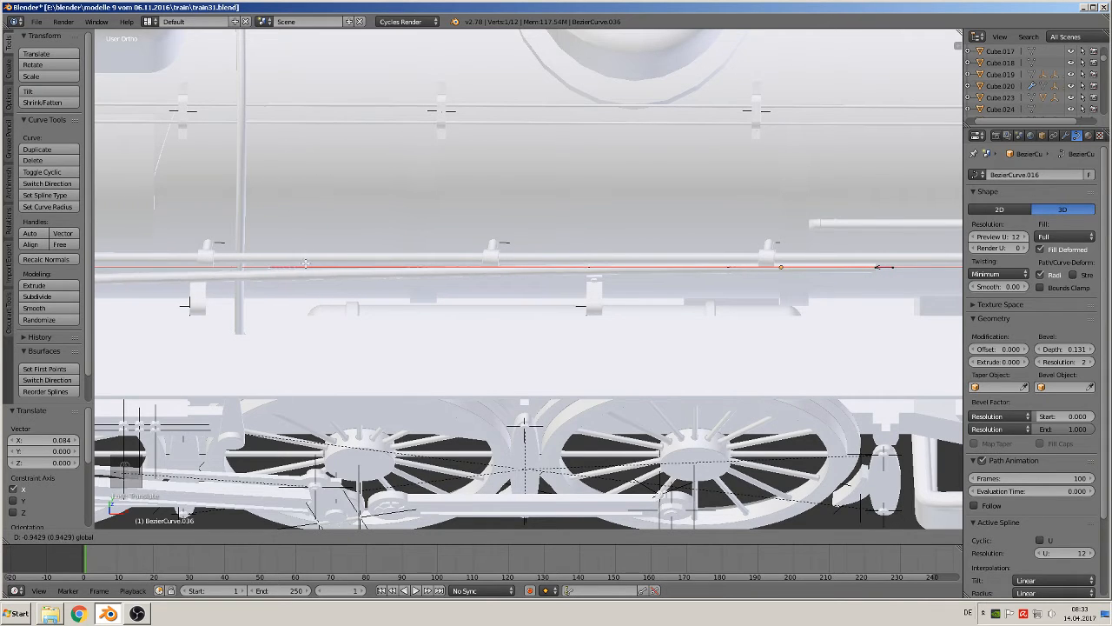
drag(308, 266, 309, 266)
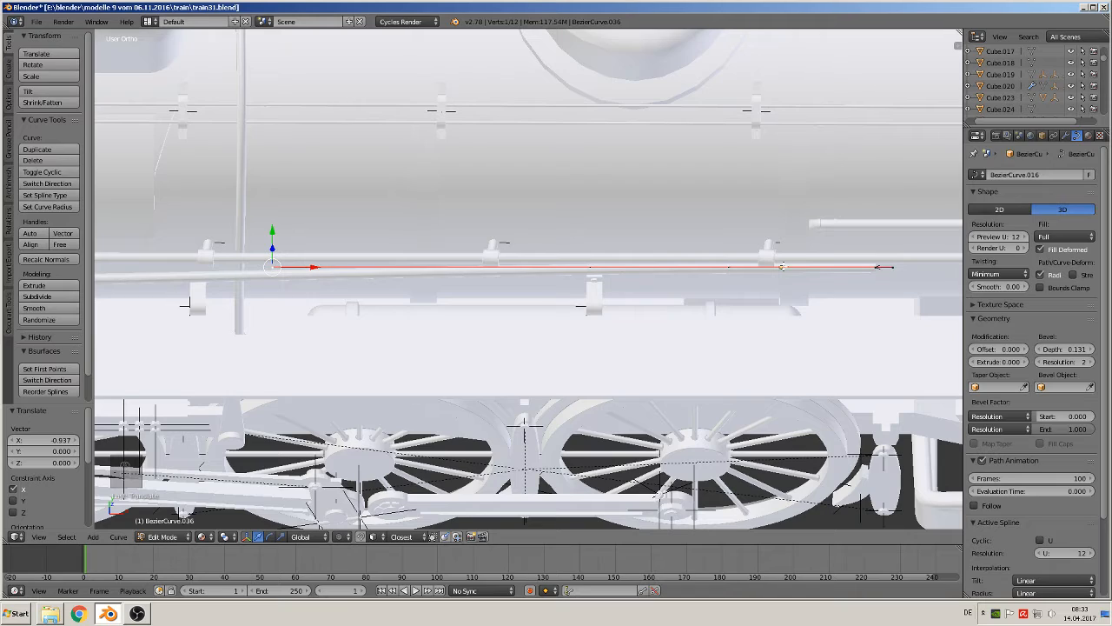
key(a)
middle_drag(814, 309, 683, 276)
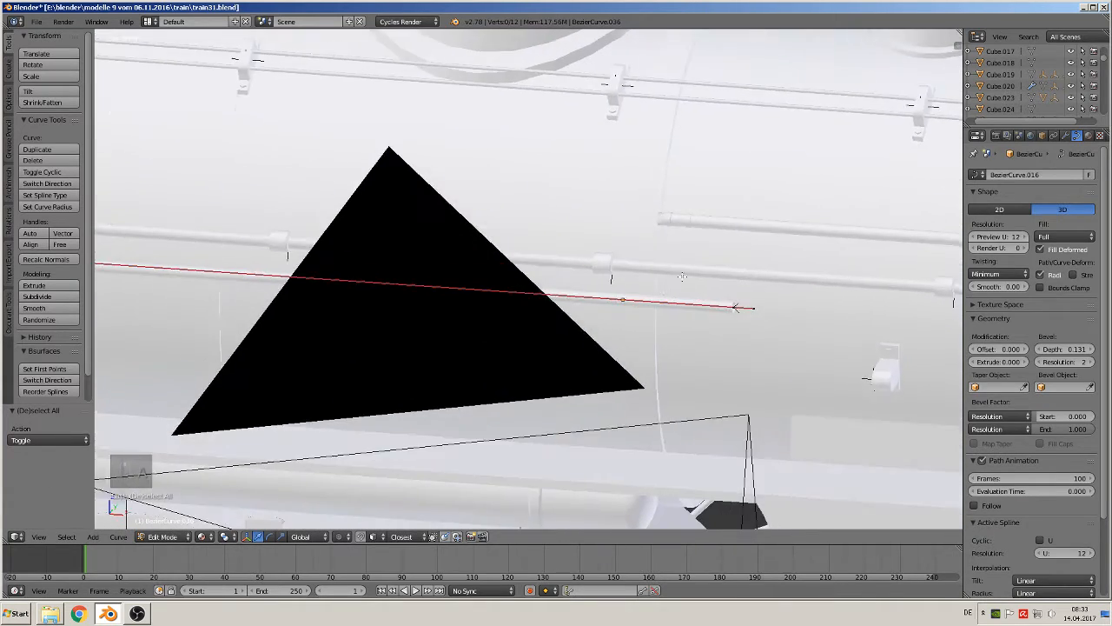
key(a)
key(a)
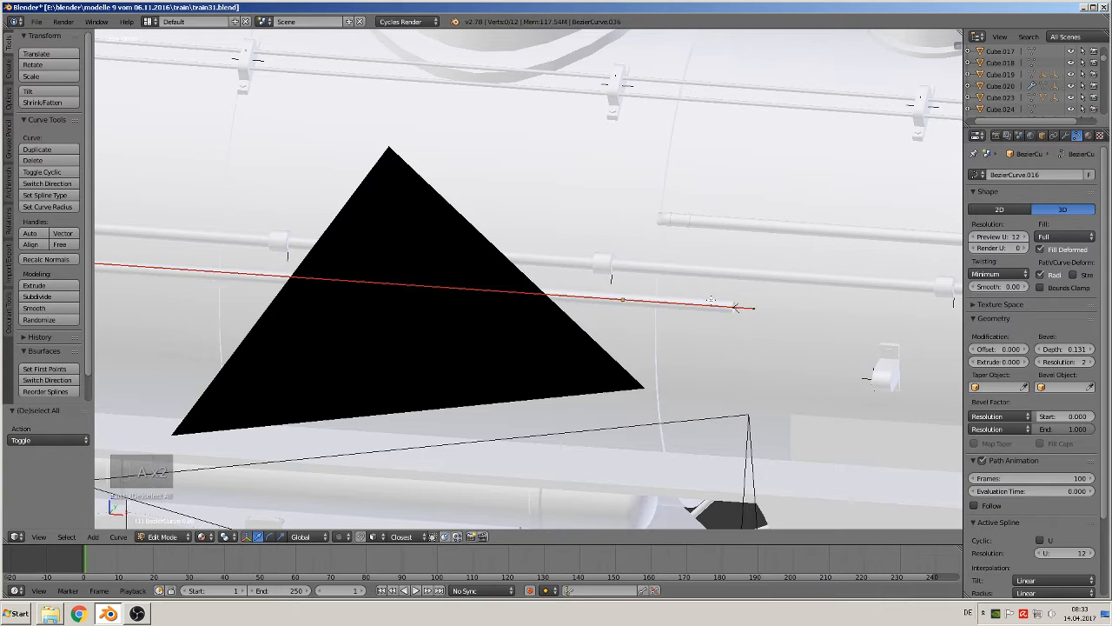
key(Tab)
- Add a 24-vertex cylinder beside the boiler pipes and scale it down by 0.074 and again by 0.126
scroll(600, 316, up, 5)
scroll(658, 324, up, 2)
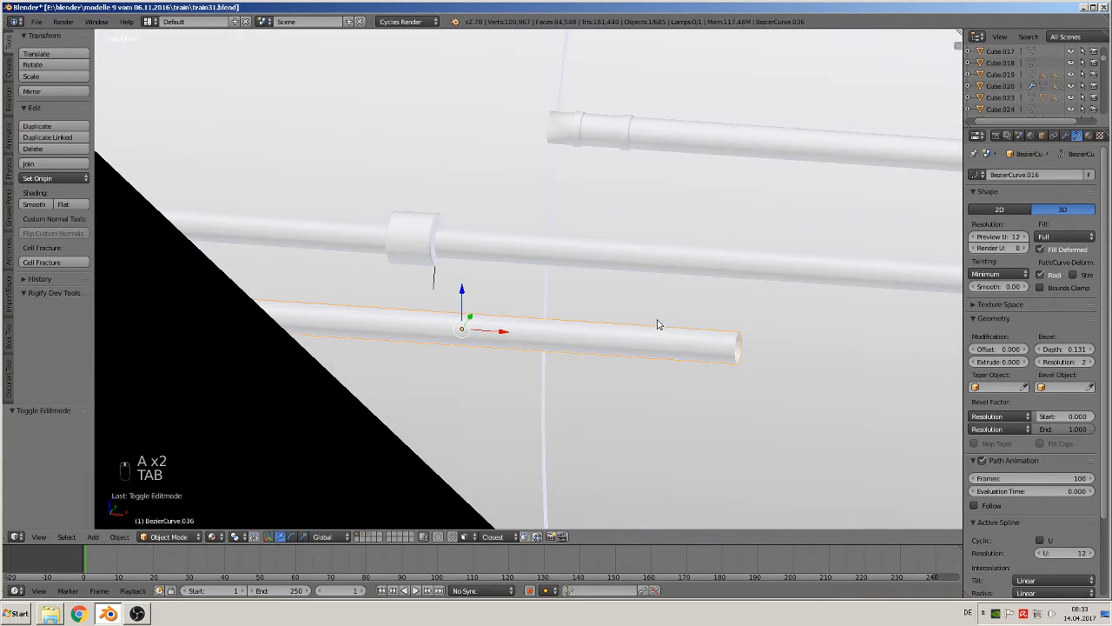
middle_drag(727, 343, 535, 287)
scroll(543, 291, down, 4)
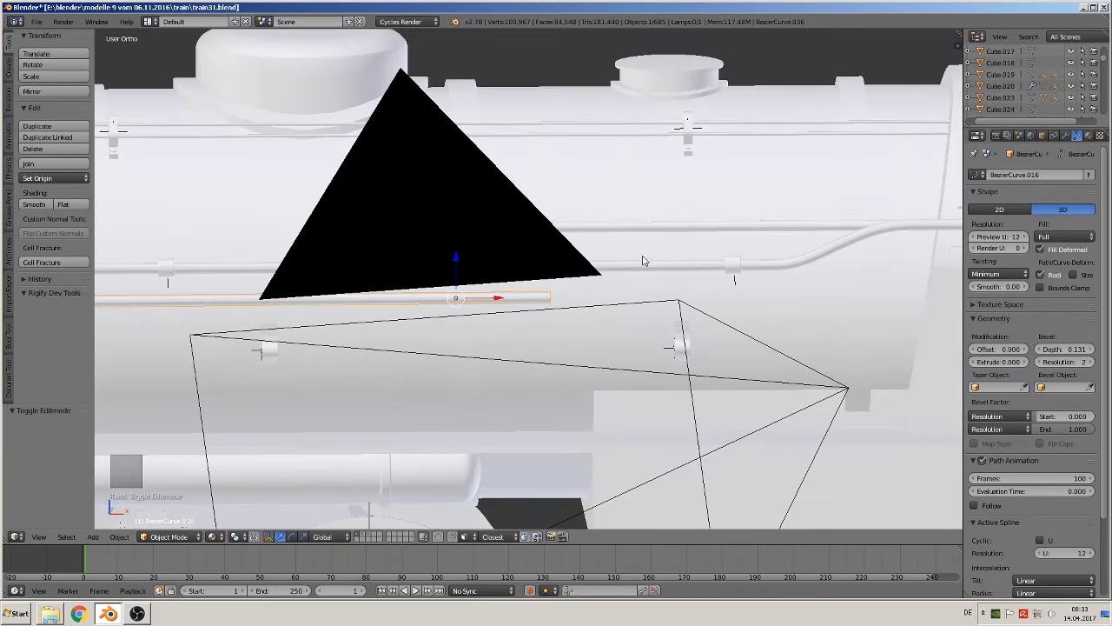
click(93, 536)
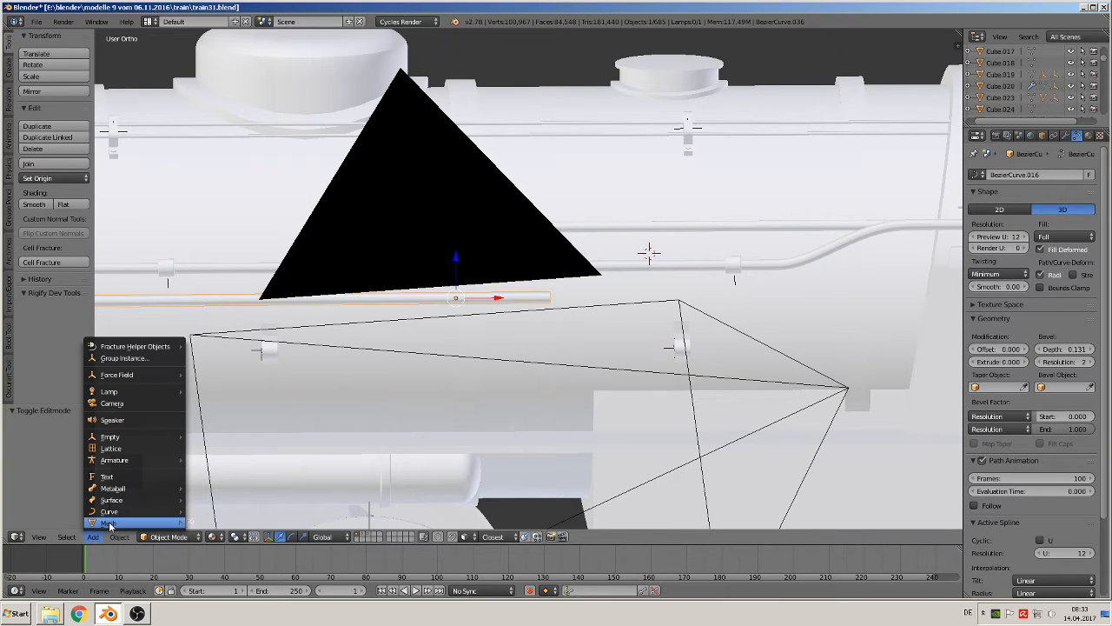
mouse_move(113, 525)
click(235, 293)
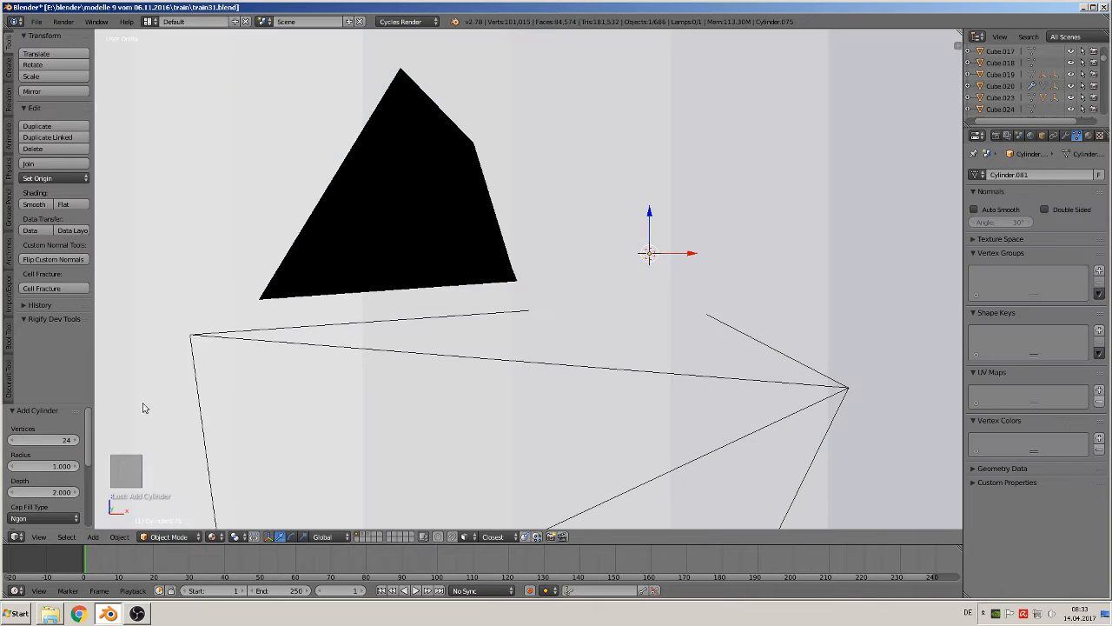
key(s)
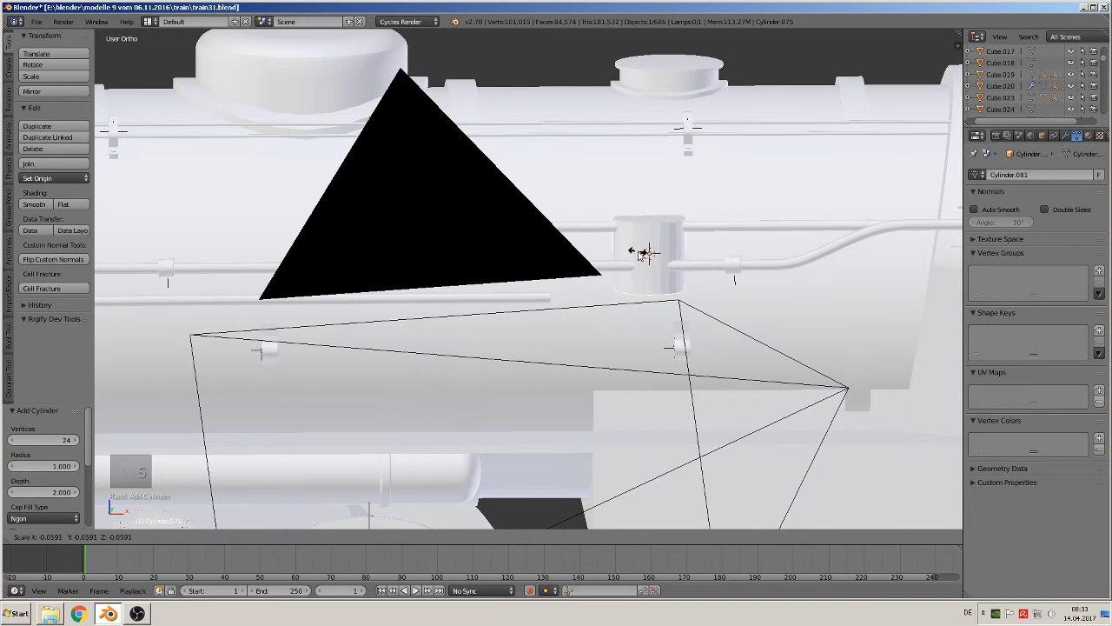
click(643, 271)
key(s)
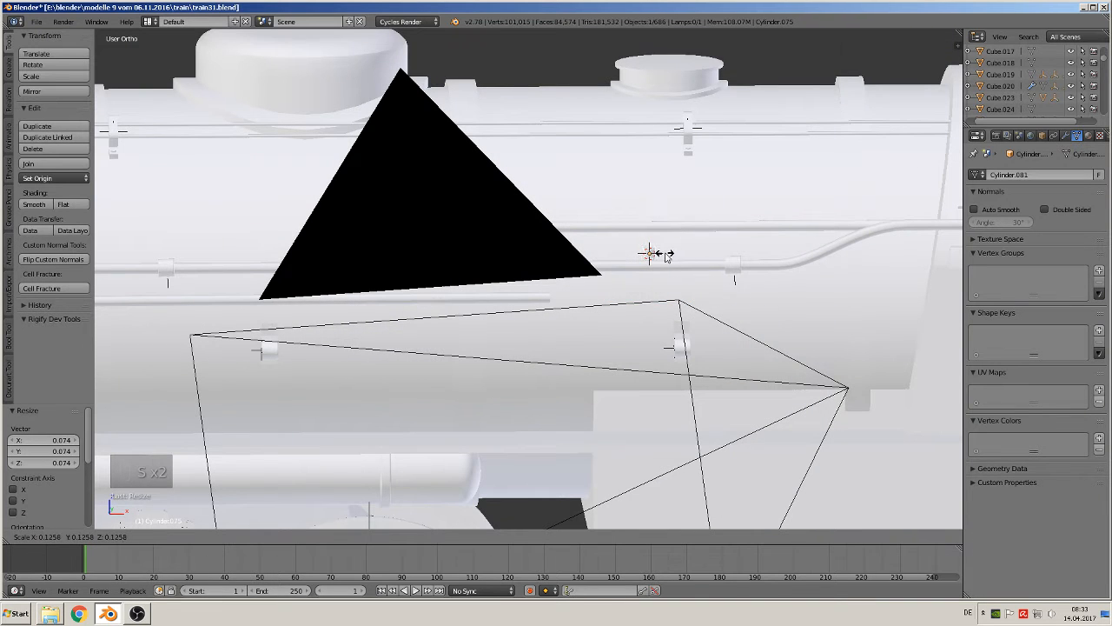
click(666, 254)
- Scale the small cylinder by 0.944 overall and stretch it by 7.325 along Z into an upright rod
scroll(686, 306, up, 3)
shift+middle_drag(676, 303, 375, 345)
scroll(437, 317, up, 3)
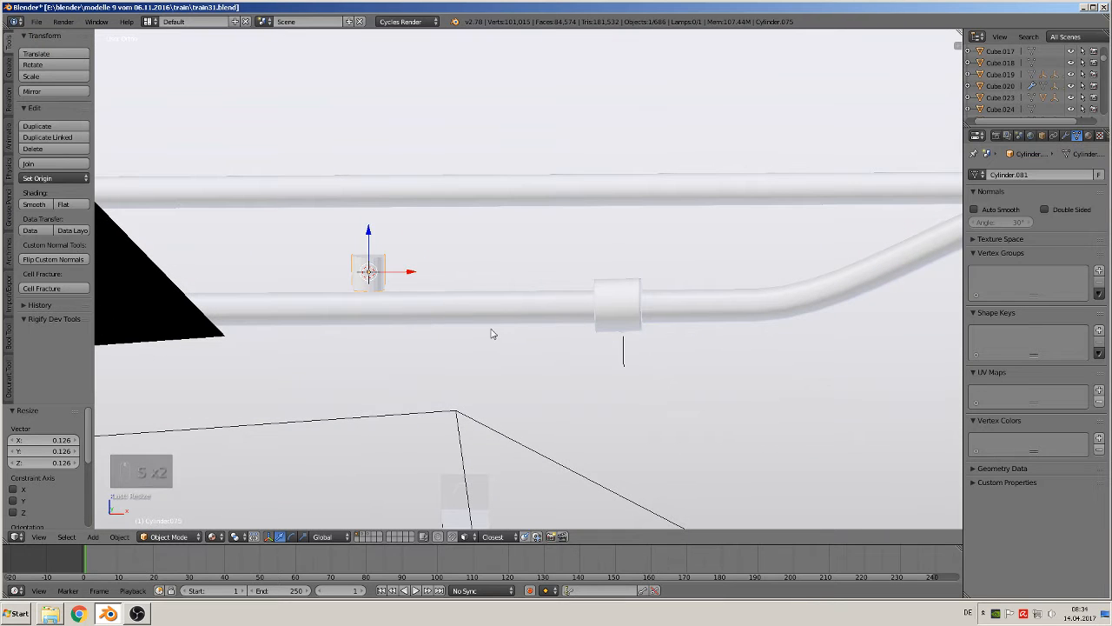
key(s)
click(485, 333)
scroll(451, 346, down, 1)
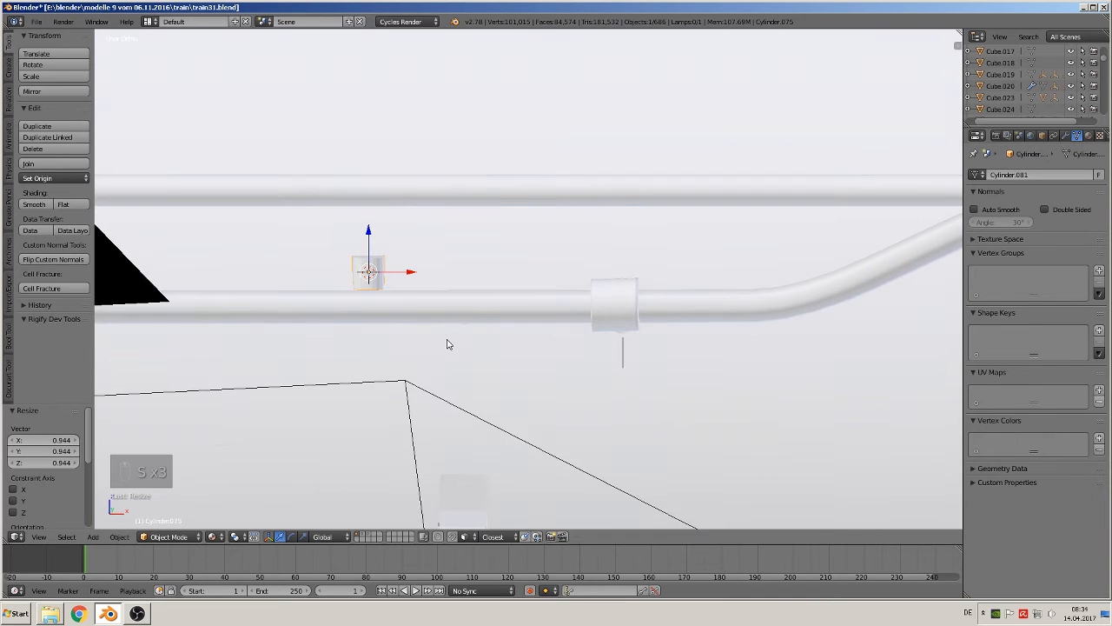
key(s)
key(z)
click(627, 472)
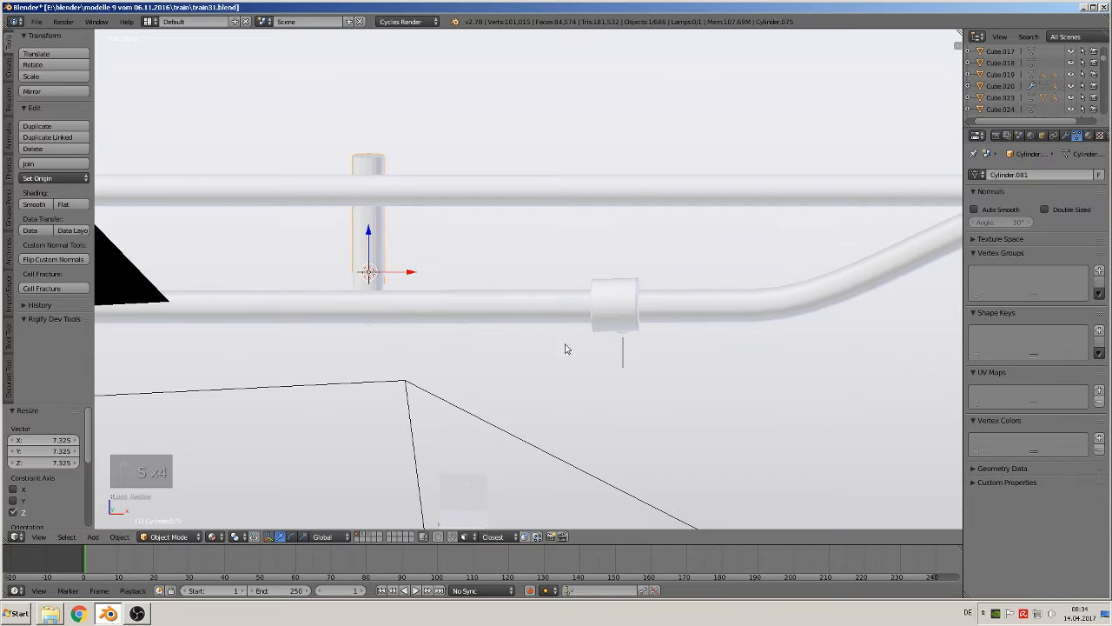
- Move the upright cylinder -0.068 along Y and -0.178 along X towards the open pipe ends
middle_drag(566, 346, 567, 254)
key(g)
key(y)
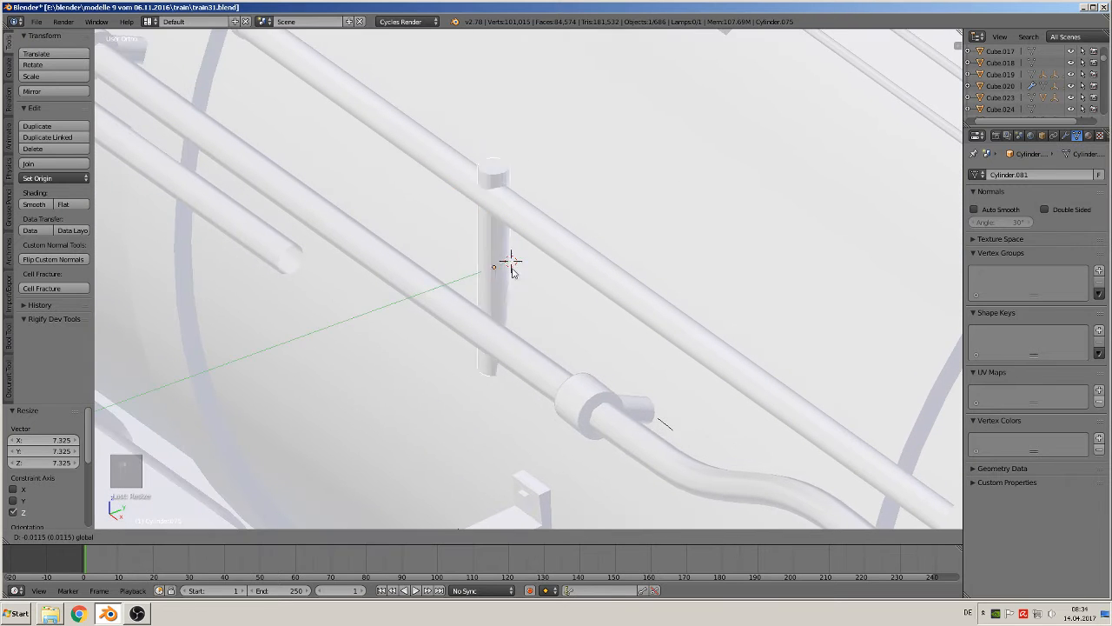
click(465, 289)
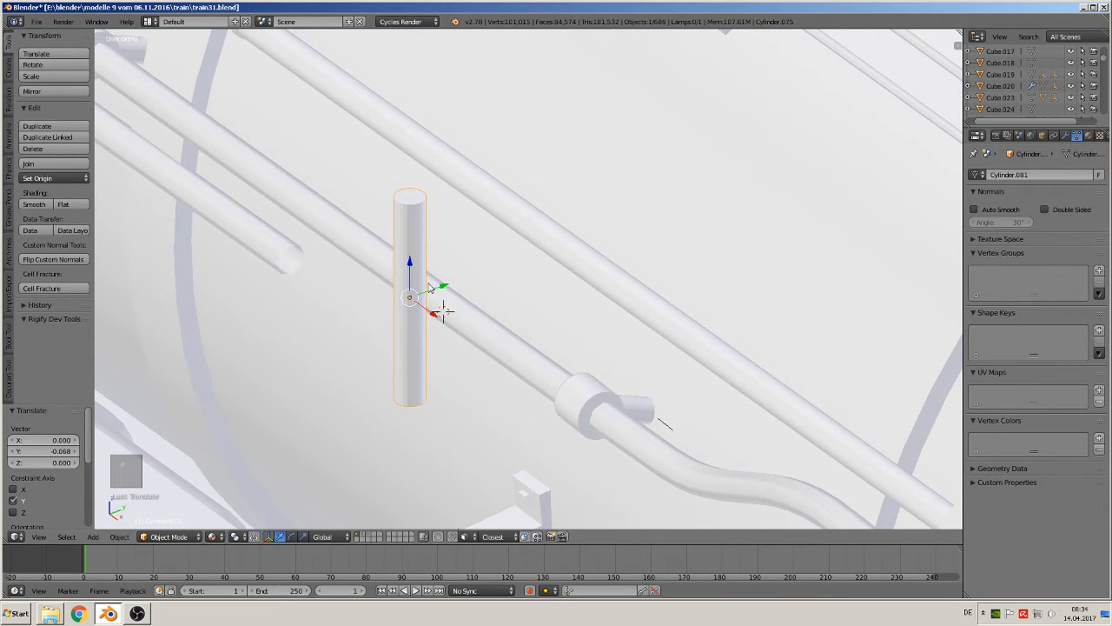
key(g)
key(x)
click(287, 152)
- Shift the upright cylinder 0.035 along Y to line it up between the two pipe ends
shift+middle_drag(303, 151, 499, 266)
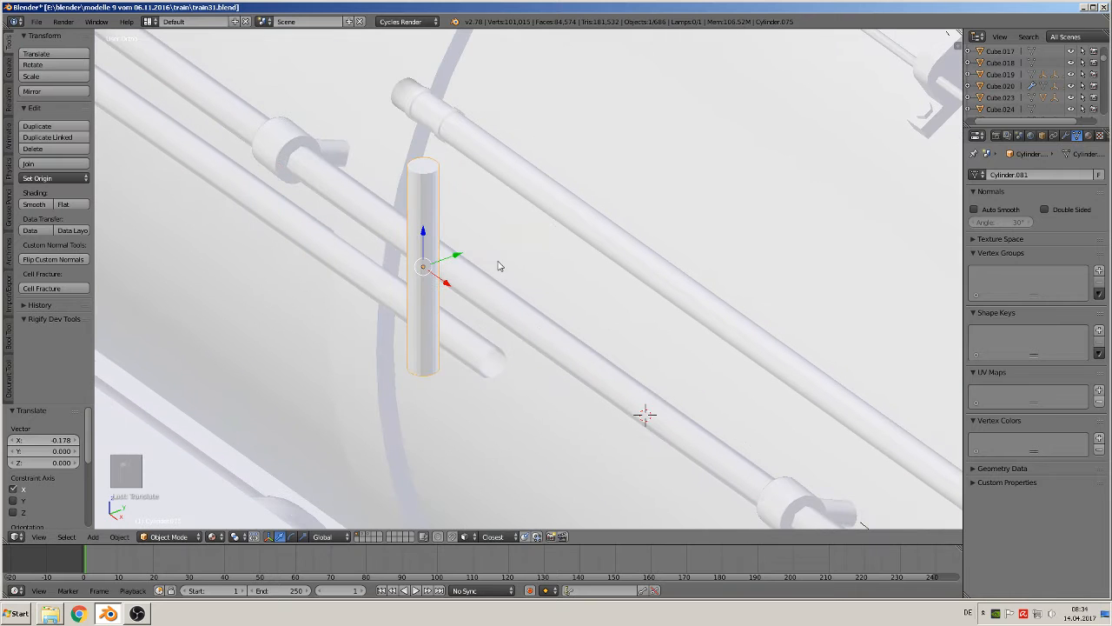
key(g)
key(y)
click(508, 228)
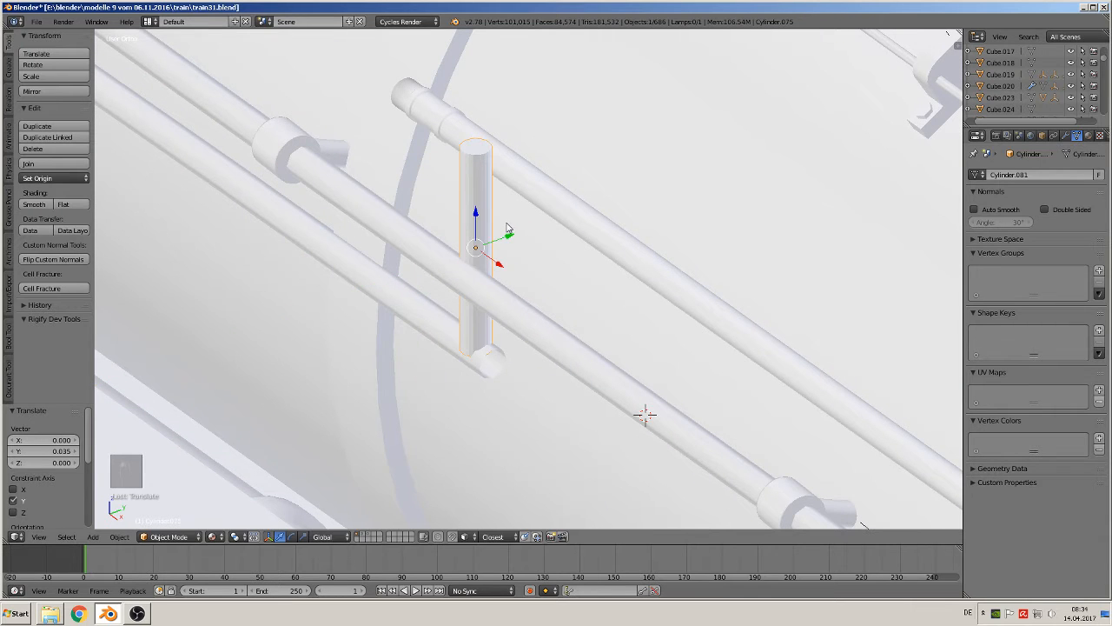
- Shade the upright cylinder smooth and add one edge loop close to its upper end
middle_drag(547, 269, 506, 237)
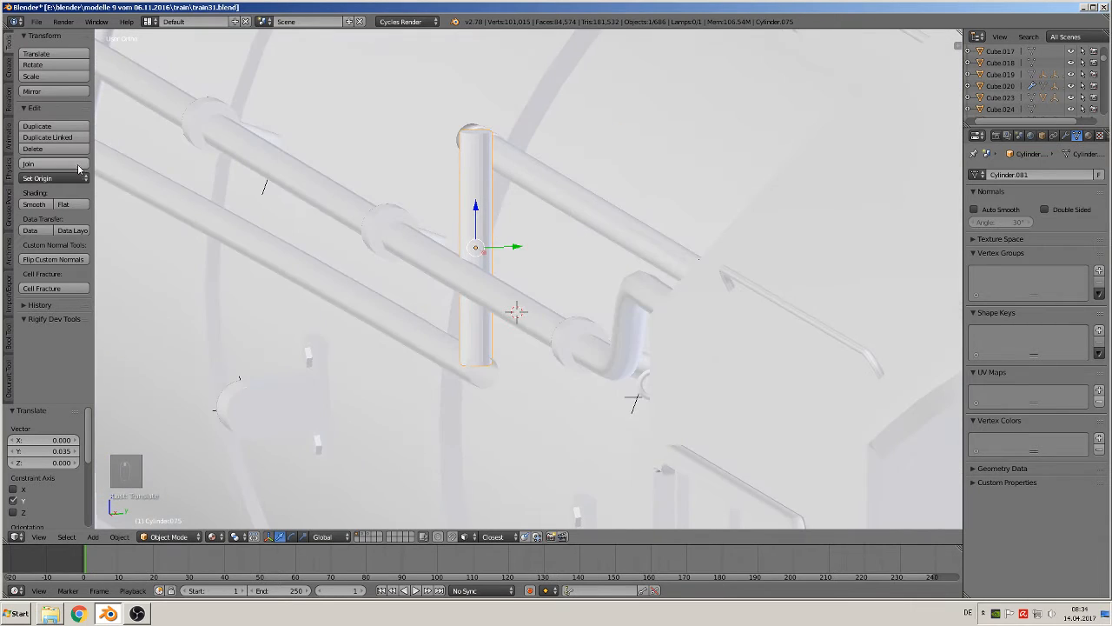
click(48, 164)
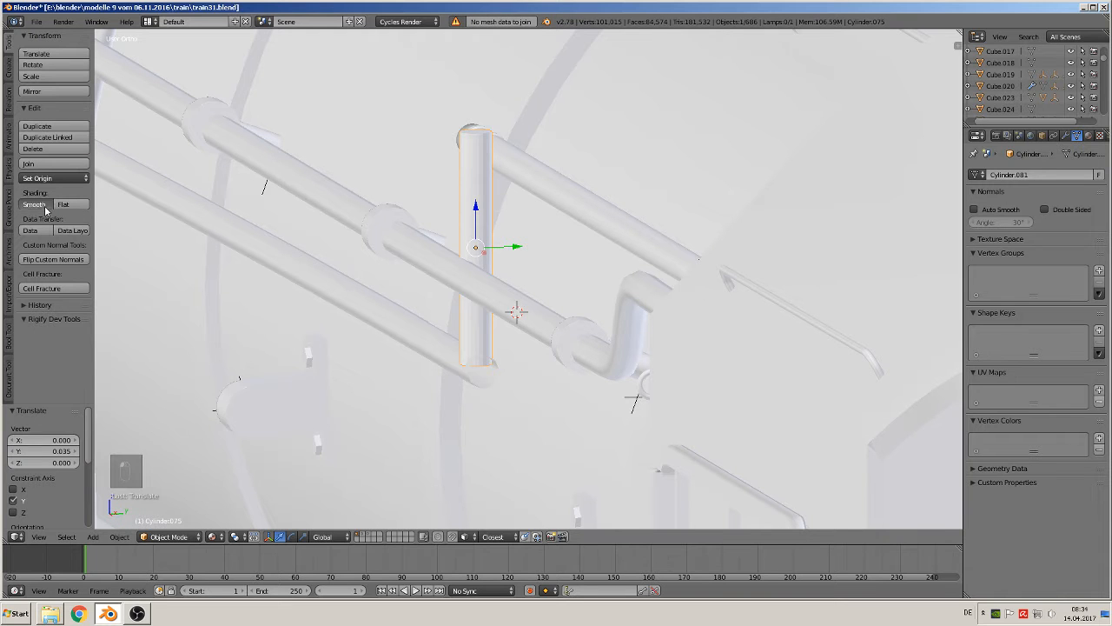
scroll(458, 129, up, 2)
key(Tab)
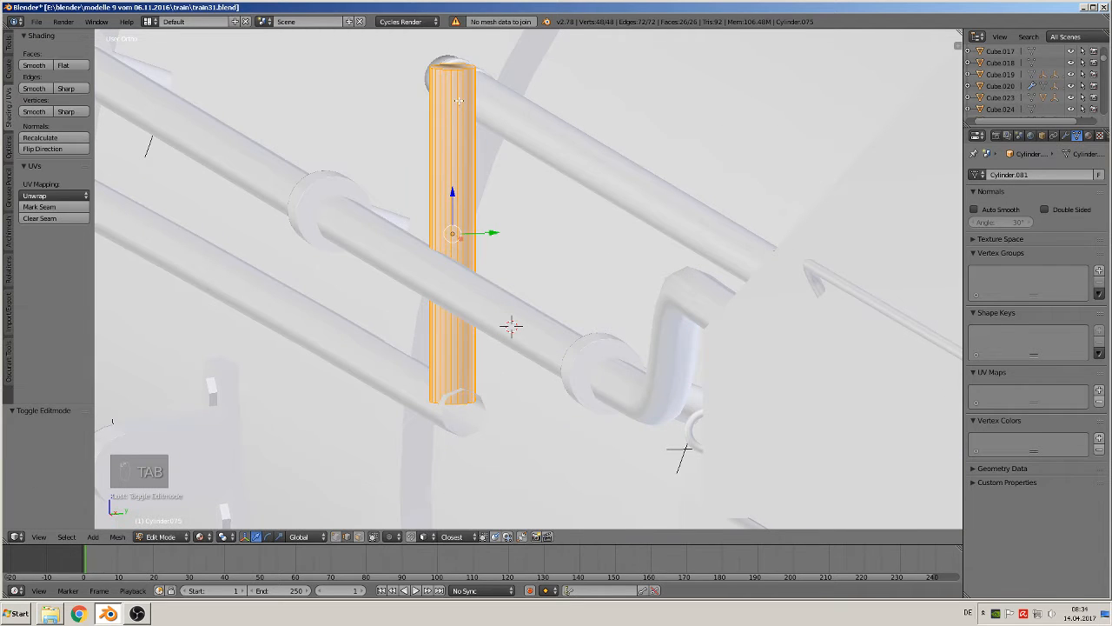
key(ctrl+r)
click(458, 101)
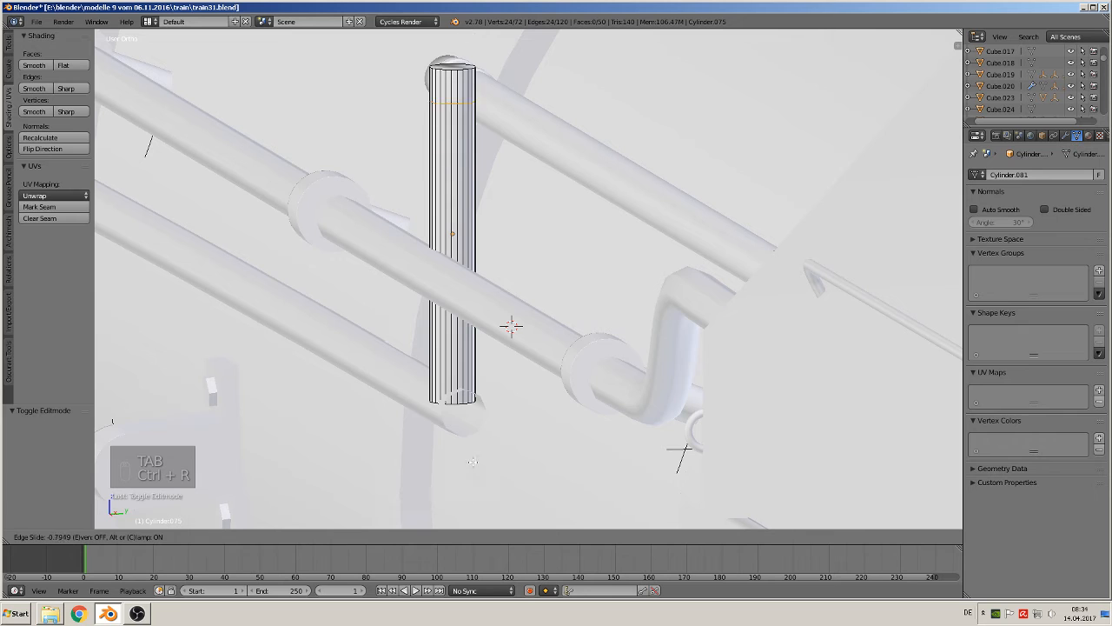
click(484, 501)
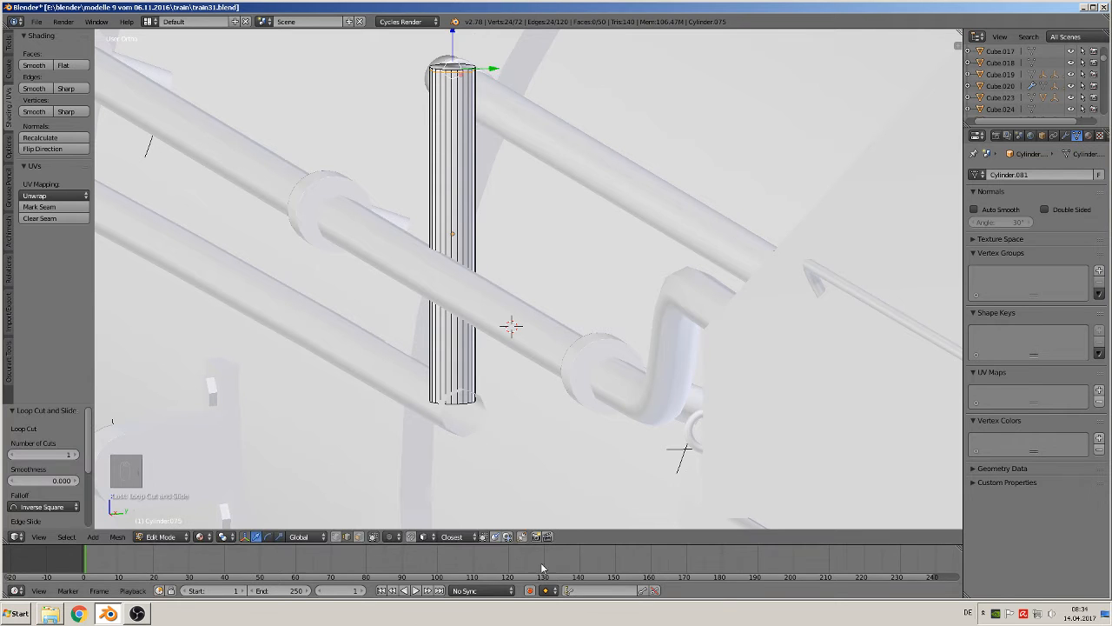
- Add an edge loop close to the cylinder's lower end with an edge slide of about 0.993, and leave mesh editing
key(ctrl+r)
click(453, 365)
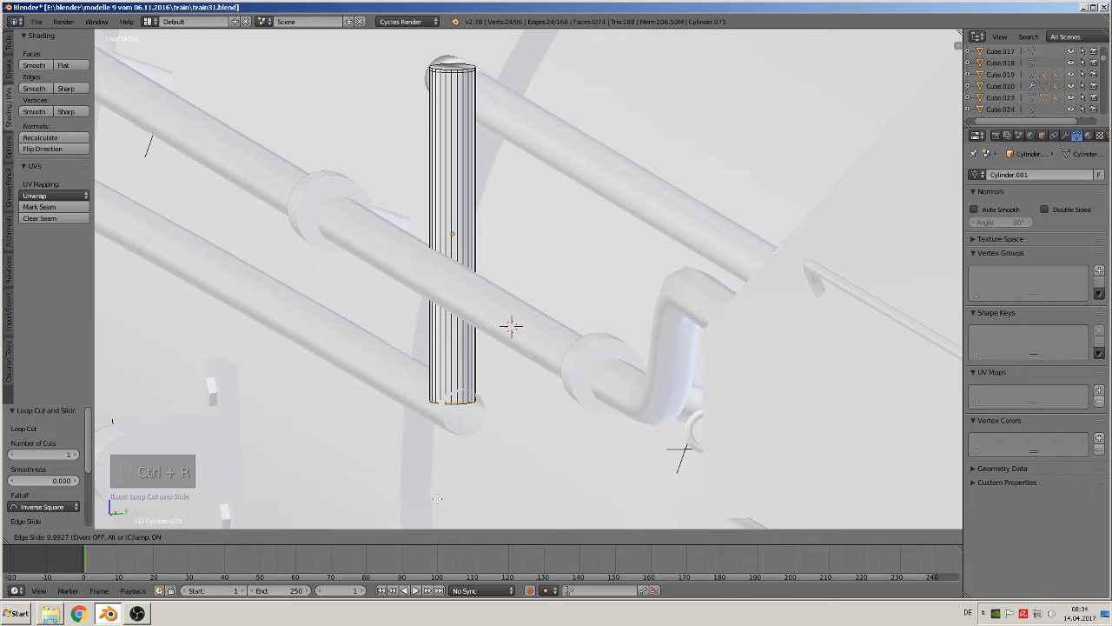
click(438, 498)
key(Tab)
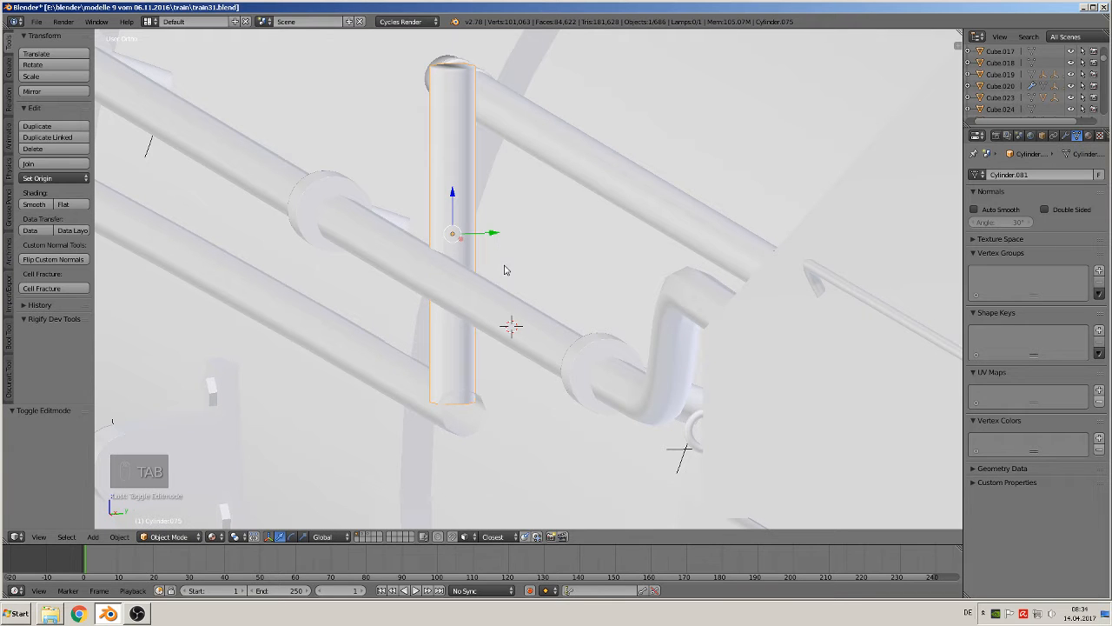
- Tilt the upright cylinder about the global X axis and shift it 0.005 along Y to follow the pipes' offset
middle_drag(512, 351, 507, 362)
key(r)
key(x)
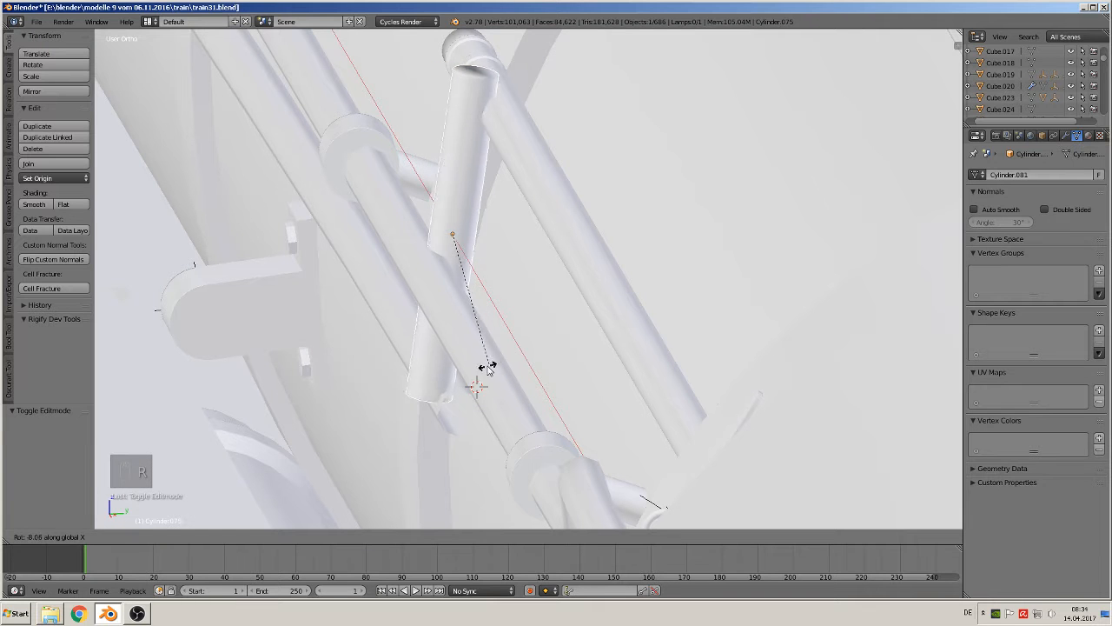
click(475, 374)
drag(485, 232, 501, 235)
- Lower the upright cylinder slightly along Z and shift it 0.007 along Y towards the pipes
middle_drag(521, 250, 611, 234)
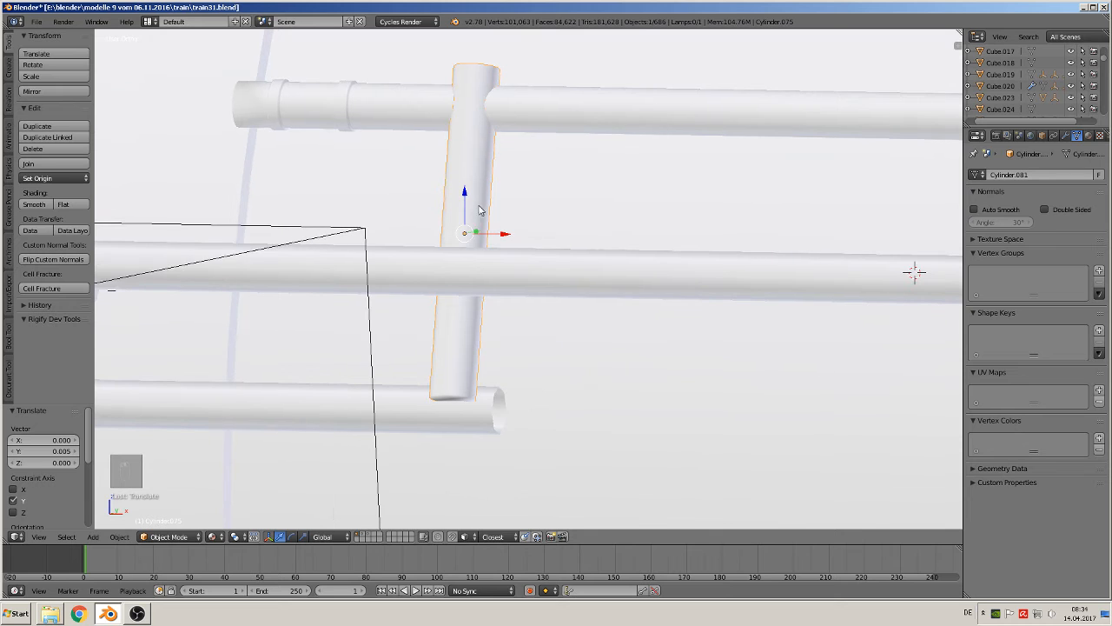
drag(465, 193, 470, 258)
middle_drag(467, 286, 378, 294)
drag(466, 251, 493, 276)
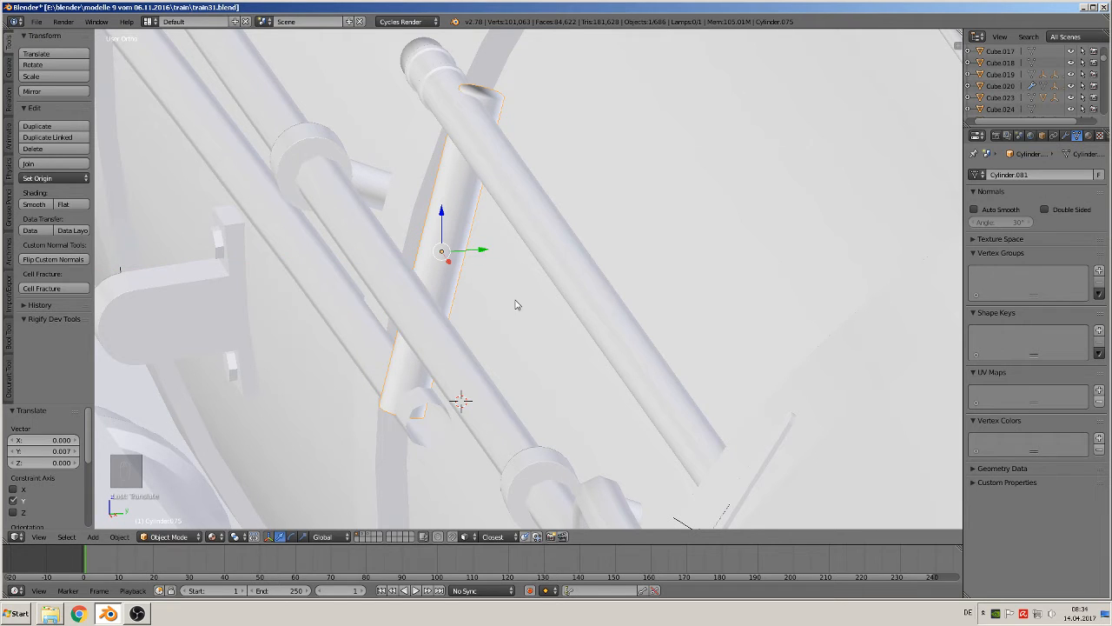
- Rotate the upright cylinder 4.918° about the global X axis and move it -0.048 along X, between the upper pipe's two collars
key(r)
key(x)
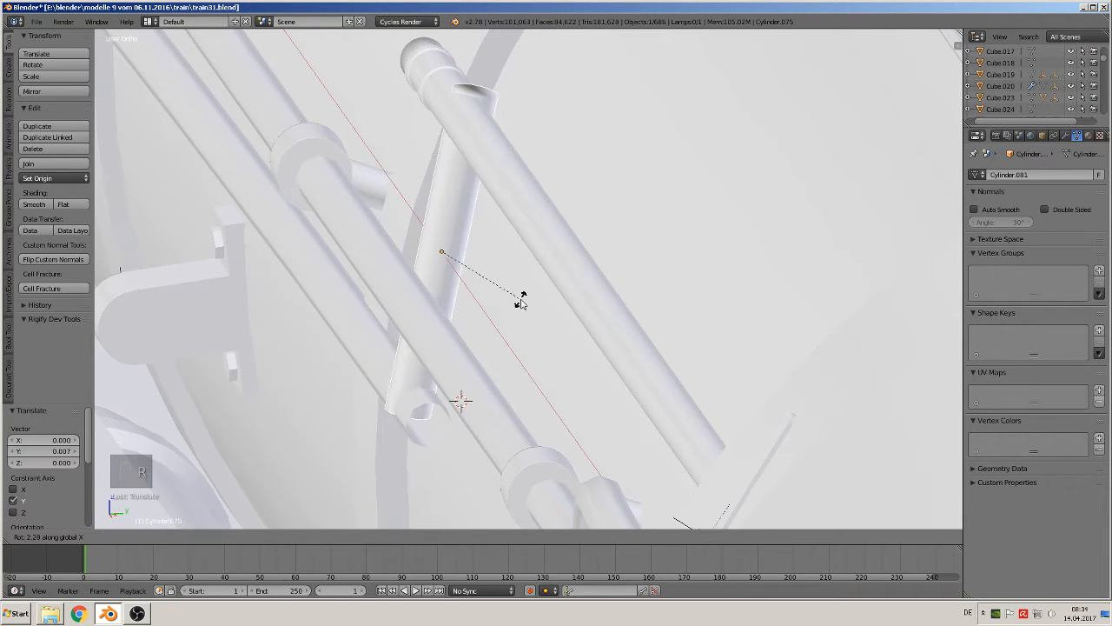
click(526, 300)
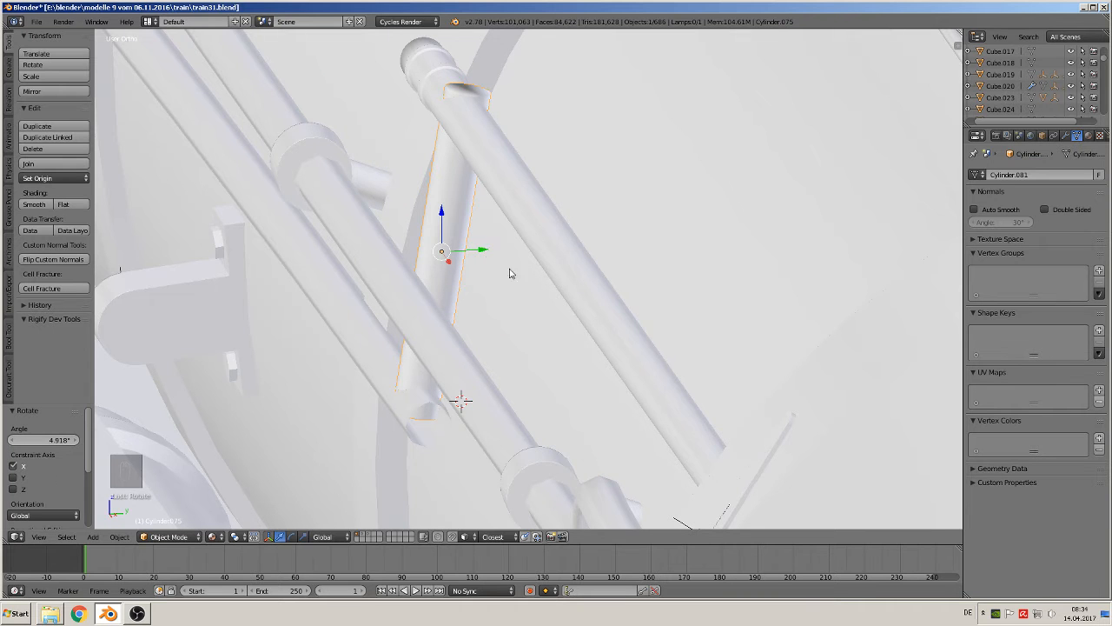
key(KP_1)
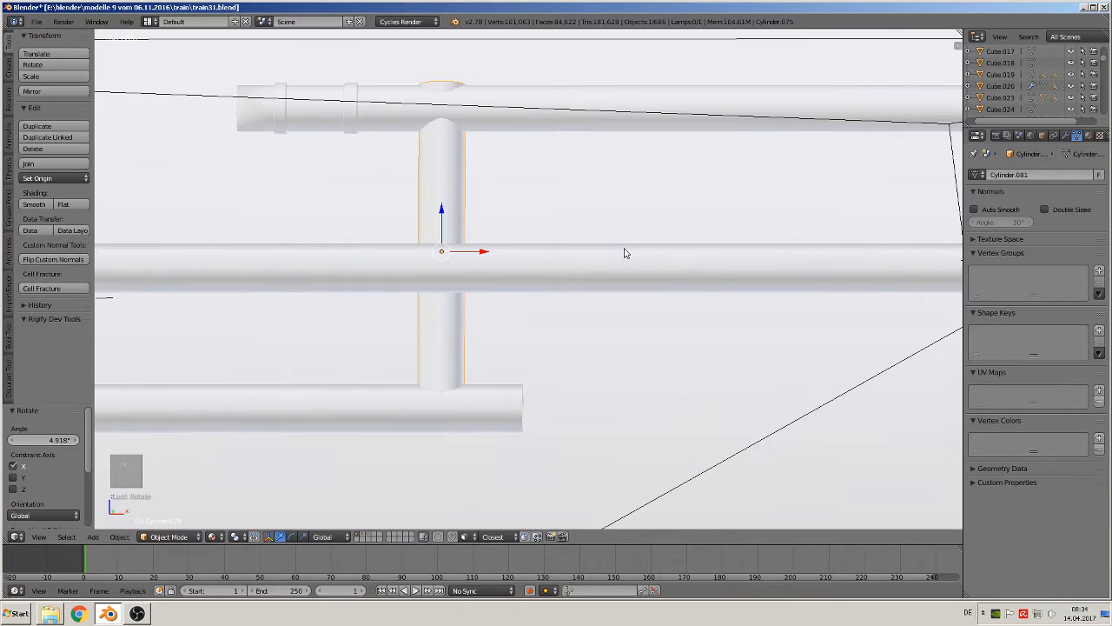
drag(484, 257, 356, 255)
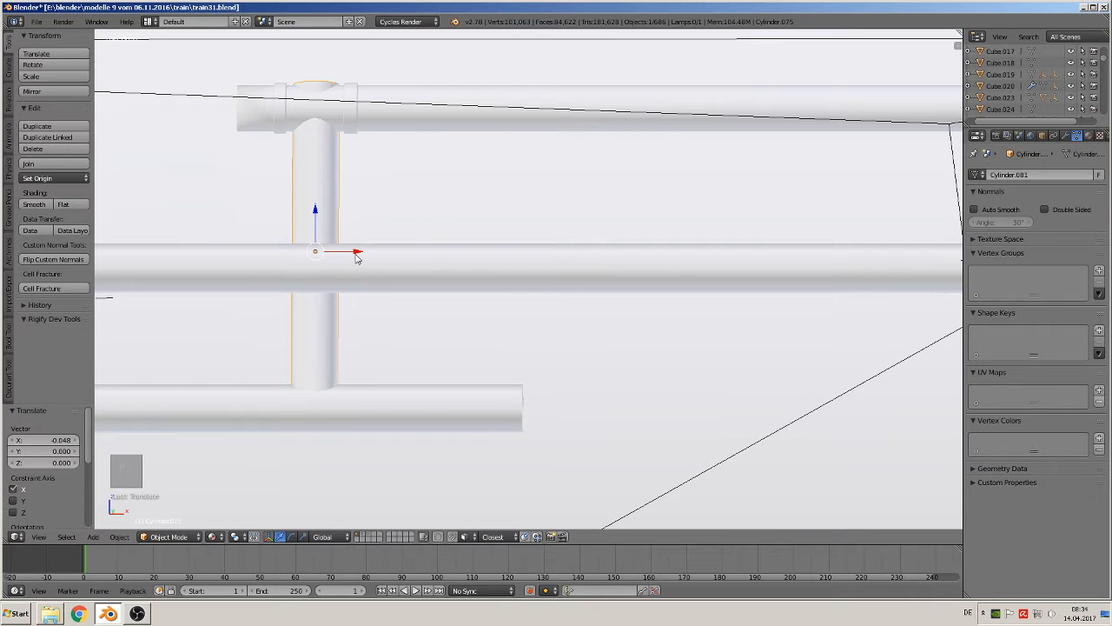
- In mesh editing, select the cylinder's upper end face with its adjoining ring of faces and move them -0.004 along Z into the upper pipe
middle_drag(356, 255, 361, 137)
key(Tab)
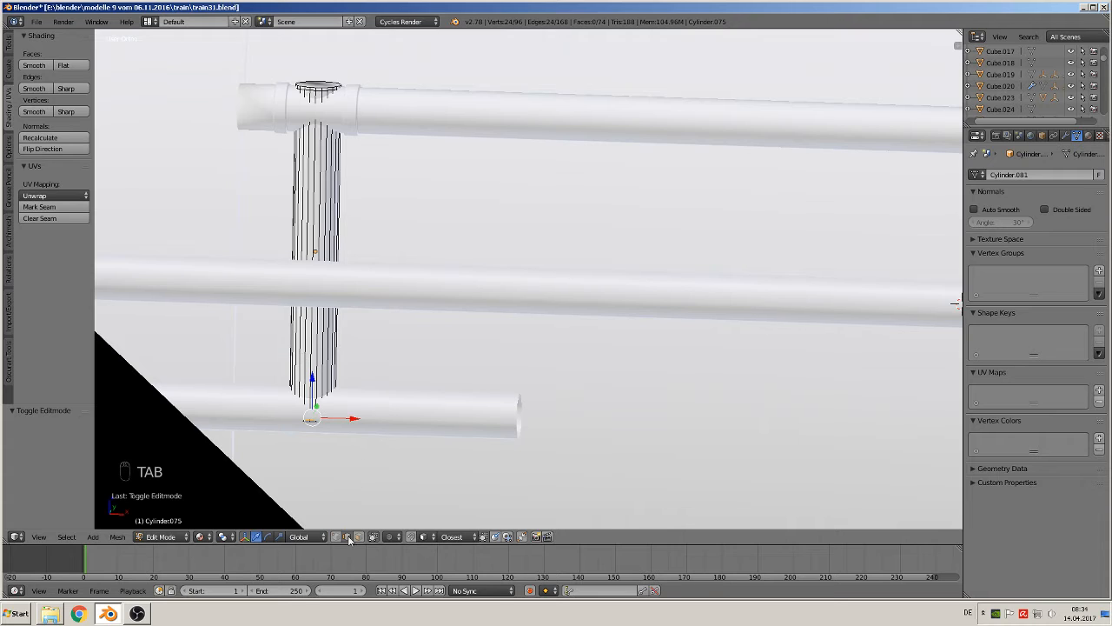
right_click(315, 87)
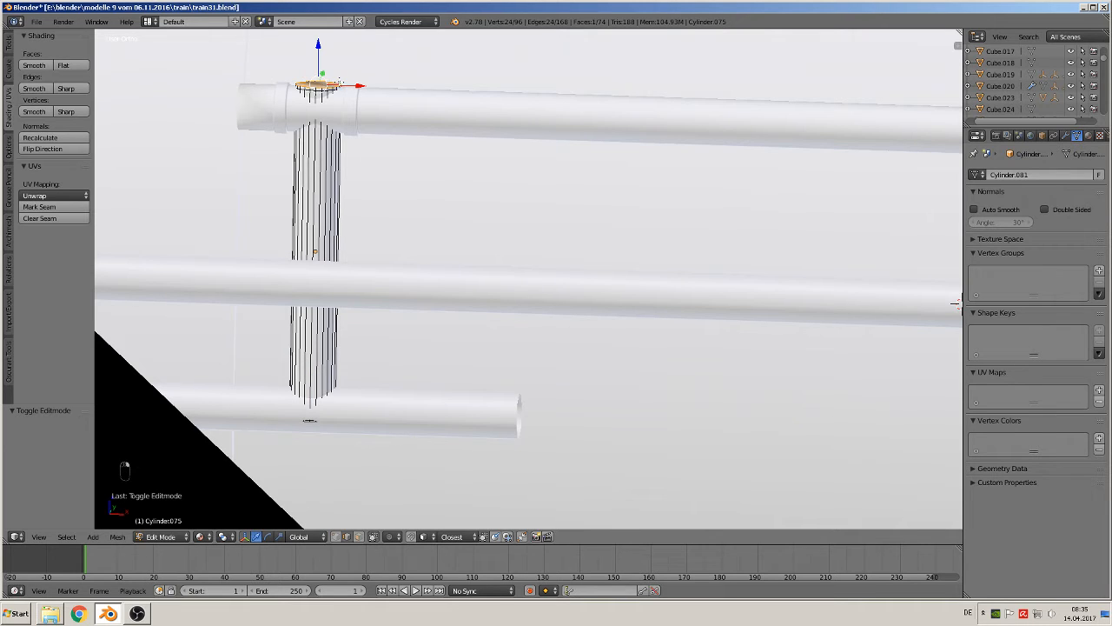
key(ctrl+KP_Add)
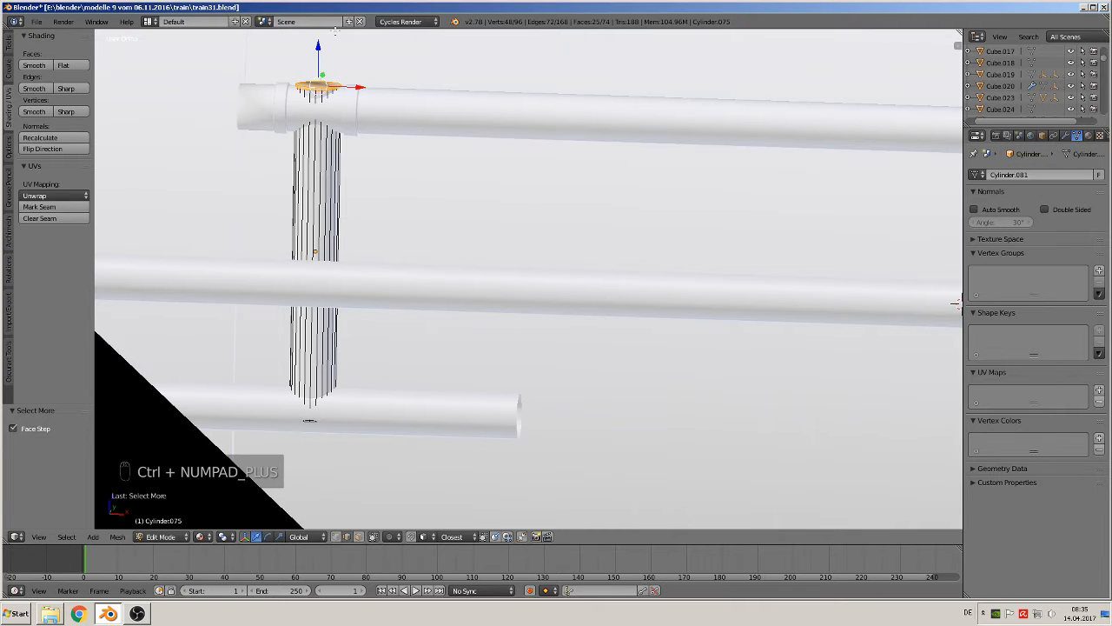
drag(318, 45, 319, 56)
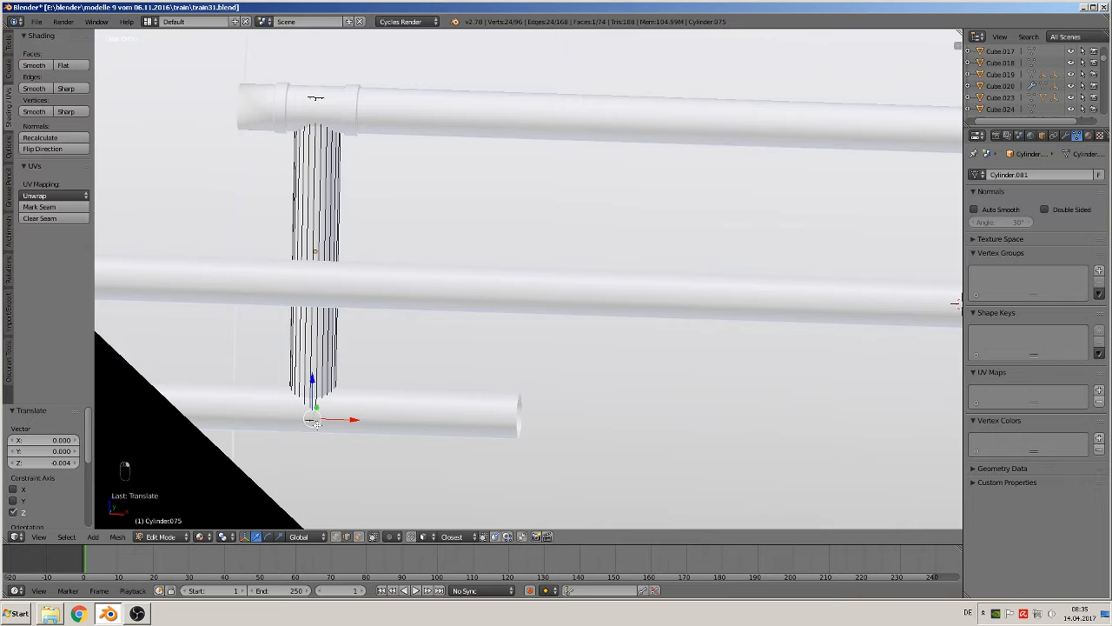
- Grow the selection at the vertical pipe's lower end, nudge it slightly along Z, and finish editing the mesh
key(ctrl+KP_Add)
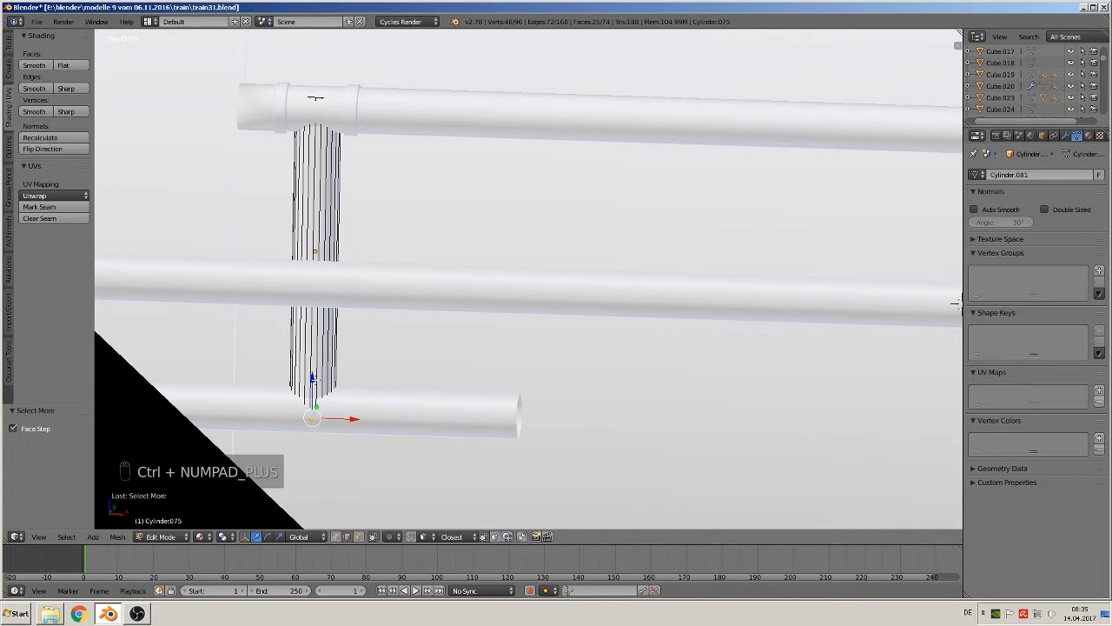
drag(313, 379, 313, 373)
key(a)
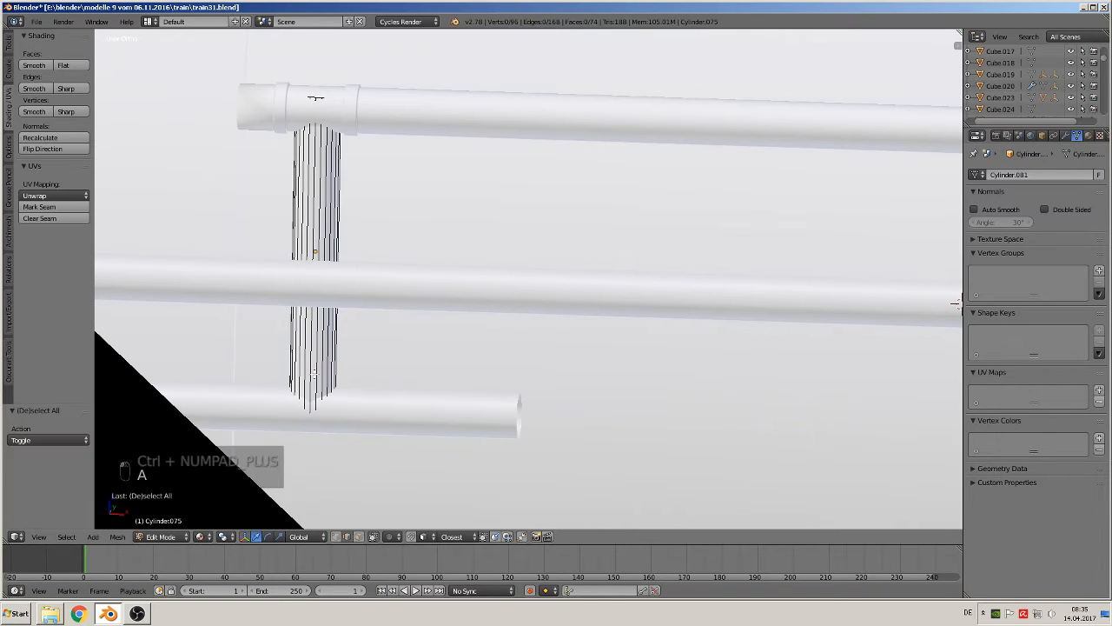
key(Tab)
- Add a 24-vertex cylinder on the lower pipe beside the vertical pipe's junction and scale it to about 0.014
mouse_move(364, 300)
middle_down()
mouse_move(740, 432)
mouse_move(678, 370)
mouse_move(756, 380)
mouse_move(381, 310)
middle_up()
scroll(385, 302, down, 2)
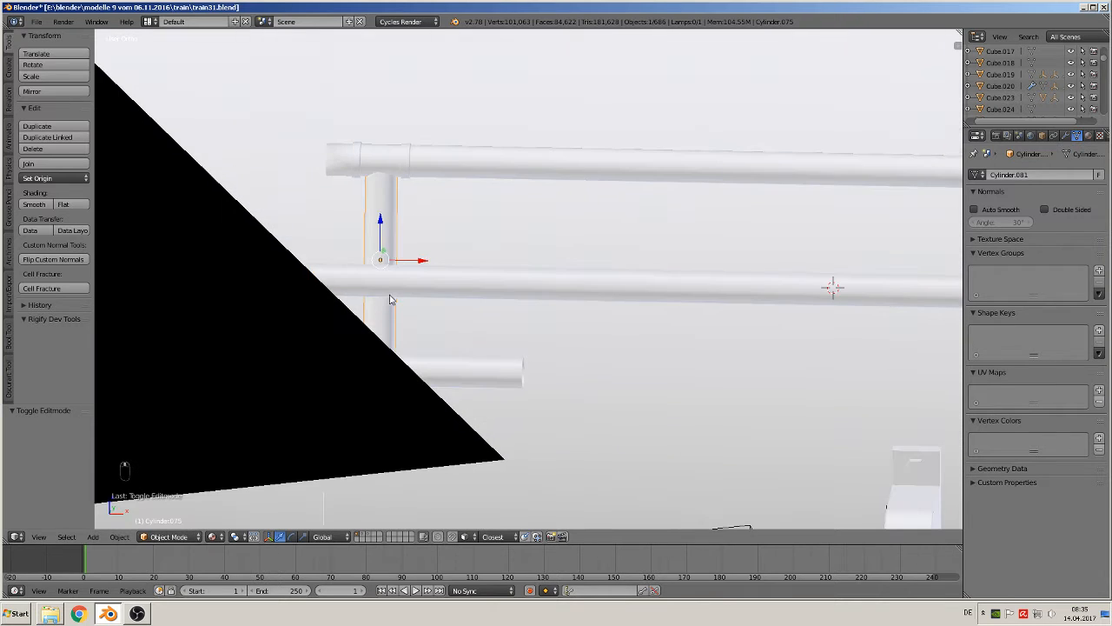
scroll(390, 297, up, 1)
middle_drag(500, 373, 552, 343)
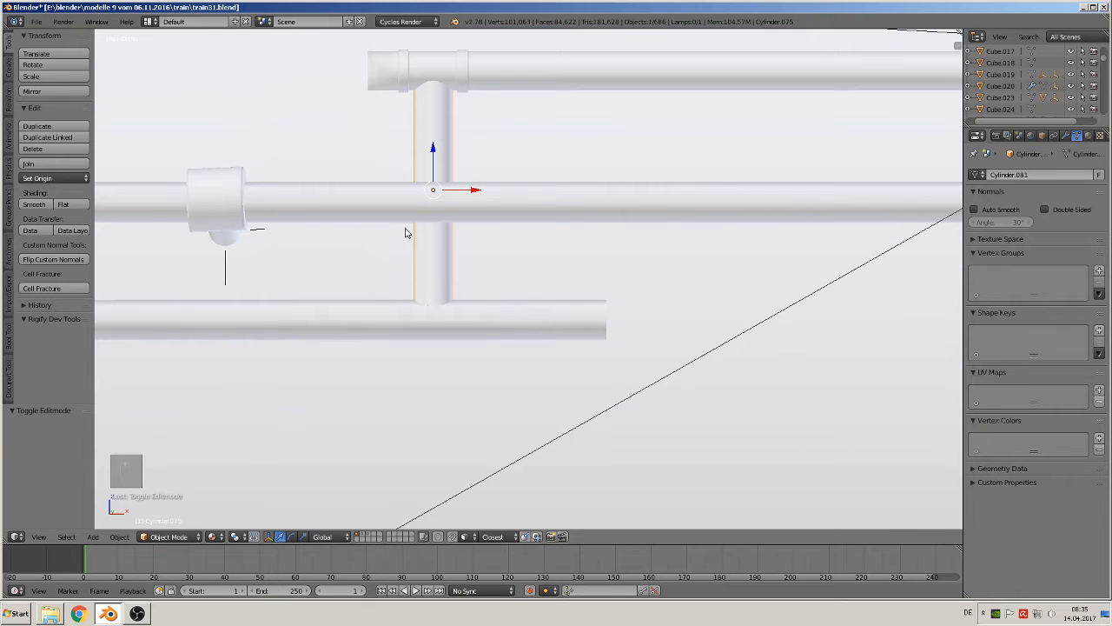
click(91, 537)
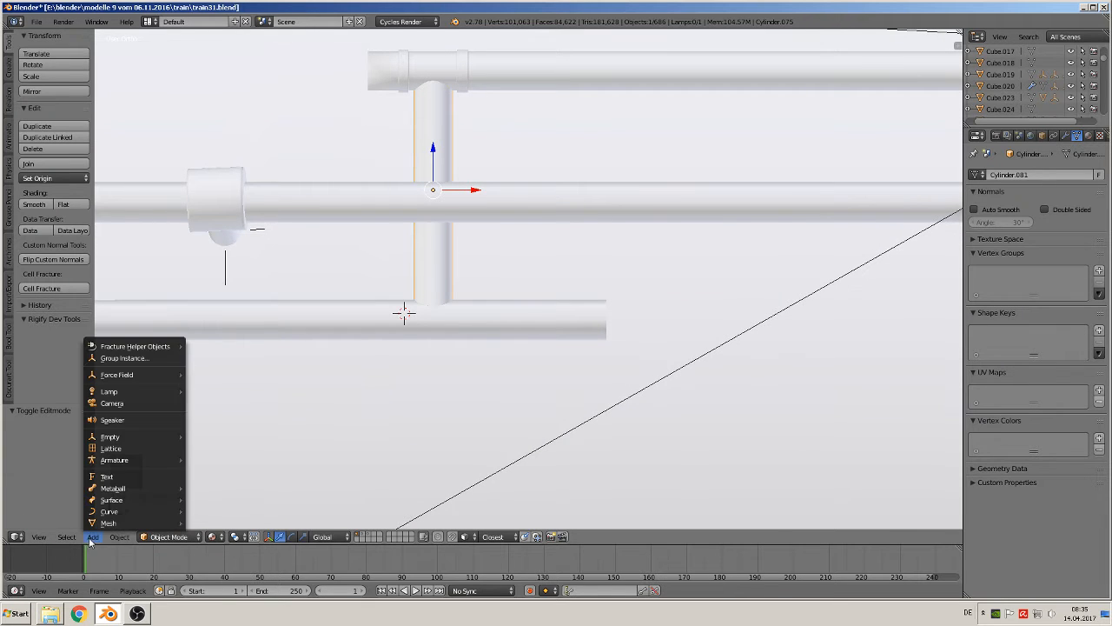
mouse_move(118, 525)
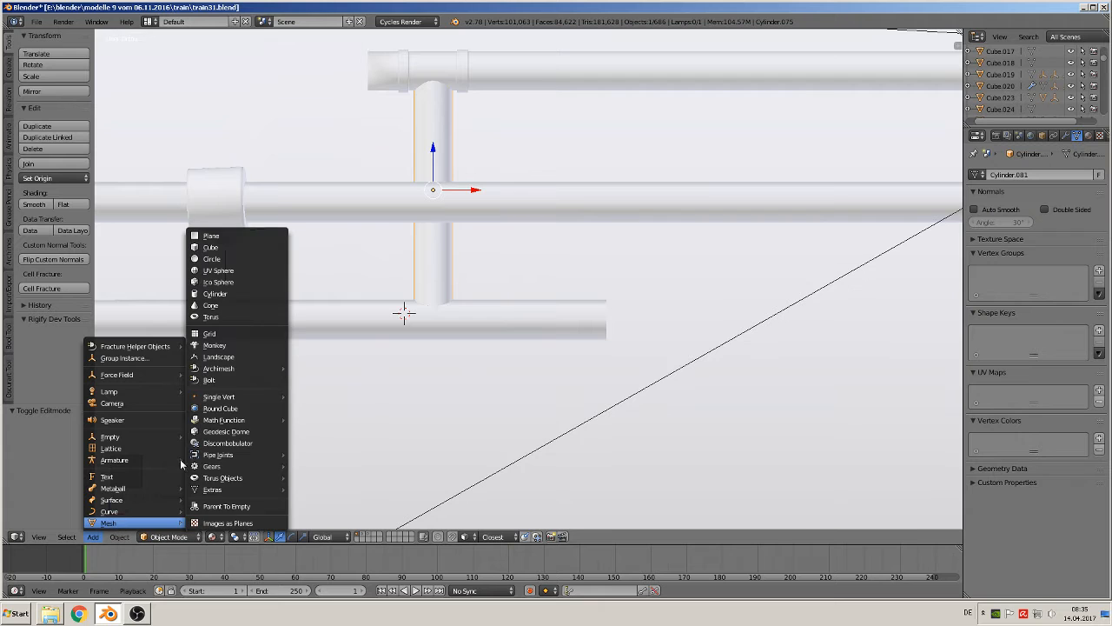
click(245, 303)
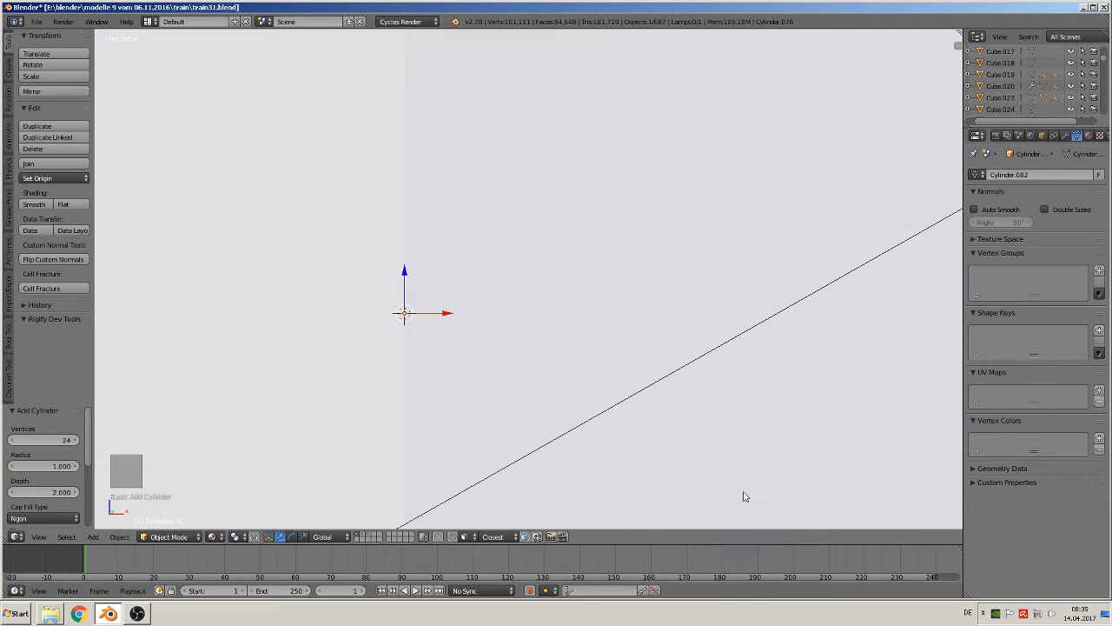
key(s)
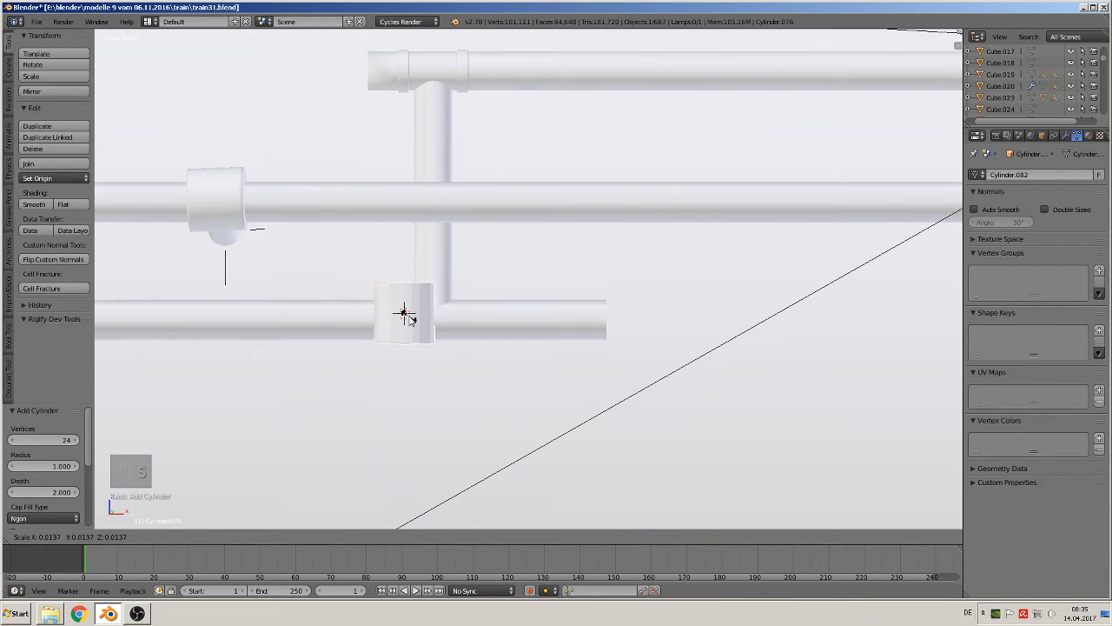
click(410, 317)
- Rotate the new cylinder 90° about the Y axis and scale it by about 0.71
key(r)
key(y)
key(9)
key(0)
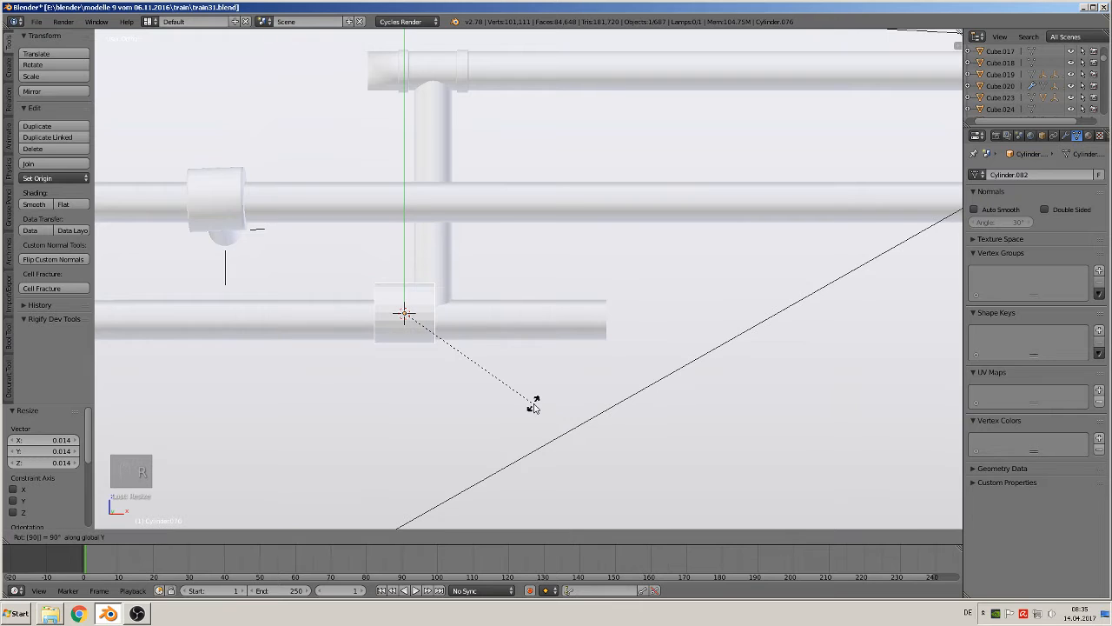
key(Return)
key(s)
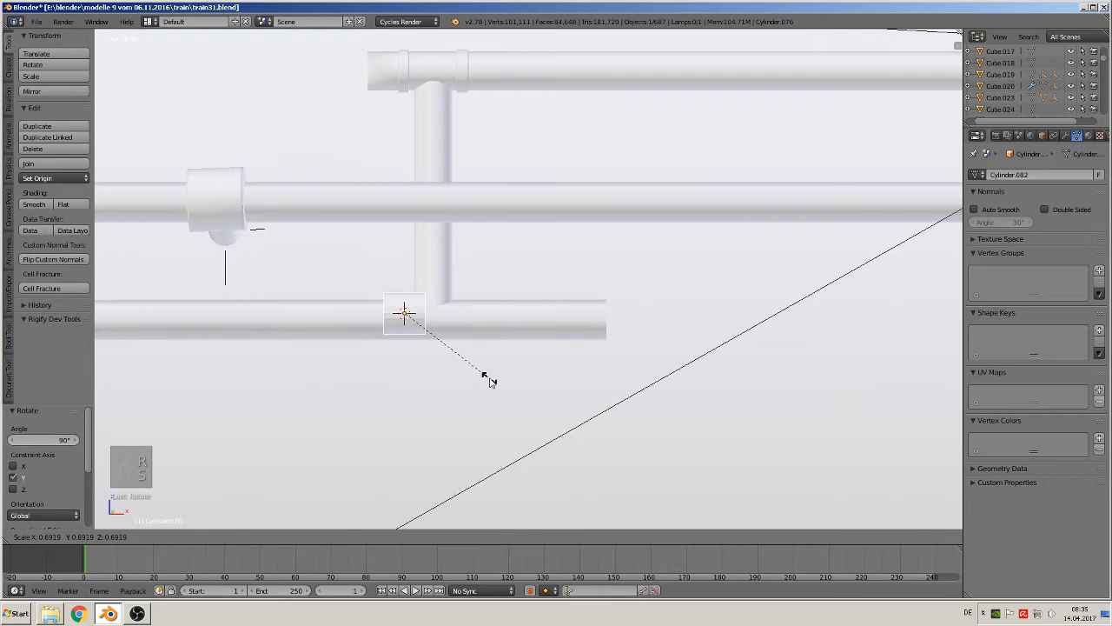
click(489, 380)
- Lower the cylinder by about 0.002 along Z and flatten it along X to about 0.25 to form a narrow ring
key(g)
key(z)
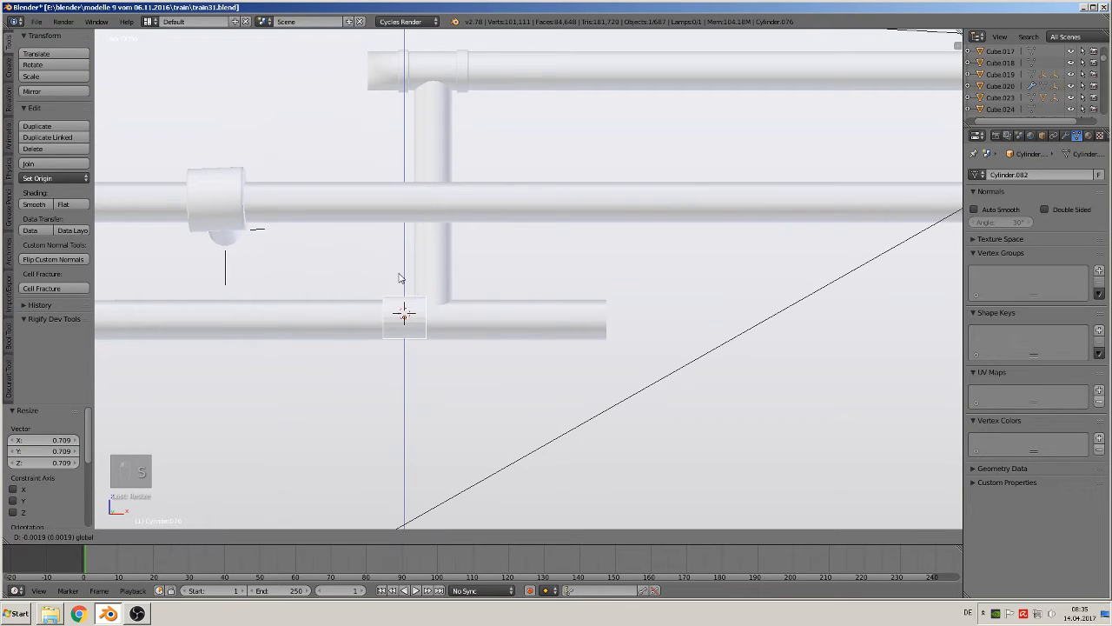
click(403, 280)
key(s)
key(x)
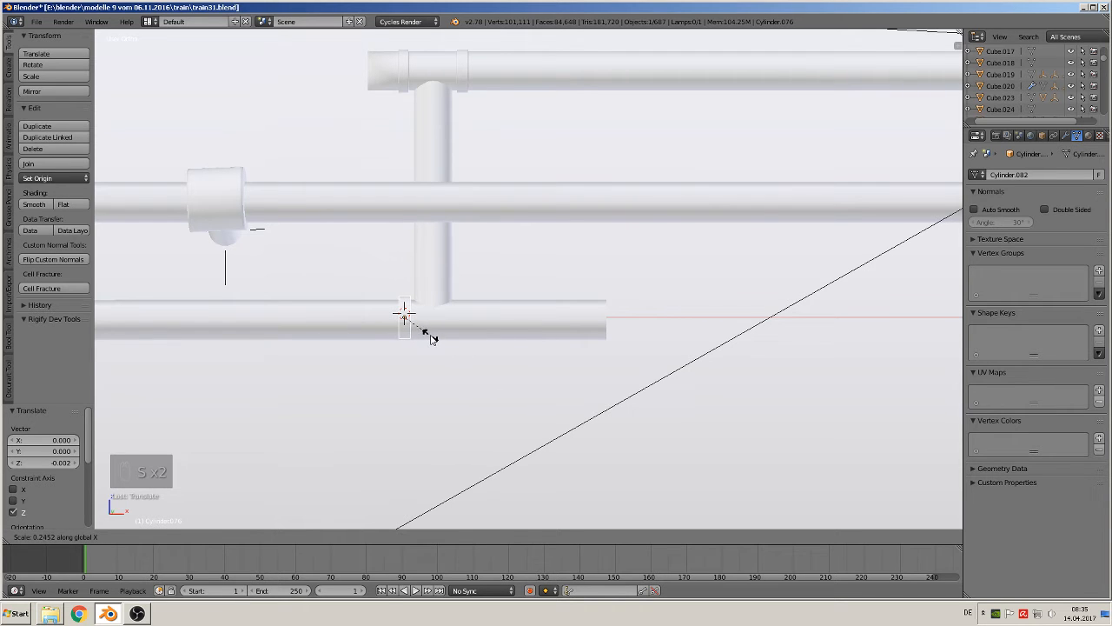
click(432, 337)
- Lower the ring by about 0.001 along Z and enlarge it uniformly by about 1.126
key(g)
key(z)
click(404, 280)
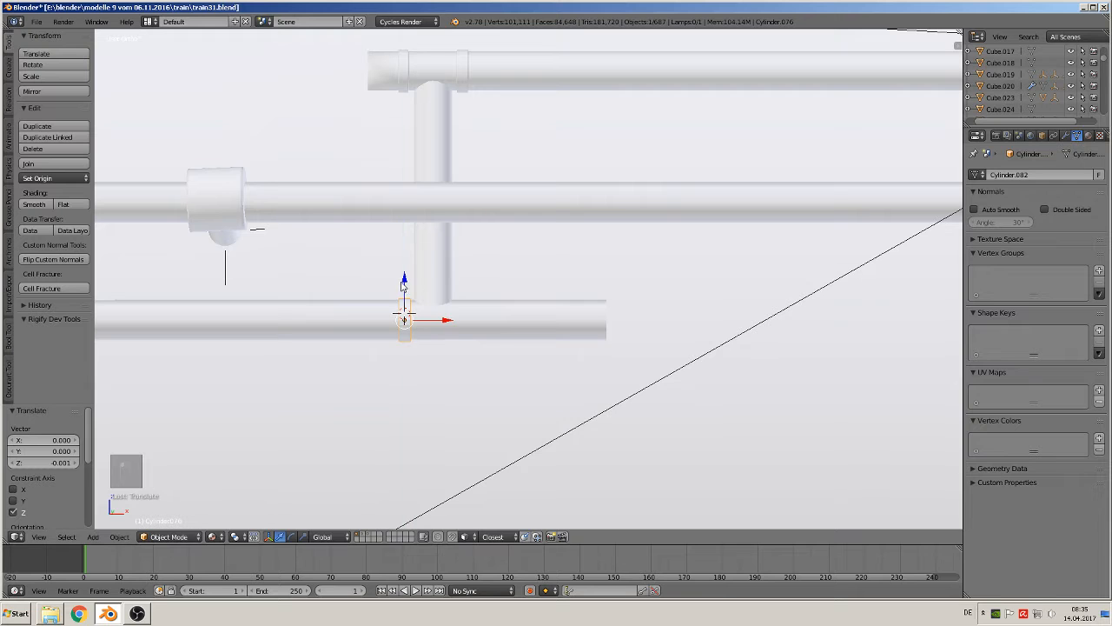
key(s)
click(458, 405)
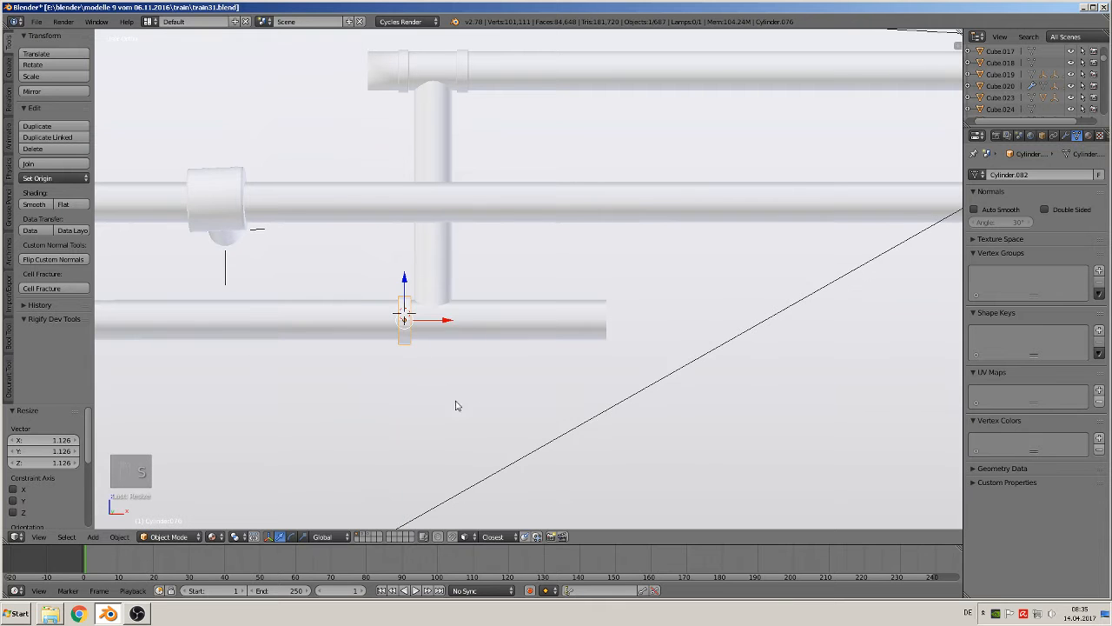
- Center the ring around the lower pipe by moving it about 0.007 along Y and 0.001 along Z
middle_drag(458, 405, 320, 352)
key(g)
key(y)
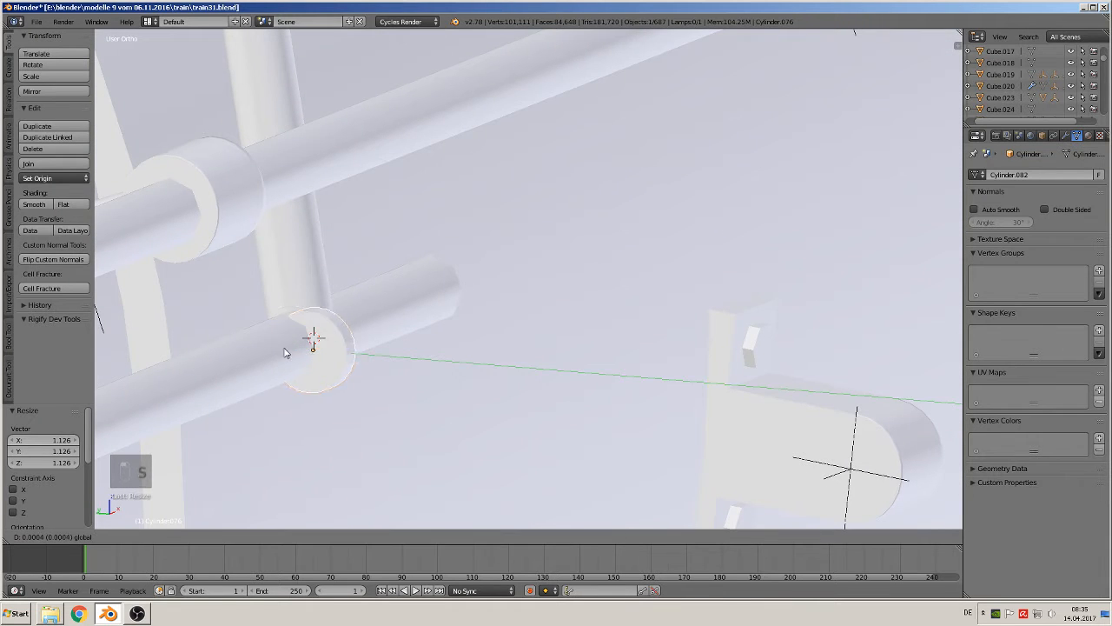
click(265, 334)
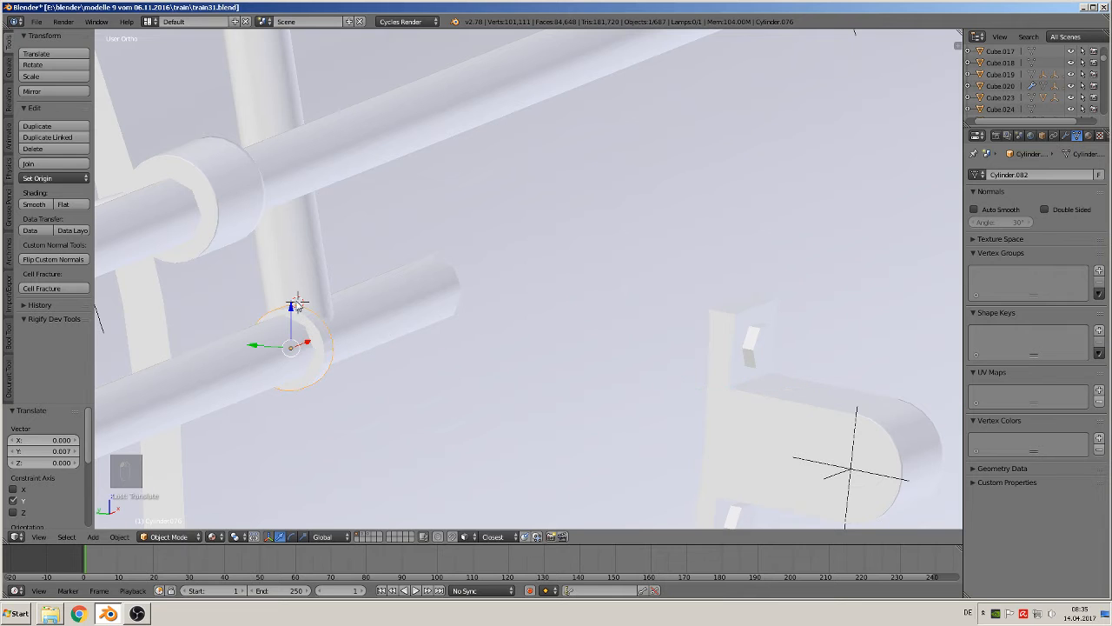
drag(290, 309, 289, 304)
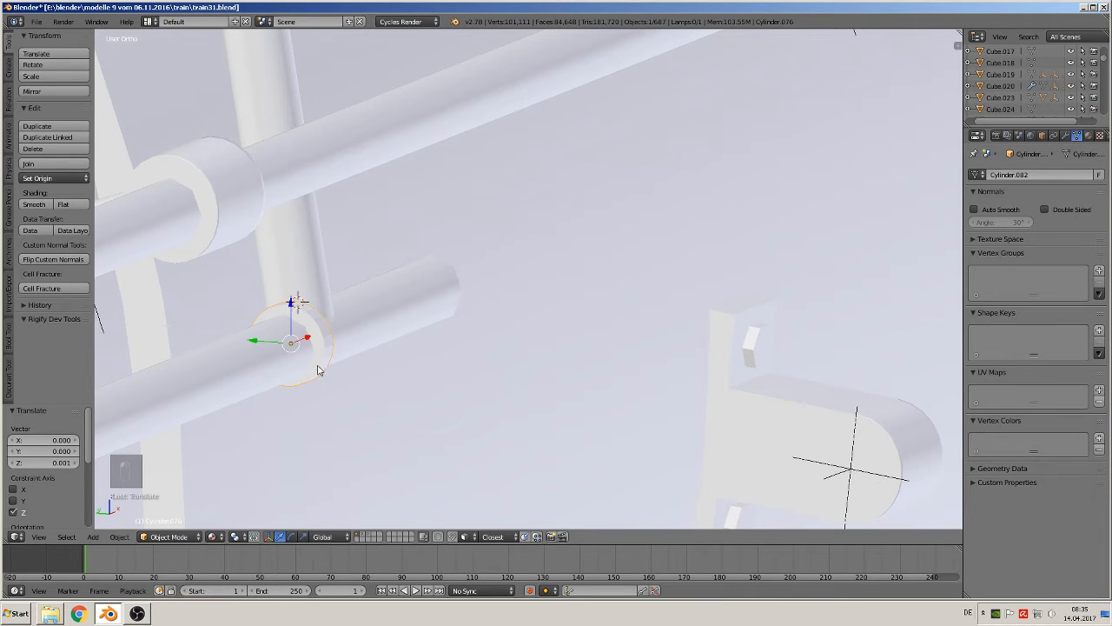
- Shade the ring smooth and add one edge loop close to each of its two rims
middle_drag(318, 368, 215, 351)
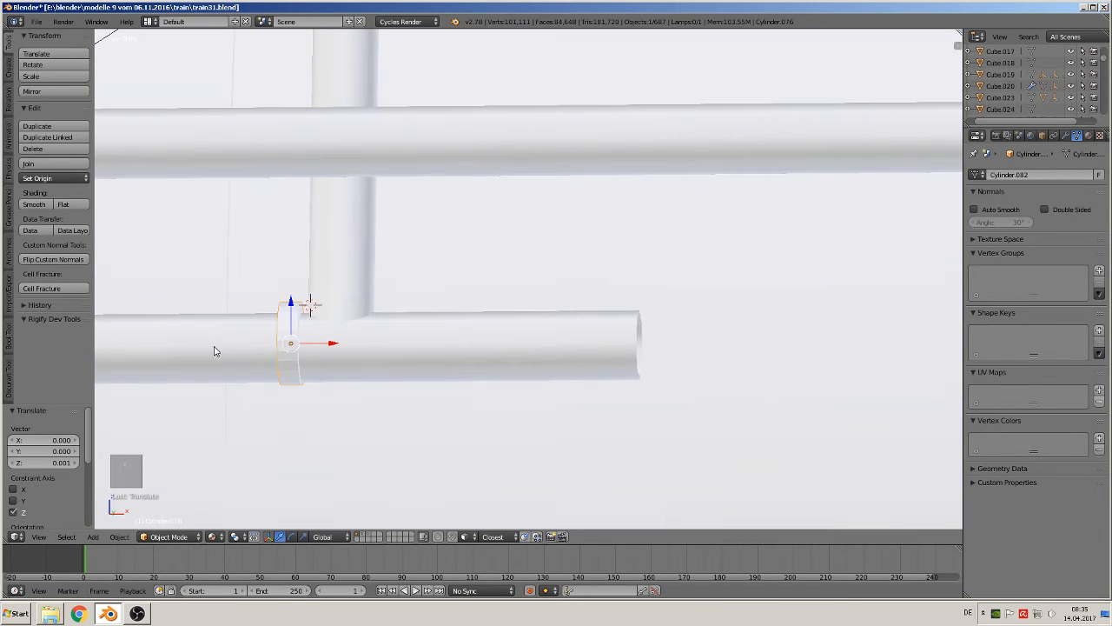
click(34, 203)
scroll(293, 342, up, 2)
scroll(347, 317, up, 2)
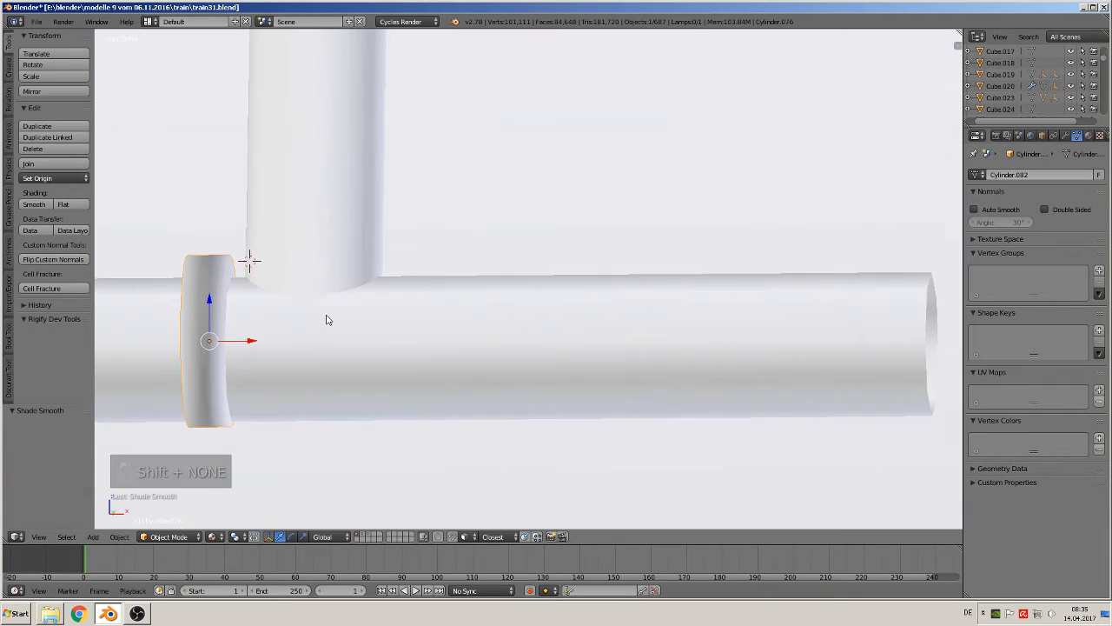
key(Tab)
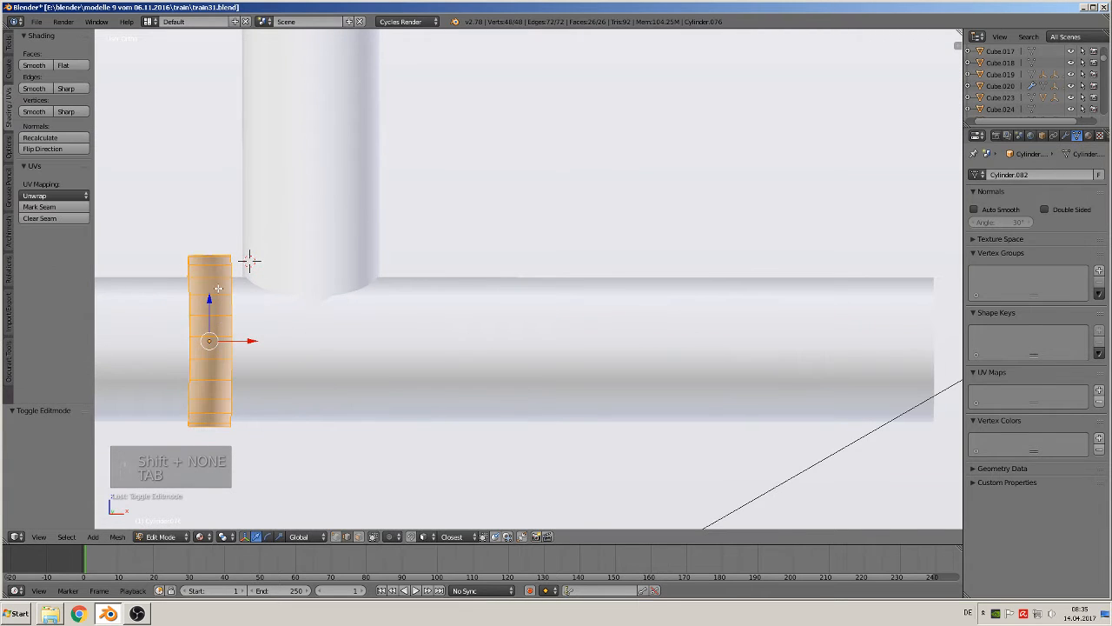
key(ctrl+r)
click(219, 285)
right_click(220, 282)
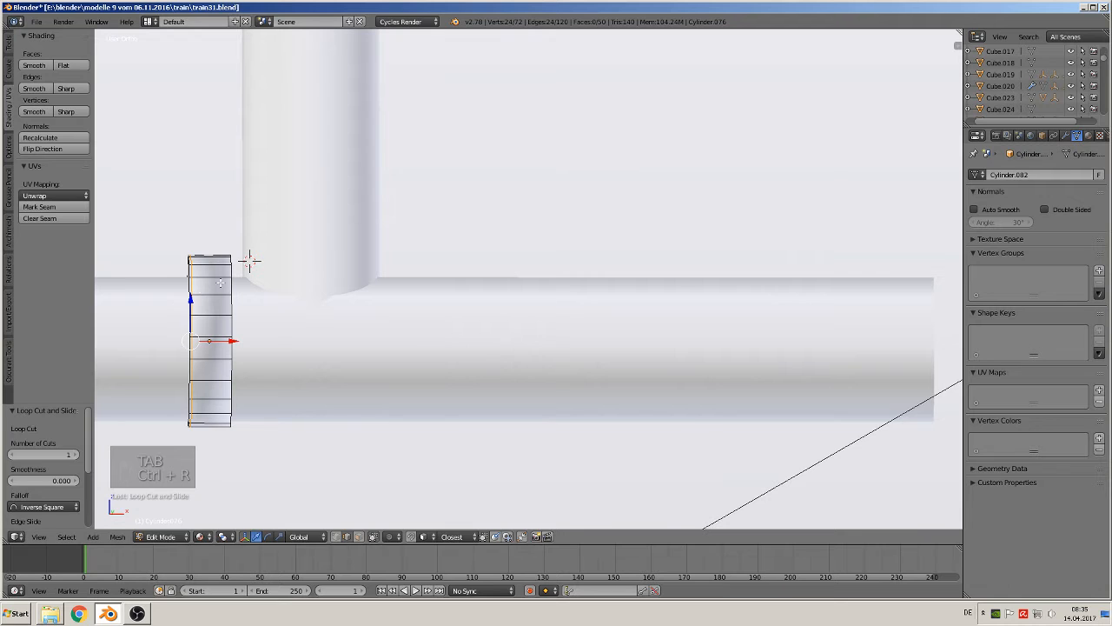
key(ctrl+r)
click(234, 282)
right_click(236, 281)
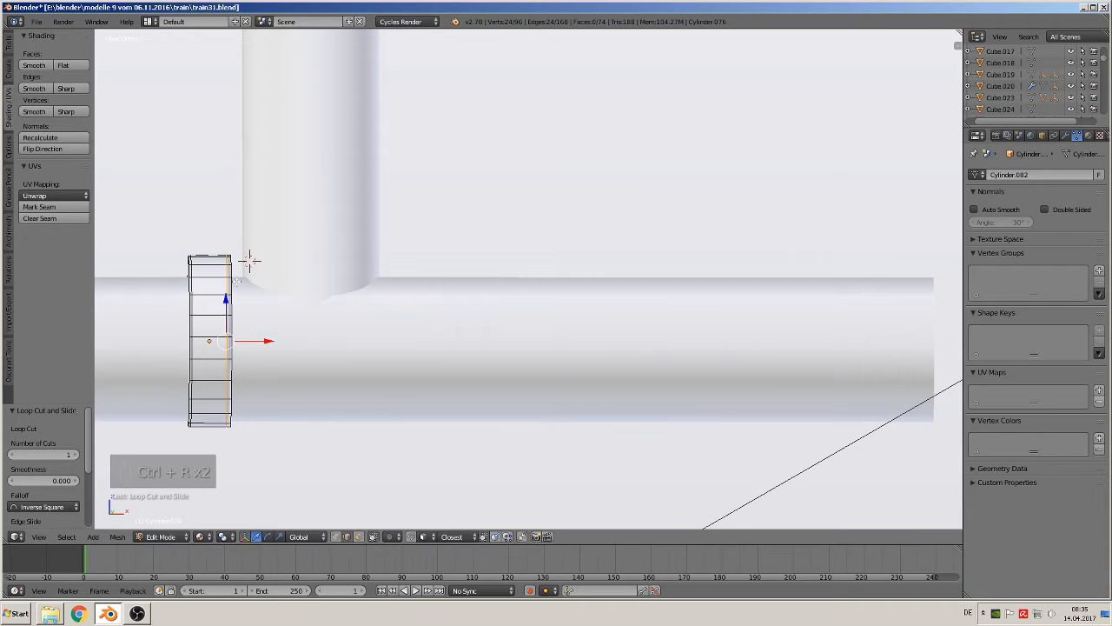
scroll(231, 305, down, 4)
key(Tab)
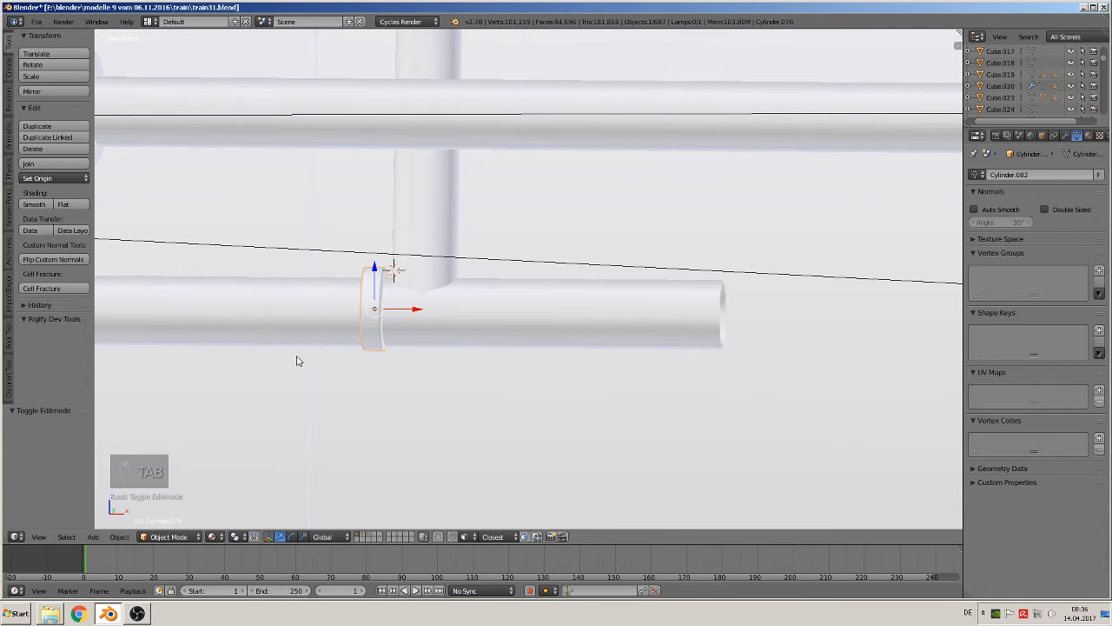
- Duplicate the ring and place the copy about 0.026 along X, on the other side of the vertical pipe
key(shift+d)
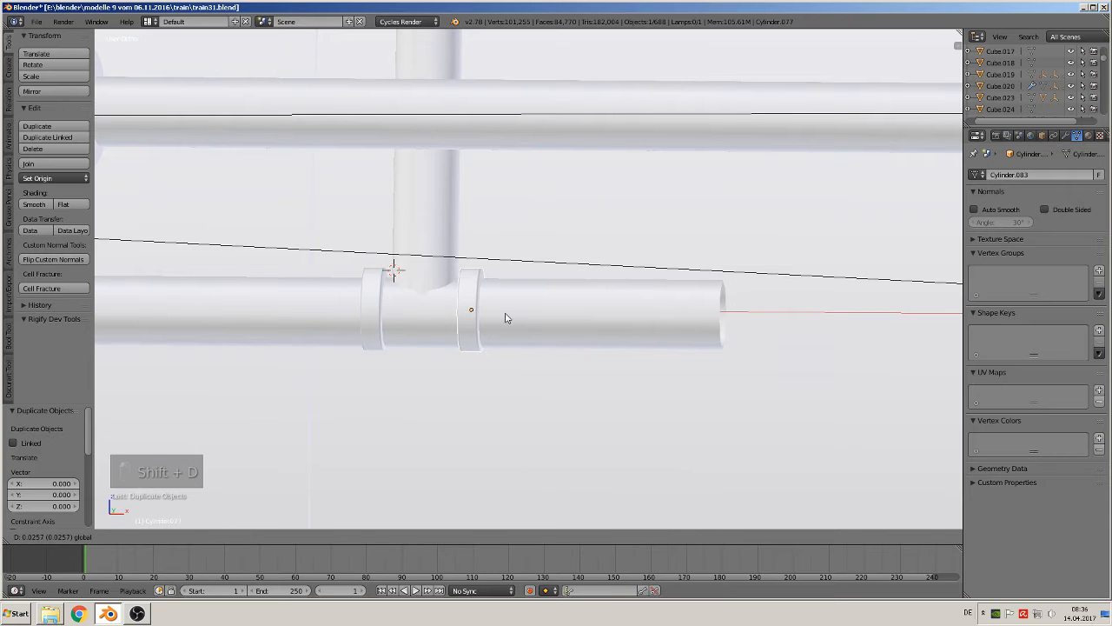
click(506, 318)
- Examine the locomotive reference render for the pipes and fixtures along the boiler's side
scroll(500, 339, down, 8)
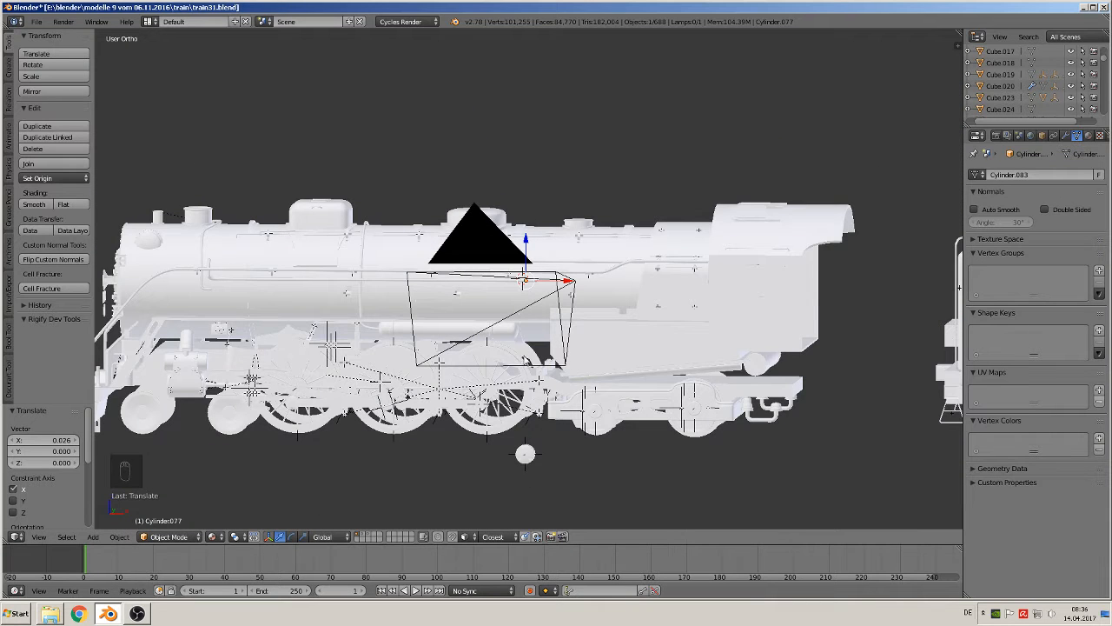
shift+middle_drag(617, 352, 383, 469)
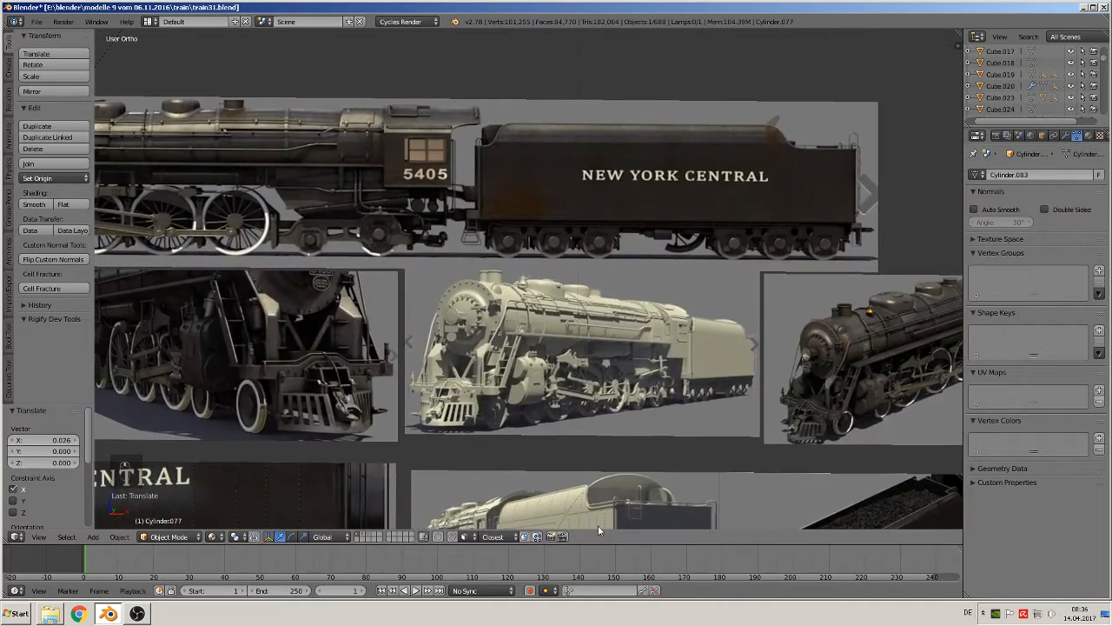
scroll(619, 390, up, 5)
scroll(376, 287, up, 4)
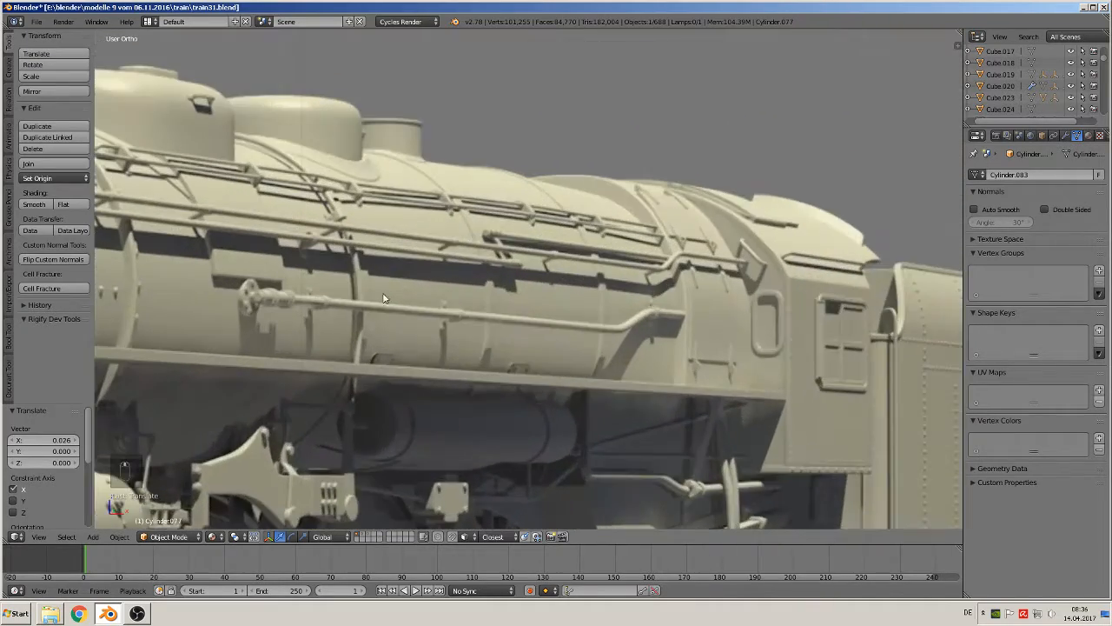
shift+middle_drag(383, 294, 624, 357)
scroll(616, 356, up, 1)
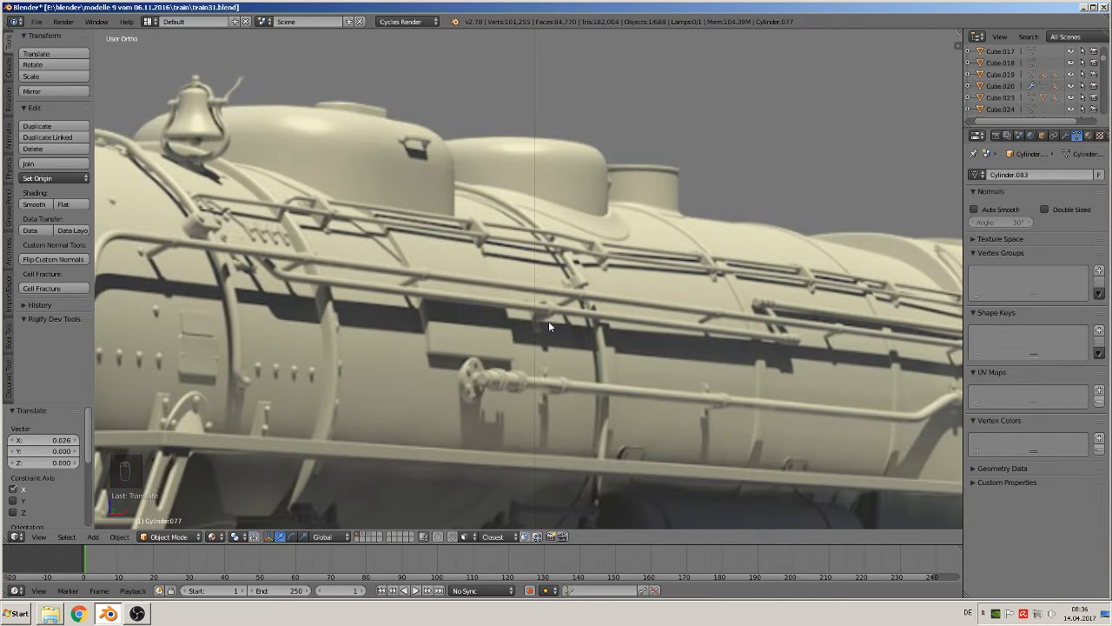
scroll(549, 321, down, 1)
scroll(568, 430, down, 3)
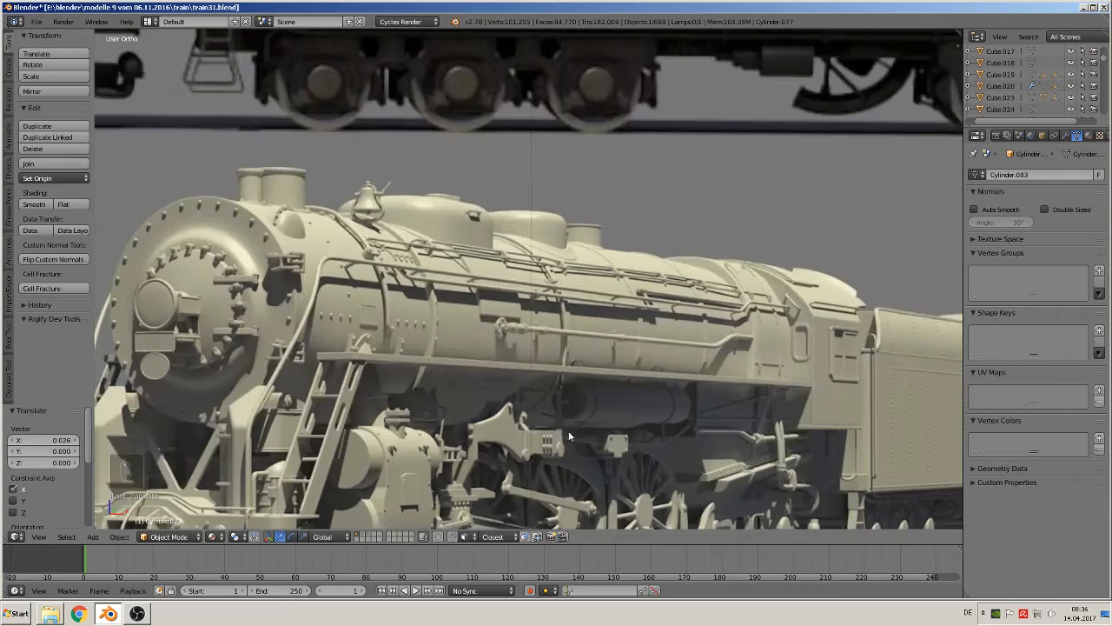
scroll(569, 431, down, 7)
shift+middle_drag(569, 431, 628, 304)
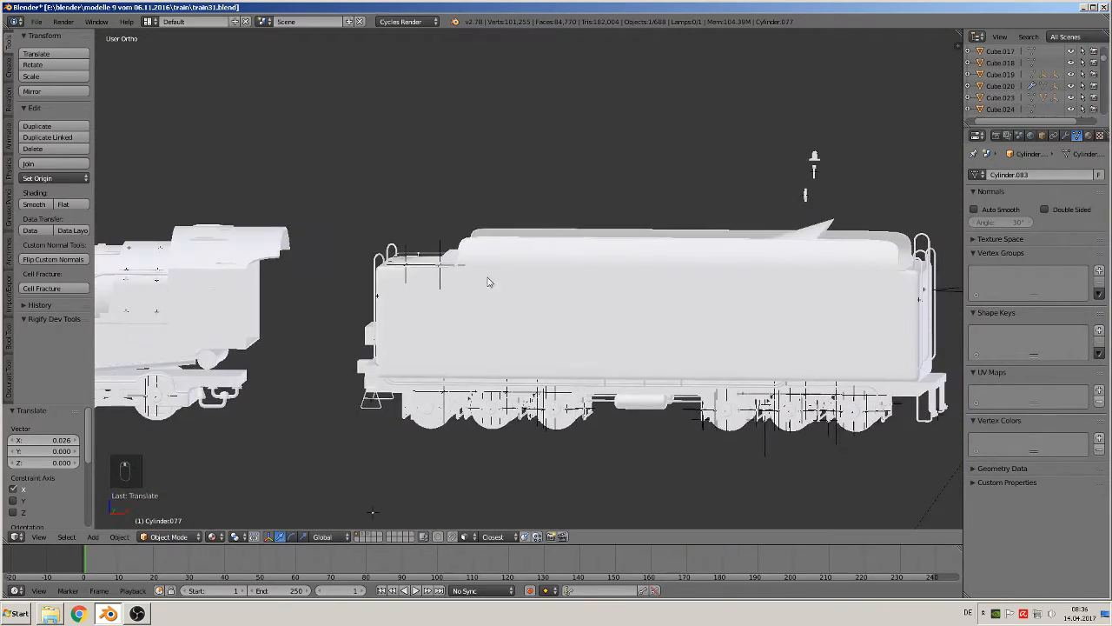
- Duplicate the middle bracket fixture on the boiler's side, raise the copy toward the lower pipe, and shift it -0.424 along X
shift+middle_drag(488, 282, 878, 296)
scroll(543, 141, up, 8)
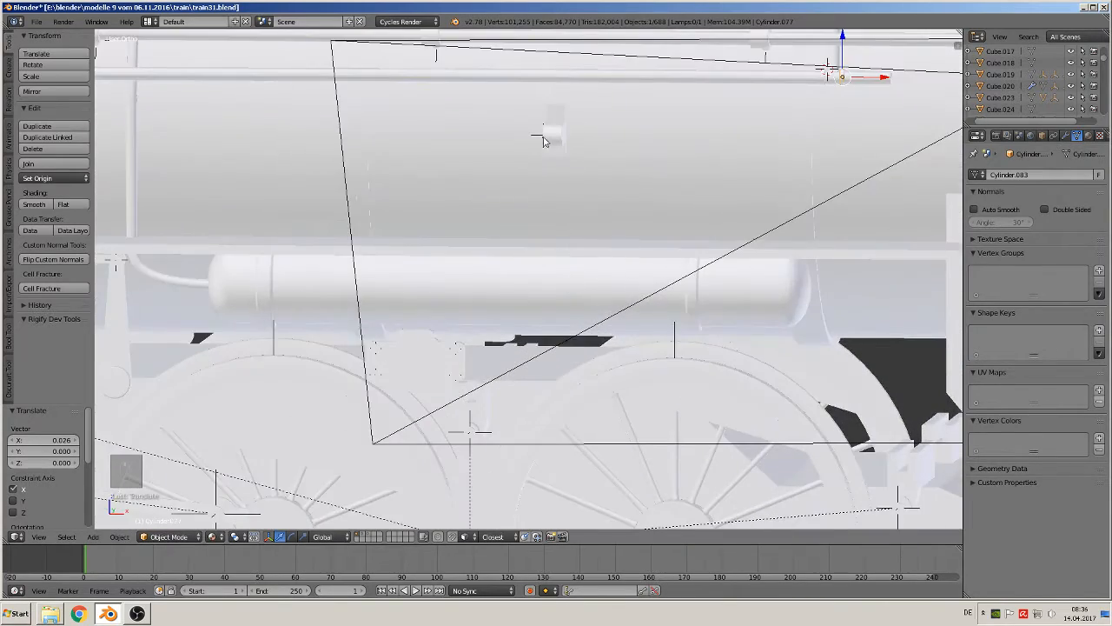
right_click(543, 138)
middle_drag(563, 191, 573, 358)
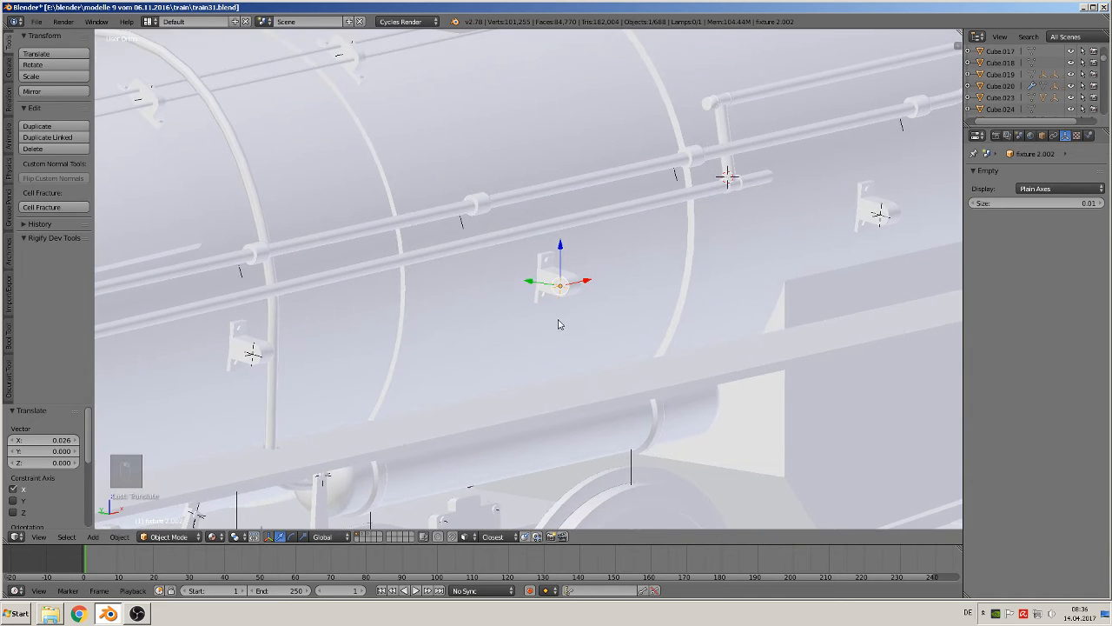
key(shift+d)
key(z)
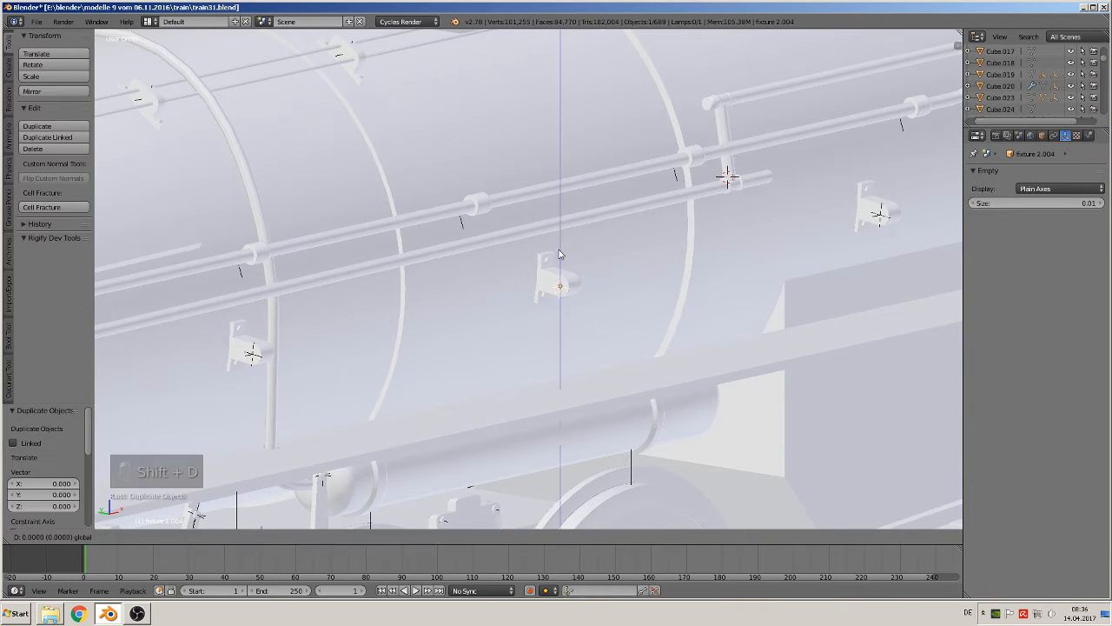
click(560, 214)
drag(578, 227, 378, 272)
- Rotate the copied bracket fixture about -14.4° around X and raise it 0.006 along Z onto the lower pipe
middle_drag(378, 273, 406, 313)
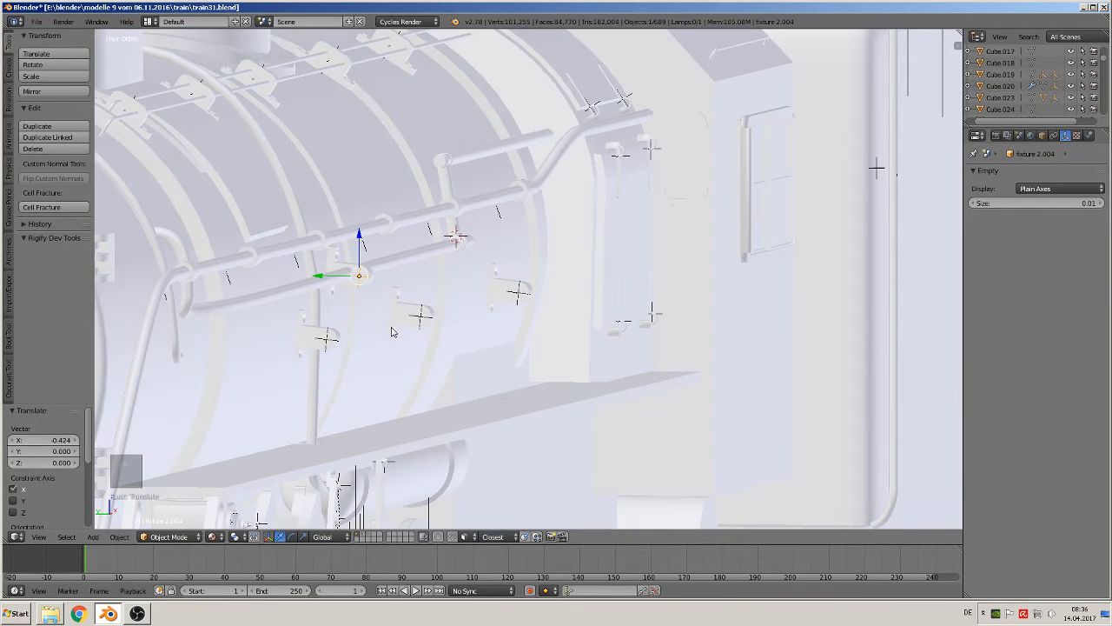
key(r)
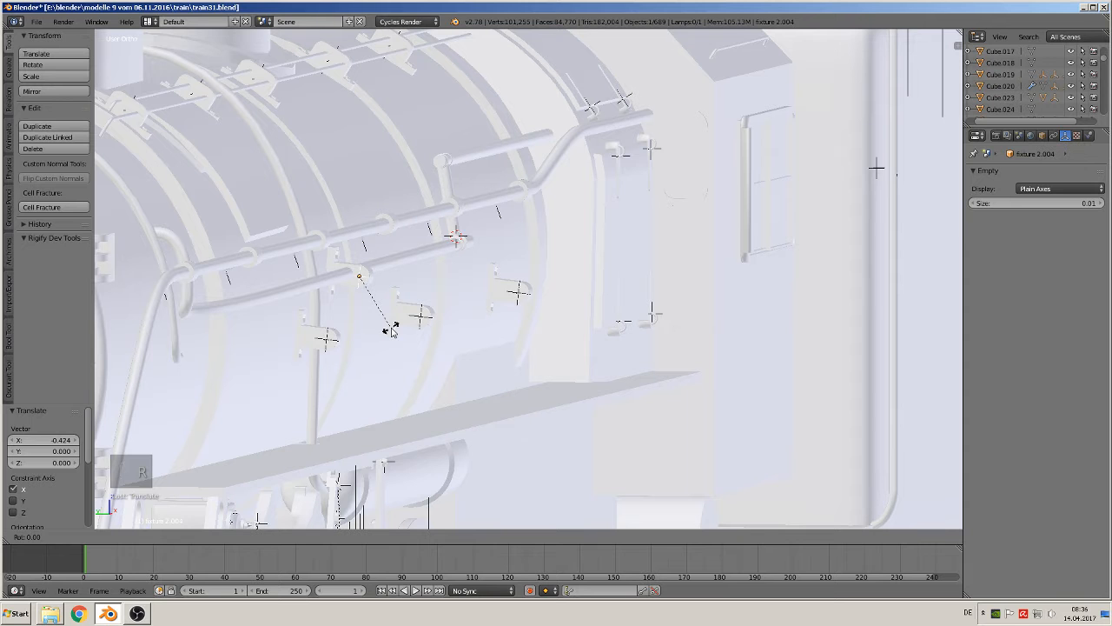
key(x)
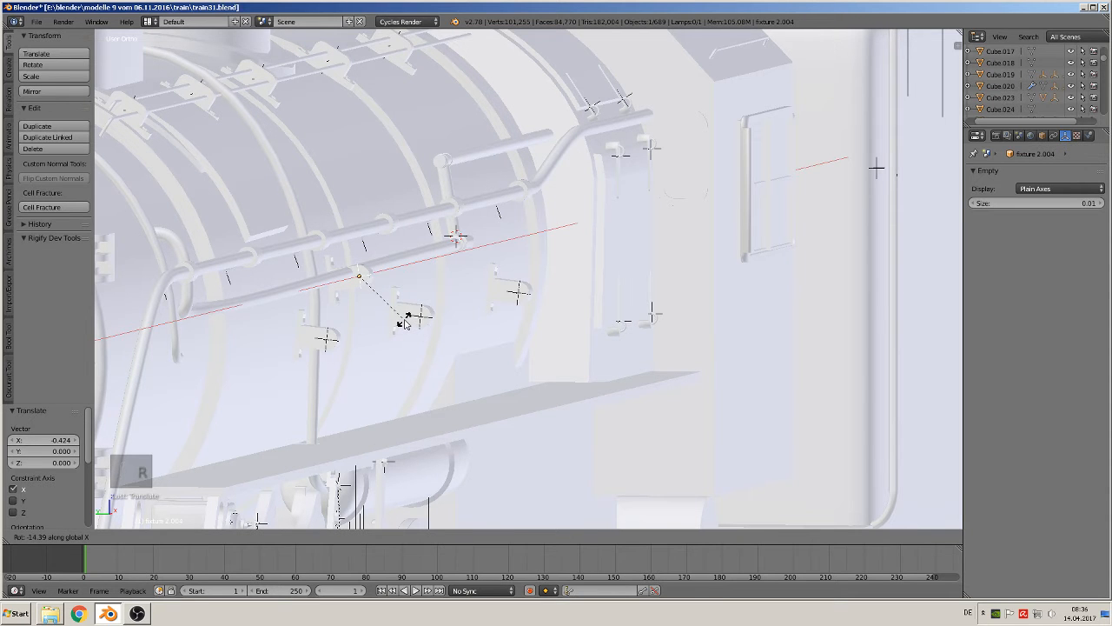
click(404, 323)
middle_drag(404, 324, 344, 315)
key(g)
key(z)
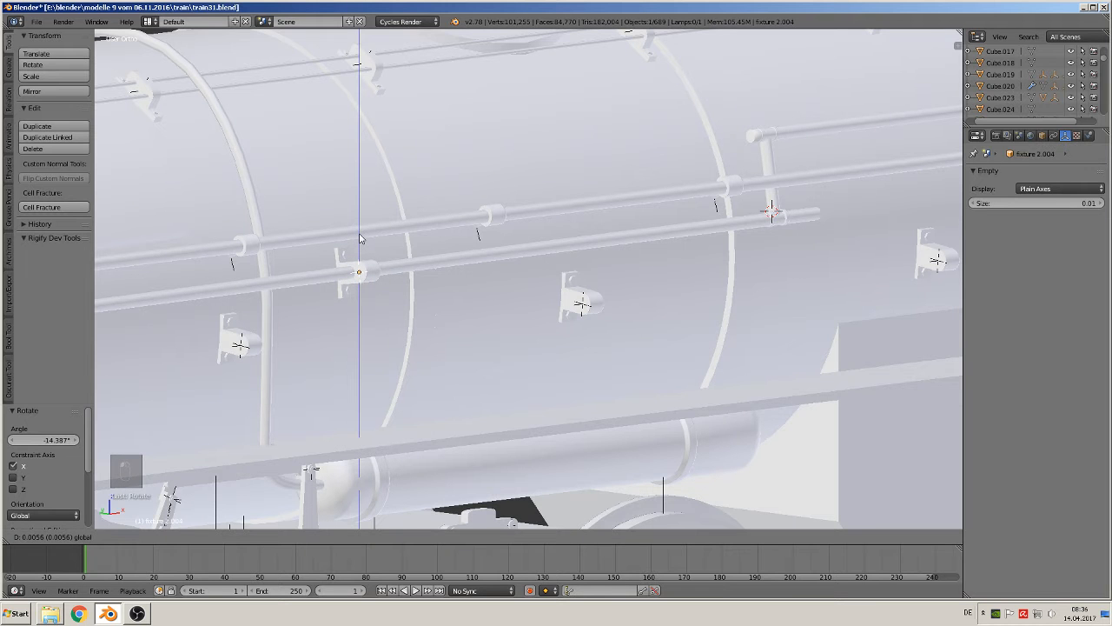
click(360, 237)
scroll(360, 303, up, 6)
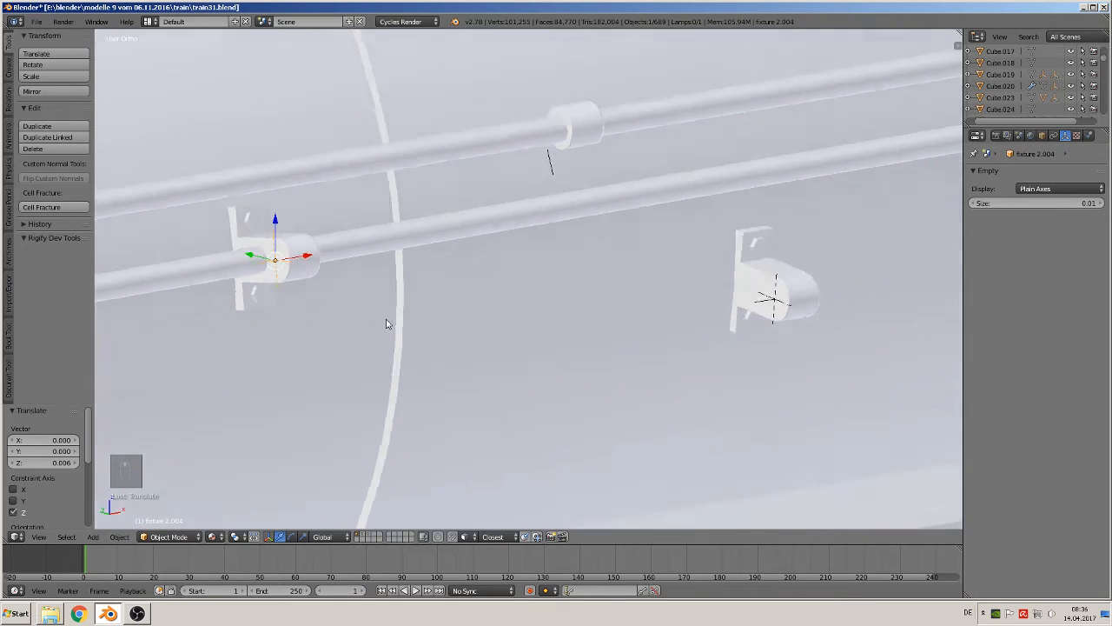
- Examine how the copied bracket sits on the lower pipe and check the boiler's side from several angles
middle_drag(387, 323, 303, 314)
scroll(305, 313, down, 3)
key(Tab)
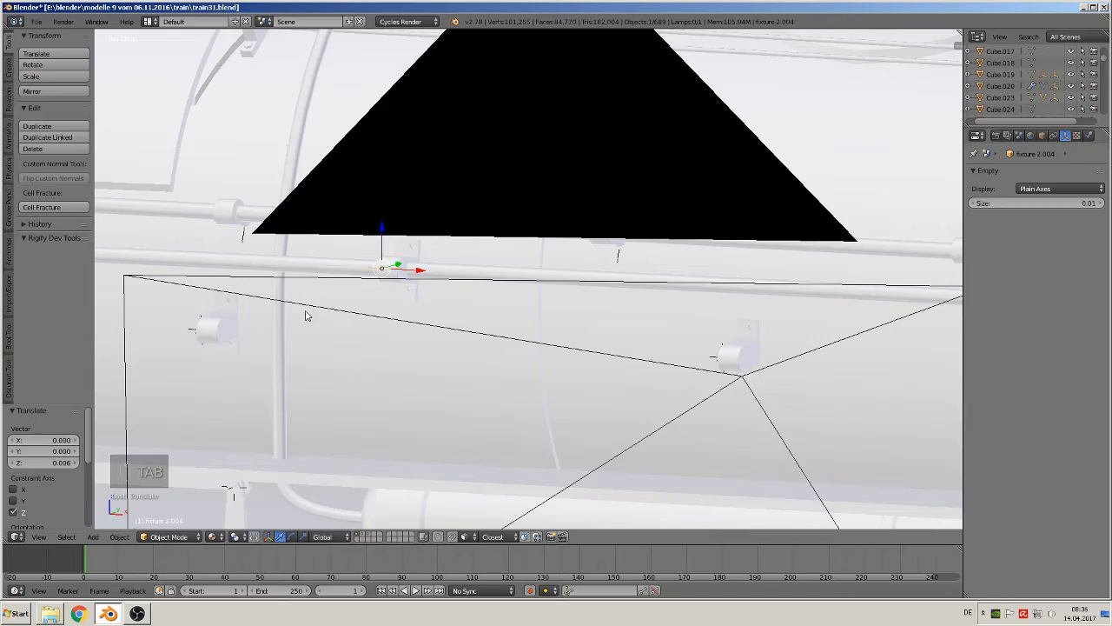
scroll(351, 314, down, 4)
key(a)
scroll(356, 314, down, 3)
middle_drag(369, 325, 532, 351)
scroll(480, 331, up, 2)
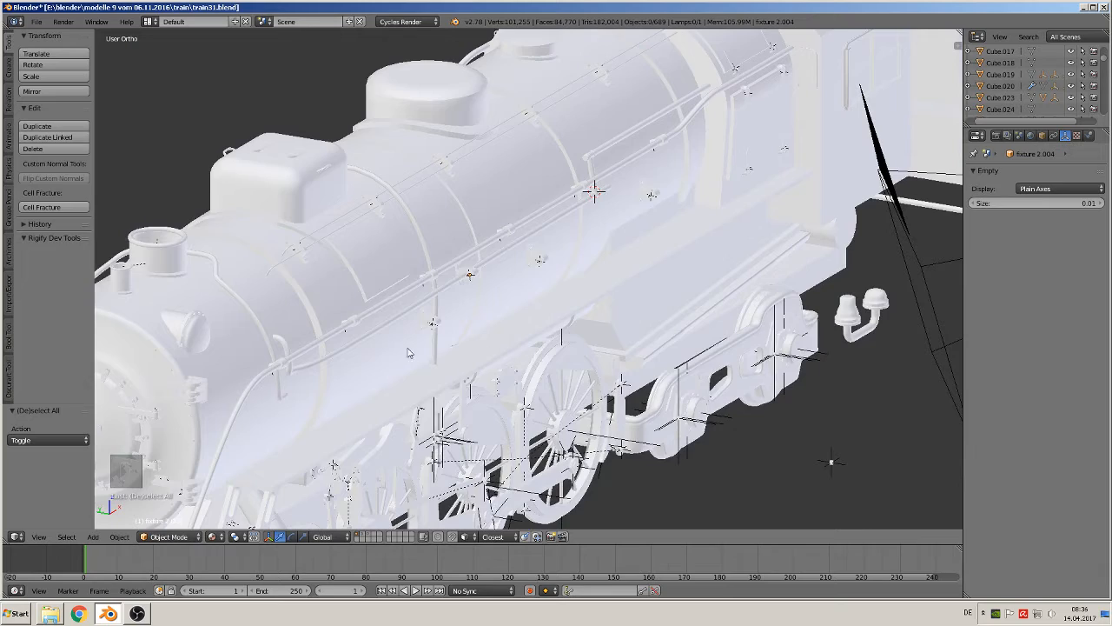
middle_drag(409, 353, 347, 349)
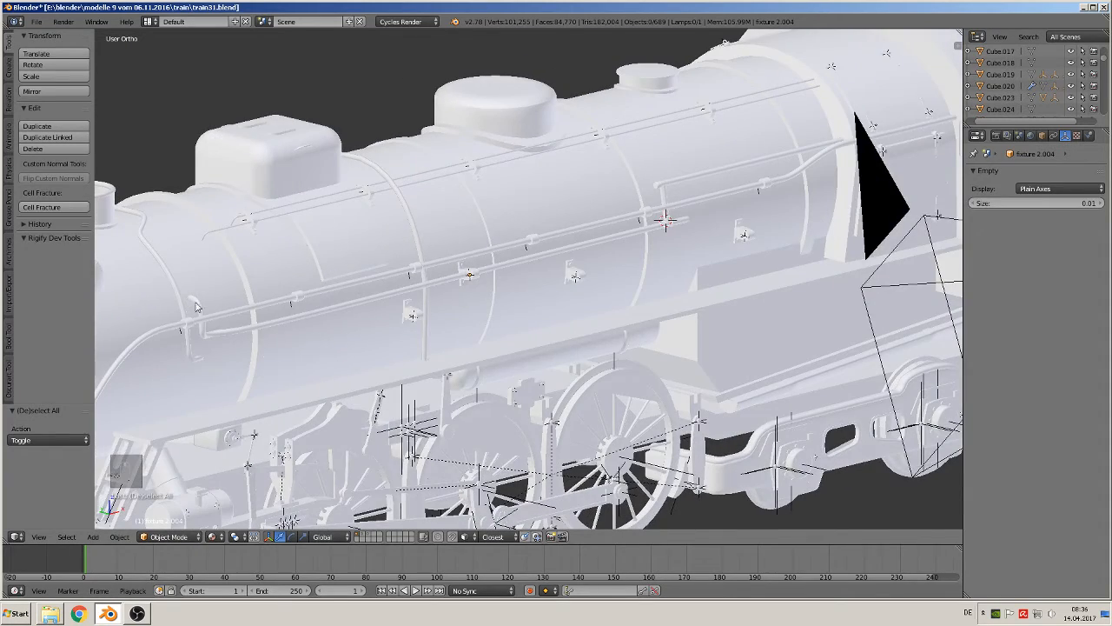
middle_drag(196, 306, 330, 274)
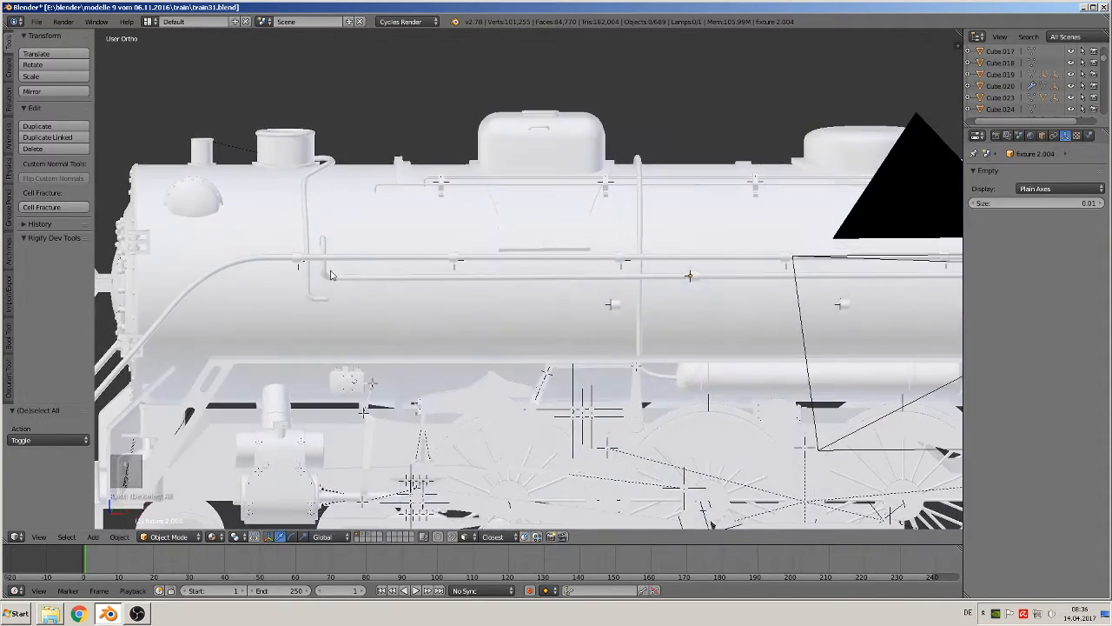
- Shift the control points at the lower pipe's bent front end about 0.055 along X, toward the cab
right_click(325, 268)
scroll(500, 347, up, 5)
key(Tab)
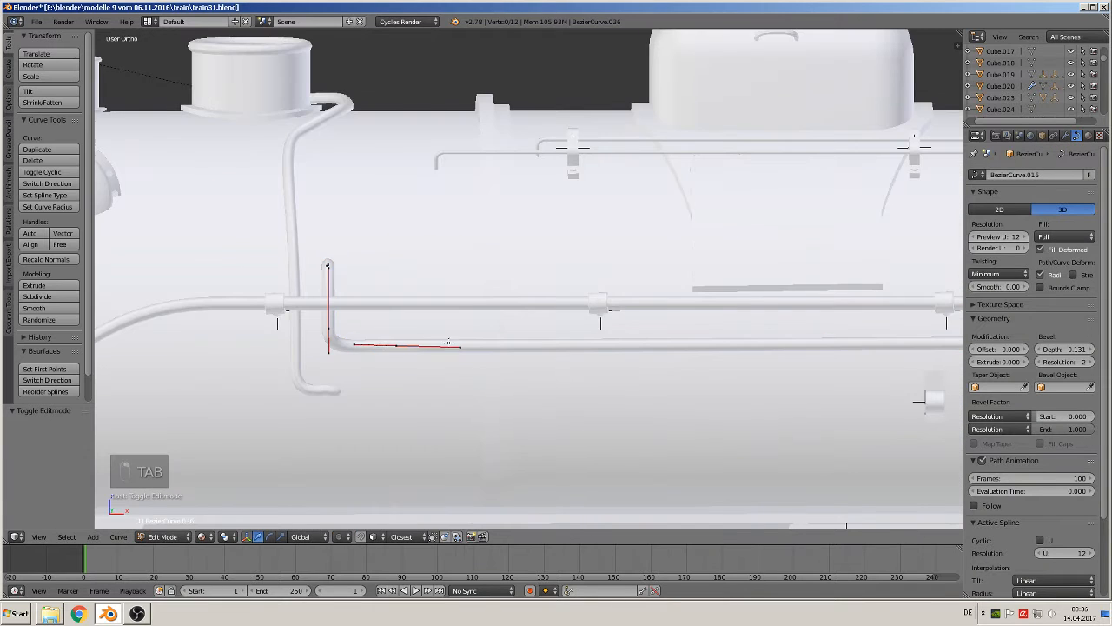
right_click(394, 346)
key(b)
key(b)
drag(420, 370, 280, 227)
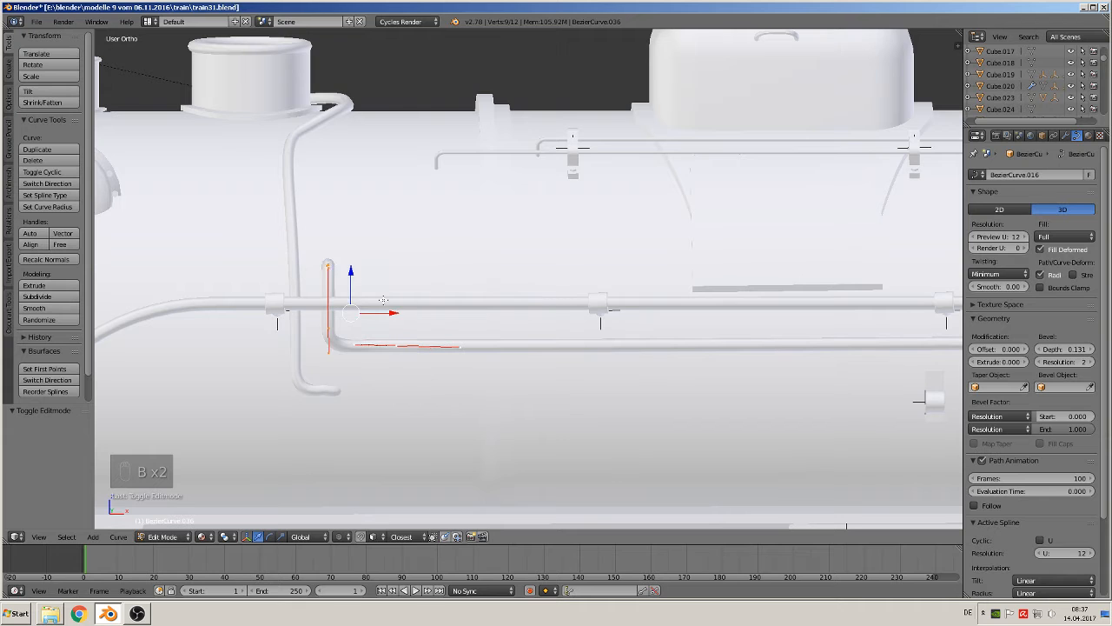
key(g)
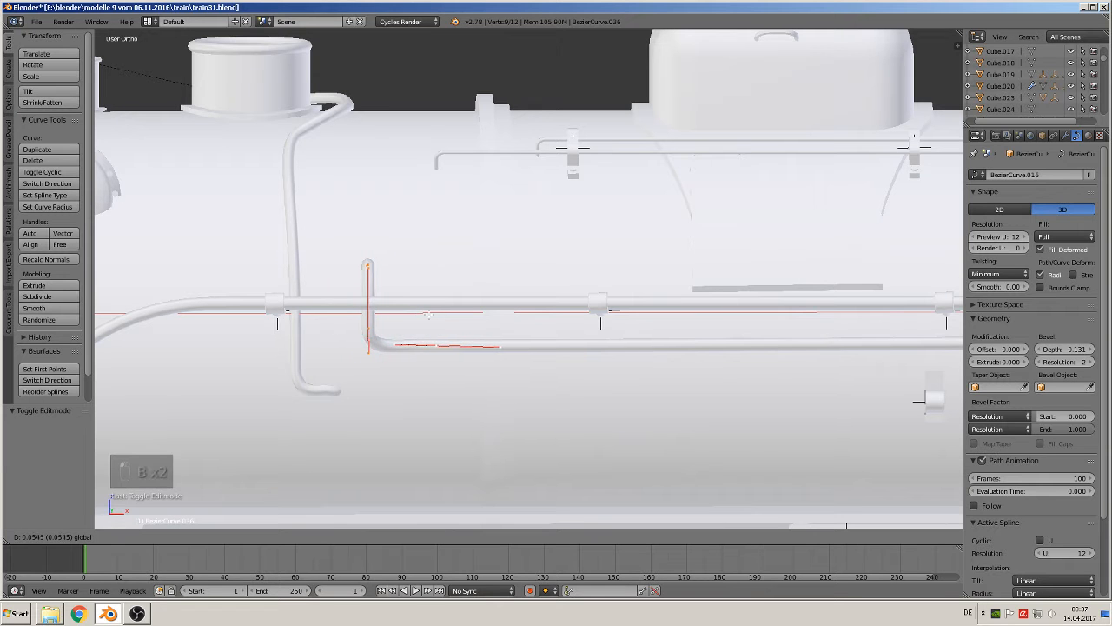
key(x)
click(432, 312)
middle_drag(433, 313, 493, 306)
key(a)
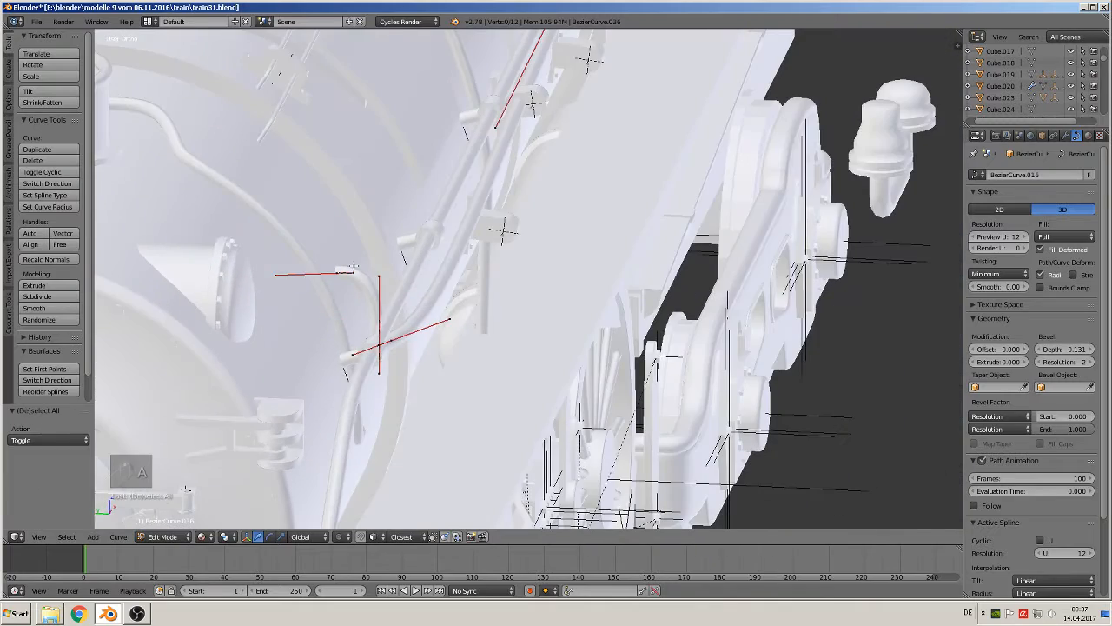
key(a)
key(Tab)
- Find the round muff below the locomotive and inspect its discs and bolts up close
scroll(438, 339, down, 5)
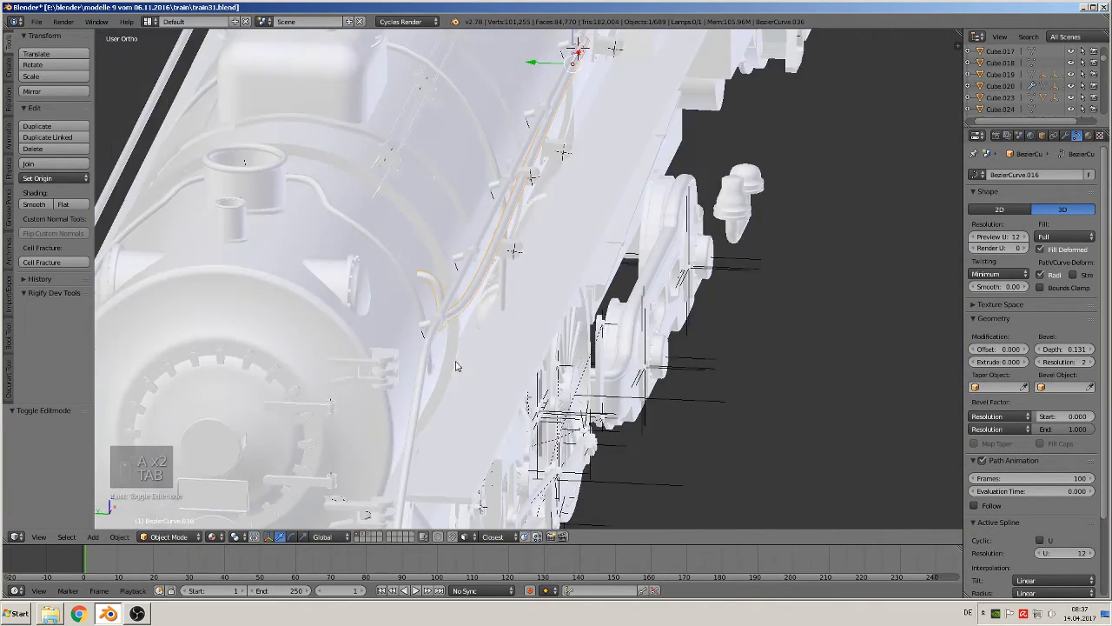
shift+middle_drag(483, 378, 374, 250)
scroll(596, 217, down, 1)
middle_drag(596, 216, 544, 229)
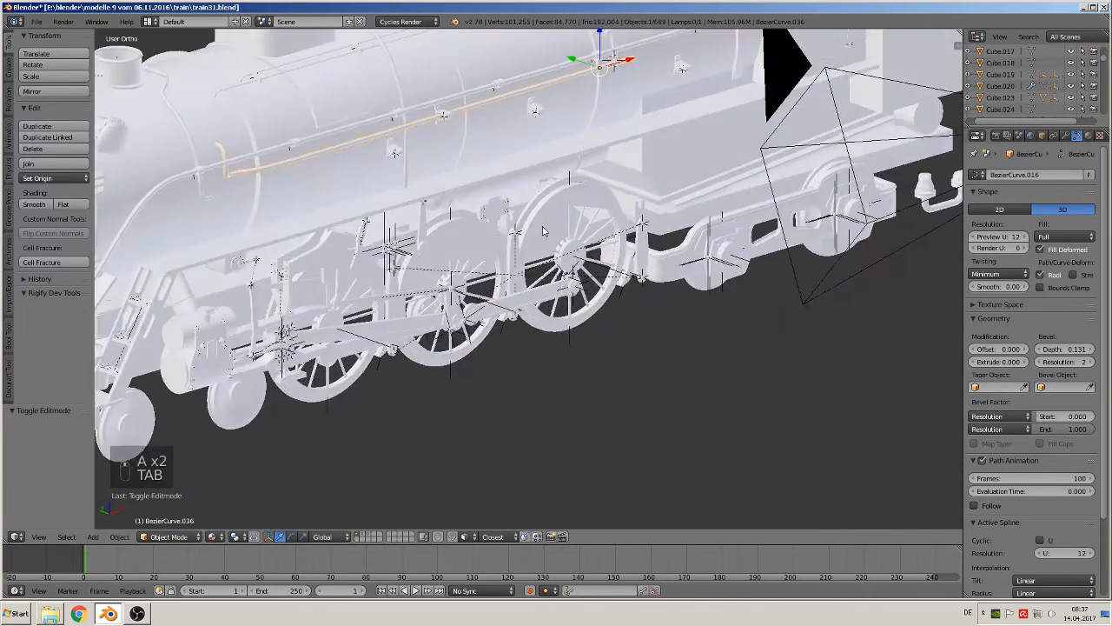
scroll(587, 326, down, 3)
scroll(587, 328, down, 2)
mouse_move(635, 343)
middle_down()
mouse_move(590, 324)
mouse_move(574, 333)
mouse_move(625, 356)
mouse_move(642, 342)
middle_up()
right_click(549, 317)
key(KP_Decimal)
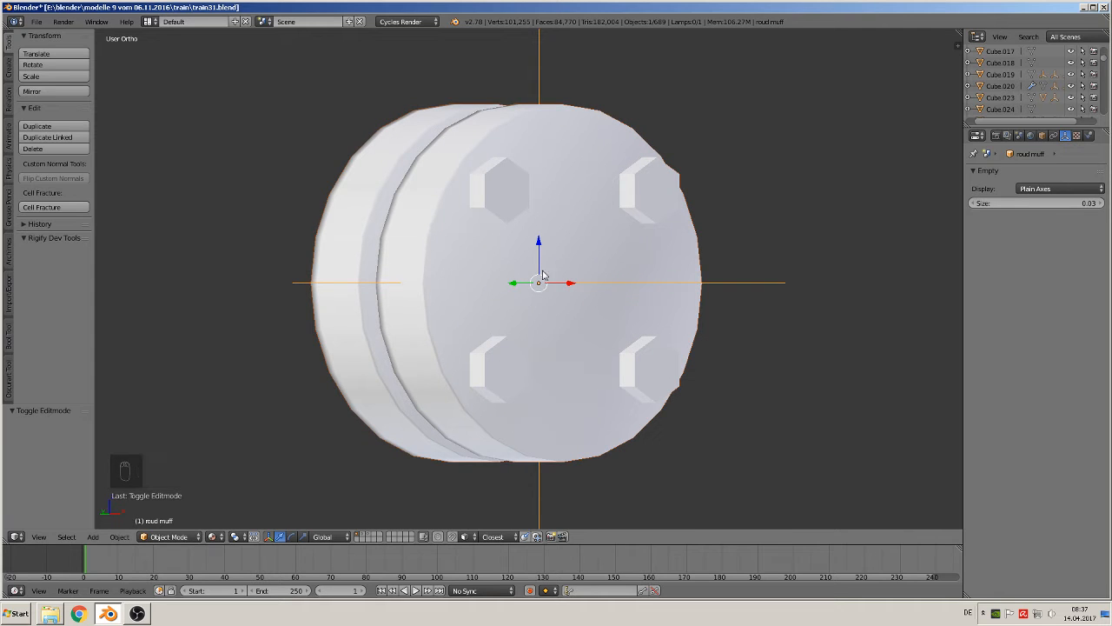
key(Tab)
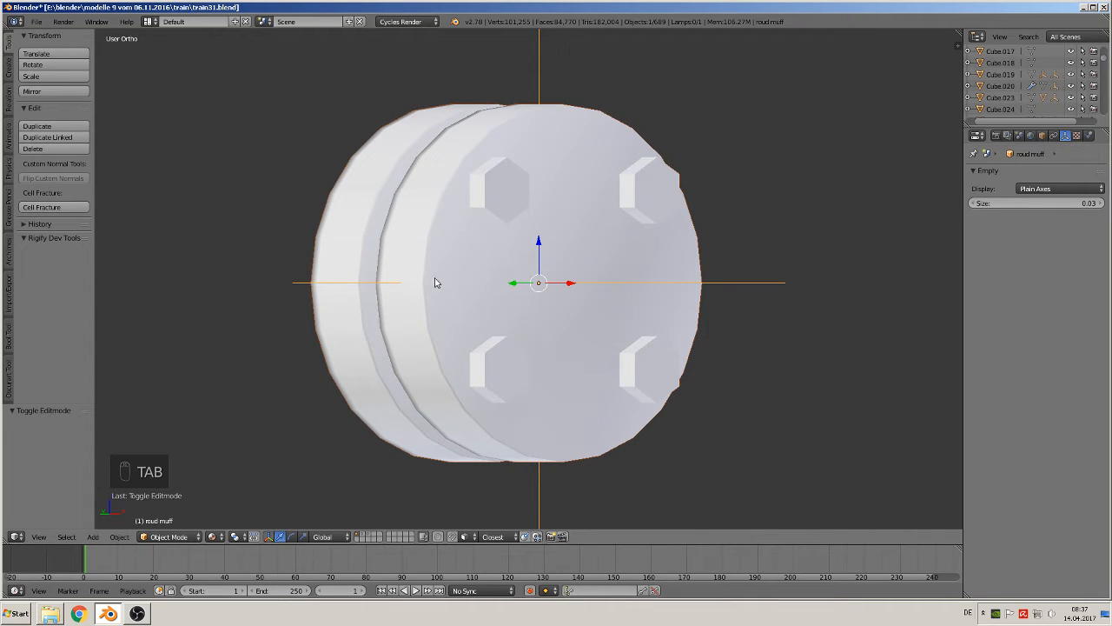
scroll(473, 299, down, 9)
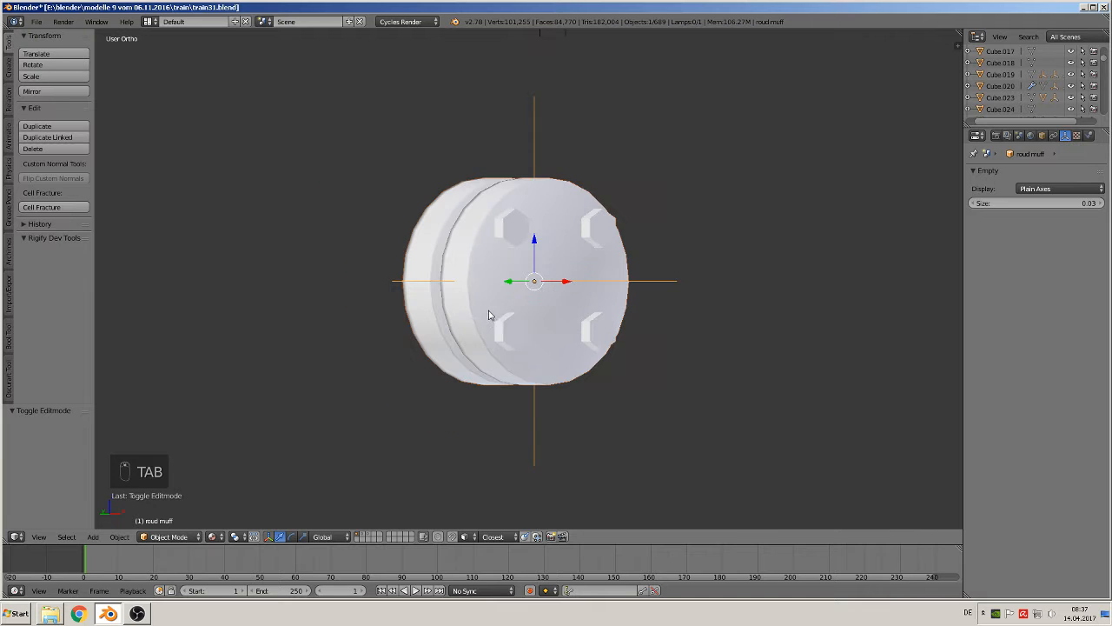
key(KP_1)
scroll(530, 352, down, 3)
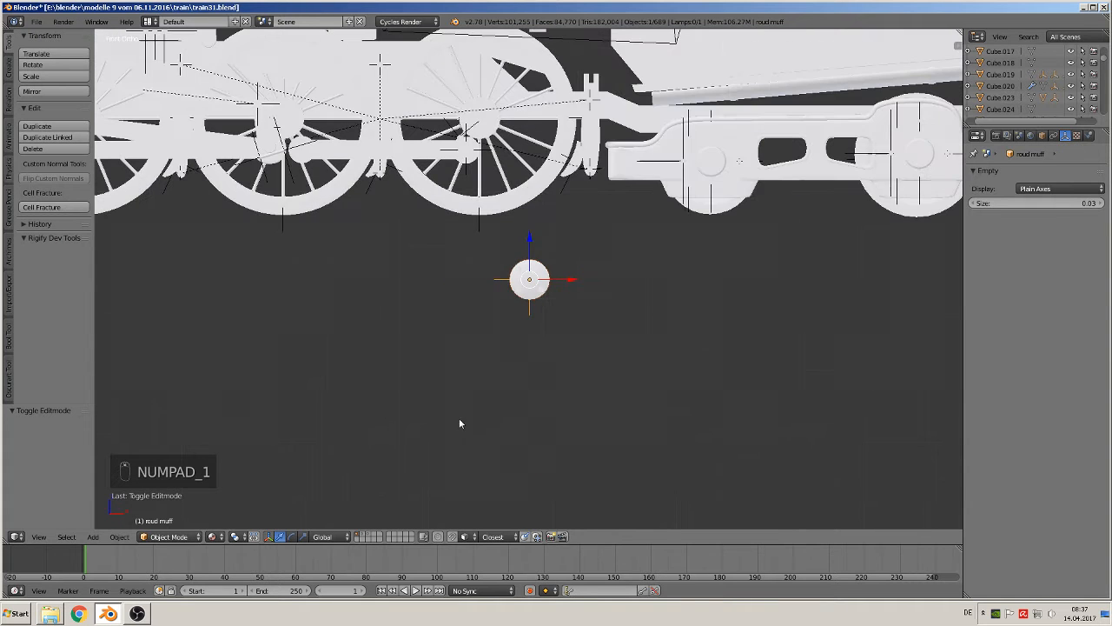
- Show the layer holding the source parts in wireframe and select the bolted round muff among the overlapping objects
click(365, 536)
scroll(531, 397, down, 6)
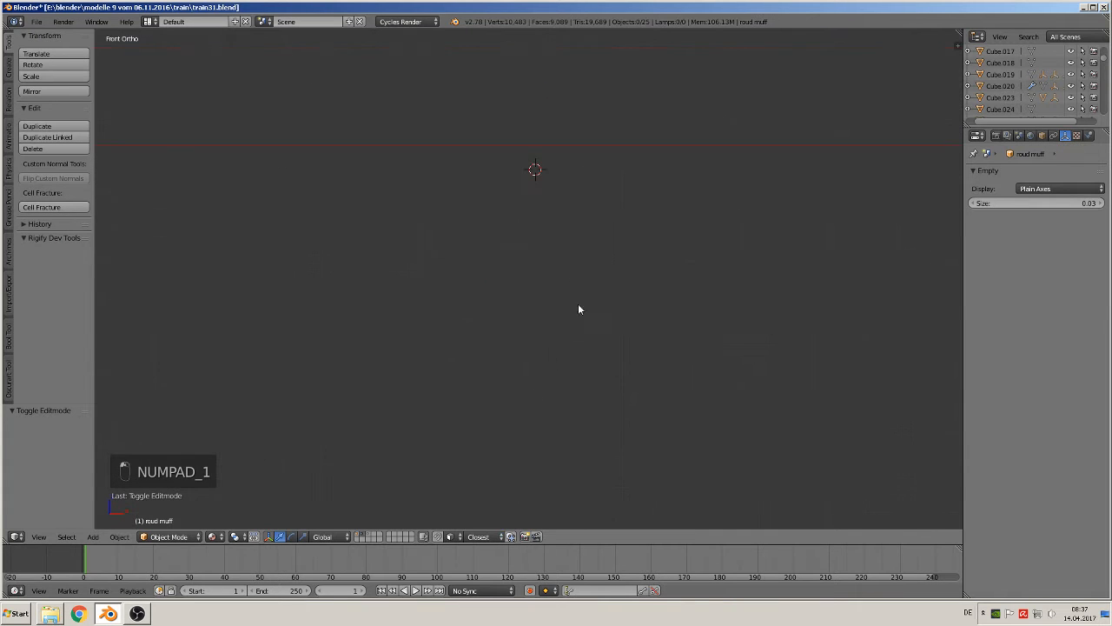
shift+middle_drag(557, 313, 189, 410)
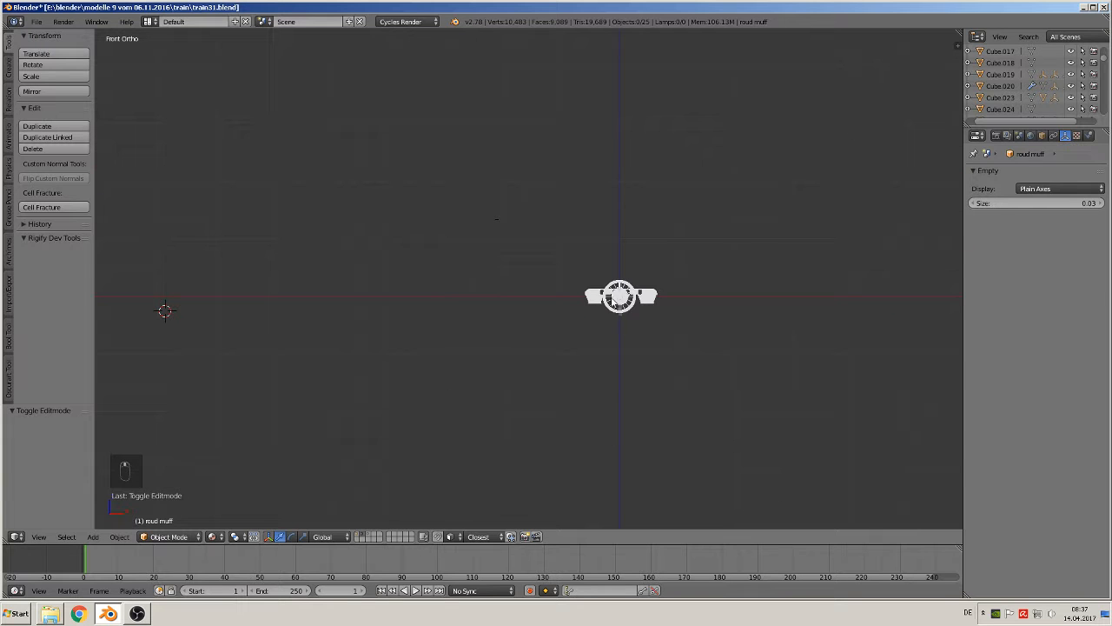
right_click(643, 306)
key(KP_Decimal)
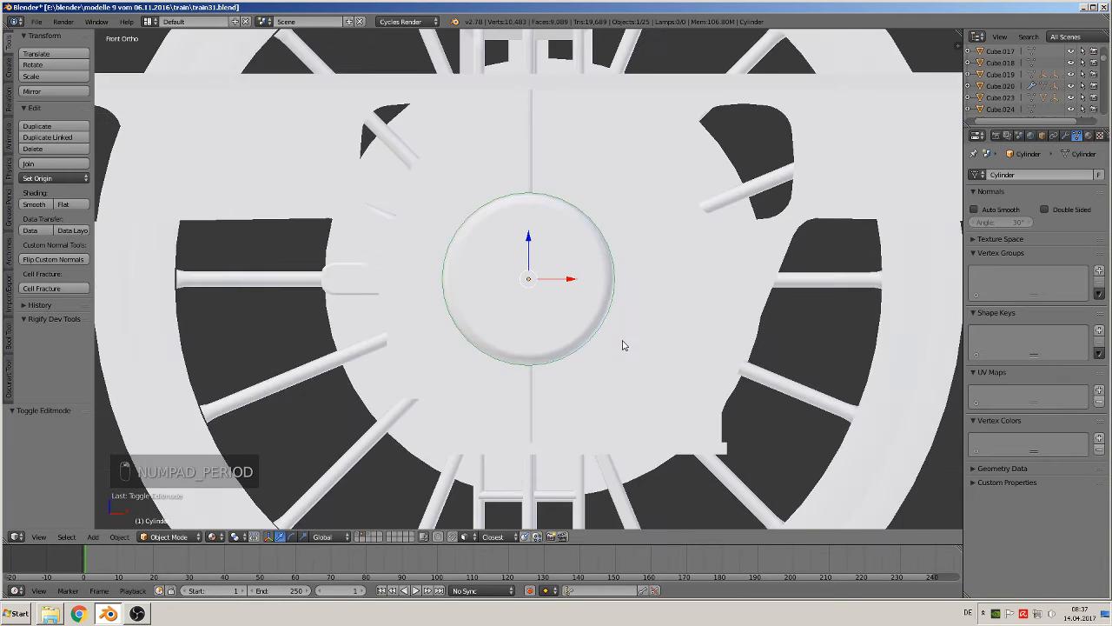
key(z)
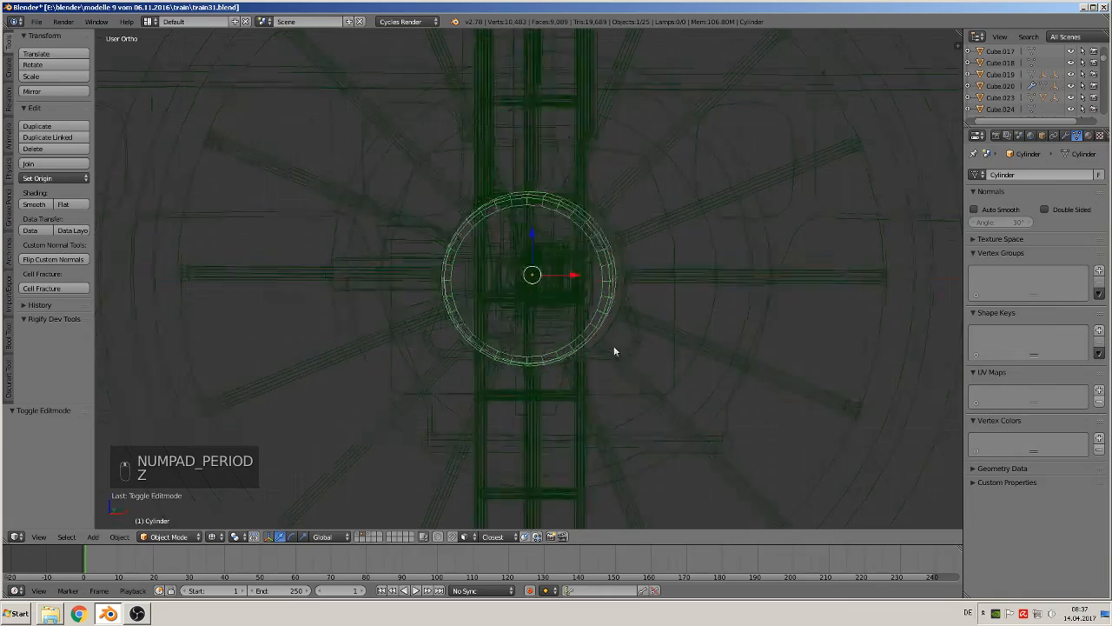
middle_drag(615, 351, 591, 358)
scroll(605, 349, up, 4)
right_click(588, 275)
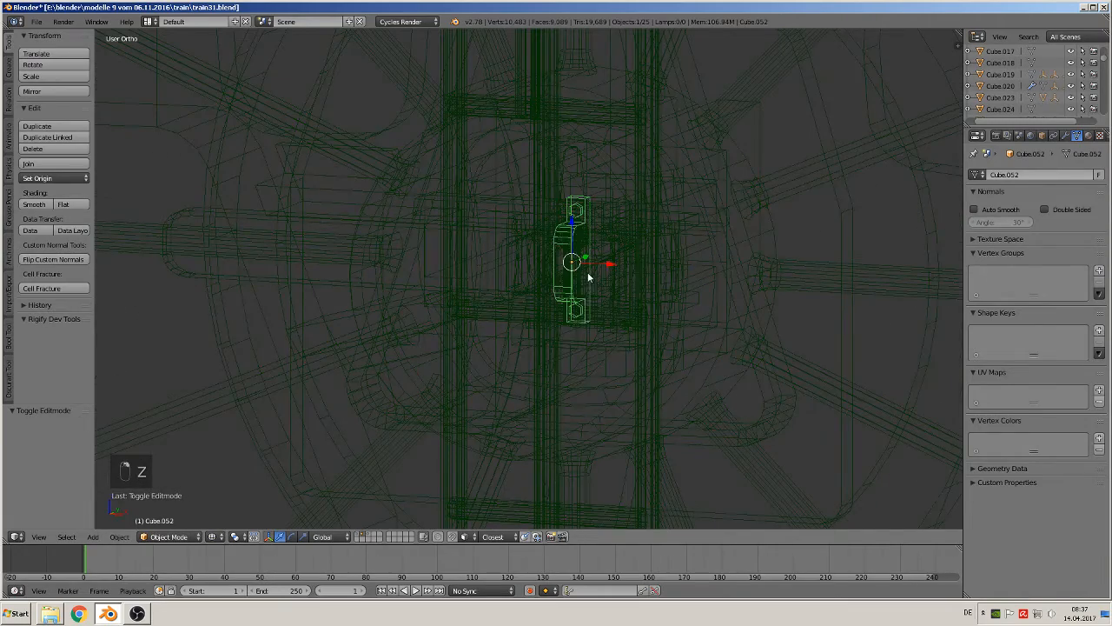
right_click(592, 235)
- Move the round muff -0.443 along Y, clear of the other stacked parts
scroll(612, 304, up, 1)
scroll(608, 309, down, 3)
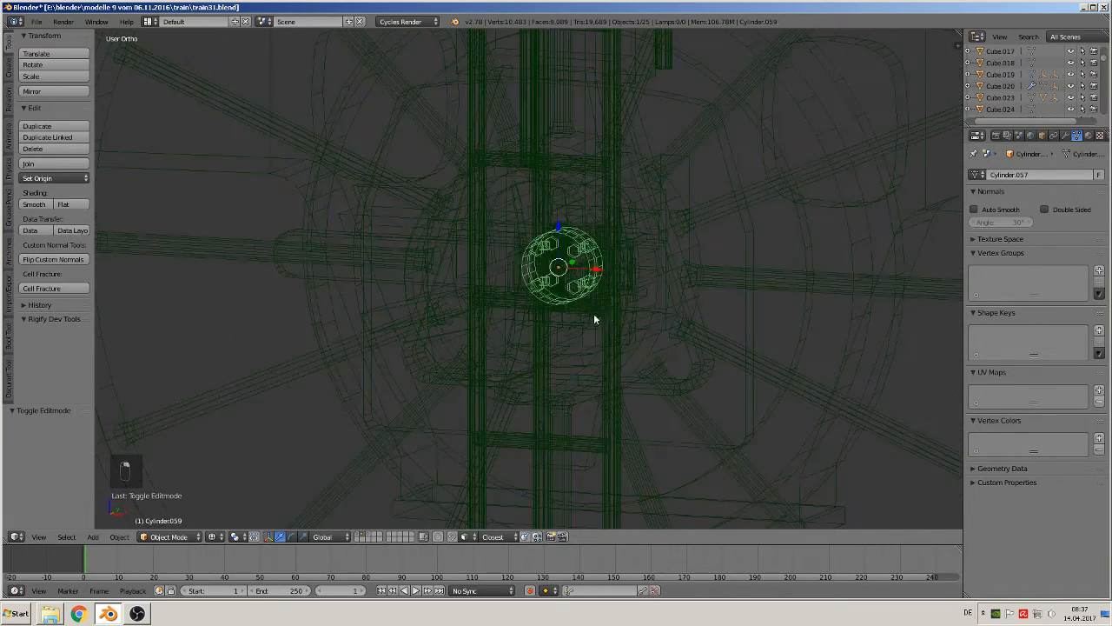
middle_drag(593, 313, 704, 354)
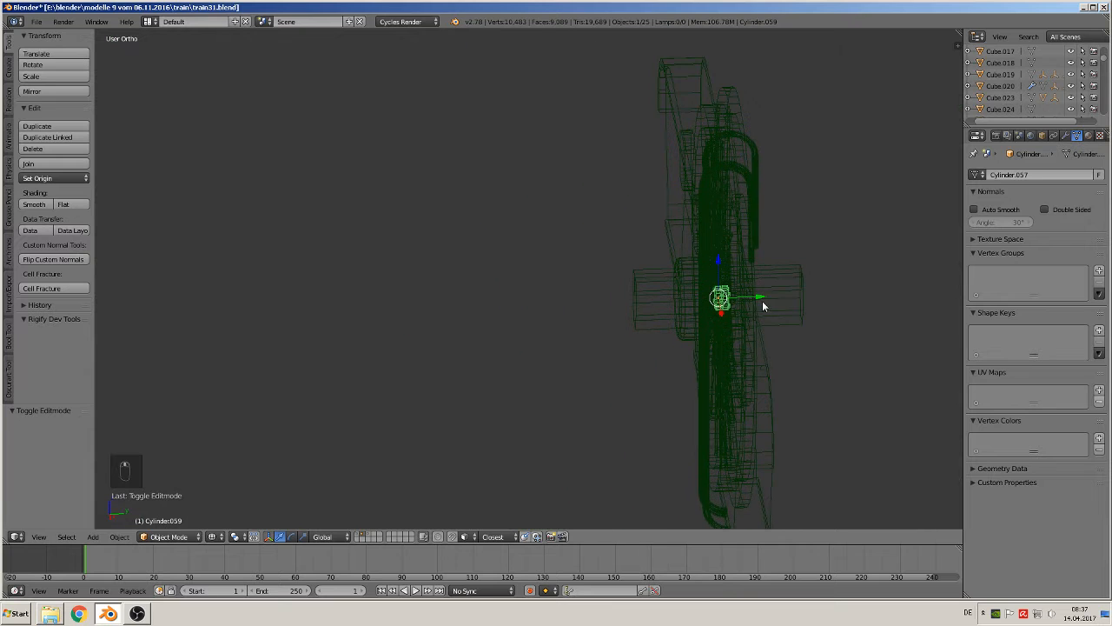
drag(763, 298, 437, 308)
shift+middle_drag(512, 329, 509, 249)
scroll(695, 351, up, 6)
scroll(510, 252, up, 6)
scroll(508, 260, up, 1)
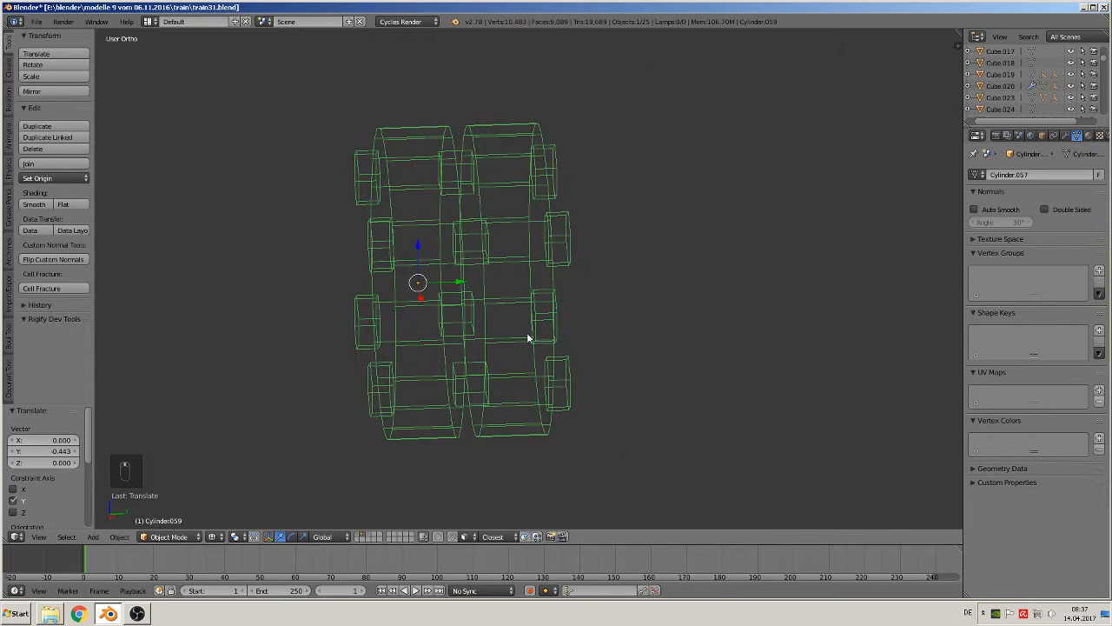
- Separate one of the round muff's two discs, together with its four bolts, into its own object
key(Tab)
key(a)
key(a)
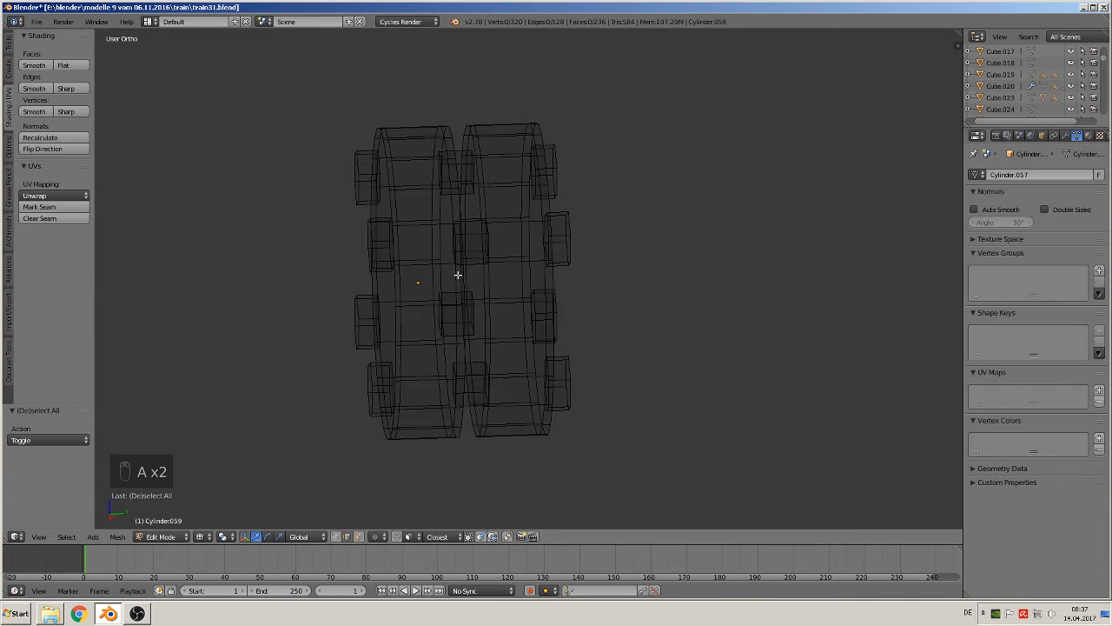
mouse_move(458, 275)
middle_down()
mouse_move(464, 303)
mouse_move(503, 305)
mouse_move(450, 287)
middle_up()
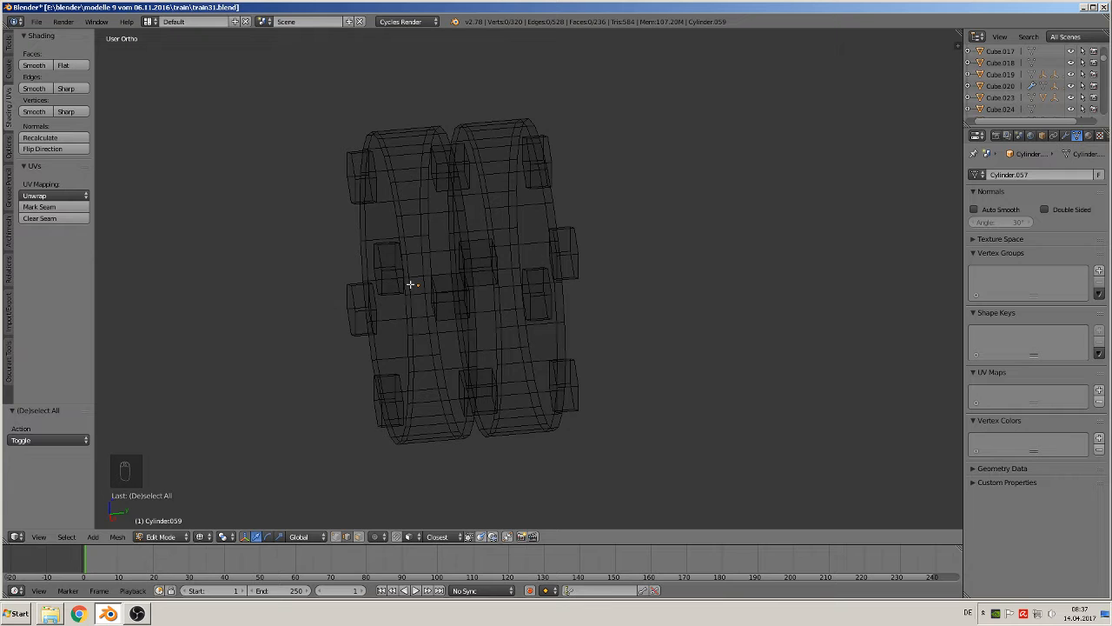
key(l)
key(l)
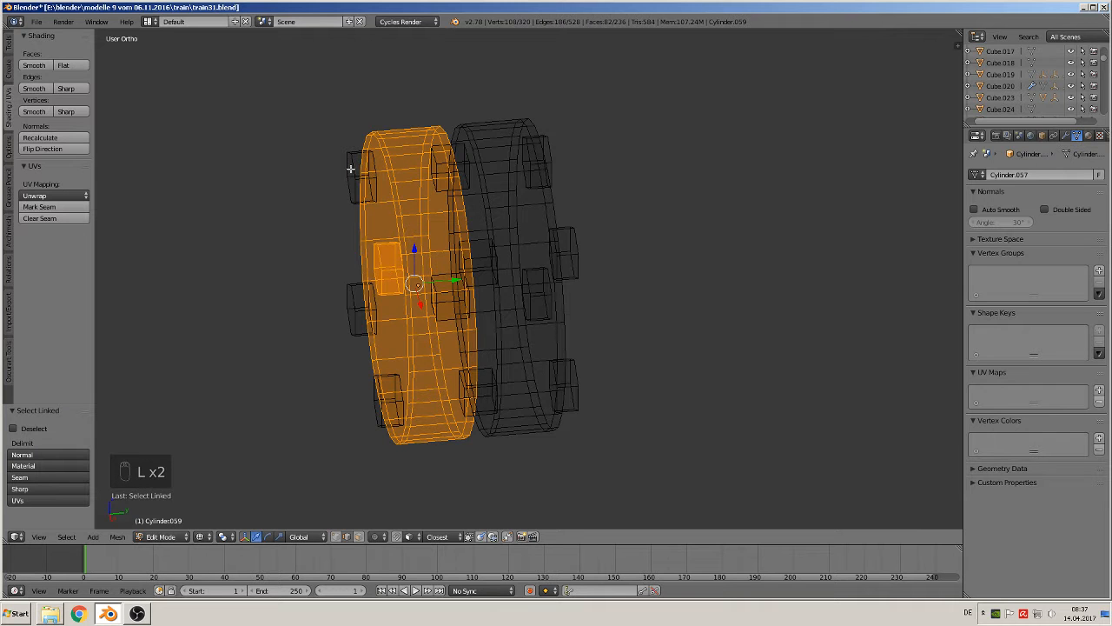
key(l)
key(l)
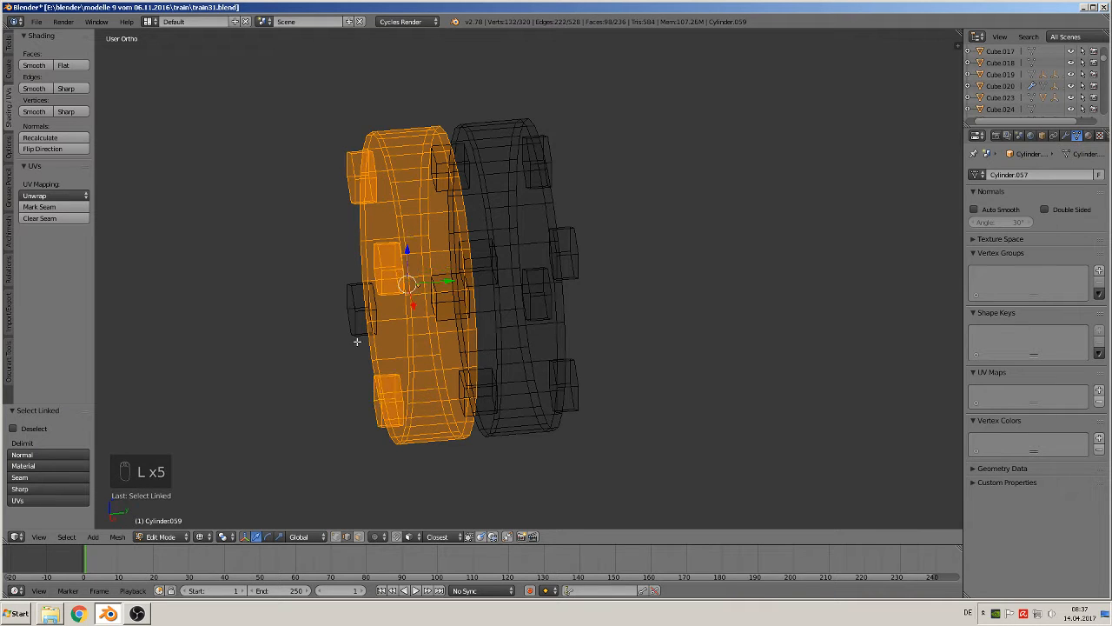
key(l)
mouse_move(342, 290)
middle_down()
mouse_move(353, 304)
mouse_move(305, 305)
mouse_move(349, 301)
middle_up()
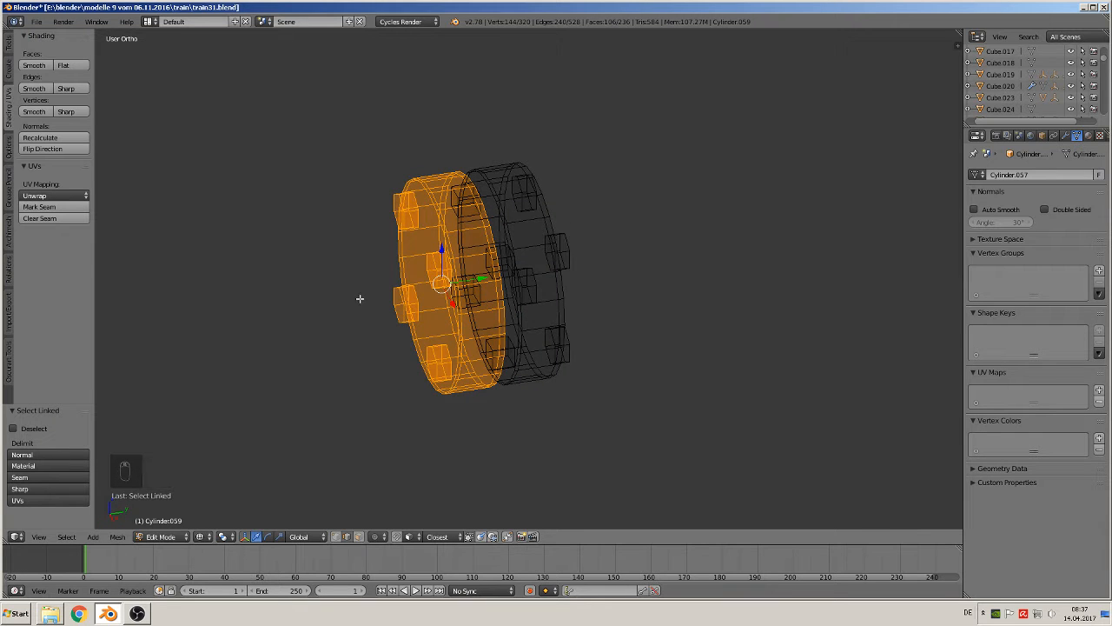
key(p)
click(359, 299)
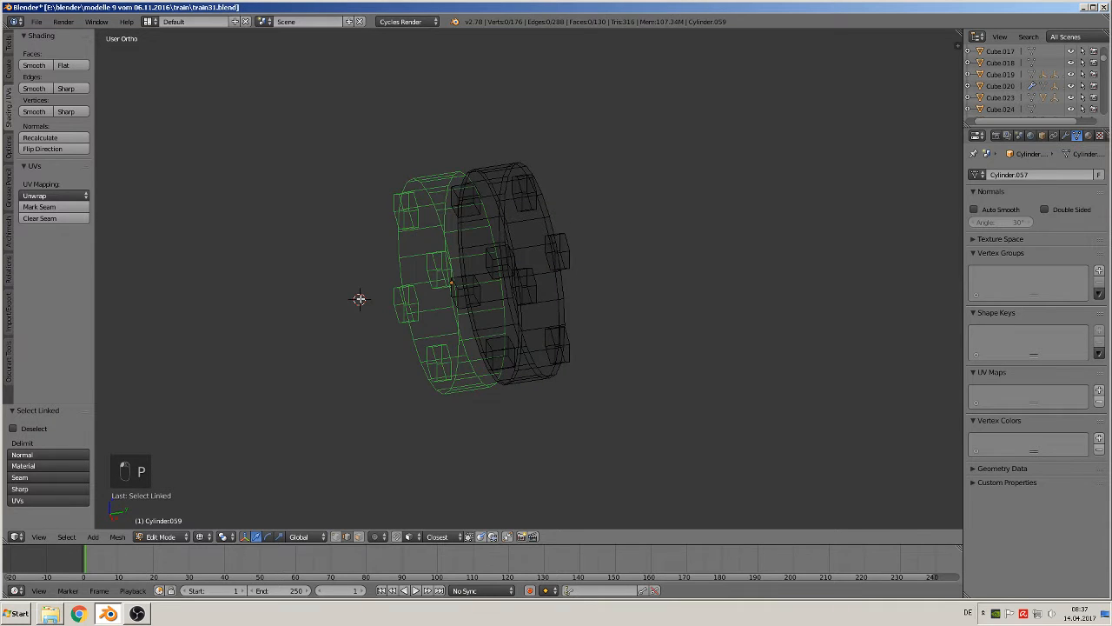
key(shift+d)
right_click(451, 283)
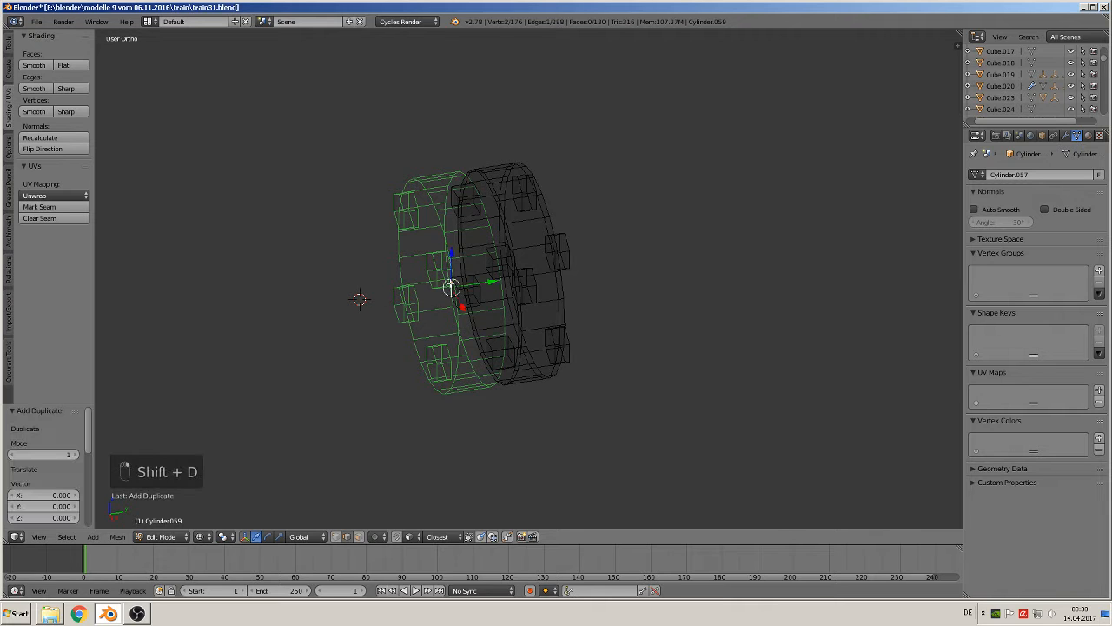
drag(491, 284, 379, 299)
key(ctrl+z)
key(Tab)
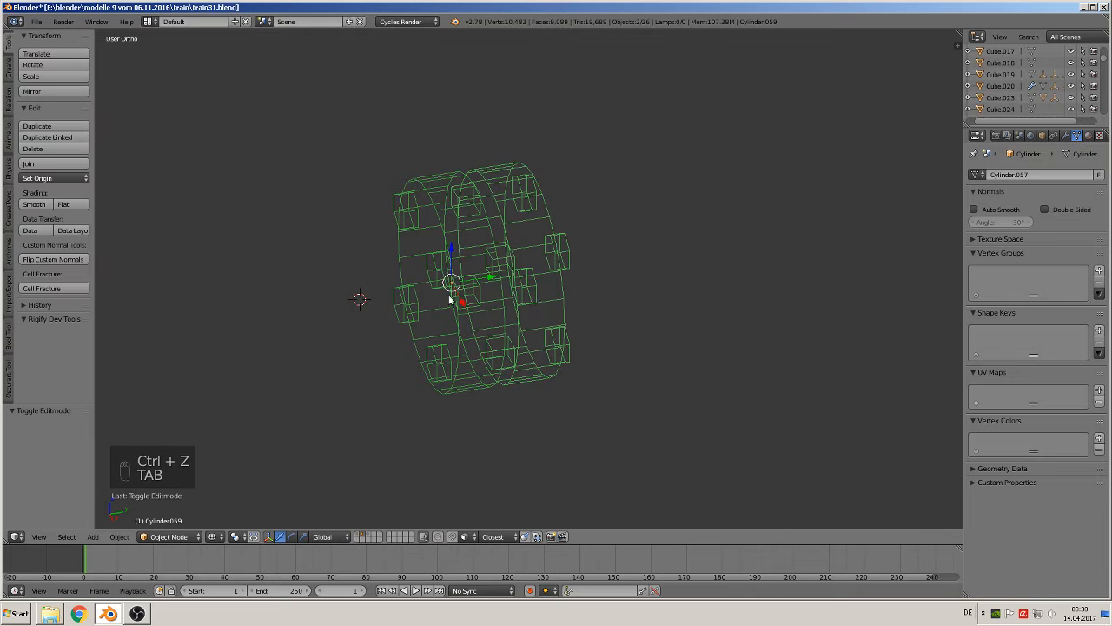
- Move the remaining round muff part along Y away from the separated disc and open its mesh for editing
right_click(462, 285)
drag(491, 279, 557, 278)
key(Tab)
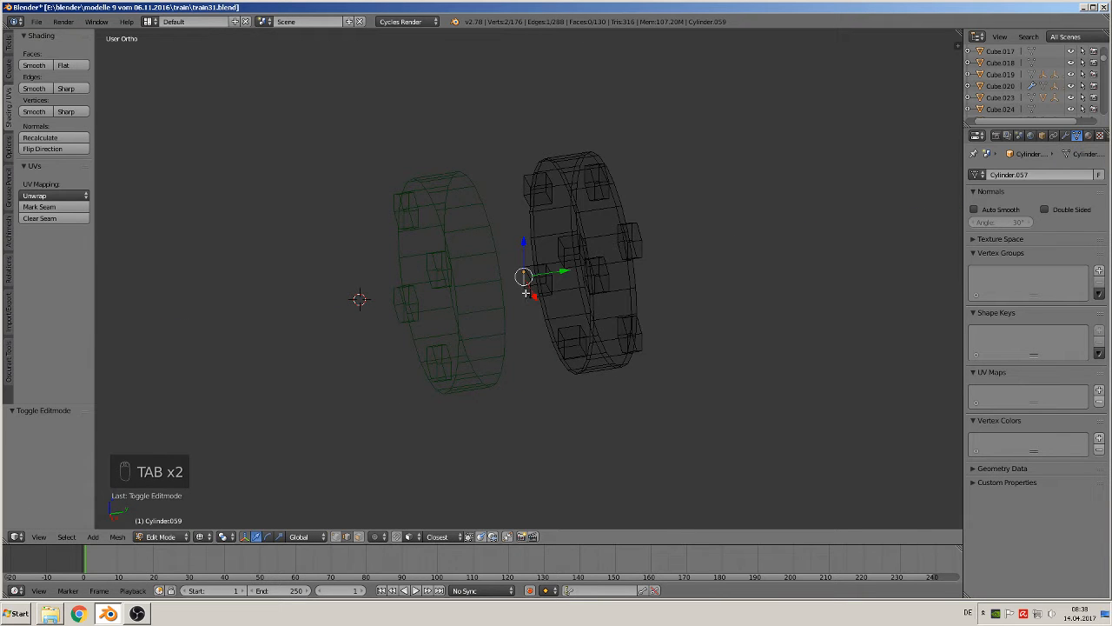
- Undo the mesh edits on the round muff back to both discs with all their bolts, and display it with solid shading
key(ctrl+z)
key(ctrl+z)
key(ctrl+z)
key(ctrl+z)
key(ctrl+z)
key(ctrl+z)
key(ctrl+z)
key(ctrl+z)
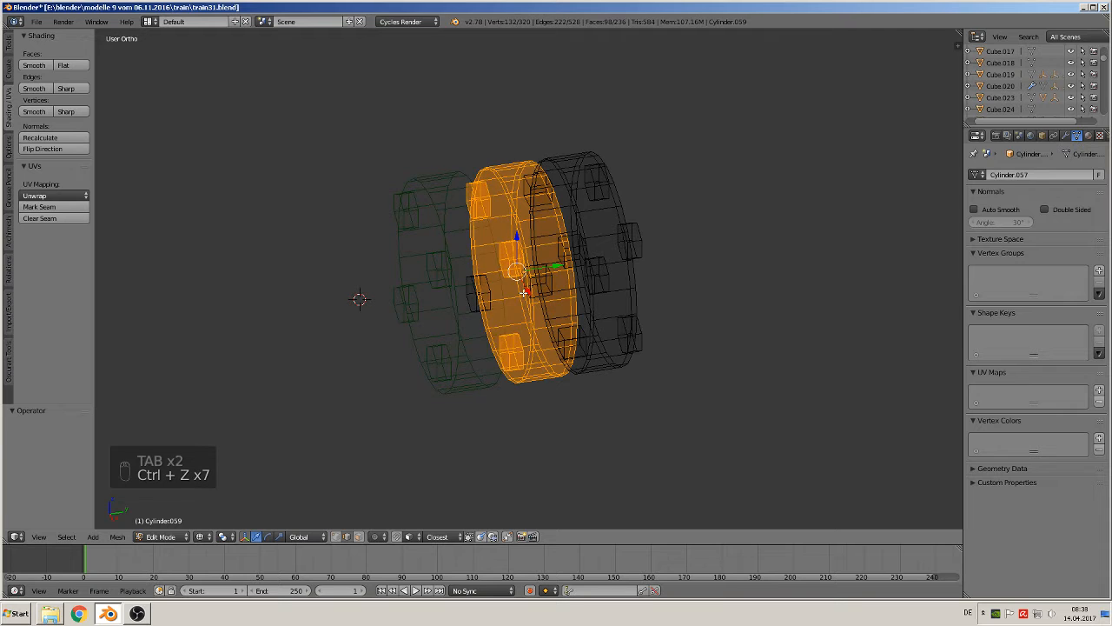
key(ctrl+z)
key(ctrl+z)
key(ctrl+z)
key(ctrl+z)
key(ctrl+z)
key(ctrl+z)
key(ctrl+z)
key(ctrl+z)
key(ctrl+z)
key(ctrl+z)
key(ctrl+z)
key(ctrl+z)
key(ctrl+z)
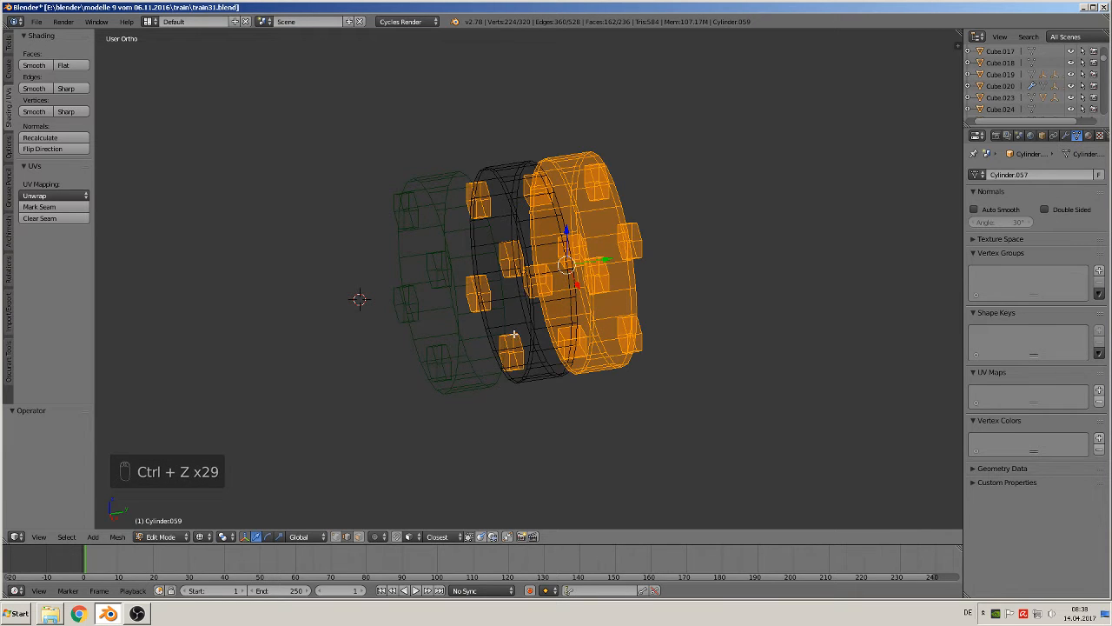
key(ctrl+z)
key(ctrl+z)
key(z)
key(ctrl+z)
key(ctrl+z)
key(ctrl+z)
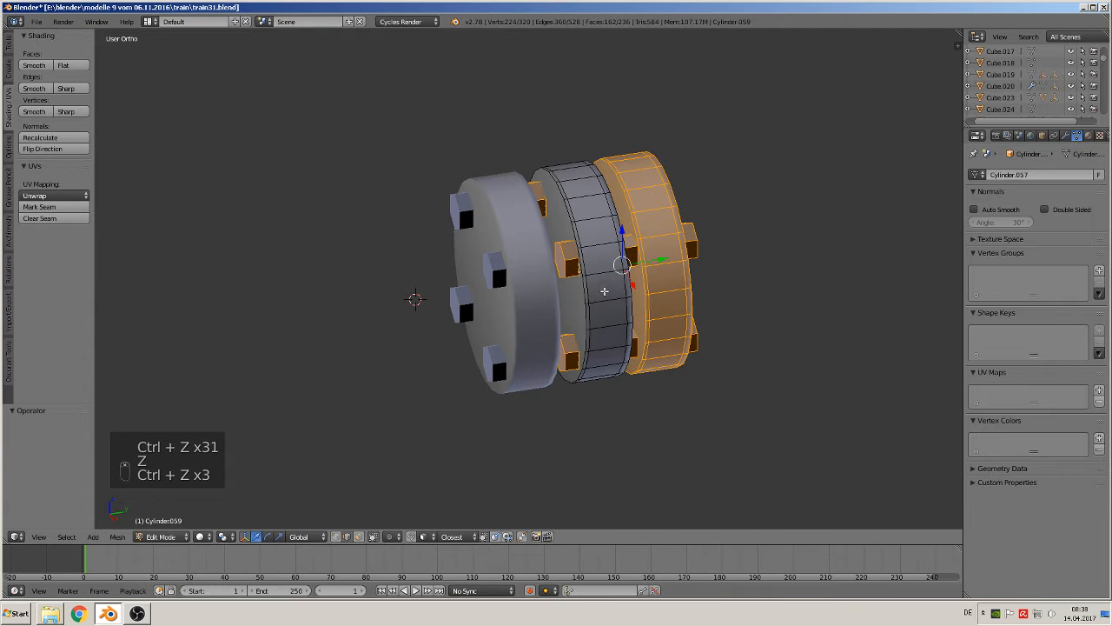
- Space the parts apart by moving the round muff 0.016 and the single disc -0.007 along Y, then shift the muff -0.002
key(Tab)
drag(616, 269, 728, 261)
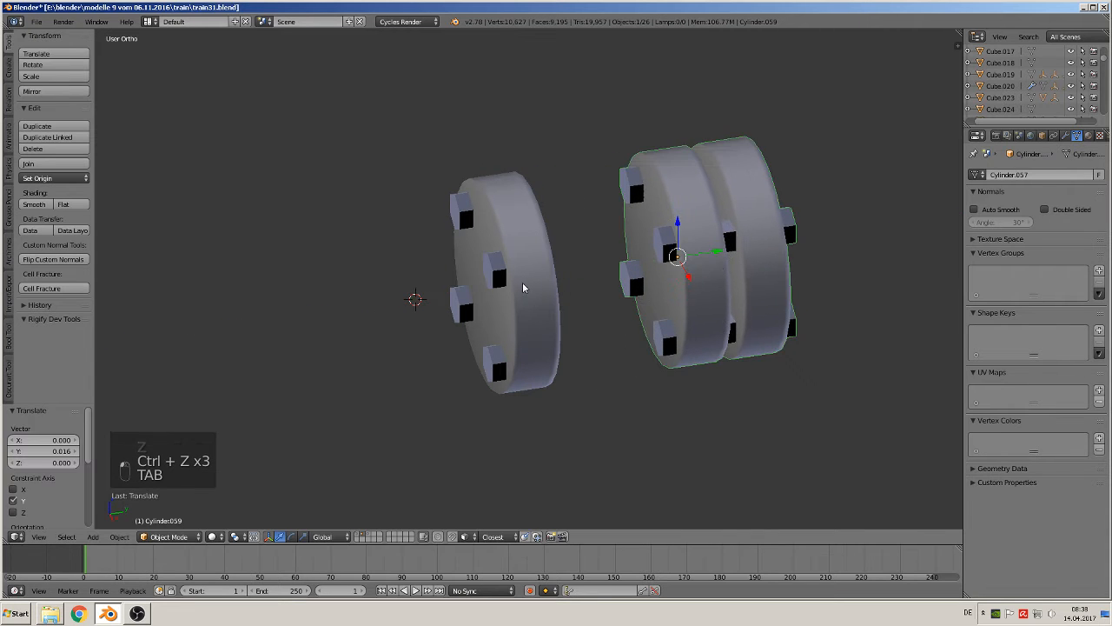
right_click(524, 286)
click(531, 270)
drag(533, 277, 493, 283)
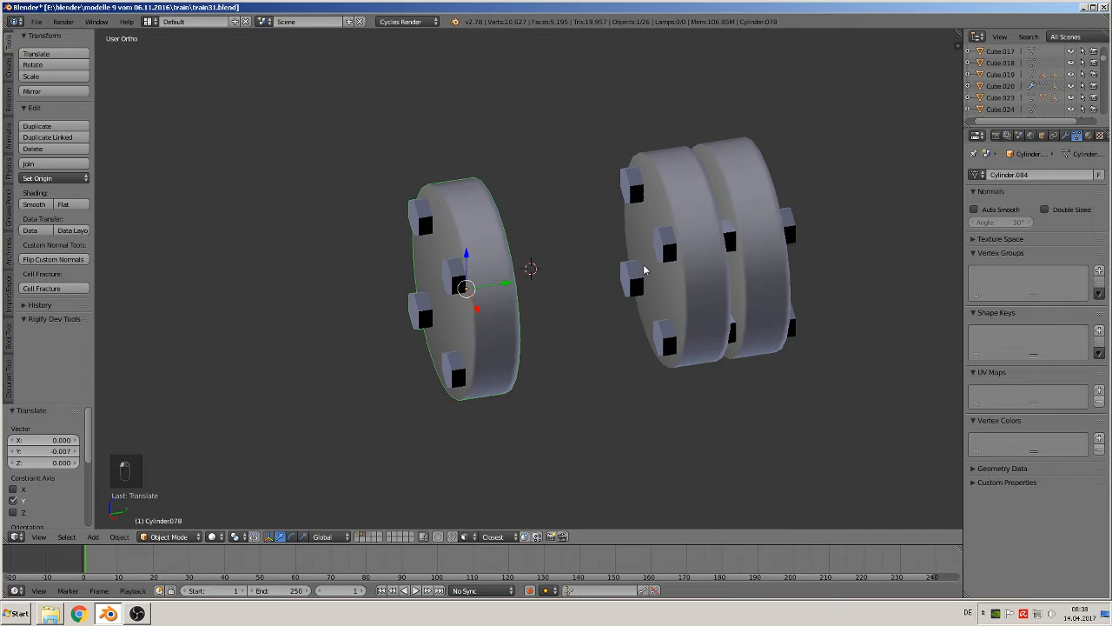
right_click(712, 244)
mouse_move(710, 256)
mouse_down()
mouse_move(743, 256)
mouse_move(695, 258)
mouse_up()
middle_drag(694, 258, 670, 278)
- Remove the single bolted disc from the "roud muff" group and clear the round muff's location
right_click(556, 293)
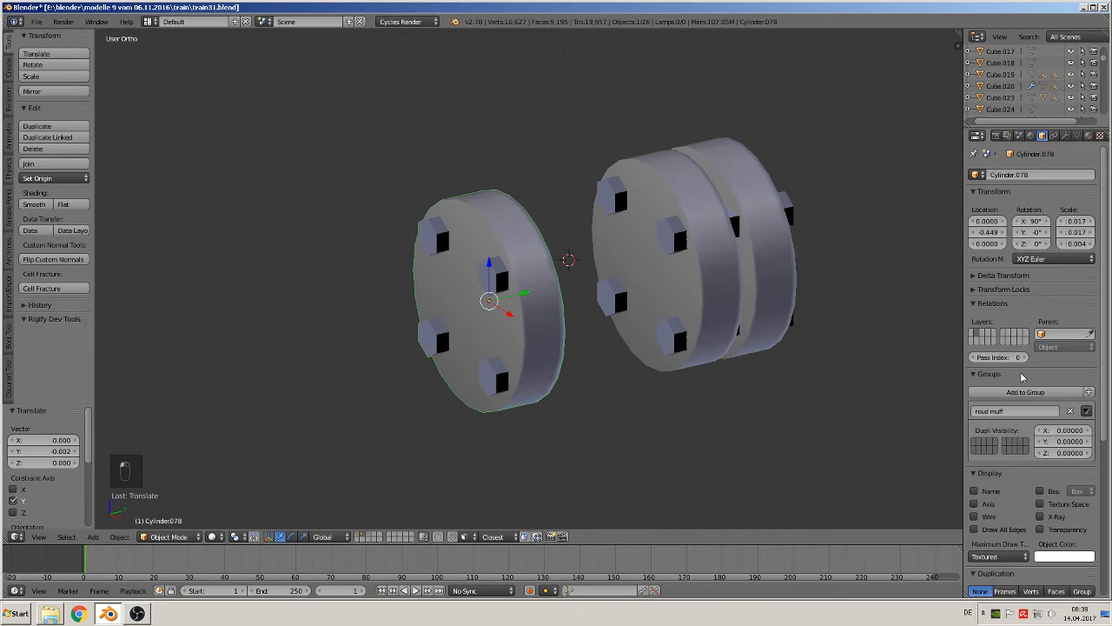
click(1072, 411)
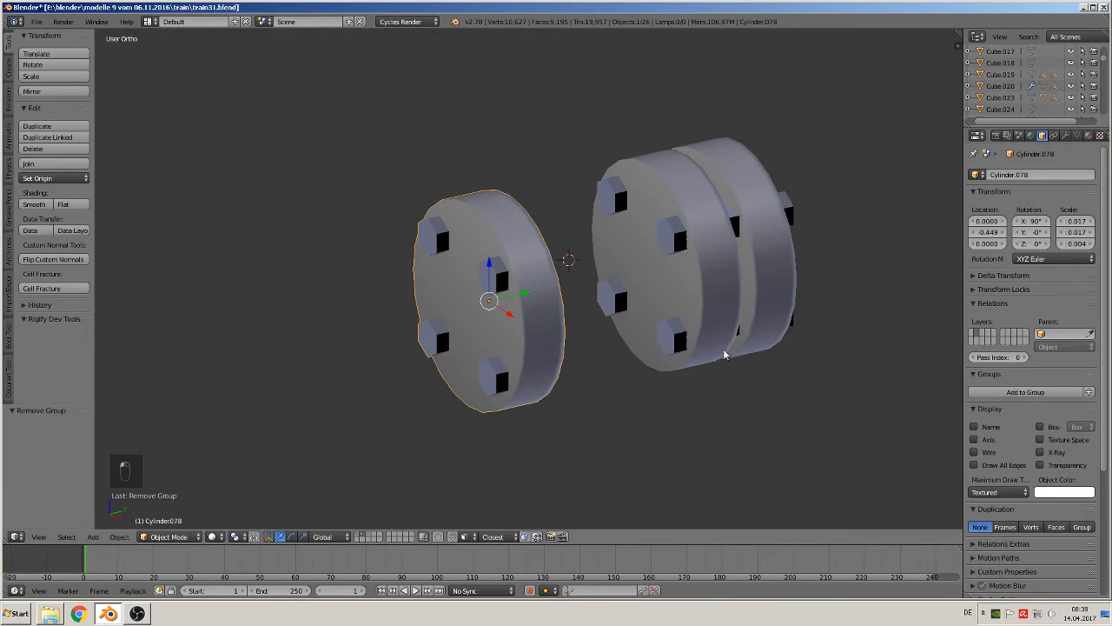
key(KP_Divide)
key(KP_Divide)
right_click(680, 257)
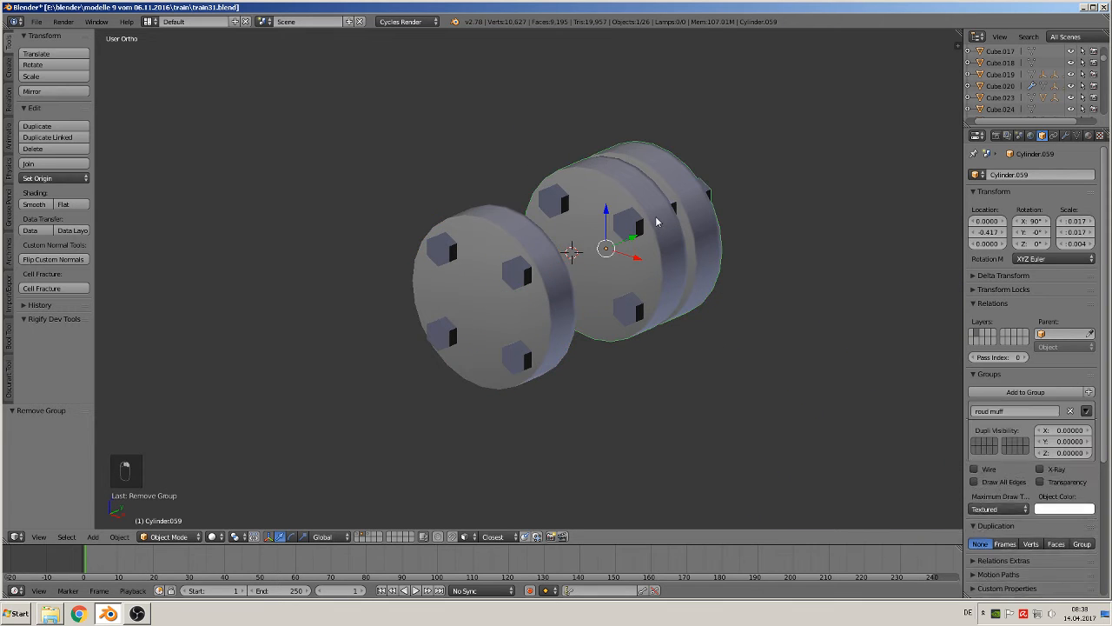
key(alt+g)
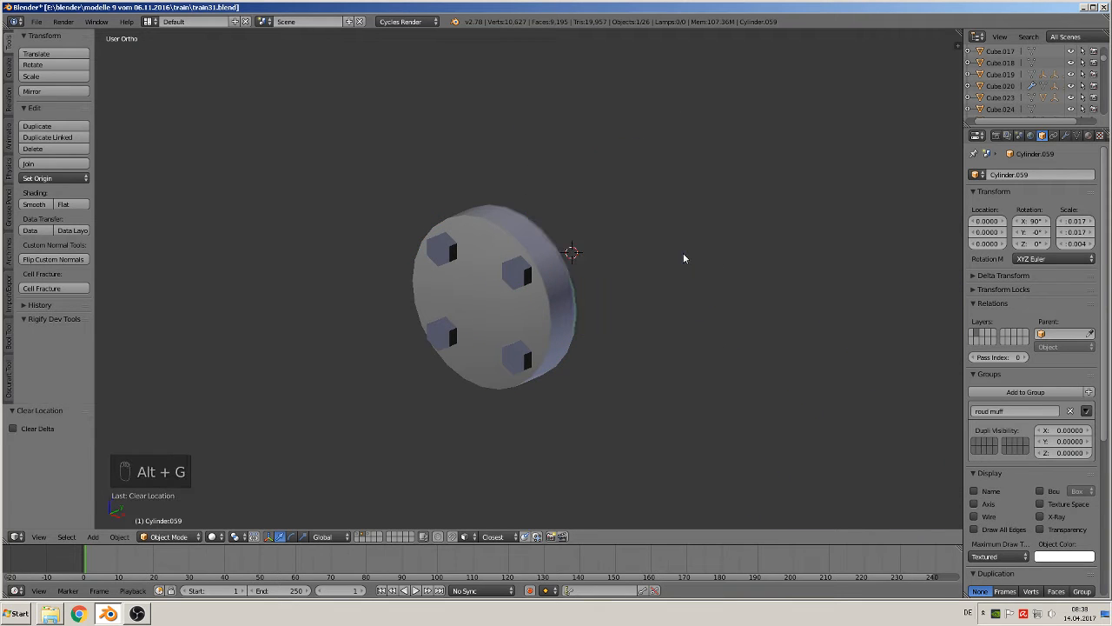
- Put the single bolted disc into a new group named "deckel"
right_click(560, 282)
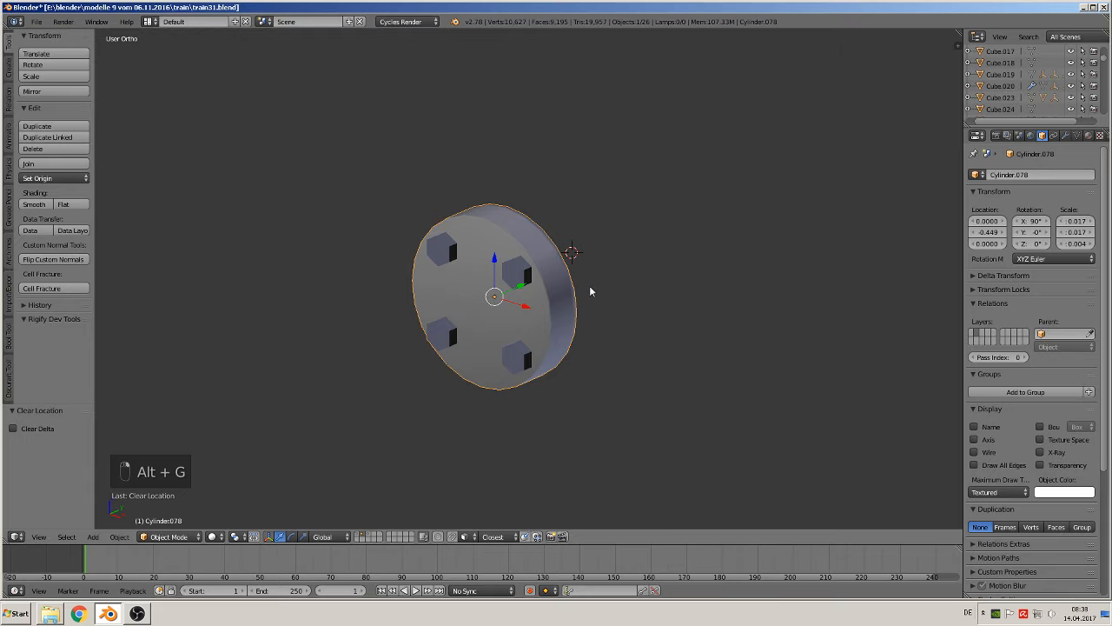
middle_drag(567, 309, 587, 297)
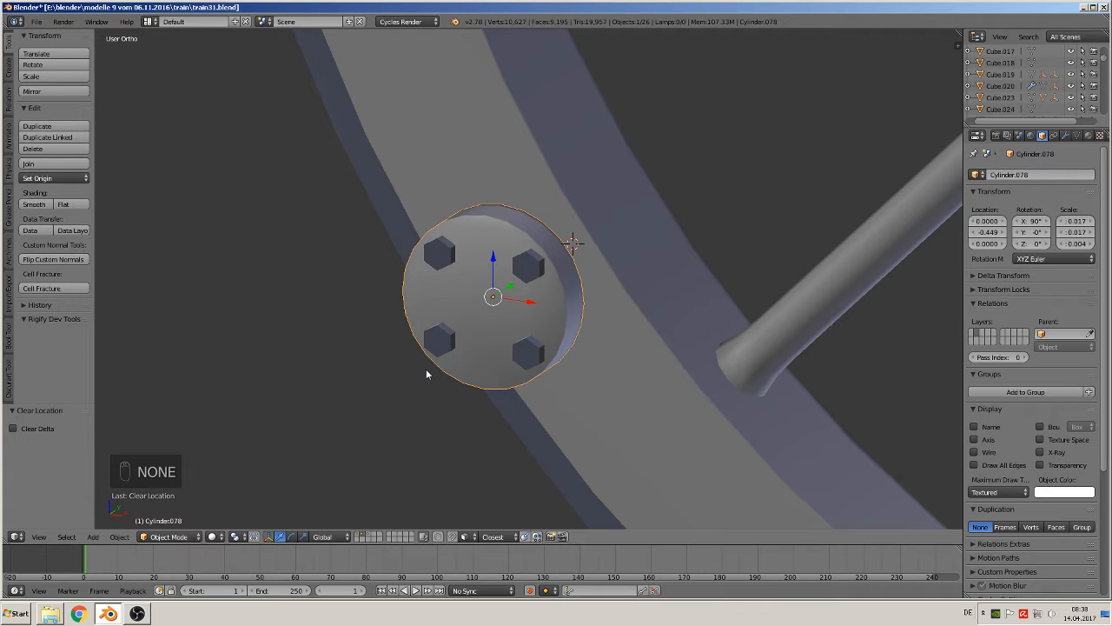
key(ctrl+g)
click(46, 439)
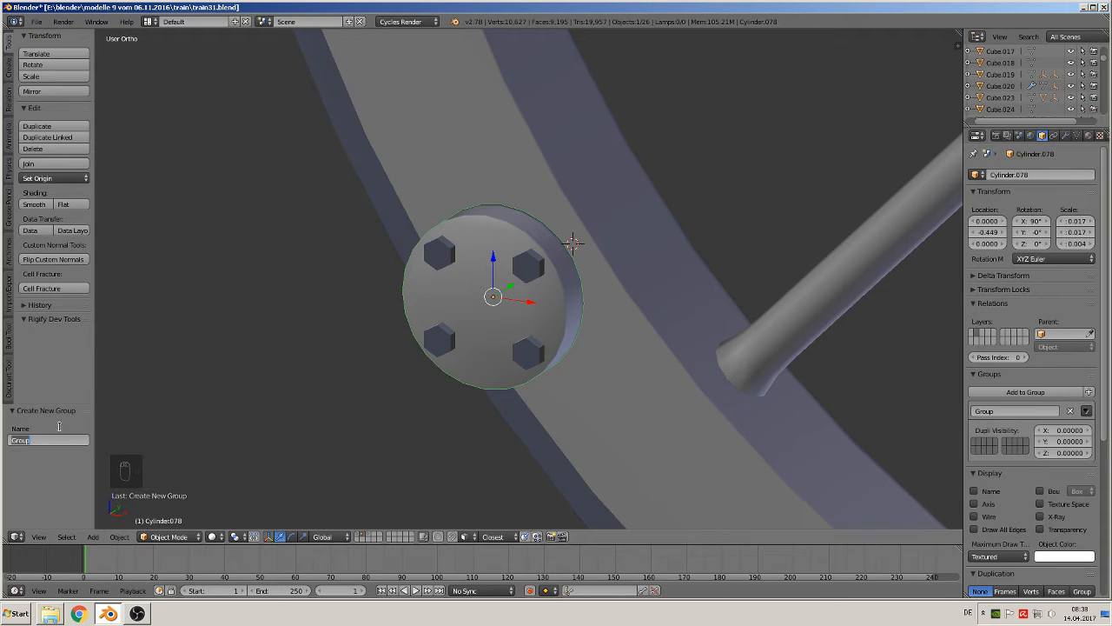
text(de)
key(Return)
- Clear the location of the deckel disc in front view so it sits at the world origin
scroll(519, 335, up, 1)
middle_drag(519, 335, 412, 341)
key(KP_1)
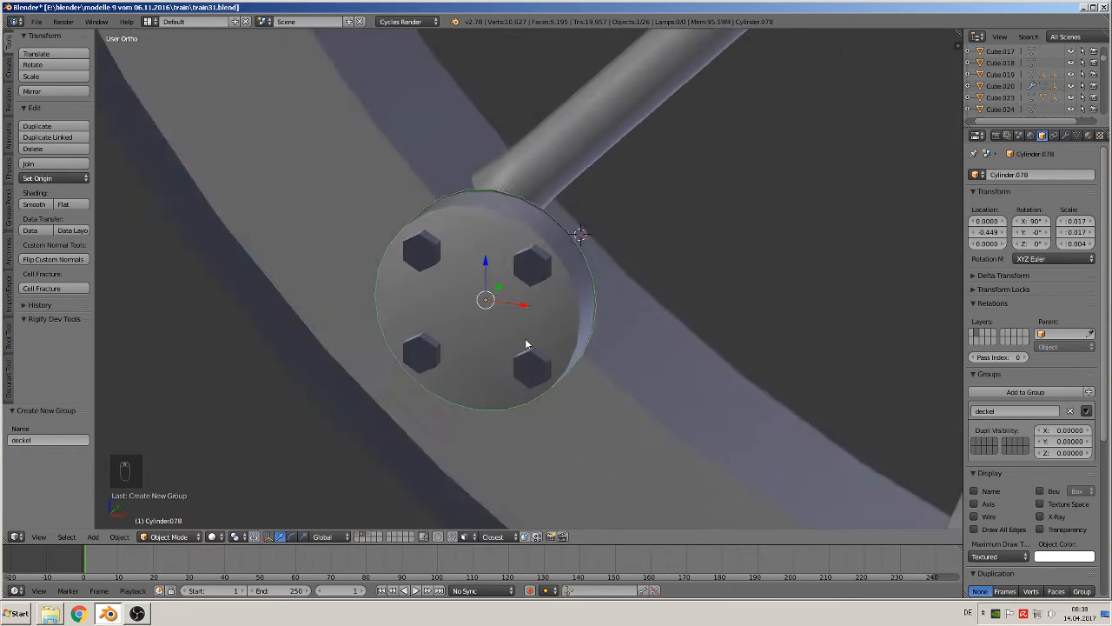
scroll(534, 335, down, 3)
scroll(532, 345, down, 4)
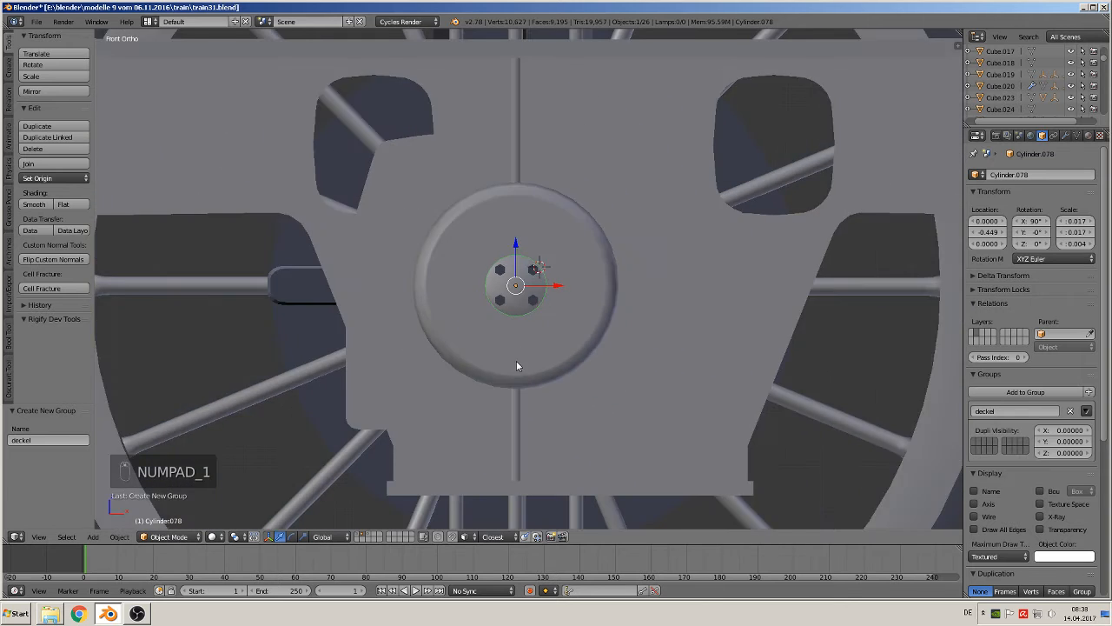
key(alt+g)
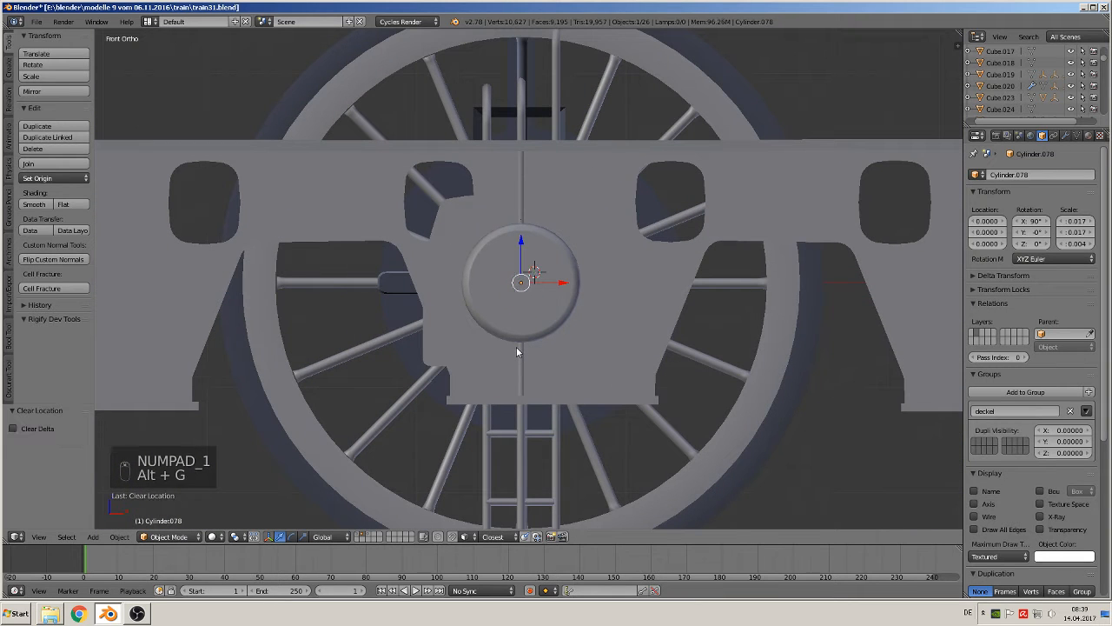
- Display the locomotive's layer in front view with Material viewport shading
click(361, 533)
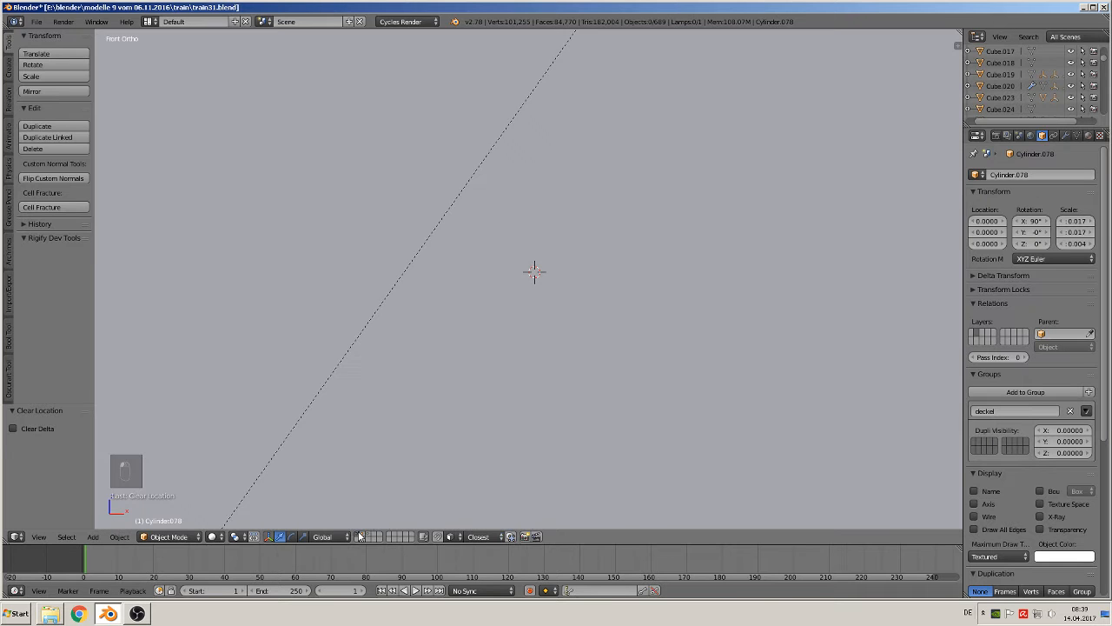
scroll(404, 421, down, 4)
shift+middle_drag(432, 390, 281, 328)
scroll(271, 327, up, 4)
scroll(223, 325, down, 2)
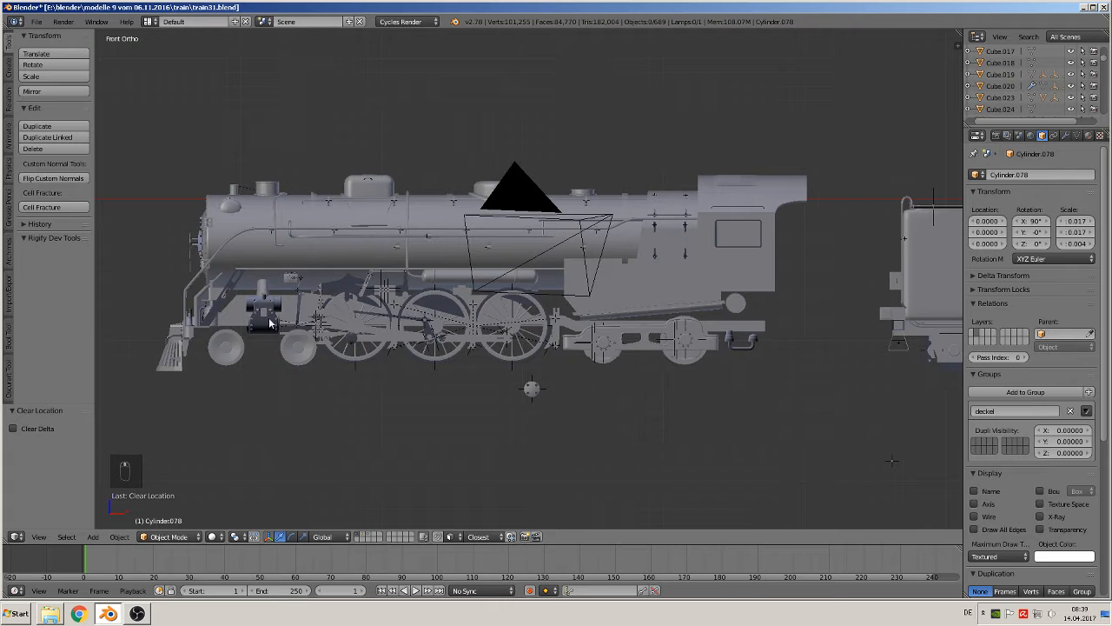
click(217, 536)
click(245, 461)
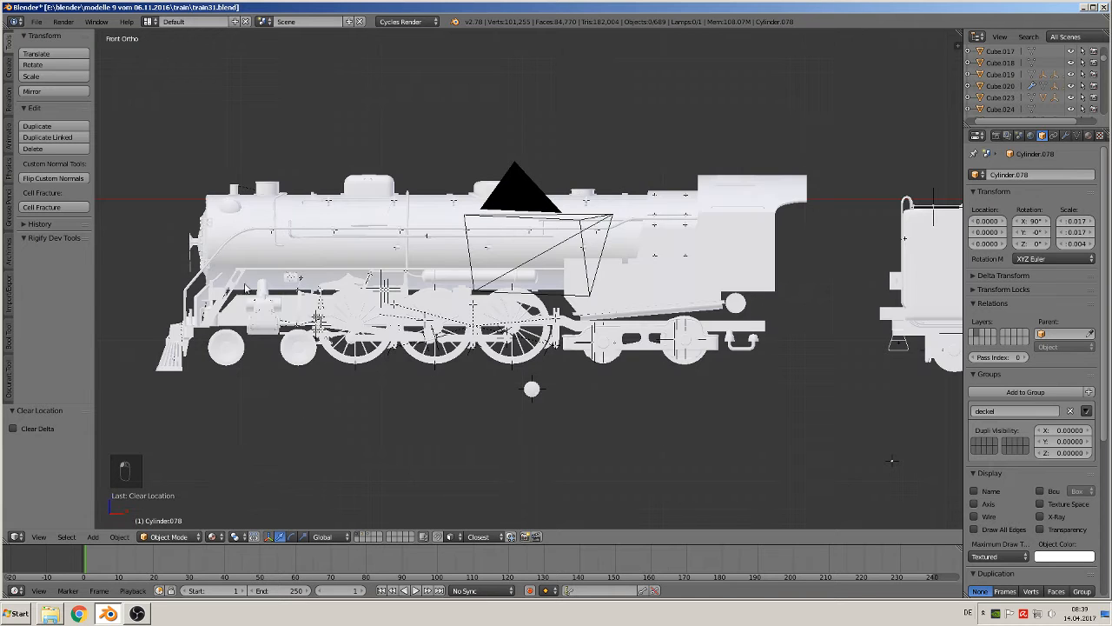
- Place the 3D cursor at the upper end of the bent pipe on the front boiler side and add a "deckel" group instance there
scroll(245, 285, up, 2)
shift+middle_drag(244, 264, 345, 291)
click(283, 219)
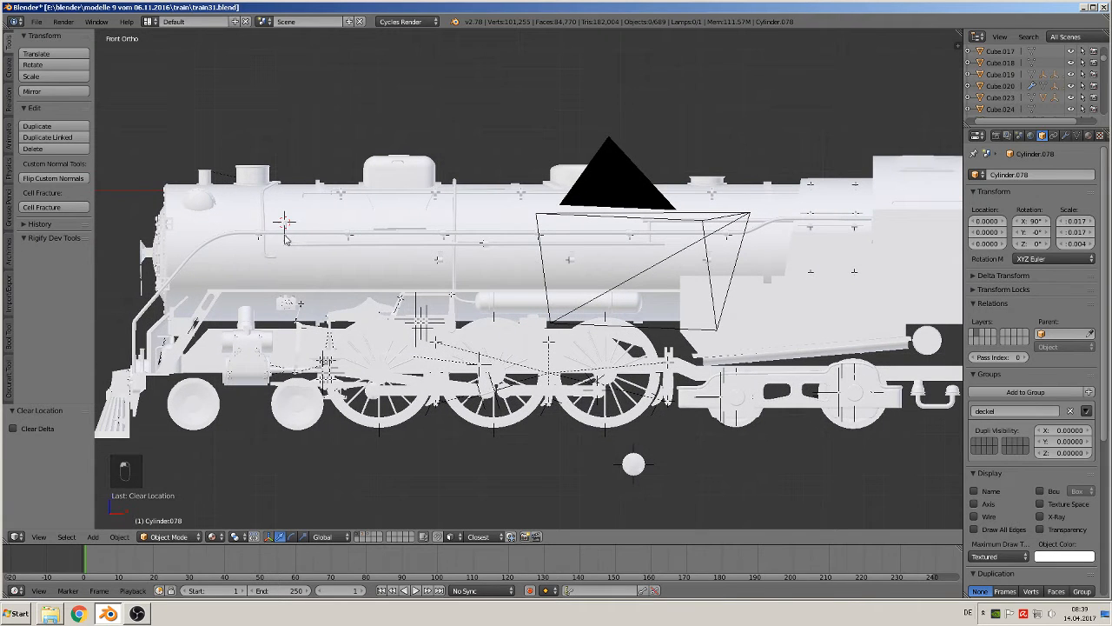
click(95, 536)
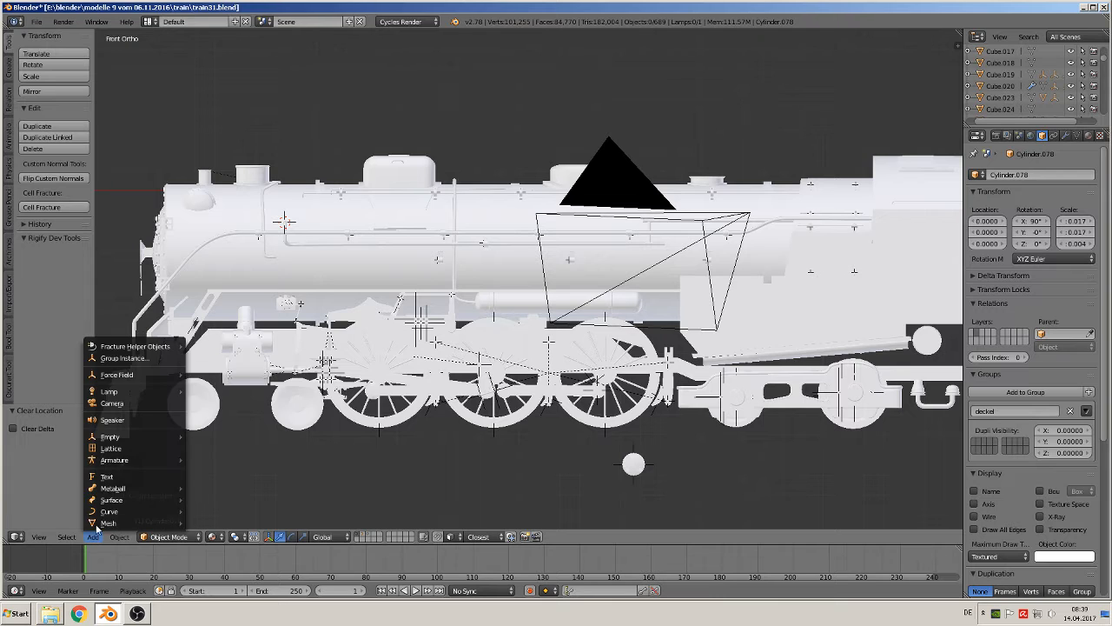
click(114, 354)
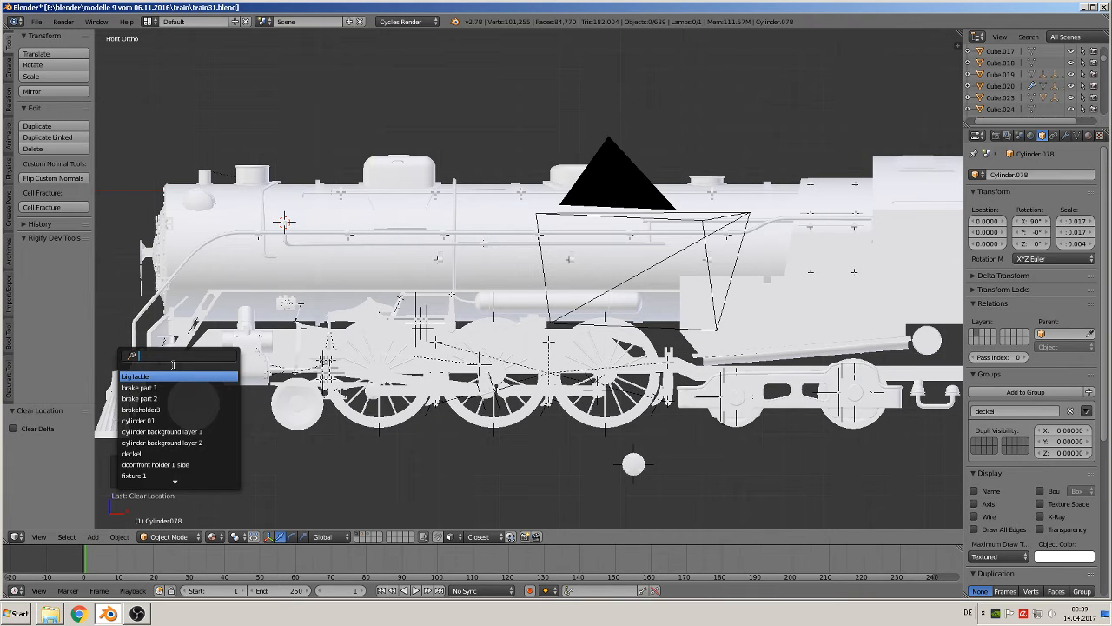
text(de)
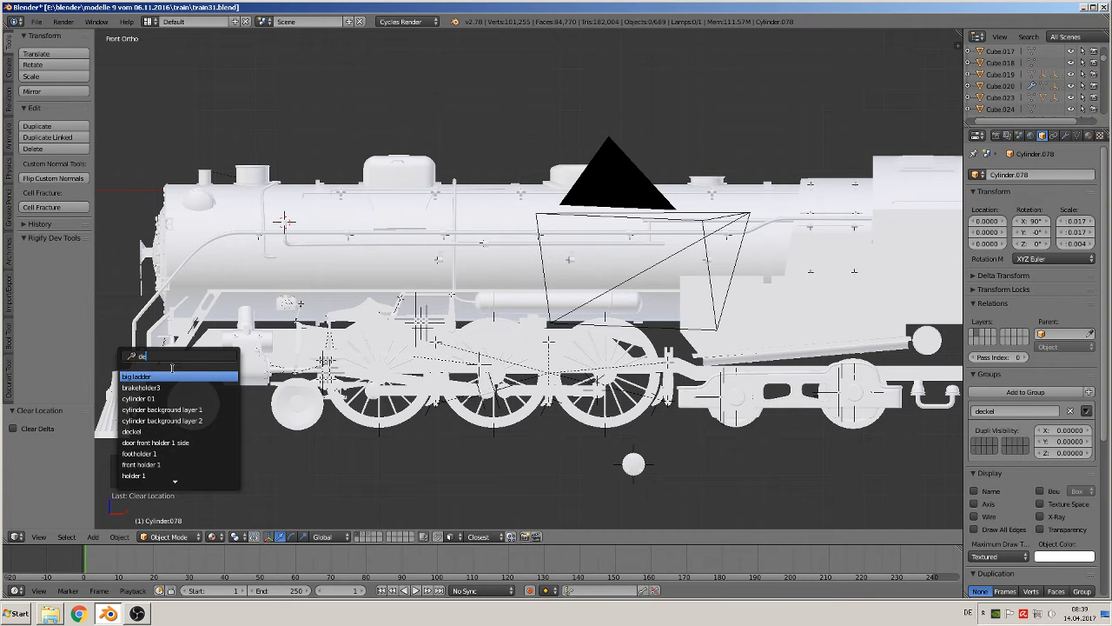
click(169, 431)
- Set the display size of the new deckel instance's empty to 0.01
middle_drag(168, 431, 323, 226)
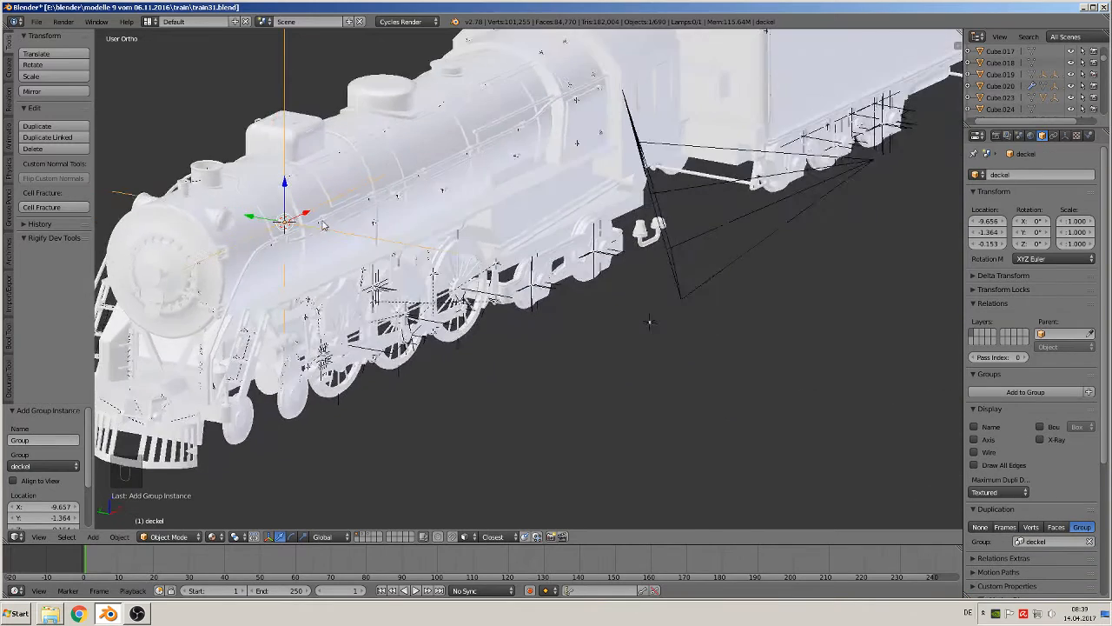
scroll(323, 225, up, 3)
shift+middle_drag(238, 227, 422, 255)
key(KP_Decimal)
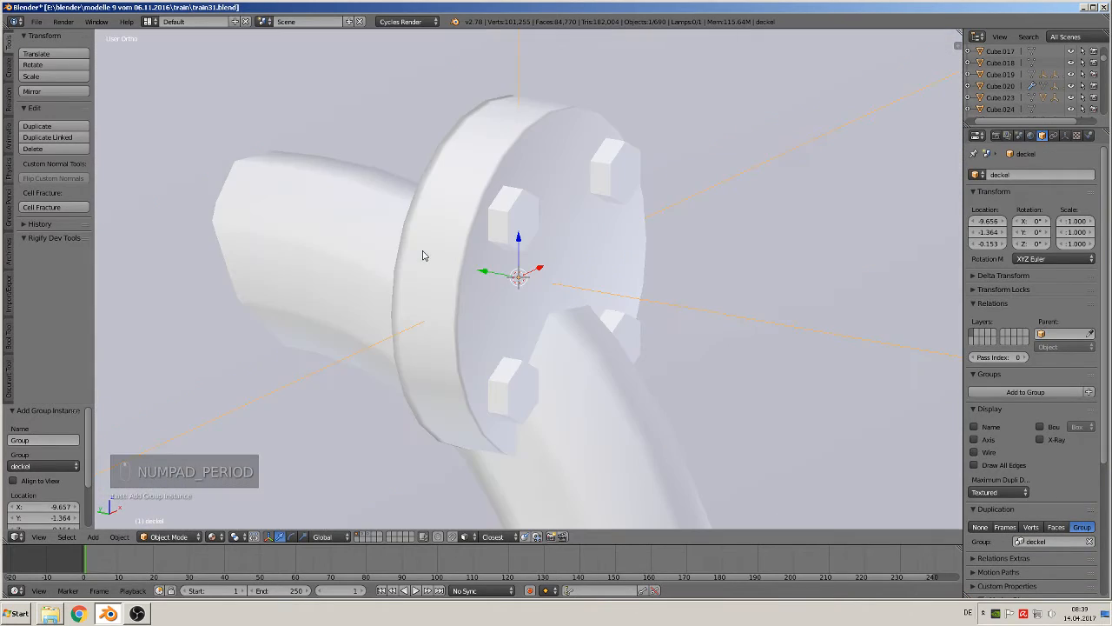
scroll(424, 278, down, 2)
click(1066, 136)
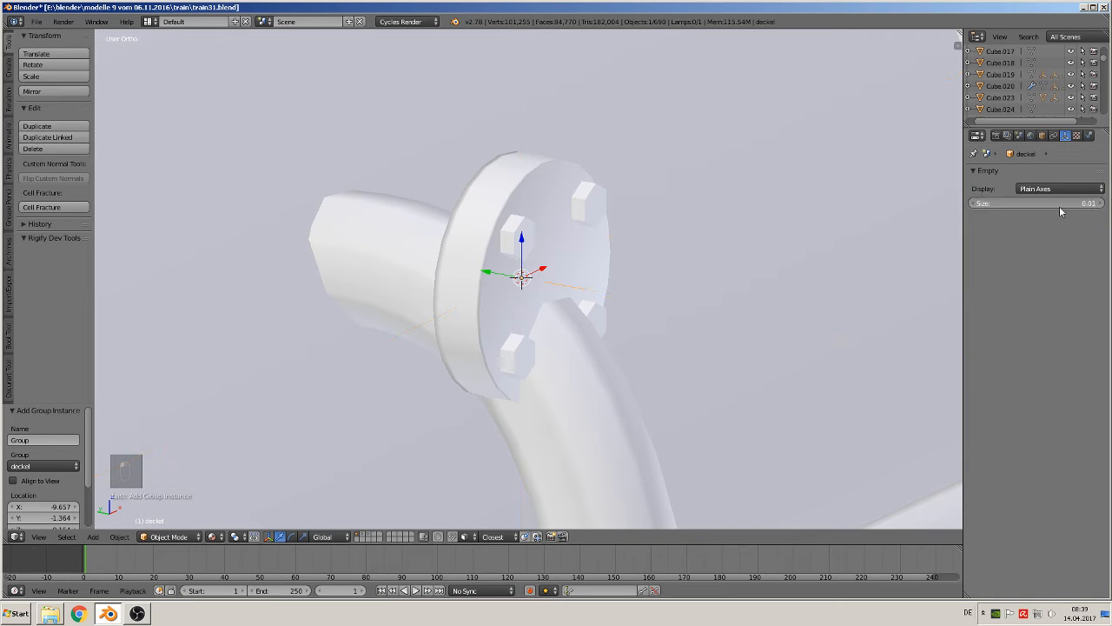
- Move the deckel instance 0.029 along Y to the pipe end and rotate it -27.131° about X to follow the boiler surface
key(g)
key(y)
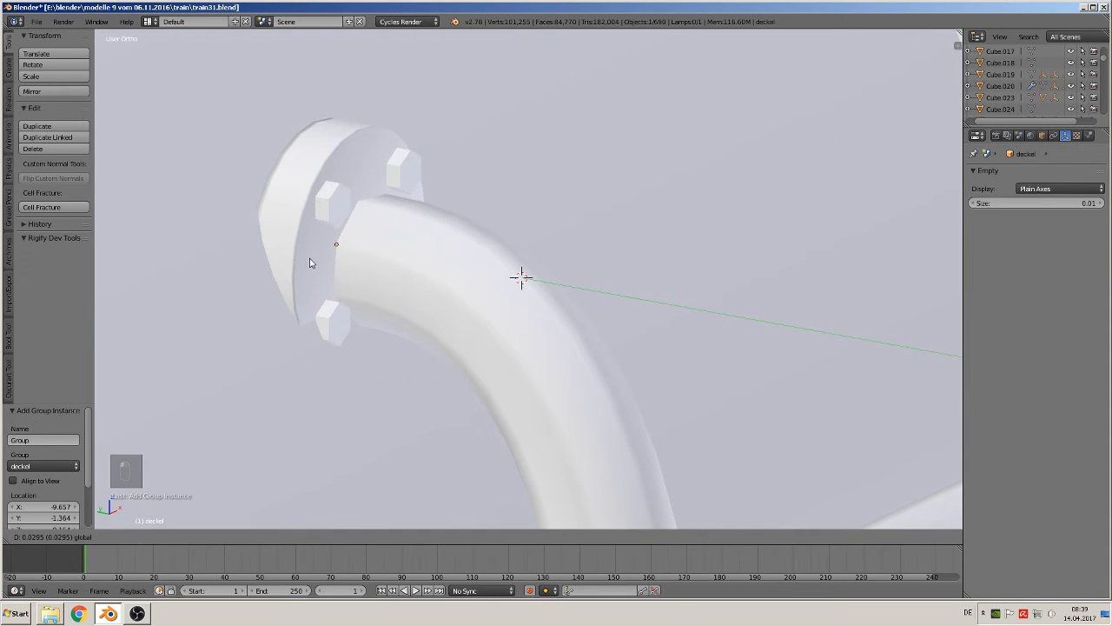
click(318, 258)
key(KP_1)
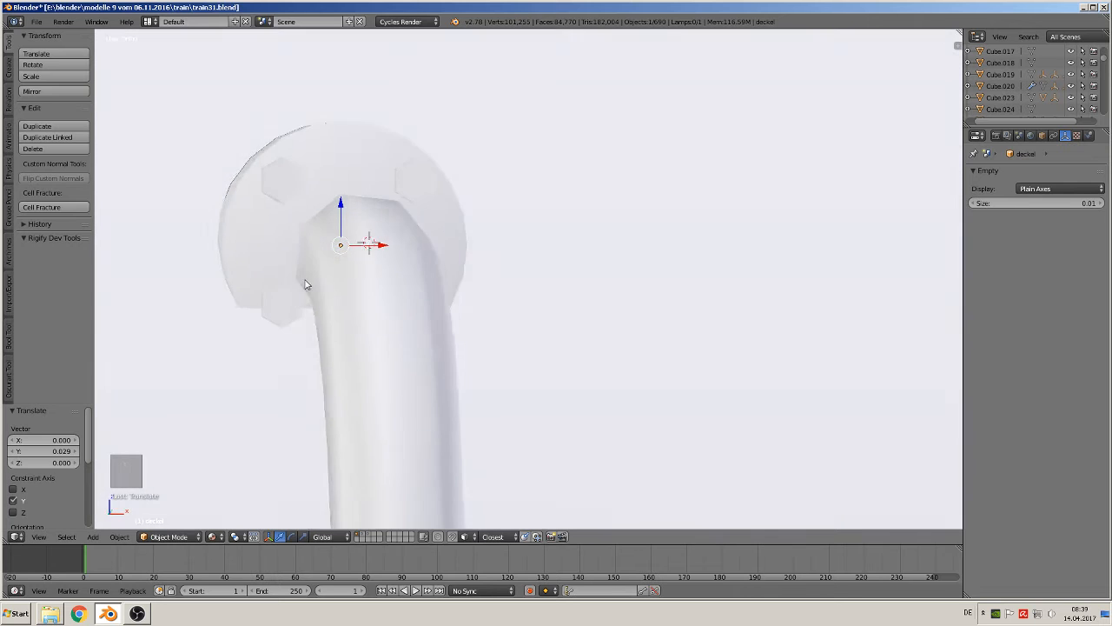
middle_drag(305, 285, 405, 310)
key(r)
key(x)
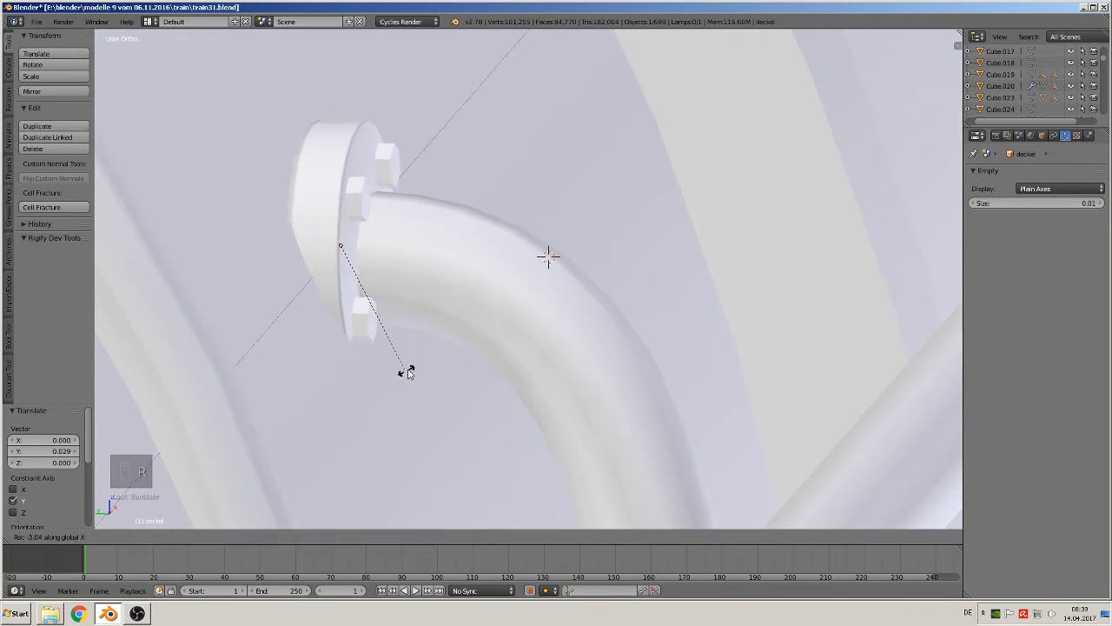
click(409, 305)
- Center the deckel instance on the pipe end by moving it -0.002 along Z and 0.002 along X
middle_drag(409, 305, 307, 326)
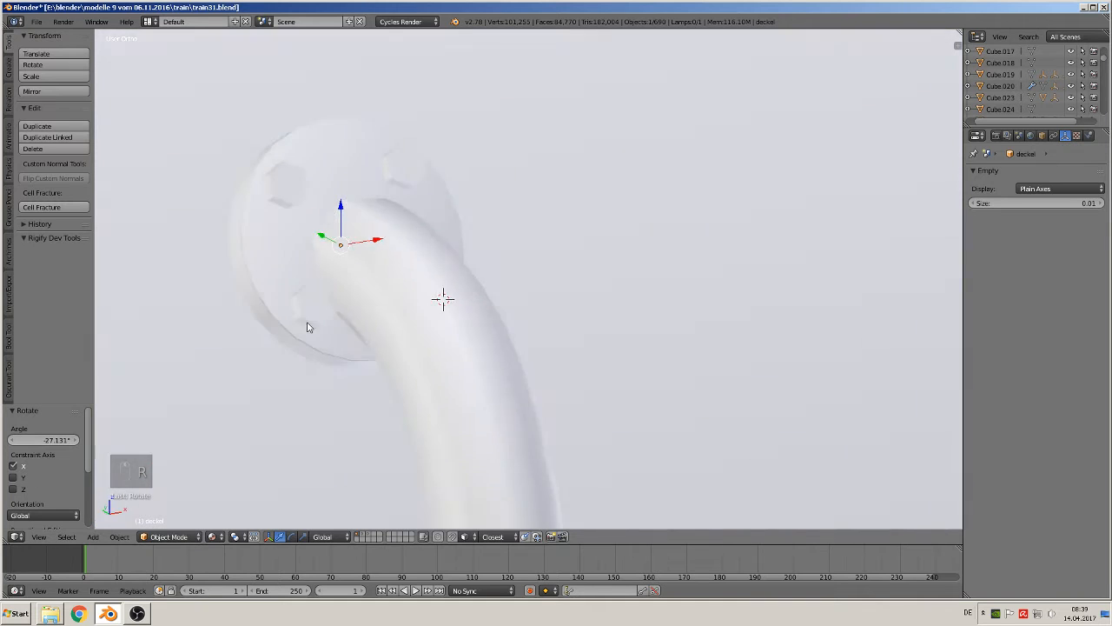
key(KP_1)
key(g)
key(z)
click(378, 258)
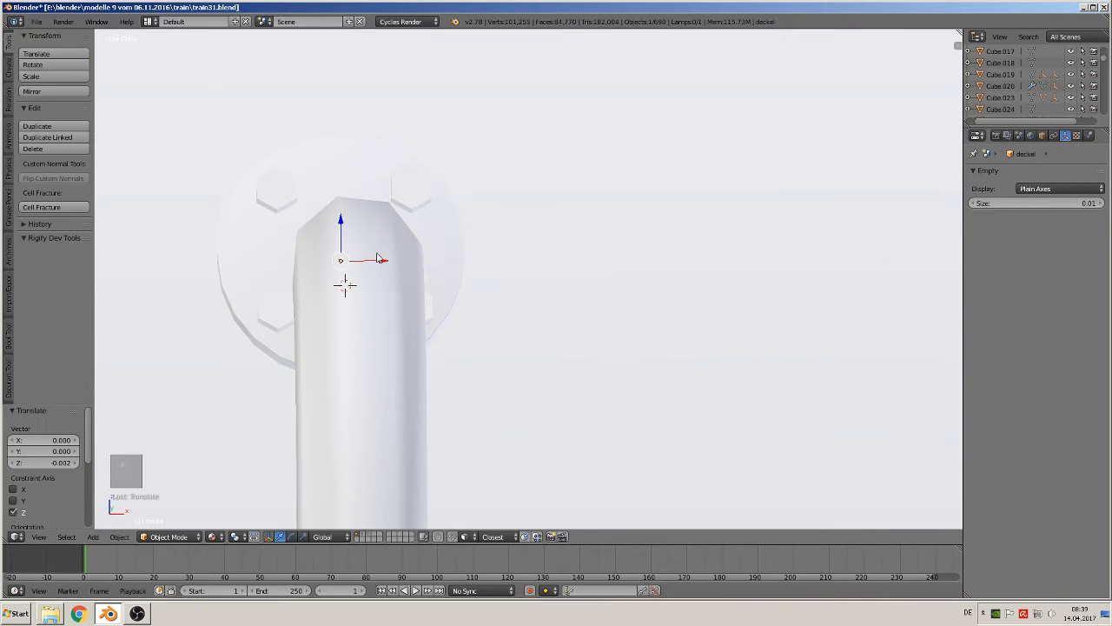
key(g)
key(x)
click(392, 268)
- Scale the deckel instance by about 1.13, nudge it down along Z and deselect it
key(s)
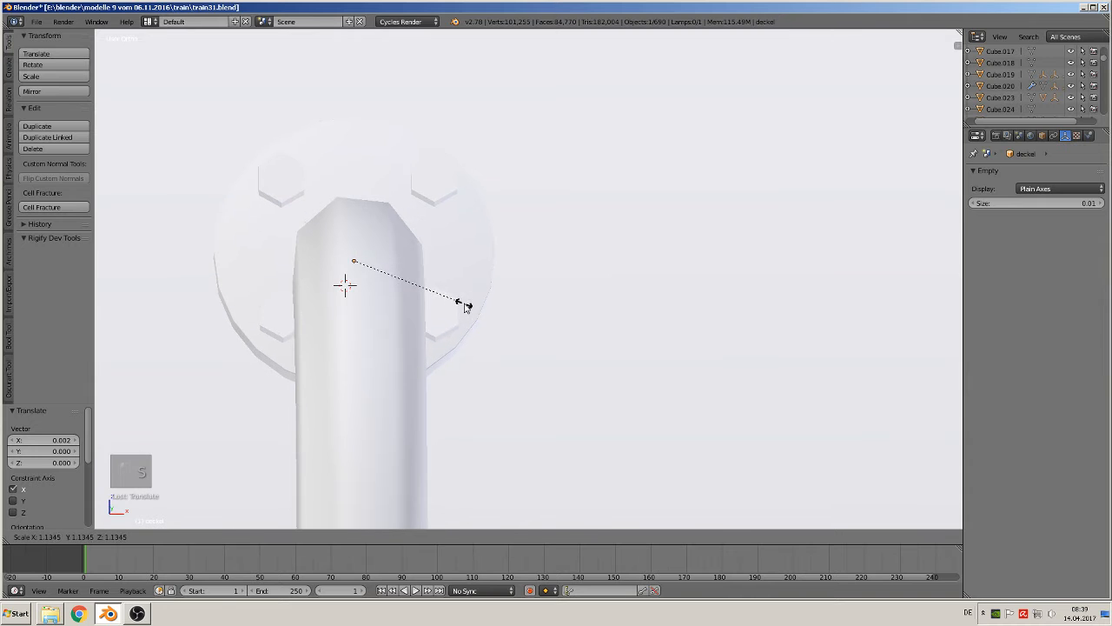
click(466, 306)
middle_drag(414, 261, 453, 273)
drag(354, 223, 360, 241)
mouse_move(360, 240)
middle_down()
mouse_move(400, 235)
mouse_move(286, 216)
mouse_move(346, 231)
middle_up()
scroll(370, 253, down, 4)
key(a)
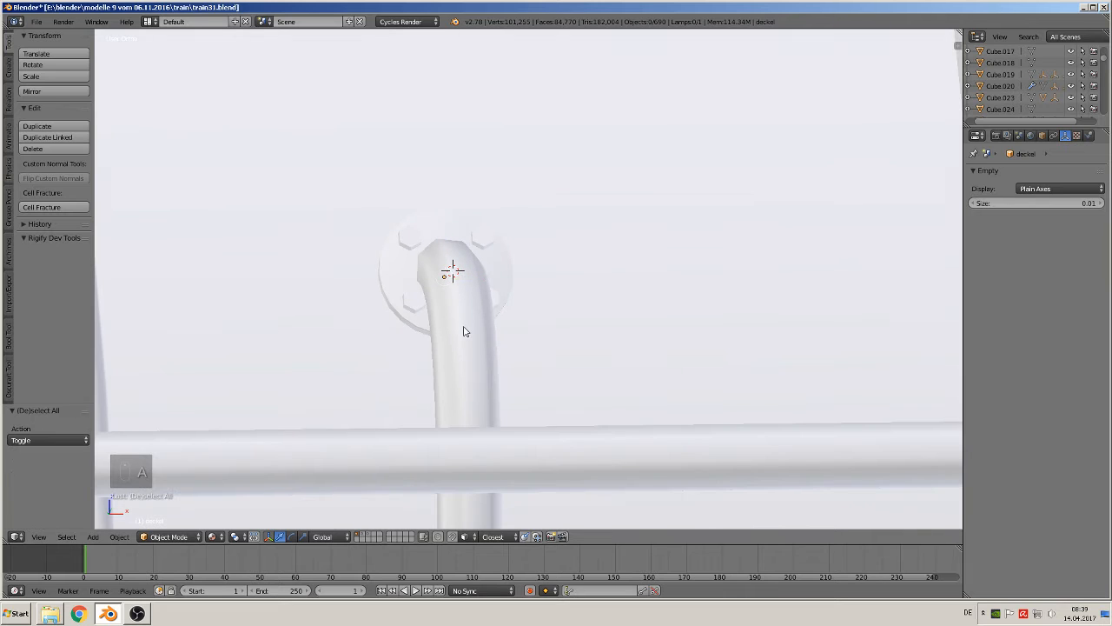
- Set the bevel resolution of the small bent pipe curve to 3 and deselect it
key(Tab)
right_click(467, 333)
scroll(472, 330, up, 2)
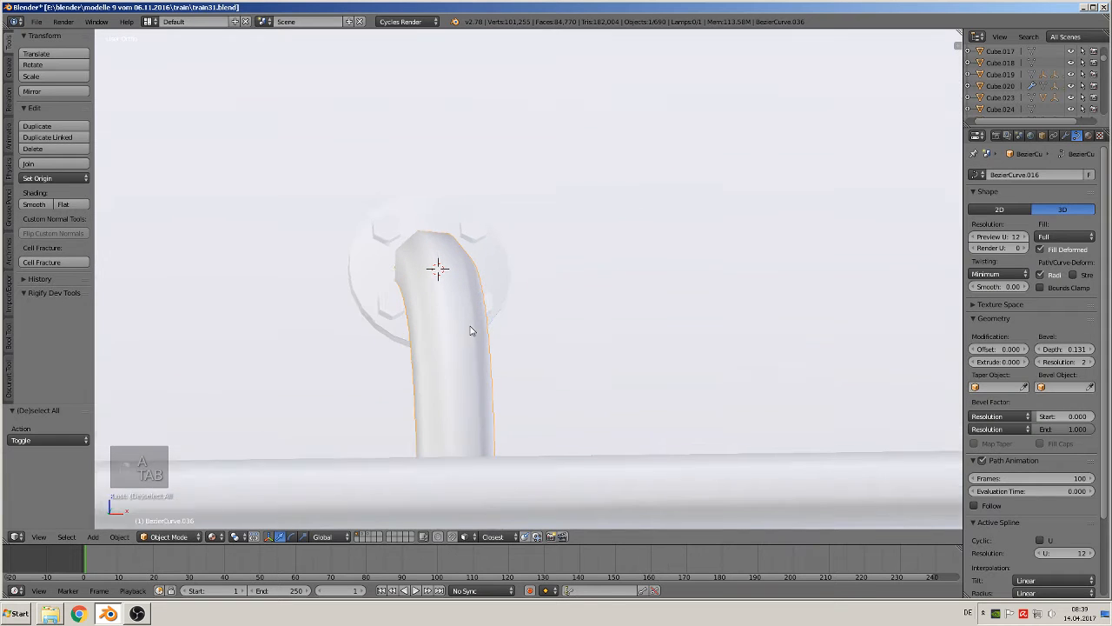
click(1090, 361)
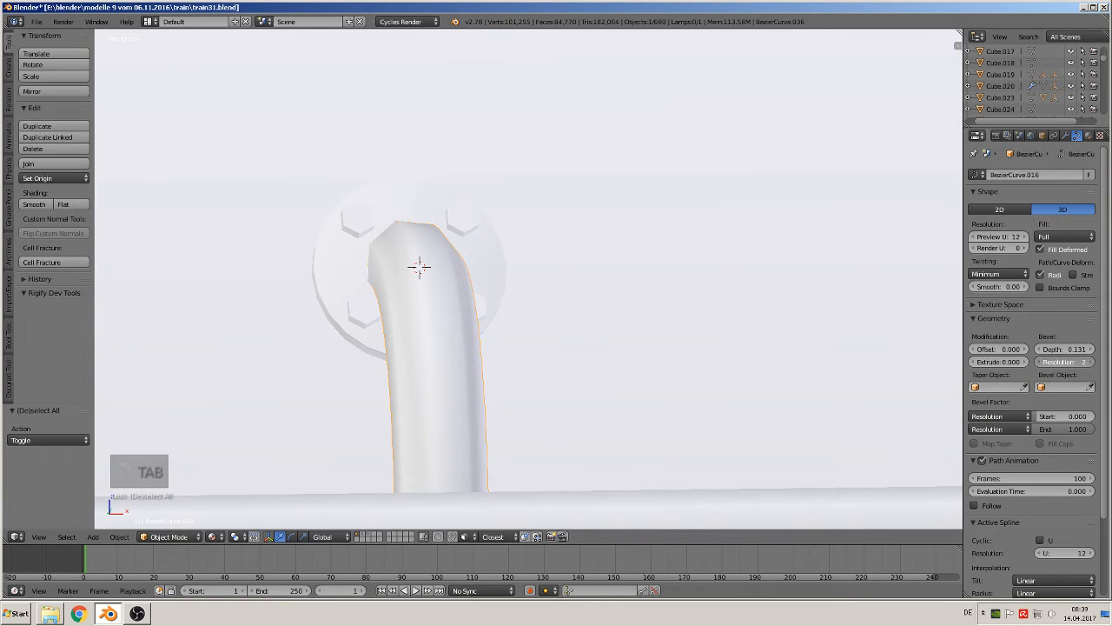
key(Tab)
key(Tab)
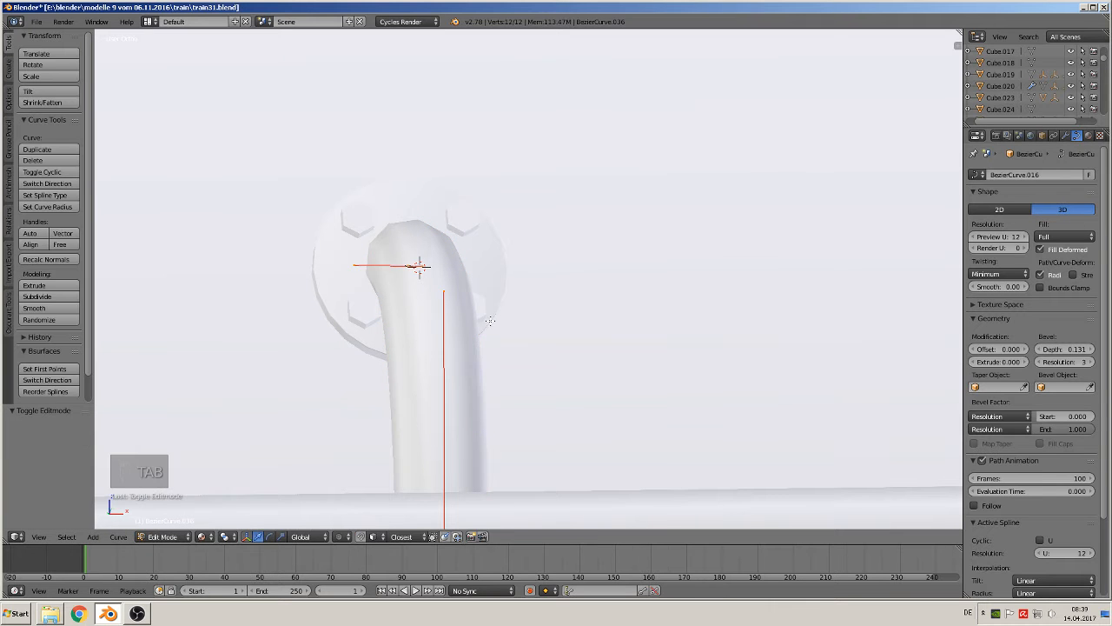
key(a)
key(a)
key(a)
- Fine-position the deckel instance at the pipe end by moving it 0.002 along Z and 0.00068 along X, and deselect it
scroll(490, 348, down, 5)
middle_drag(495, 372, 627, 403)
shift+middle_drag(559, 351, 188, 178)
scroll(584, 370, up, 1)
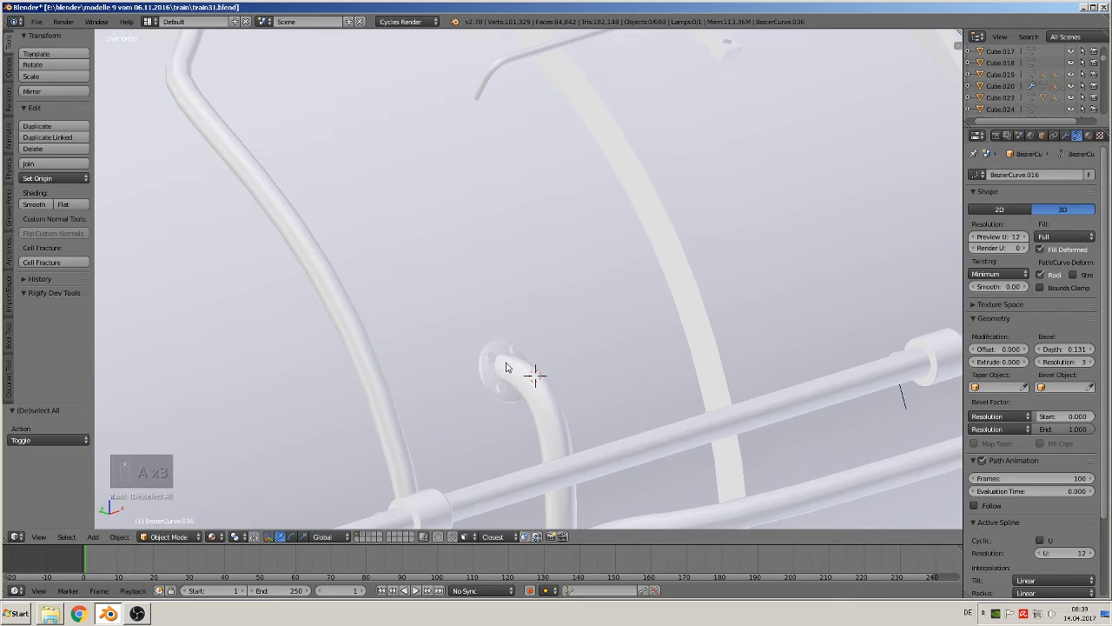
right_click(500, 383)
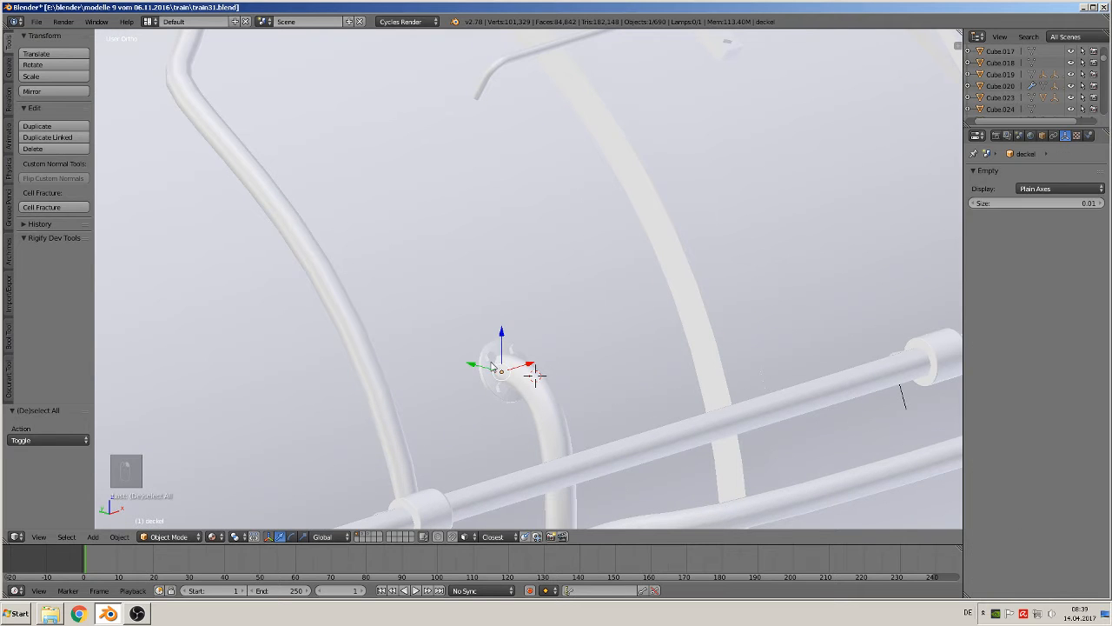
drag(492, 366, 500, 339)
middle_drag(499, 339, 447, 377)
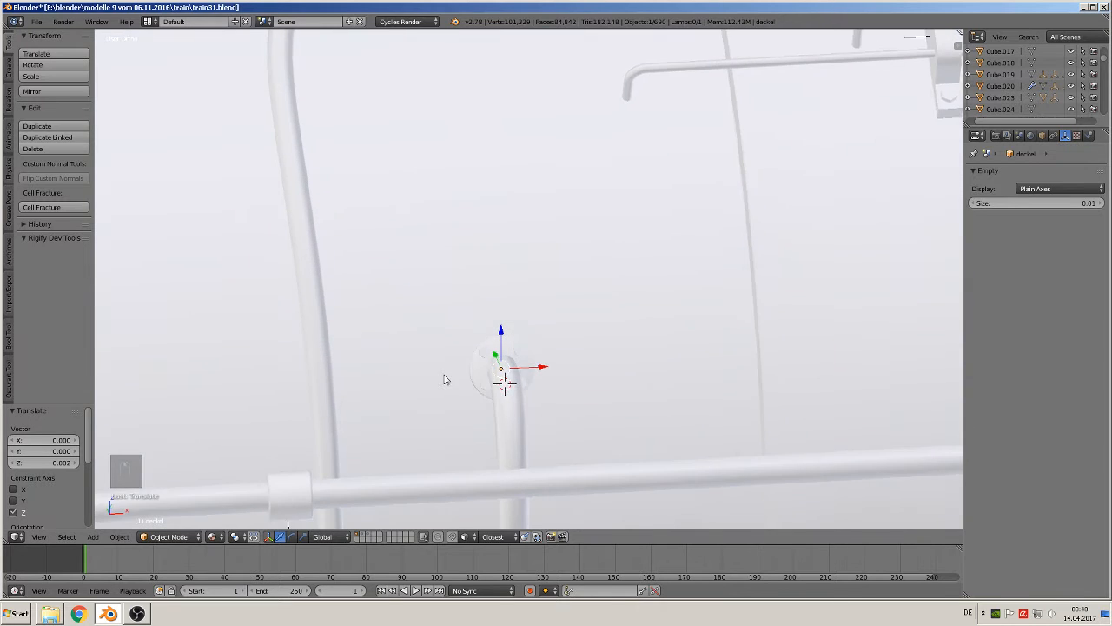
drag(547, 369, 547, 368)
middle_drag(548, 368, 582, 359)
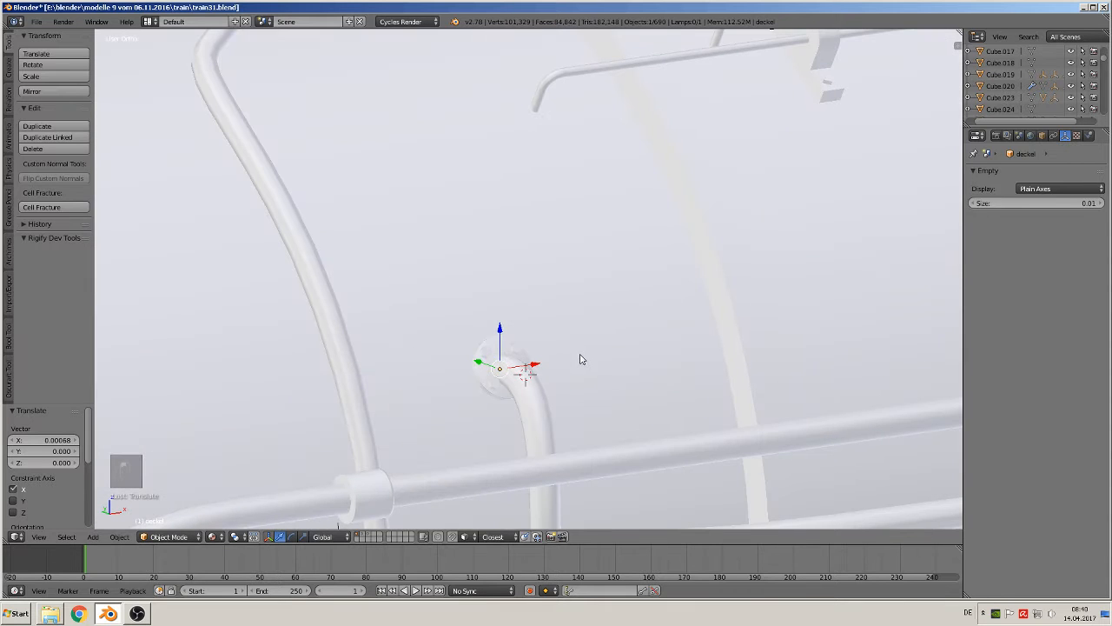
key(a)
- Examine the boiler-side pipes and fittings in the untextured locomotive reference image, and return to the front view of the boiler
scroll(589, 418, down, 7)
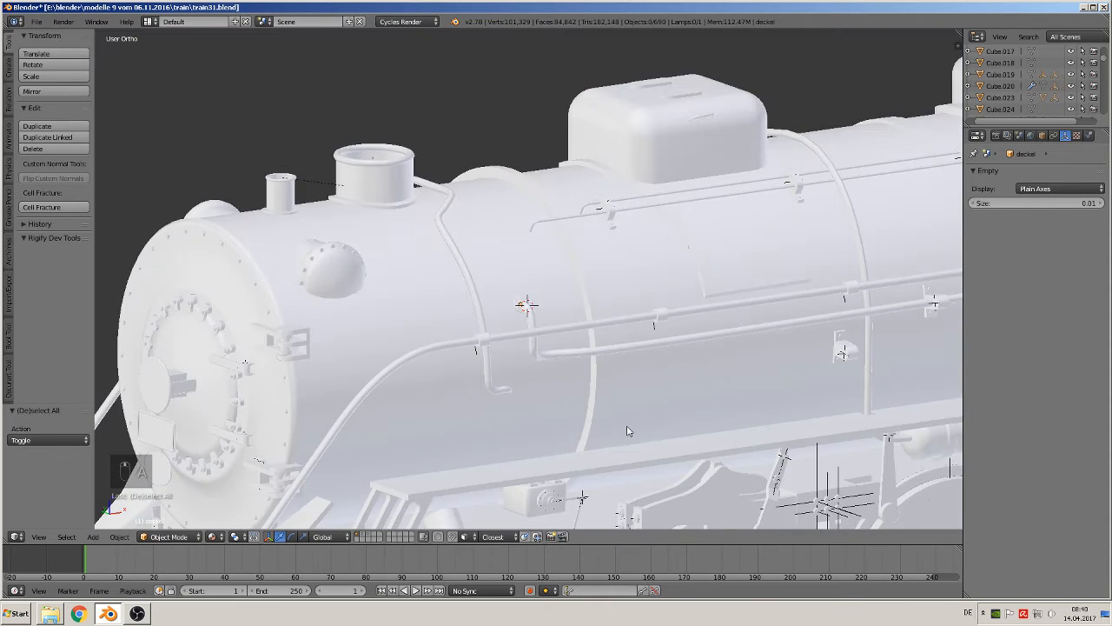
shift+middle_drag(631, 432, 378, 330)
scroll(379, 335, down, 2)
scroll(550, 364, down, 3)
middle_drag(593, 370, 550, 259)
scroll(496, 363, down, 1)
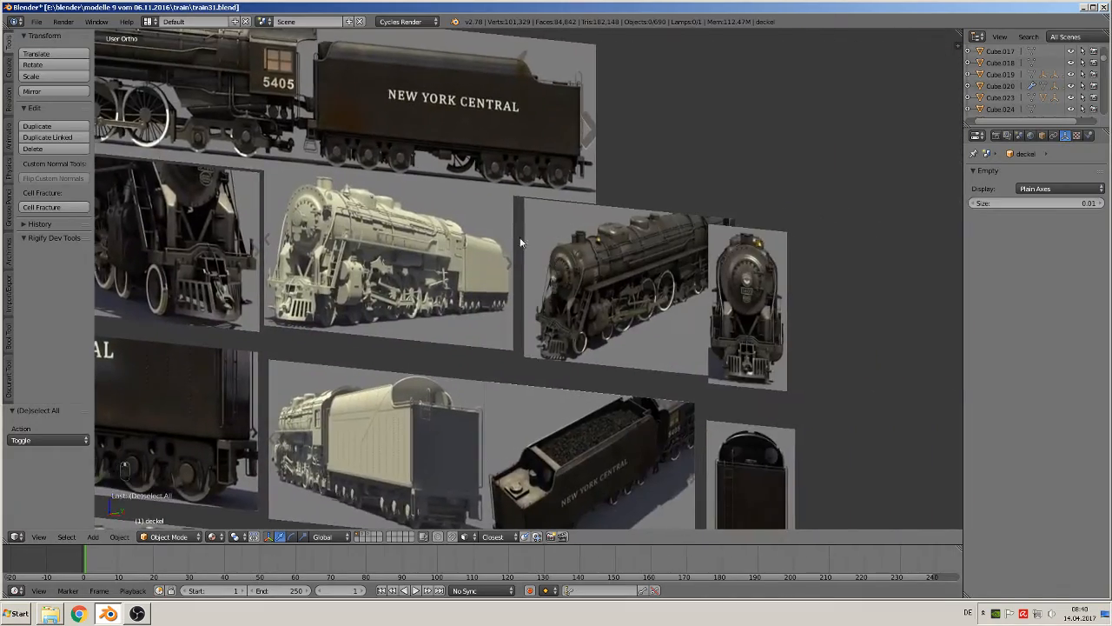
scroll(522, 241, up, 4)
shift+middle_drag(338, 222, 580, 296)
scroll(535, 286, up, 4)
shift+middle_drag(447, 264, 536, 300)
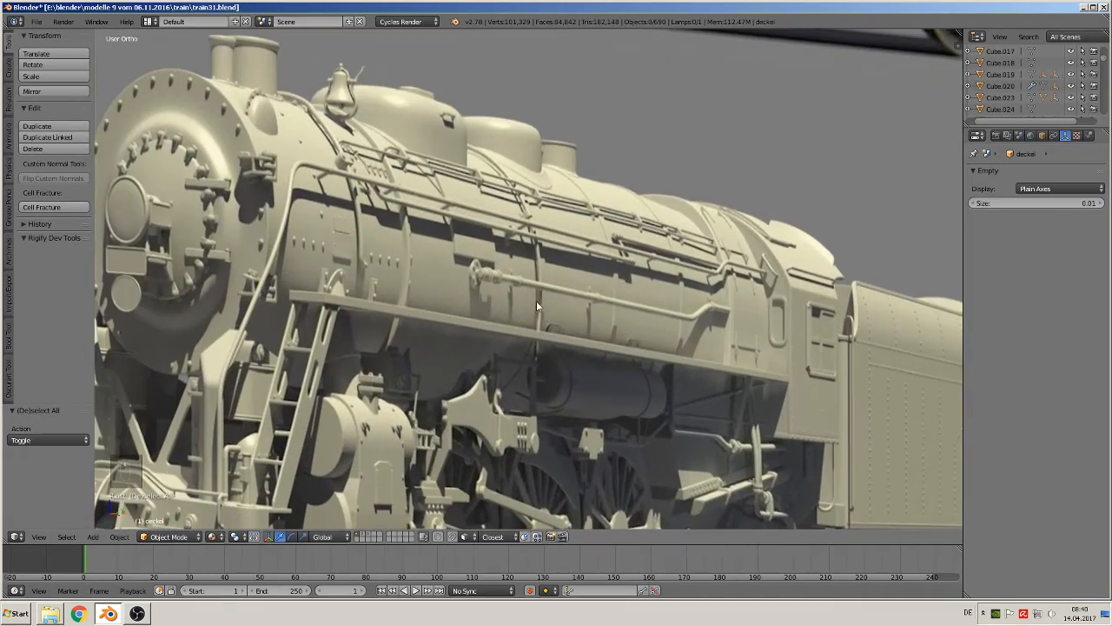
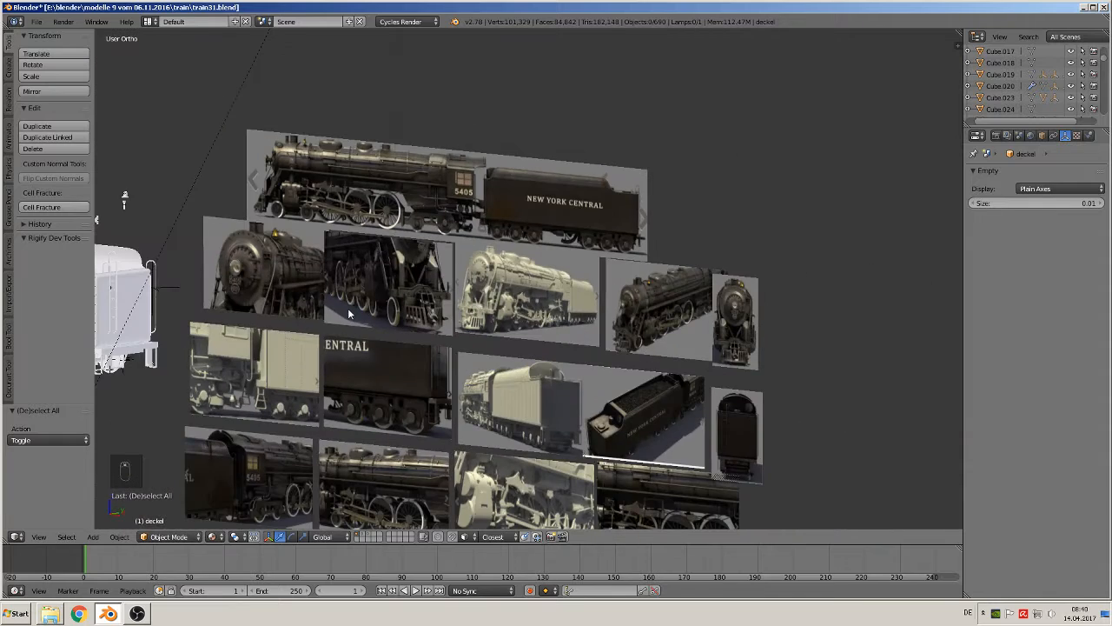
key(KP_1)
scroll(348, 315, down, 2)
shift+middle_drag(348, 315, 618, 333)
scroll(764, 386, up, 4)
scroll(583, 336, up, 9)
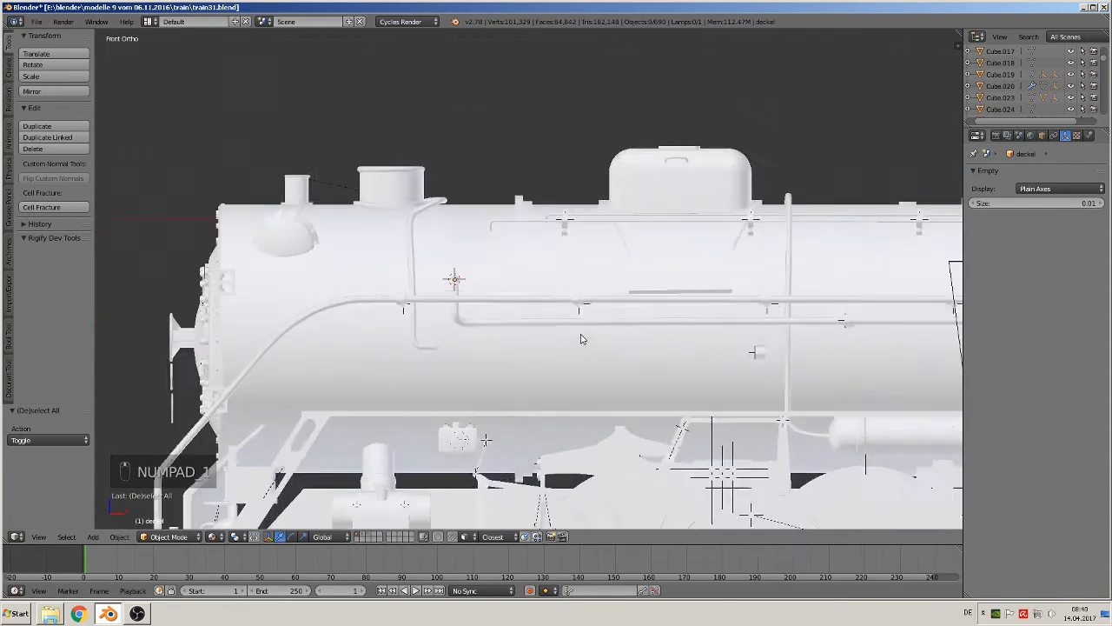
right_click(400, 279)
right_click(399, 278)
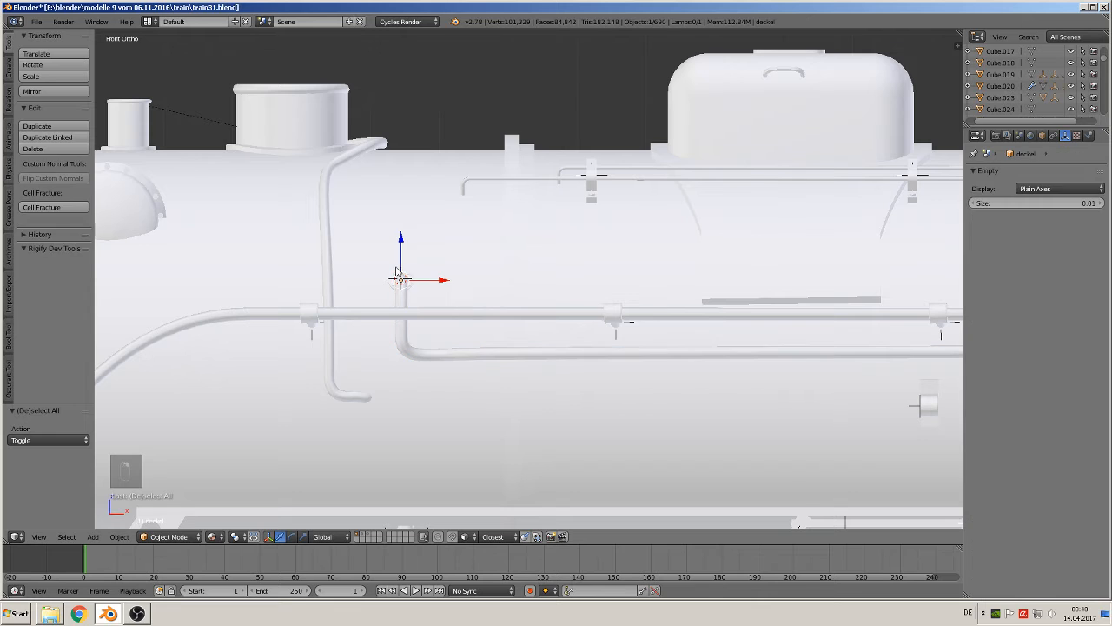
right_click(400, 277)
scroll(400, 276, down, 4)
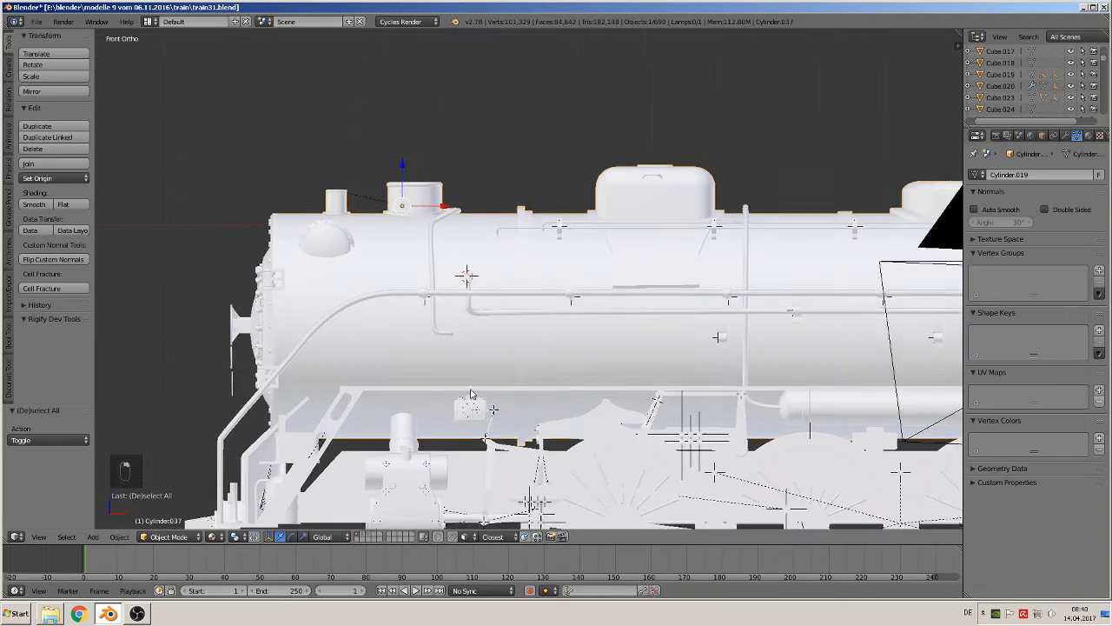
scroll(443, 340, up, 2)
click(437, 344)
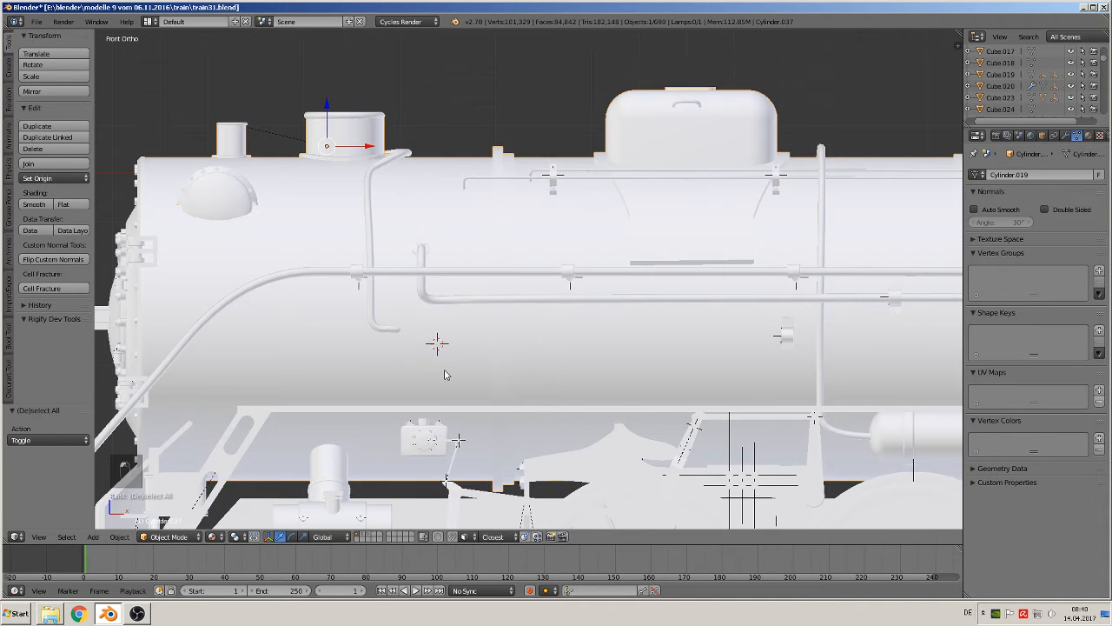
- Add a deckel group instance on the boiler side below the long pipes and set its empty's display size to 0.01
click(687, 348)
shift+middle_drag(691, 351, 437, 357)
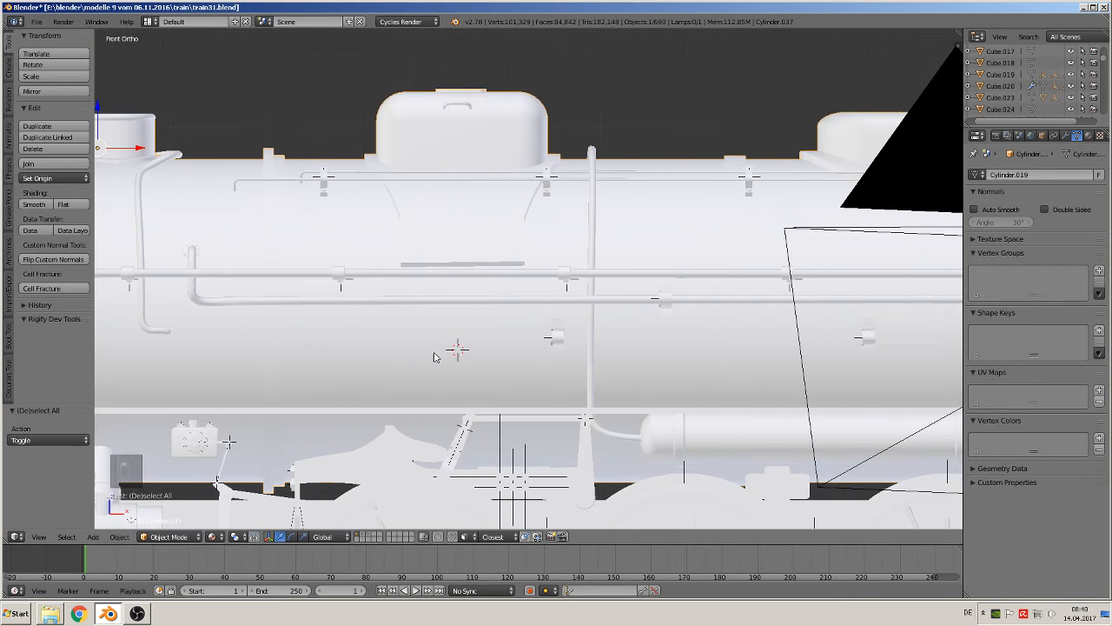
click(93, 537)
click(117, 357)
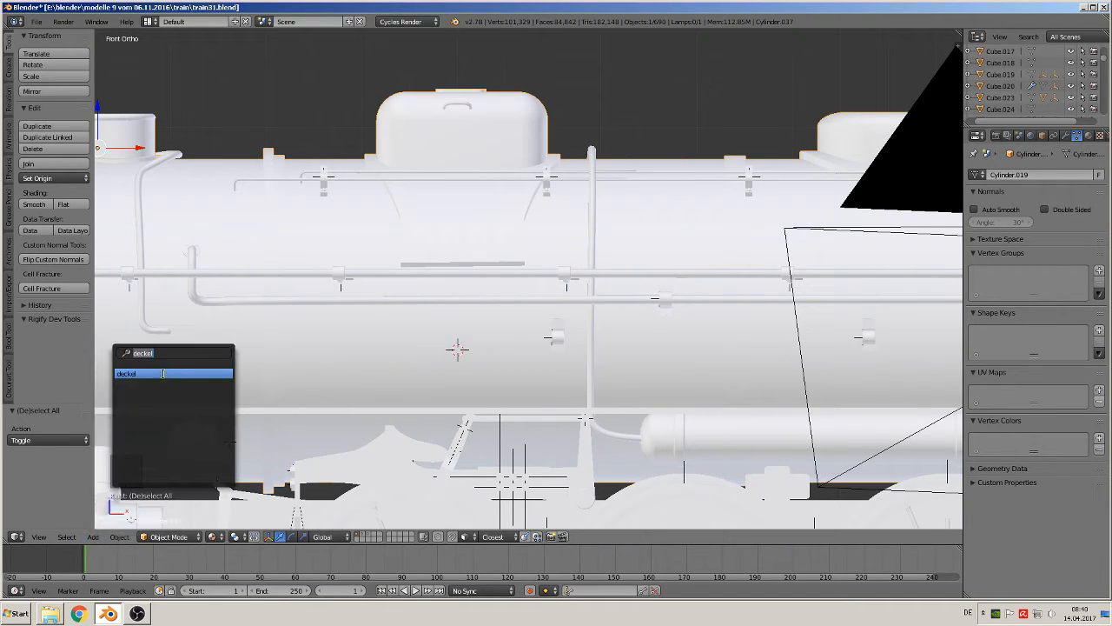
click(162, 374)
scroll(475, 394, up, 2)
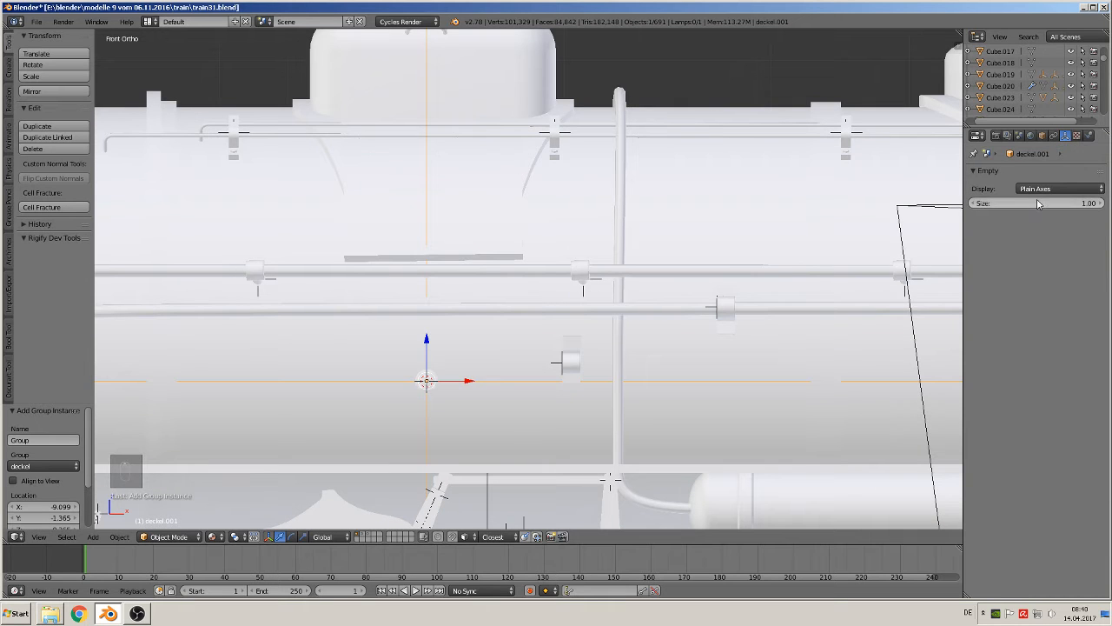
drag(1039, 204, 965, 203)
scroll(700, 377, up, 2)
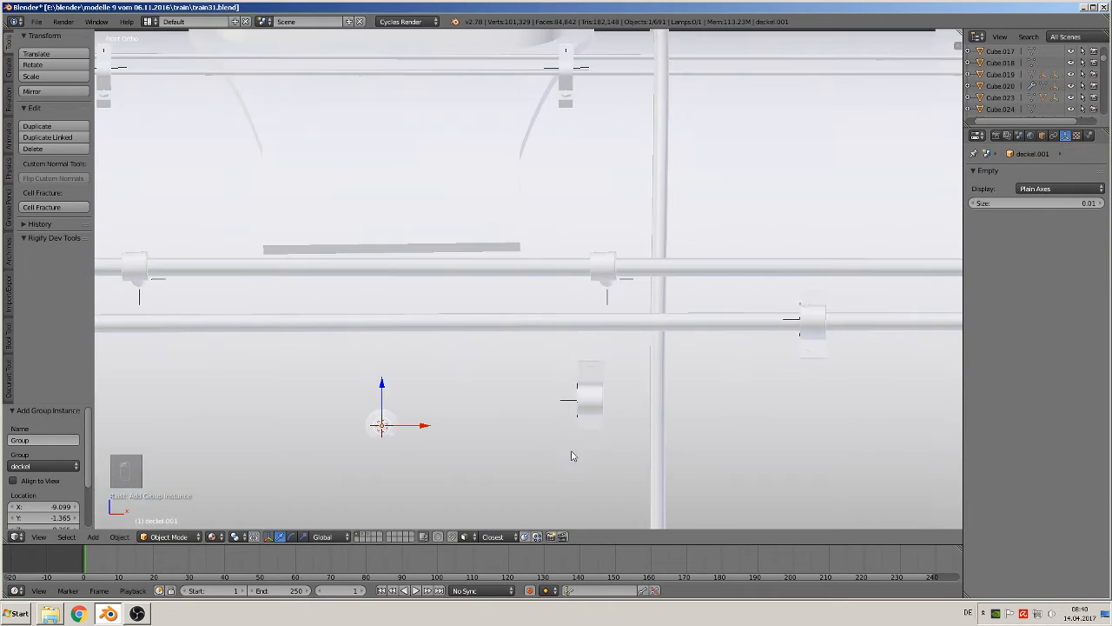
- Move the new deckel instance 0.026 along Z and -0.005 along Y, level with the neighbouring bracket
shift+middle_drag(572, 455, 616, 376)
key(g)
key(z)
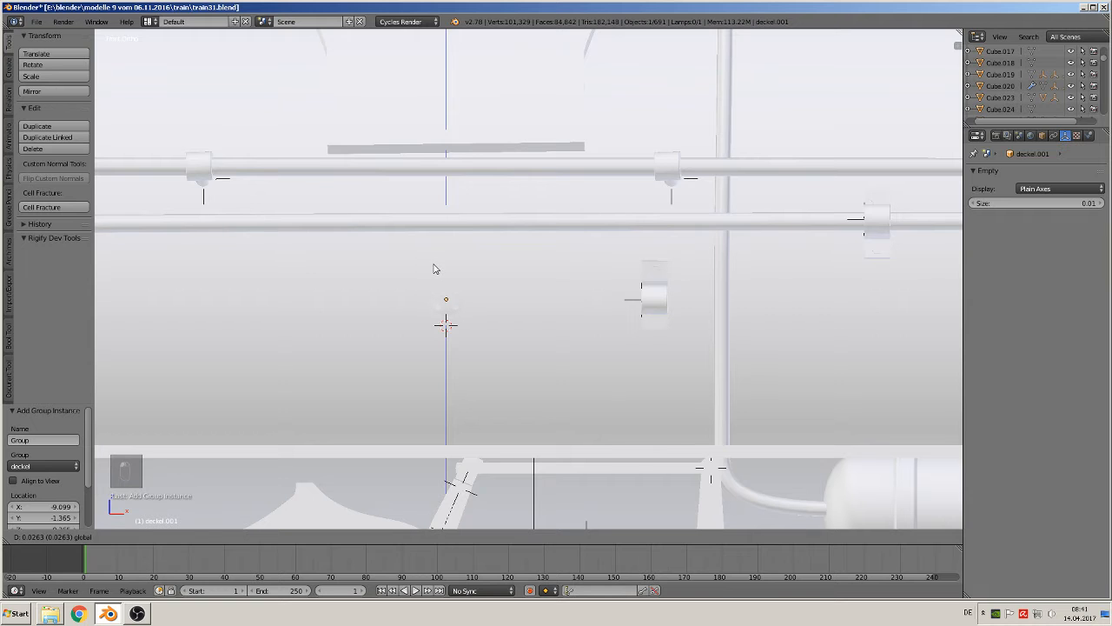
click(435, 269)
middle_drag(502, 342, 638, 371)
scroll(548, 357, up, 6)
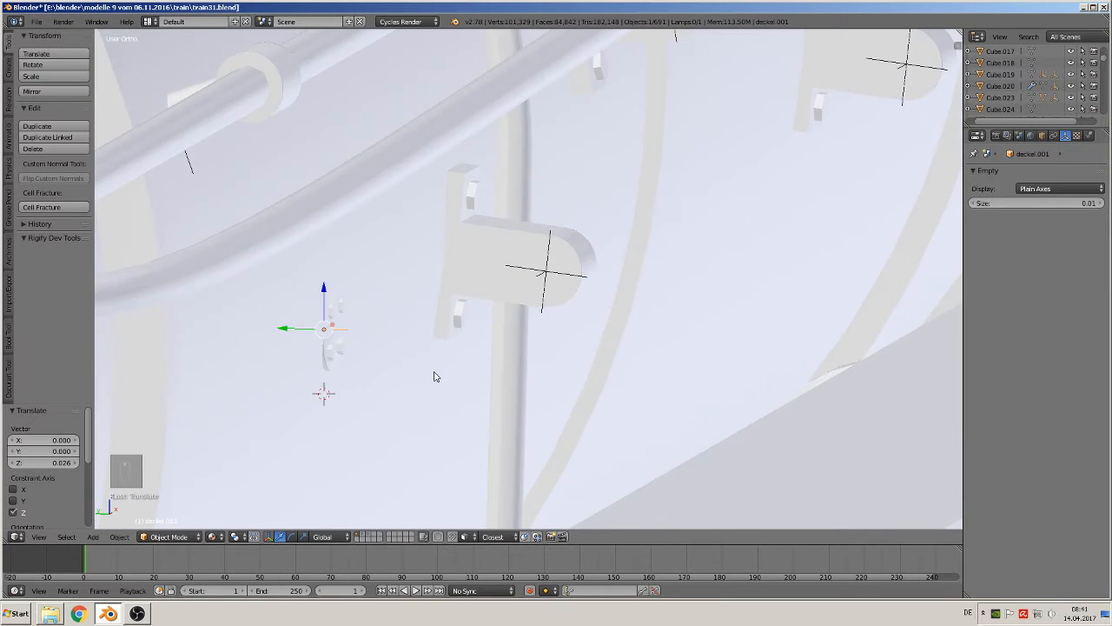
key(g)
key(y)
click(264, 348)
- Rotate the new deckel instance slightly about X to follow the boiler surface, scale it by 1.741 and deselect it
shift+middle_drag(341, 376, 374, 362)
key(r)
key(x)
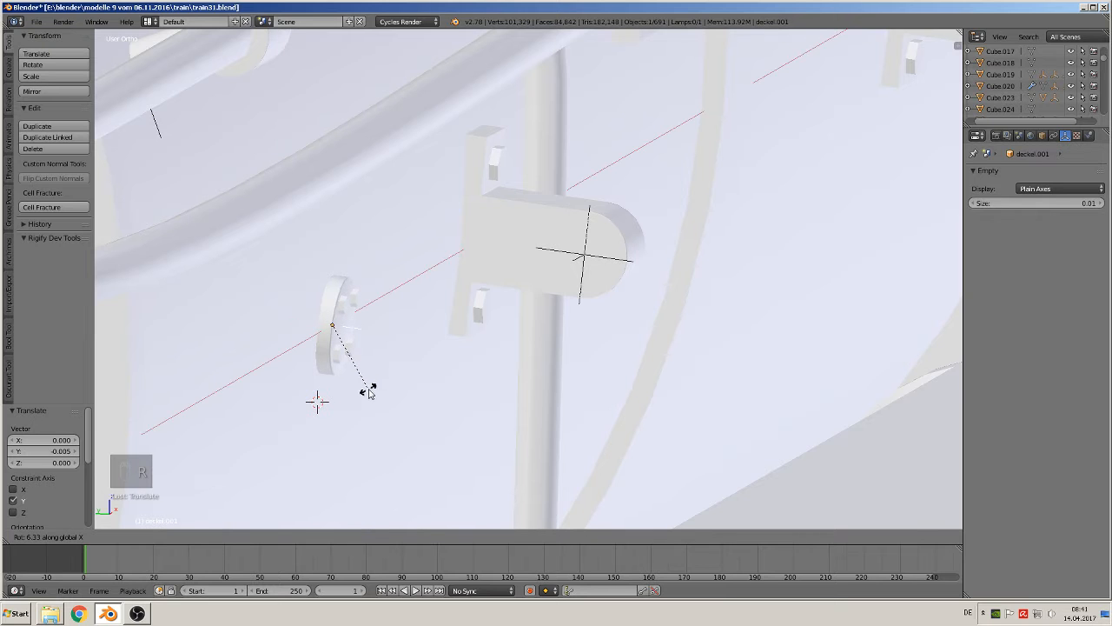
click(367, 388)
middle_drag(370, 389, 278, 356)
scroll(347, 376, down, 1)
key(s)
click(516, 442)
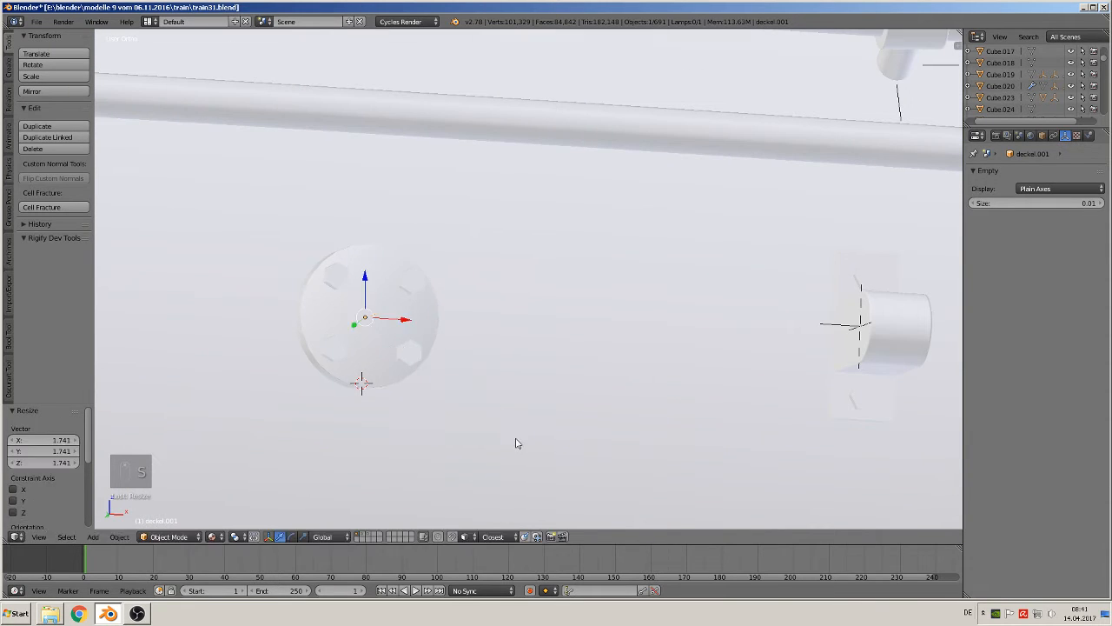
middle_drag(519, 443, 571, 456)
key(a)
scroll(546, 425, down, 2)
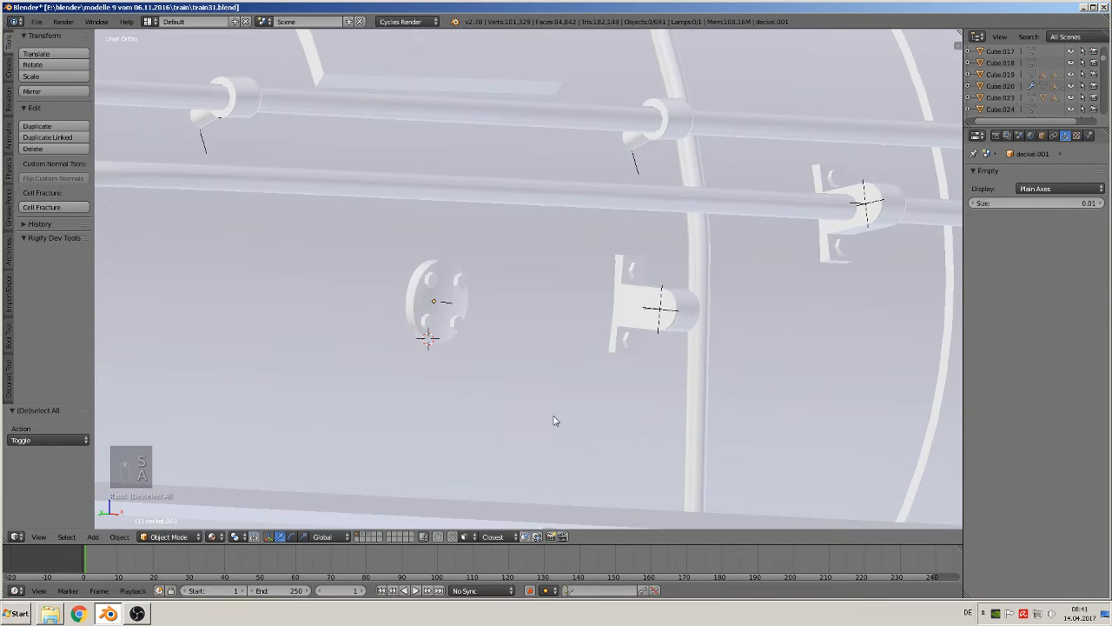
- Add a Bezier curve at the center of the new deckel instance
middle_drag(554, 420, 508, 411)
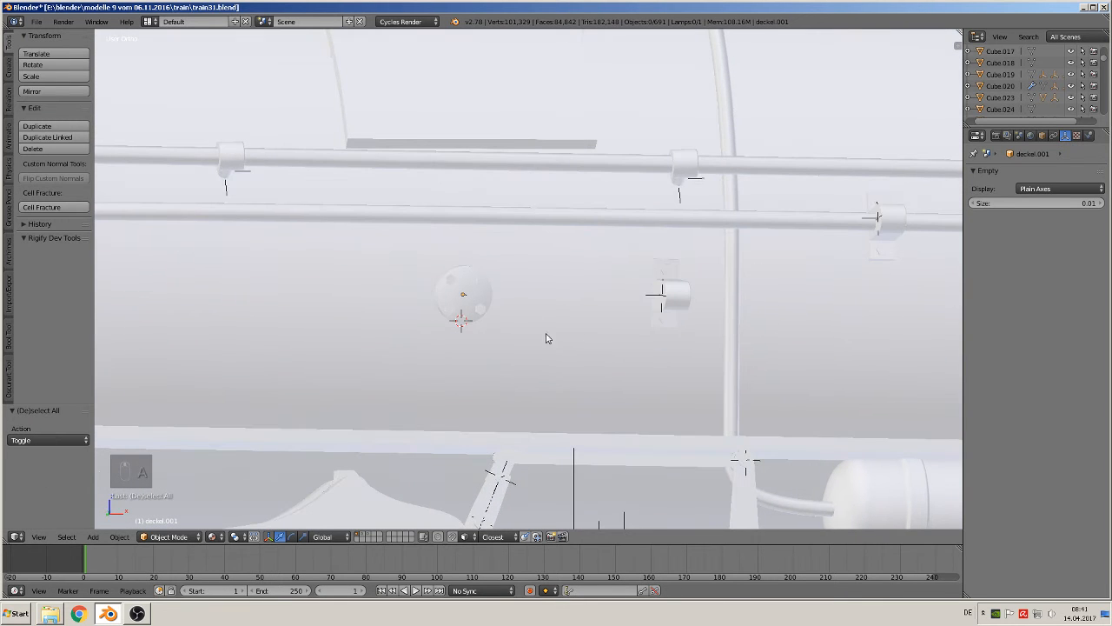
key(KP_1)
scroll(504, 345, down, 3)
scroll(534, 390, down, 4)
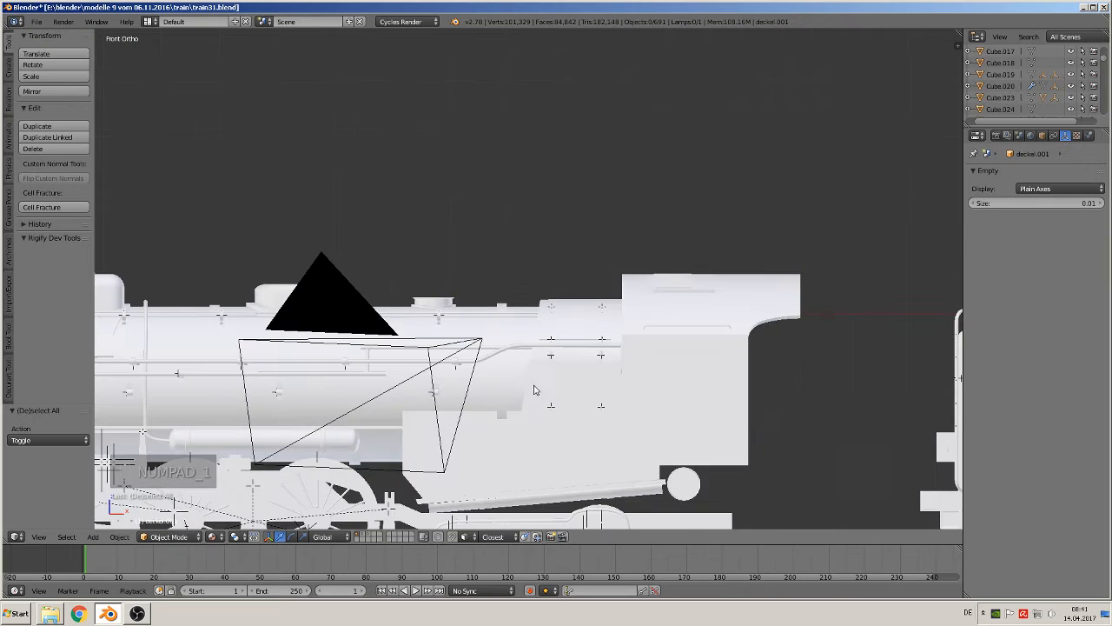
shift+middle_drag(368, 401, 647, 350)
scroll(539, 357, up, 3)
shift+middle_drag(480, 362, 702, 328)
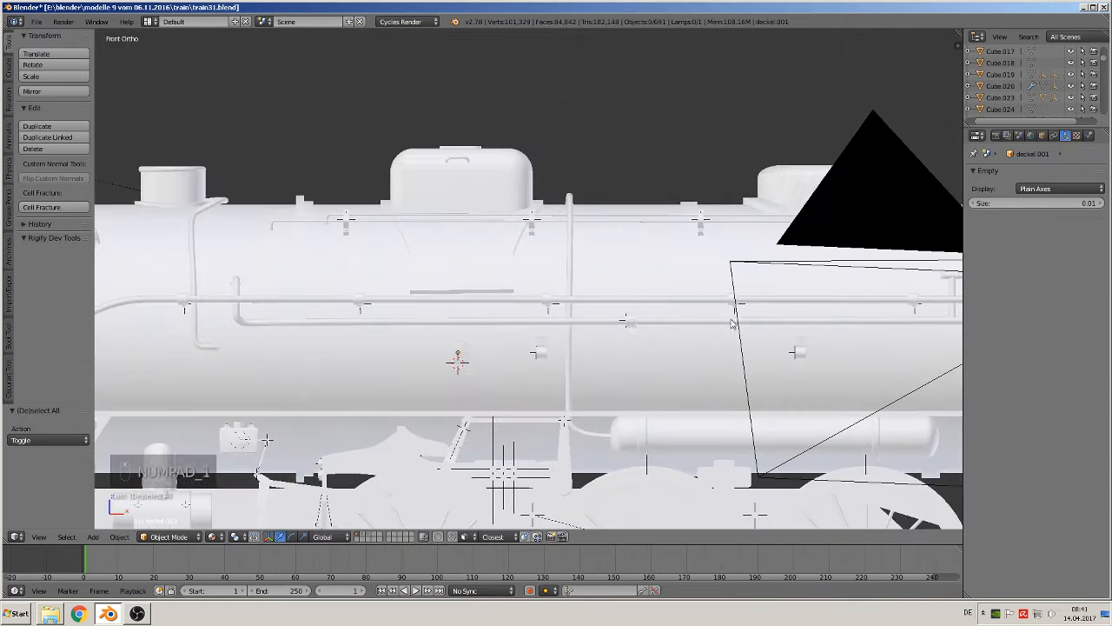
scroll(505, 366, up, 2)
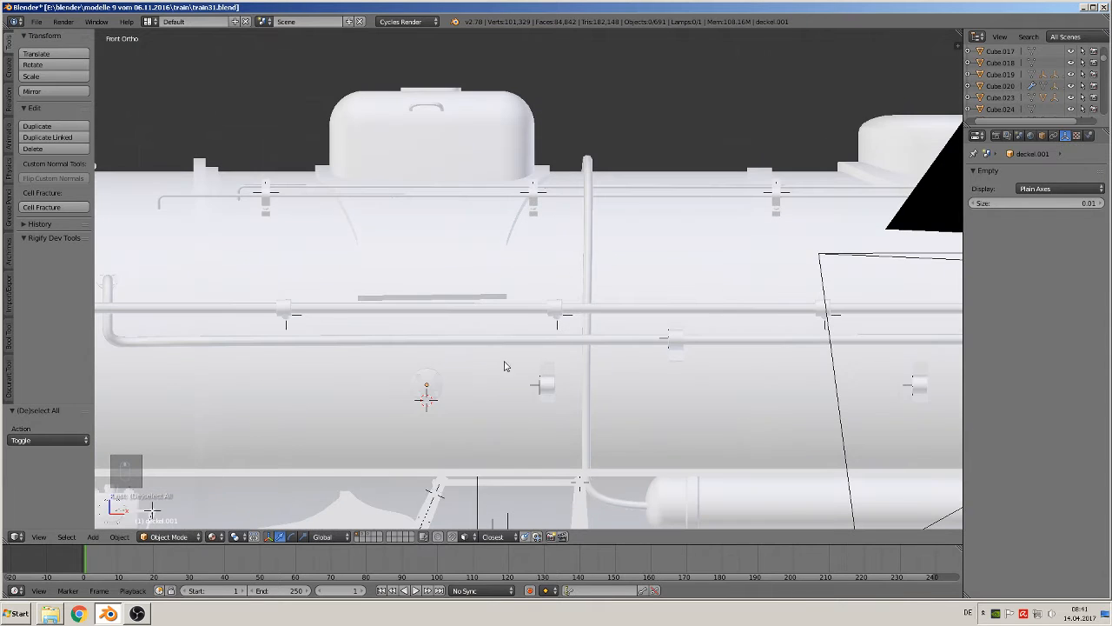
click(426, 384)
click(93, 536)
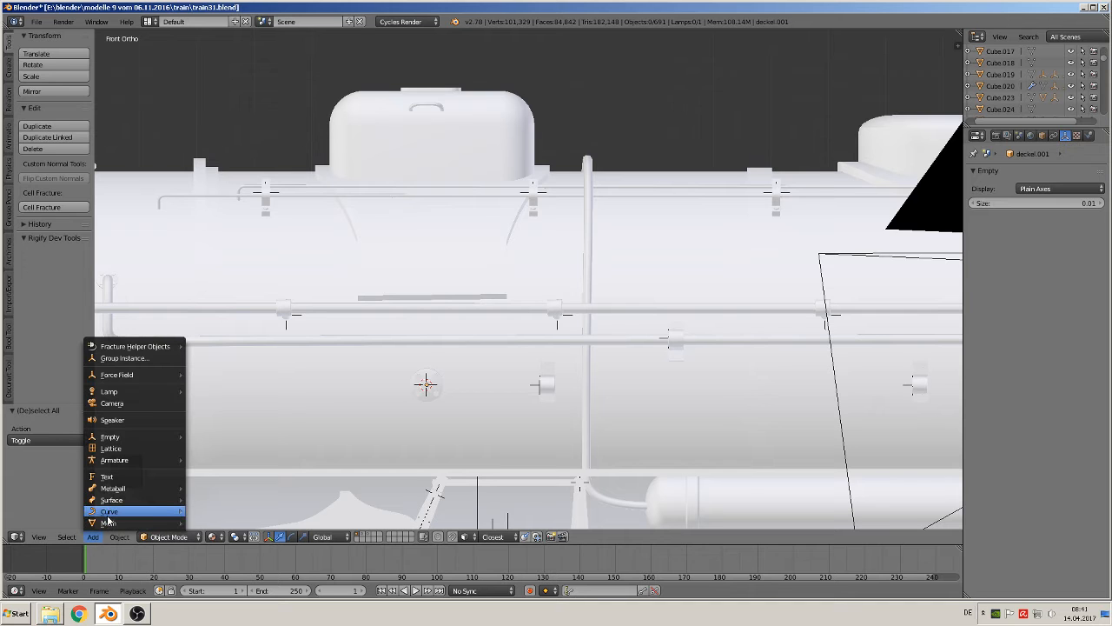
mouse_move(109, 515)
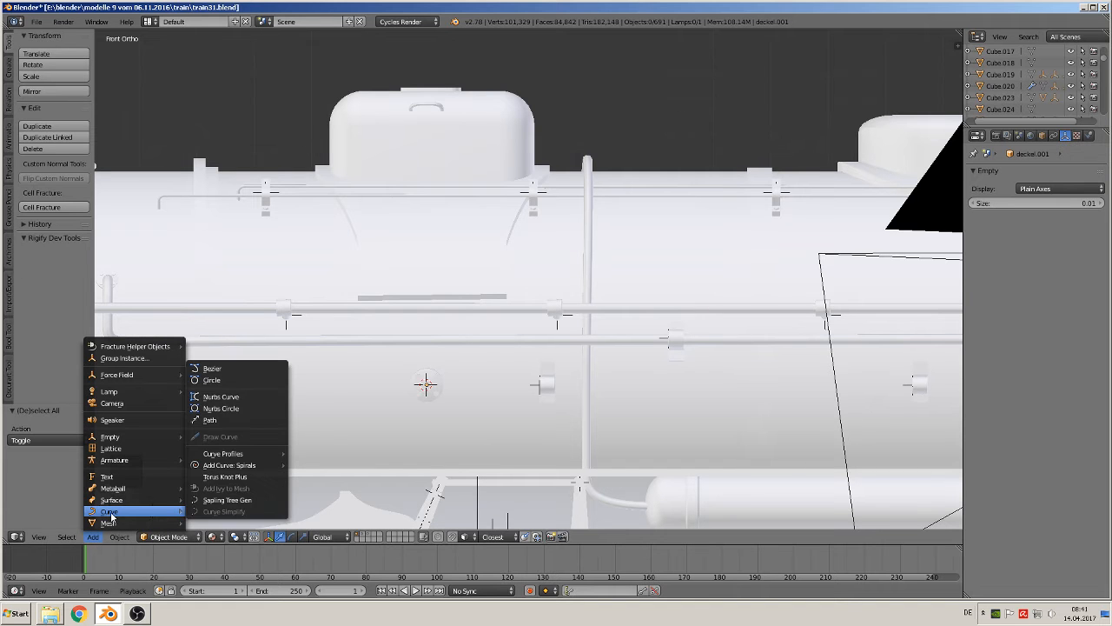
click(212, 369)
- Move the Bezier curve -0.247 along Y so it lies outside the boiler
middle_drag(229, 373, 344, 434)
key(g)
key(y)
click(367, 398)
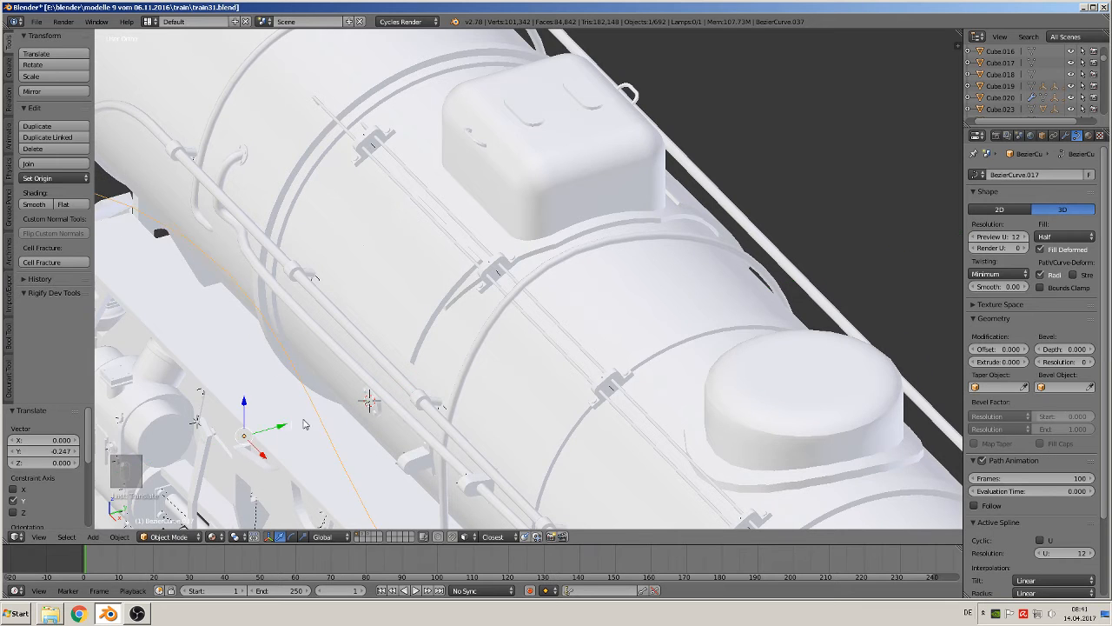
- Rotate the Bezier curve 90° about X and scale it by 0.056
key(KP_1)
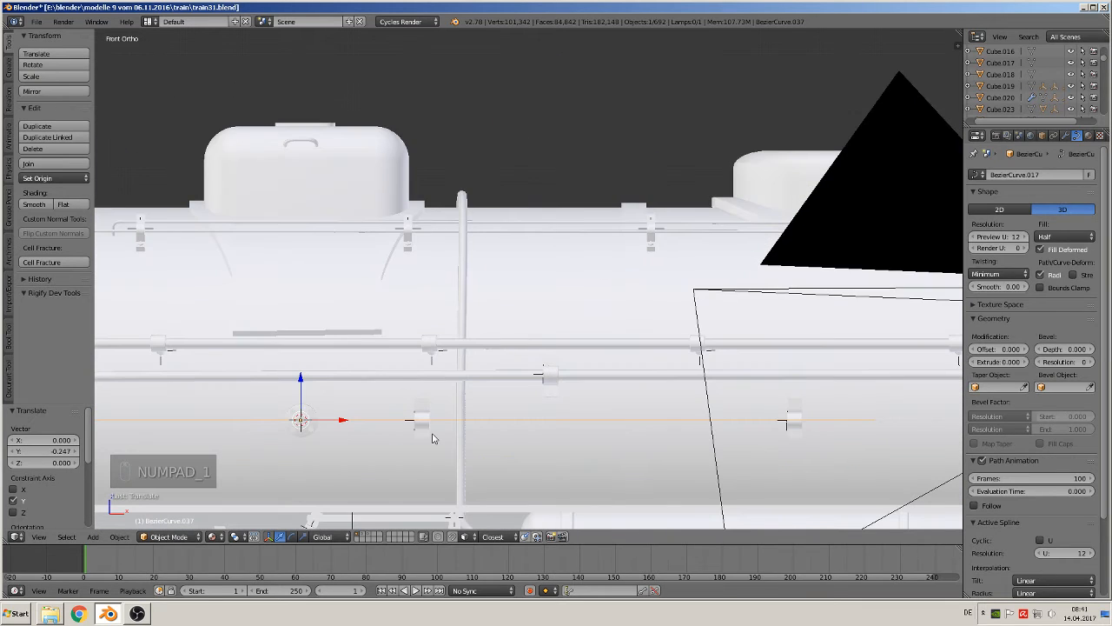
text(rx)
text(90)
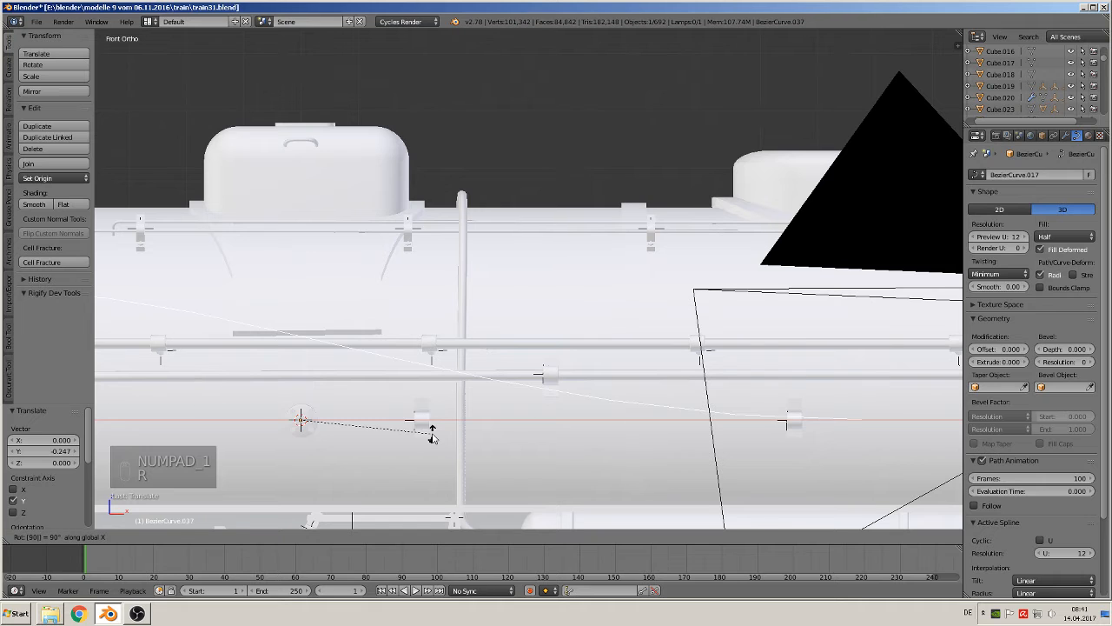
key(Return)
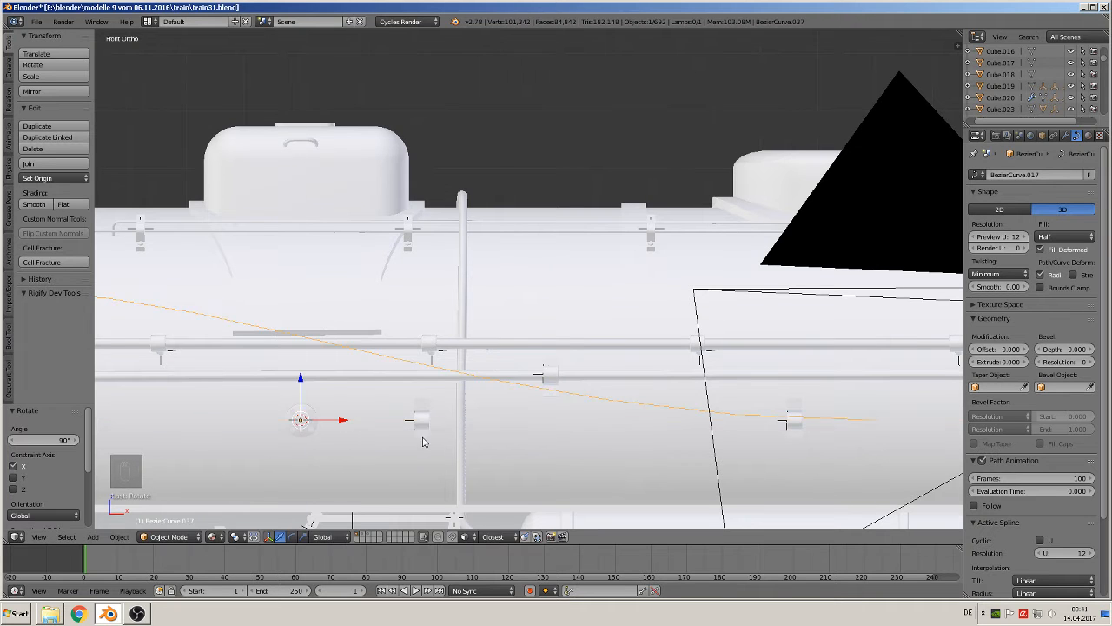
key(s)
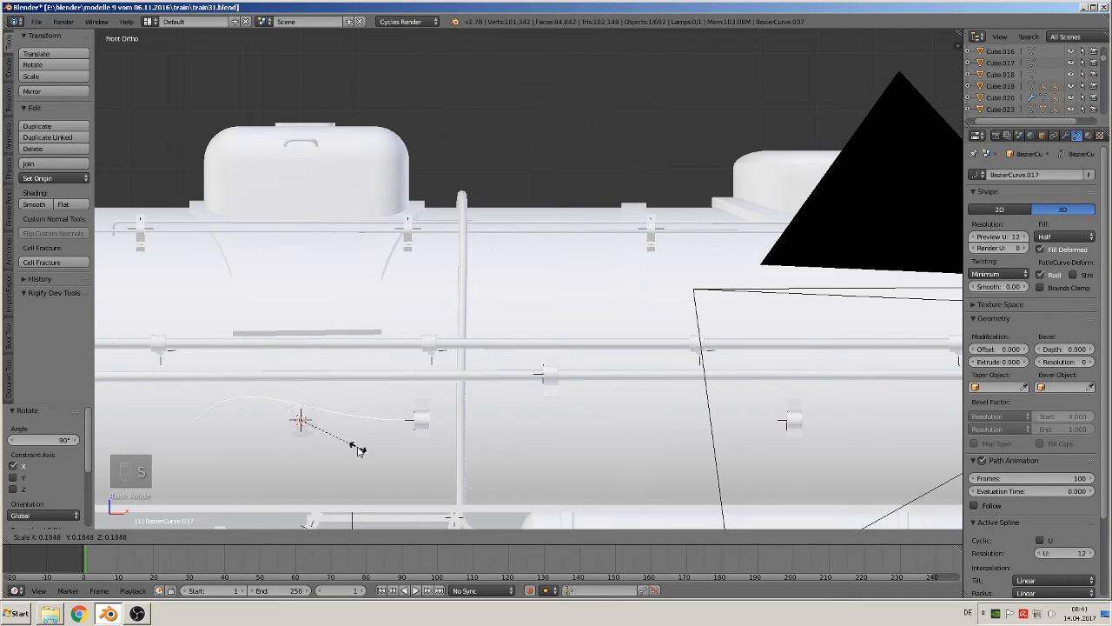
click(304, 439)
- Move the Bezier curve 0.059 along X beside the deckel and rotate it 90° about Z
scroll(356, 427, up, 2)
shift+middle_drag(356, 428, 644, 318)
scroll(611, 337, up, 3)
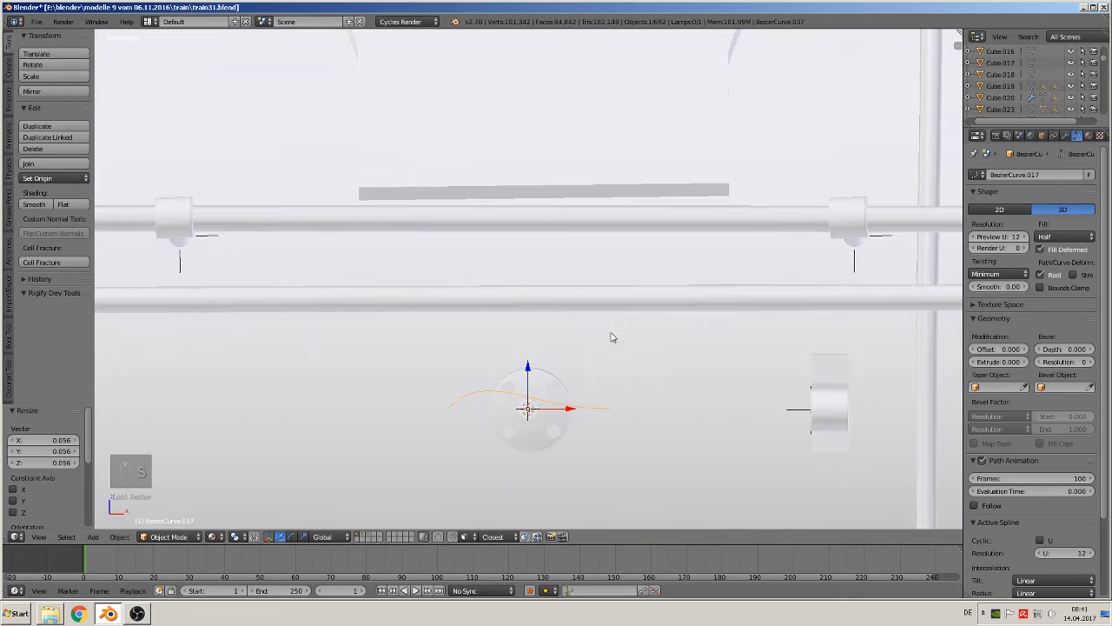
key(g)
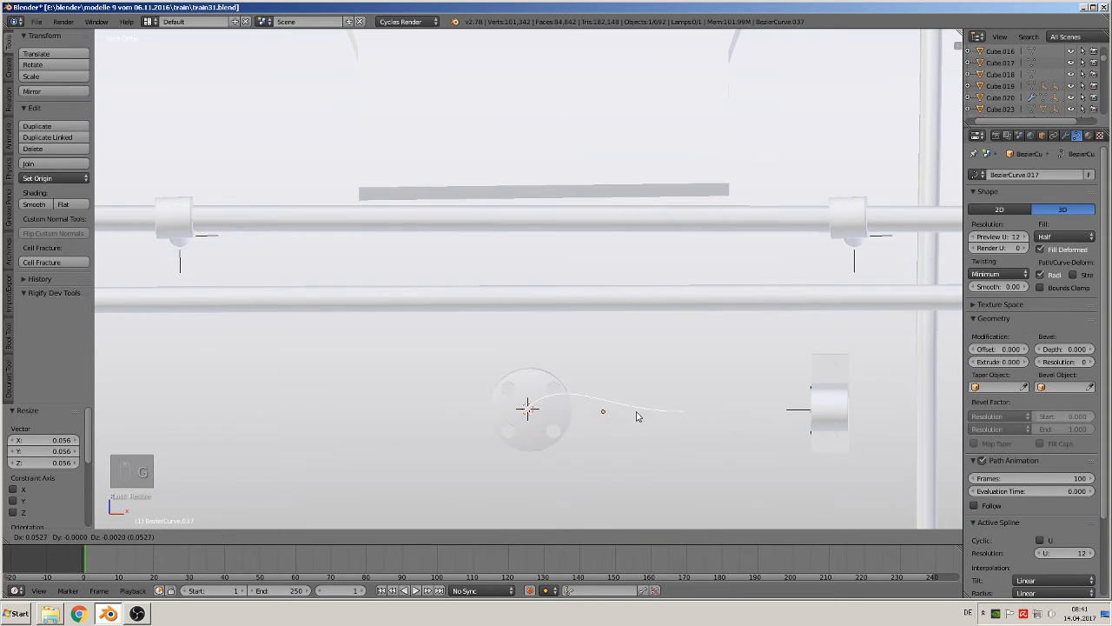
click(643, 412)
middle_drag(643, 412, 682, 470)
scroll(677, 469, down, 1)
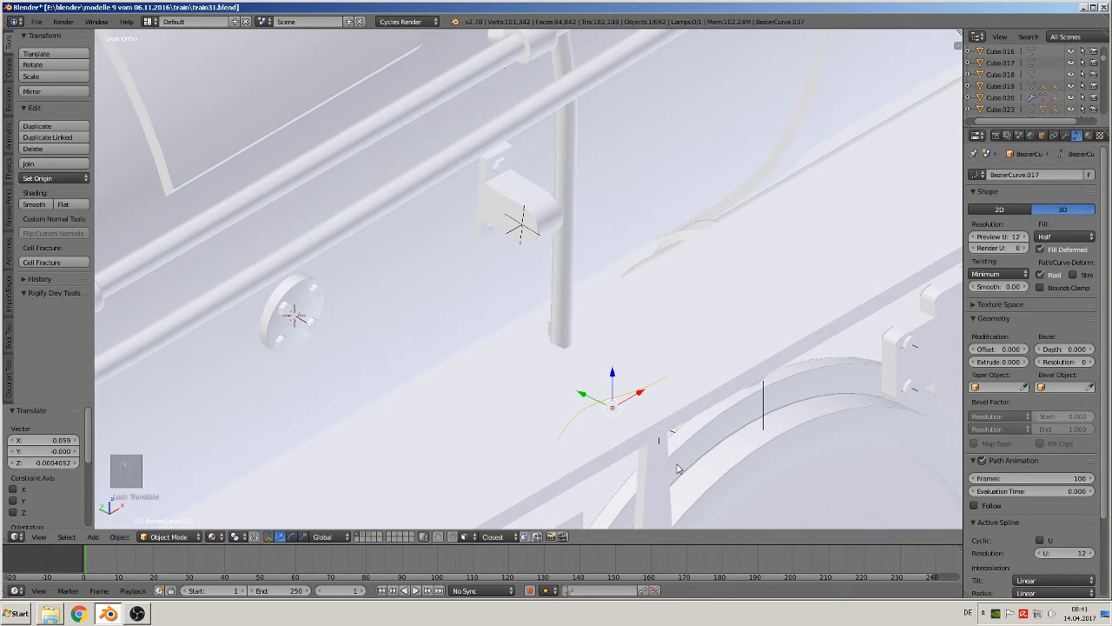
text(rz)
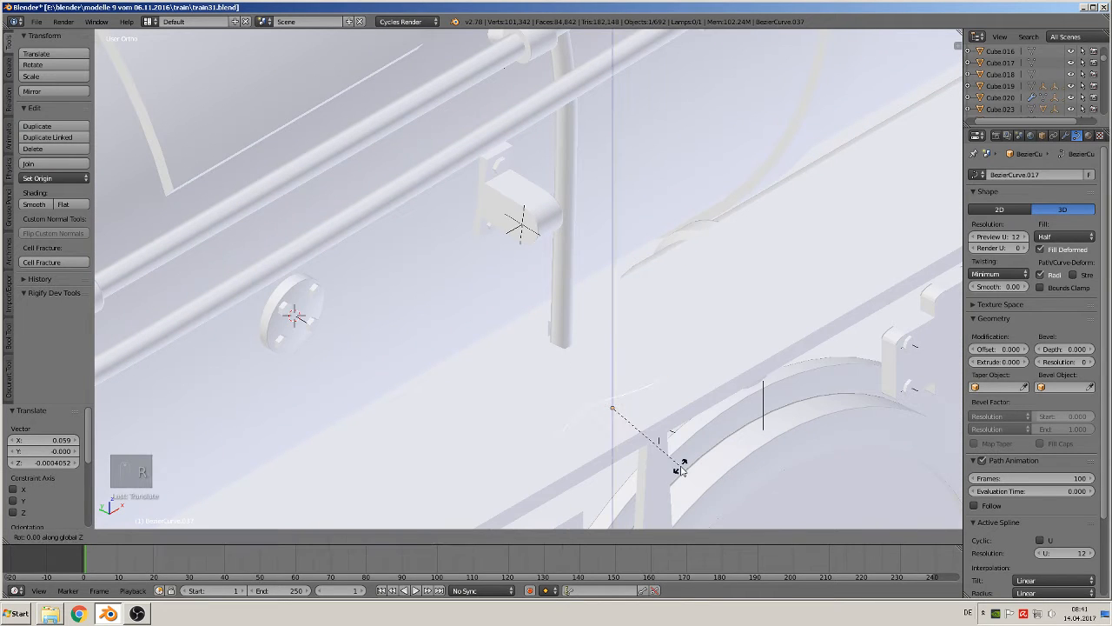
text(90)
key(Return)
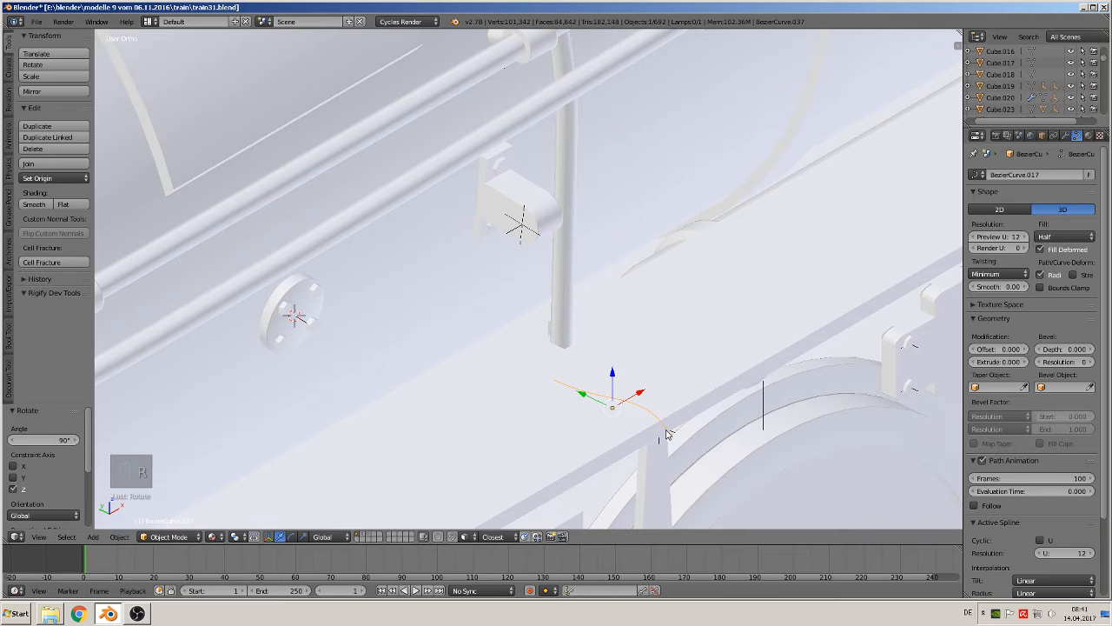
- Move the Bezier curve 0.208 along Y, then along X until it lines up with the center of the deckel
key(g)
key(y)
key(Return)
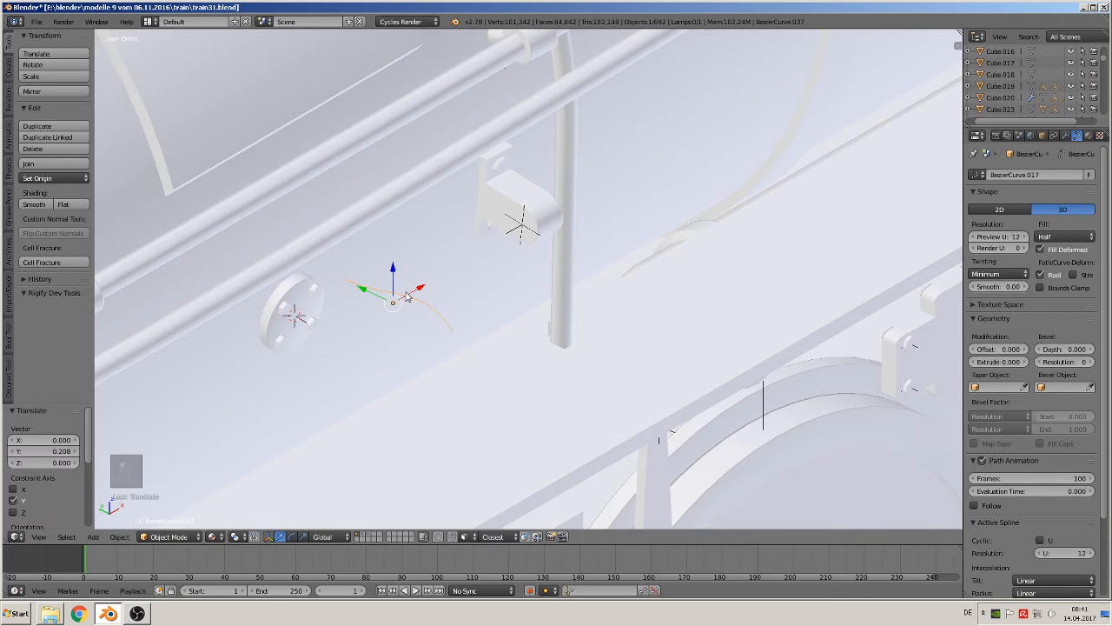
key(g)
key(x)
click(356, 326)
- In the curve's edit mode, move the outer point's inner handle 0.009 along Y and -0.027 along Z to straighten the curve
mouse_move(356, 325)
middle_down()
mouse_move(323, 286)
mouse_move(275, 296)
mouse_move(342, 291)
mouse_move(365, 299)
mouse_move(380, 347)
mouse_move(350, 334)
mouse_move(376, 327)
middle_up()
key(Tab)
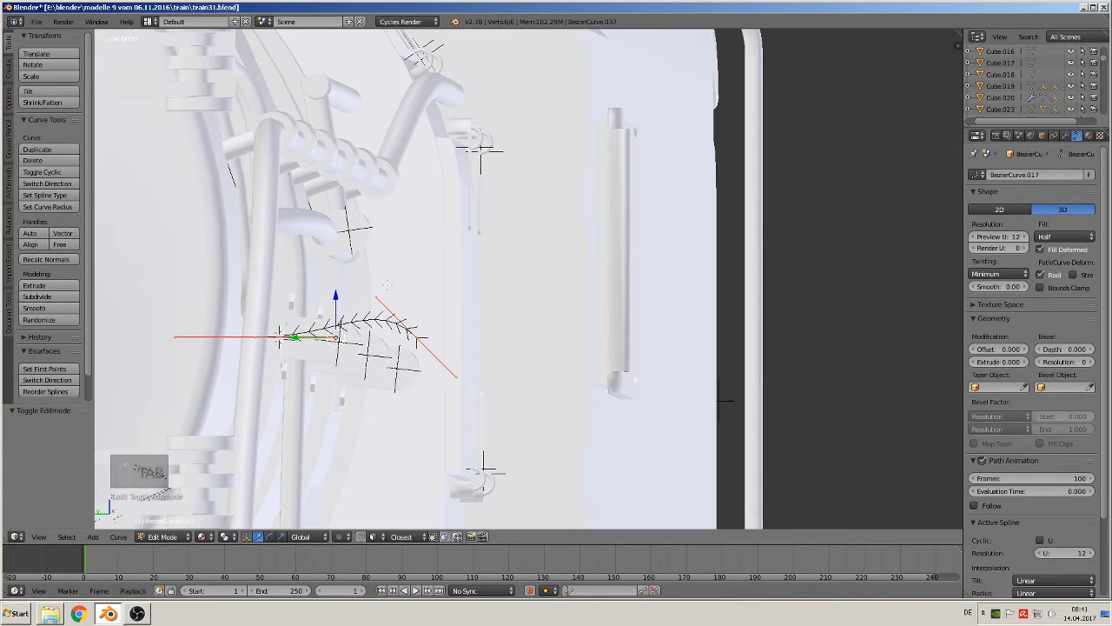
right_click(377, 300)
key(g)
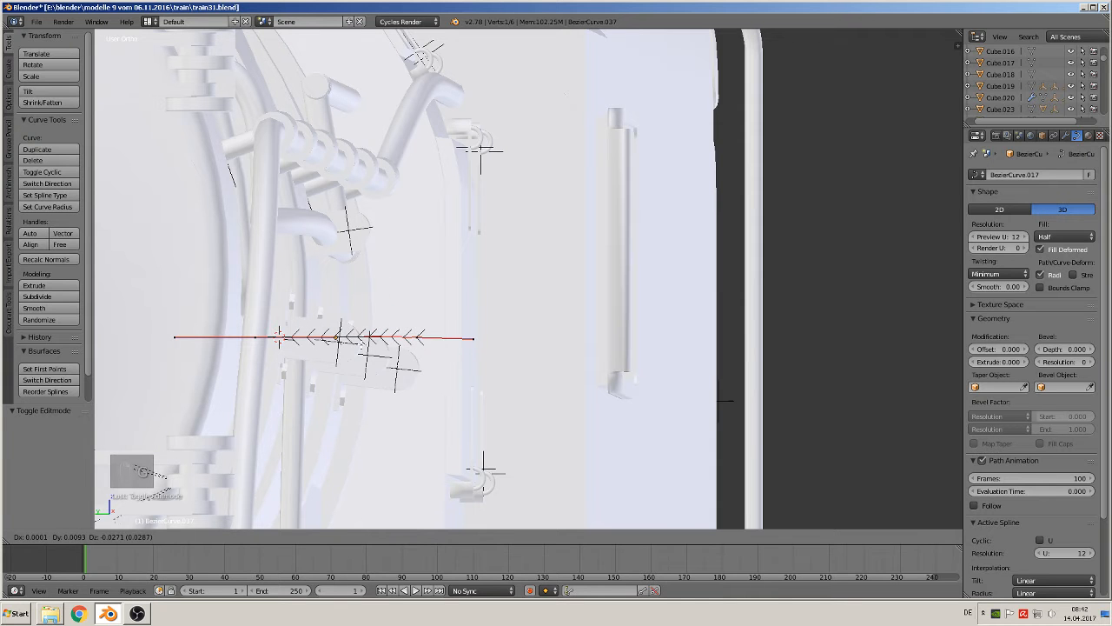
click(363, 340)
- Move the curve's control point at the deckel -0.012 along Y
middle_drag(363, 341, 311, 422)
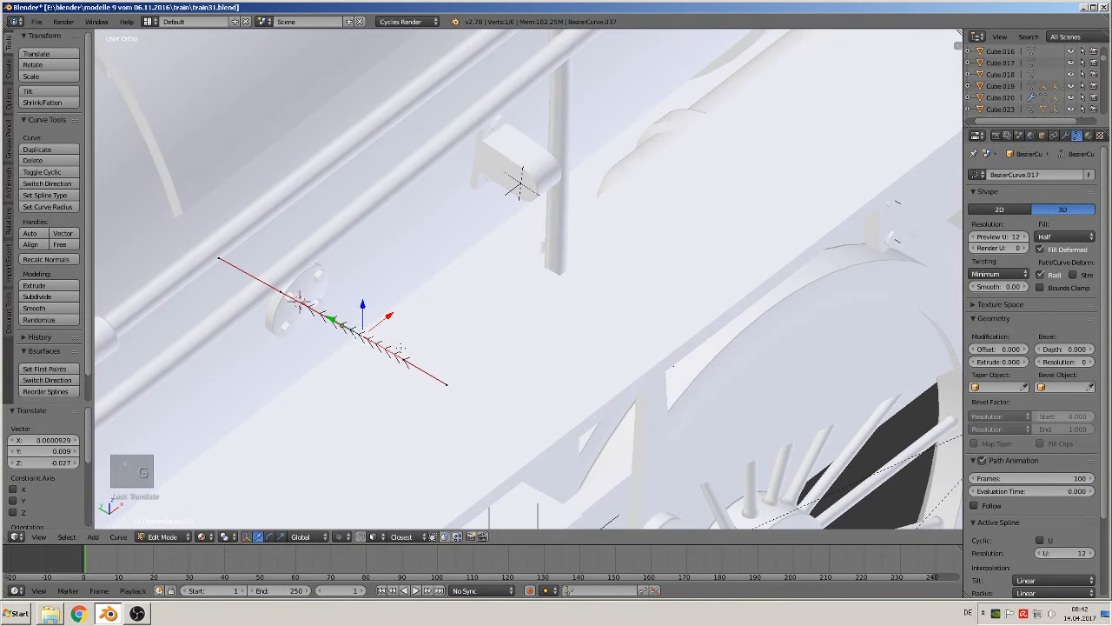
right_click(289, 296)
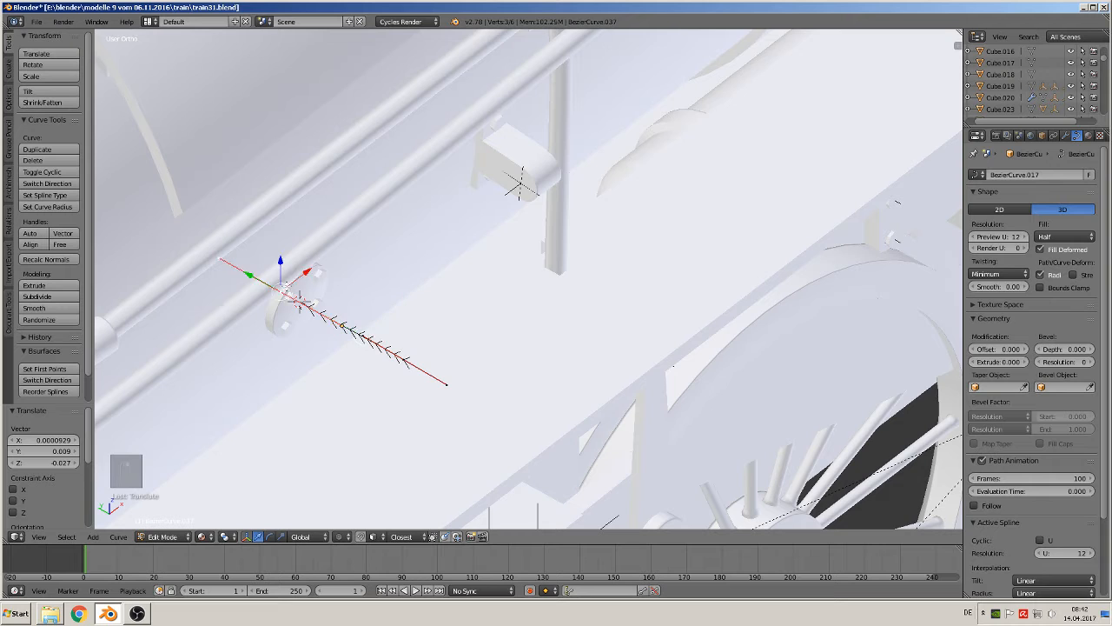
key(g)
key(y)
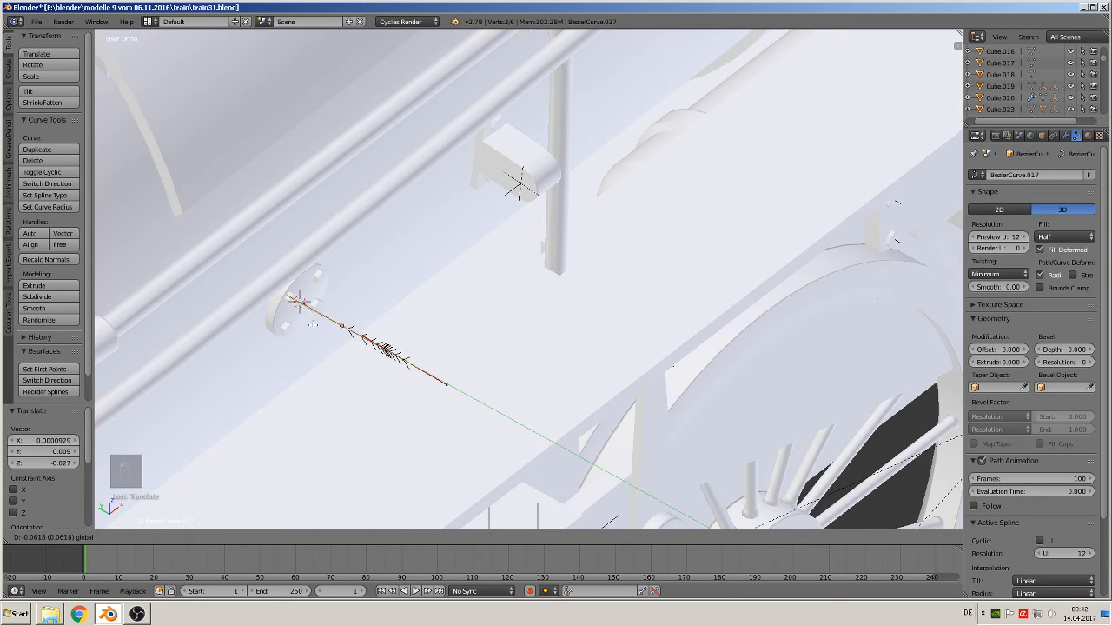
click(313, 324)
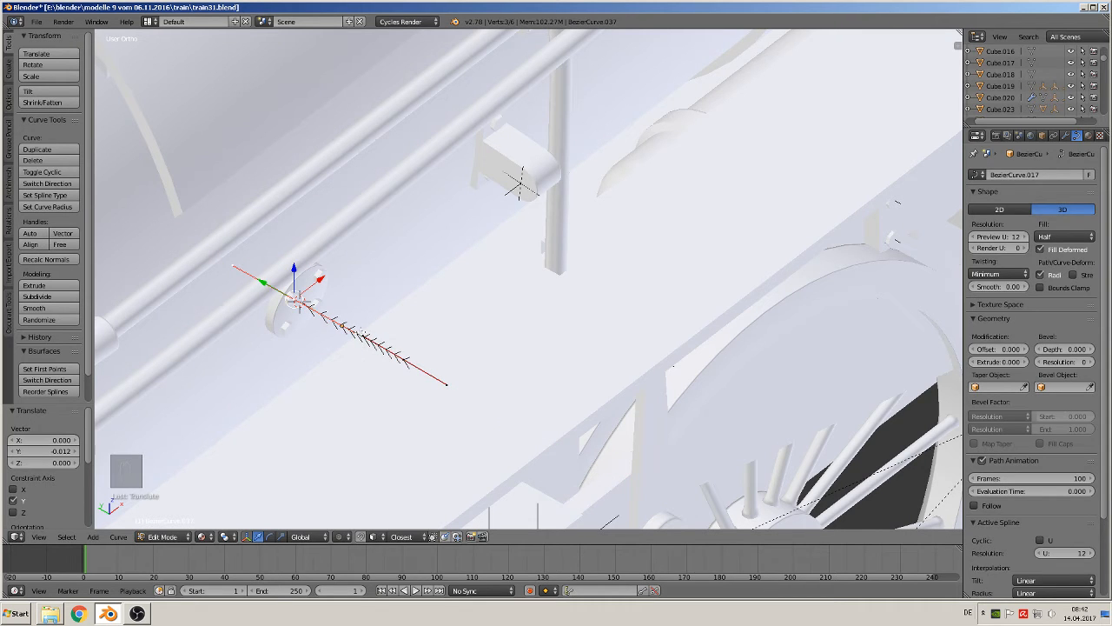
- Fine-adjust the outer point's inner handle by -0.004 along X, 0.006 along Y and 0.001 along Z
right_click(360, 331)
middle_drag(361, 333, 385, 352)
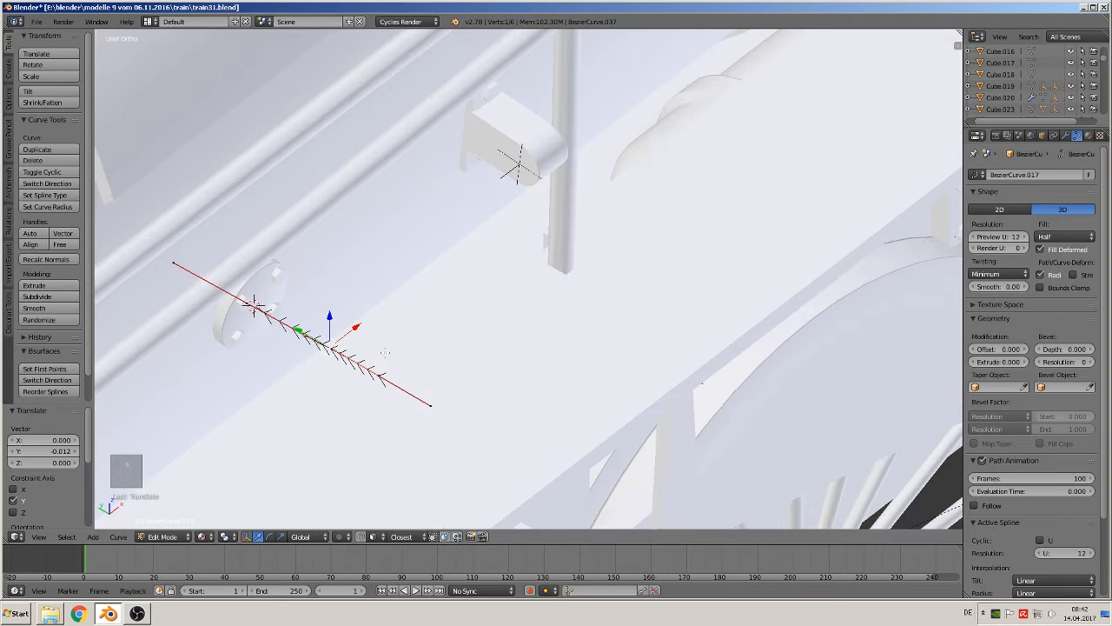
key(g)
click(362, 346)
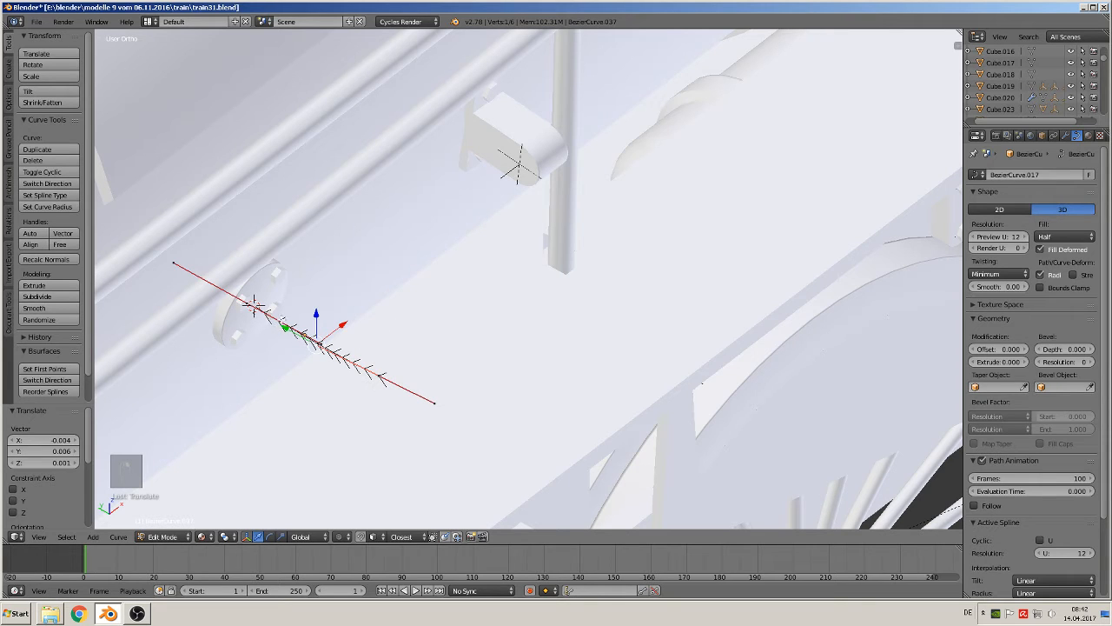
right_click(326, 345)
key(r)
right_click(339, 347)
- Extrude a new point from the curve's outer end and place it level with the neighbouring bracket in front view
right_click(354, 361)
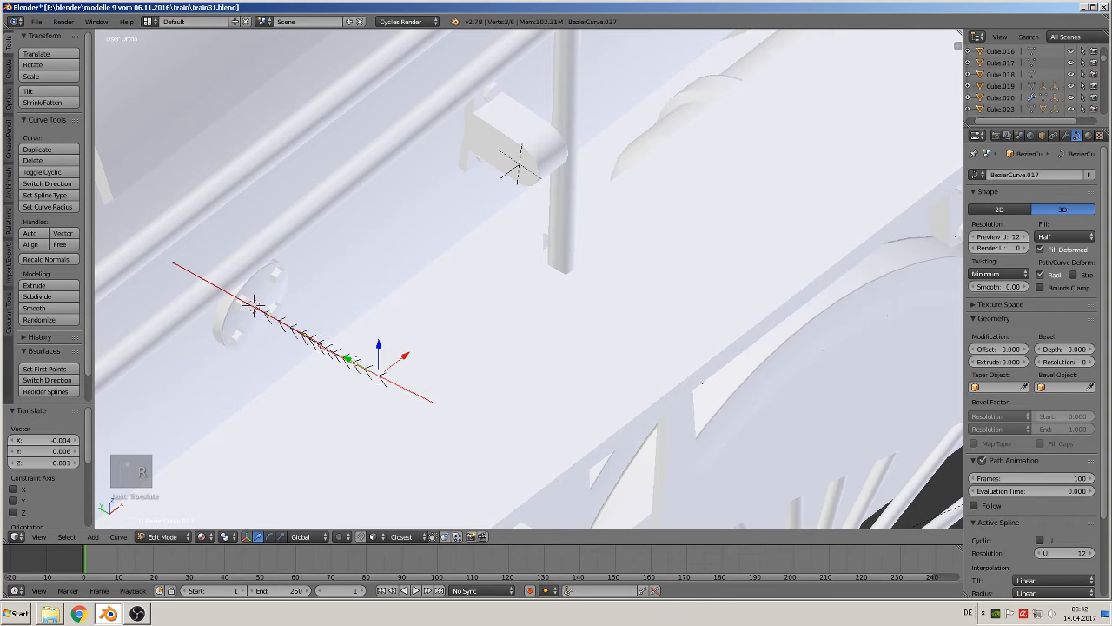
key(e)
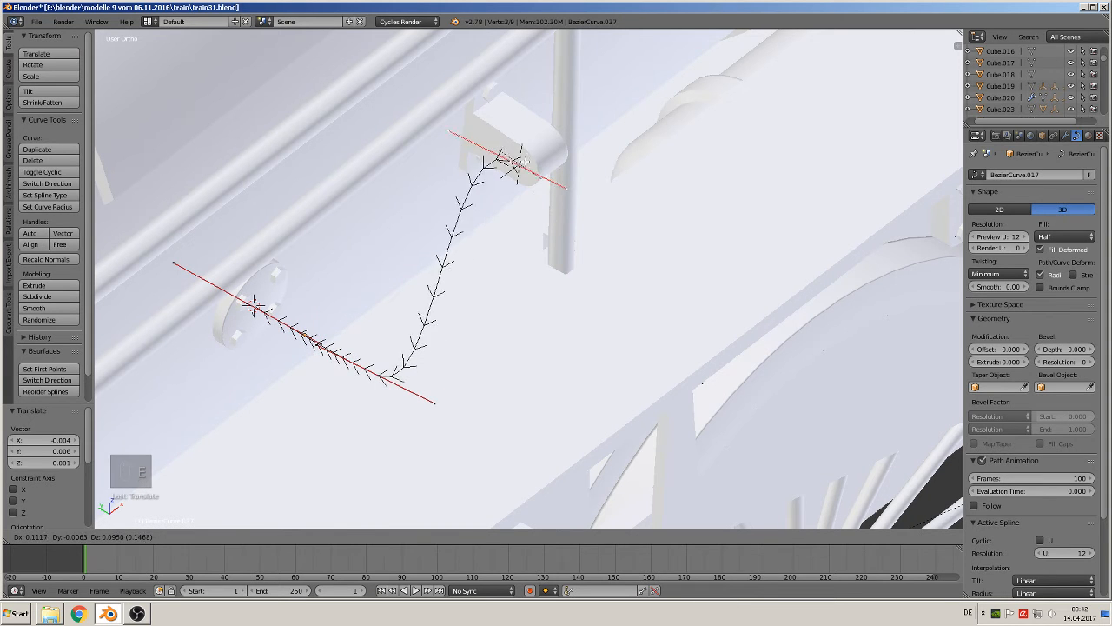
click(536, 179)
middle_drag(534, 182, 465, 207)
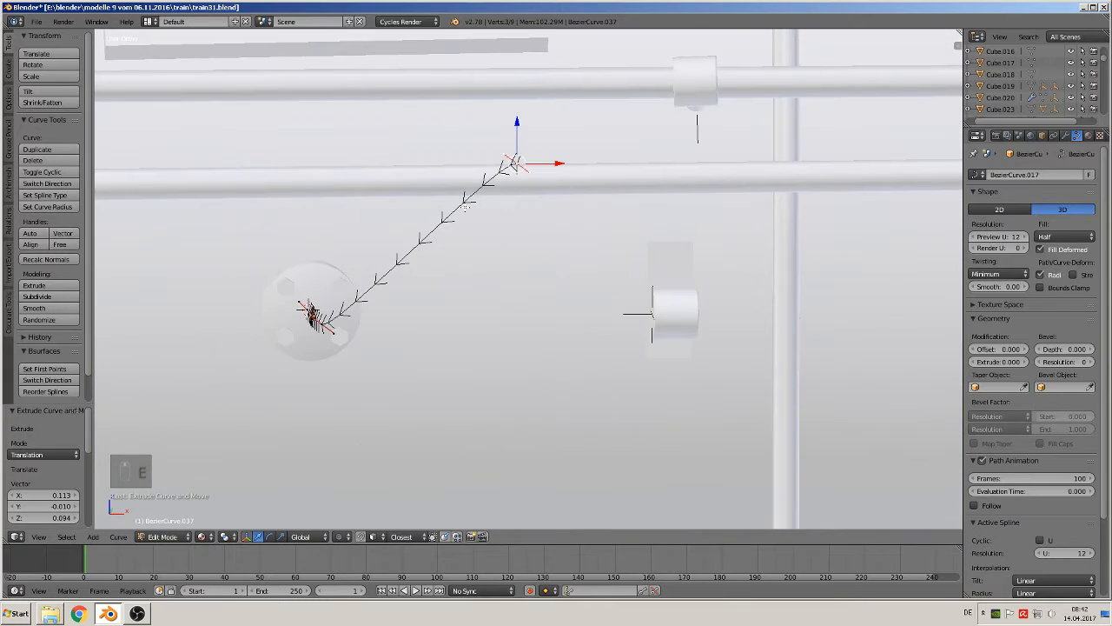
key(KP_1)
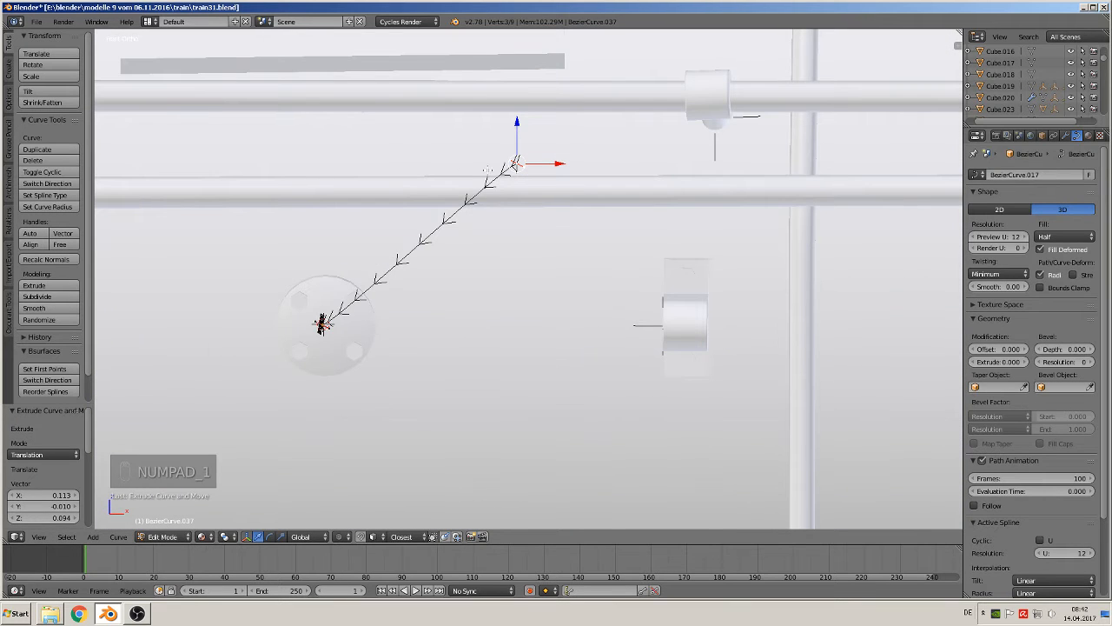
key(g)
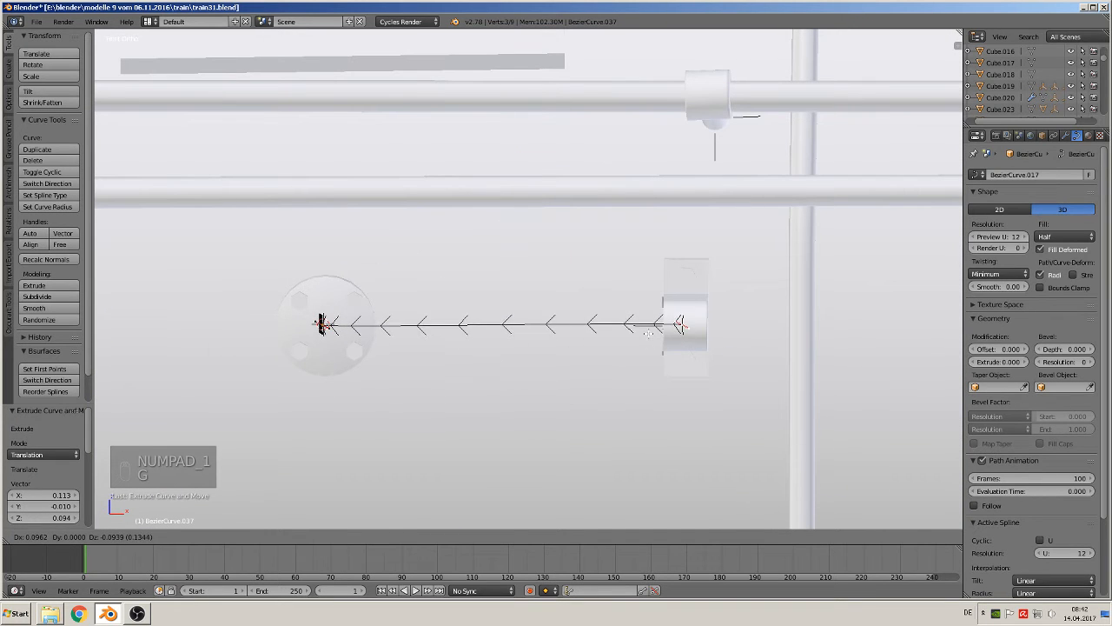
click(650, 333)
- Rotate the extruded end point by -84.985° in top view and move it 0.068 along Y onto the bracket
middle_drag(650, 334, 684, 404)
key(KP_7)
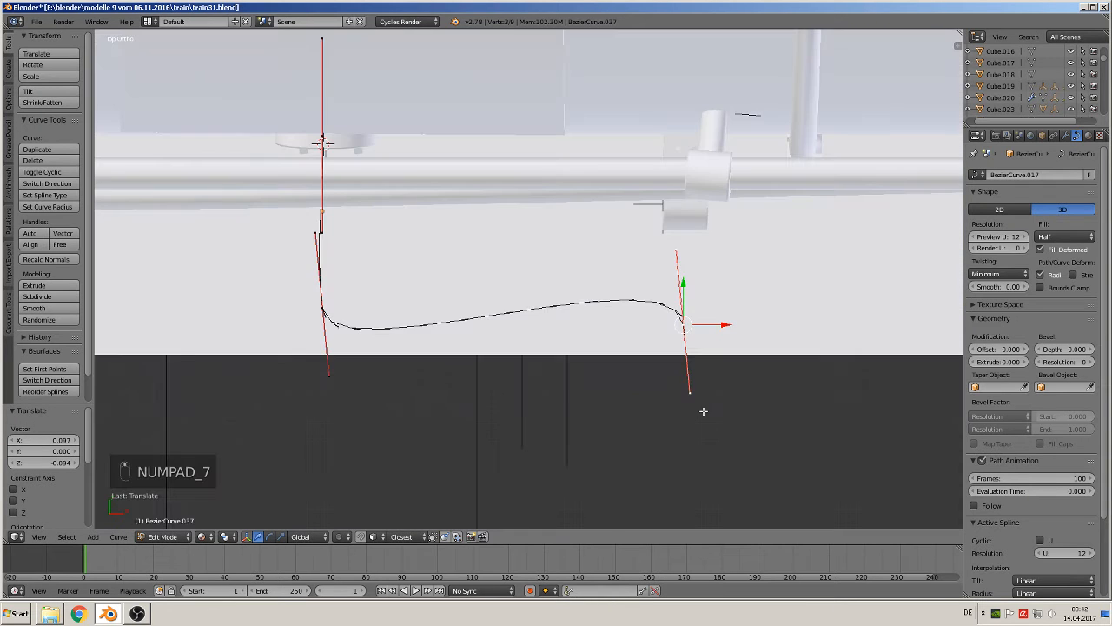
right_click(692, 393)
key(r)
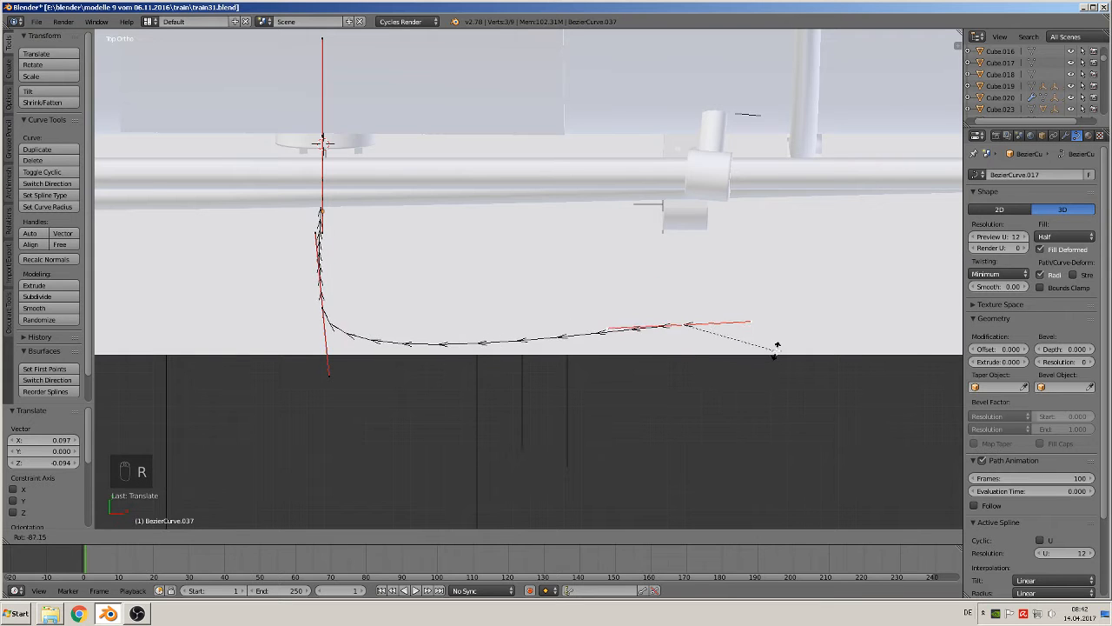
click(772, 351)
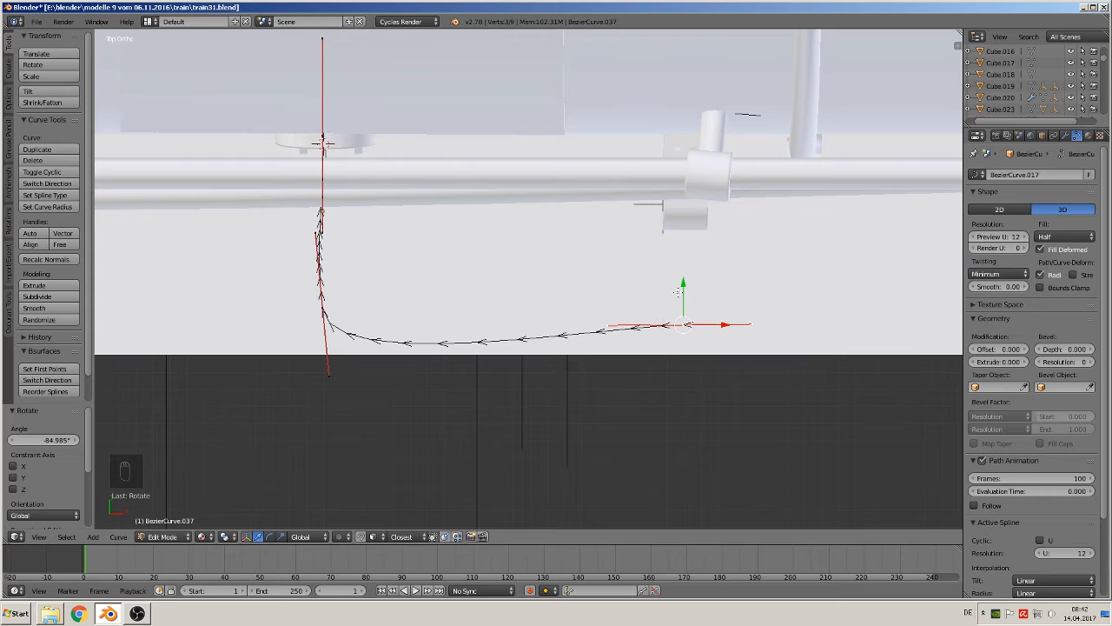
drag(677, 292, 715, 174)
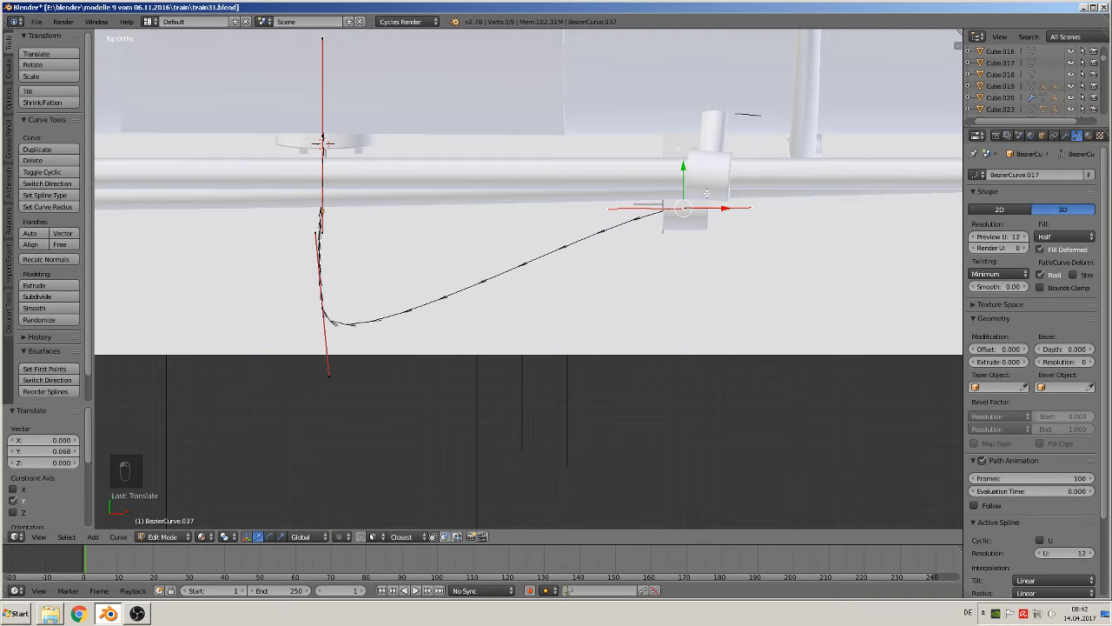
- Leave the curve's edit mode and rotate the pipe fixture above the bracket by -5.191° in top view
key(Tab)
right_click(707, 176)
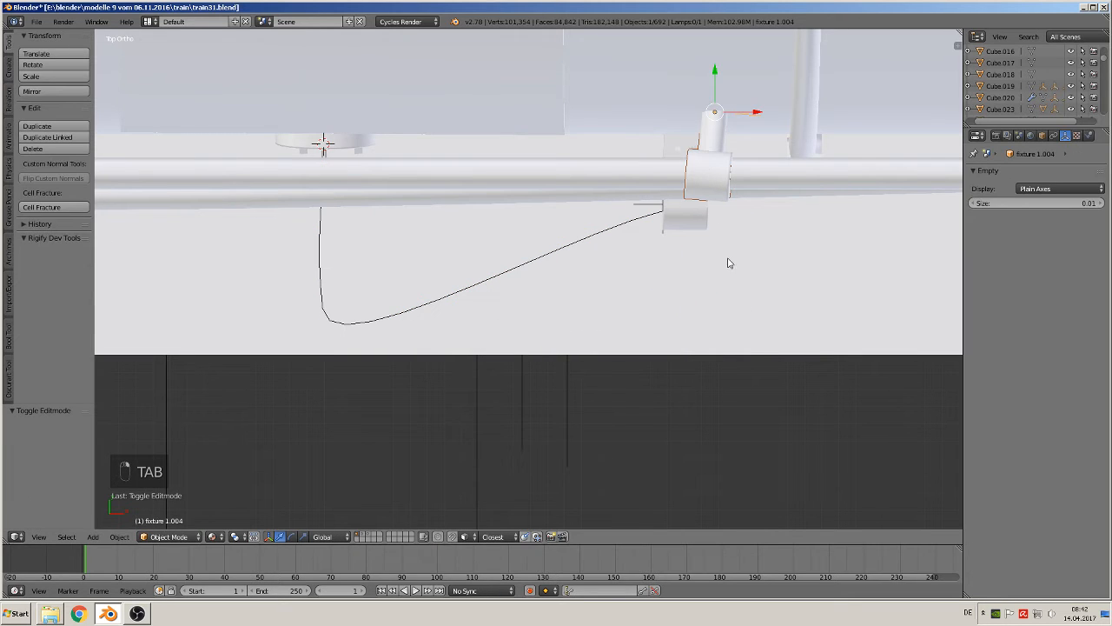
key(r)
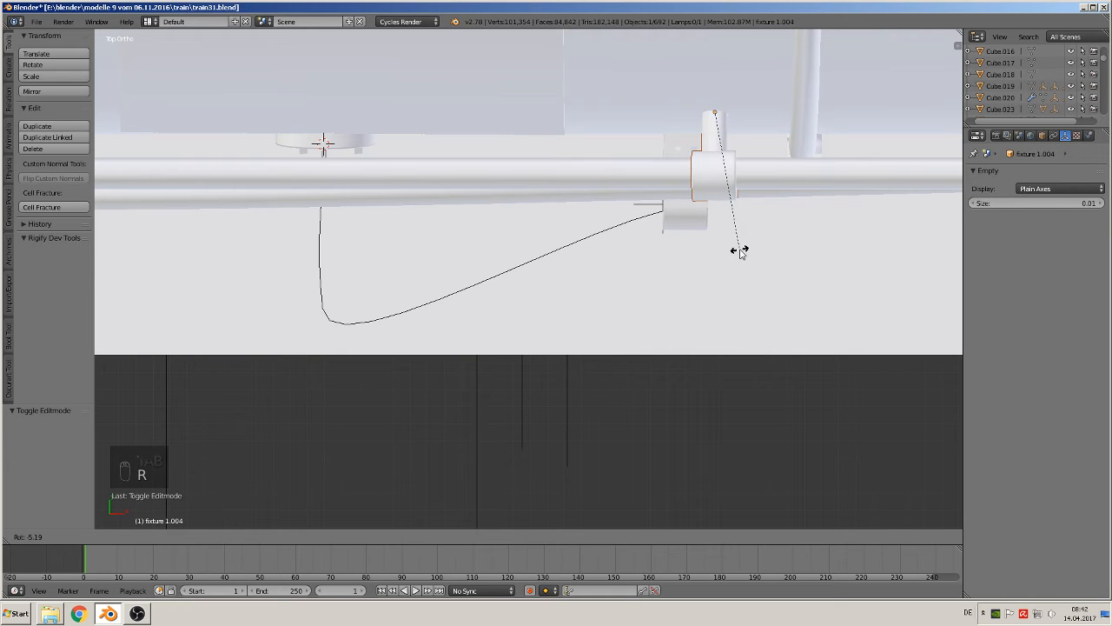
click(738, 251)
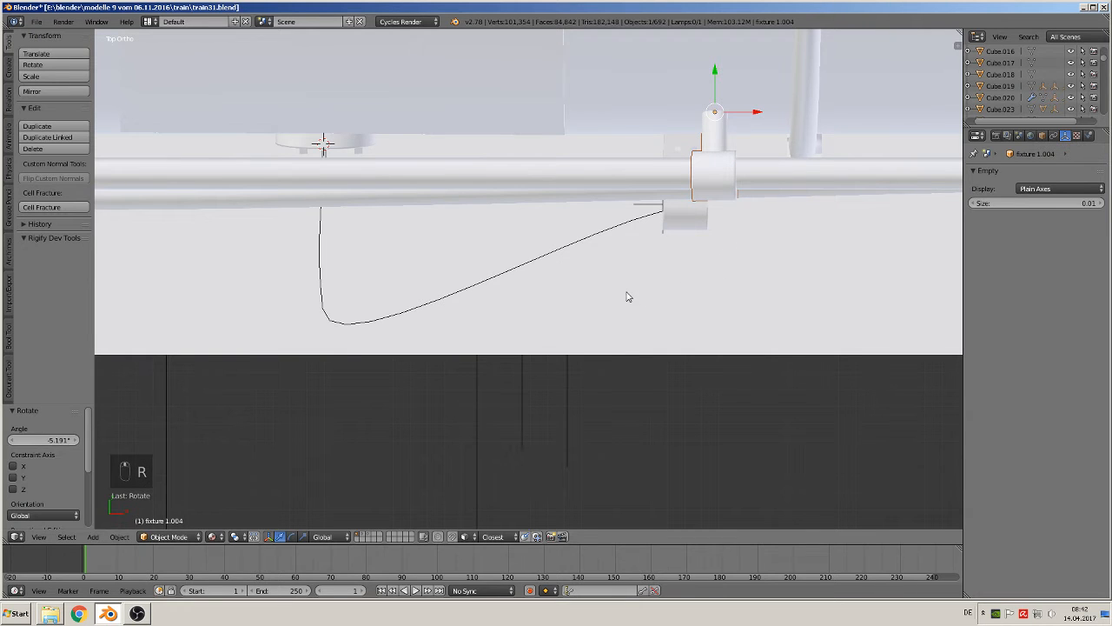
middle_drag(629, 297, 620, 286)
right_click(422, 298)
right_click(405, 315)
key(Tab)
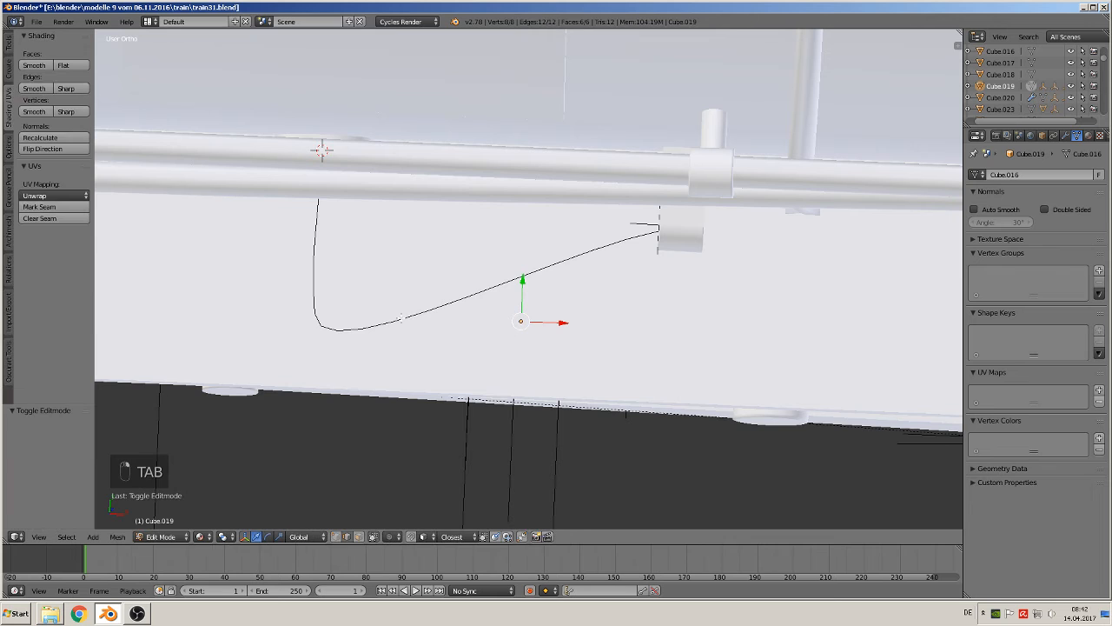
key(Tab)
- Edit the Bezier curve again and move its middle bend point 0.071 along Y towards the deckel
right_click(391, 325)
key(Tab)
middle_drag(390, 325, 384, 362)
right_click(312, 320)
key(g)
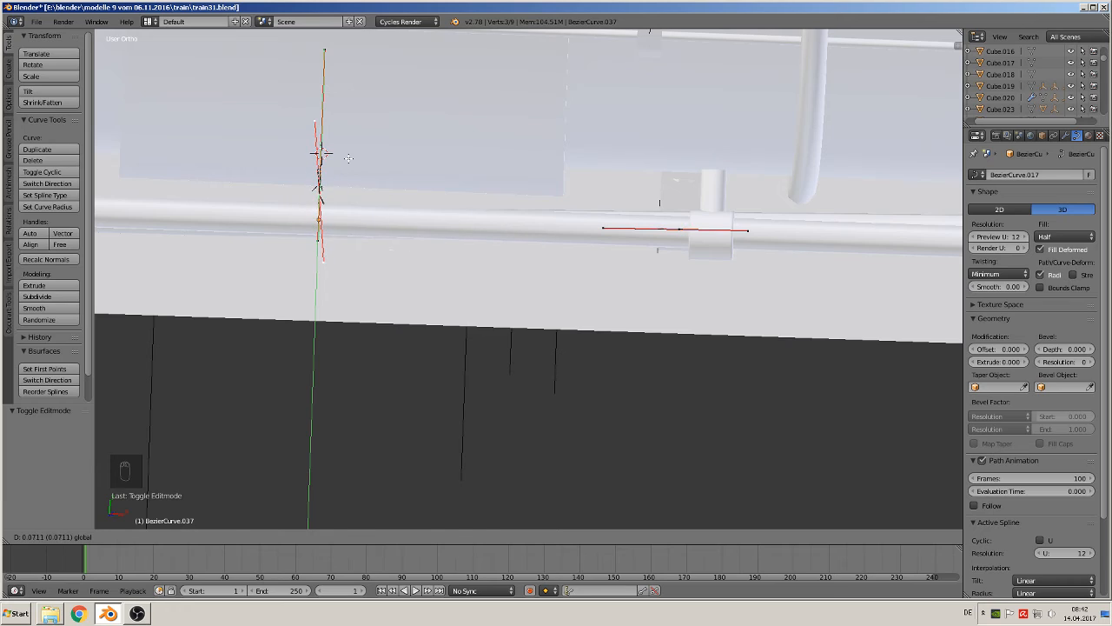
click(343, 174)
- Move the rear handle of the curve's start point at the deckel -0.080 along Y
middle_drag(342, 174, 483, 245)
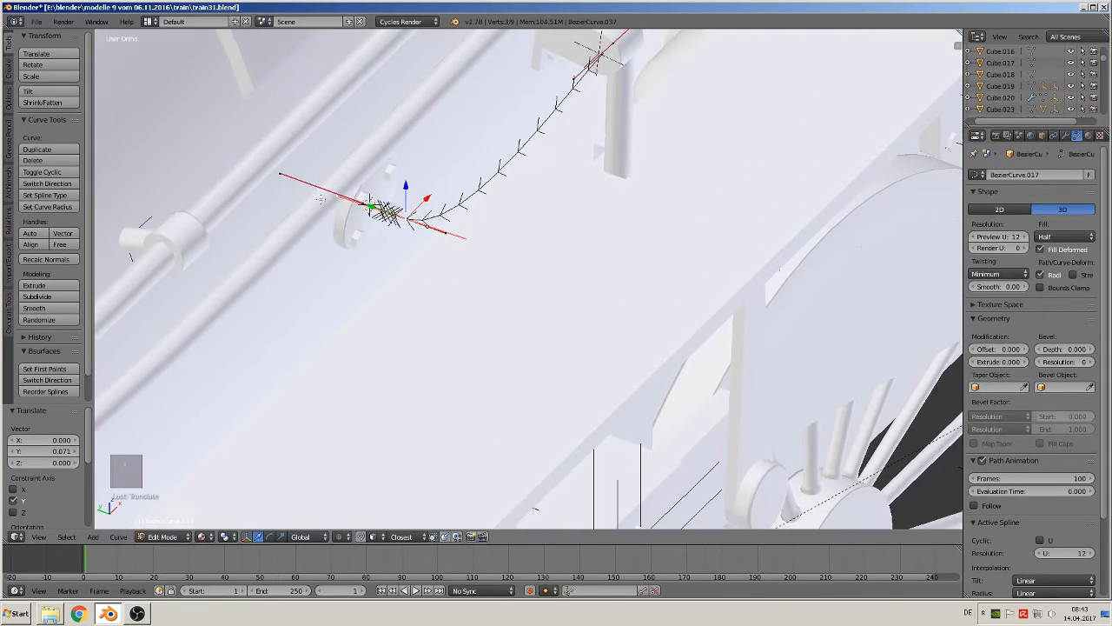
right_click(280, 172)
key(g)
key(y)
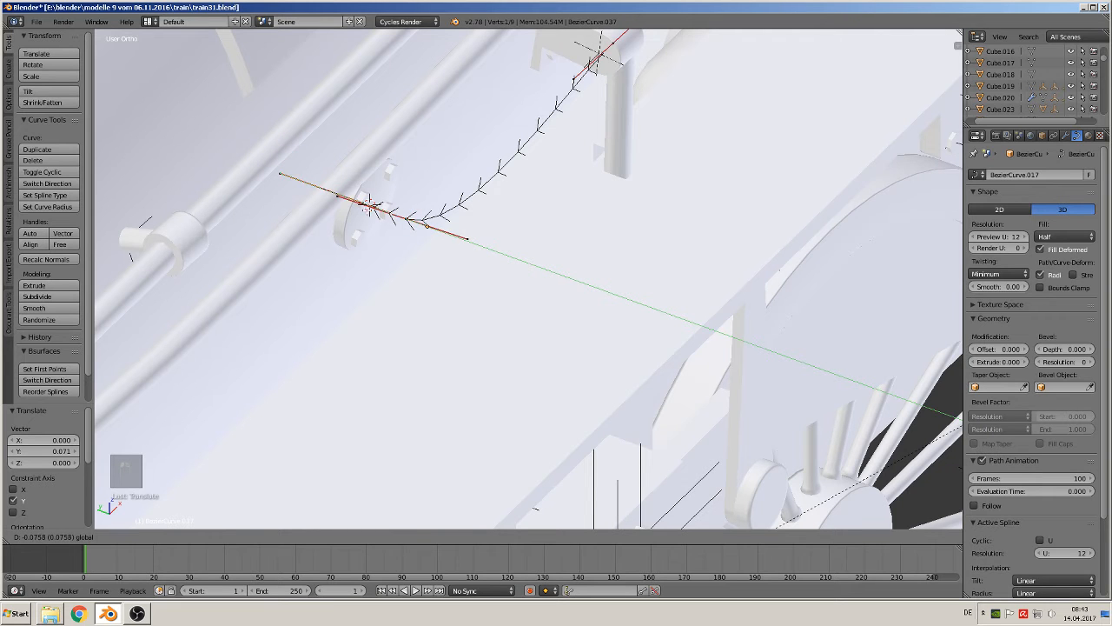
click(374, 212)
scroll(381, 228, up, 2)
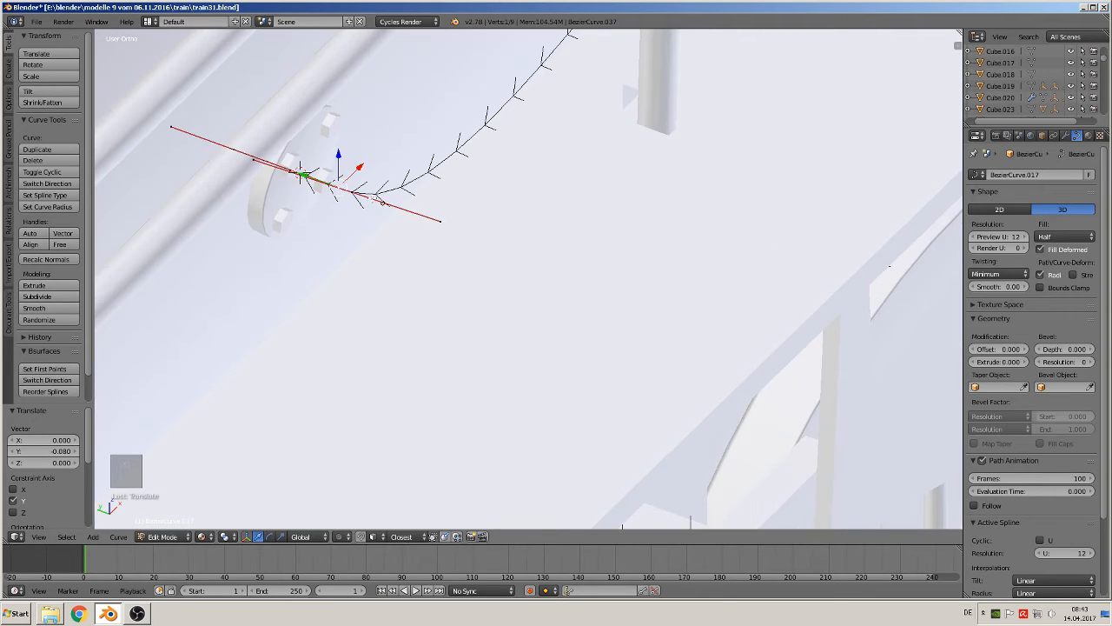
- Move the curve handle between the deckel and the bend by 0.011 in X, -0.029 in Y and -0.008 in Z
key(g)
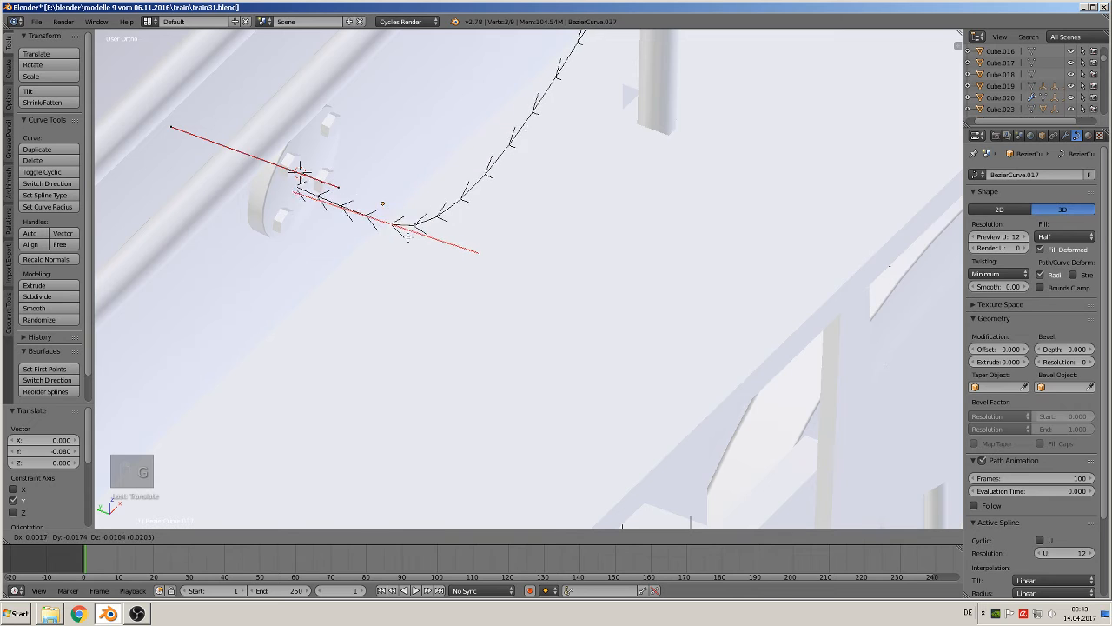
click(359, 198)
key(g)
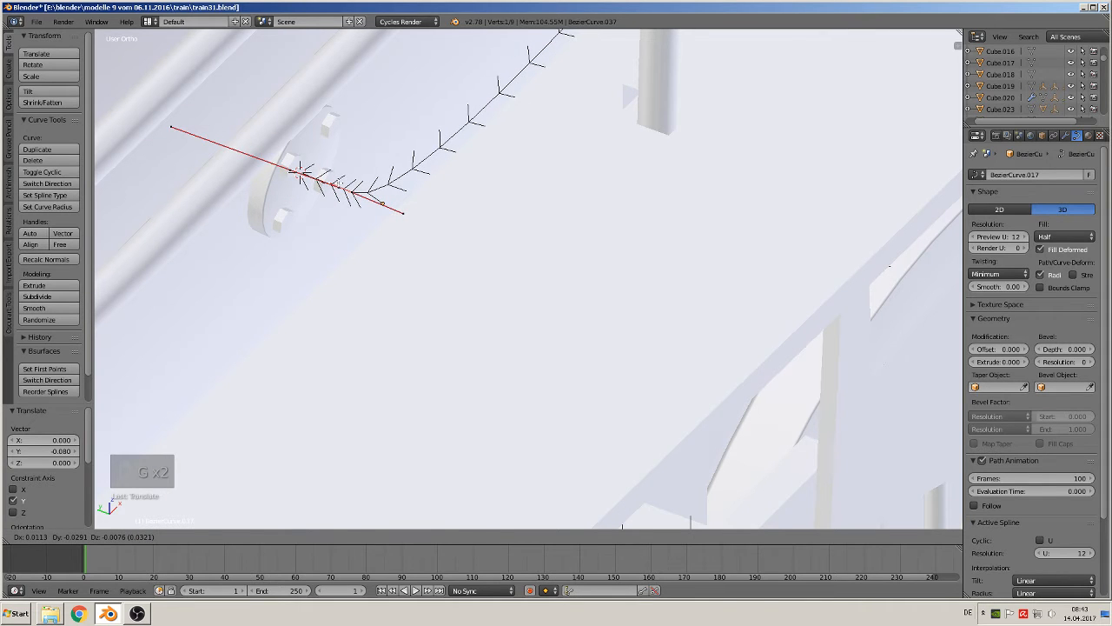
click(338, 184)
middle_drag(338, 184, 292, 207)
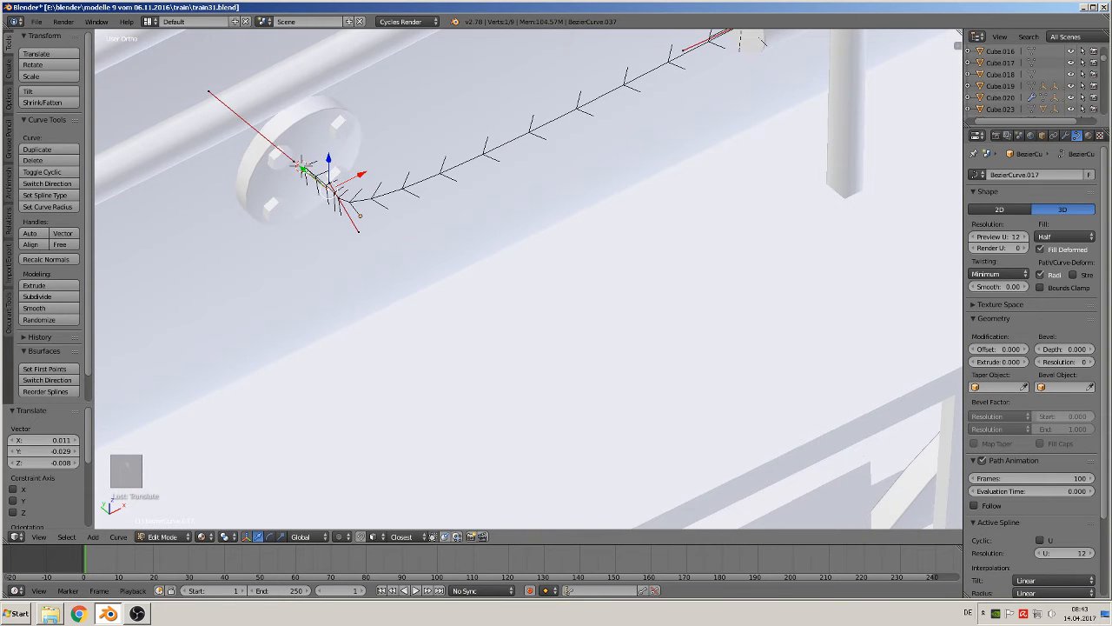
- Move the start point's handle 0.018 along Y and nudge the bend's inner handle by -0.002 in X and -0.001 in Z
key(g)
key(y)
click(278, 153)
middle_drag(278, 153, 311, 185)
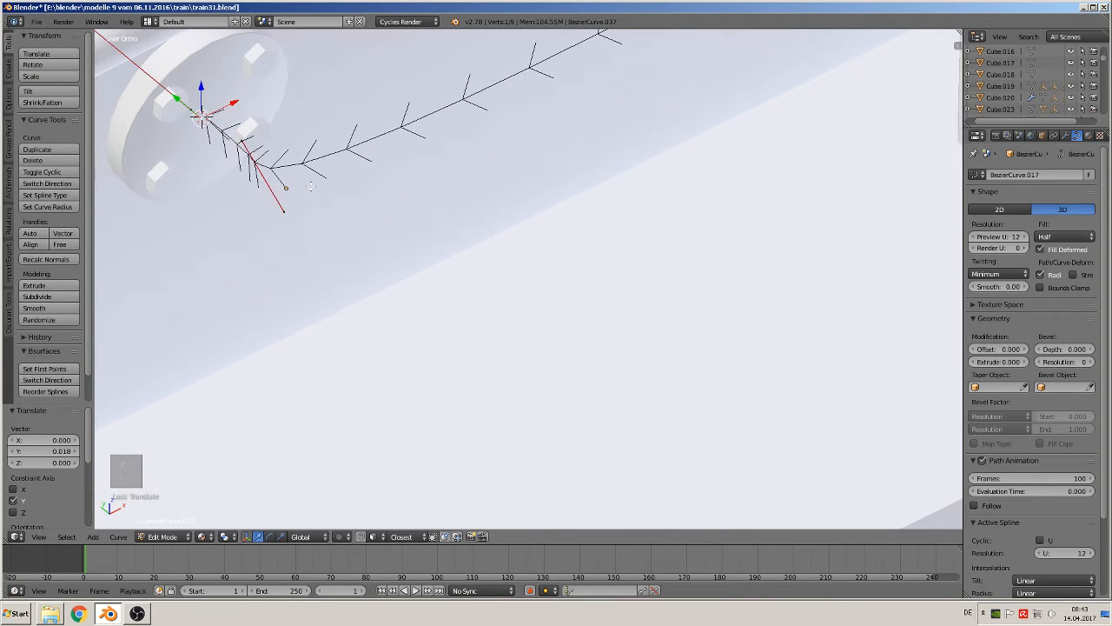
key(g)
click(236, 144)
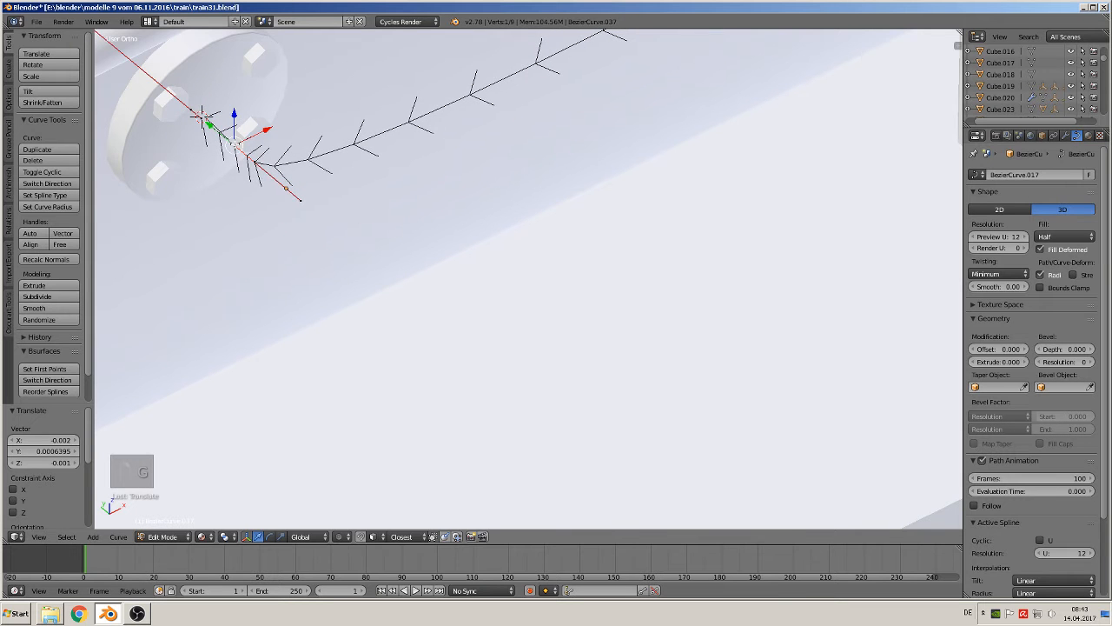
- Move the bend's outer handle 0.014 along Y and select the curve's end point at the bracket
middle_drag(298, 202, 453, 278)
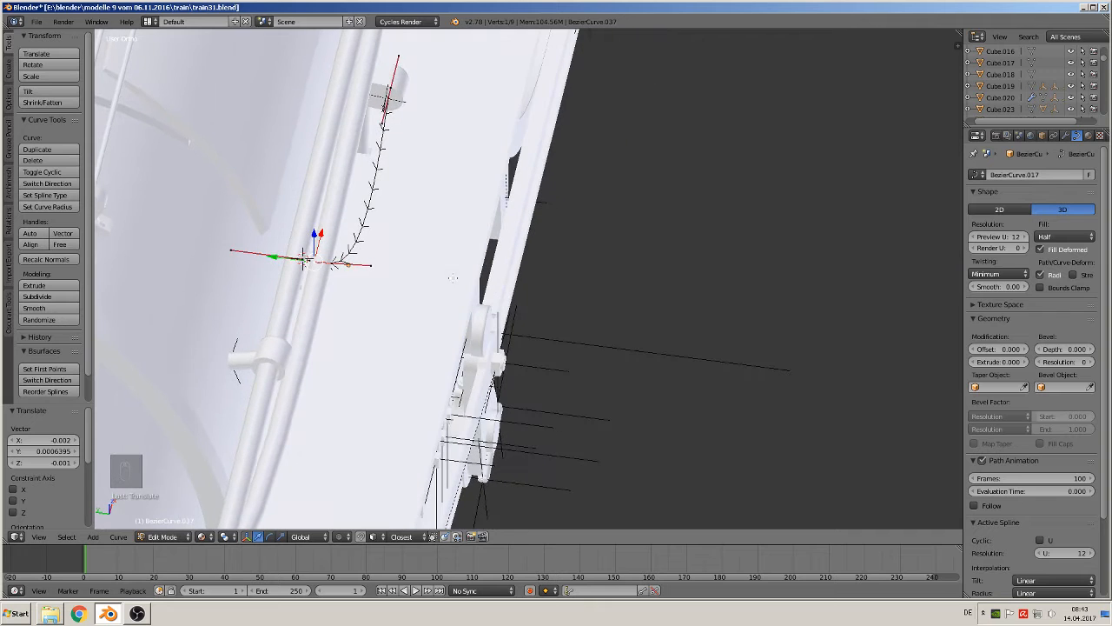
right_click(372, 264)
key(g)
key(y)
click(349, 265)
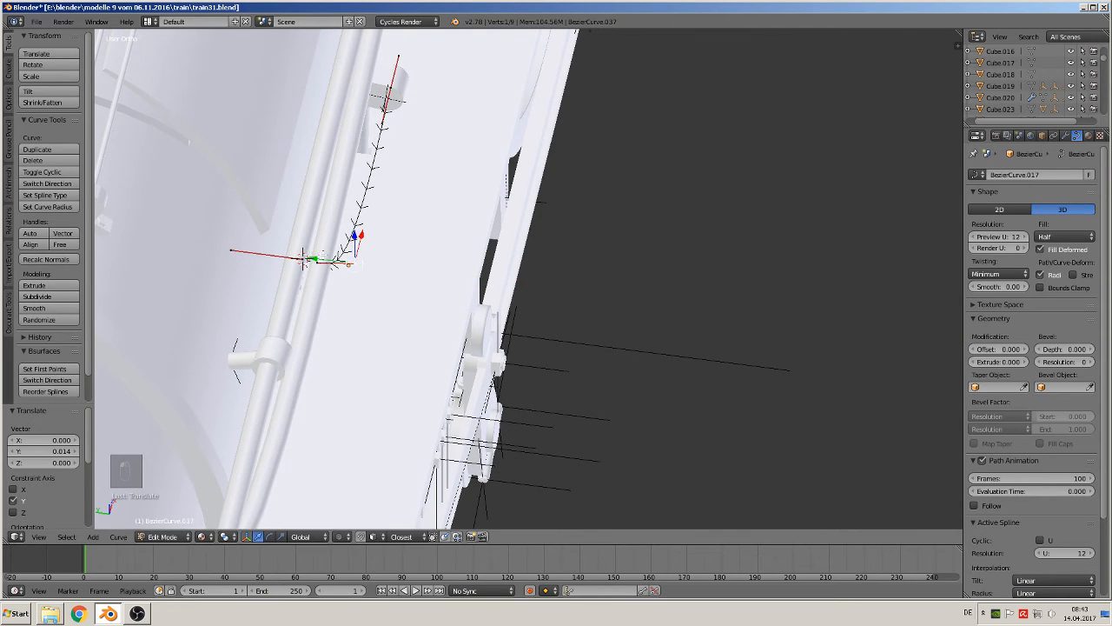
middle_drag(322, 258, 255, 235)
middle_drag(365, 266, 335, 249)
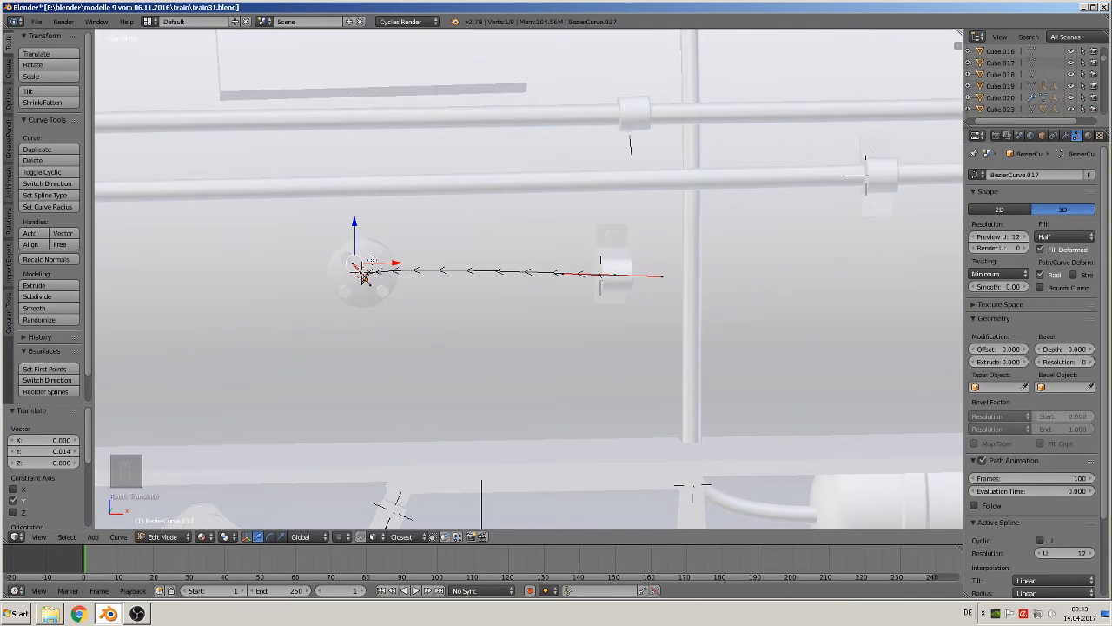
scroll(372, 259, down, 2)
shift+middle_drag(584, 273, 375, 283)
right_click(379, 283)
- Examine the locomotive reference images for the further course of the boiler-side pipe towards the cab
scroll(443, 336, down, 4)
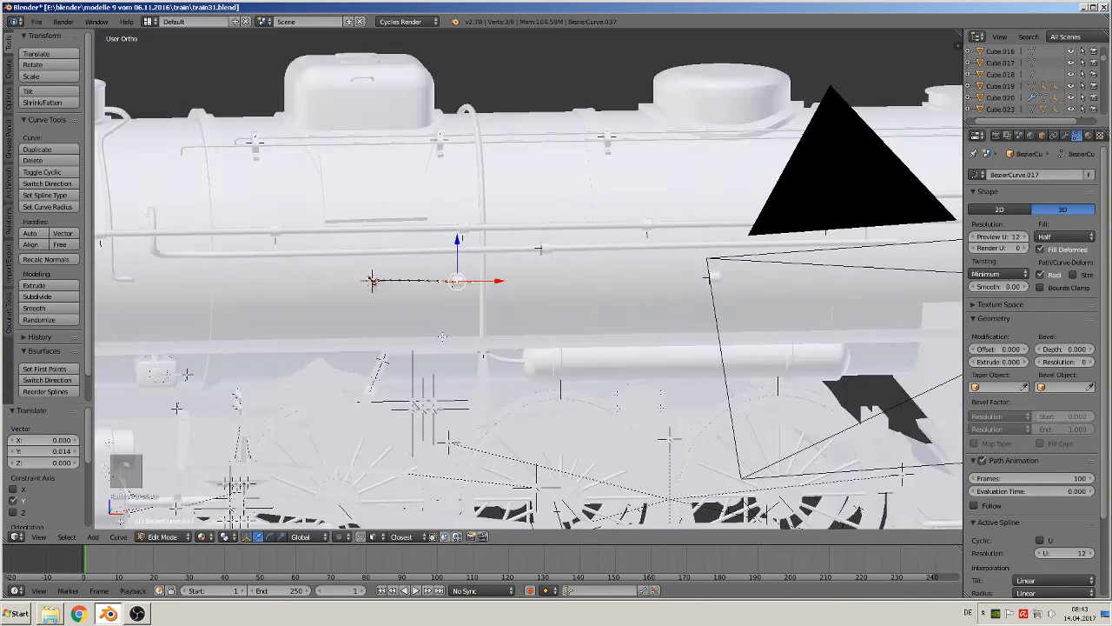
scroll(574, 346, down, 3)
shift+middle_drag(609, 324, 269, 321)
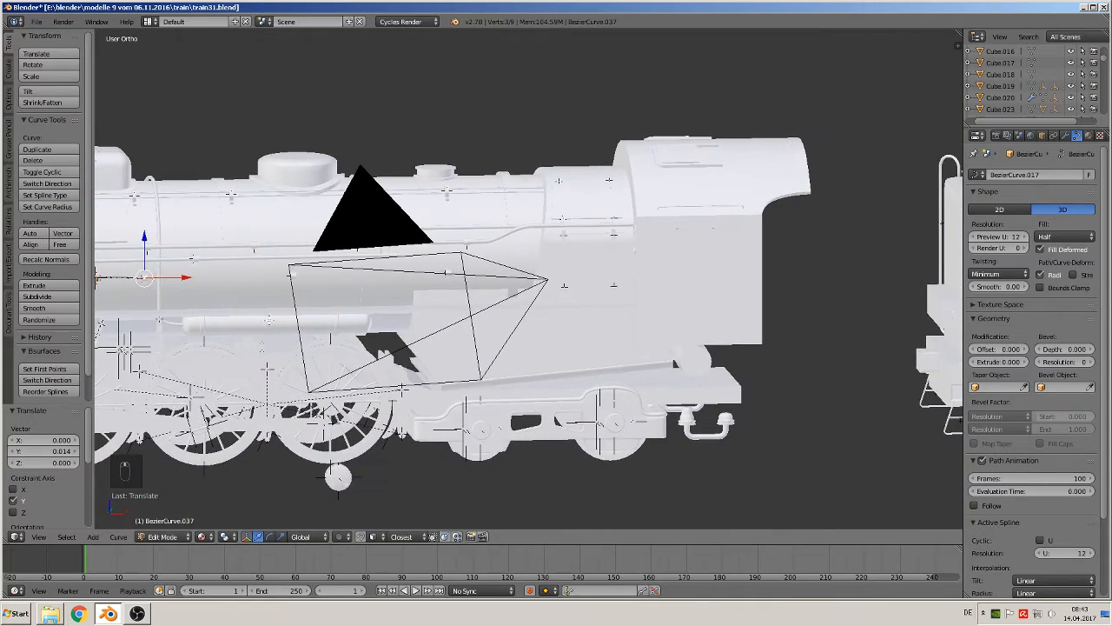
scroll(510, 339, down, 6)
shift+middle_drag(555, 328, 112, 286)
shift+middle_drag(929, 304, 506, 319)
scroll(506, 319, up, 7)
shift+middle_drag(670, 268, 618, 325)
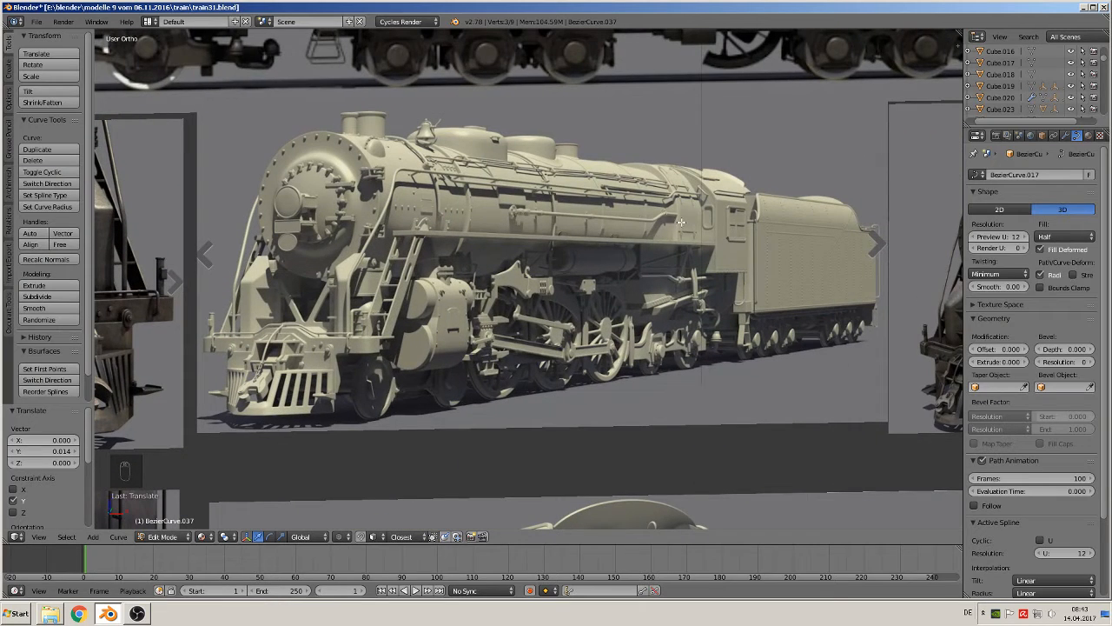
scroll(648, 269, down, 7)
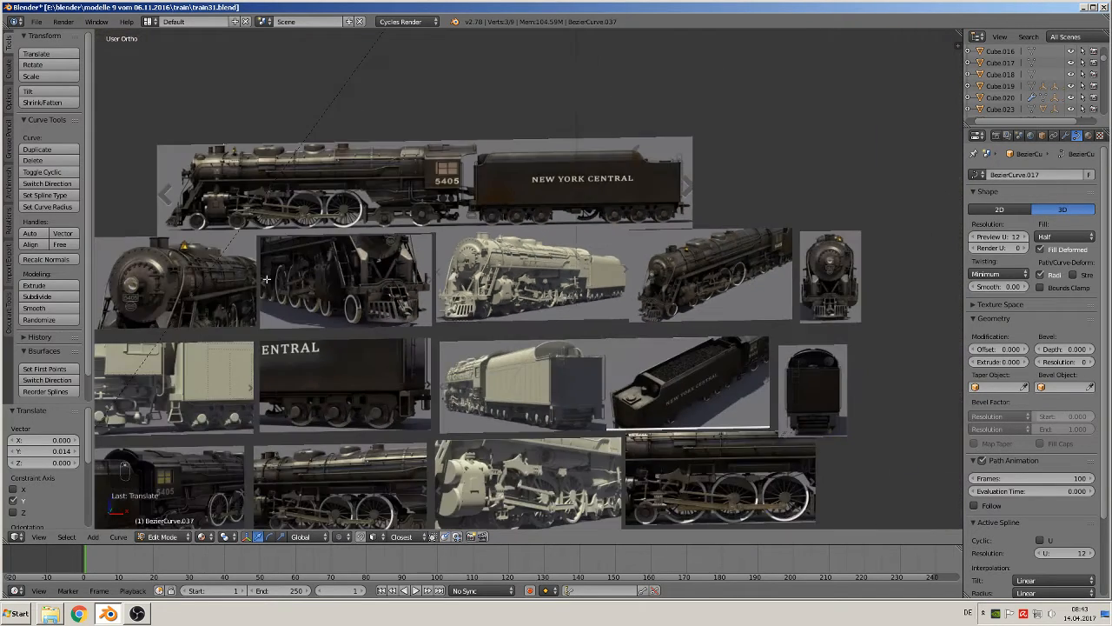
shift+middle_drag(292, 279, 12, 287)
shift+middle_drag(279, 286, 540, 267)
scroll(541, 267, up, 6)
scroll(256, 353, down, 2)
shift+middle_drag(256, 353, 459, 316)
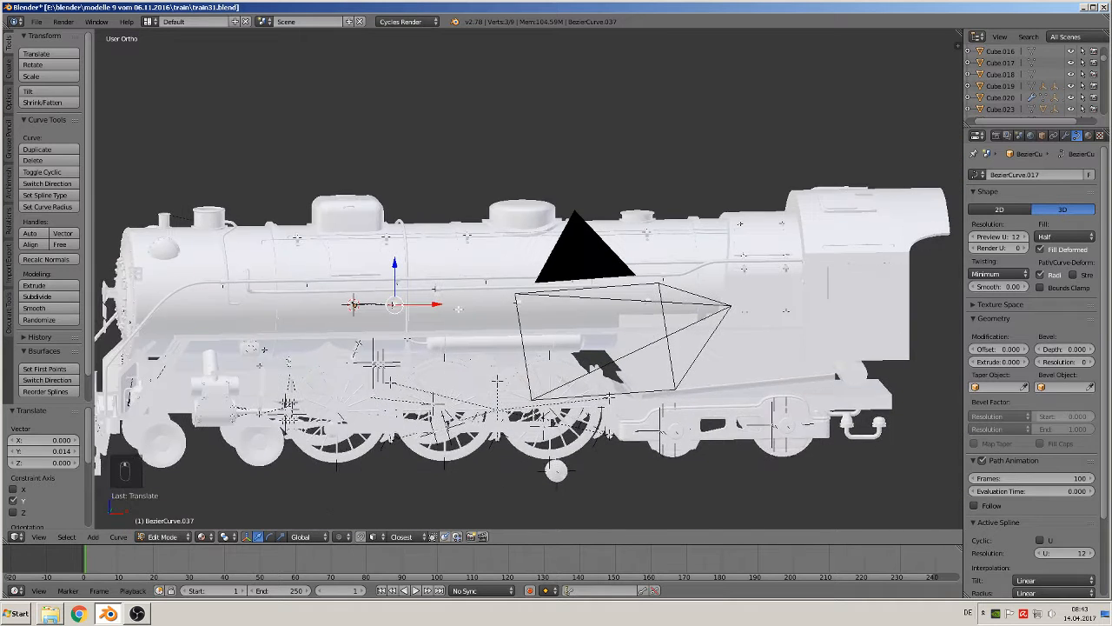
- Extrude the curve's end point and move the new point 1.441 along X, just past the last bracket
scroll(460, 317, up, 2)
key(e)
click(350, 329)
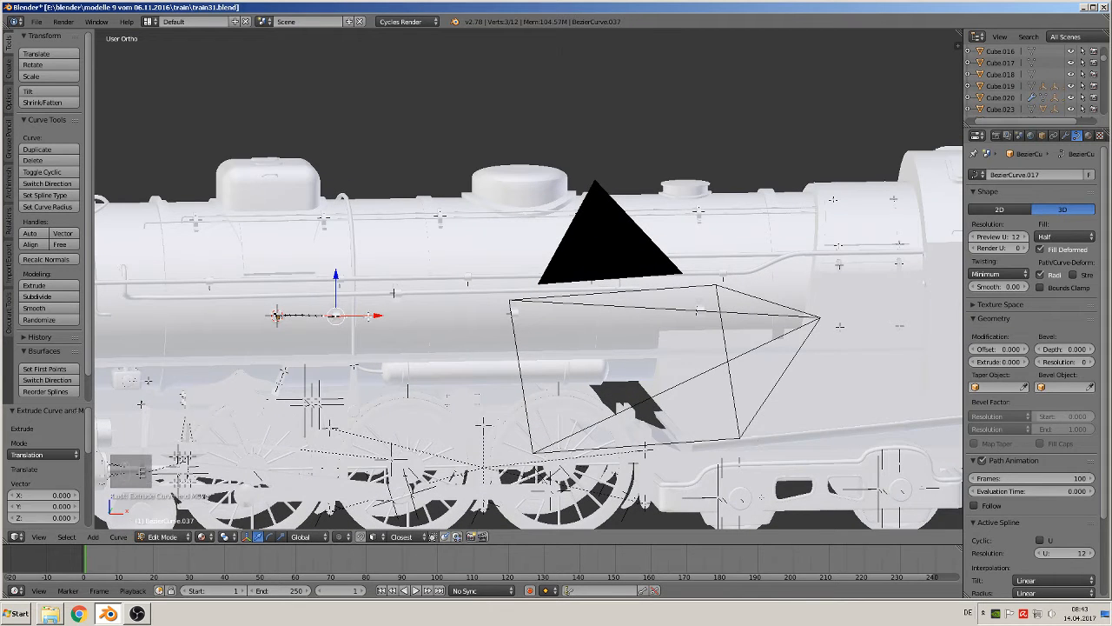
drag(368, 316, 672, 331)
drag(765, 337, 765, 337)
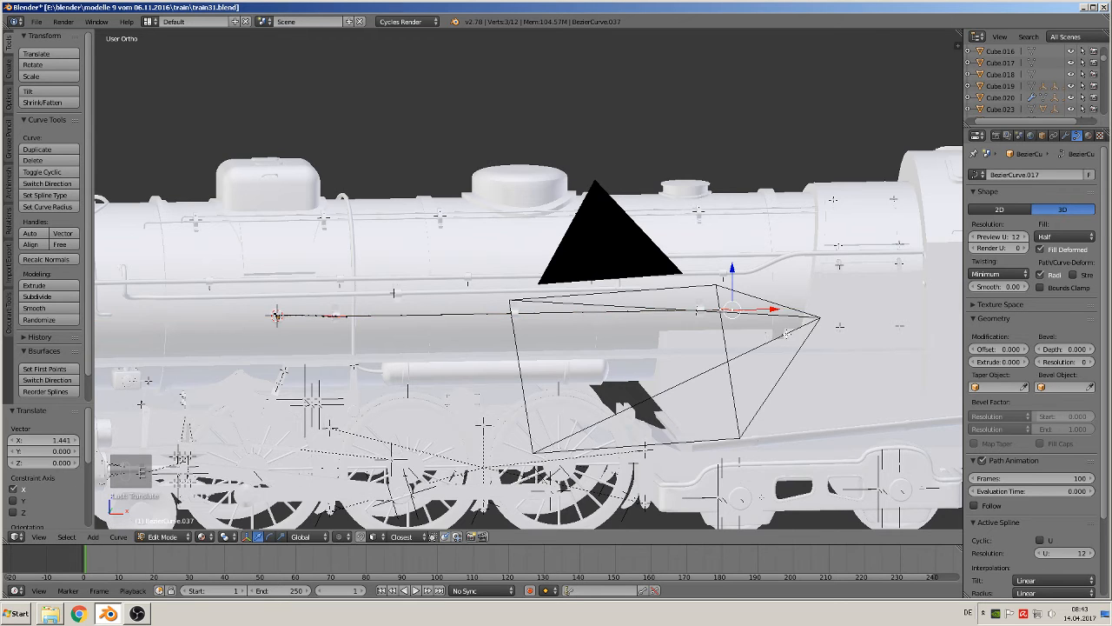
- Extrude the curve's end 0.135 in X and 0.066 in Z as an upward bend, and again 0.158 in X towards the cab
scroll(841, 269, up, 4)
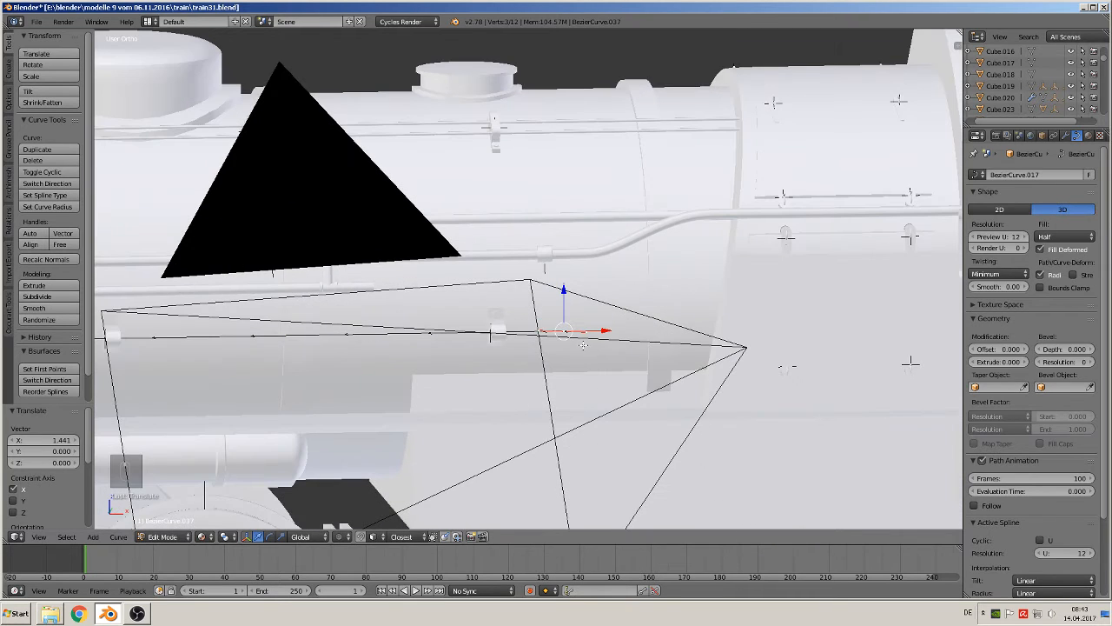
key(e)
click(660, 306)
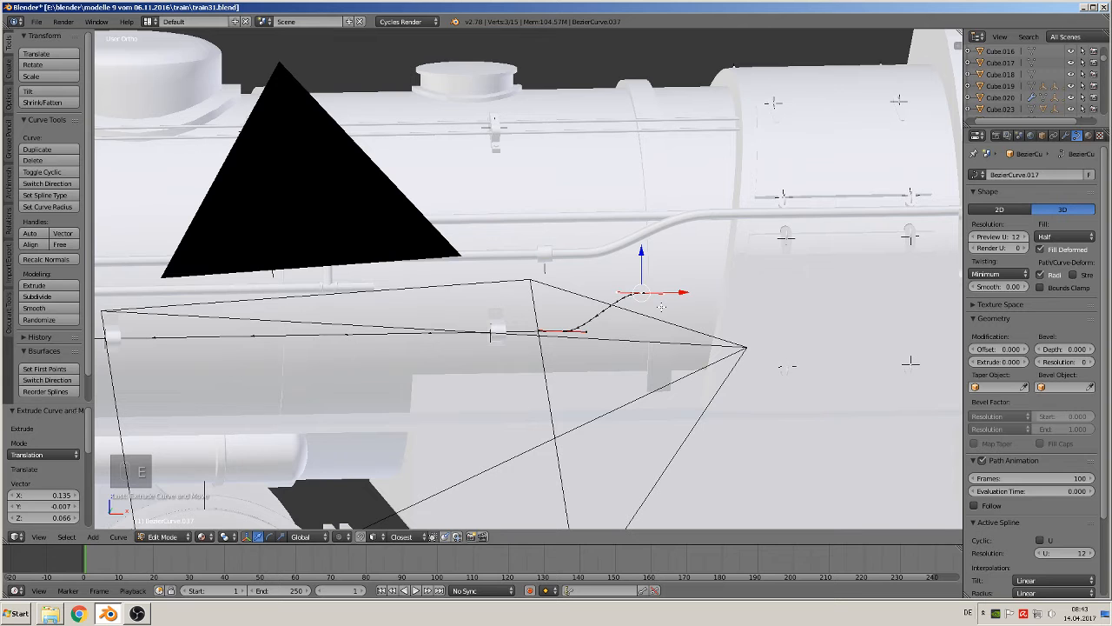
key(e)
click(754, 306)
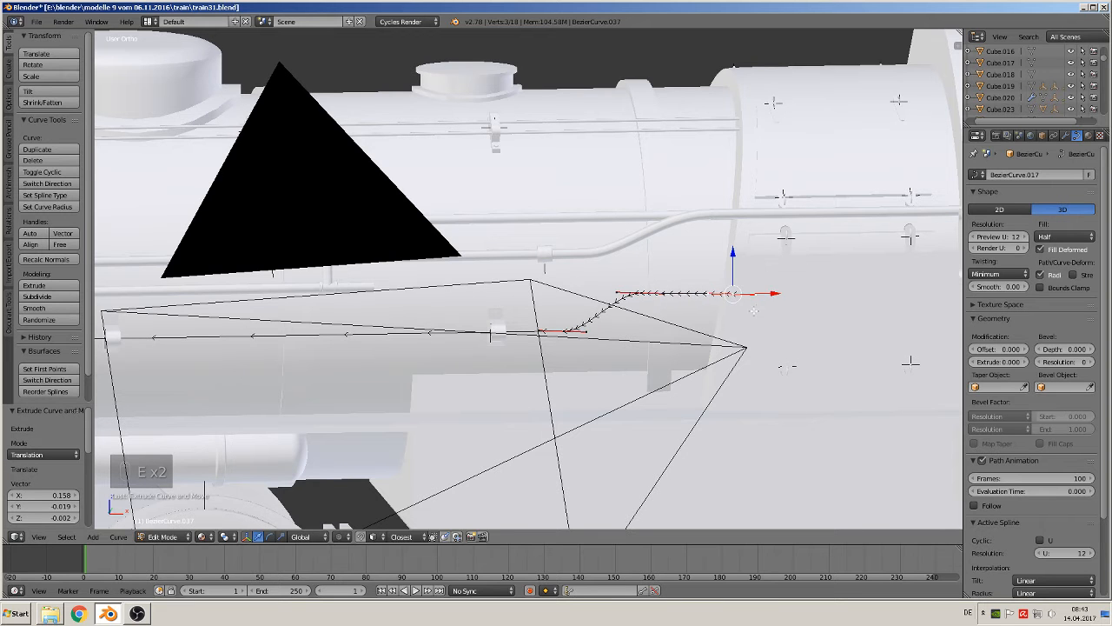
- Give the curve a round pipe profile with Full fill, a bevel depth of 0.217 and a bevel resolution of 3
middle_drag(755, 307, 766, 362)
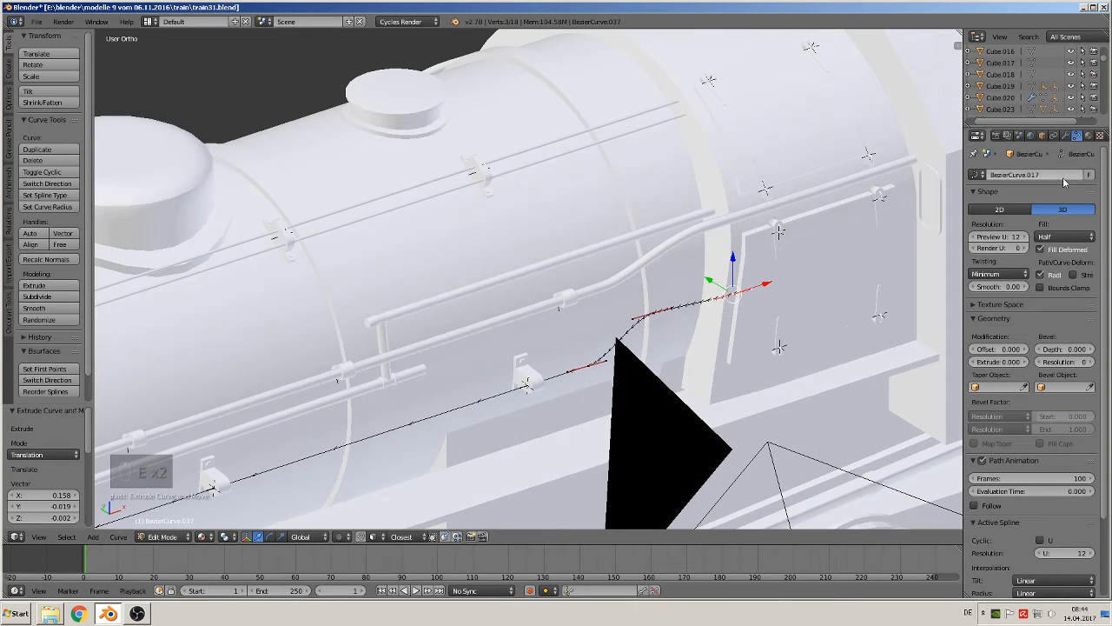
click(1066, 236)
click(1059, 240)
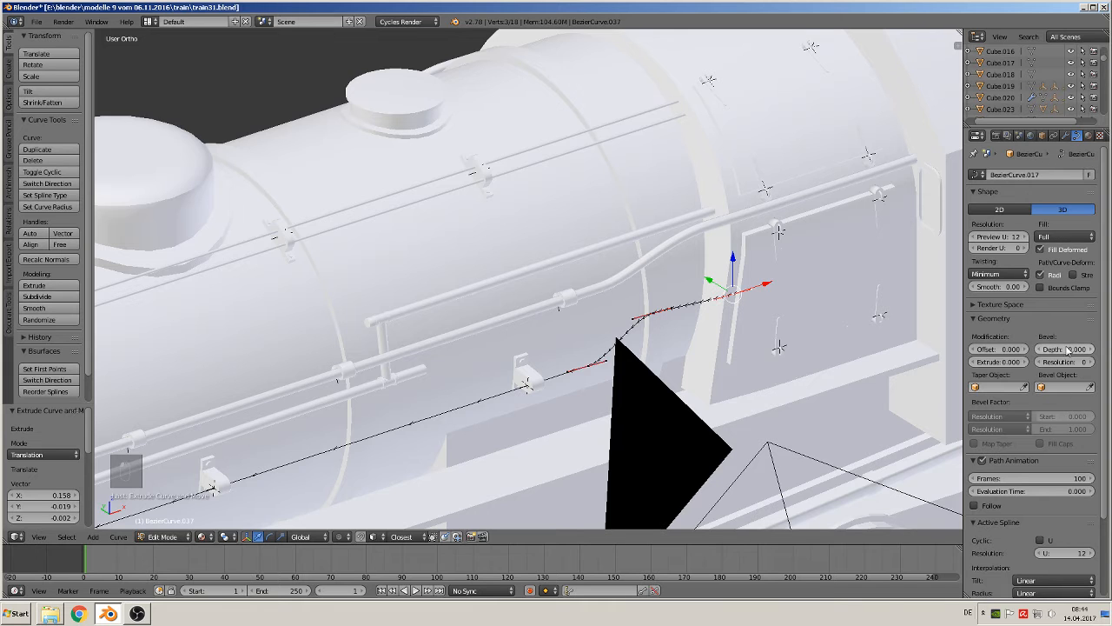
drag(1067, 349, 1080, 348)
middle_drag(634, 354, 559, 297)
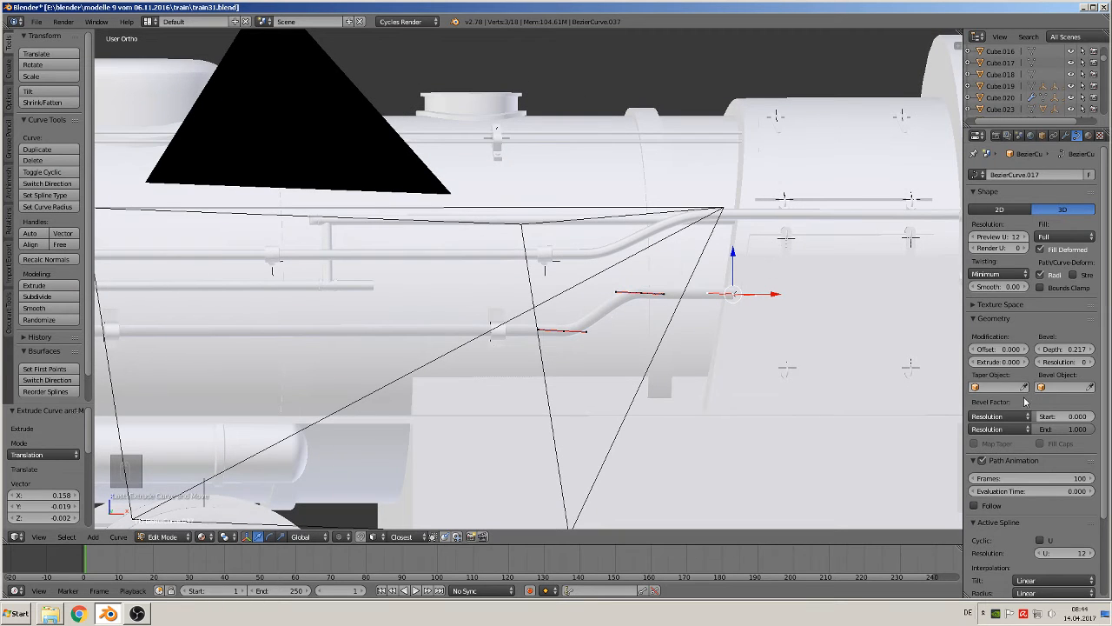
click(1091, 361)
click(1091, 362)
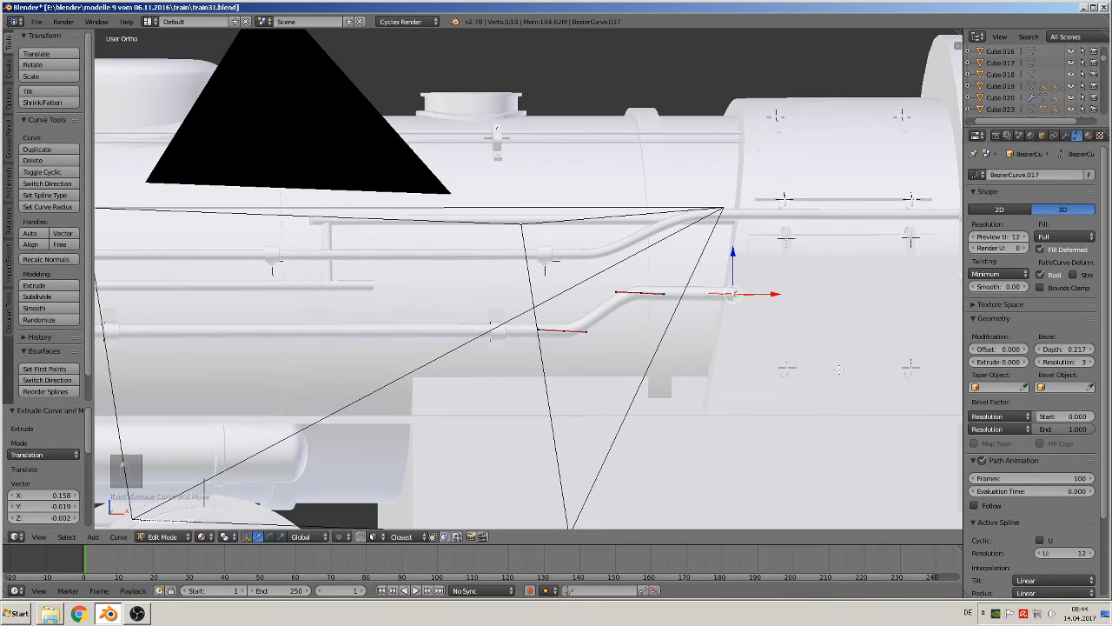
- Move the curve point at the first bracket 0.004 along Y and -0.0008505 along Z to centre the pipe in it
shift+middle_drag(469, 326, 829, 251)
middle_drag(218, 210, 347, 243)
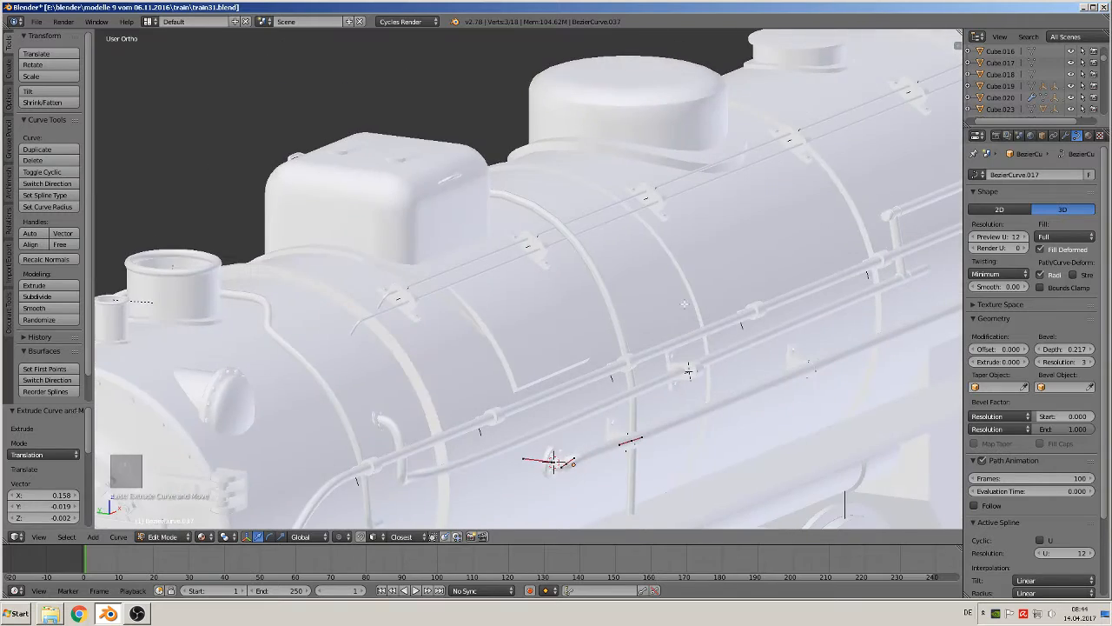
shift+middle_drag(661, 368, 456, 136)
shift+middle_drag(576, 291, 575, 181)
scroll(576, 180, up, 5)
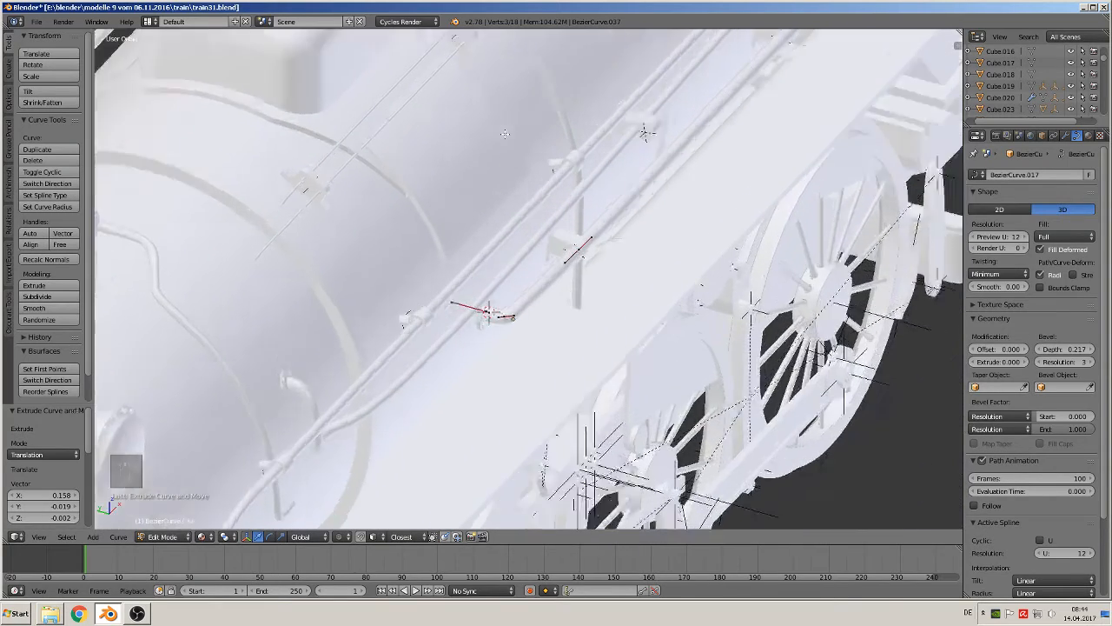
scroll(662, 201, up, 1)
right_click(673, 192)
middle_drag(674, 218, 668, 154)
key(g)
key(y)
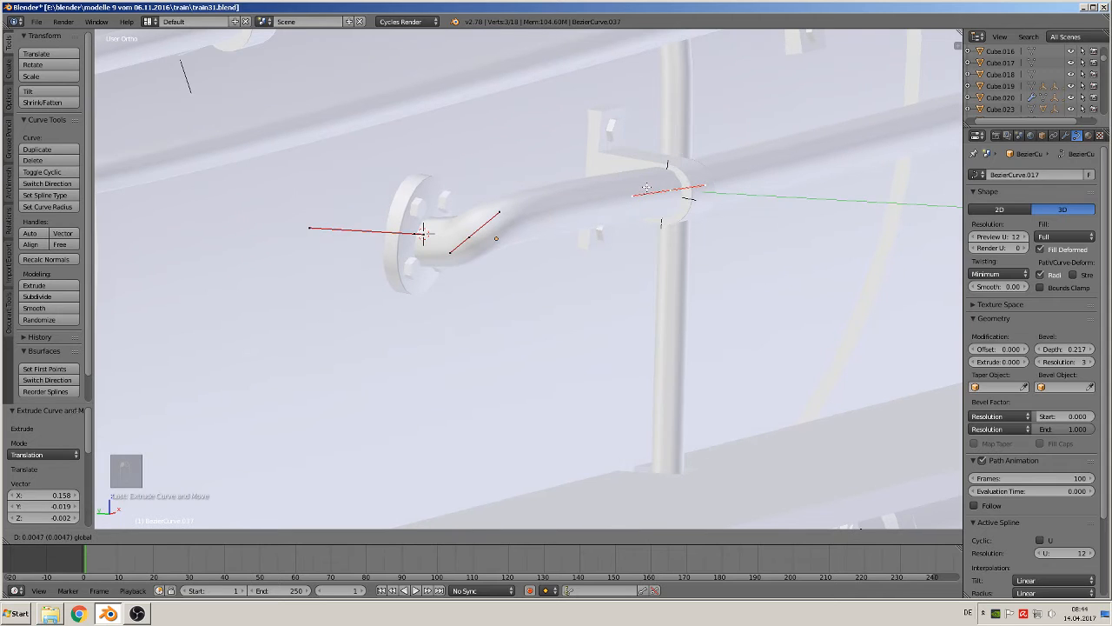
click(647, 185)
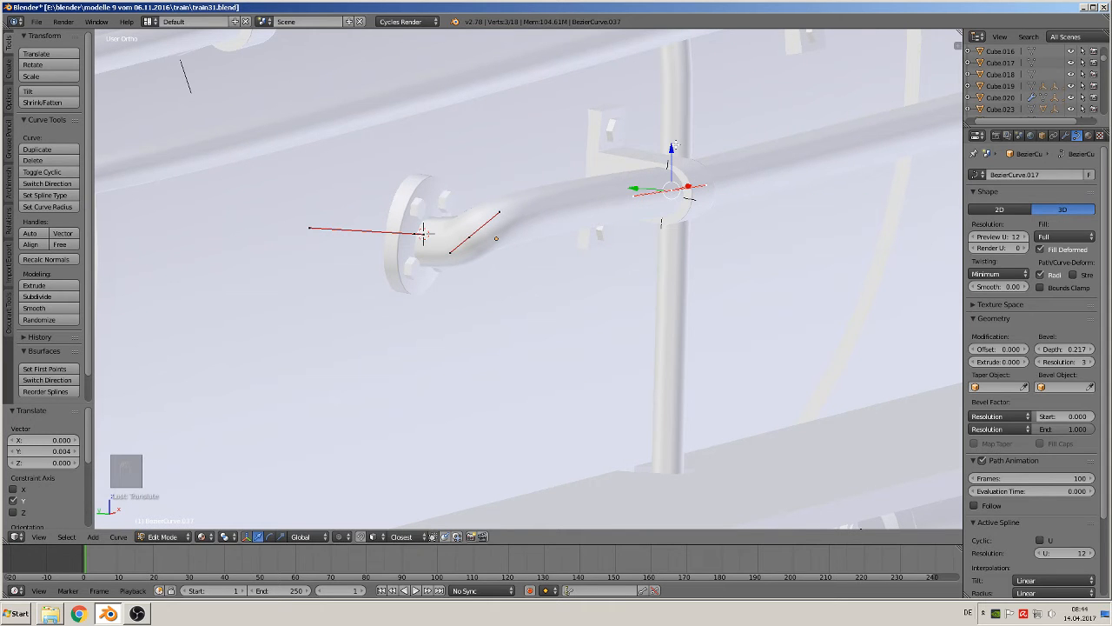
drag(675, 146, 674, 149)
- Level the pipe bend at the deckel by moving its handle 0.019 in X, -0.003 in Y and -0.012 in Z
middle_drag(439, 230, 391, 203)
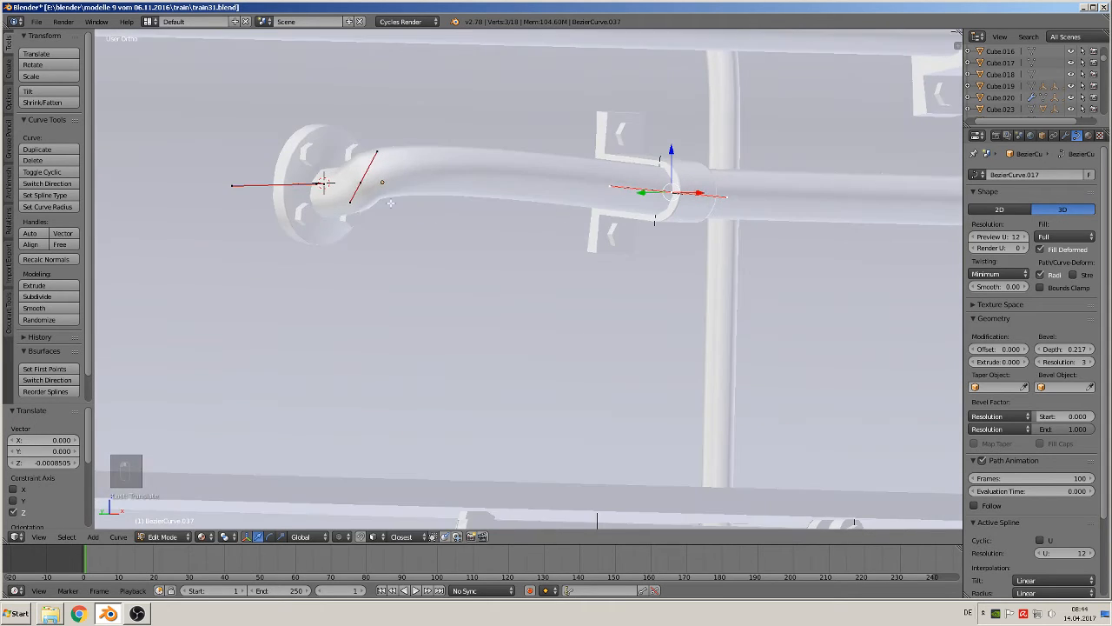
right_click(363, 180)
middle_drag(376, 150, 329, 217)
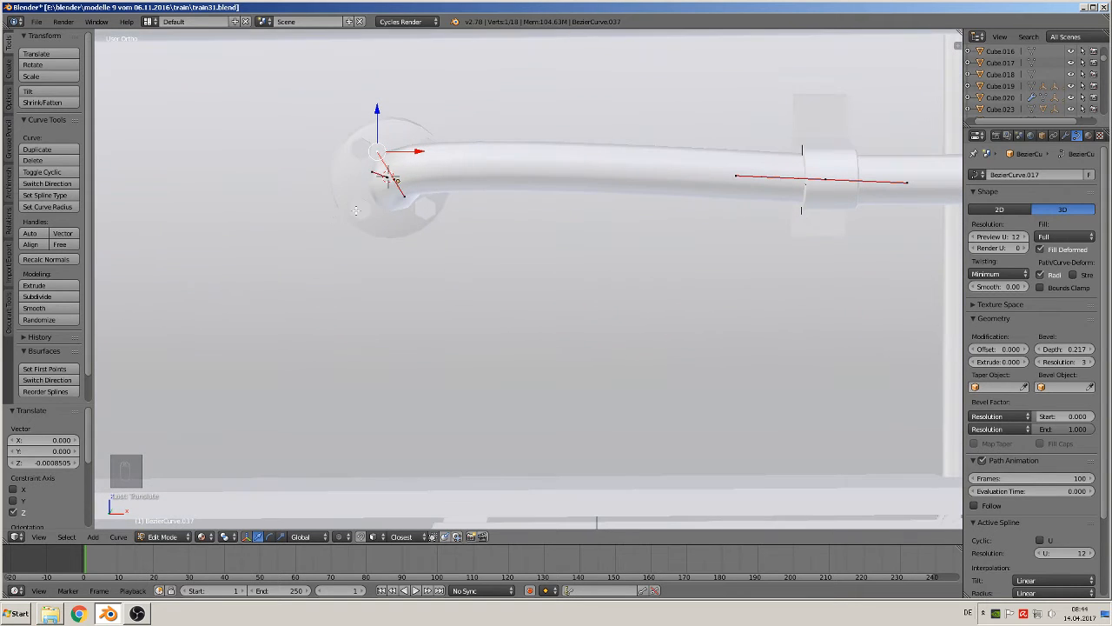
key(g)
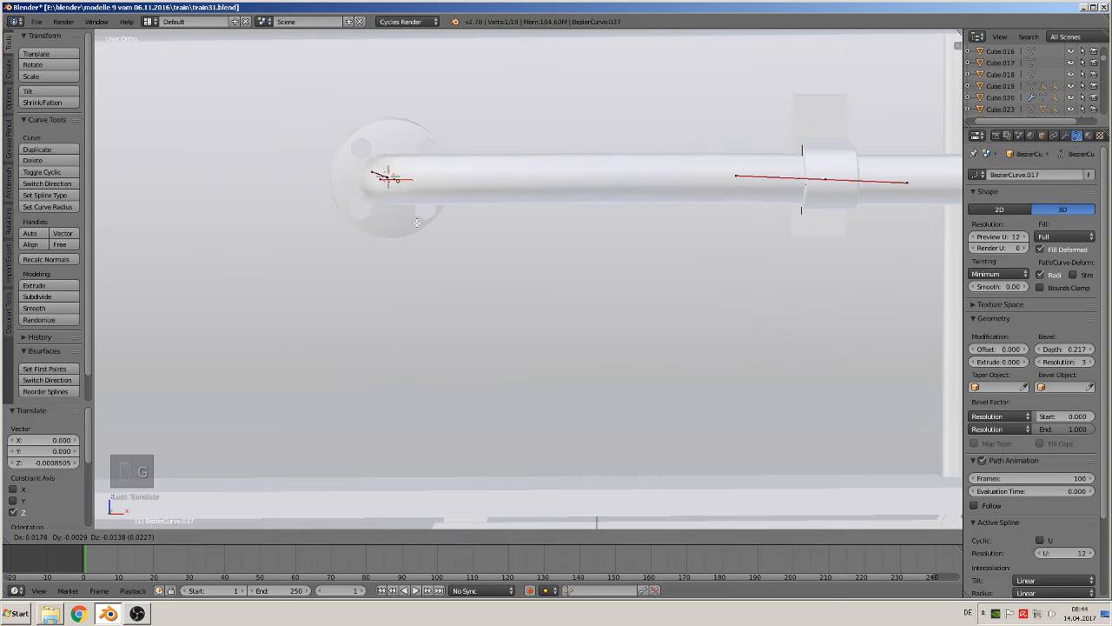
click(420, 220)
- Refine the pipe bend by shifting its handle -0.006 in X, 0.003 in Y and 0.002 in Z, plus another 0.002 in X
mouse_move(419, 220)
middle_down()
mouse_move(484, 269)
mouse_move(477, 298)
mouse_move(422, 304)
mouse_move(403, 215)
middle_up()
key(g)
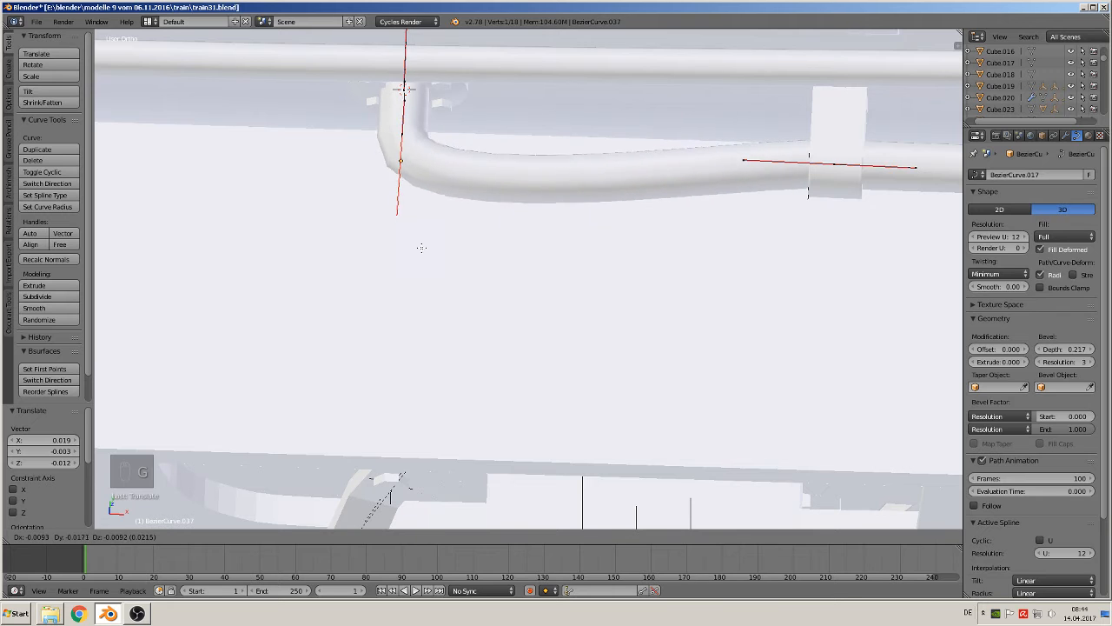
click(428, 209)
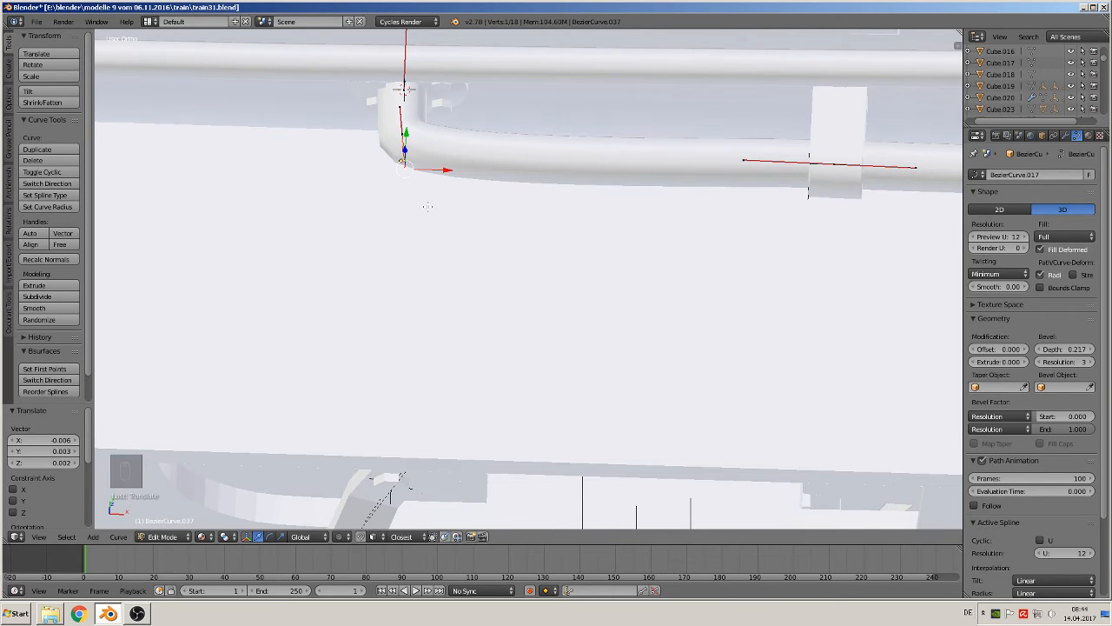
middle_drag(427, 209, 436, 185)
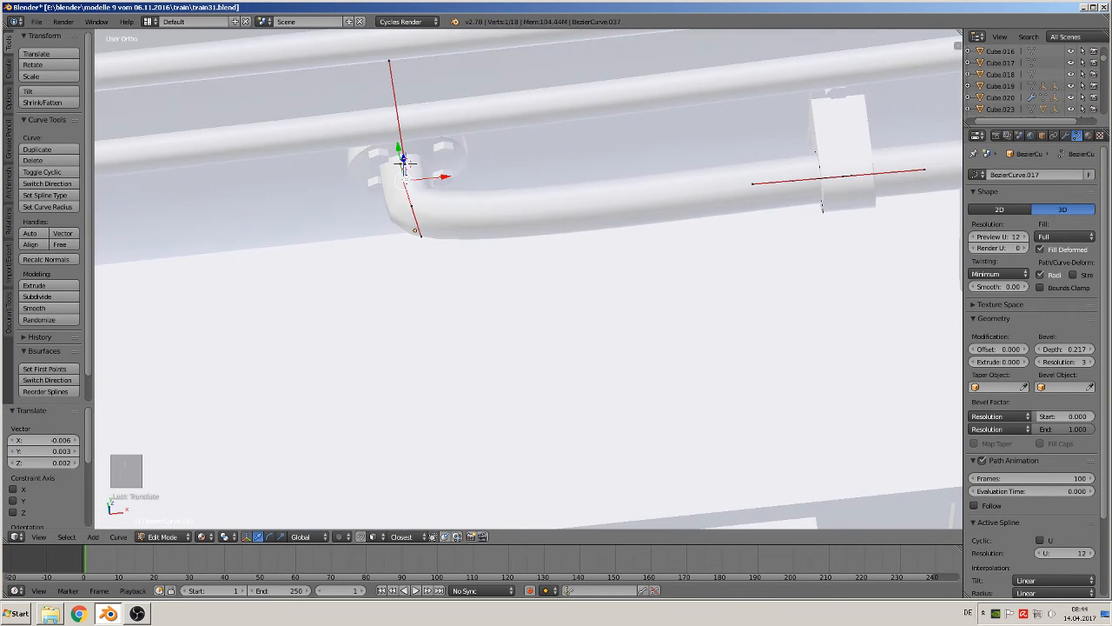
key(g)
click(405, 163)
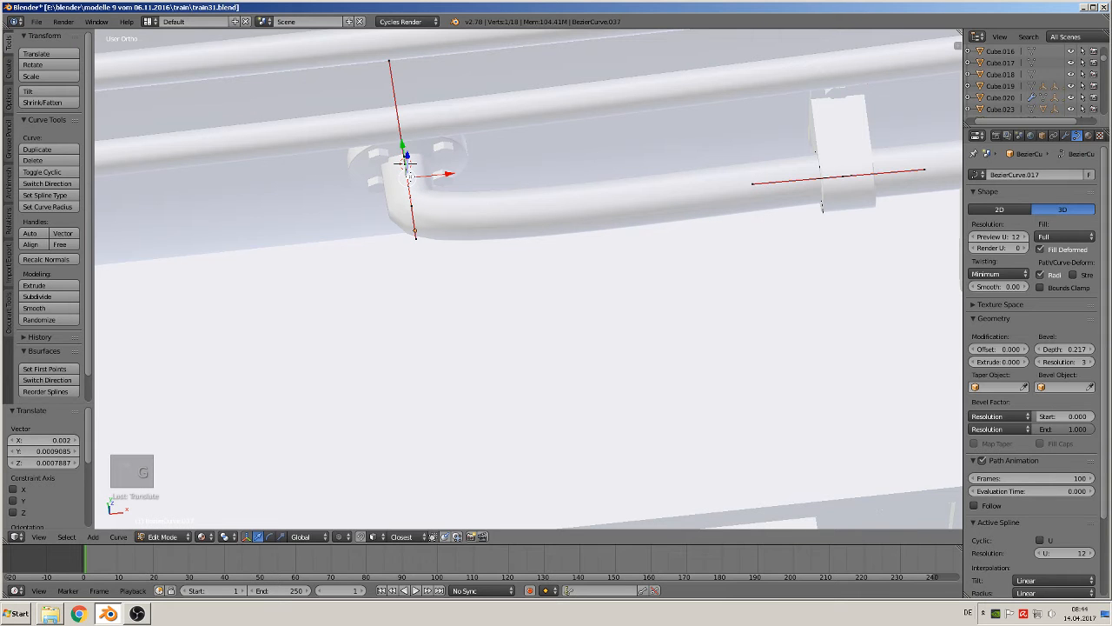
- Leave the curve's edit mode and move the deckel cover -0.003 along X to align it with the pipe's end
key(Tab)
right_click(446, 153)
drag(446, 153, 437, 152)
middle_drag(437, 152, 427, 70)
scroll(566, 197, down, 4)
shift+middle_drag(725, 246, 357, 253)
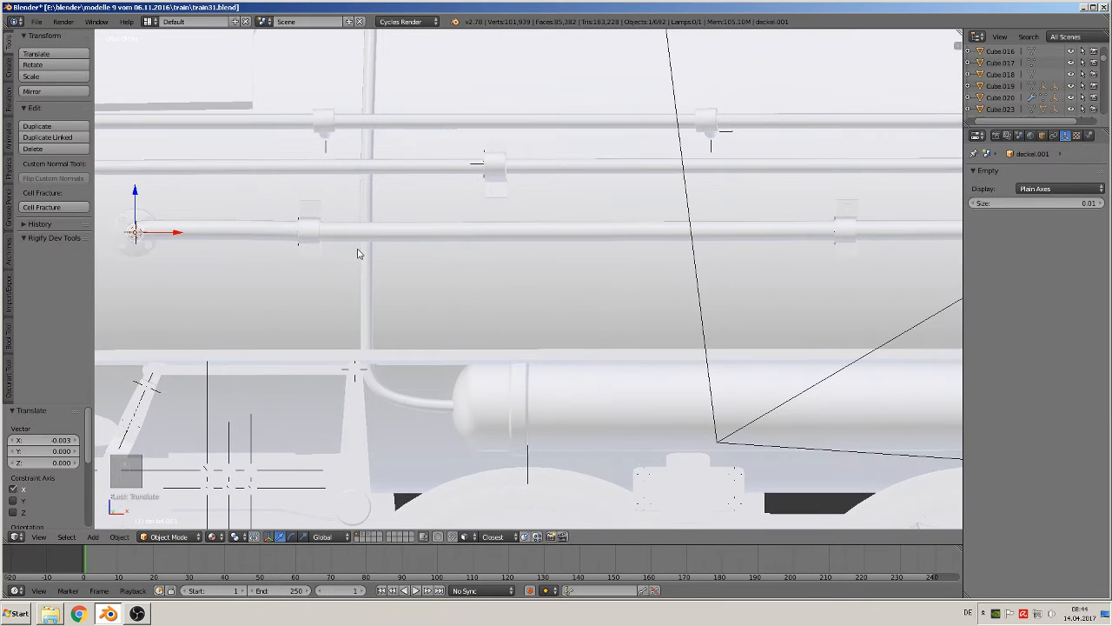
- Lower the front handle of the pipe's first-bracket curve point by moving it 0.0001097 in Y and -0.003 in Z
right_click(270, 231)
key(Tab)
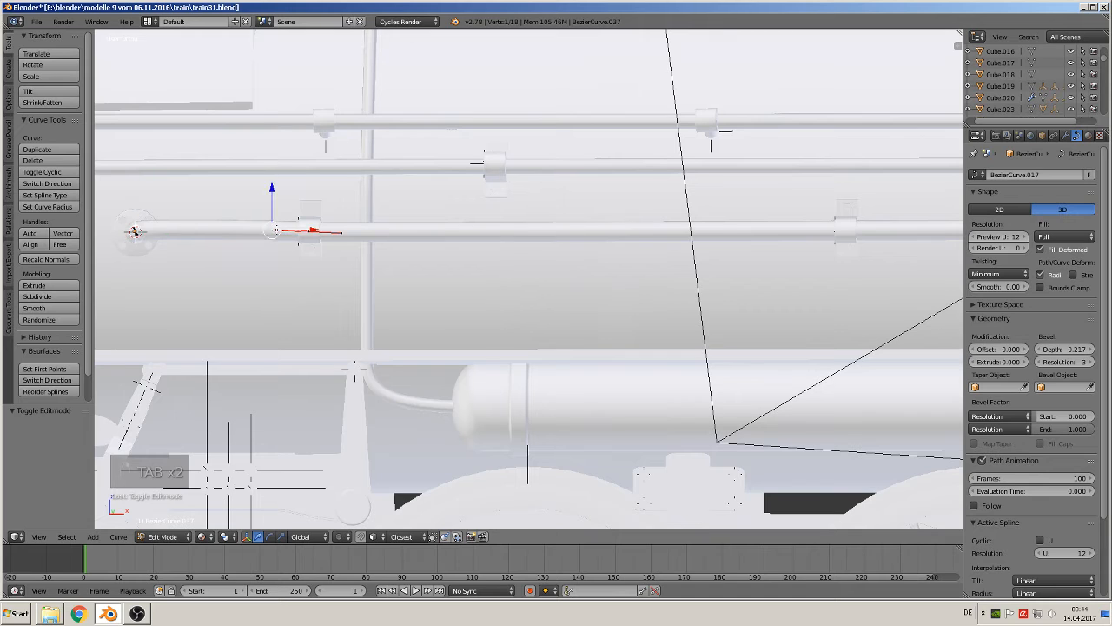
right_click(308, 233)
key(g)
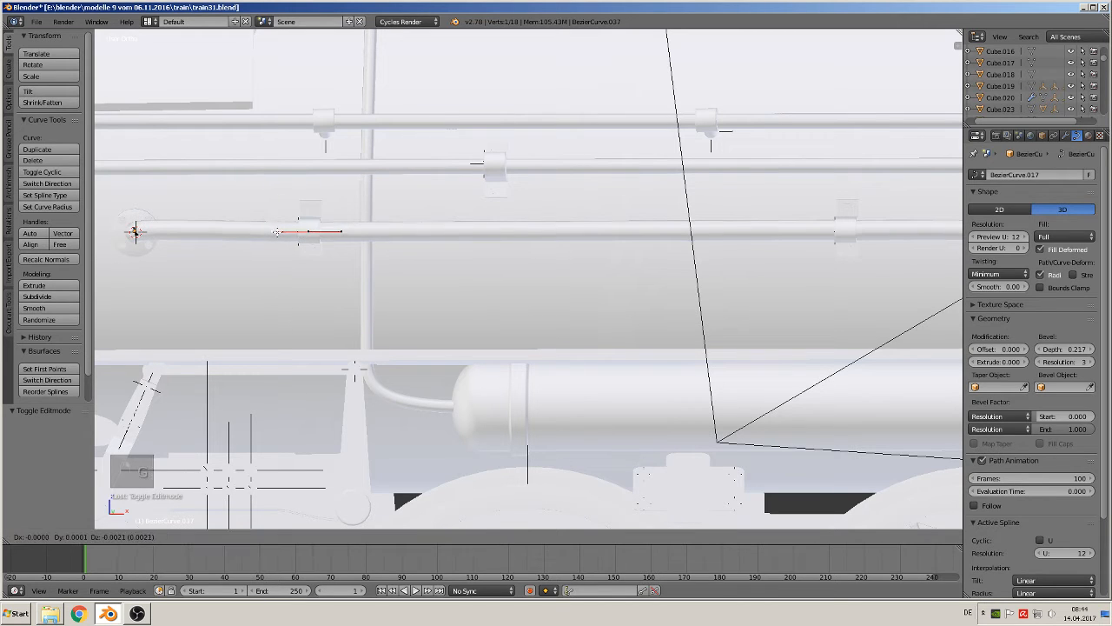
click(277, 232)
scroll(295, 252, down, 3)
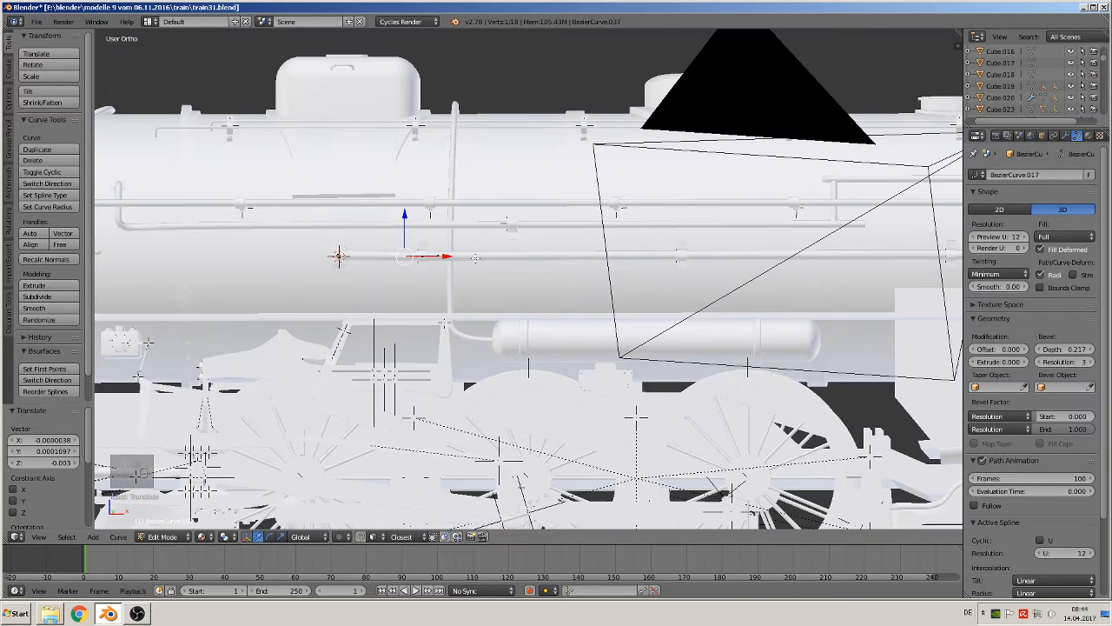
key(Tab)
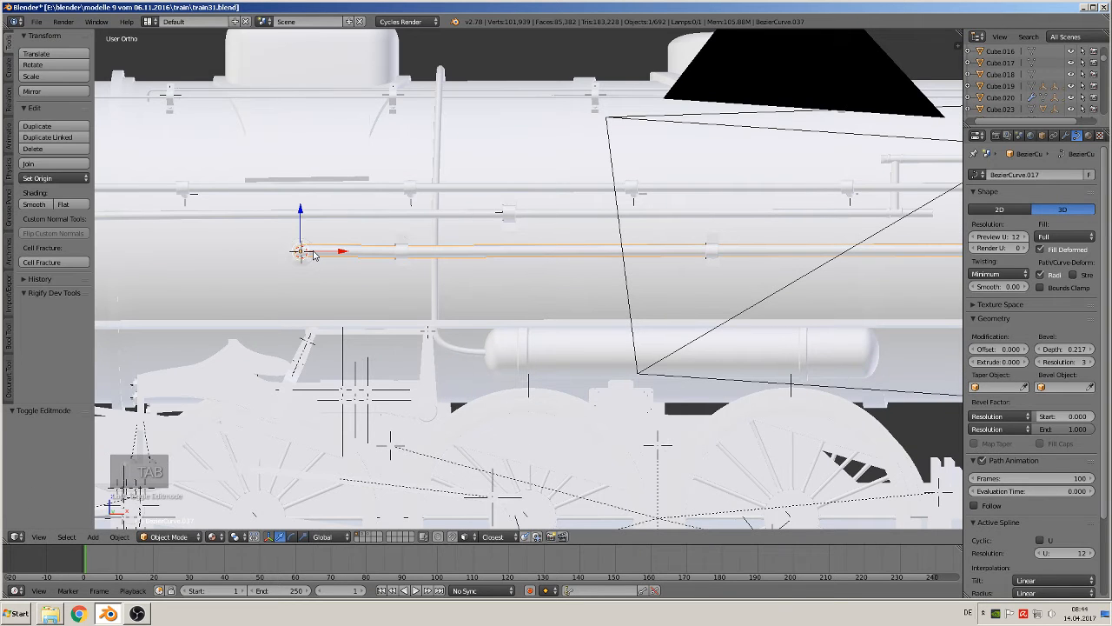
- Move the pipe's end points at the deckel cover -0.005 along Z, and leave the curve's edit mode
key(a)
right_click(315, 255)
key(Tab)
key(a)
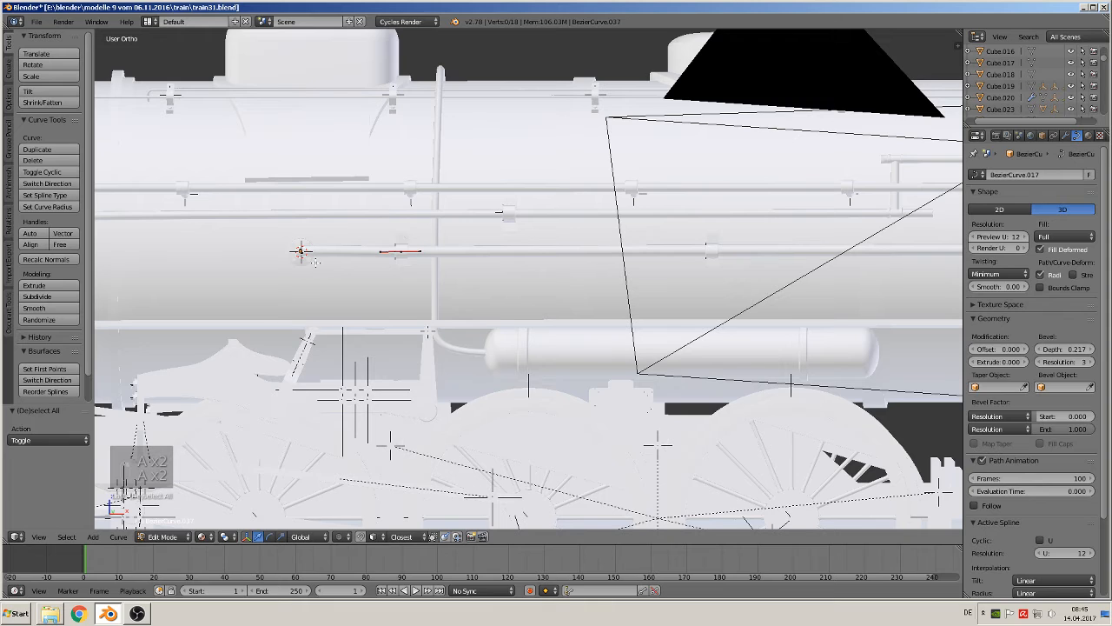
right_click(301, 251)
key(g)
key(z)
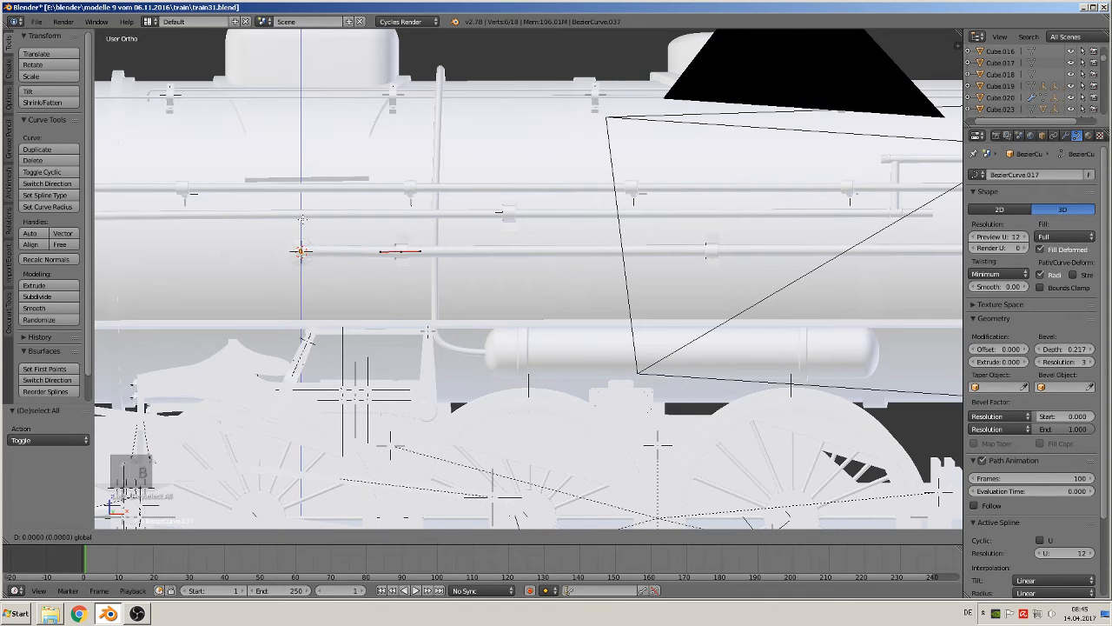
click(328, 262)
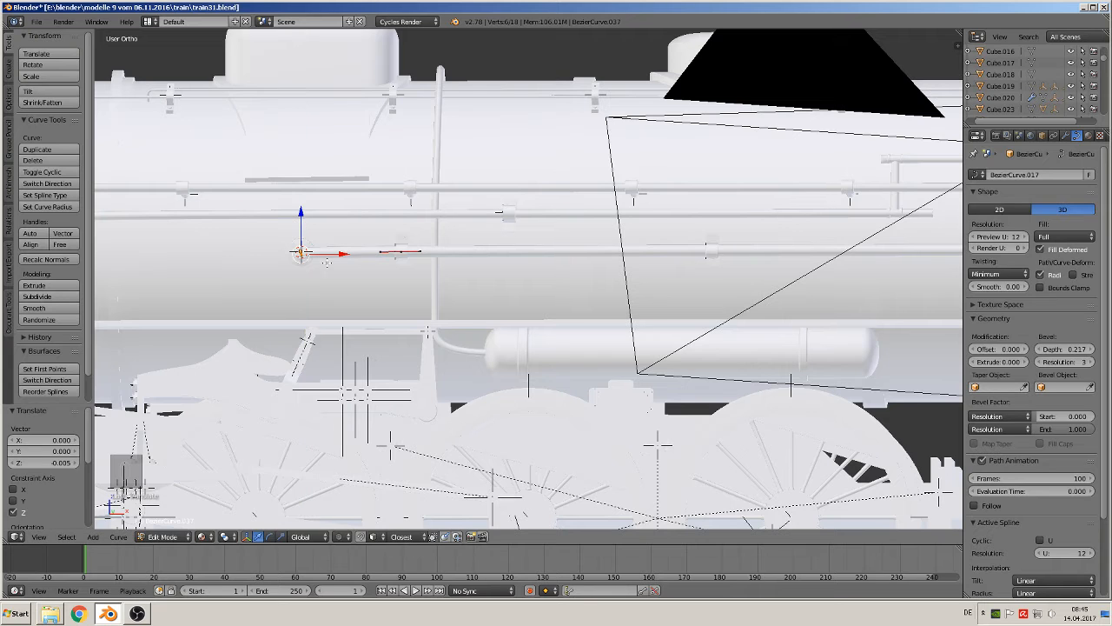
key(Tab)
- Move the deckel cover -0.006 along Z to align it with the lowered pipe end
scroll(383, 287, up, 3)
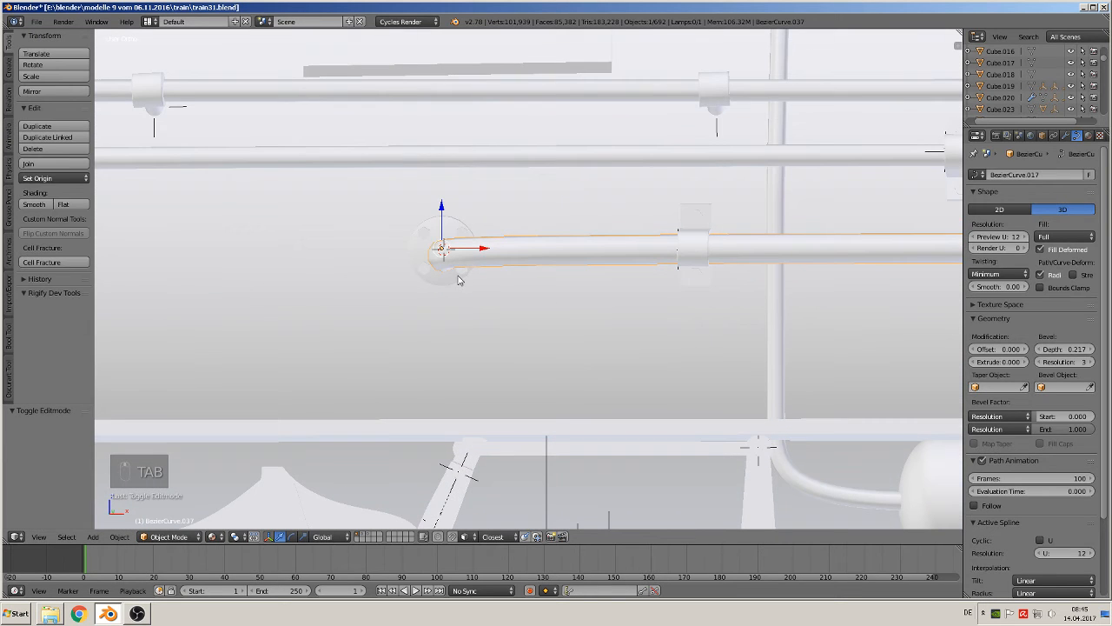
right_click(454, 248)
key(g)
key(z)
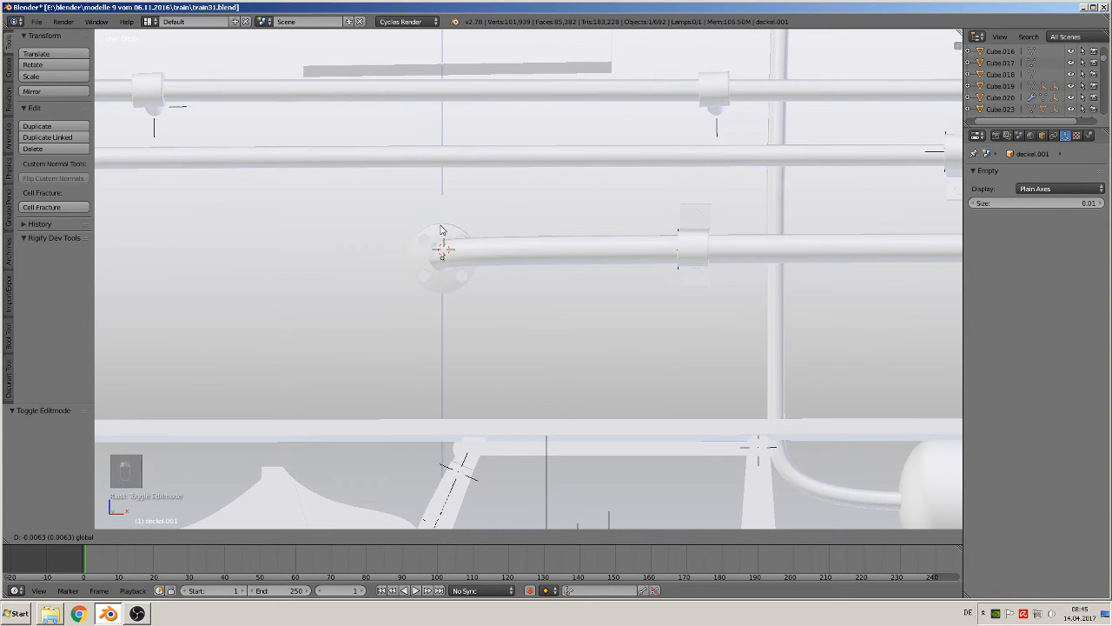
click(442, 230)
- Edit the pipe's curve point just before its cab-side bend, shifting it along Y and then -0.002 along Z
scroll(477, 263, down, 7)
shift+middle_drag(678, 293, 38, 271)
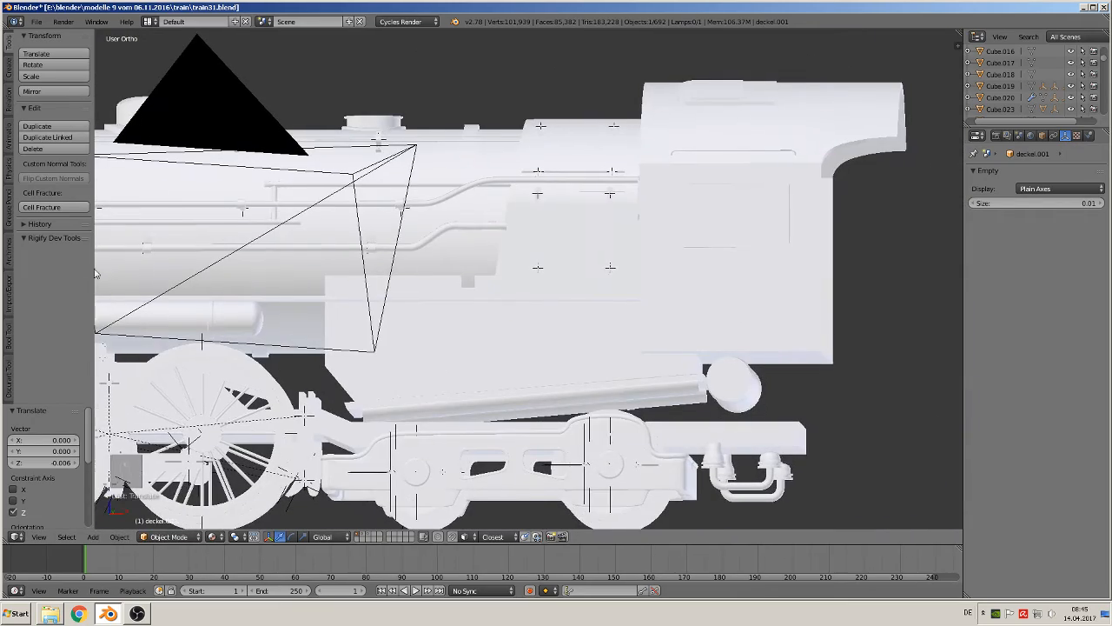
middle_drag(318, 222, 753, 294)
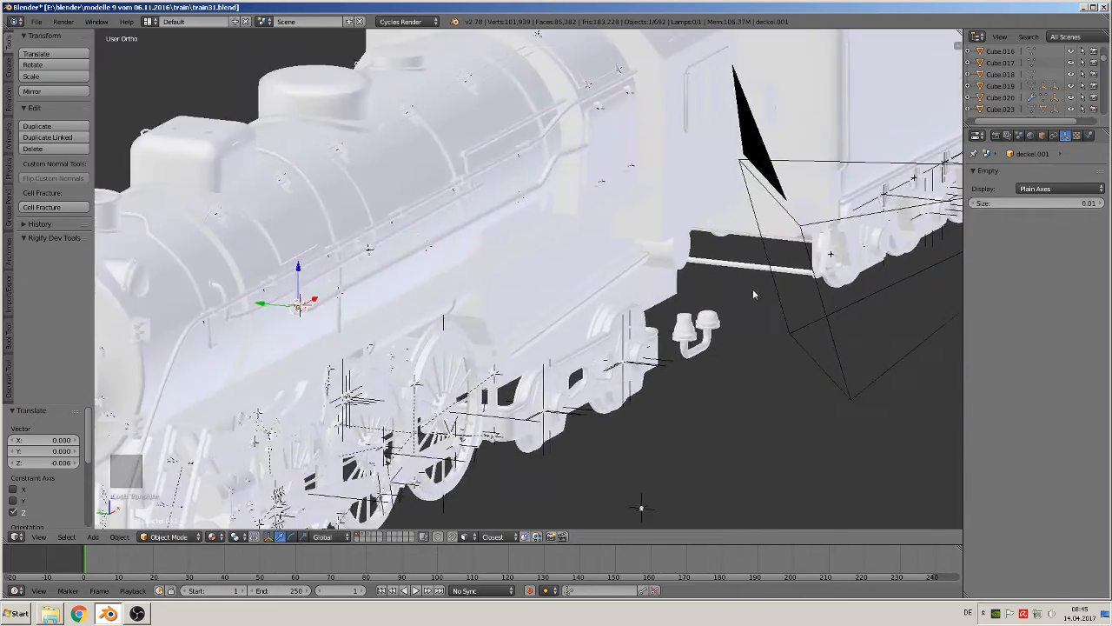
scroll(641, 246, up, 4)
shift+middle_drag(583, 223, 788, 281)
scroll(616, 277, up, 4)
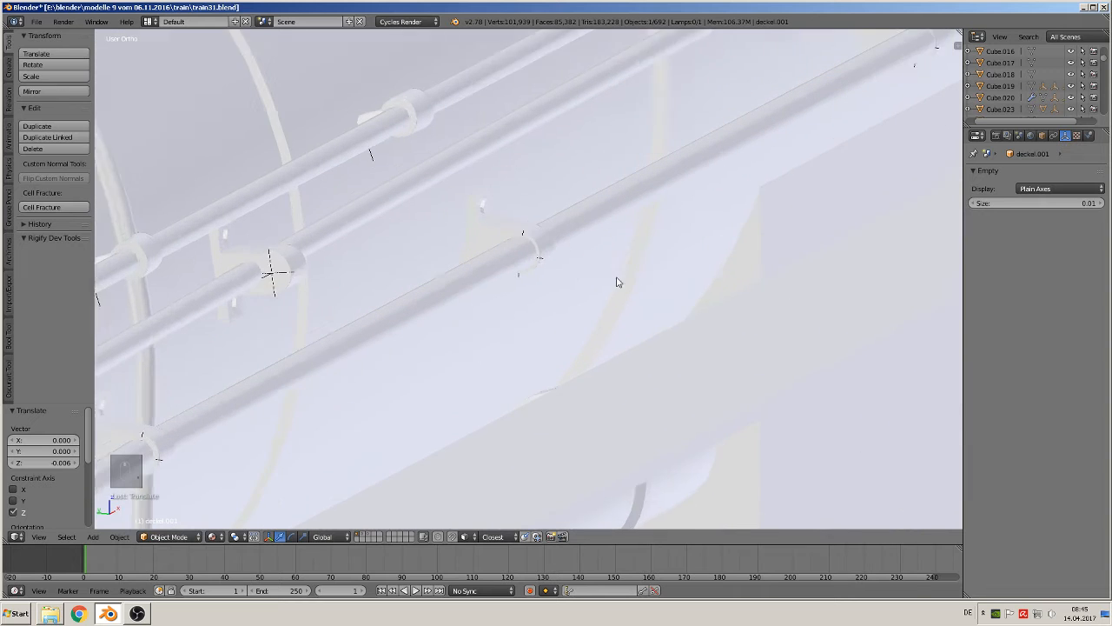
middle_drag(617, 281, 556, 259)
right_click(514, 257)
key(Tab)
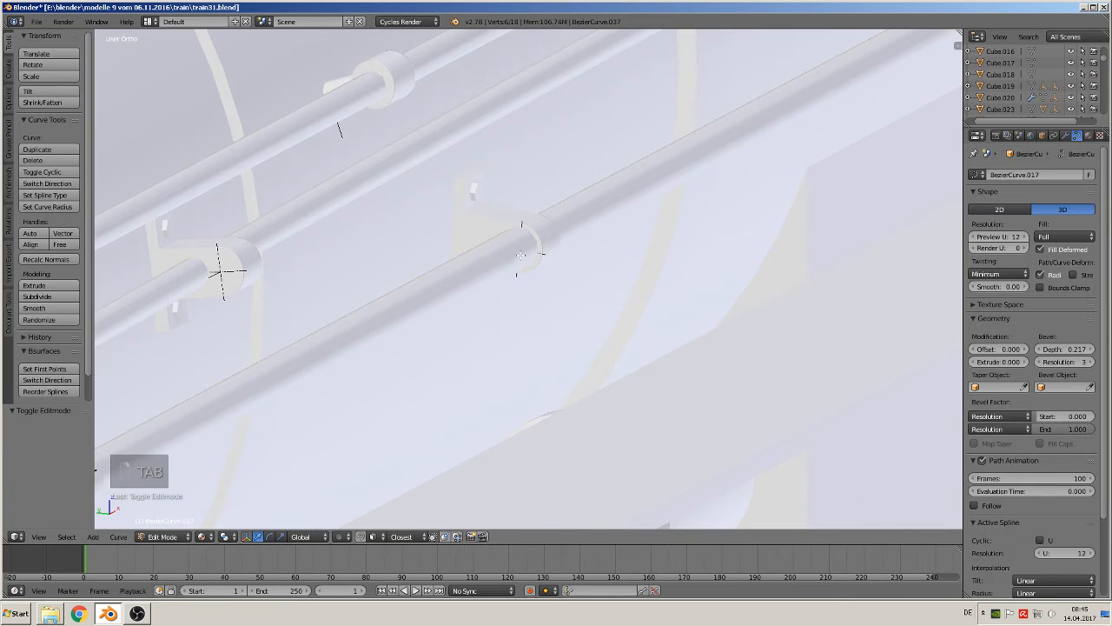
scroll(522, 263, down, 3)
shift+middle_drag(667, 266, 478, 342)
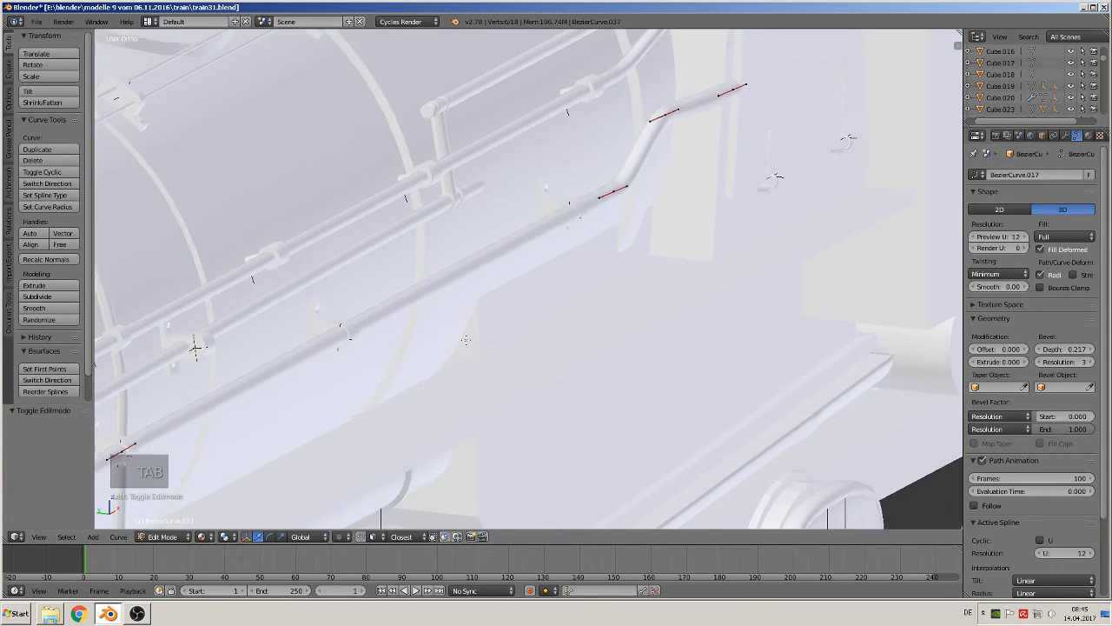
scroll(606, 251, up, 3)
shift+middle_drag(649, 170, 601, 227)
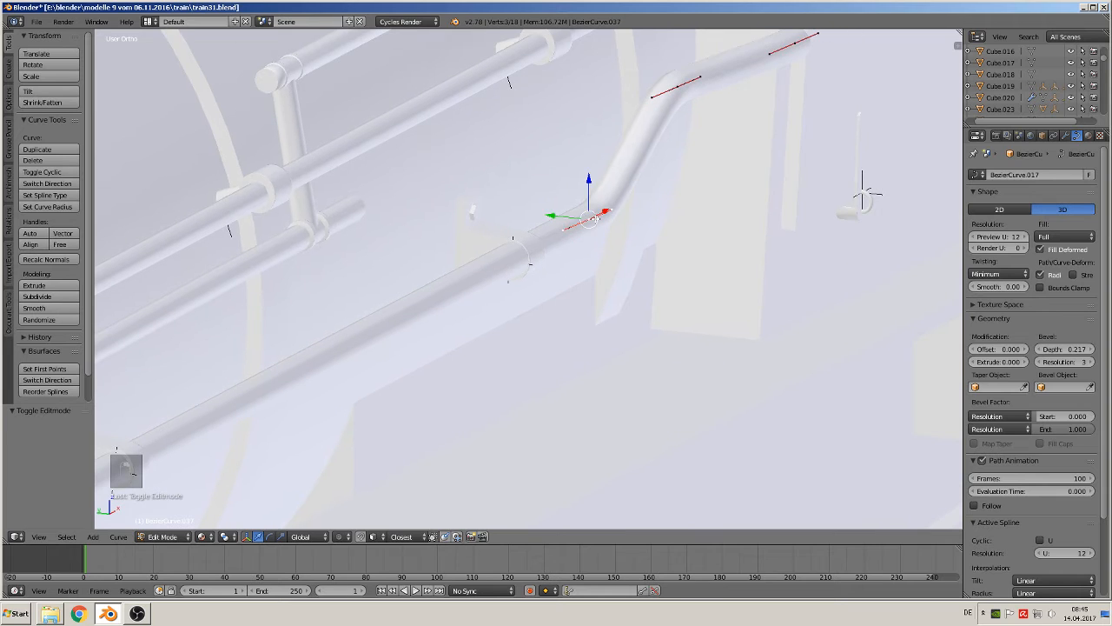
drag(550, 215, 581, 182)
shift+middle_drag(636, 219, 602, 251)
shift+middle_drag(603, 189, 531, 321)
middle_drag(532, 321, 576, 303)
- In top view, move the upper bend point 0.012 and the cab-side end point 0.030 along Y, then leave edit mode and deselect everything
key(KP_7)
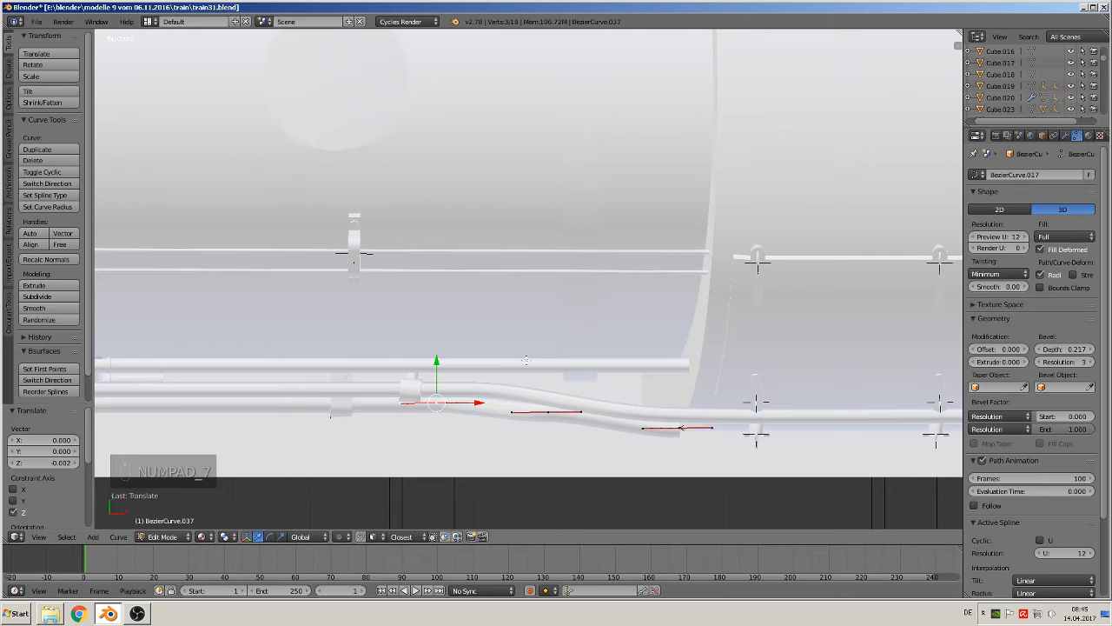
key(KP_7)
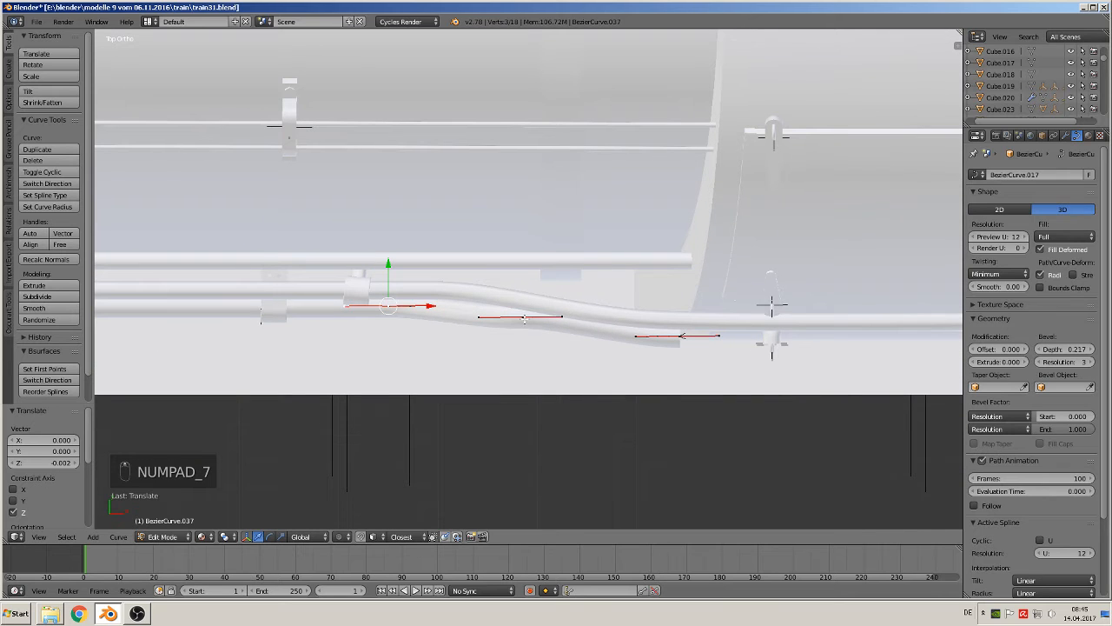
right_click(524, 318)
drag(524, 279, 522, 267)
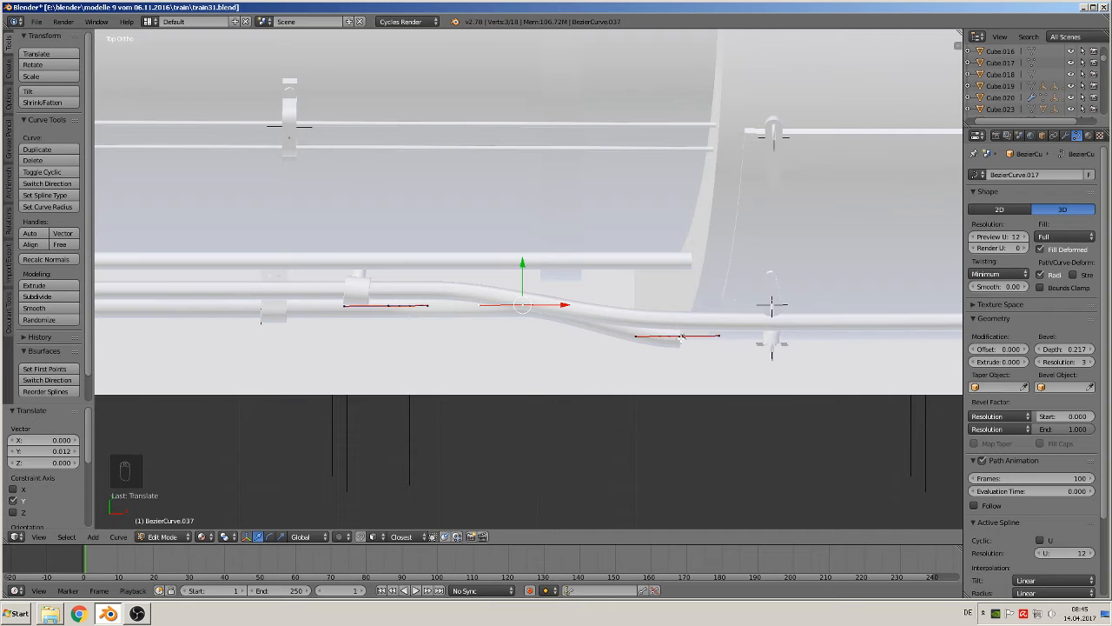
drag(680, 296, 682, 264)
middle_drag(682, 263, 674, 234)
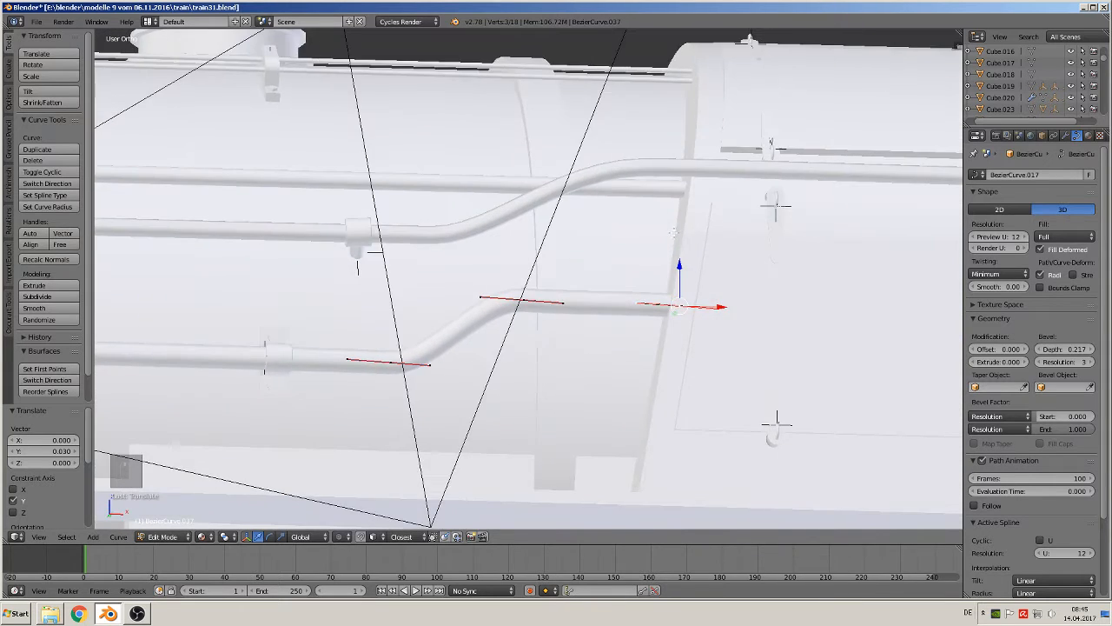
key(Tab)
scroll(606, 308, down, 6)
key(a)
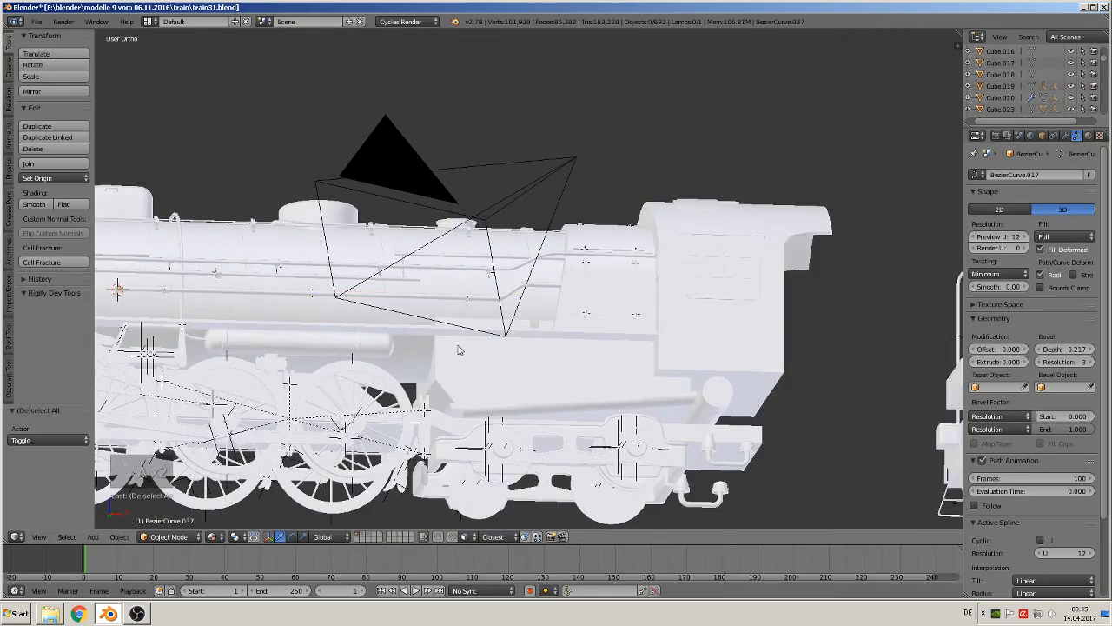
- Examine the pipes and brackets along the boiler side from the wheels to the smokebox front
middle_drag(448, 363, 522, 398)
shift+middle_drag(291, 385, 508, 335)
scroll(509, 335, up, 2)
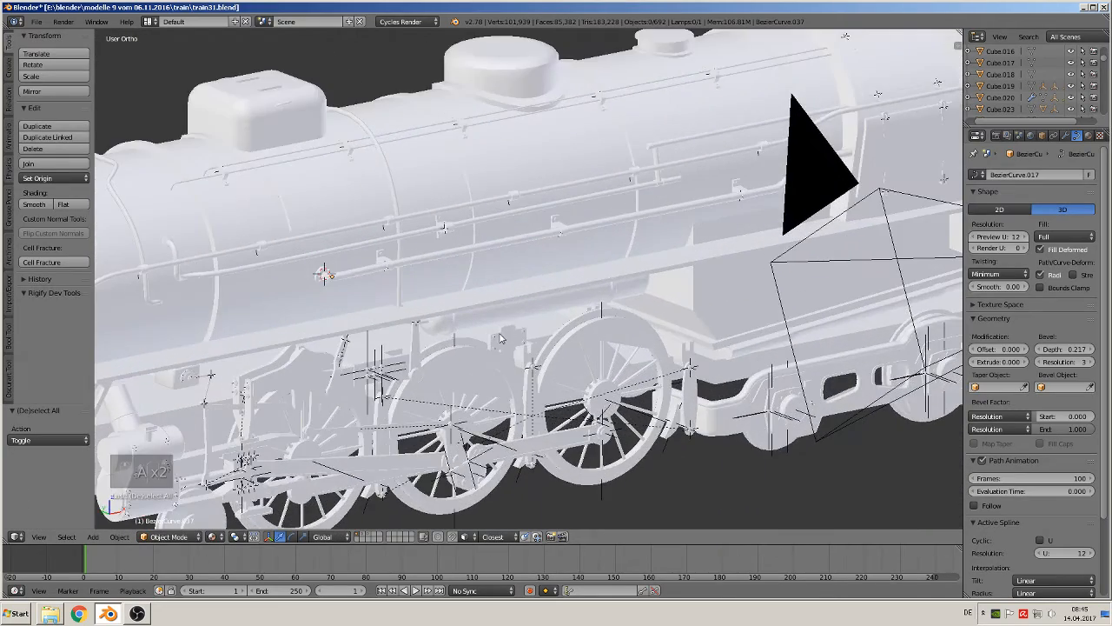
scroll(501, 338, up, 2)
scroll(486, 300, down, 1)
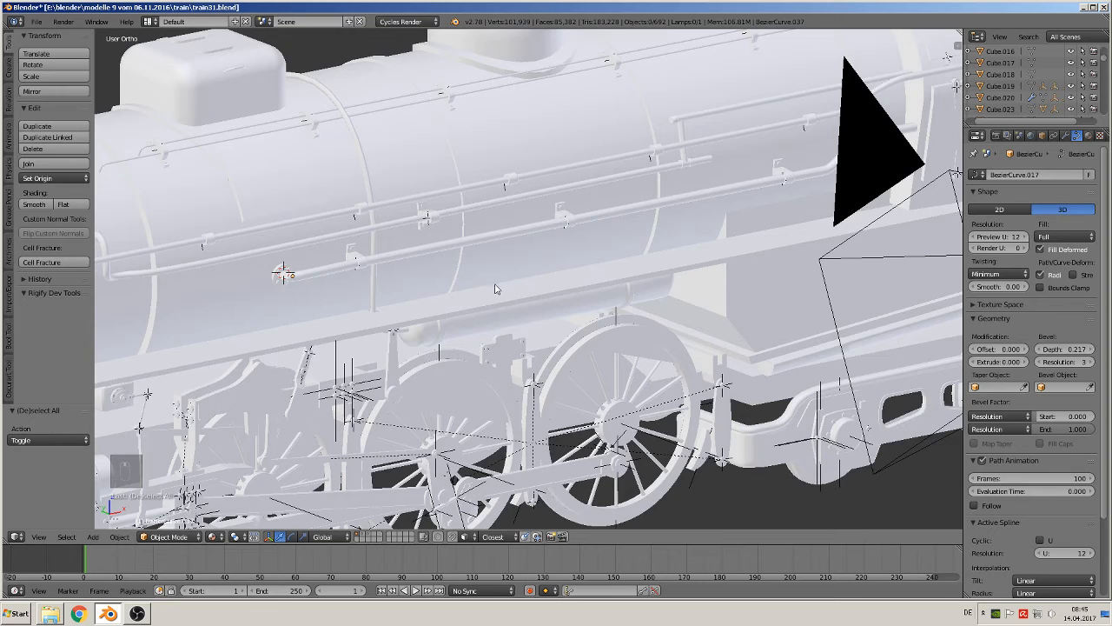
shift+middle_drag(544, 198, 874, 250)
scroll(683, 285, down, 1)
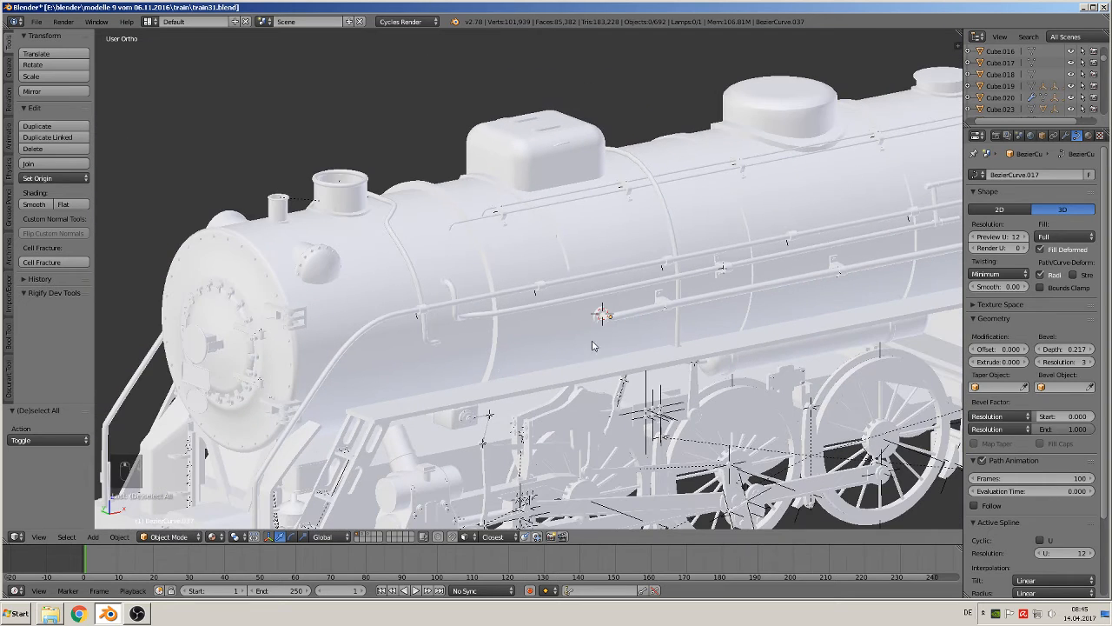
scroll(595, 330, up, 3)
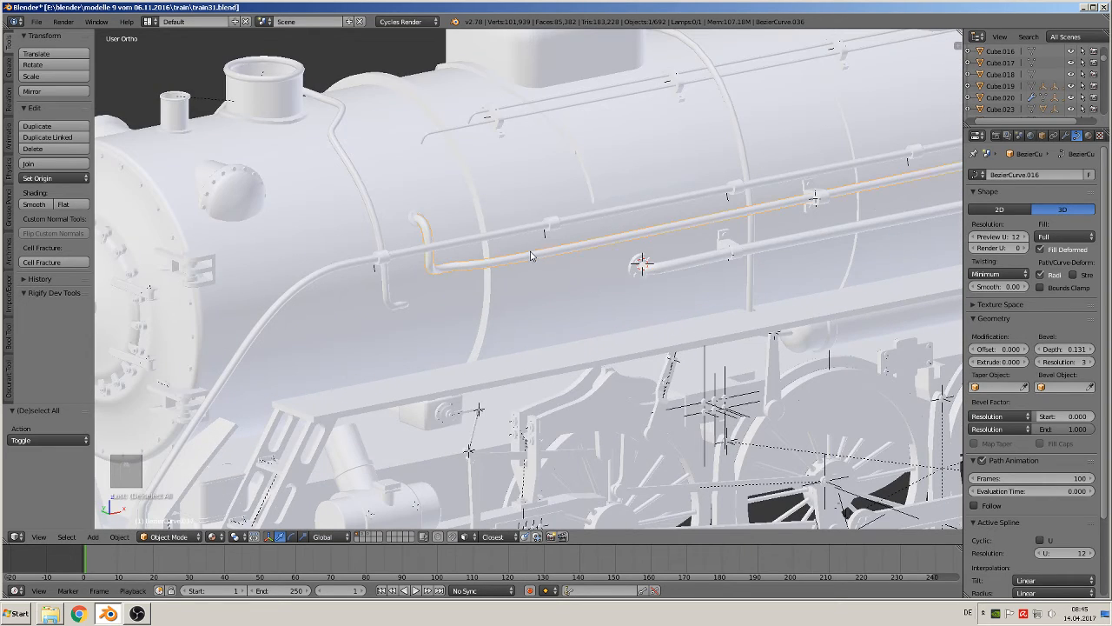
- Duplicate the middle boiler pipe with the upturned front end and move the copy 1.036 along Y to the other side
scroll(547, 277, down, 2)
middle_drag(554, 278, 598, 289)
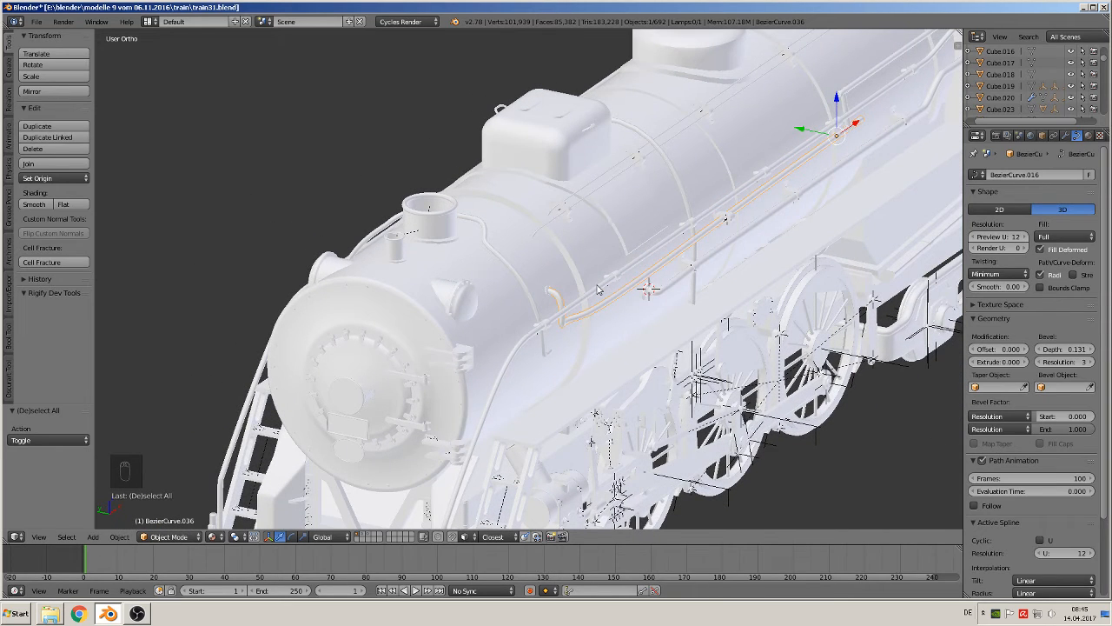
key(shift+d)
drag(801, 129, 502, 108)
shift+middle_drag(432, 224, 538, 226)
- Mirror the duplicated pipe along the global Y axis
click(119, 536)
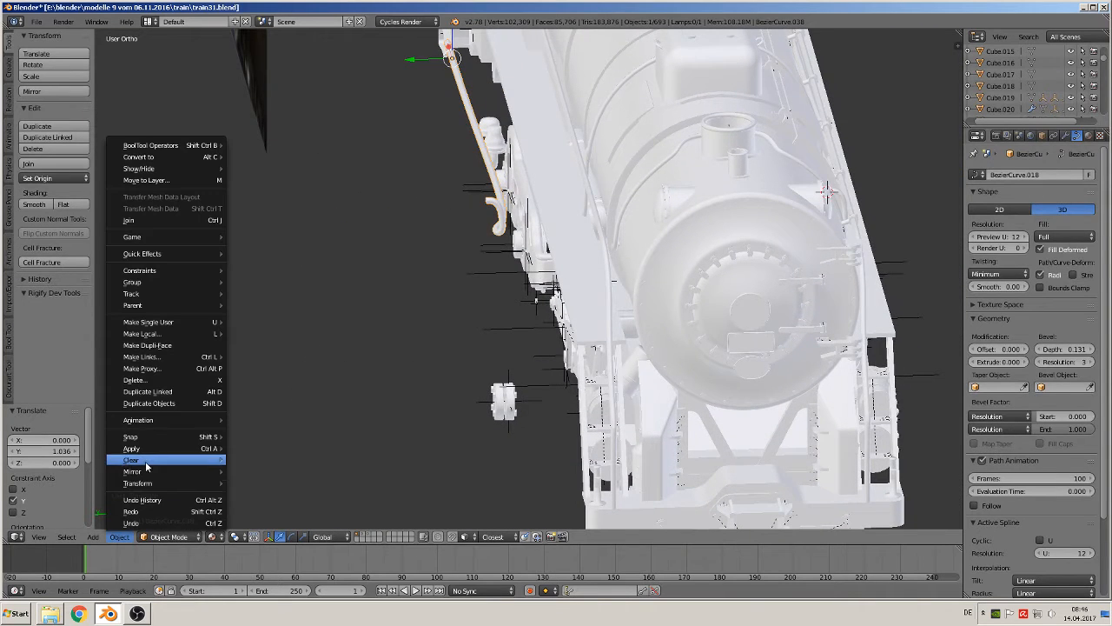
mouse_move(145, 472)
click(250, 472)
key(y)
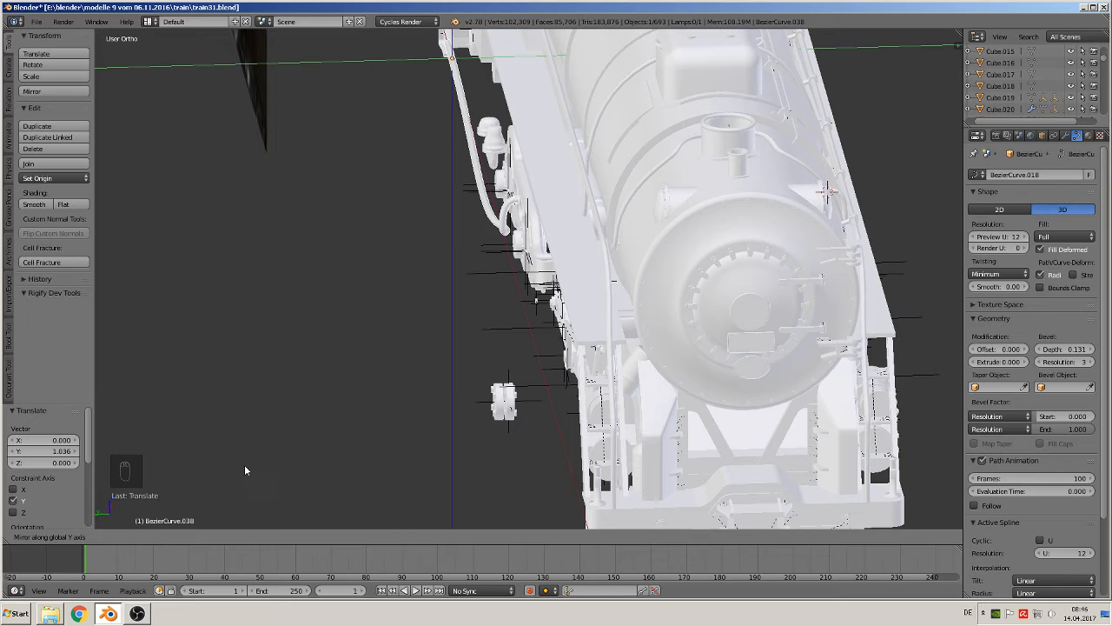
click(242, 465)
middle_drag(260, 437, 339, 461)
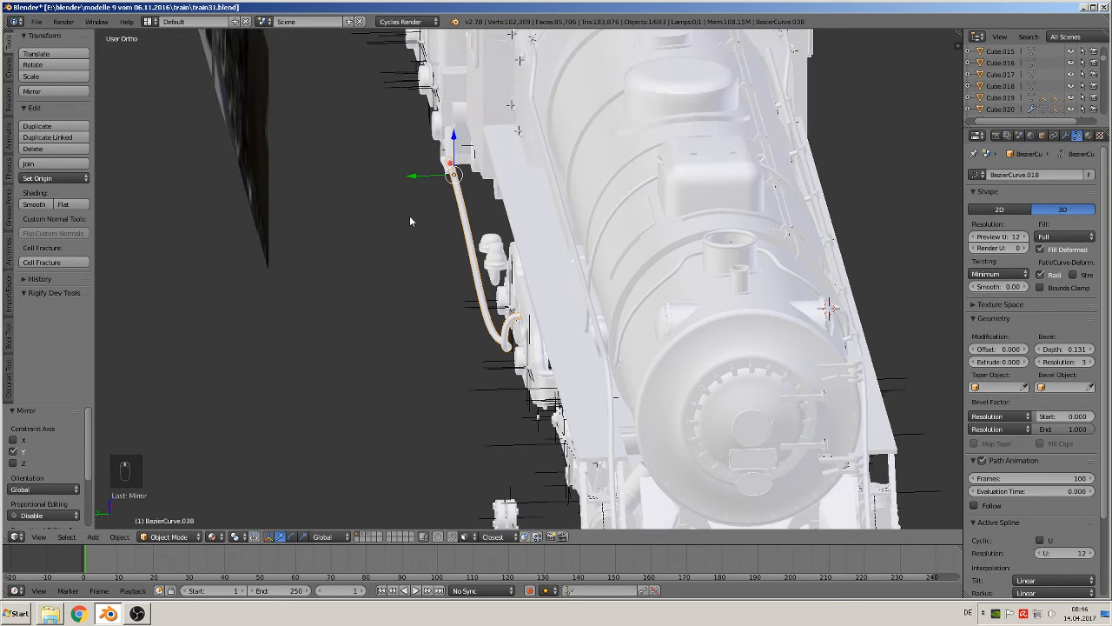
- Position the mirrored pipe against the opposite side of the boiler with successive Y moves of -0.352, 0.002 and 0.013
key(g)
key(y)
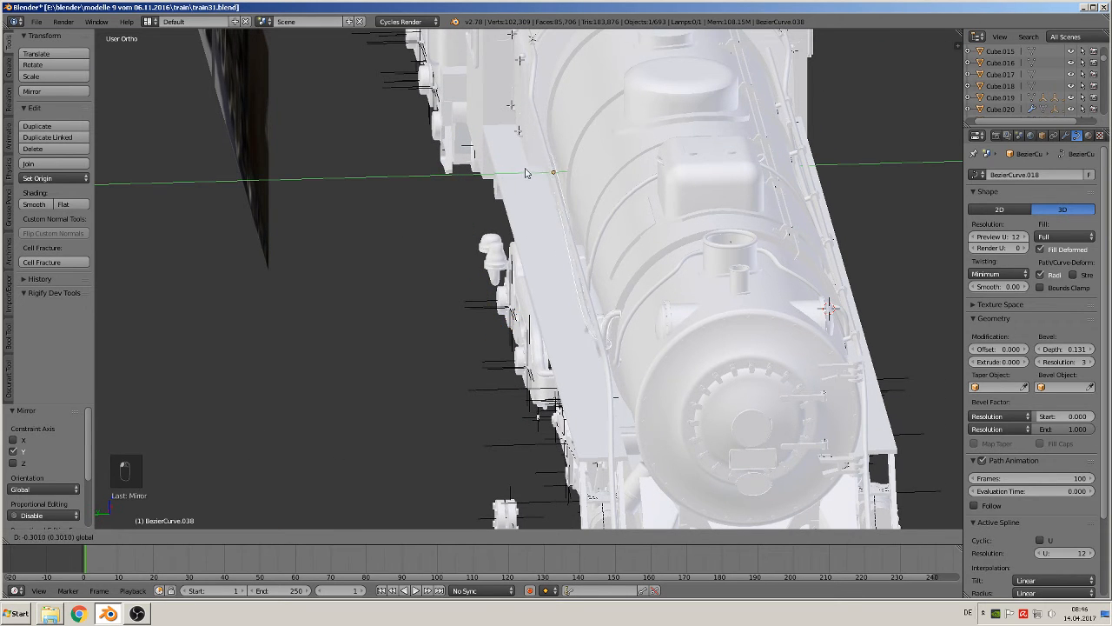
click(540, 171)
middle_drag(540, 171, 437, 145)
scroll(554, 193, up, 1)
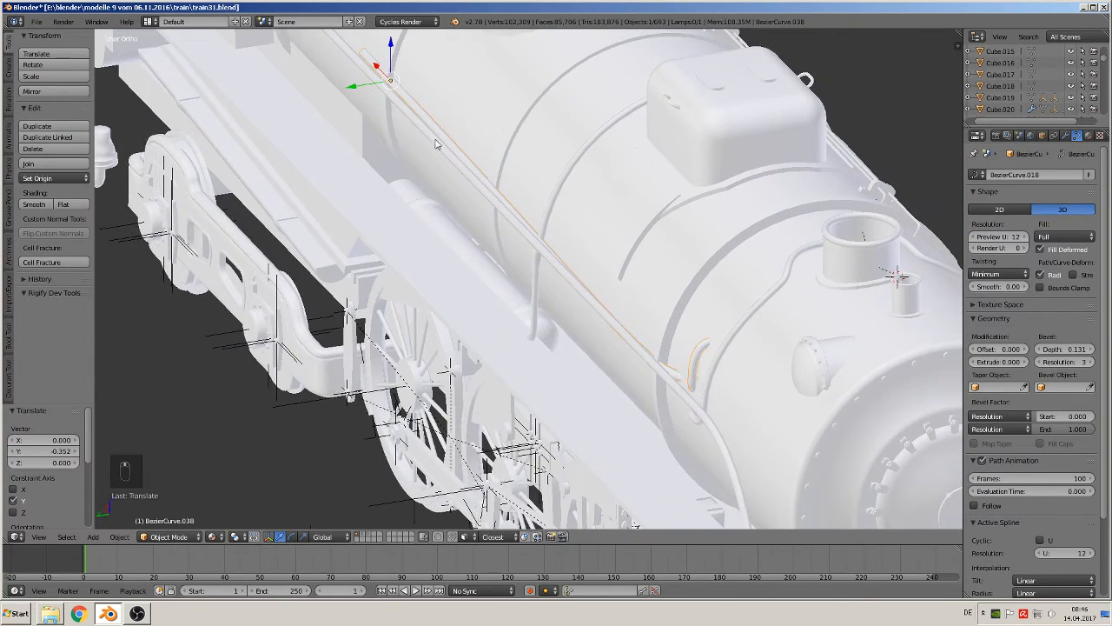
key(g)
key(y)
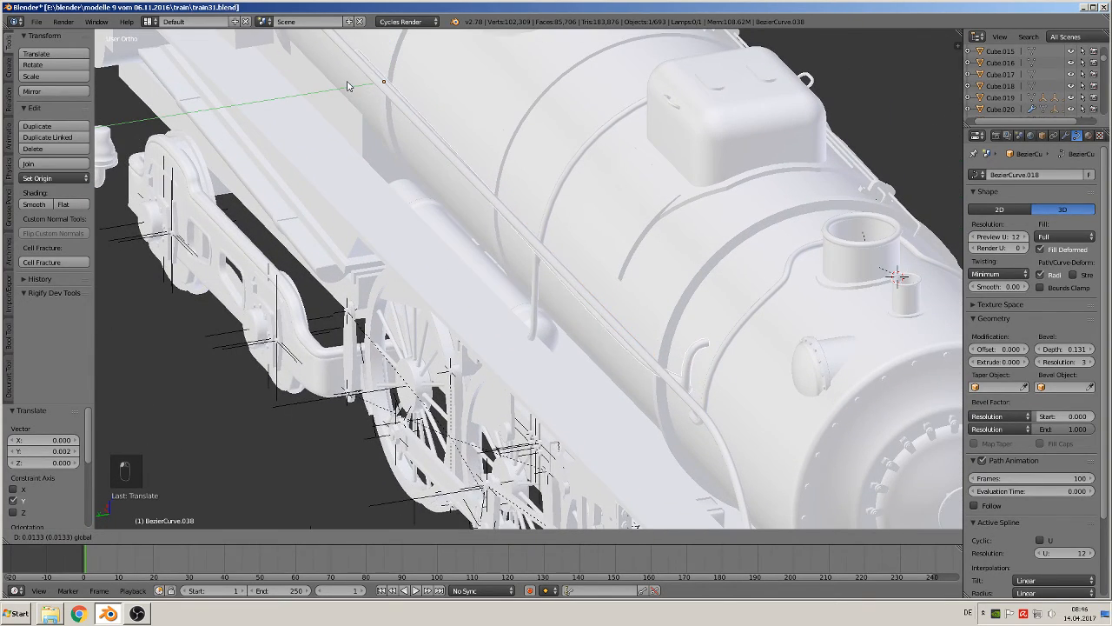
click(346, 86)
middle_drag(347, 86, 503, 222)
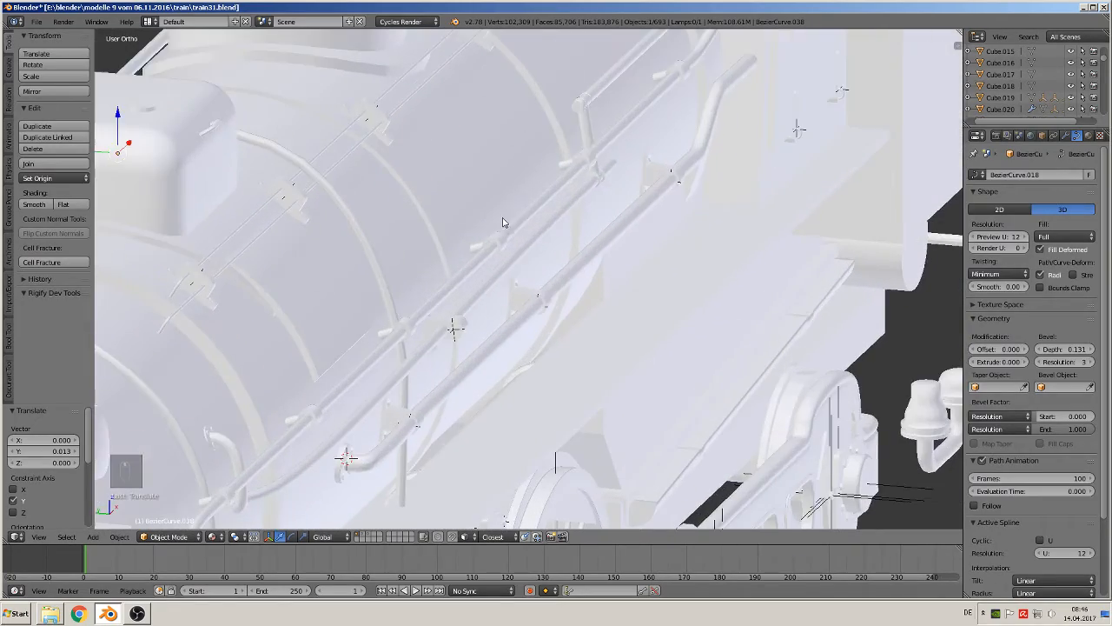
- Duplicate the small vertical connecting pipe near the cab and move the copy 0.715 along Y to the boiler's opposite side
right_click(589, 133)
scroll(575, 174, down, 3)
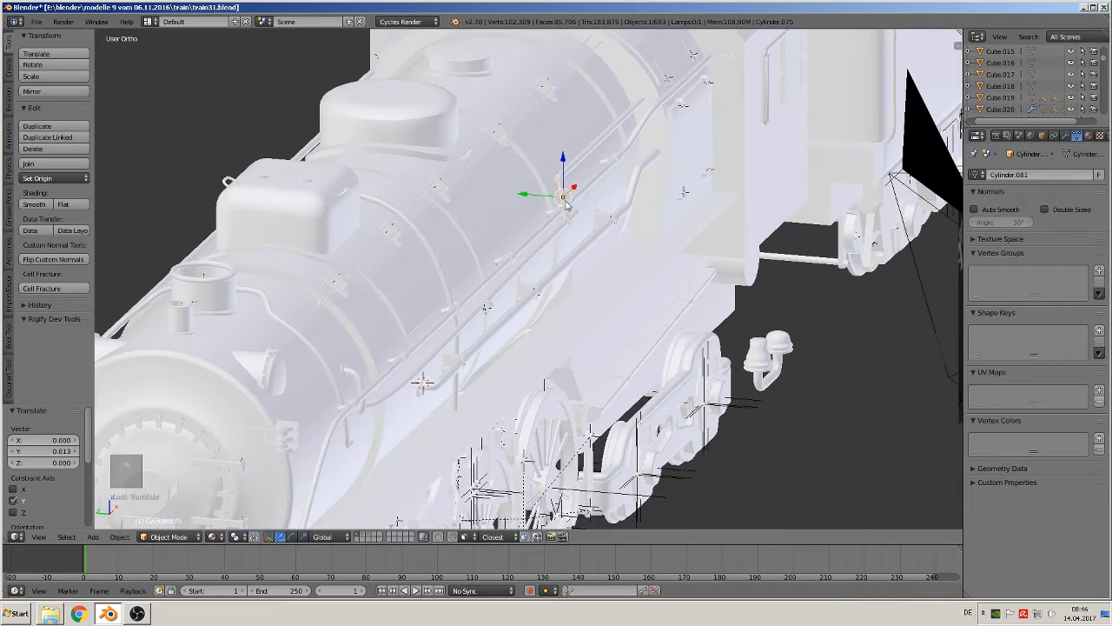
key(shift+d)
click(563, 278)
drag(519, 196, 511, 197)
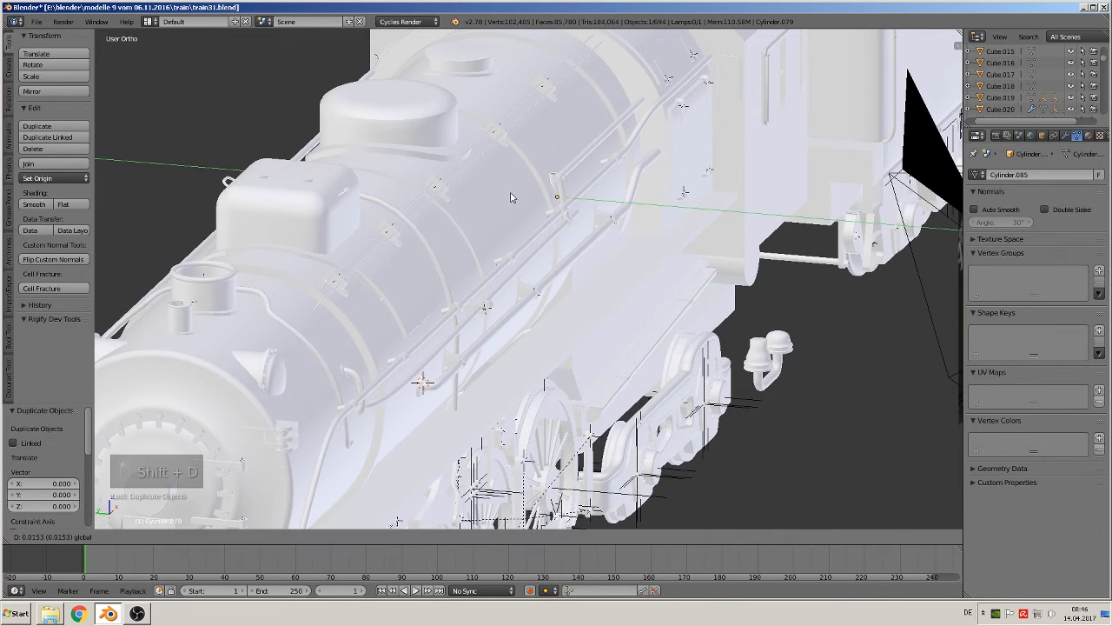
click(269, 150)
middle_drag(270, 150, 101, 480)
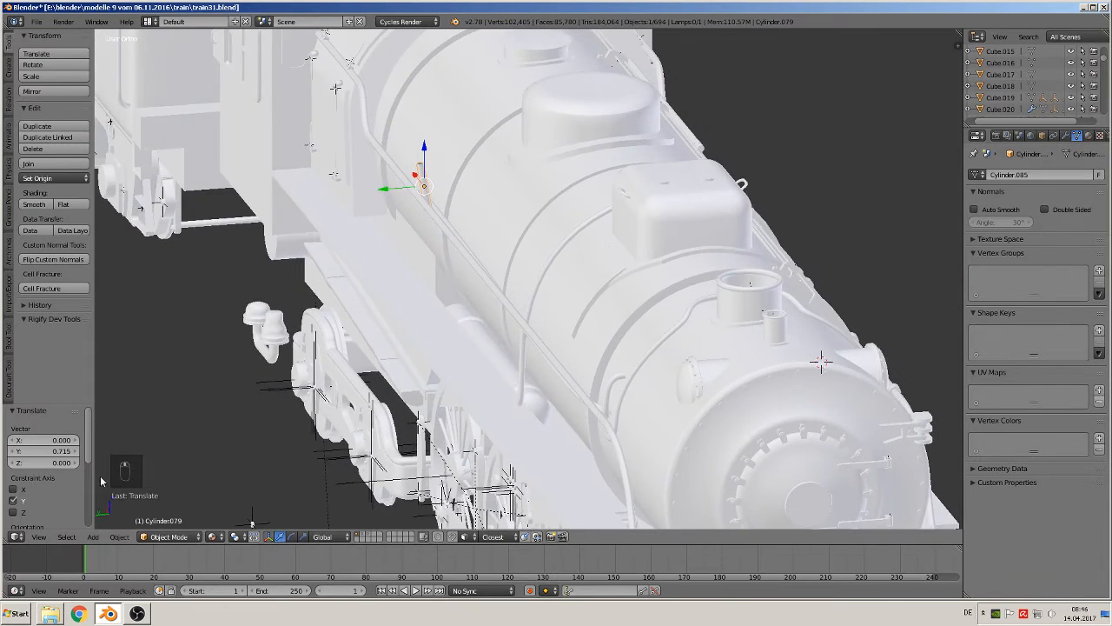
click(119, 536)
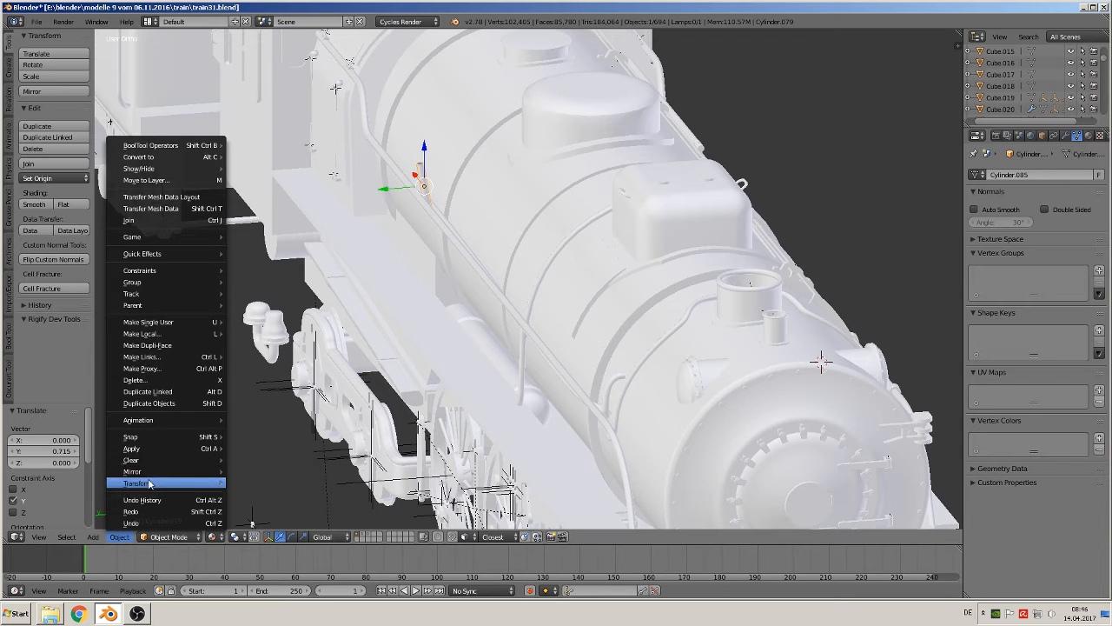
click(257, 465)
key(z)
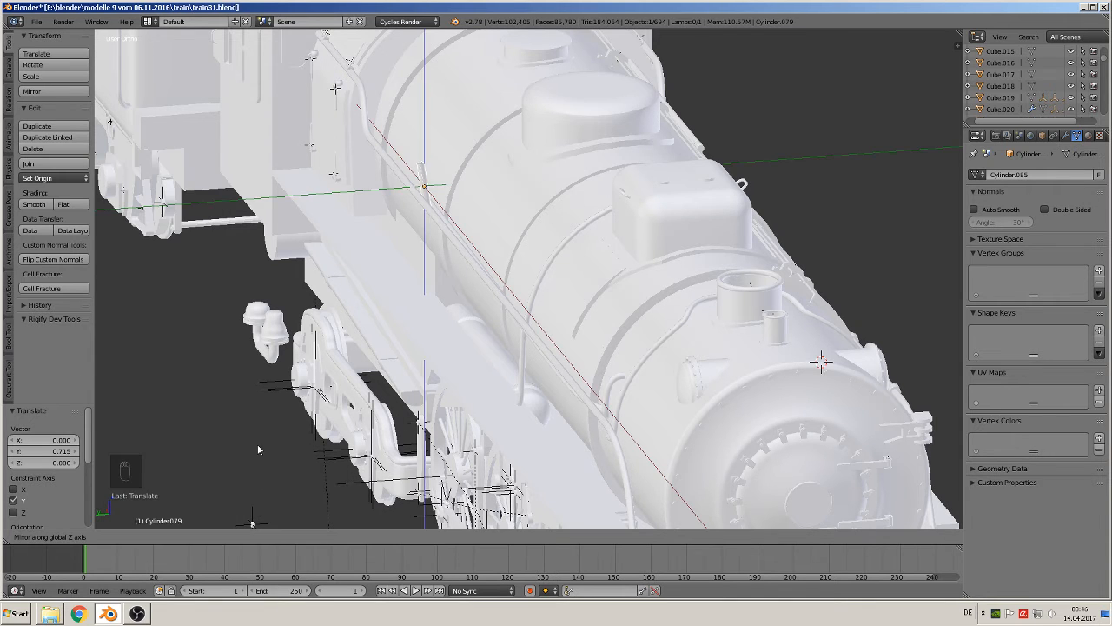
key(y)
middle_drag(131, 476, 272, 366)
right_click(269, 365)
- Apply rotation and scale to the copied vertical connecting pipe and mirror it along the global Y axis
click(119, 536)
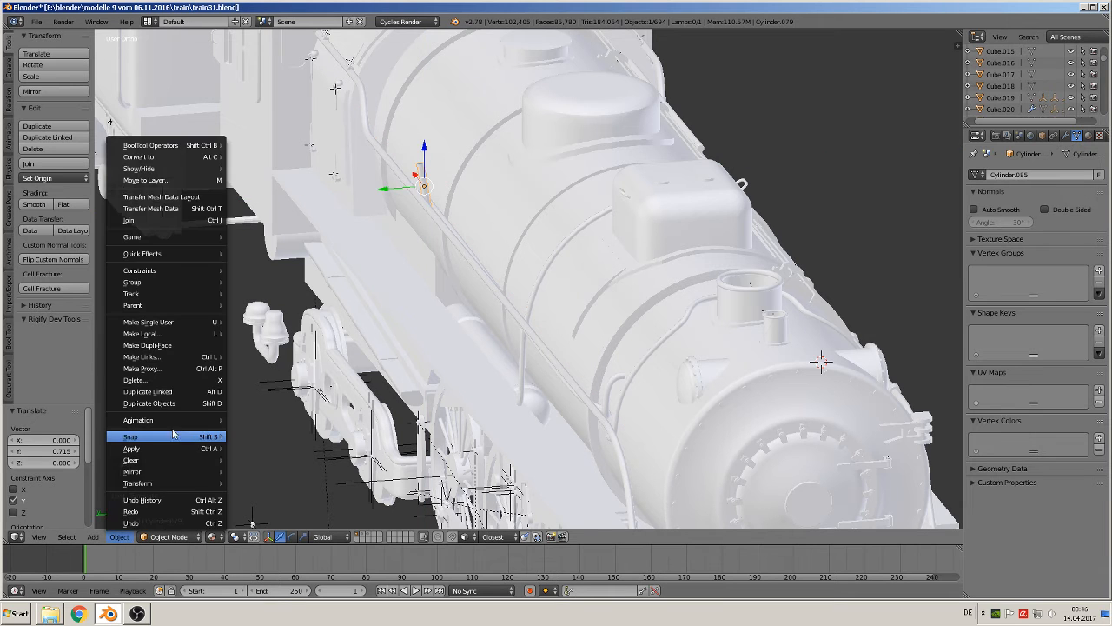
mouse_move(163, 448)
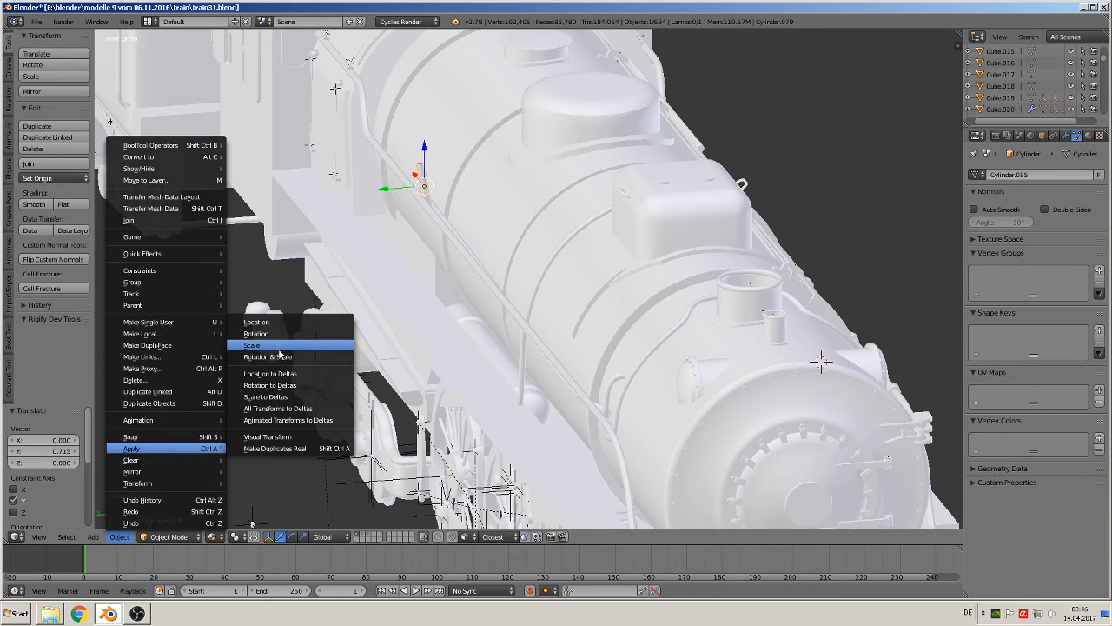
click(275, 357)
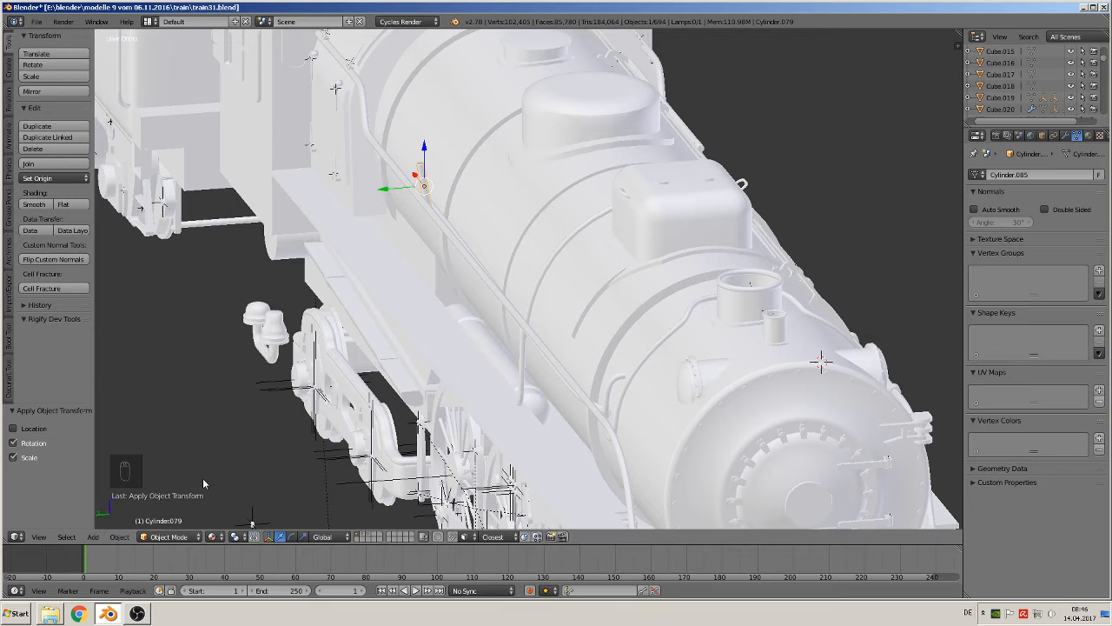
click(119, 536)
mouse_move(156, 472)
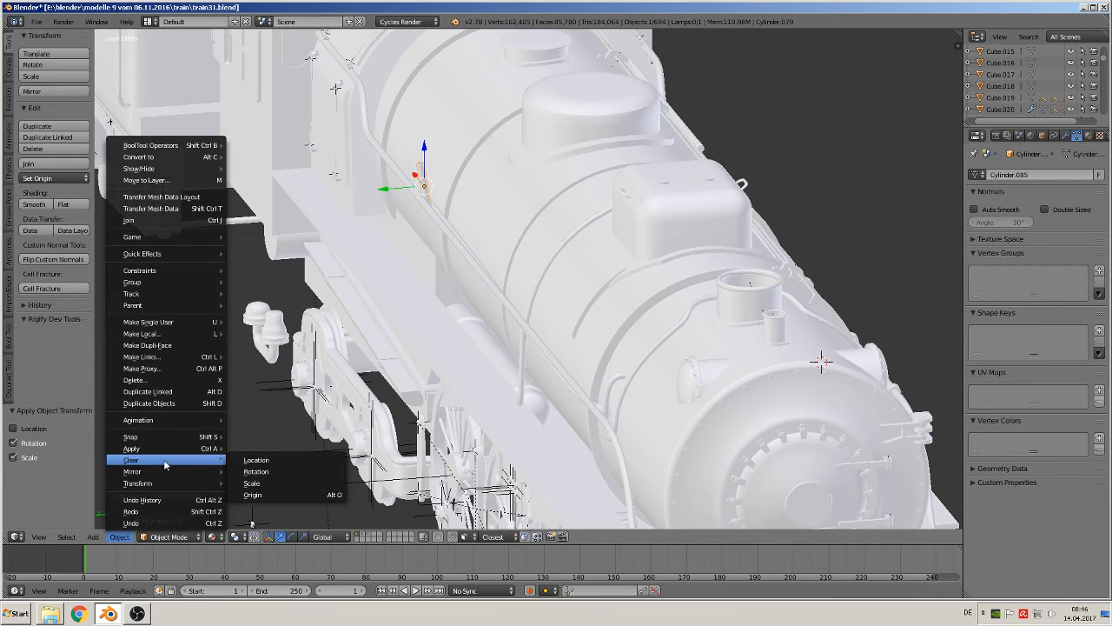
click(255, 500)
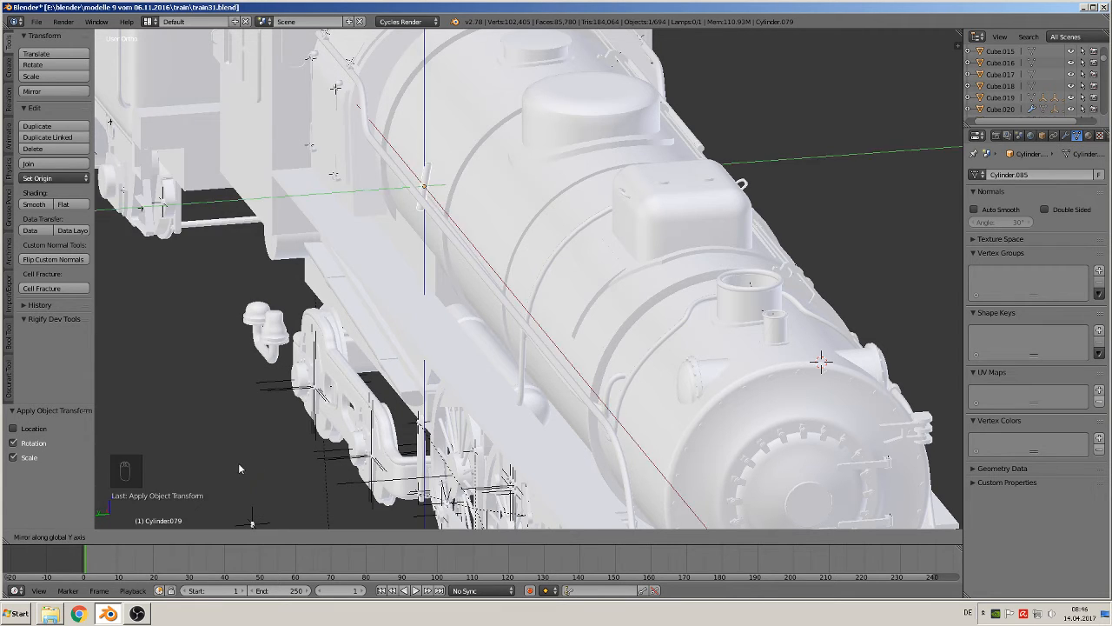
click(224, 466)
- Duplicate the short straight upper pipe near the cab and move the copy to the boiler's opposite side, 0.566 and 0.125 along Y
middle_drag(258, 437, 466, 318)
scroll(430, 382, up, 1)
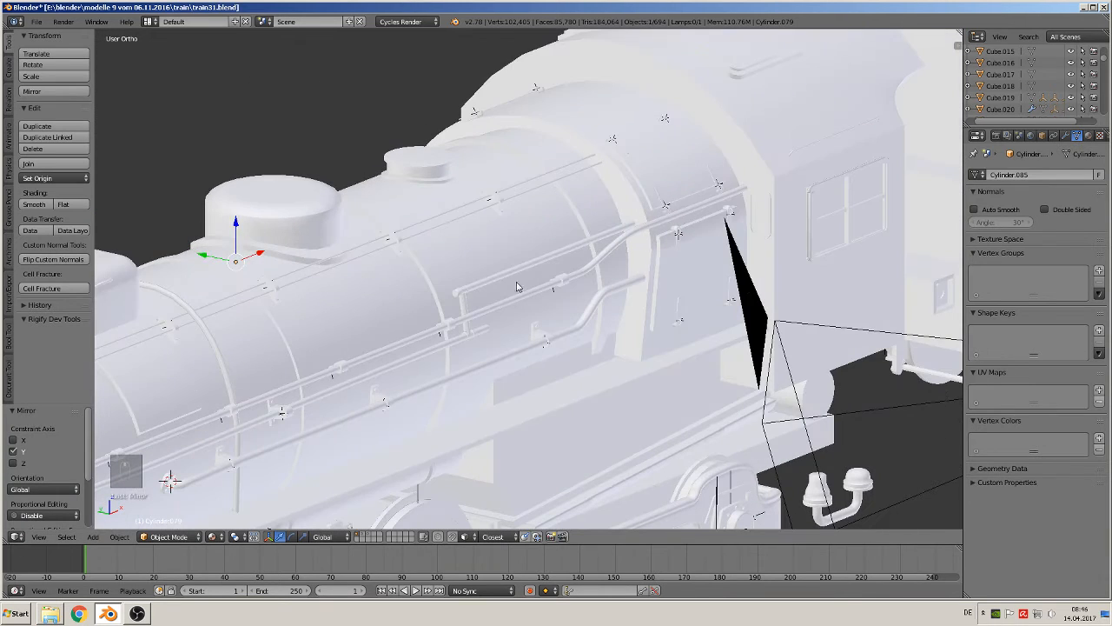
key(shift+d)
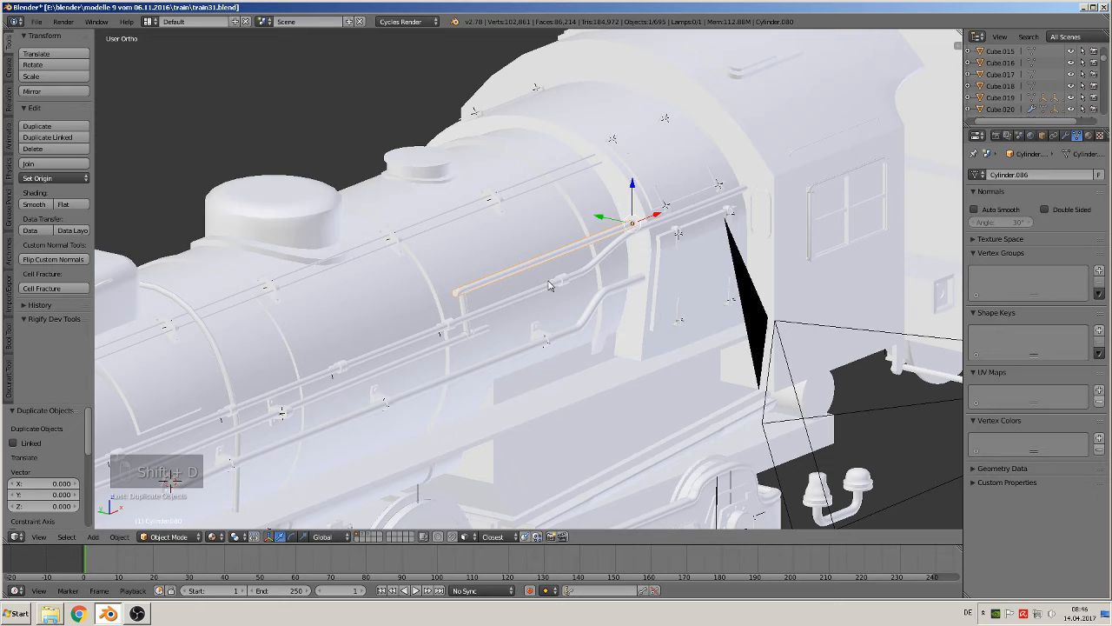
drag(598, 225, 489, 198)
click(418, 185)
middle_drag(418, 186, 513, 268)
drag(292, 155, 286, 162)
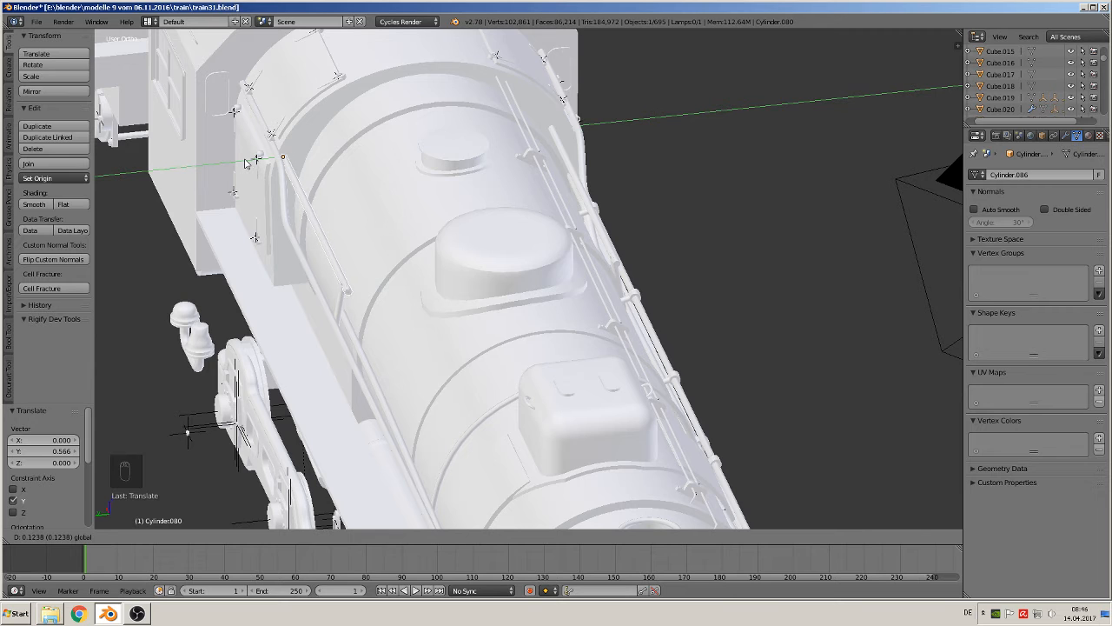
click(246, 162)
- Align the copied connecting pipe, straight upper pipe and middle Bezier pipe with one another using Y moves of -0.004, -0.017 and 0.012
scroll(199, 338, up, 4)
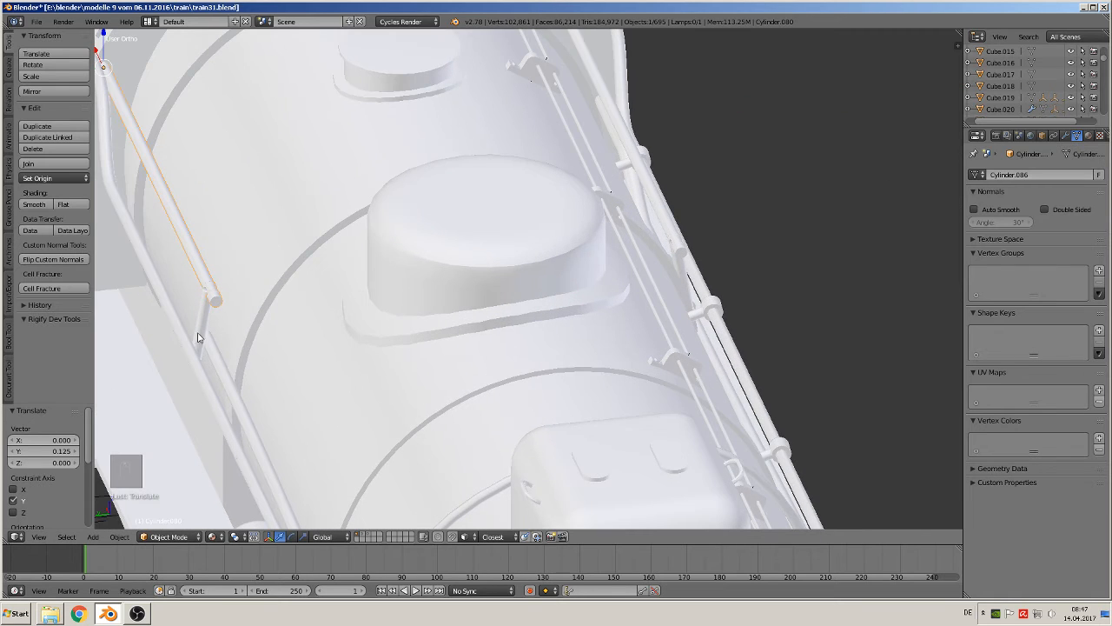
drag(182, 335, 184, 333)
middle_drag(193, 334, 280, 252)
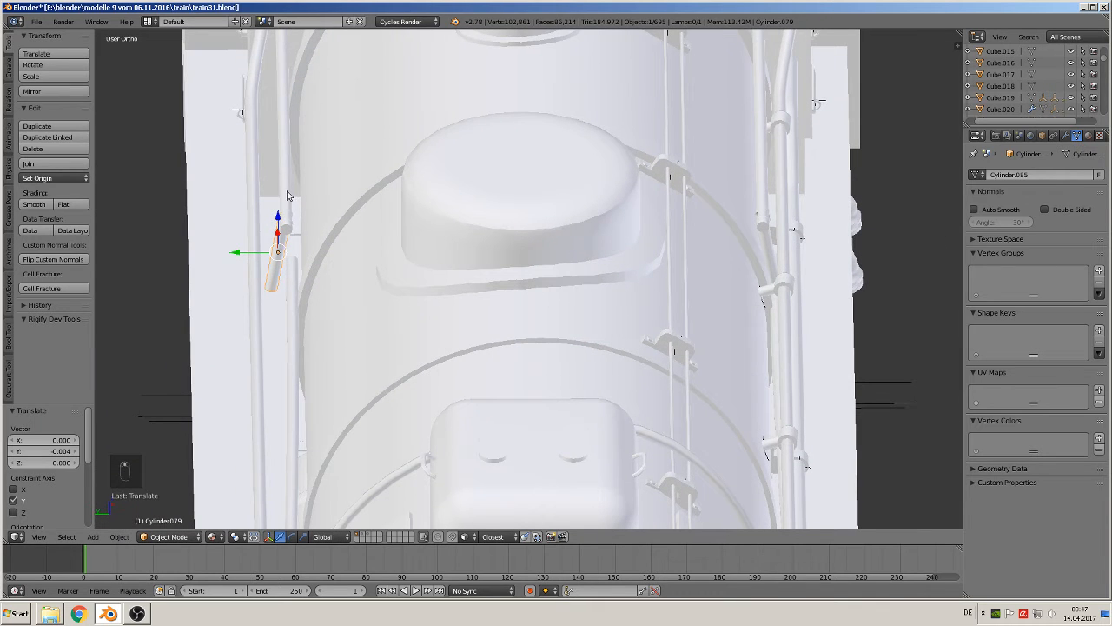
drag(248, 127, 264, 127)
right_click(289, 323)
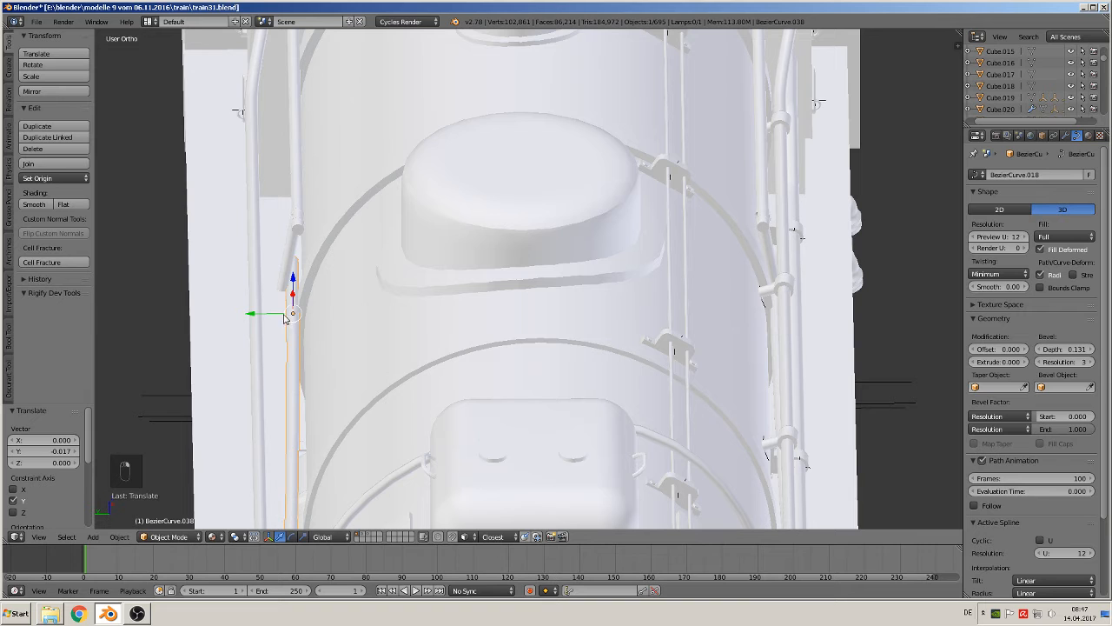
drag(284, 318, 271, 317)
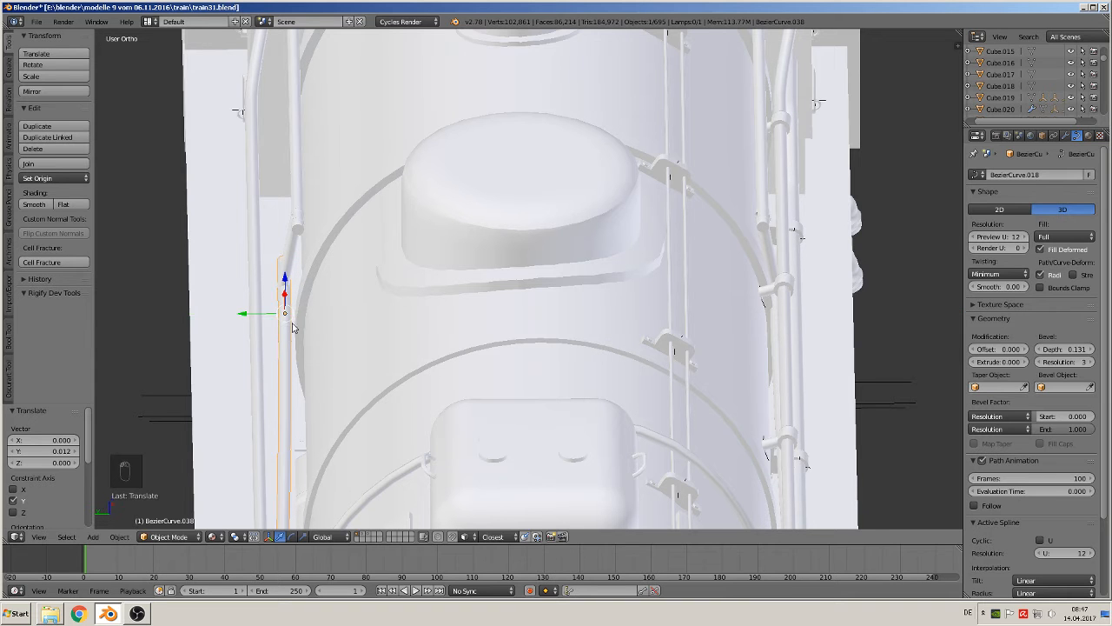
- Duplicate the thick lower boiler pipe and move the copy 0.954 along Y to the opposite side
middle_drag(326, 382, 462, 398)
scroll(462, 397, down, 4)
middle_drag(528, 443, 404, 374)
scroll(469, 363, up, 2)
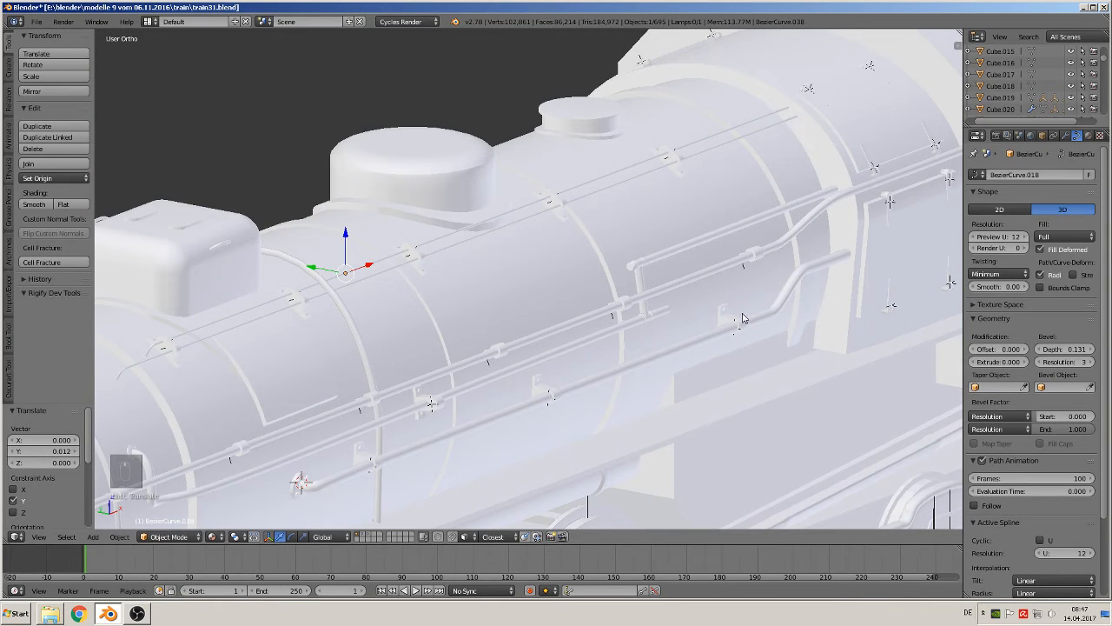
shift+middle_drag(612, 396, 732, 302)
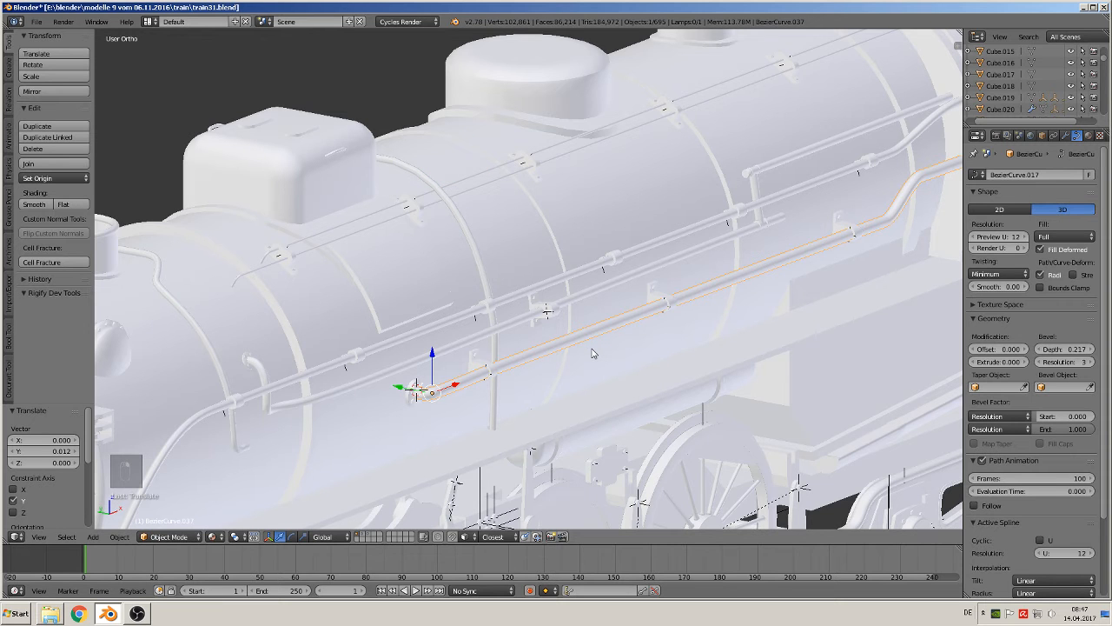
scroll(594, 351, down, 2)
middle_drag(596, 354, 634, 365)
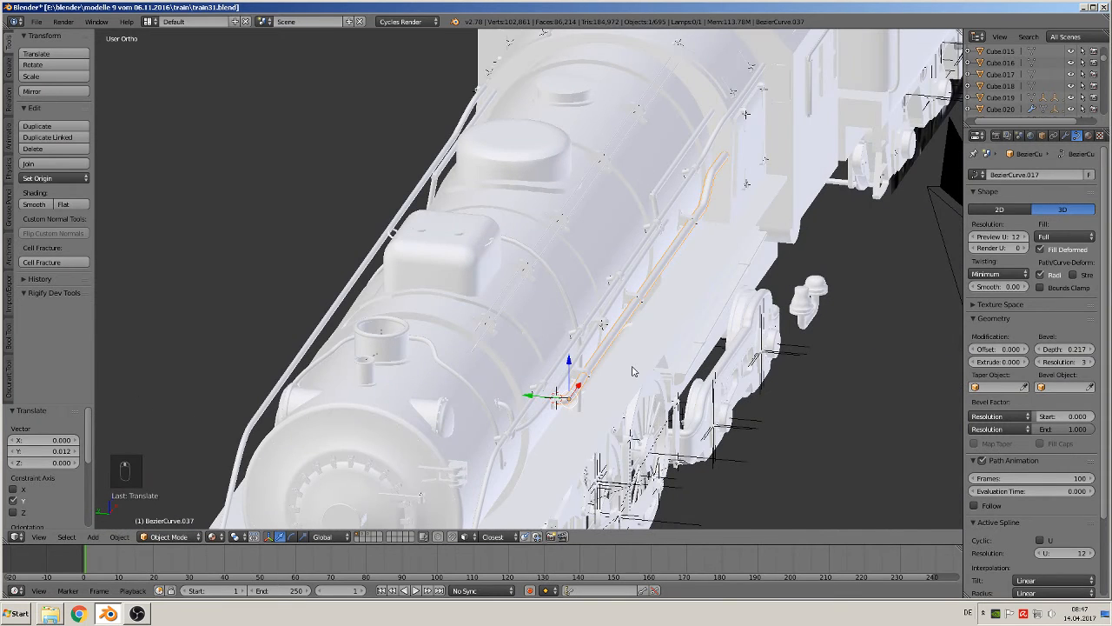
key(shift+d)
drag(541, 399, 225, 337)
- Mirror the duplicated lower pipe along the global Y axis
middle_drag(419, 352, 556, 365)
middle_drag(400, 446, 419, 450)
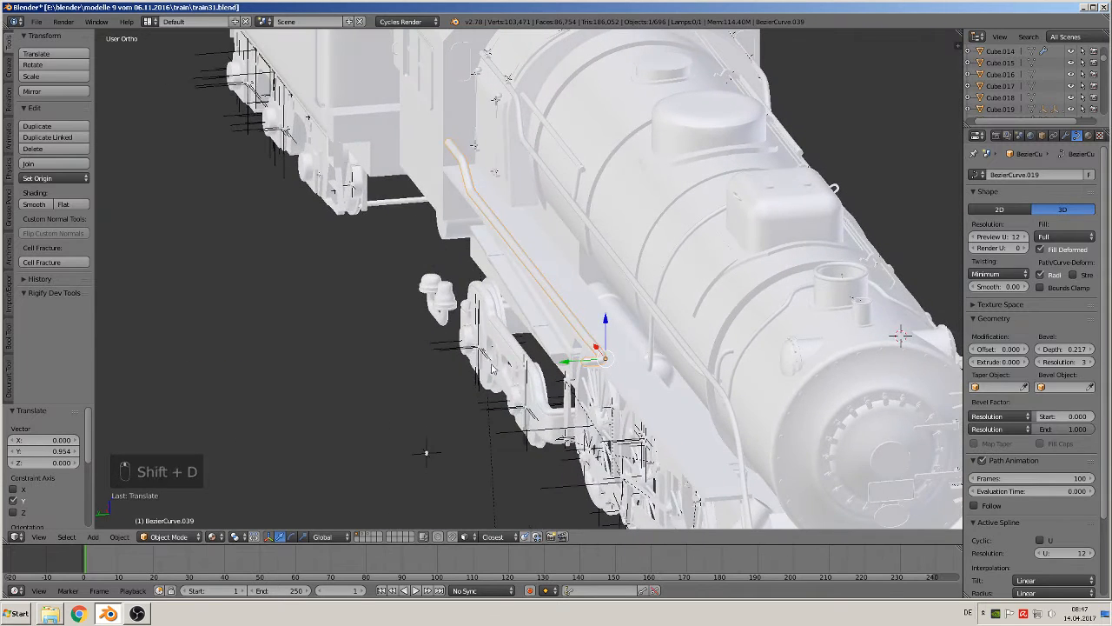
click(120, 537)
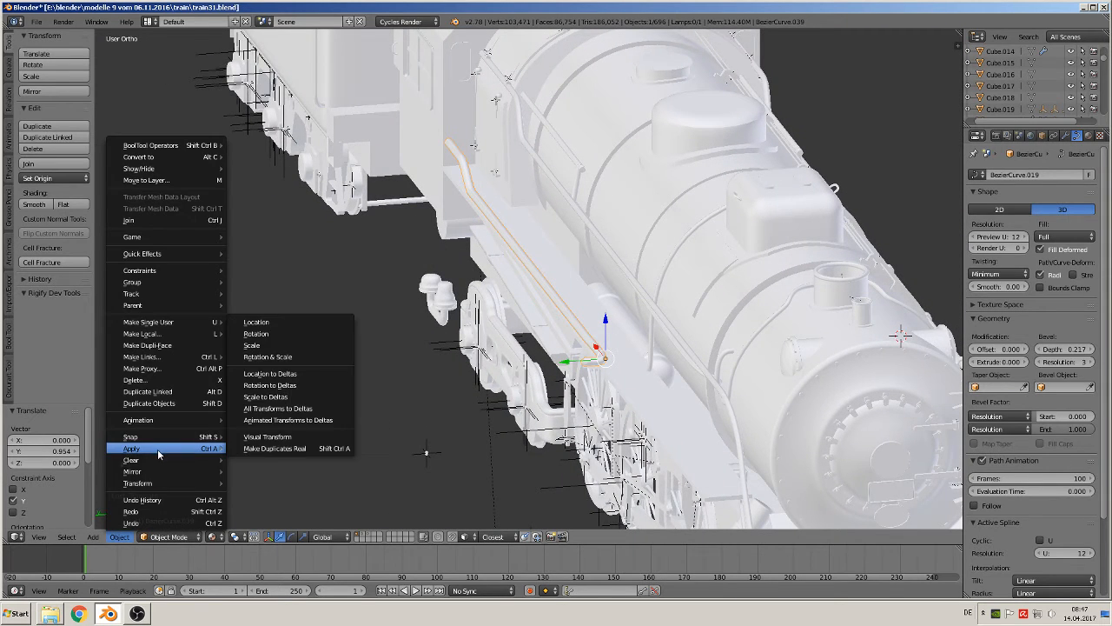
mouse_move(150, 471)
click(260, 471)
key(y)
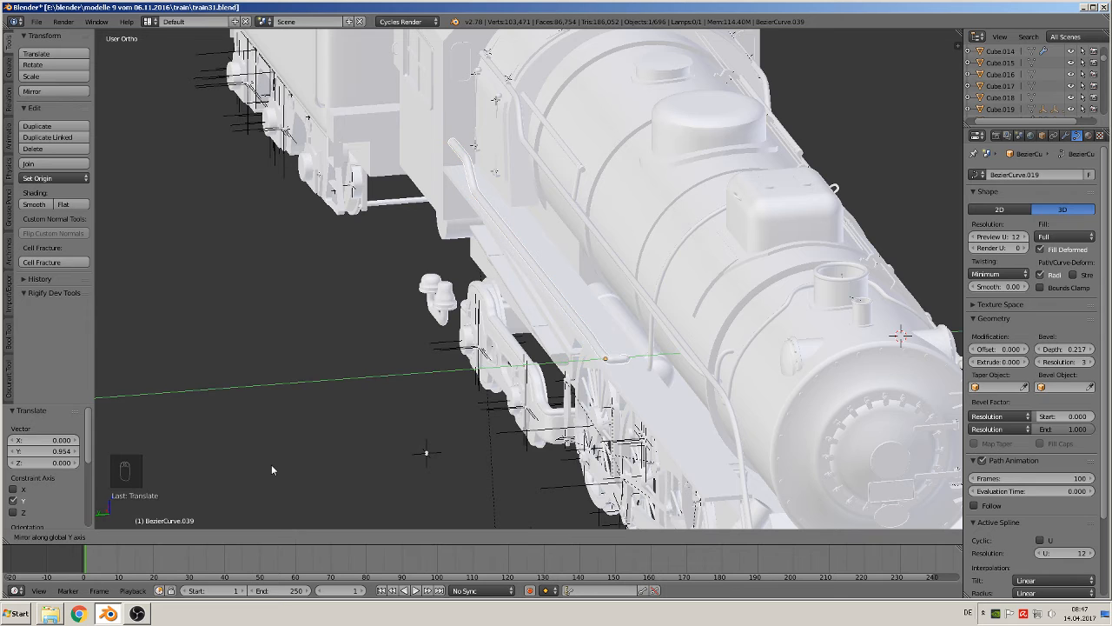
click(270, 464)
- Move the mirrored lower pipe -0.199 along Y against the boiler and deselect everything
key(g)
key(y)
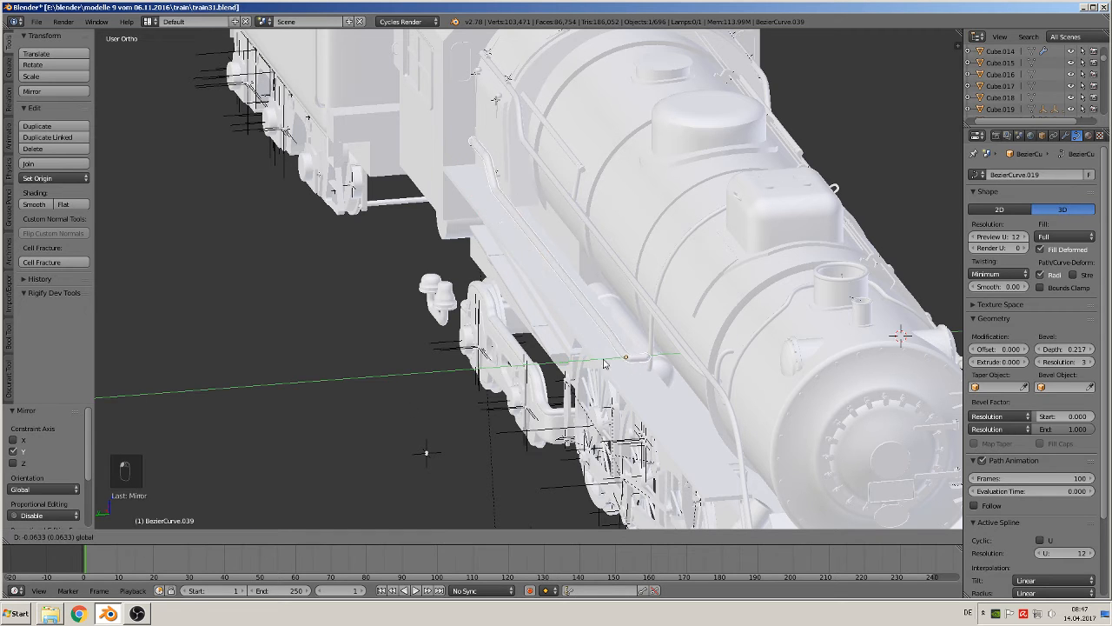
click(643, 357)
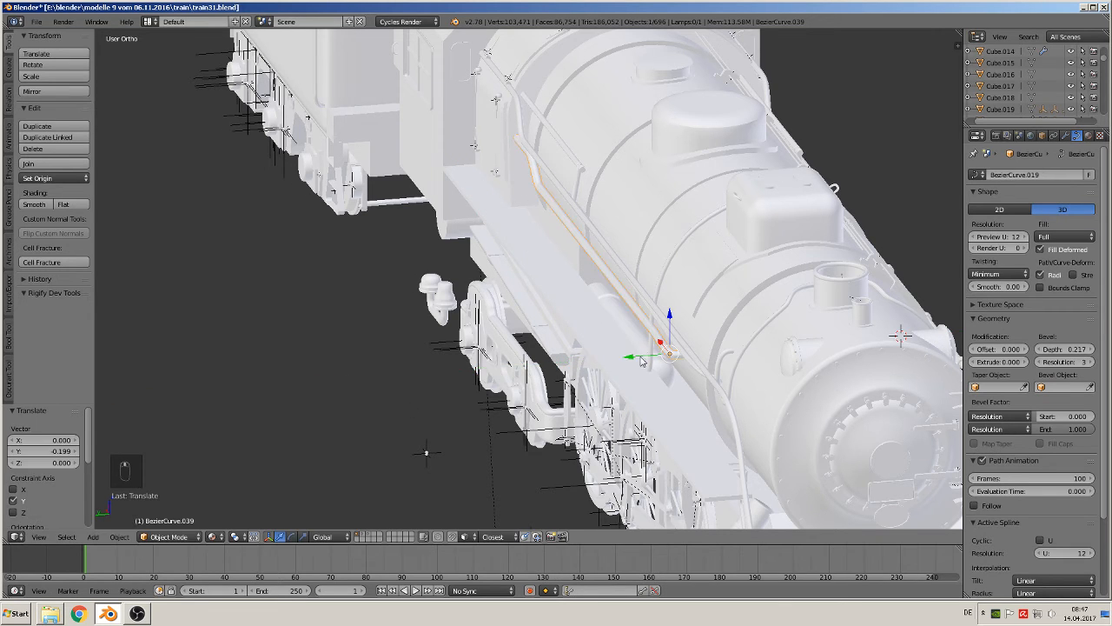
middle_drag(643, 358, 557, 374)
scroll(692, 355, up, 1)
scroll(569, 379, up, 1)
key(a)
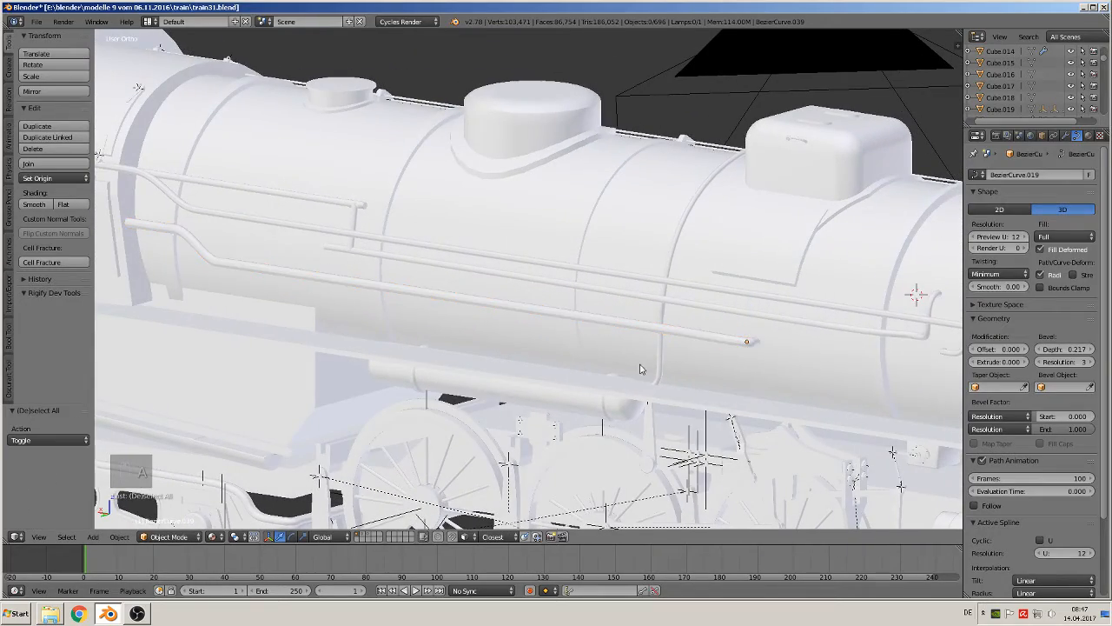
- Duplicate the bolted flange at the middle pipe's upturned front end and move the copy 0.699 along Y to the opposite side
scroll(640, 368, down, 2)
middle_drag(732, 354, 646, 362)
scroll(564, 382, up, 2)
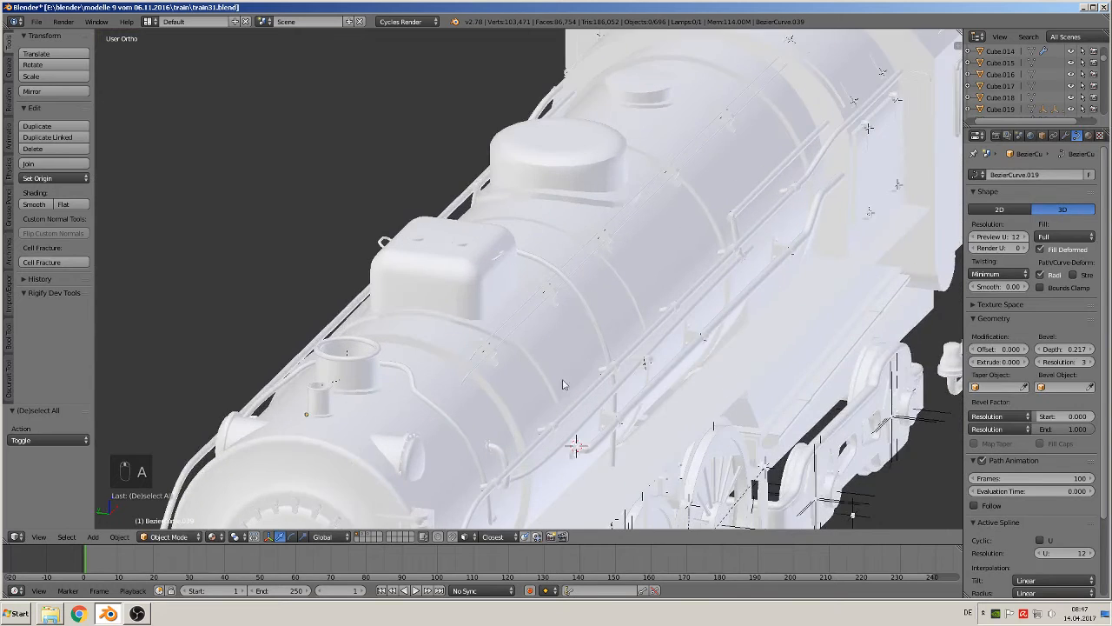
shift+middle_drag(557, 392, 618, 321)
scroll(597, 363, up, 2)
right_click(557, 416)
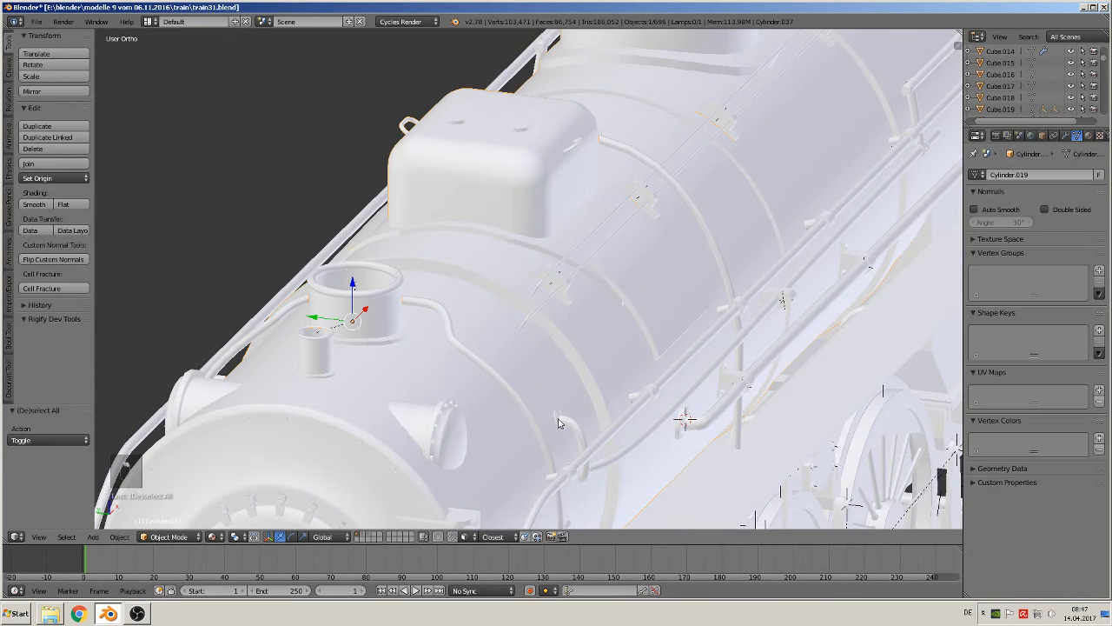
right_click(558, 421)
middle_drag(570, 443, 610, 437)
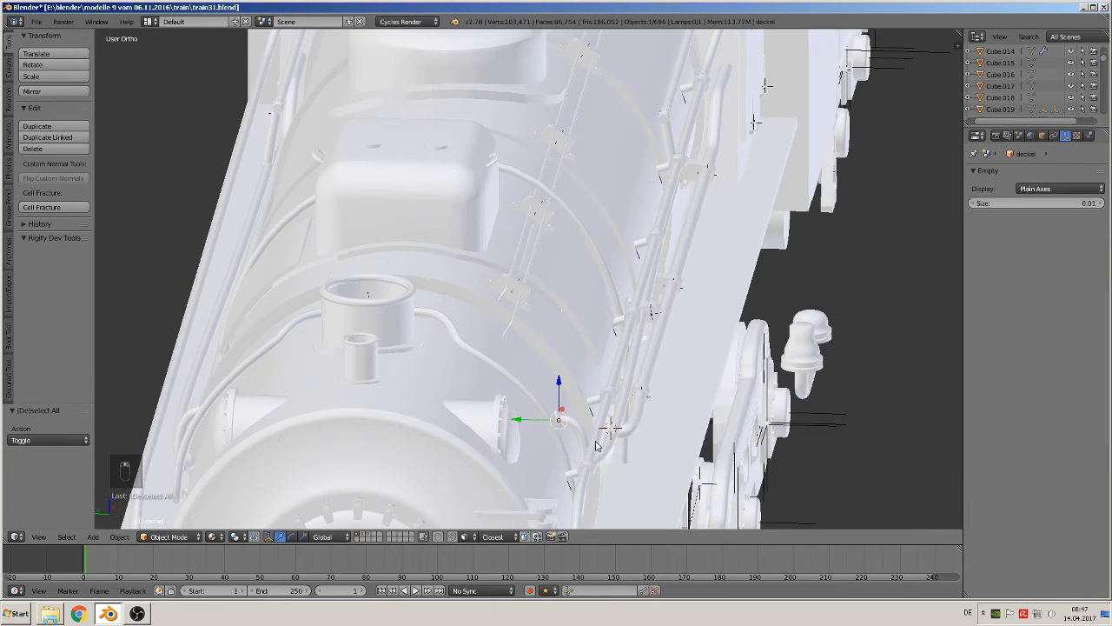
key(shift+d)
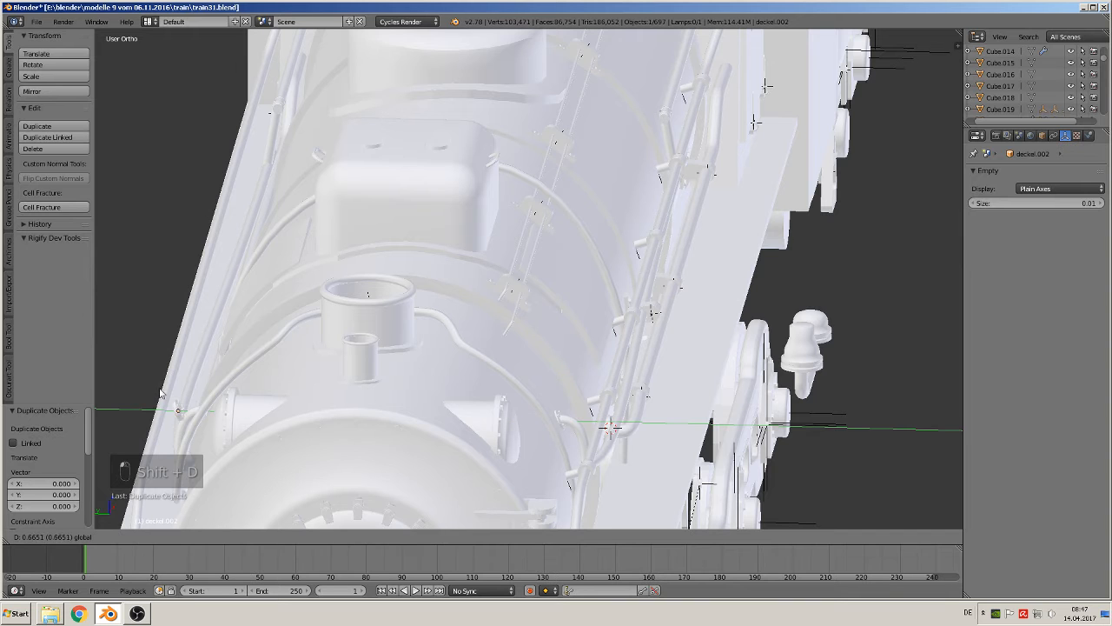
drag(161, 391, 151, 390)
shift+middle_drag(219, 400, 584, 279)
scroll(539, 283, up, 1)
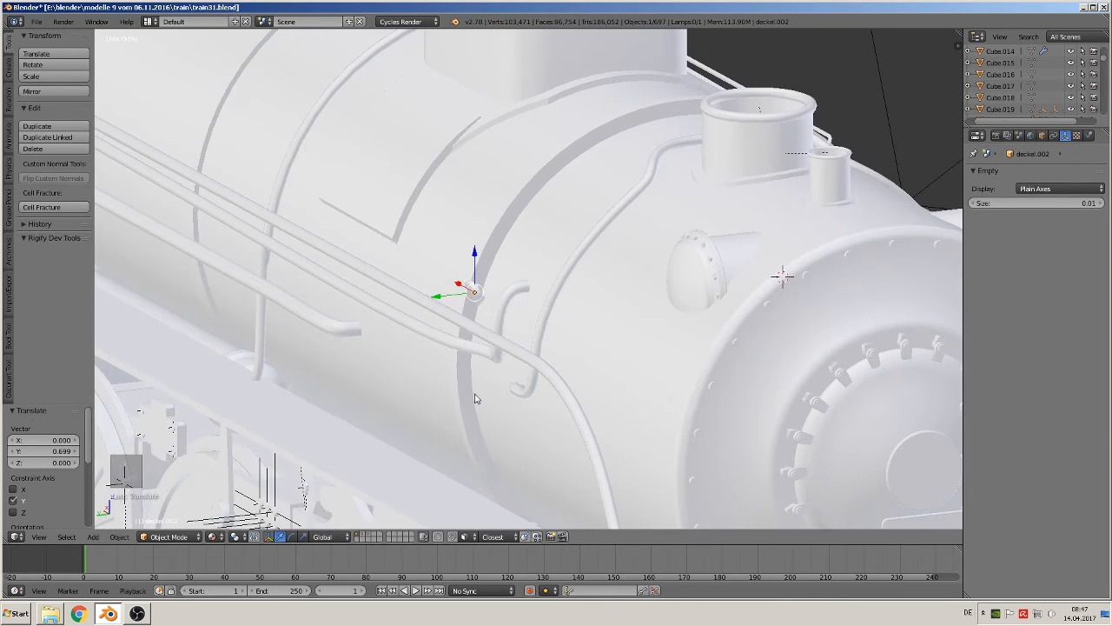
scroll(476, 398, up, 1)
- Apply rotation and scale to the copied flange and mirror it along the global Y axis
click(119, 536)
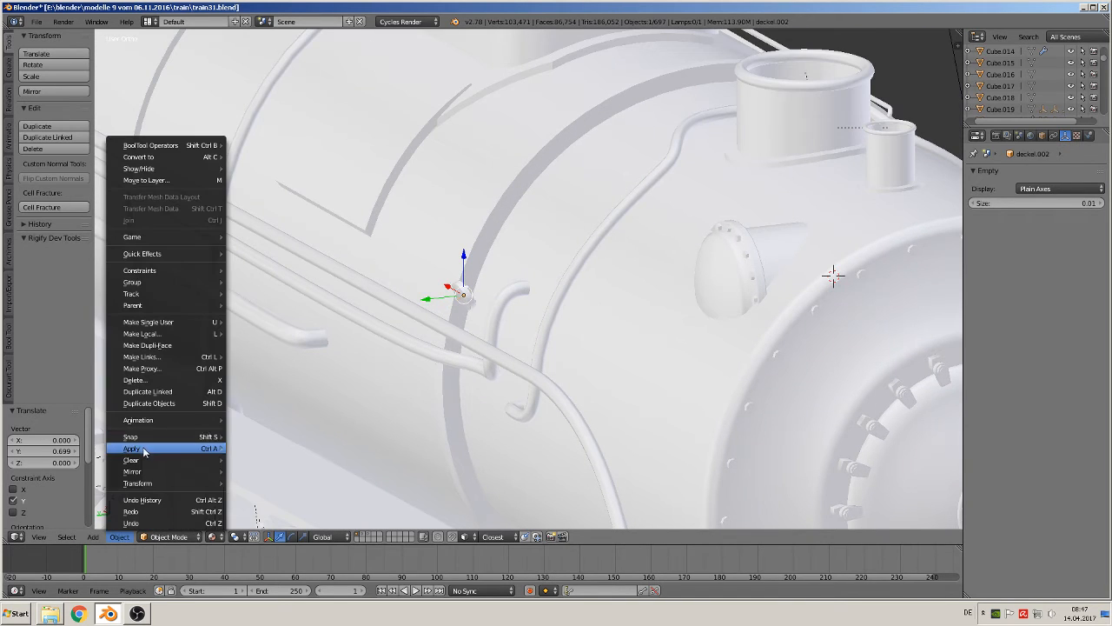
mouse_move(144, 451)
click(287, 358)
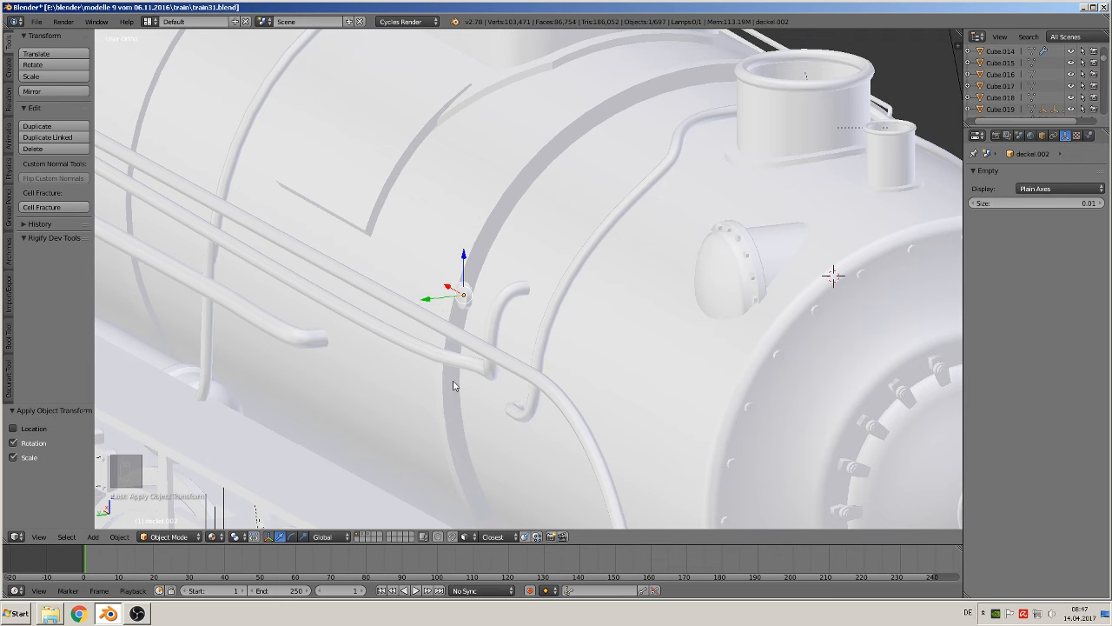
middle_drag(414, 416, 389, 428)
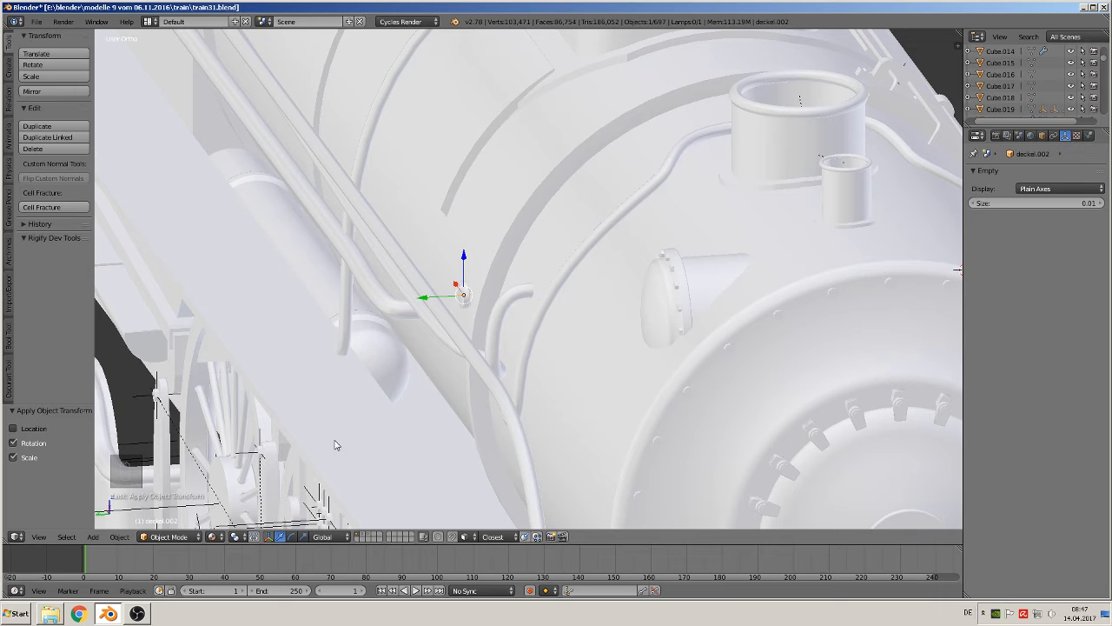
click(119, 537)
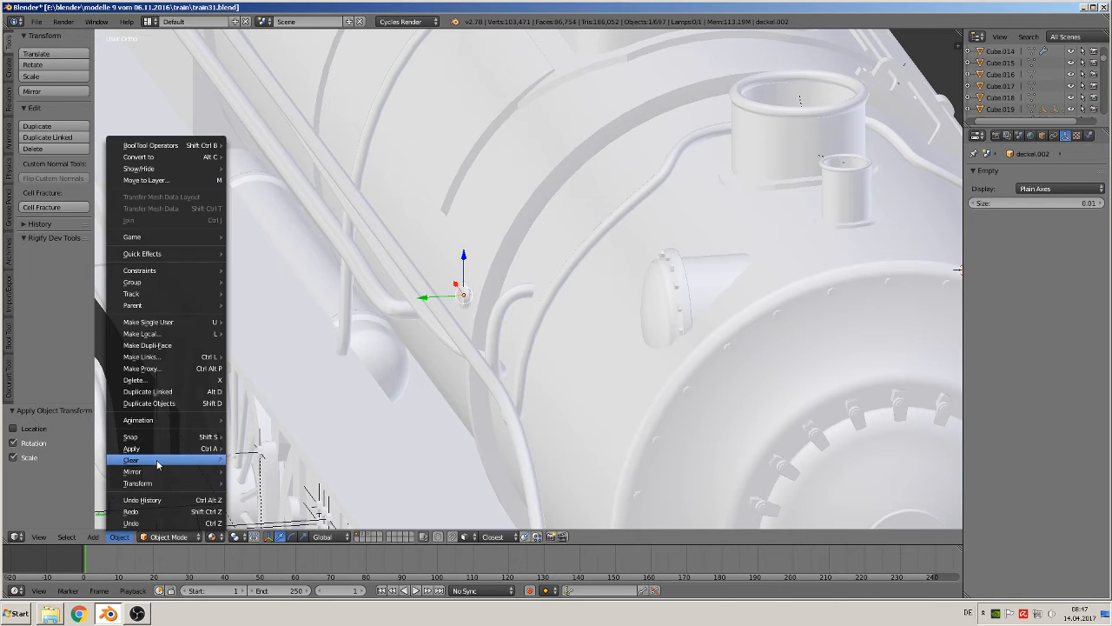
mouse_move(154, 474)
click(246, 471)
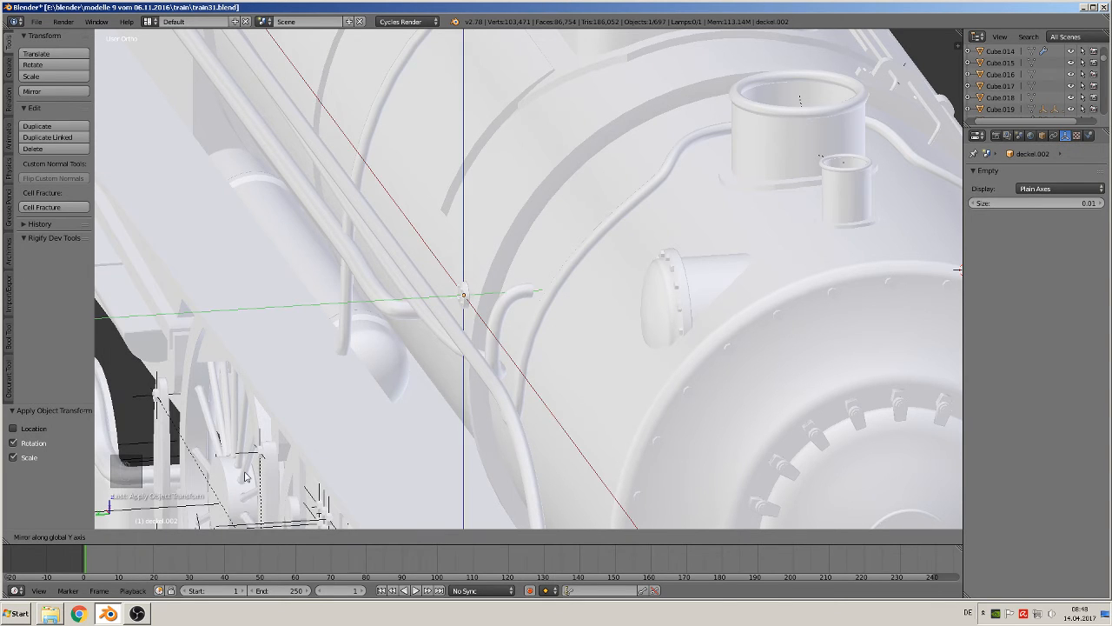
click(246, 477)
- Move the mirrored flange -0.090 along Y onto the upturned pipe end
key(g)
key(y)
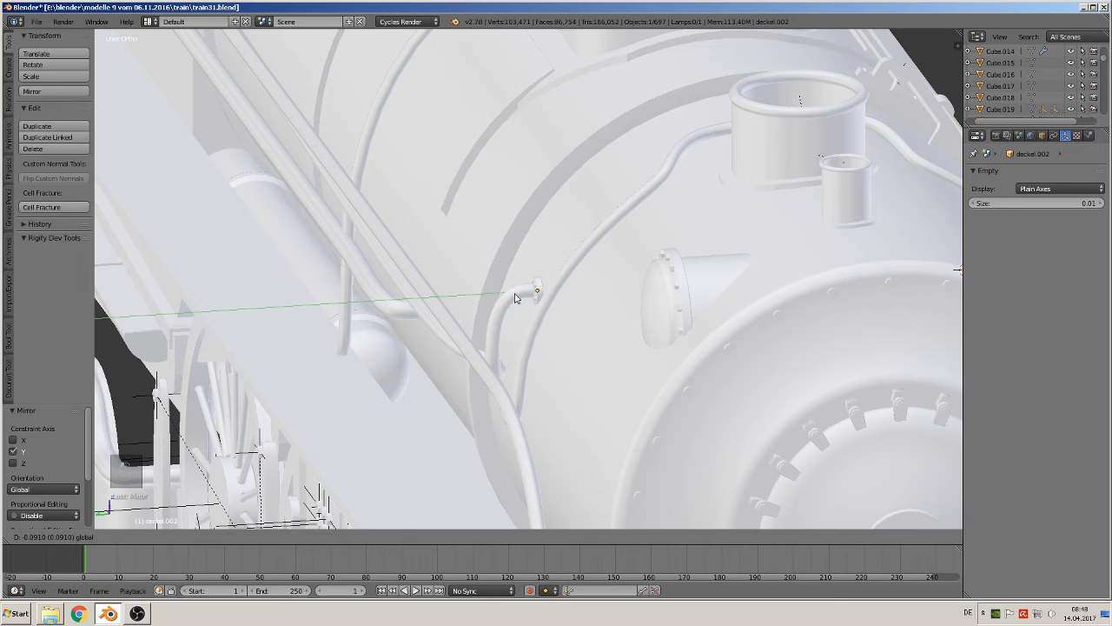
click(514, 297)
scroll(521, 300, up, 6)
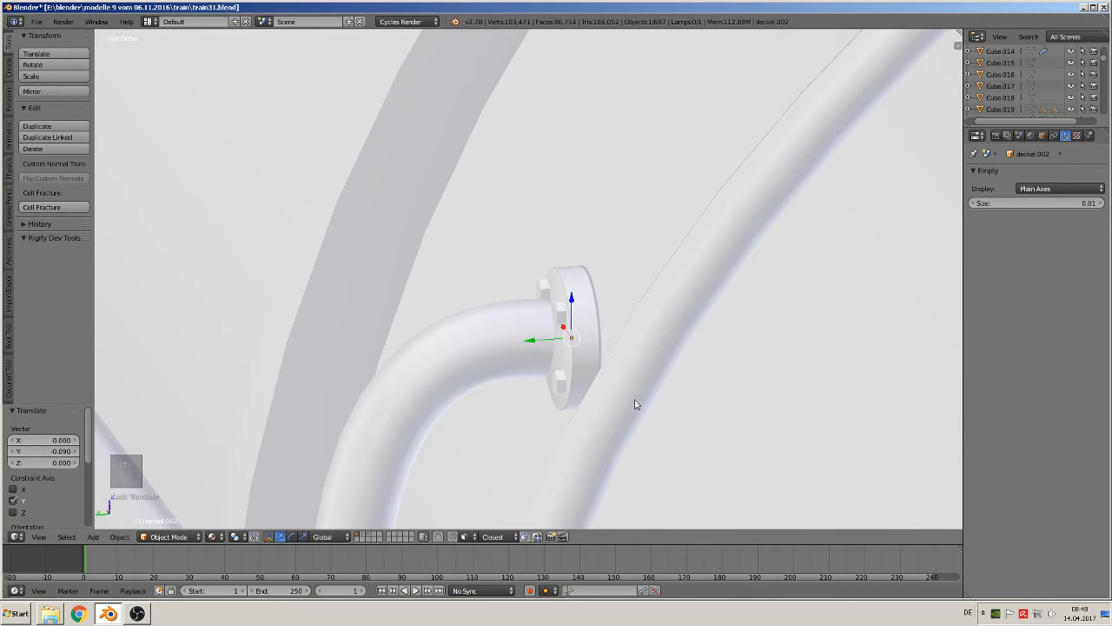
- Rotate the mirrored flange 16.541° about the global X axis to line it up with the upturned pipe end
key(r)
key(x)
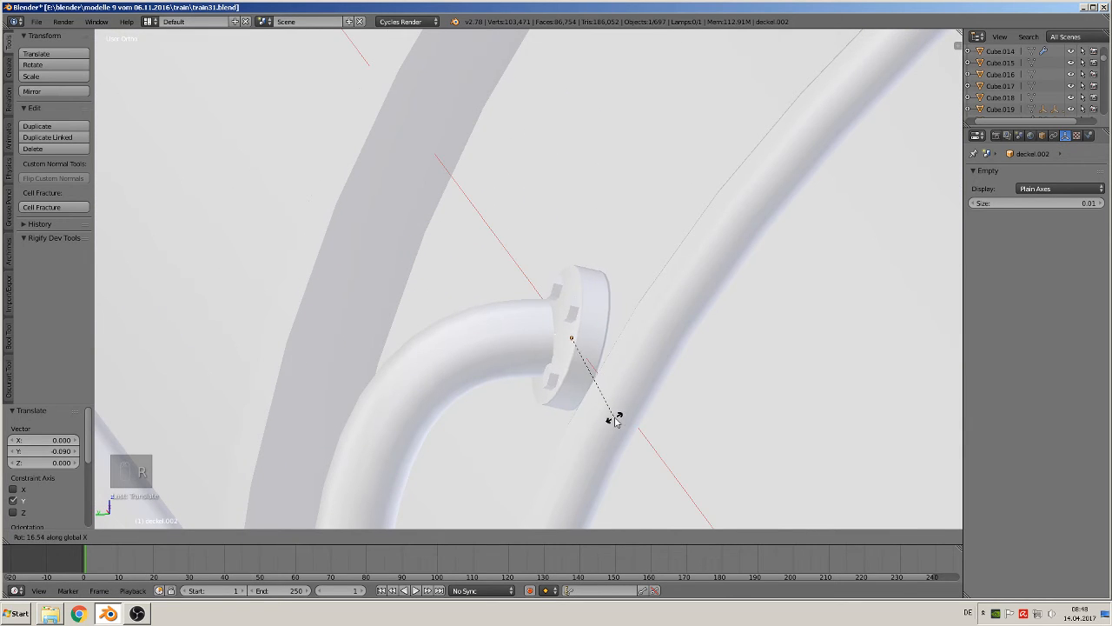
click(617, 416)
middle_drag(642, 400, 644, 381)
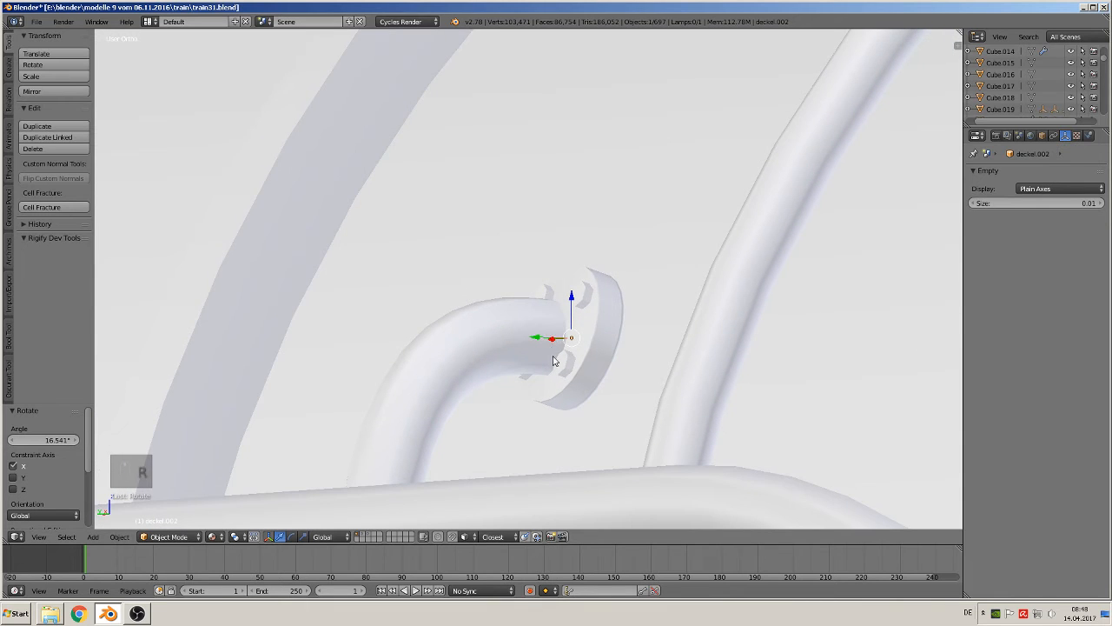
middle_drag(554, 360, 542, 427)
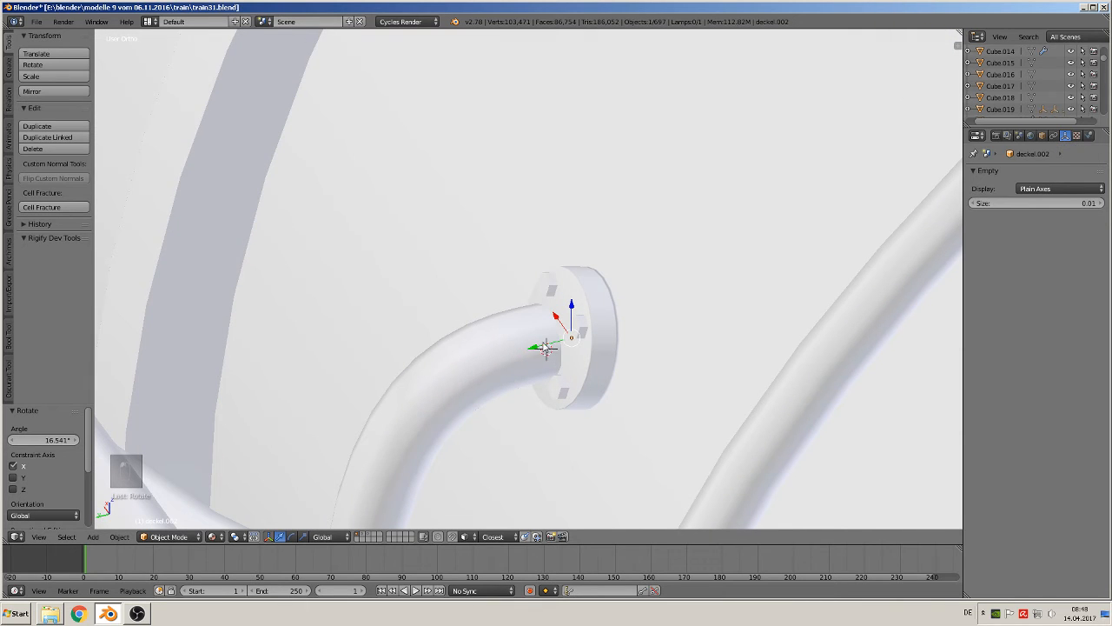
- Move the flange -0.006 along Y and rotate it about 8.5° around the global X axis against the boiler
key(g)
key(y)
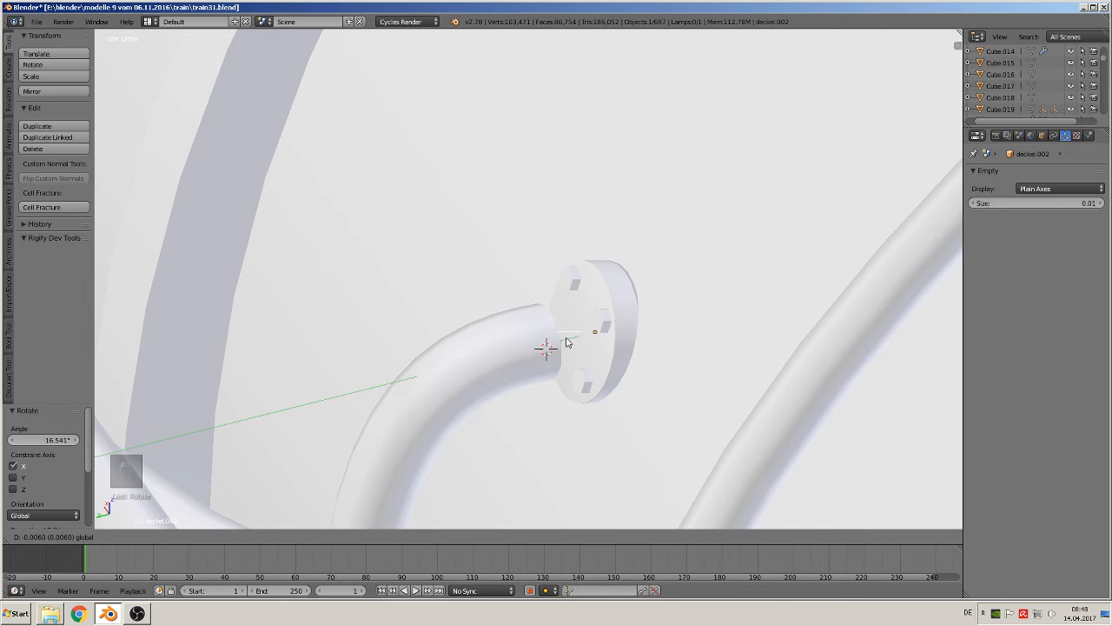
click(566, 342)
middle_drag(566, 342, 671, 404)
key(r)
key(x)
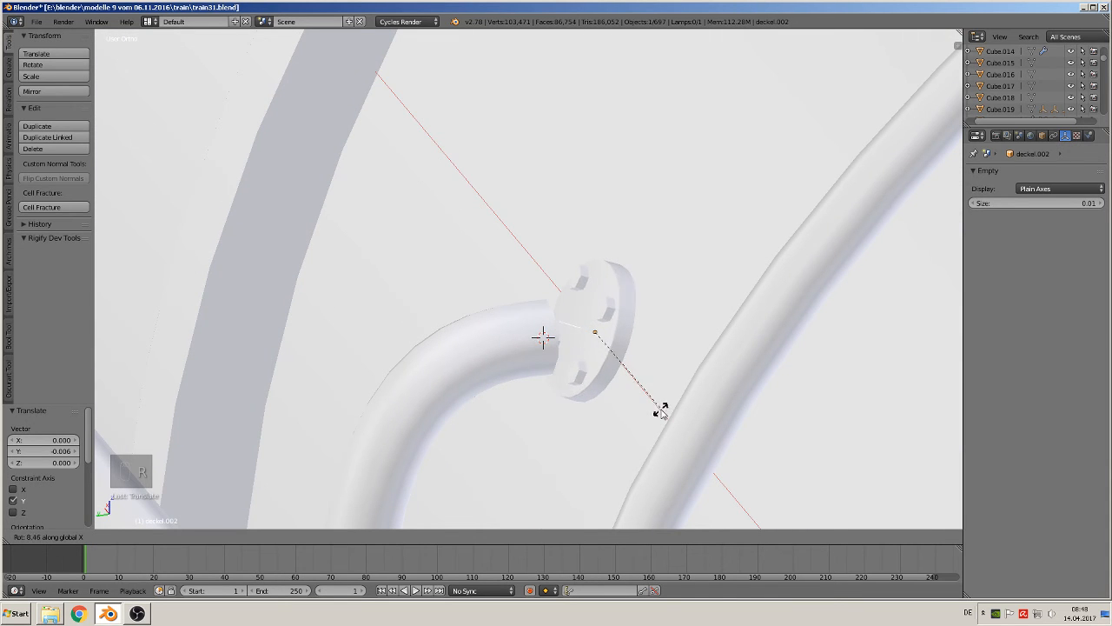
click(663, 410)
- Move the upturned pipe's end point toward the flange by editing the pipe curve
right_click(543, 342)
key(Tab)
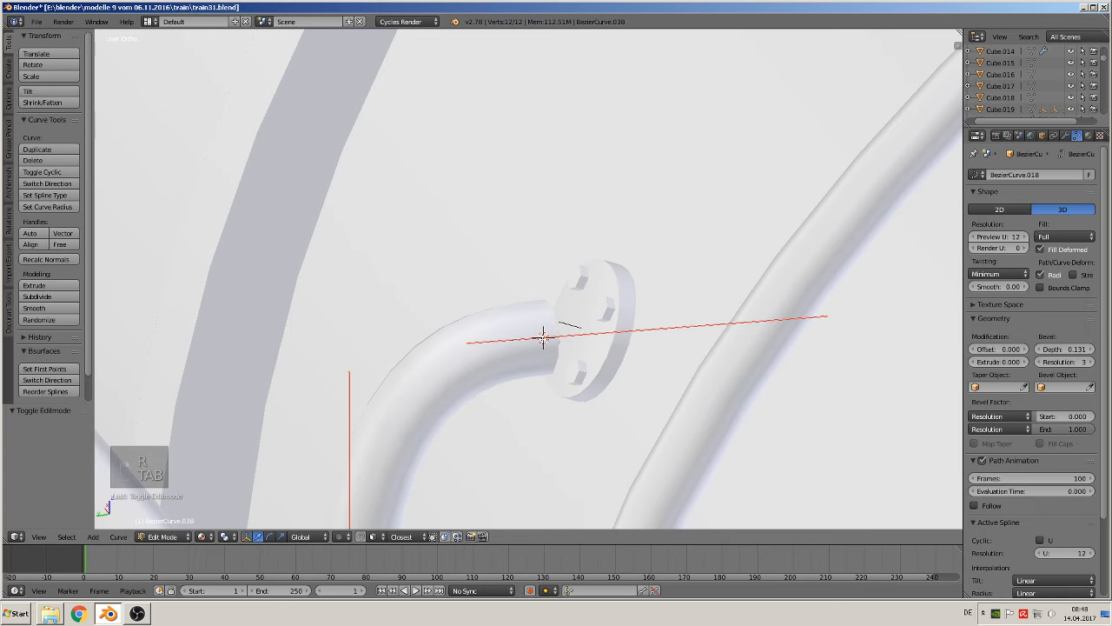
drag(508, 345, 555, 337)
mouse_move(591, 387)
middle_down()
mouse_move(567, 360)
mouse_move(597, 381)
middle_up()
key(Tab)
scroll(598, 383, down, 8)
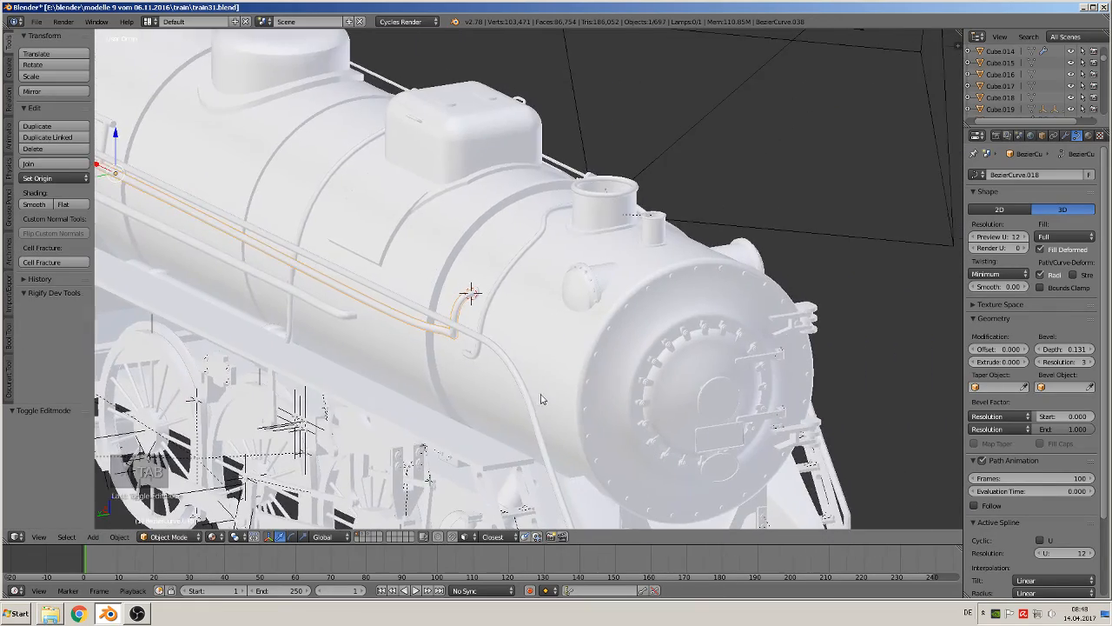
- Duplicate the bolted flange at the lower pipe's front end and move the copy 0.822 along Y to the opposite side
middle_drag(540, 399, 447, 402)
shift+middle_drag(449, 401, 501, 369)
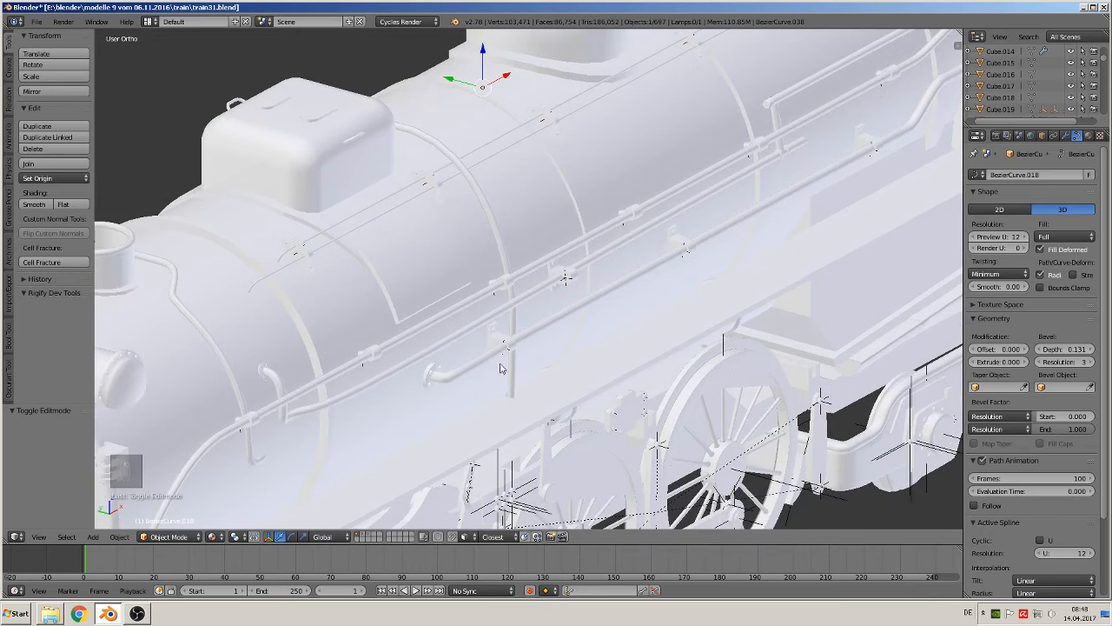
right_click(436, 379)
middle_drag(449, 404, 484, 406)
key(shift+d)
right_click(487, 408)
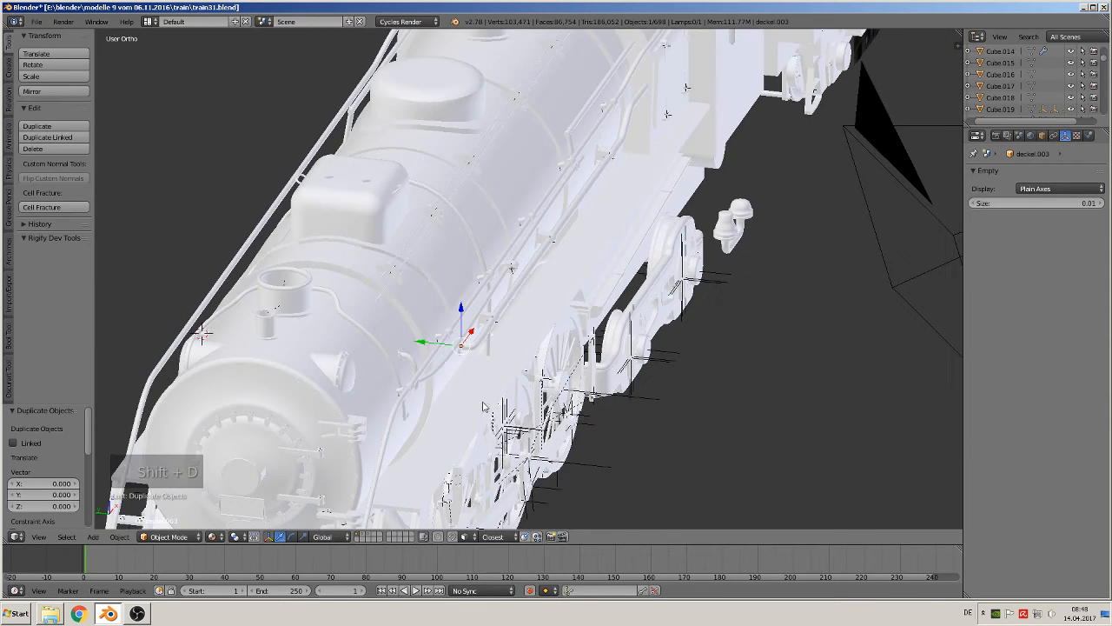
key(g)
key(y)
click(199, 302)
middle_drag(216, 335, 465, 339)
scroll(465, 341, up, 3)
shift+middle_drag(360, 378, 504, 364)
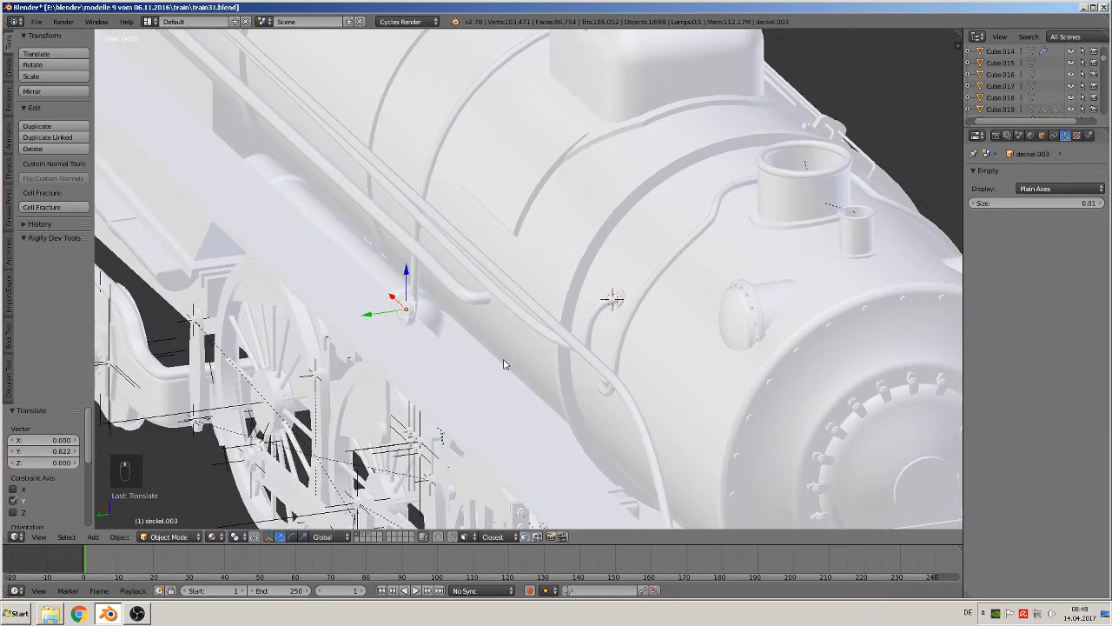
- Apply rotation and scale to the lower pipe's copied flange and mirror it along the global Y axis
scroll(504, 364, up, 2)
click(119, 536)
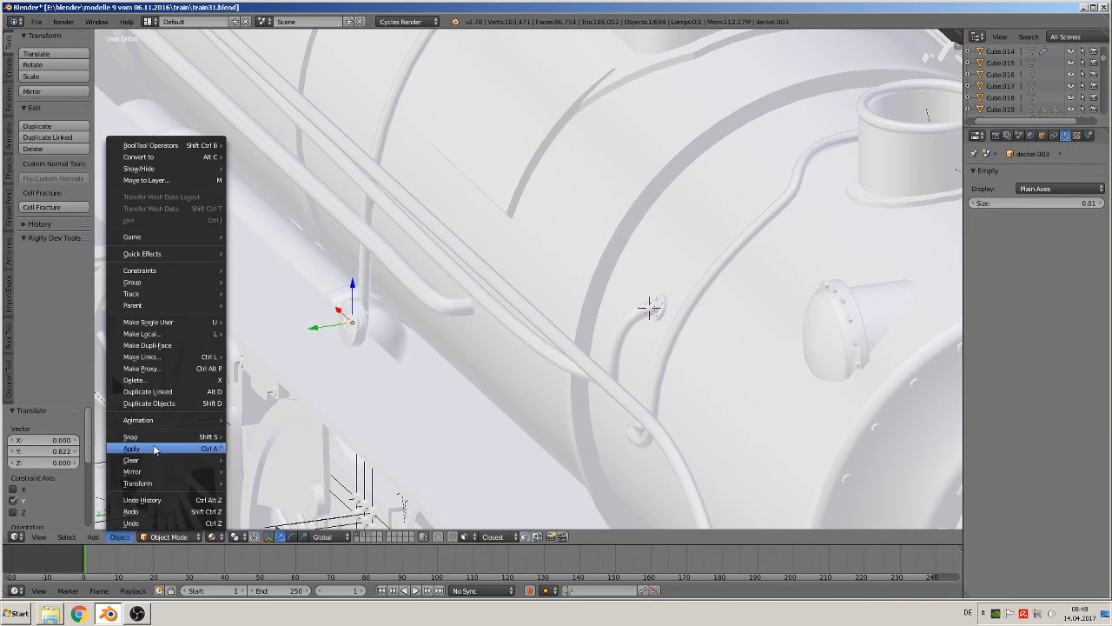
mouse_move(183, 448)
click(269, 357)
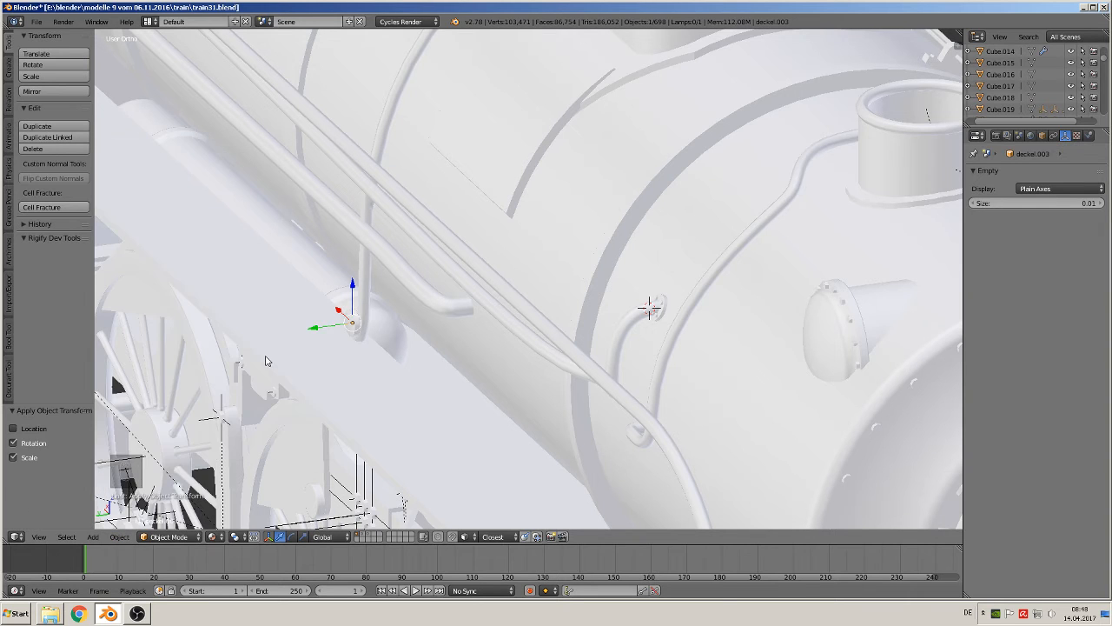
click(119, 537)
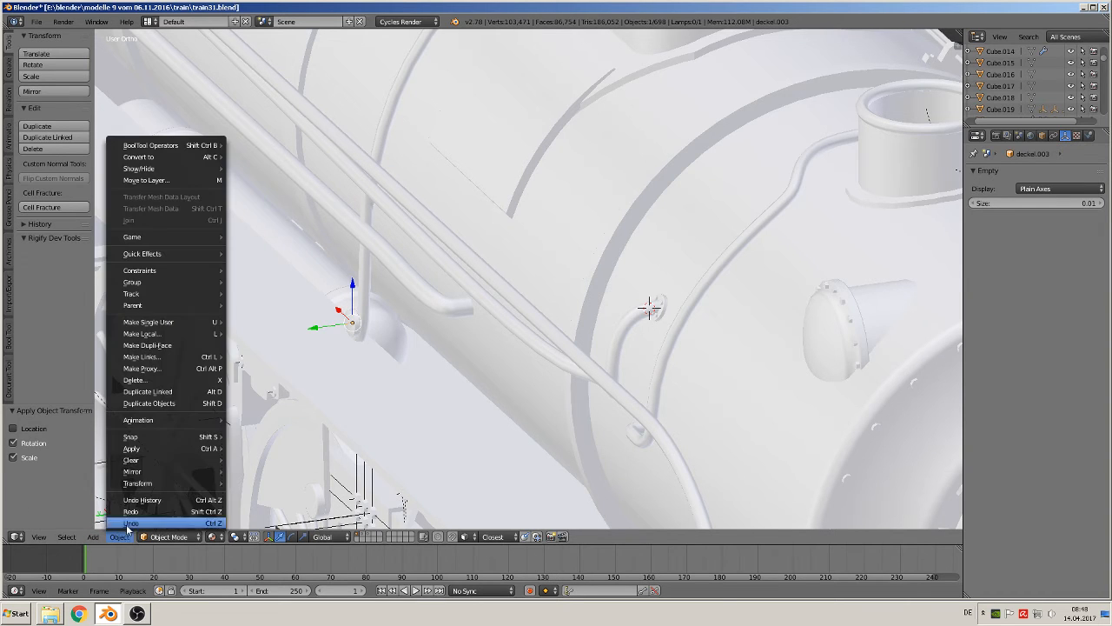
mouse_move(174, 471)
click(256, 471)
middle_drag(252, 470, 225, 465)
click(226, 463)
- Move the mirrored flange -0.153 along Y onto the lower pipe's end and scale it by 1.546
drag(313, 333, 435, 328)
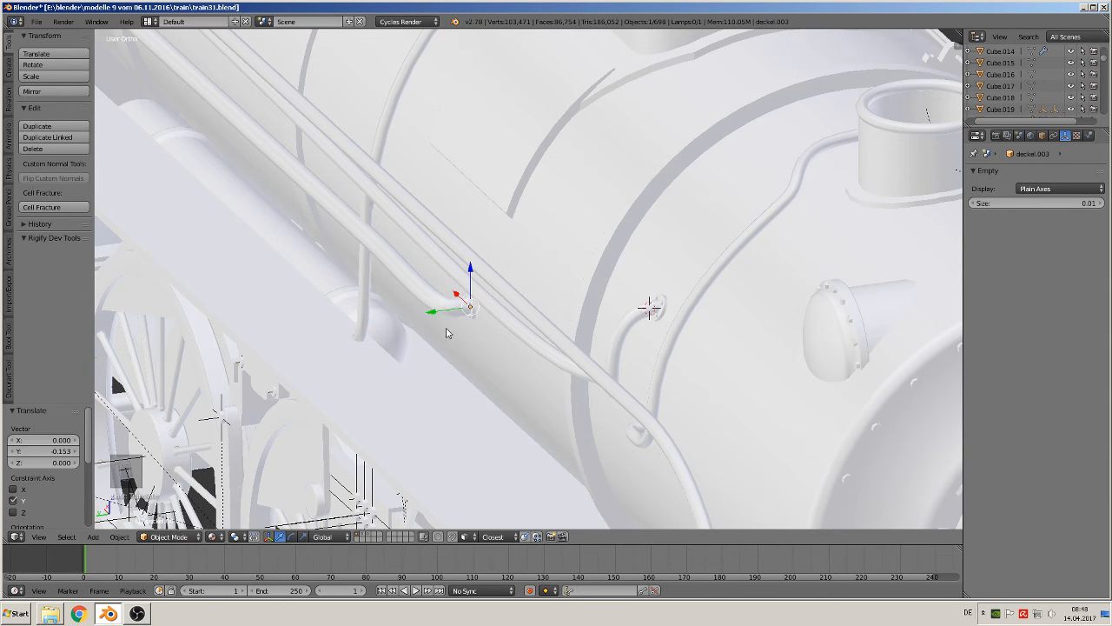
scroll(452, 327, up, 8)
middle_drag(510, 328, 529, 315)
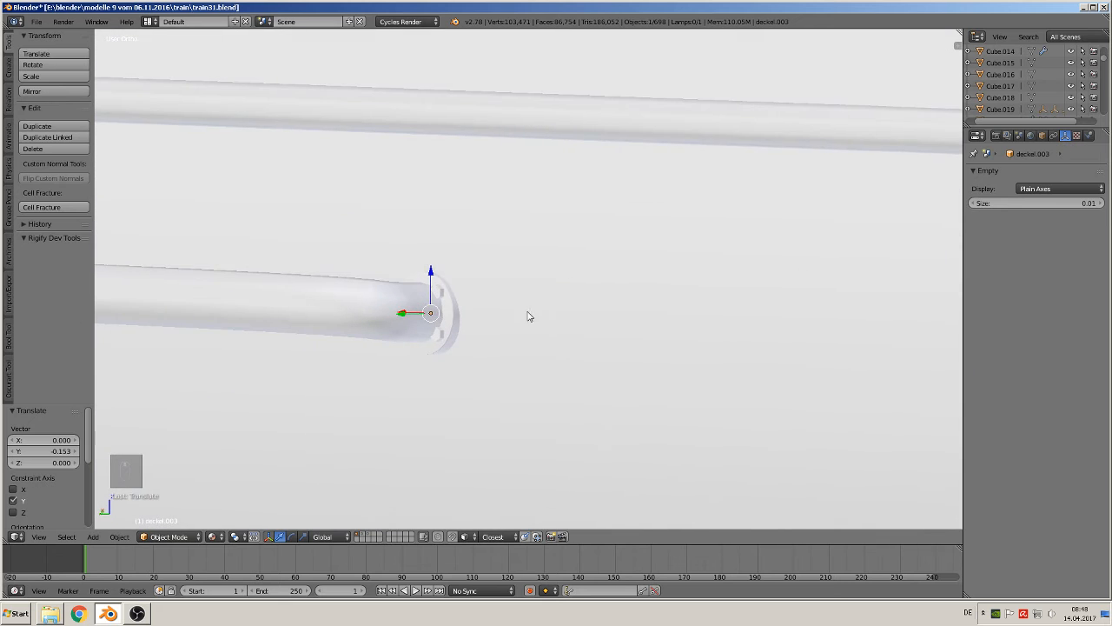
key(s)
click(554, 380)
middle_drag(553, 379, 509, 390)
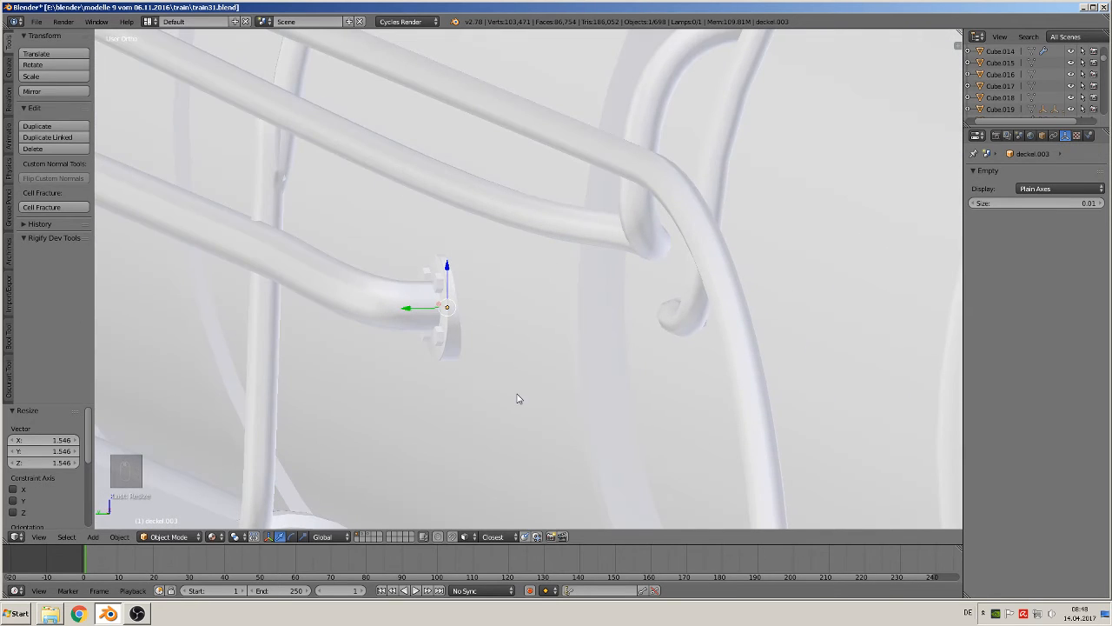
- Rotate the lower pipe's flange -8.005° about the global X axis, nudge it along Z and deselect everything
key(r)
key(x)
click(532, 390)
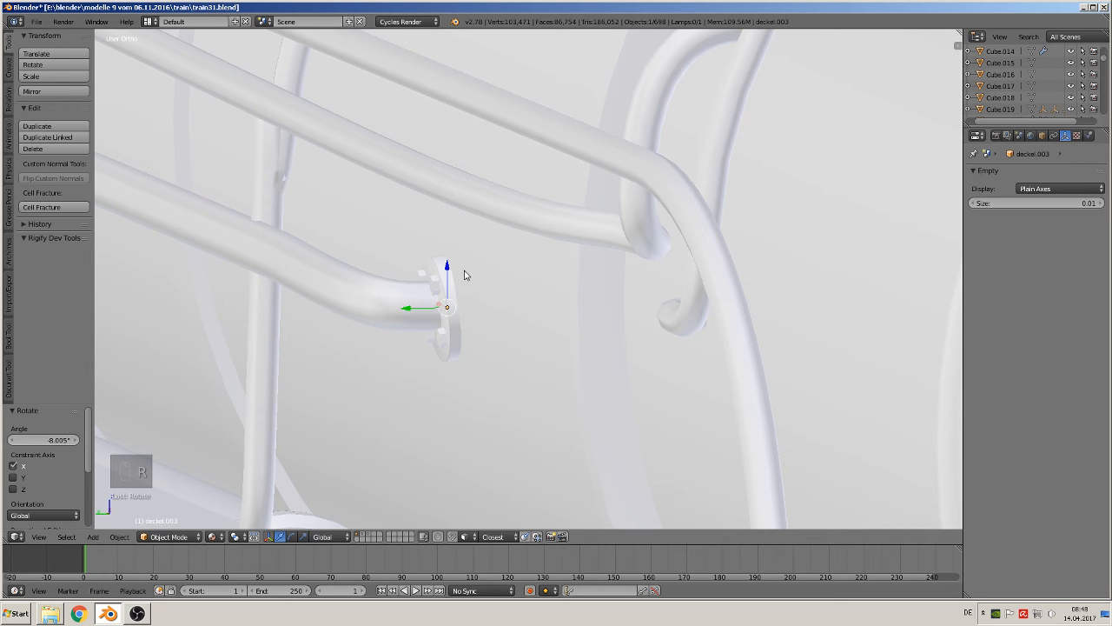
drag(449, 267, 447, 267)
middle_drag(449, 279, 390, 394)
scroll(591, 339, down, 10)
key(a)
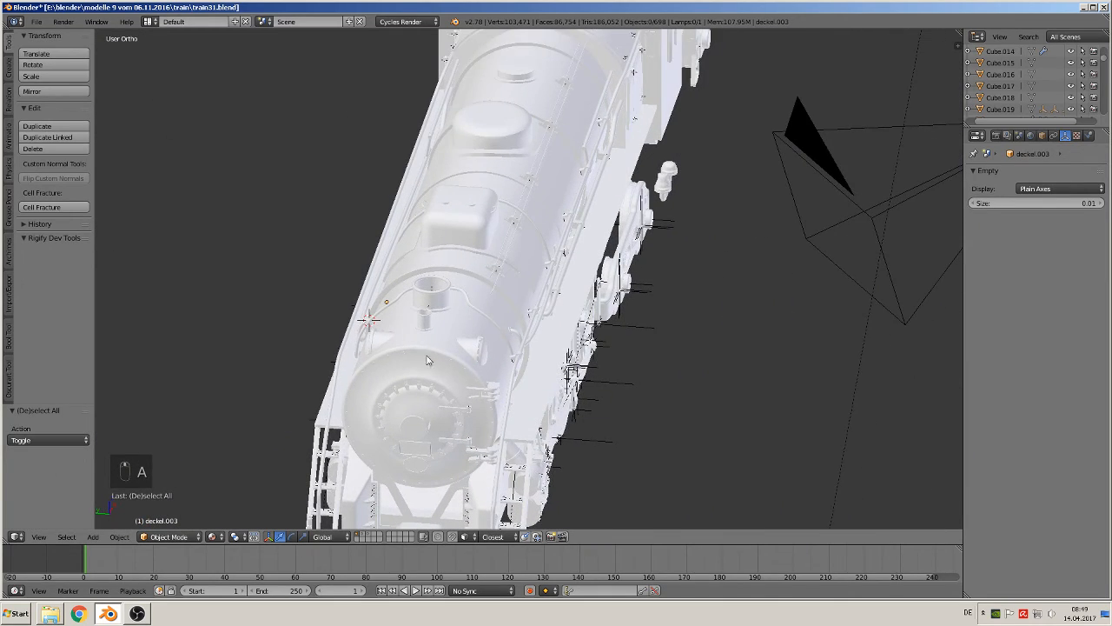
- Save the locomotive file
middle_drag(427, 360, 559, 368)
scroll(559, 368, up, 5)
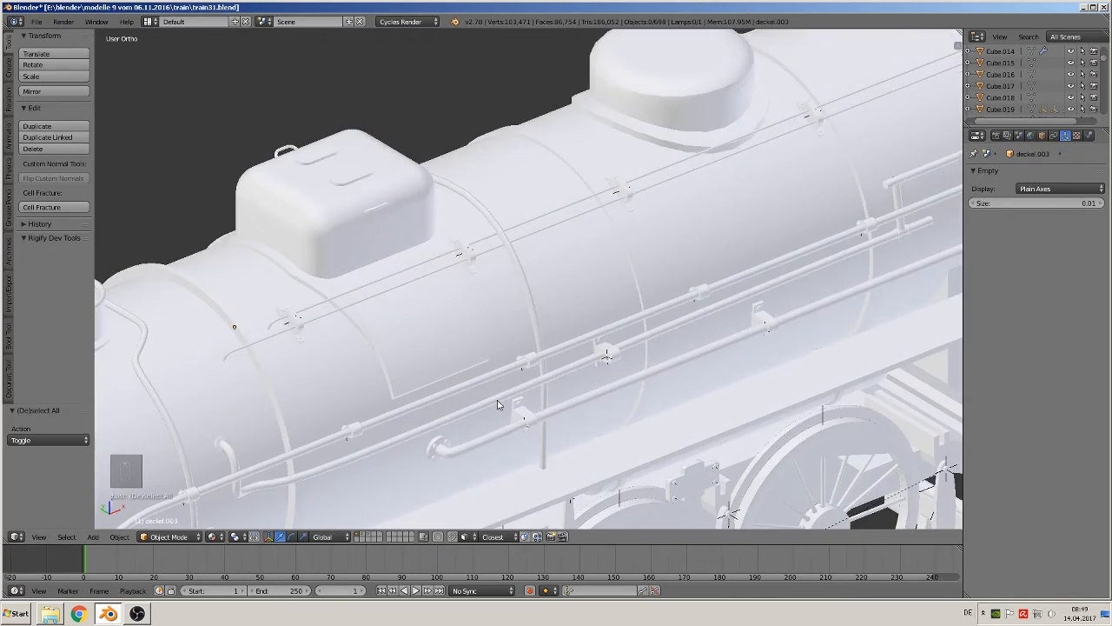
shift+middle_drag(498, 404, 514, 257)
scroll(491, 280, down, 6)
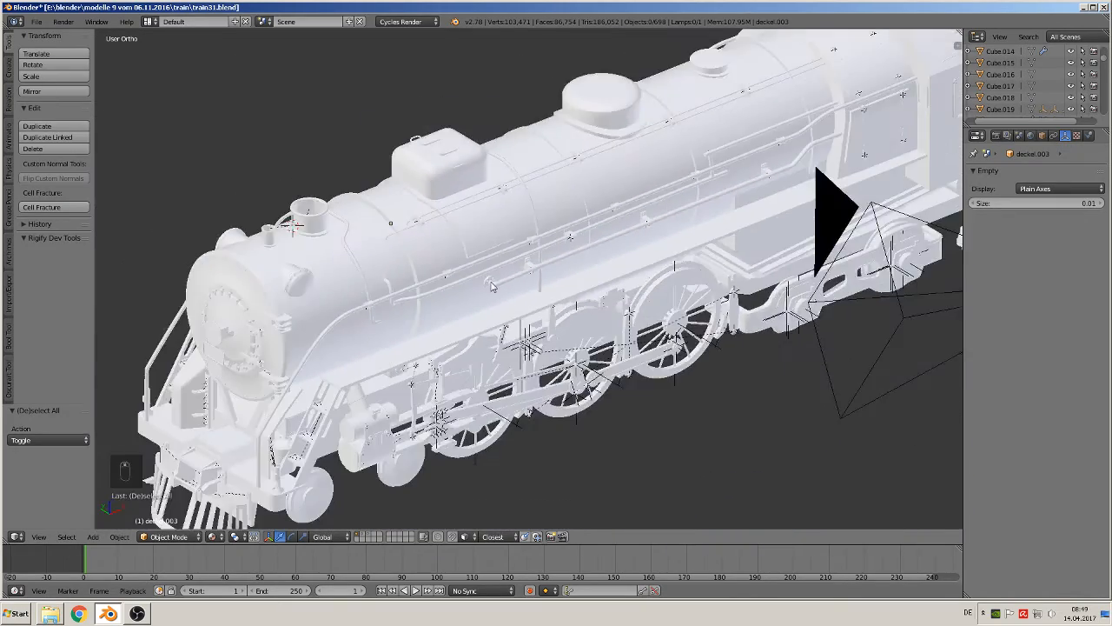
scroll(491, 286, up, 3)
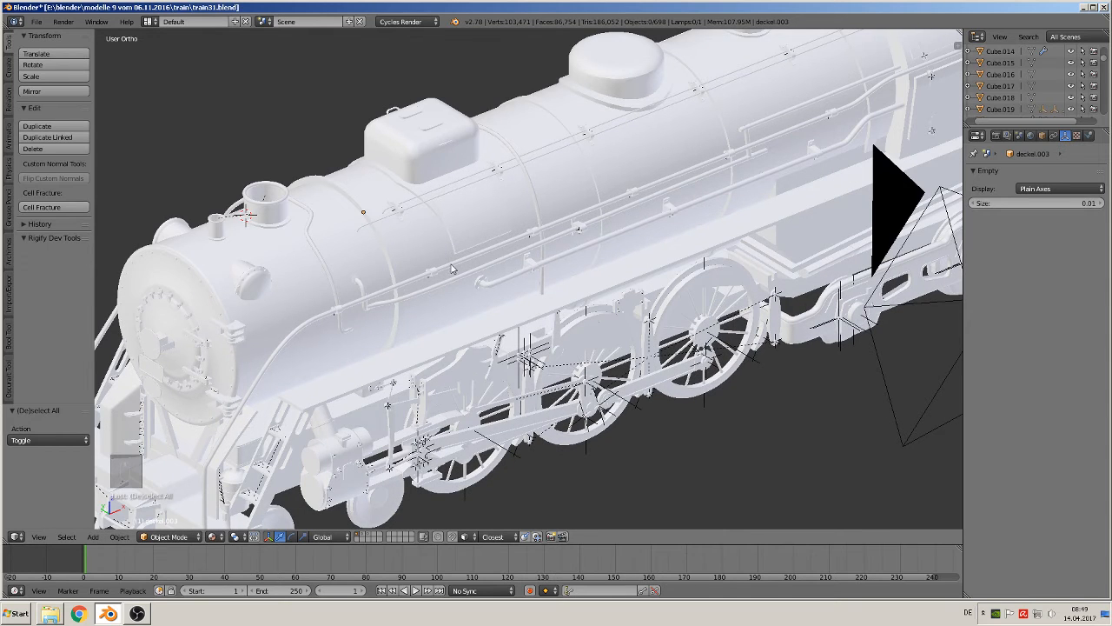
click(36, 21)
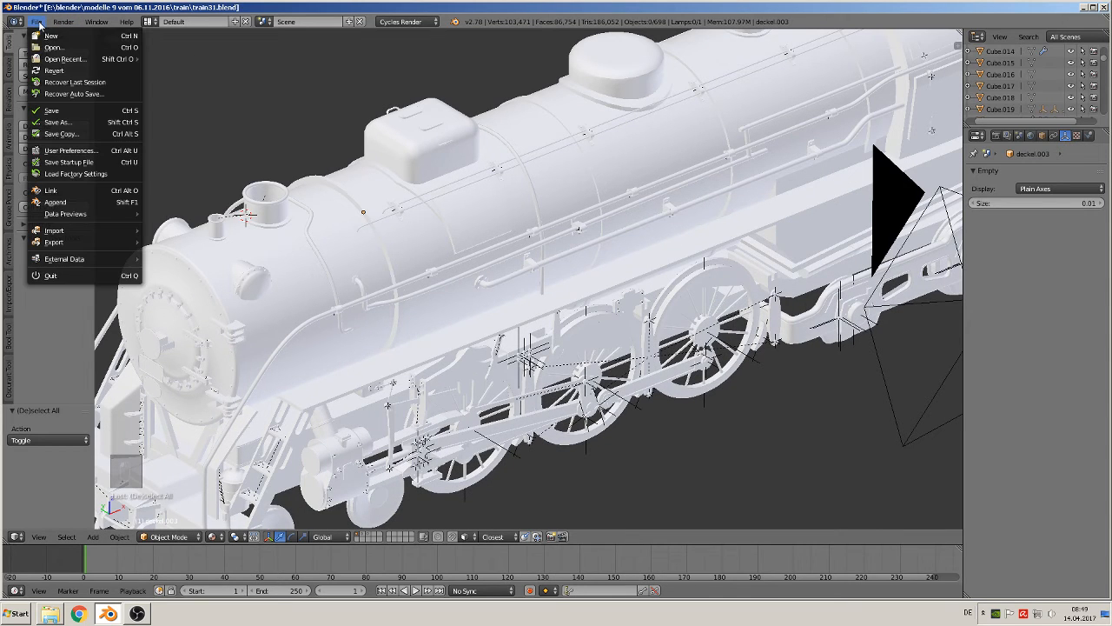
click(84, 112)
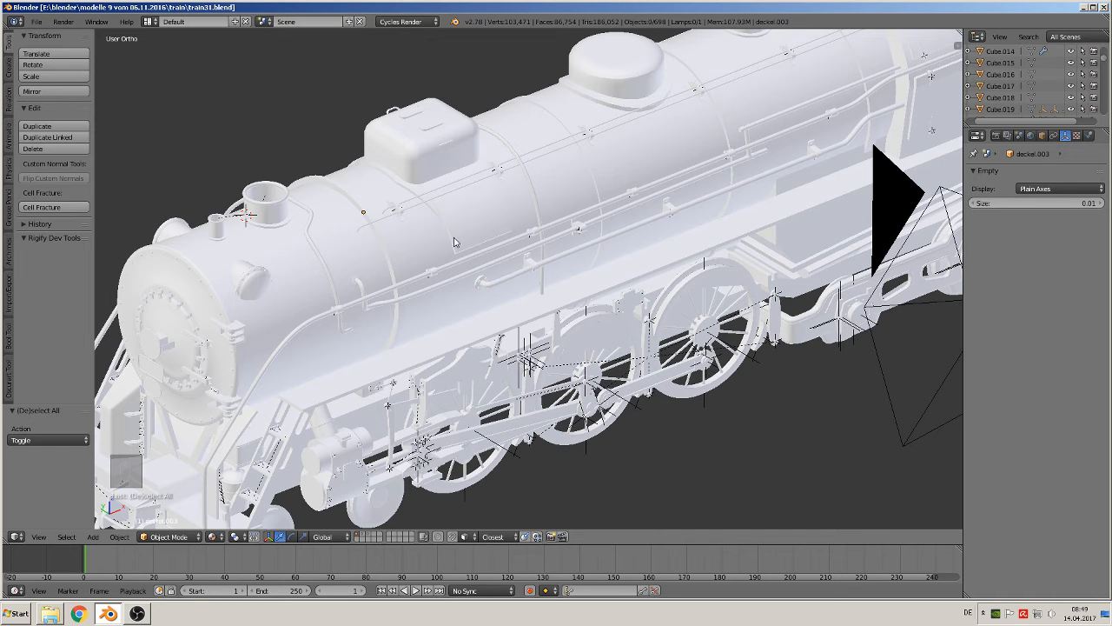
- Duplicate the two thin parallel pipes on the upper boiler and move the copies 0.746 along Y past the opposite side
middle_drag(451, 228, 509, 229)
scroll(504, 278, up, 3)
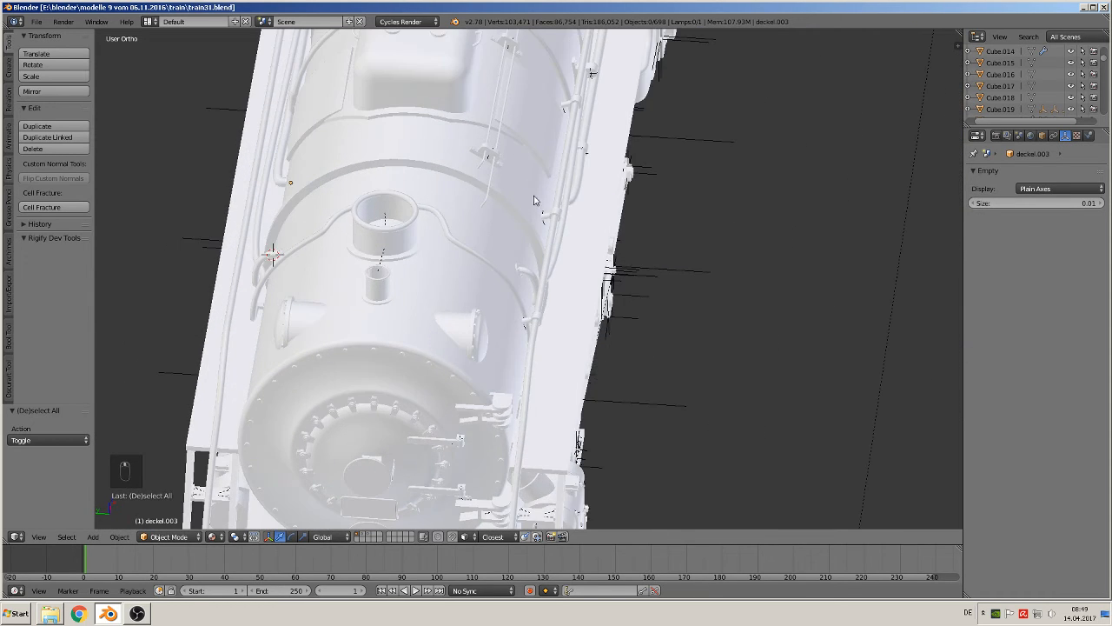
right_click(495, 255)
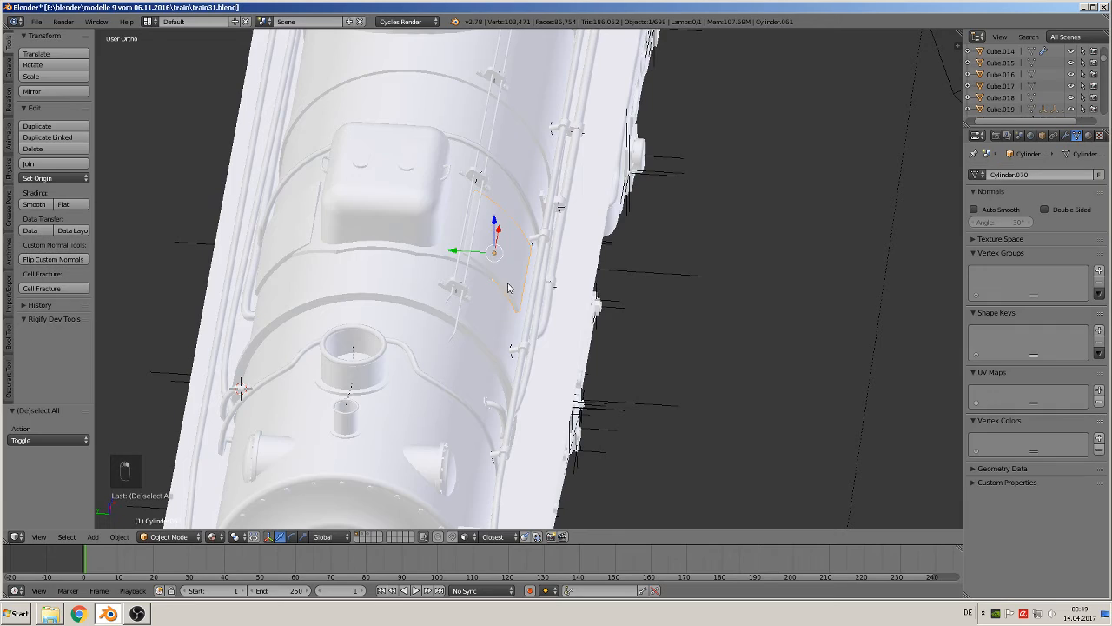
middle_drag(509, 288, 441, 267)
right_click(439, 268)
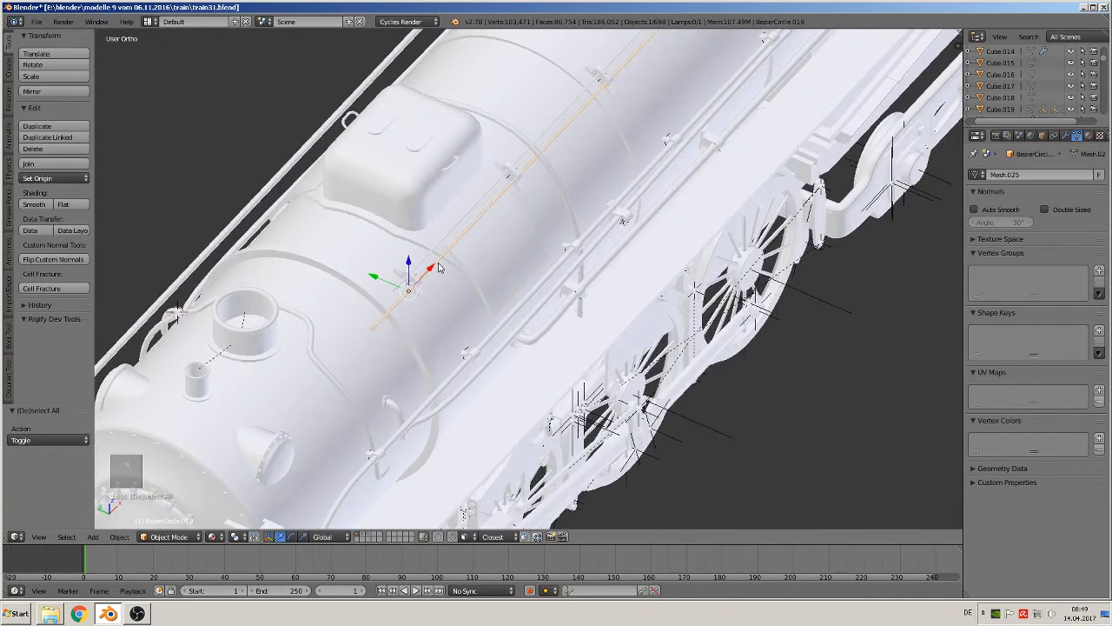
shift+right_click(424, 263)
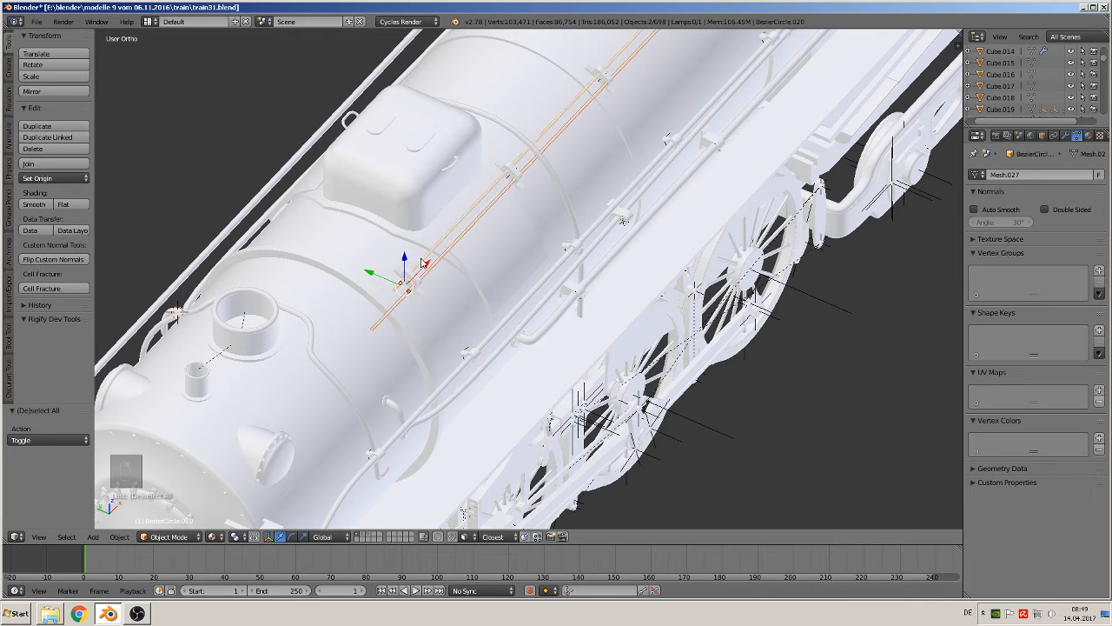
middle_drag(442, 290, 500, 355)
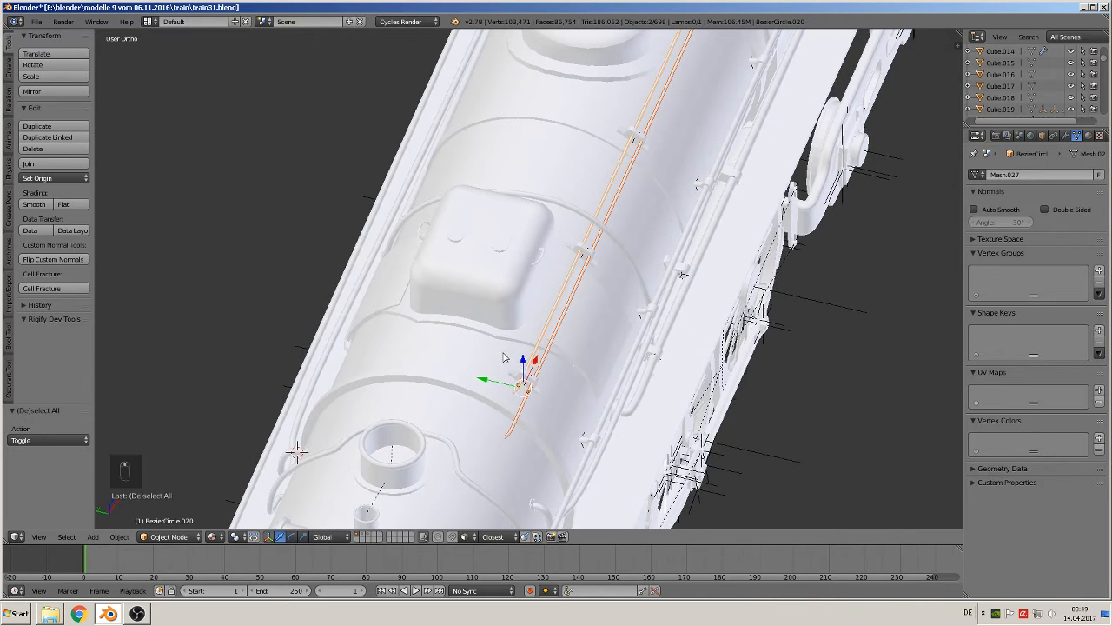
key(shift+d)
key(y)
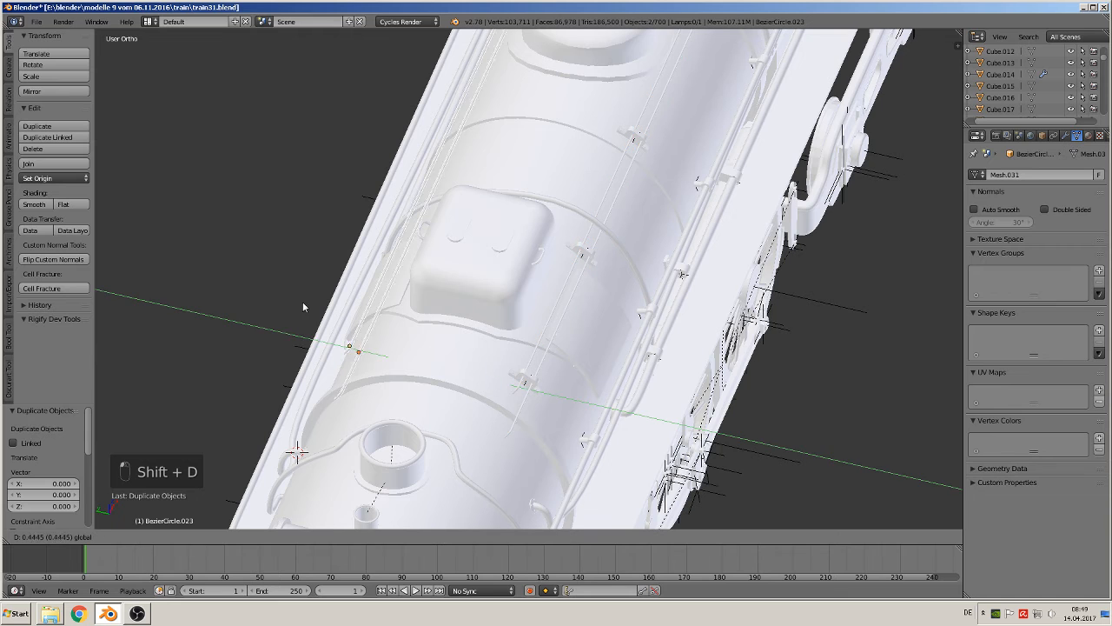
click(221, 274)
middle_drag(294, 313, 296, 410)
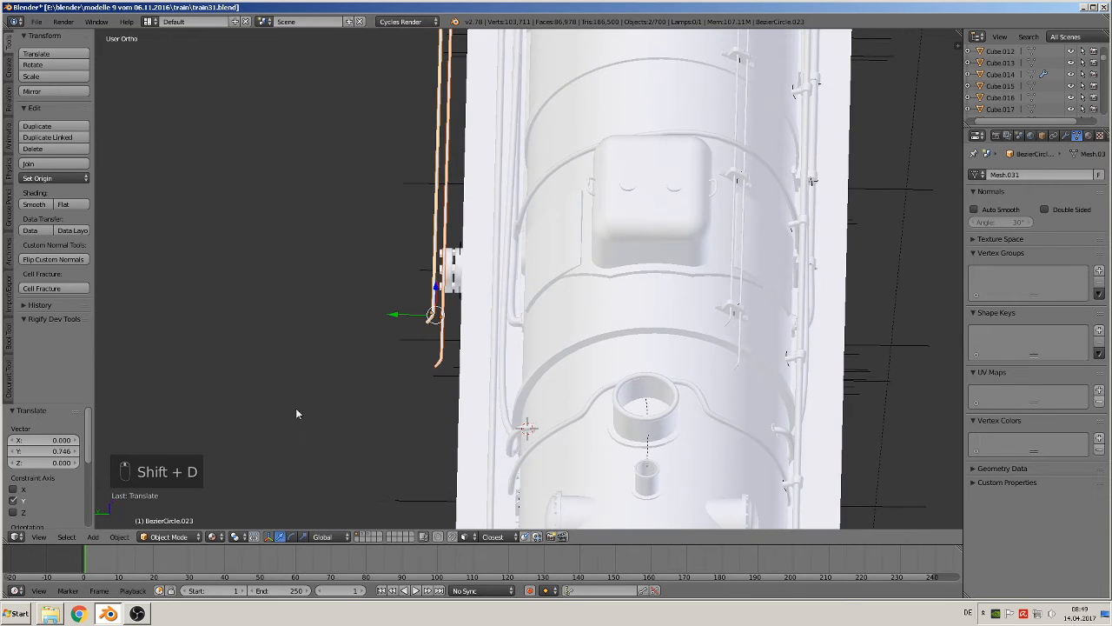
key(Tab)
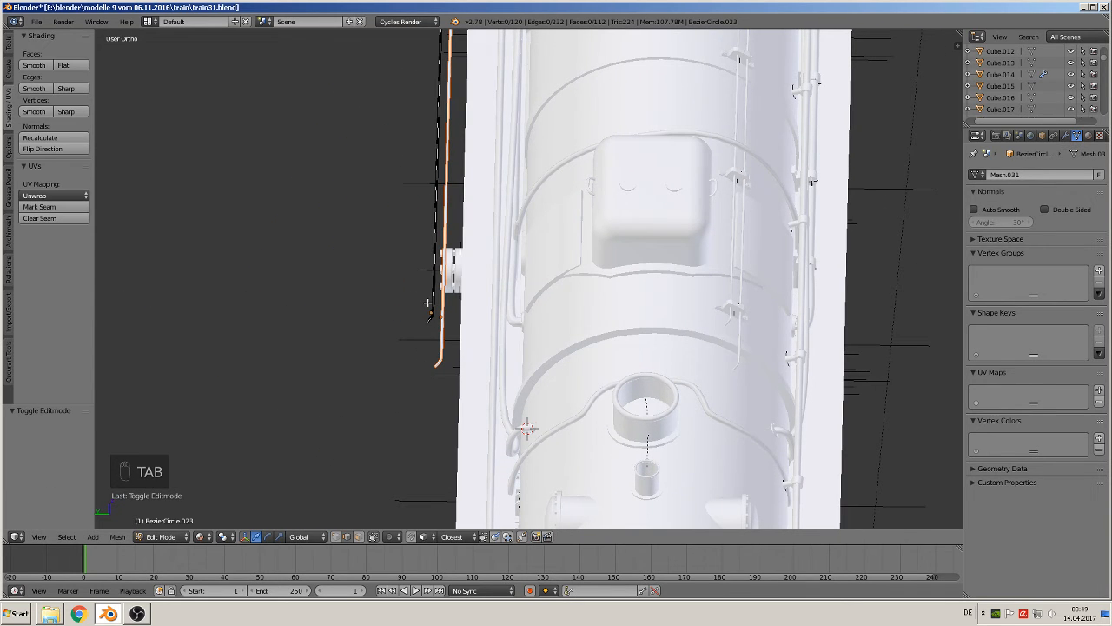
scroll(445, 306, up, 2)
key(Tab)
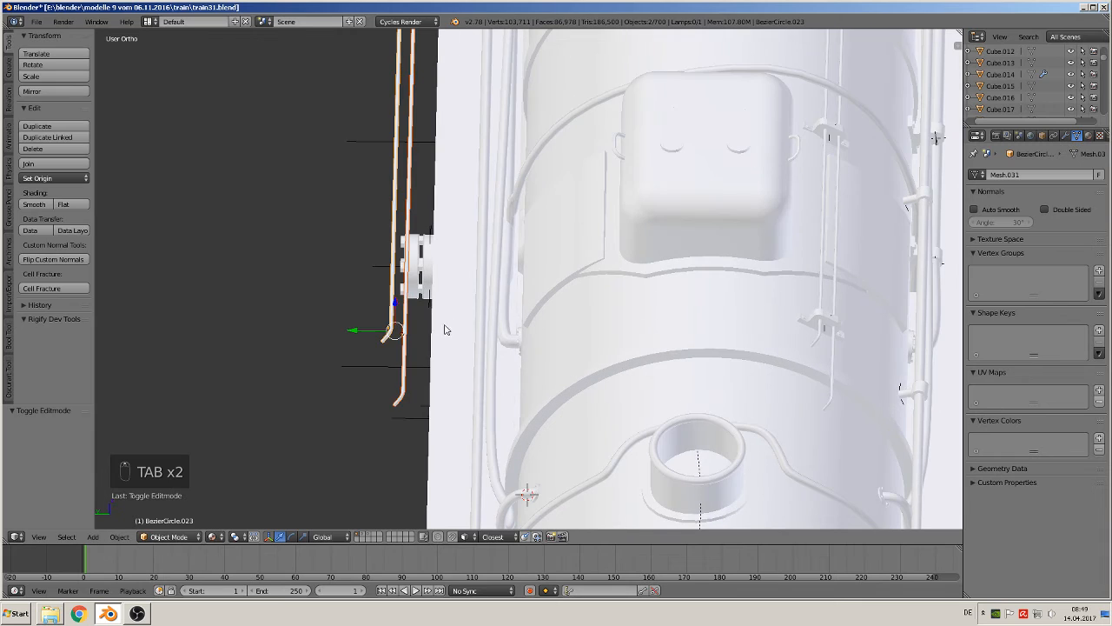
- Apply rotation and scale to the outer of the two copied thin pipes
right_click(392, 339)
click(118, 536)
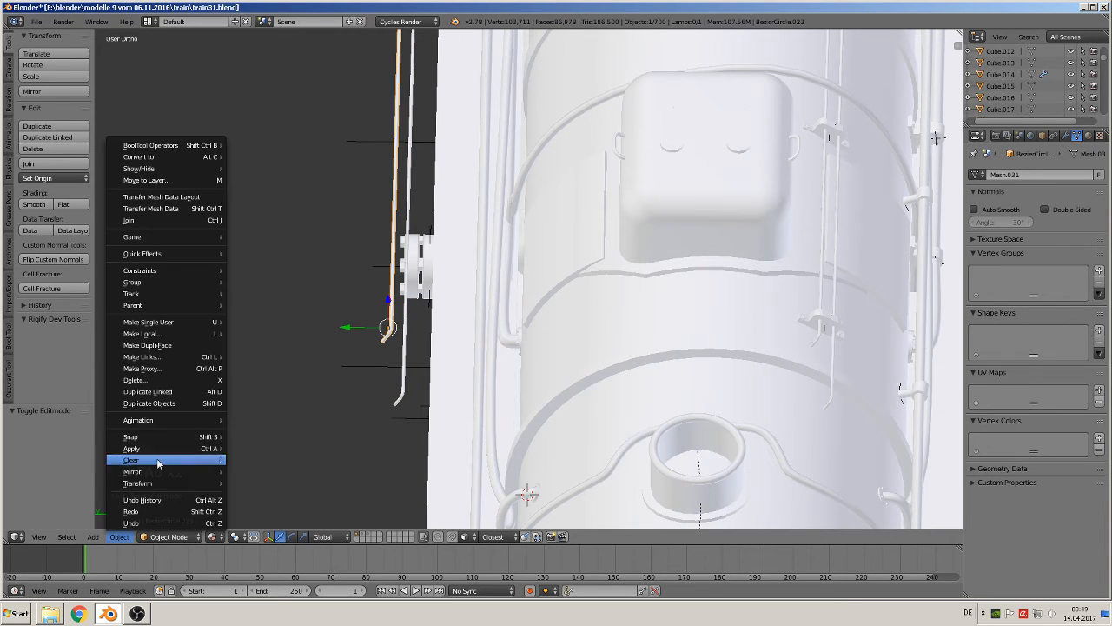
mouse_move(157, 455)
mouse_move(212, 451)
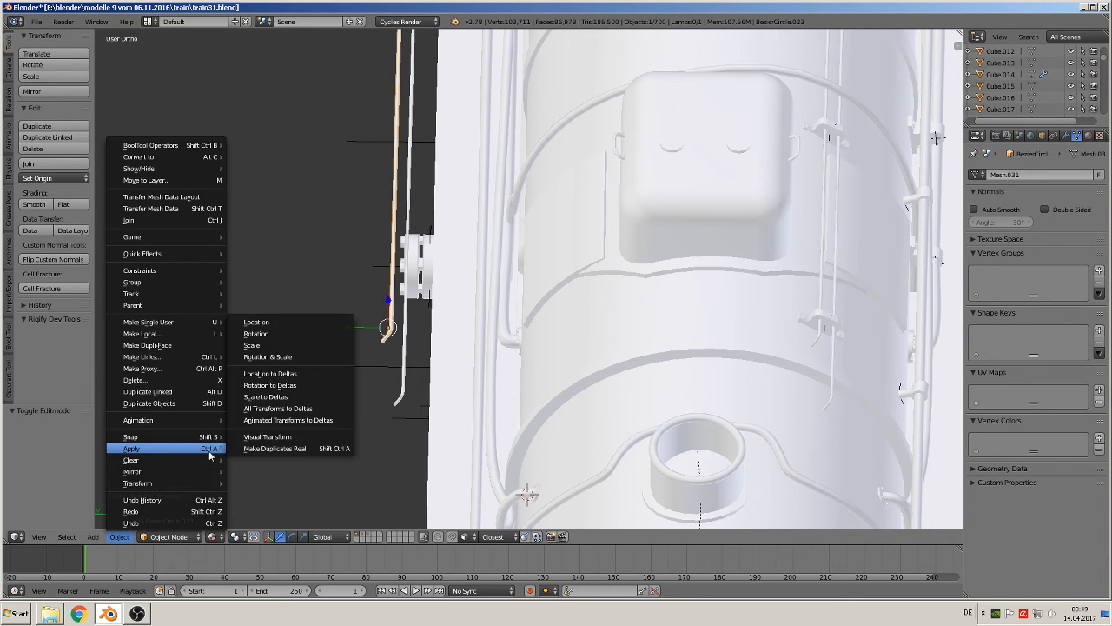
click(296, 357)
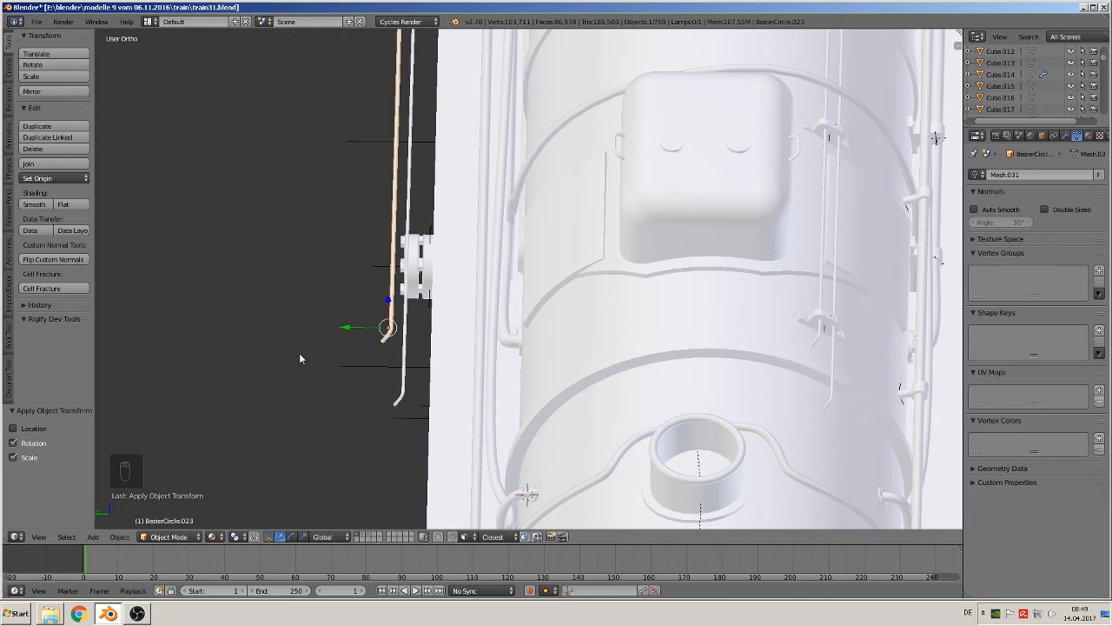
- Apply rotation and scale to the inner of the two copied thin pipes and mirror it along the global Y axis
right_click(404, 365)
click(119, 537)
mouse_move(164, 452)
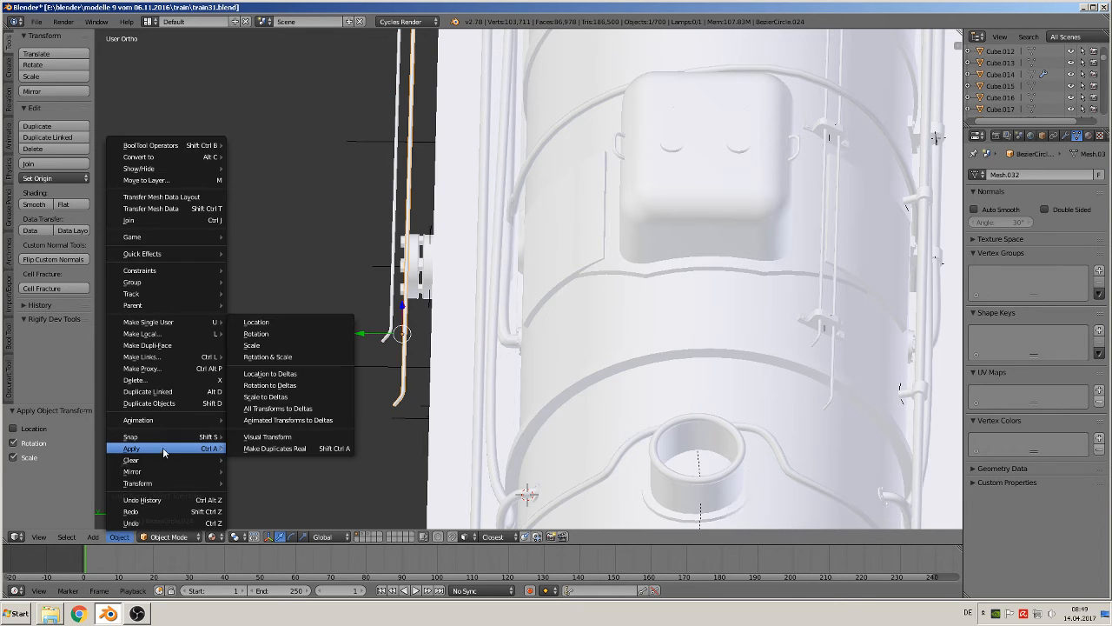
click(278, 356)
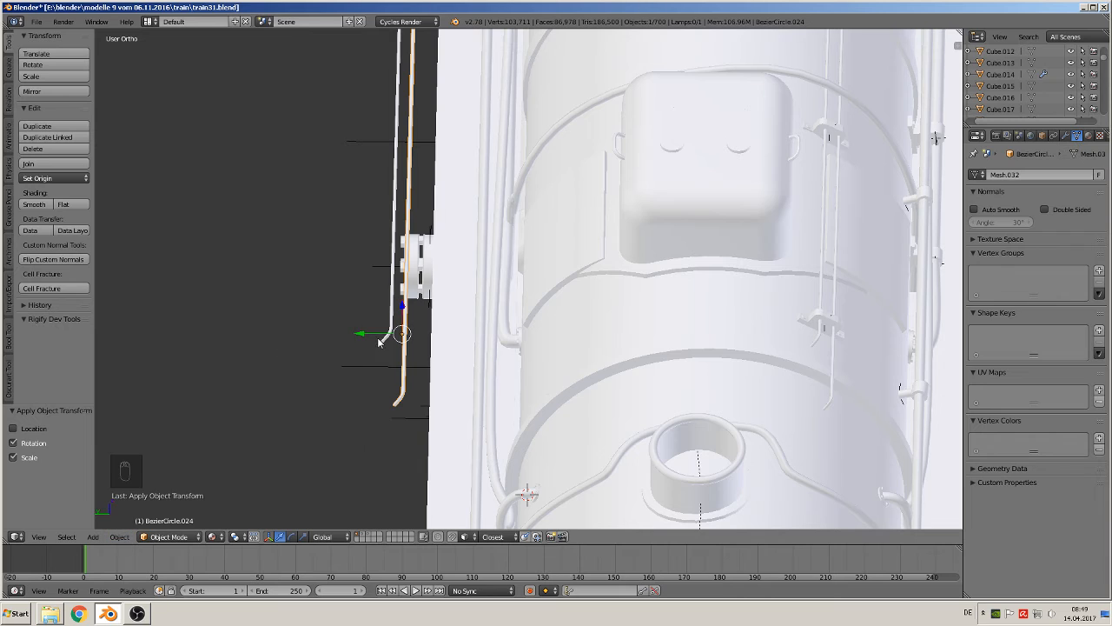
click(127, 537)
mouse_move(159, 471)
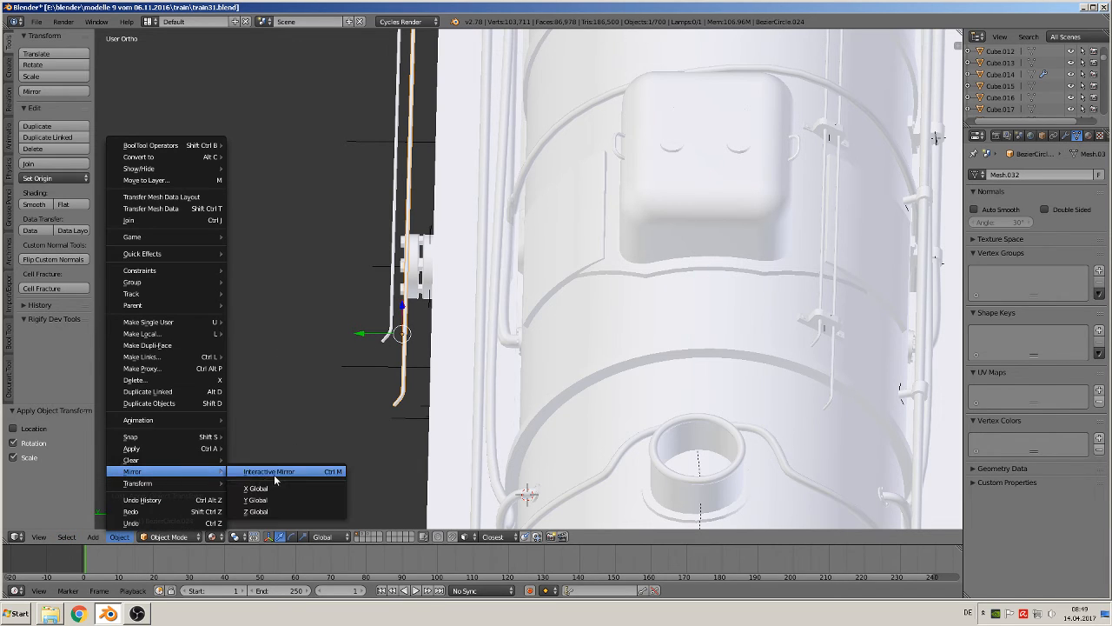
click(275, 475)
key(y)
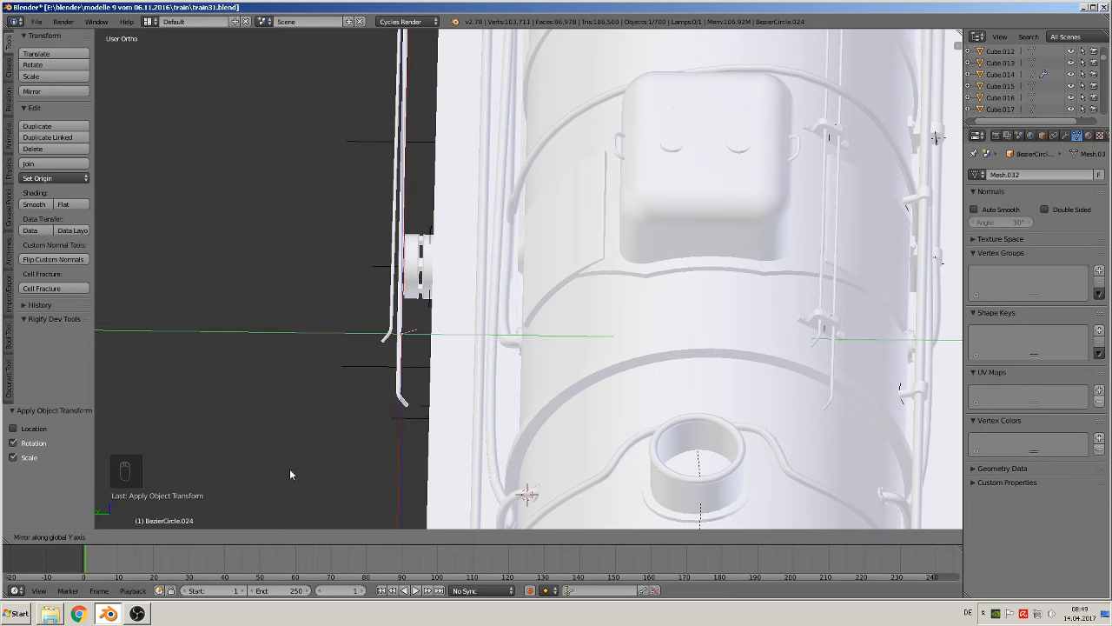
click(291, 473)
- Move the mirrored inner pipe -0.365 along Y onto the boiler's upper surface
middle_drag(295, 457, 317, 474)
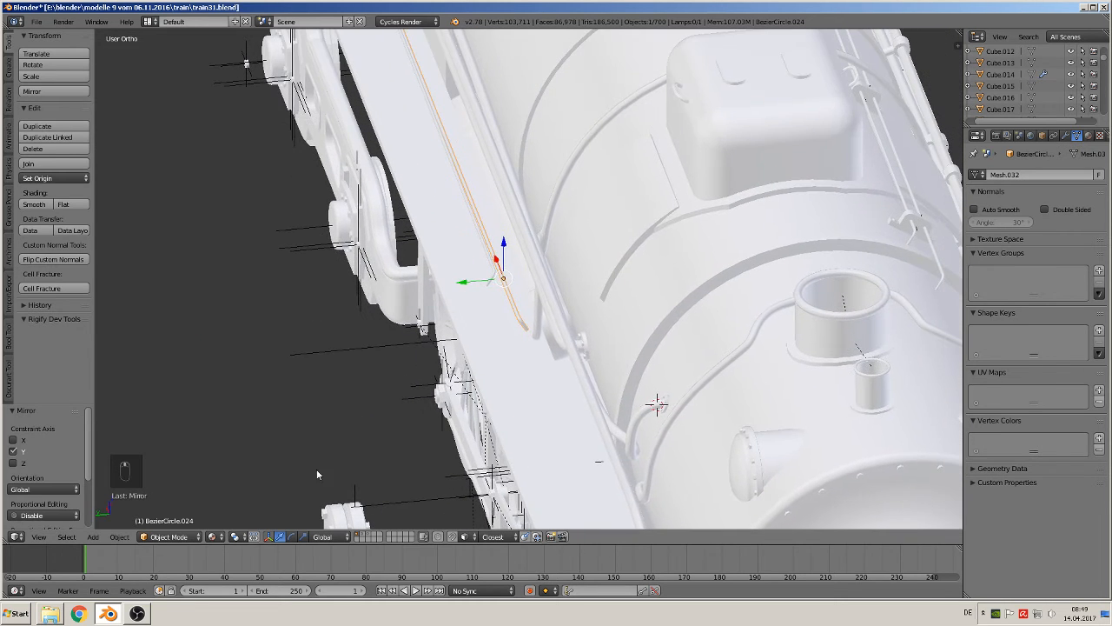
drag(466, 273, 573, 264)
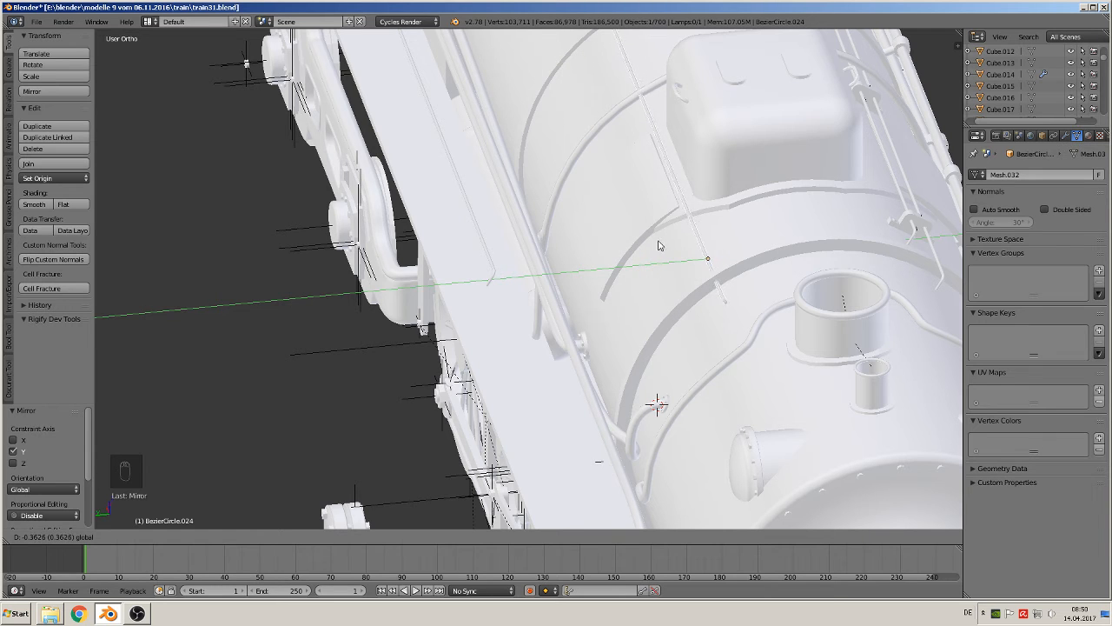
drag(659, 246, 655, 249)
scroll(400, 354, down, 1)
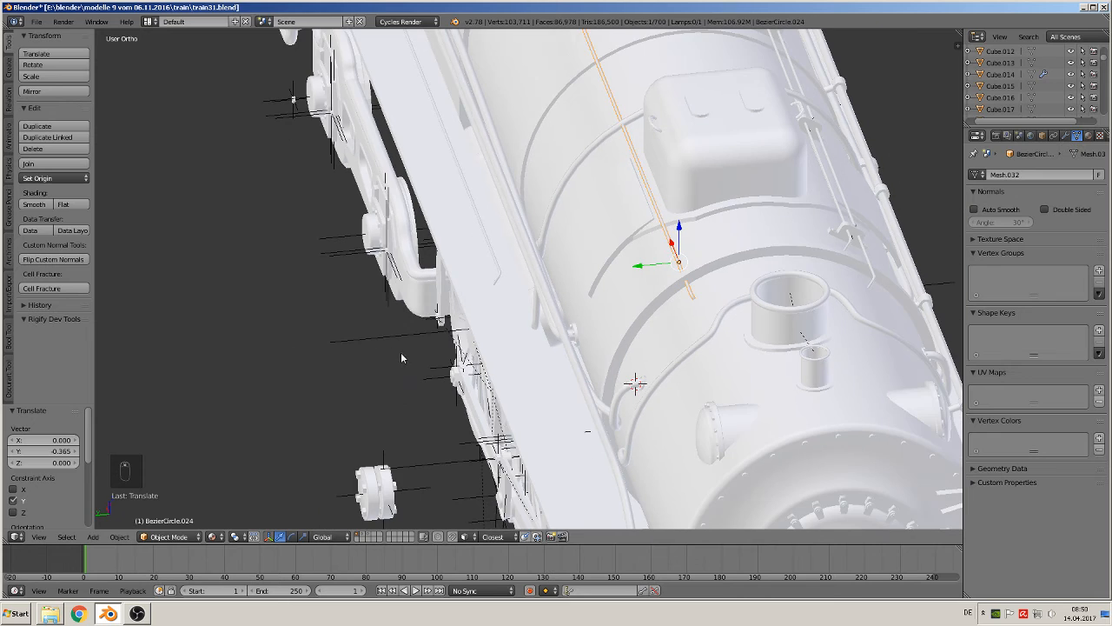
- Mirror the other copied thin pipe along the global Y axis and move it -0.357 along Y onto the boiler
right_click(502, 270)
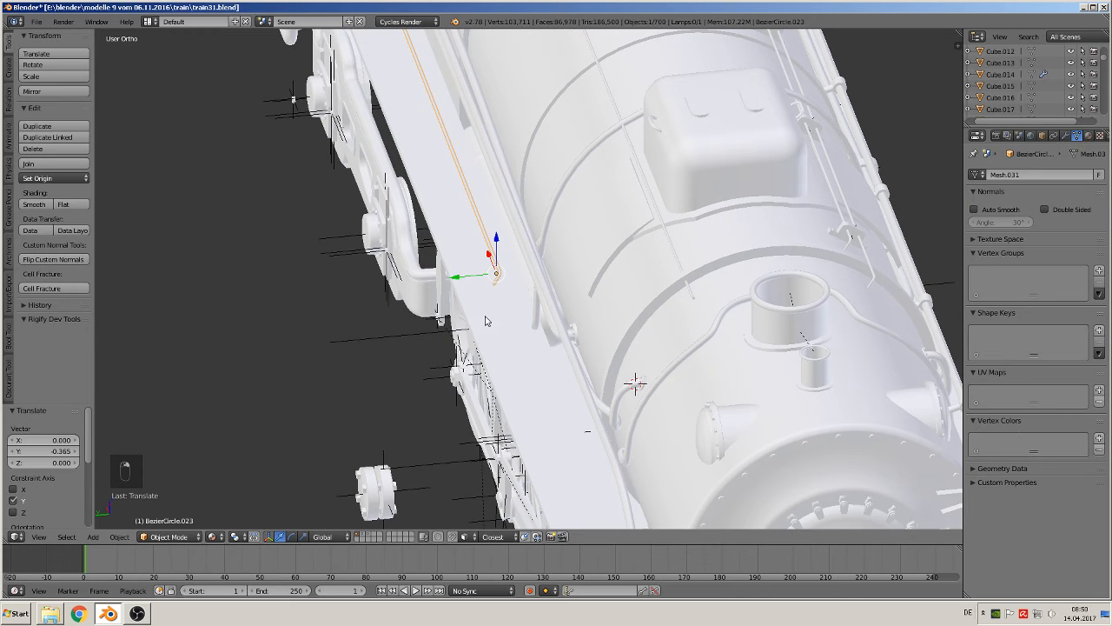
click(116, 537)
mouse_move(170, 475)
click(269, 472)
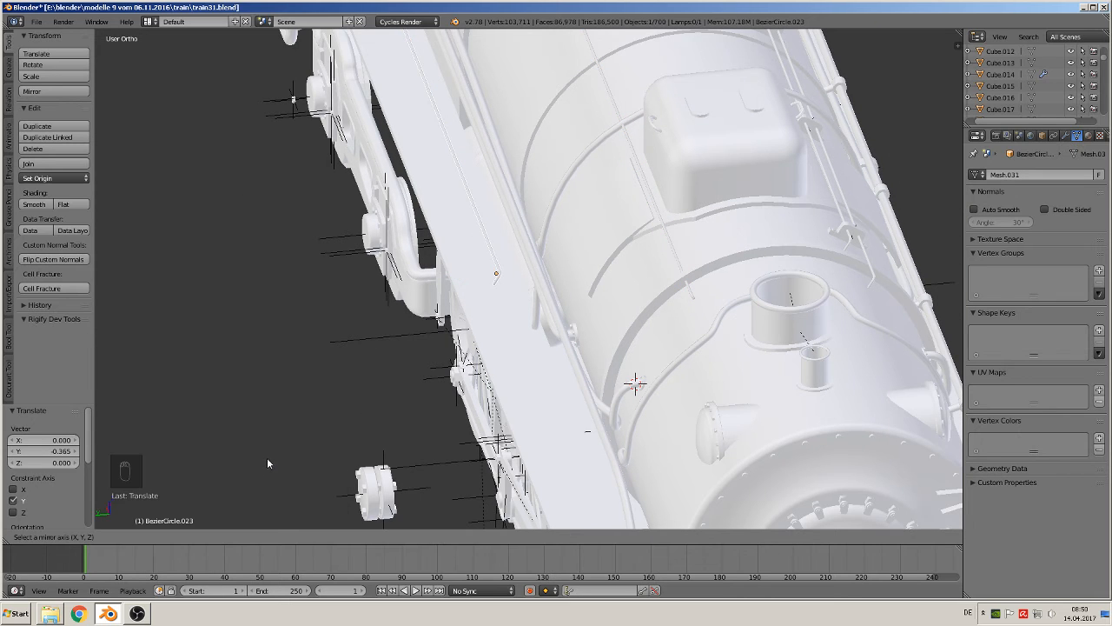
key(y)
click(278, 457)
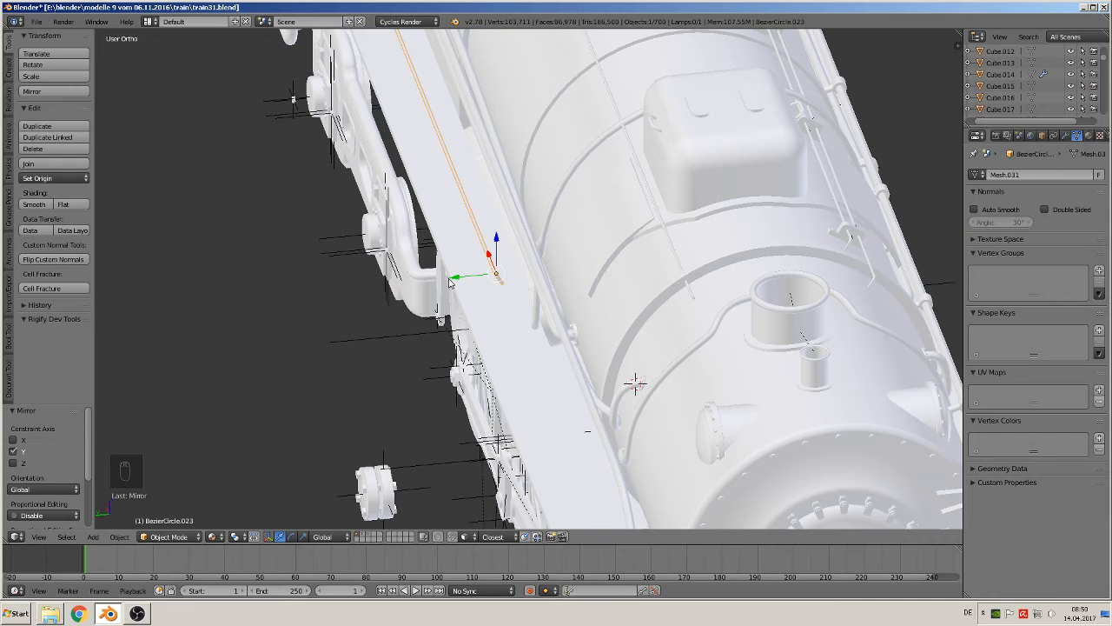
drag(450, 281, 615, 255)
middle_drag(616, 255, 515, 404)
scroll(512, 383, up, 2)
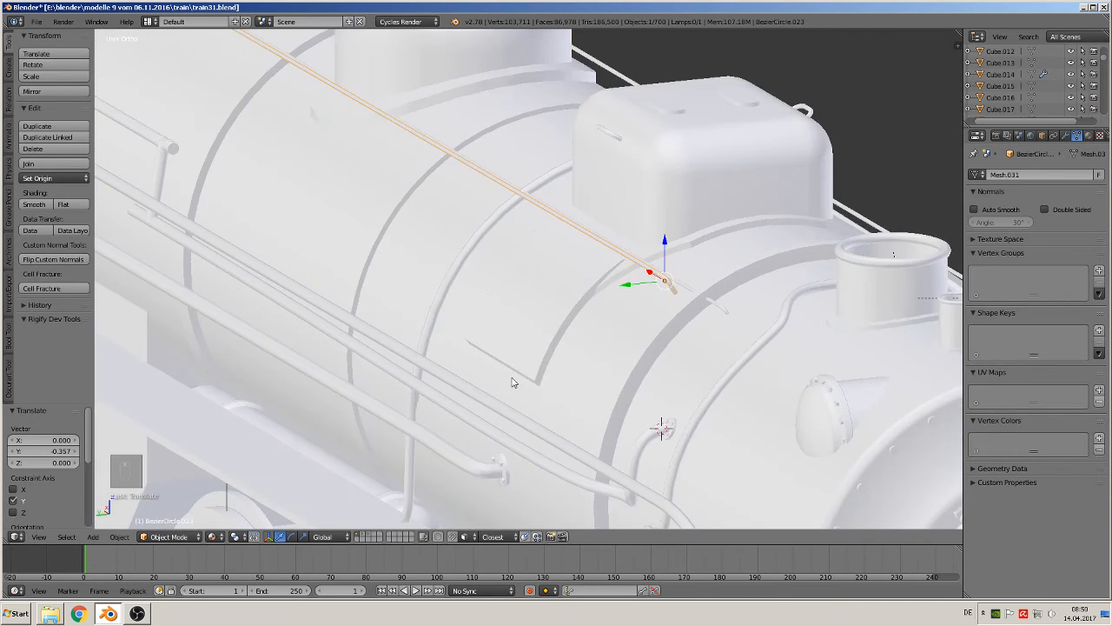
- Shift the mirrored inner pipe along Y to match the original pair's spacing and raise it 0.004 along Z
scroll(663, 273, down, 1)
middle_drag(662, 273, 627, 285)
scroll(626, 289, up, 3)
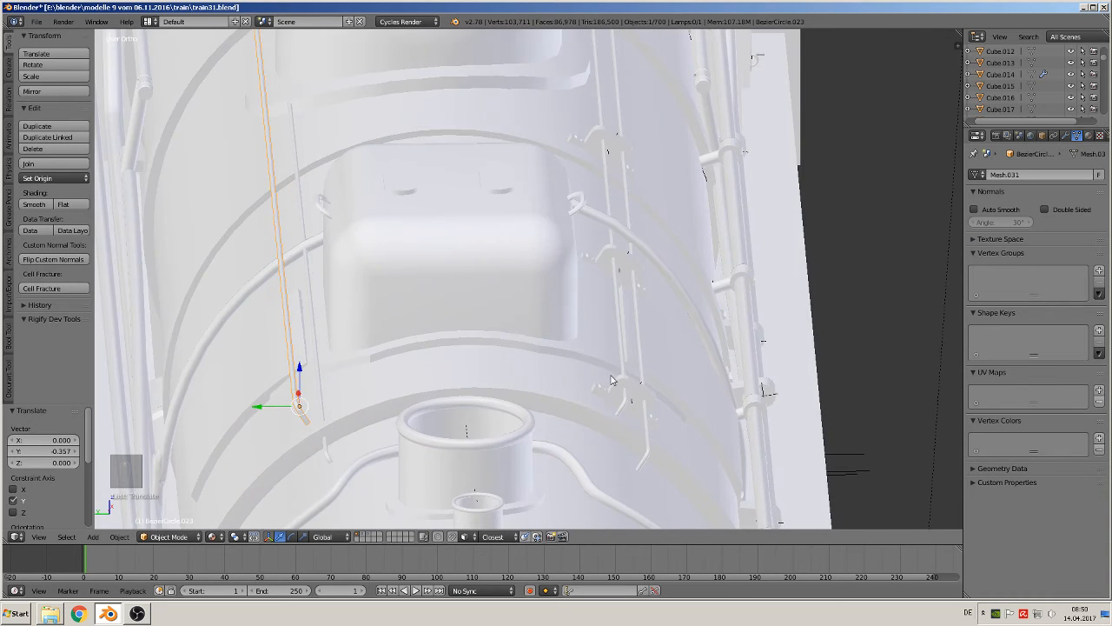
middle_drag(579, 395, 548, 327)
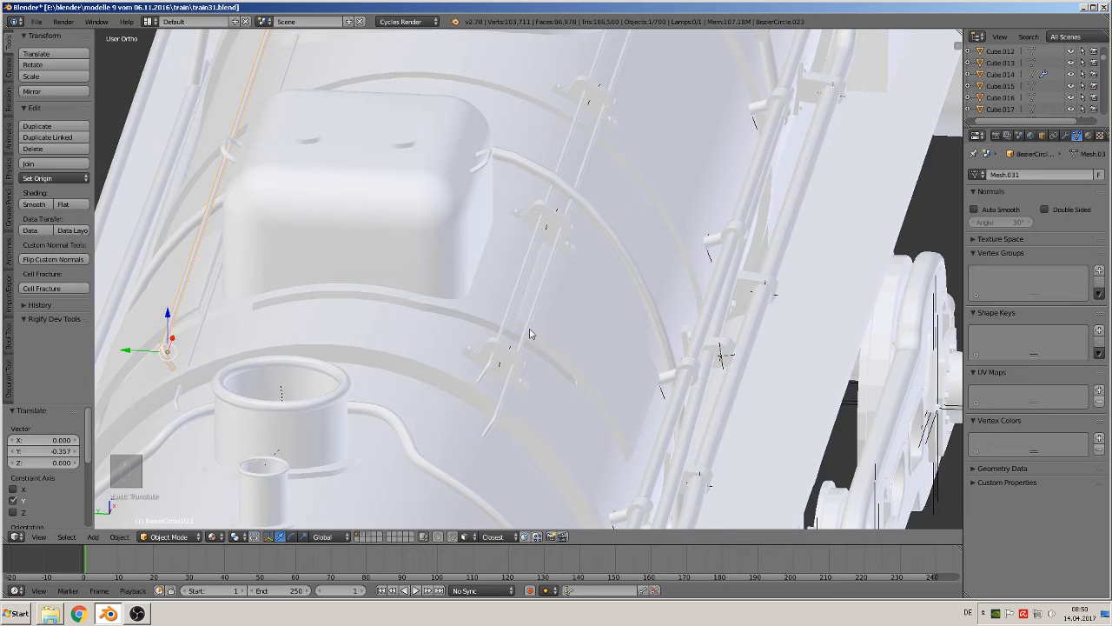
shift+middle_drag(490, 351, 523, 330)
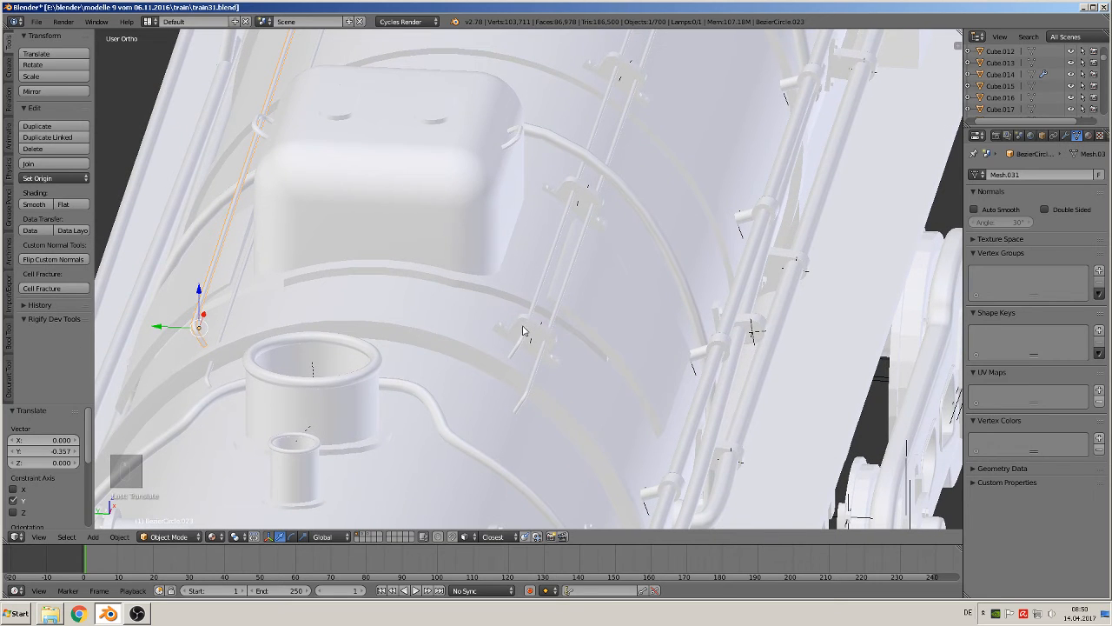
right_click(227, 325)
key(g)
key(y)
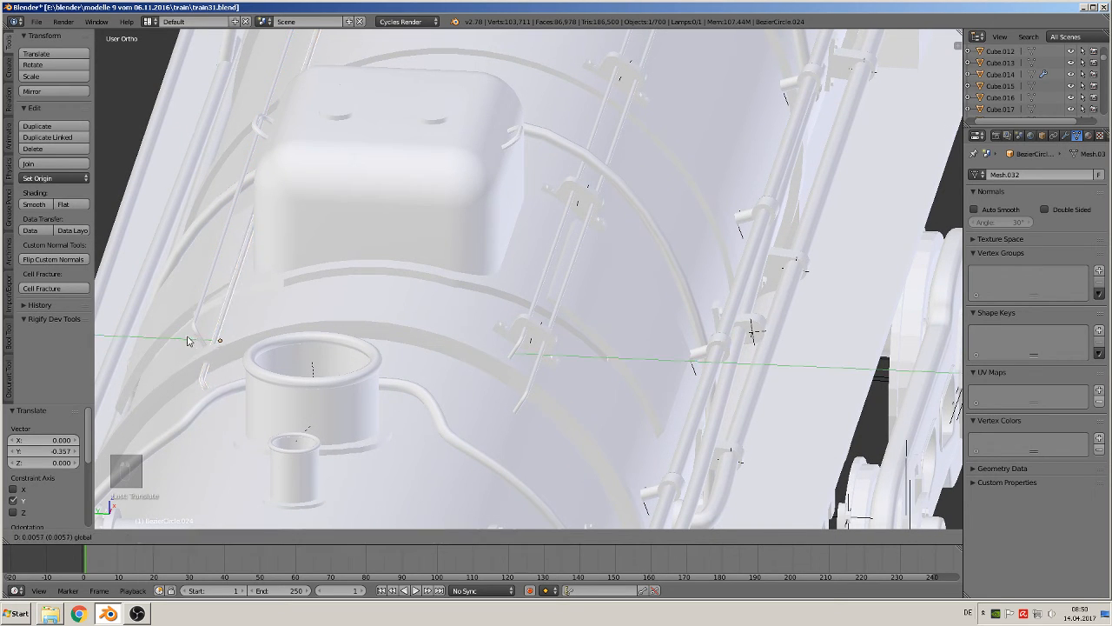
drag(174, 324, 210, 310)
middle_drag(209, 314, 242, 309)
- Raise the mirrored inner pipe another 0.011 along Z above the boiler surface
right_click(465, 198)
right_click(489, 200)
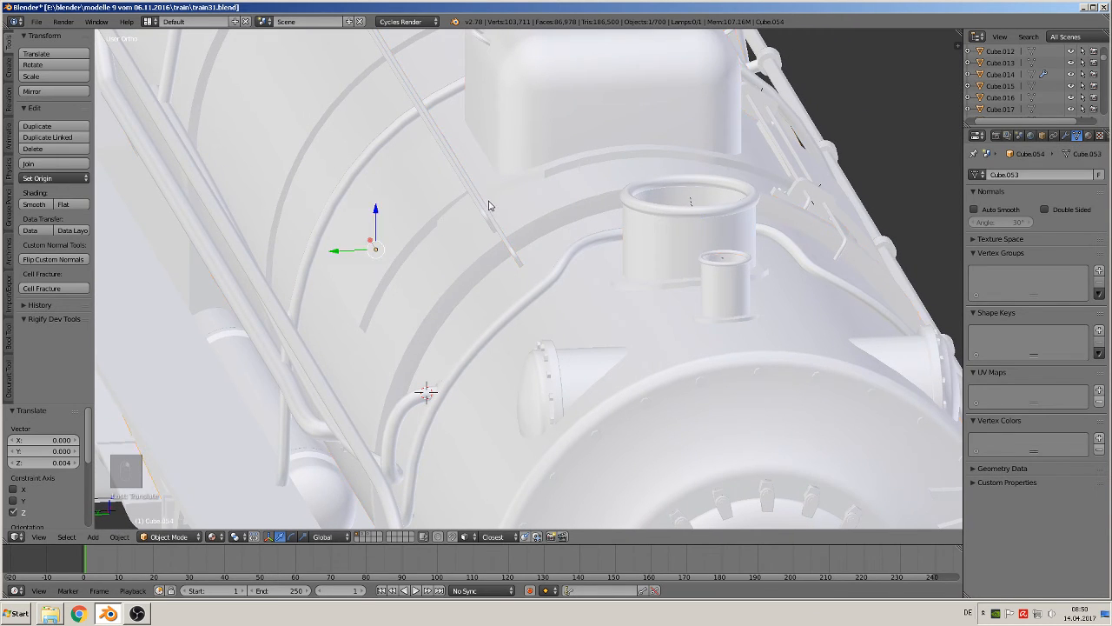
right_click(486, 201)
drag(468, 232, 506, 193)
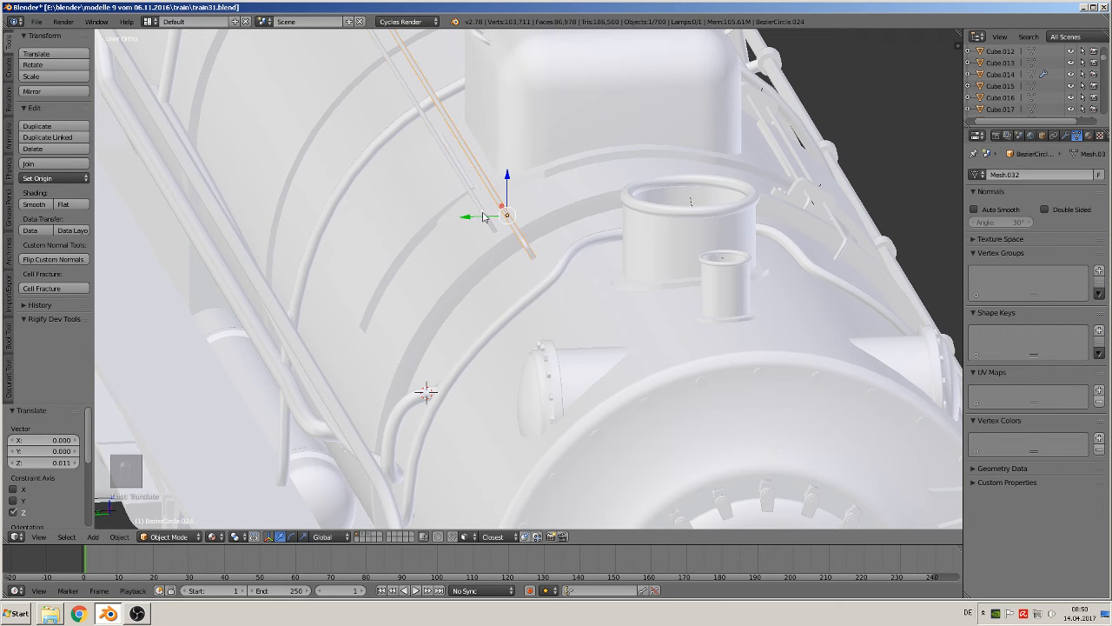
- Move the mirrored outer pipe -0.017 along Z and -0.007 along Y, and deselect everything
right_click(483, 213)
middle_drag(483, 213, 438, 324)
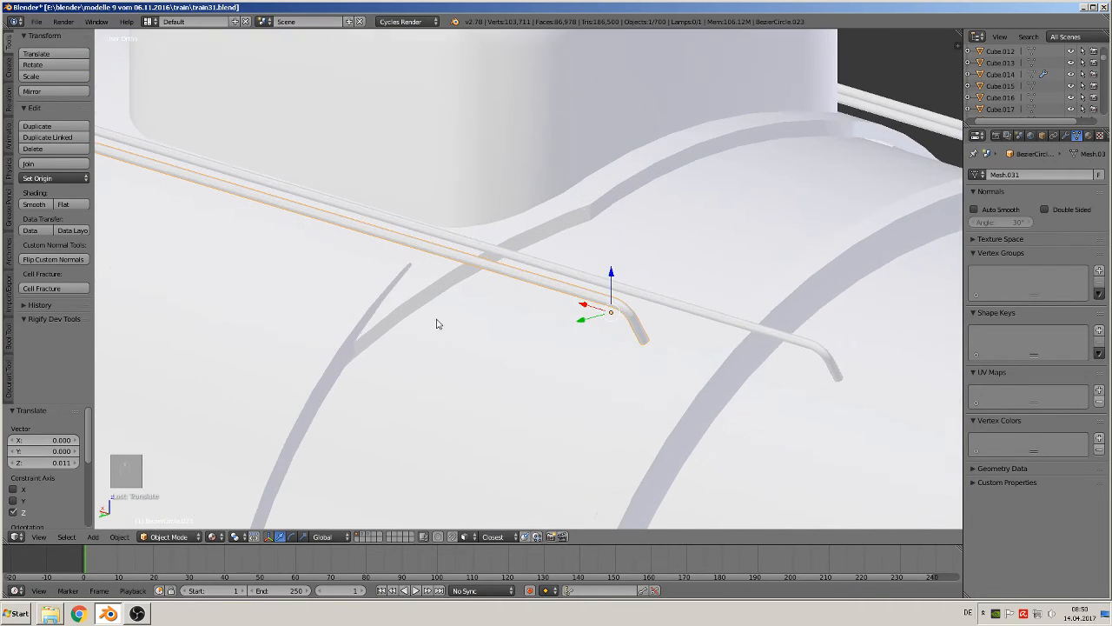
drag(606, 286, 619, 309)
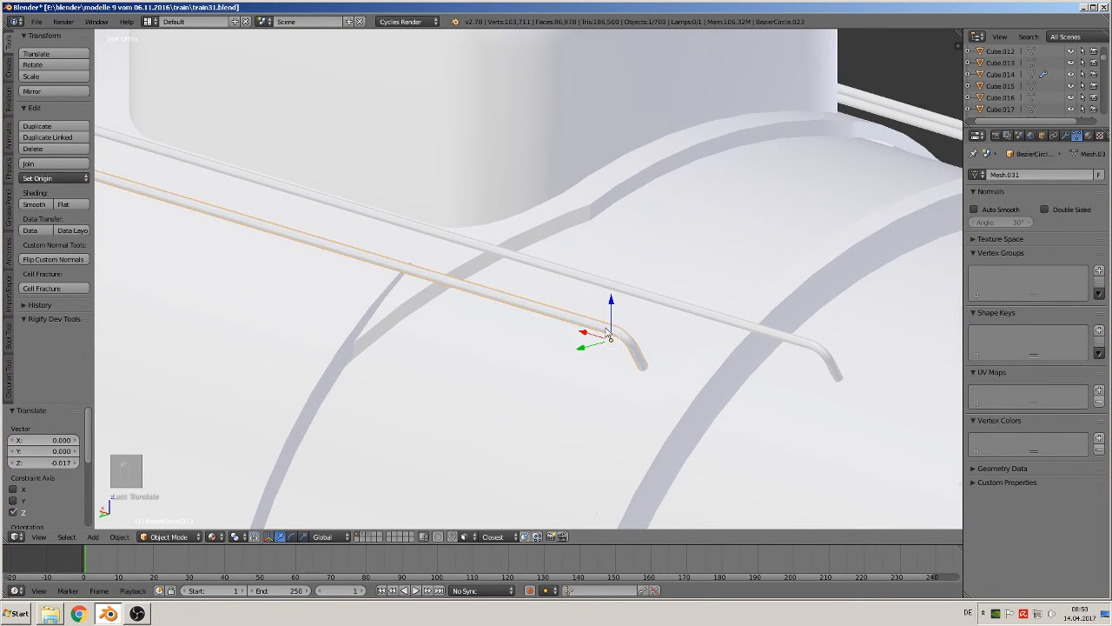
middle_drag(619, 309, 576, 337)
shift+middle_drag(489, 329, 1111, 16)
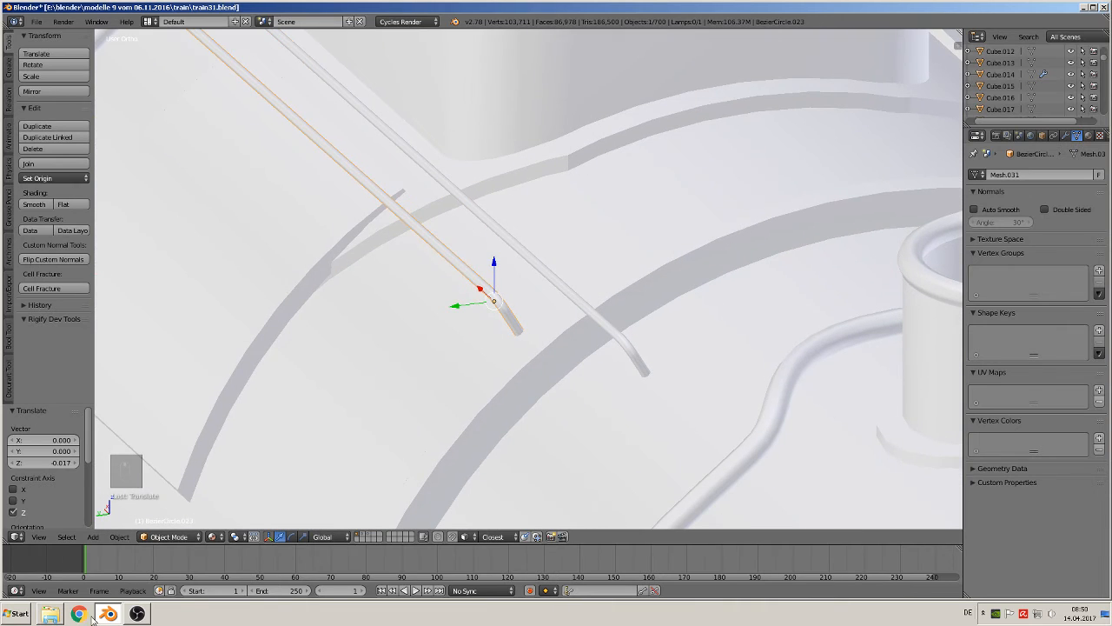
mouse_move(456, 305)
mouse_down()
mouse_move(477, 308)
mouse_move(465, 319)
mouse_up()
scroll(490, 315, down, 6)
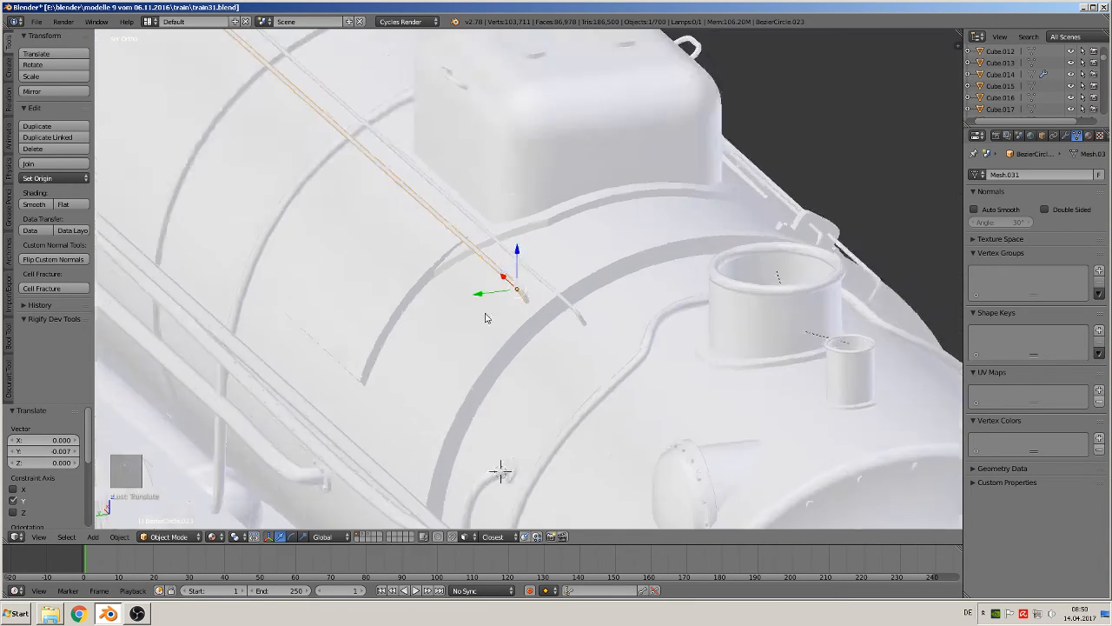
key(a)
- Duplicate the five brackets holding the original thin pipes and move the copies 0.505 along Y to the boiler's opposite side
scroll(626, 285, up, 2)
middle_drag(626, 285, 579, 286)
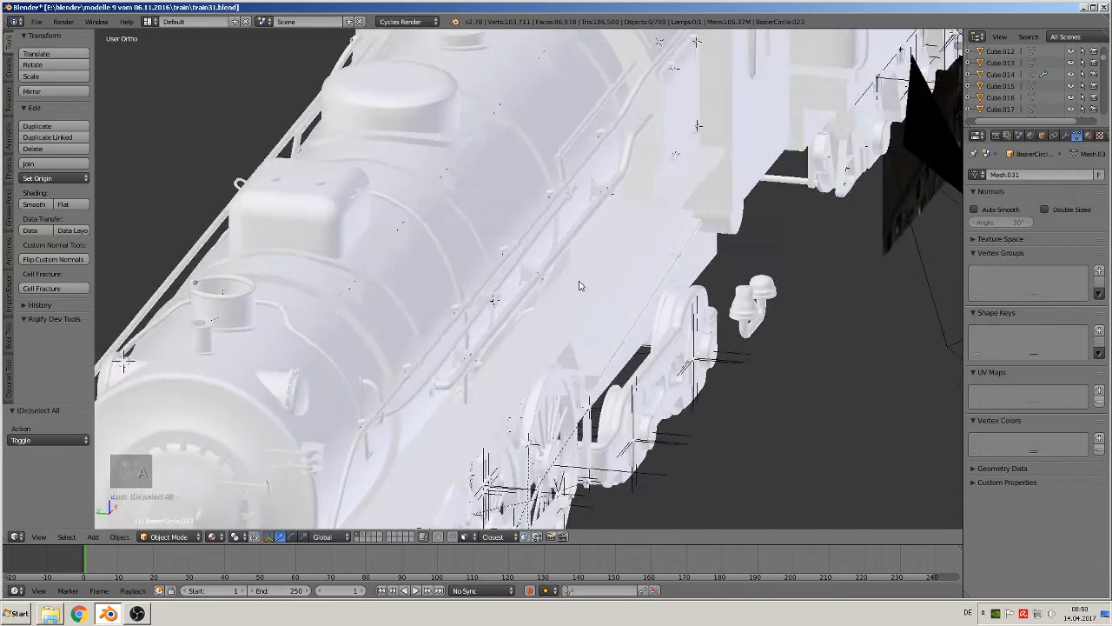
scroll(575, 284, up, 1)
shift+middle_drag(365, 313, 499, 316)
scroll(482, 313, up, 2)
right_click(400, 307)
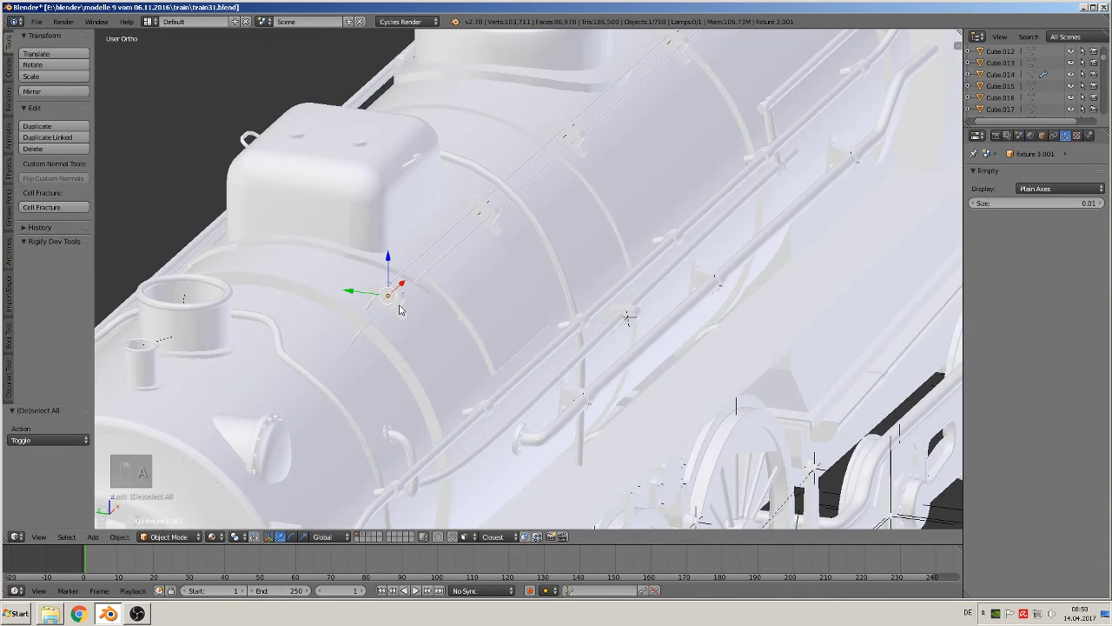
shift+right_click(493, 218)
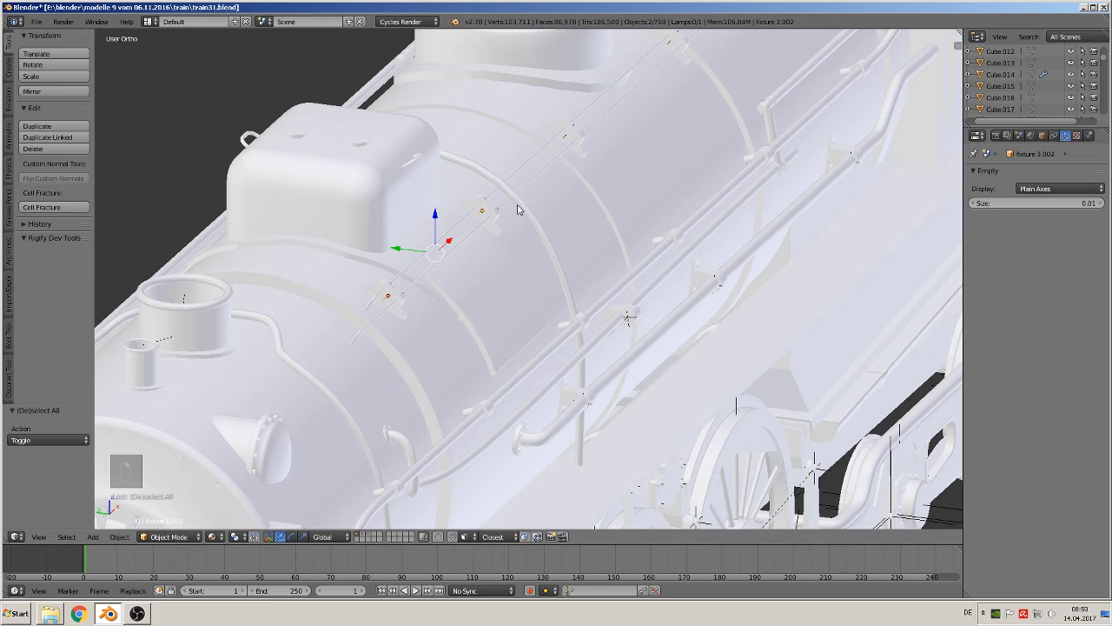
shift+right_click(582, 140)
shift+middle_drag(613, 134, 496, 263)
shift+right_click(511, 236)
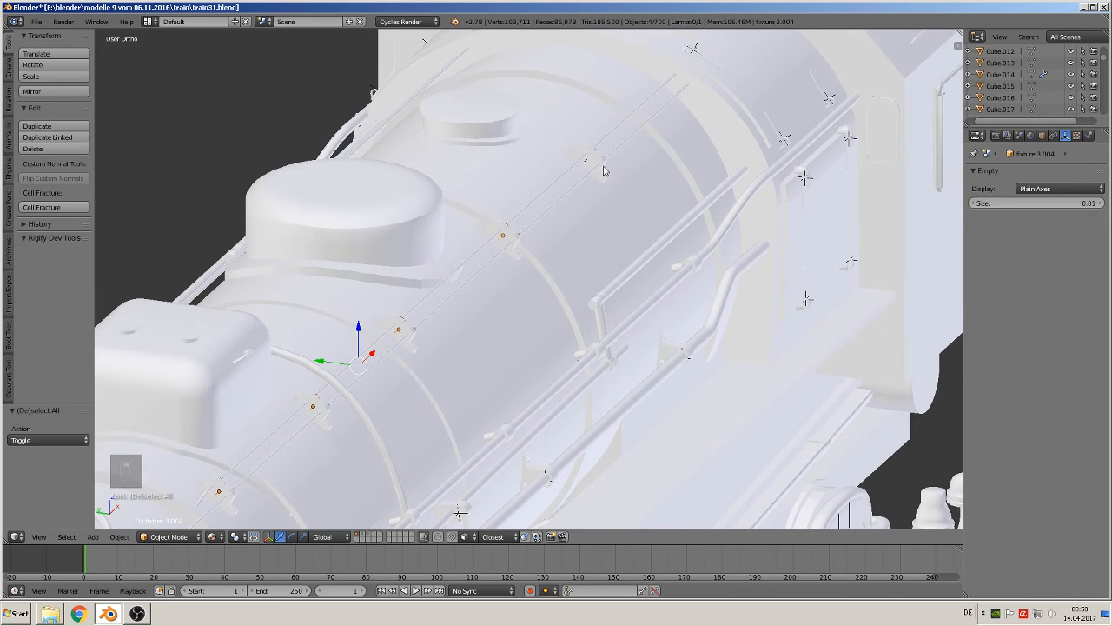
shift+right_click(595, 159)
mouse_move(713, 93)
shift+middle_down()
mouse_move(461, 394)
mouse_move(708, 103)
shift+middle_up()
key(shift+d)
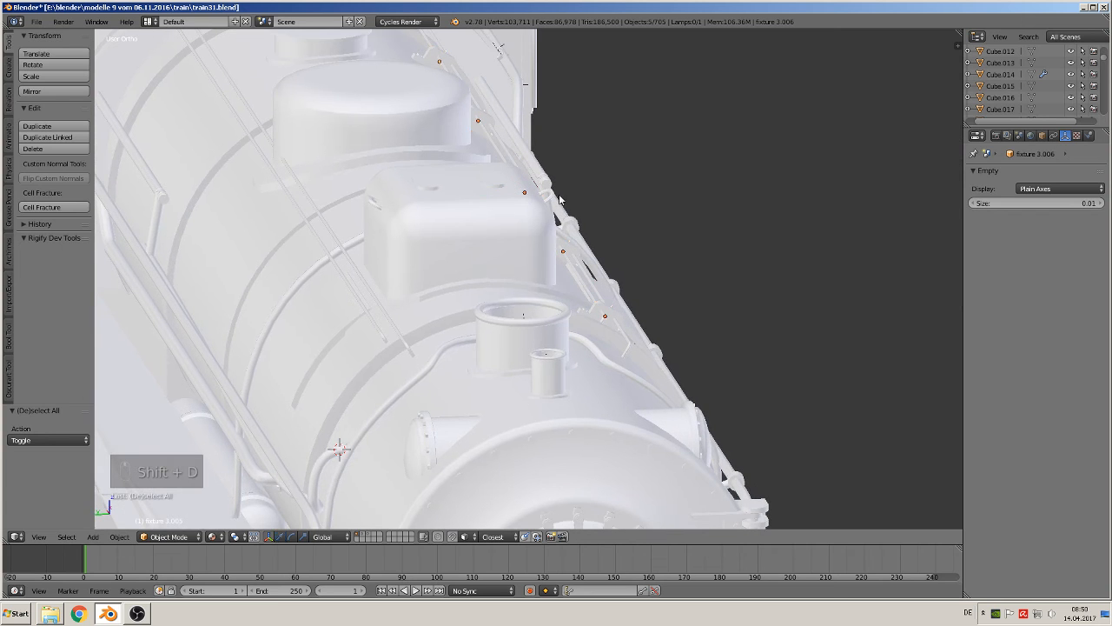
key(y)
click(201, 258)
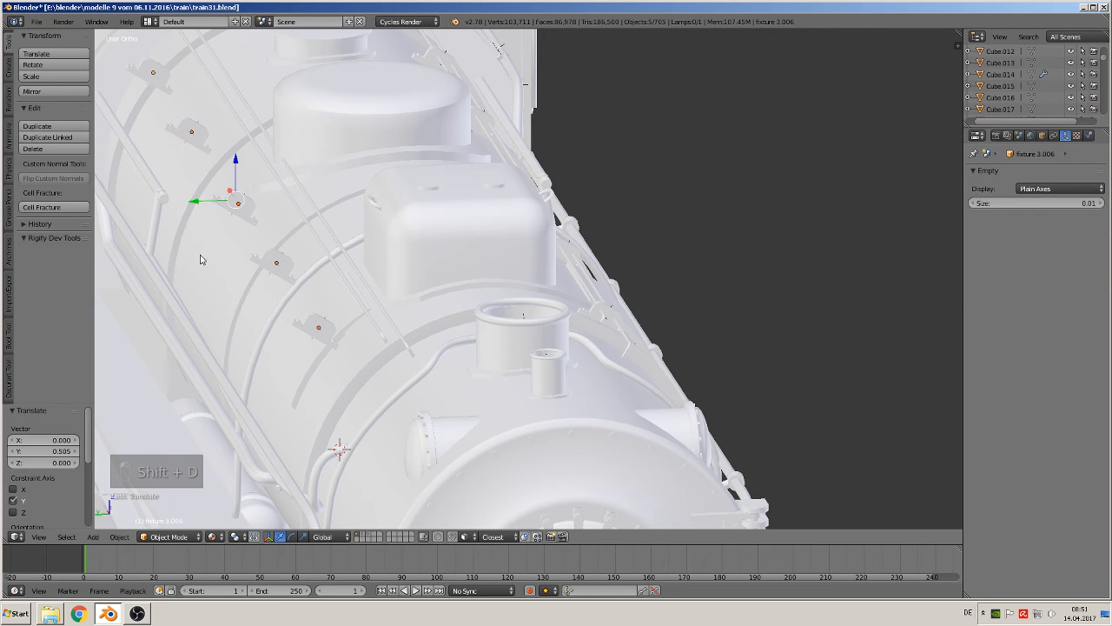
- Rotate the five copied brackets -85.063° about the global X axis and move them -0.105 along Y under the mirrored pipes
middle_drag(201, 290, 176, 253)
key(r)
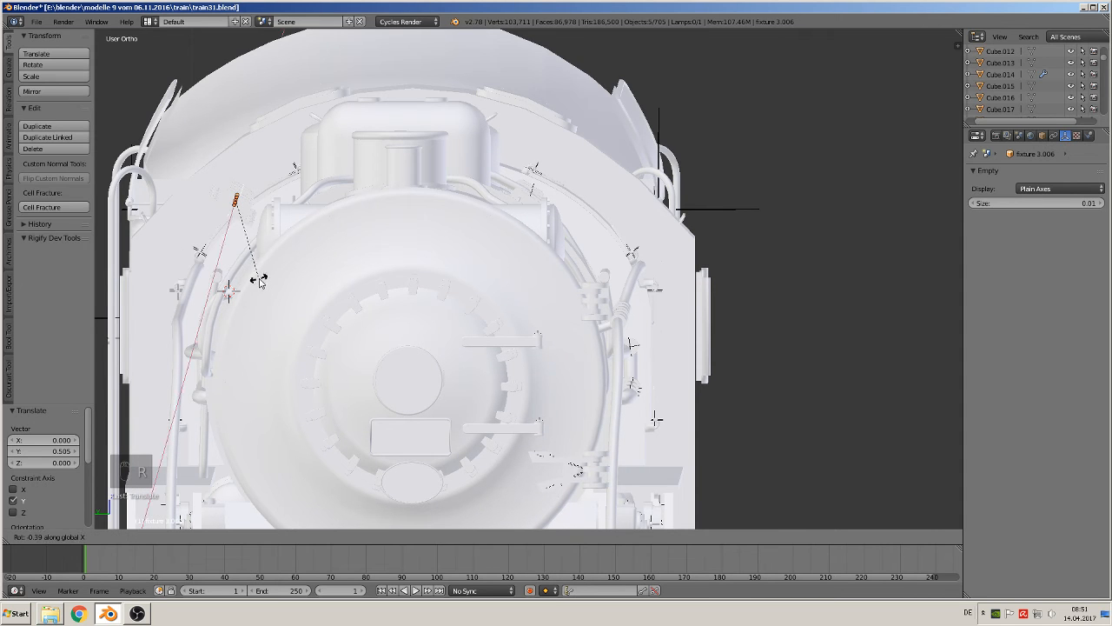
click(317, 201)
middle_drag(318, 201, 234, 216)
key(g)
key(y)
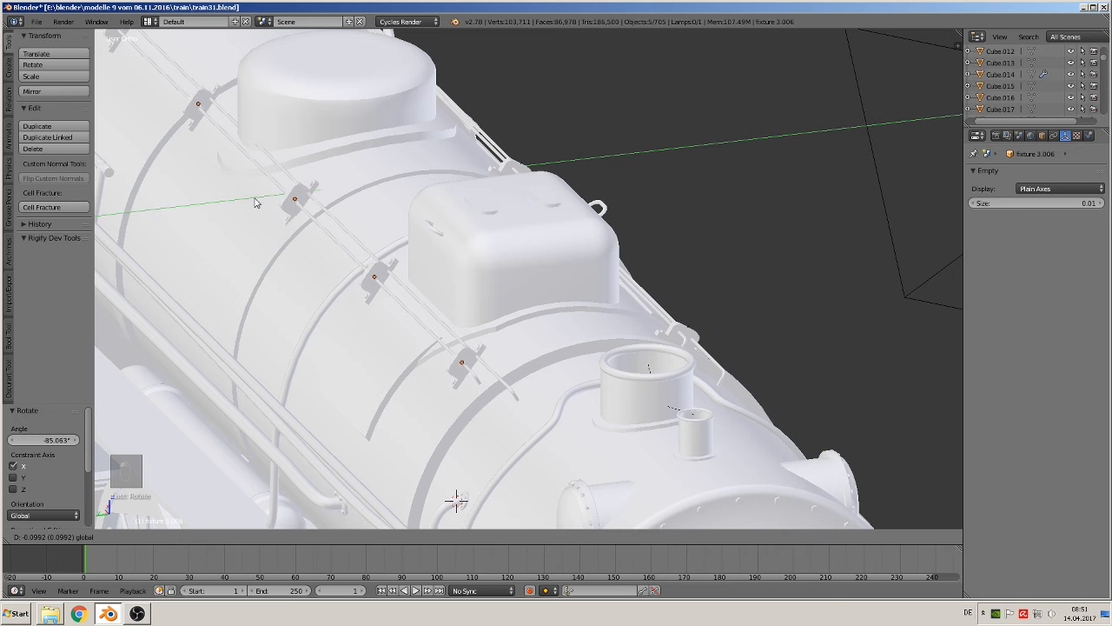
click(257, 203)
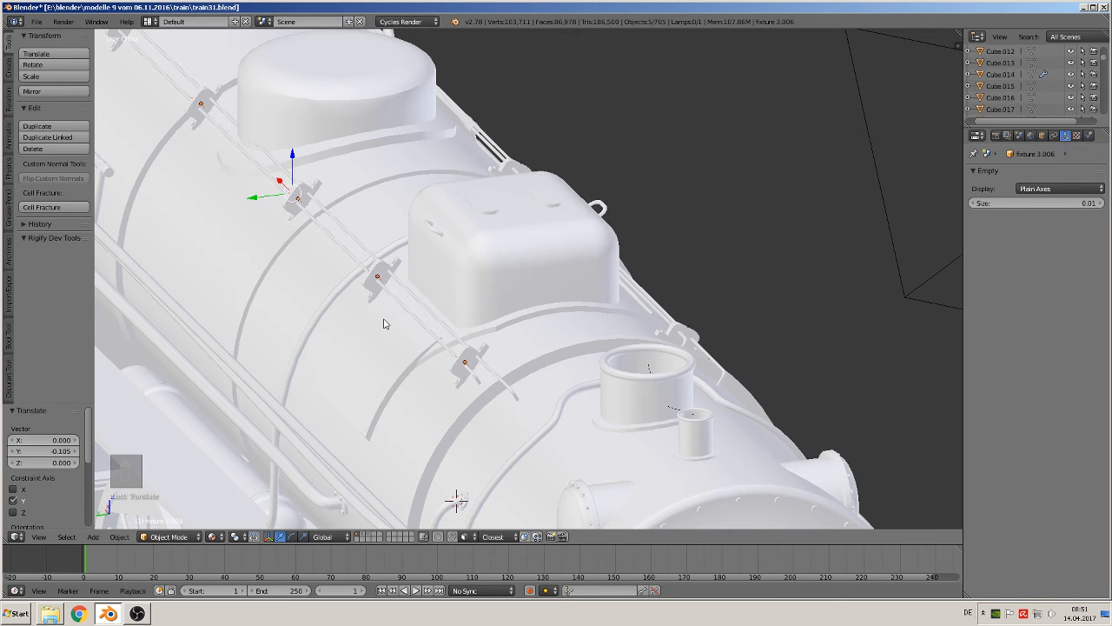
key(r)
key(y)
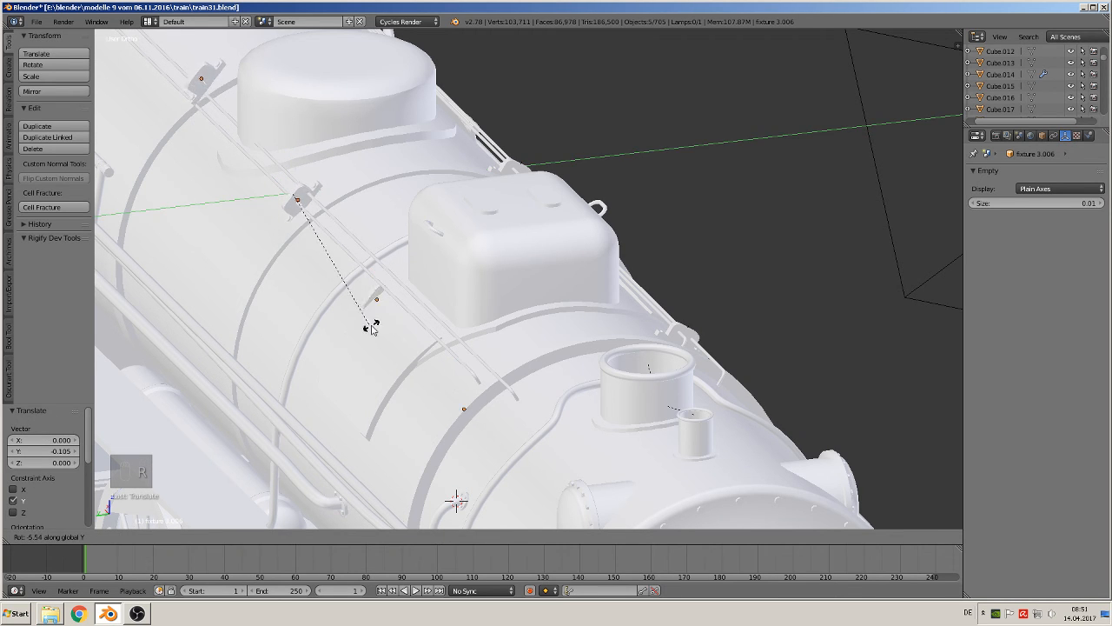
right_click(375, 327)
- Rotate the copied brackets 11.363° about the global X axis and move them 0.004 along Y
key(r)
key(x)
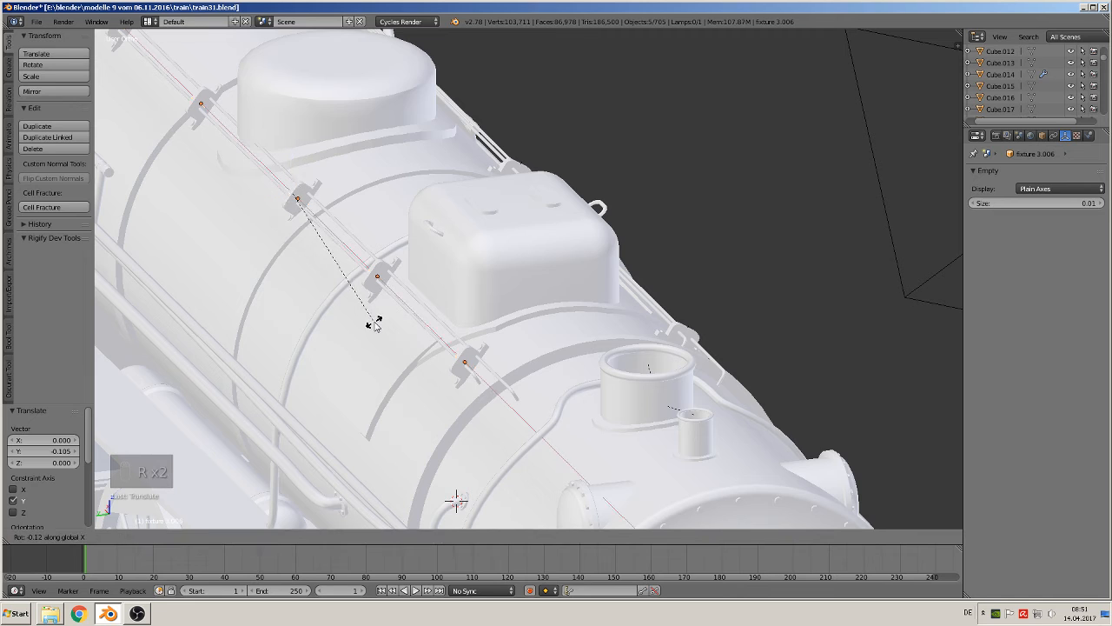
click(347, 339)
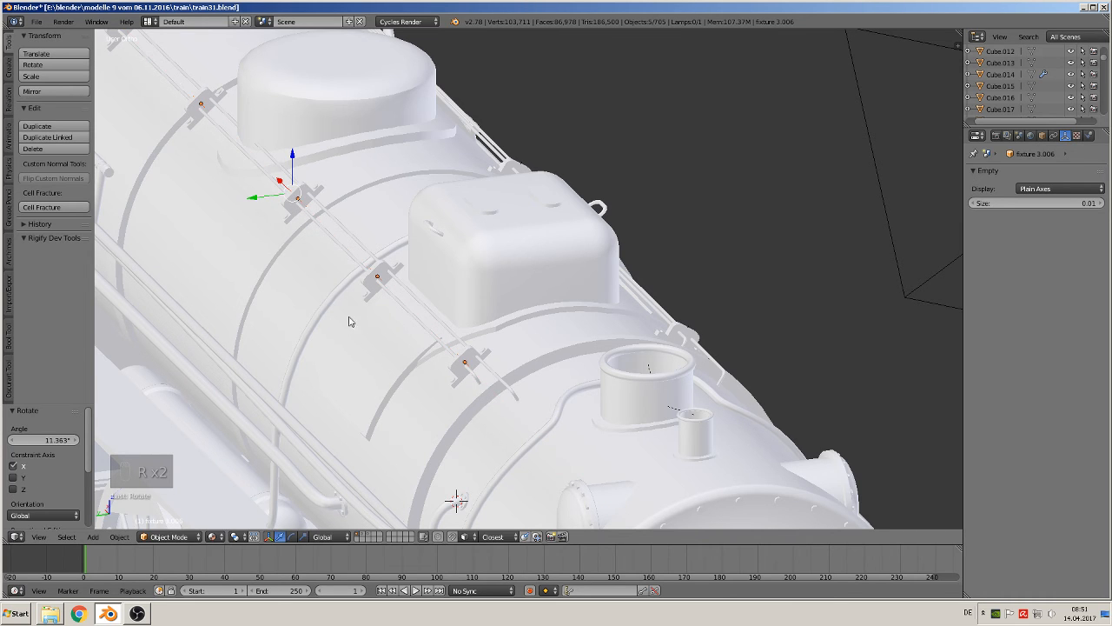
key(g)
key(y)
click(261, 201)
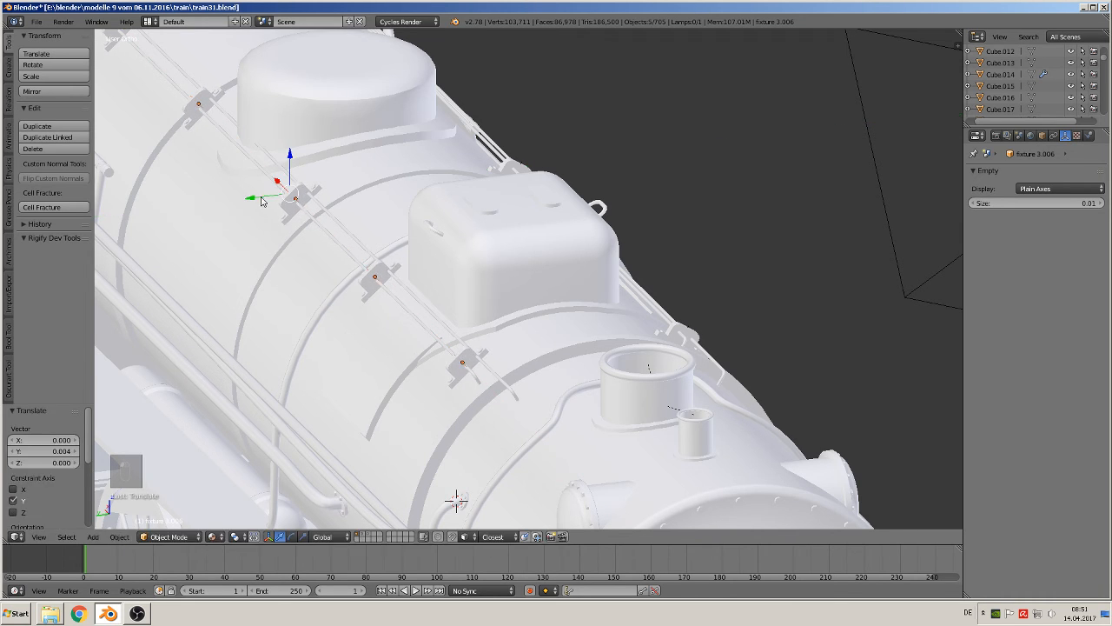
- Rotate the five copied thin-pipe brackets slightly about the global X axis and deselect everything
key(r)
key(x)
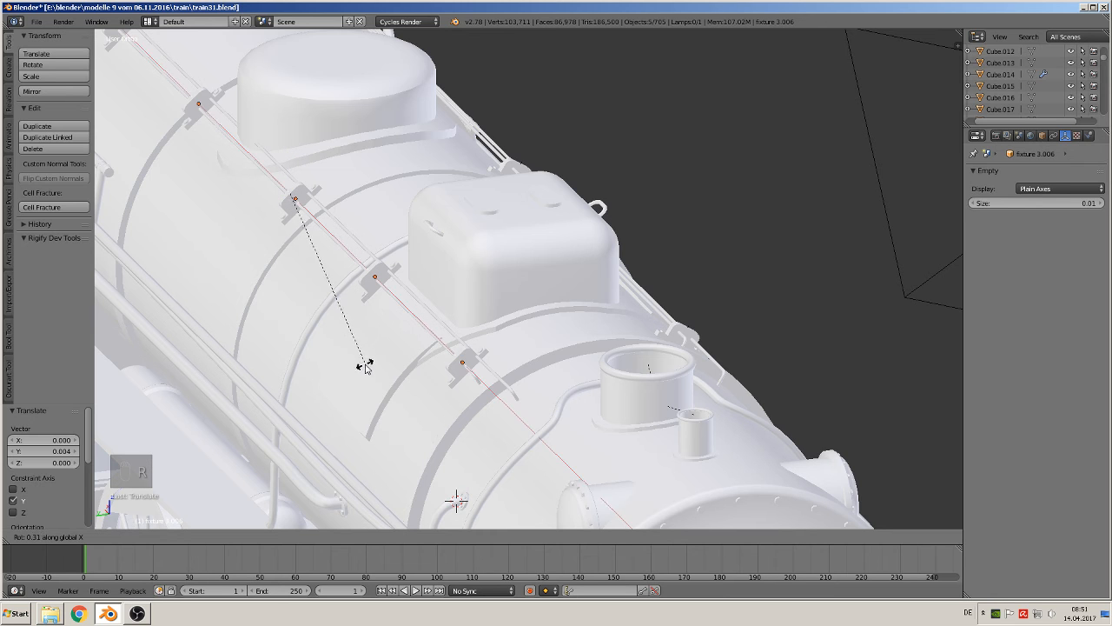
click(361, 374)
scroll(362, 375, down, 5)
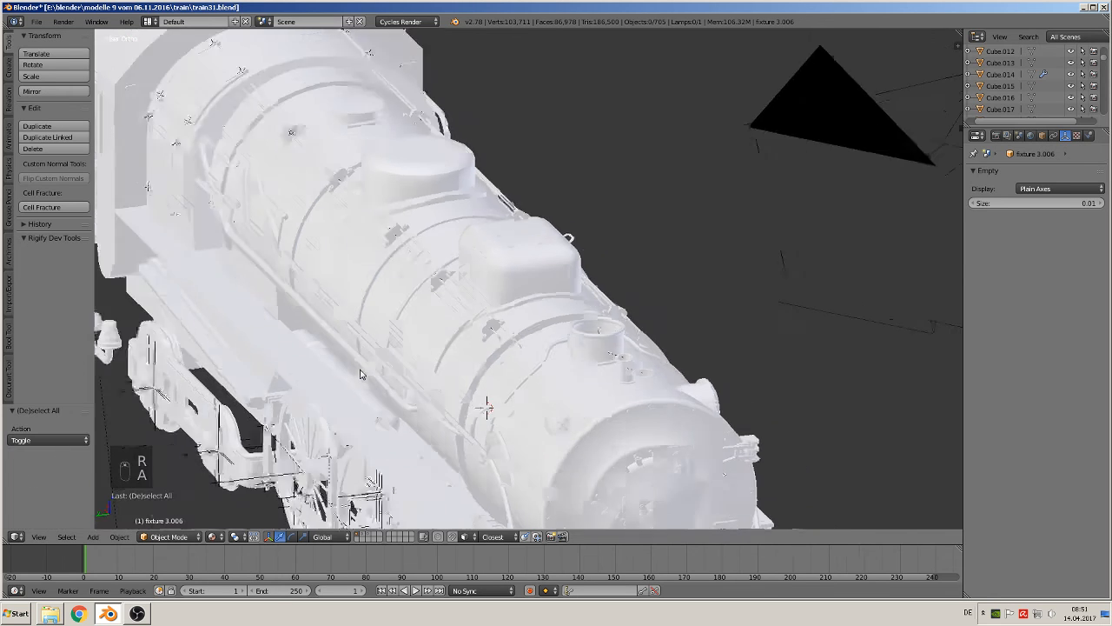
key(a)
key(a)
key(a)
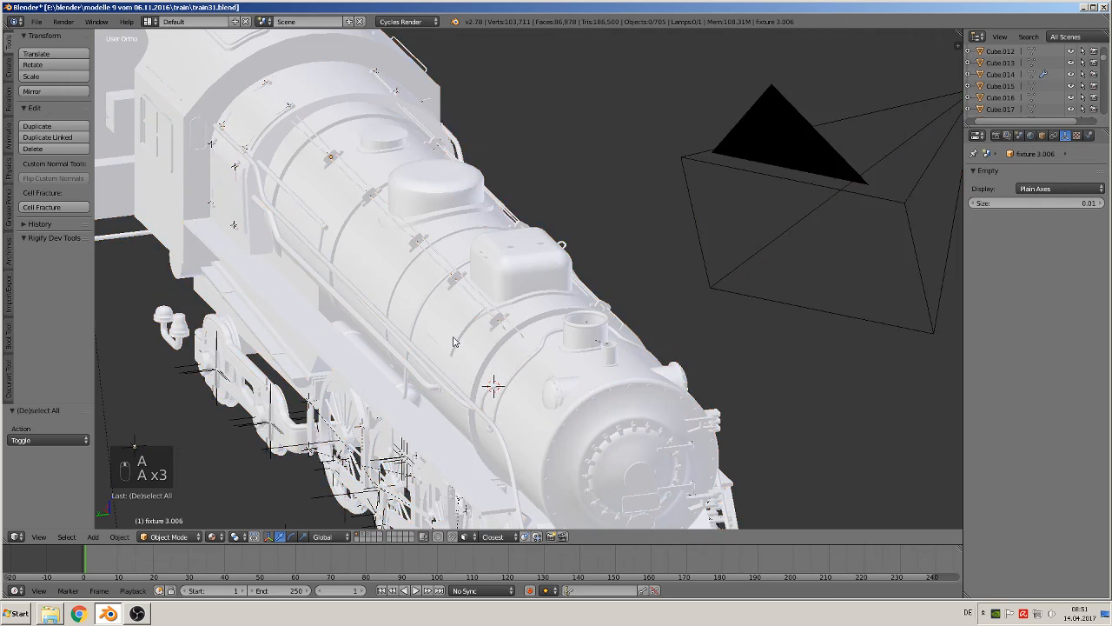
- Duplicate the six brackets holding the original long outer pipe and move the copies 0.810 along Y to the boiler's opposite side
scroll(452, 339, up, 5)
shift+middle_drag(434, 415, 447, 258)
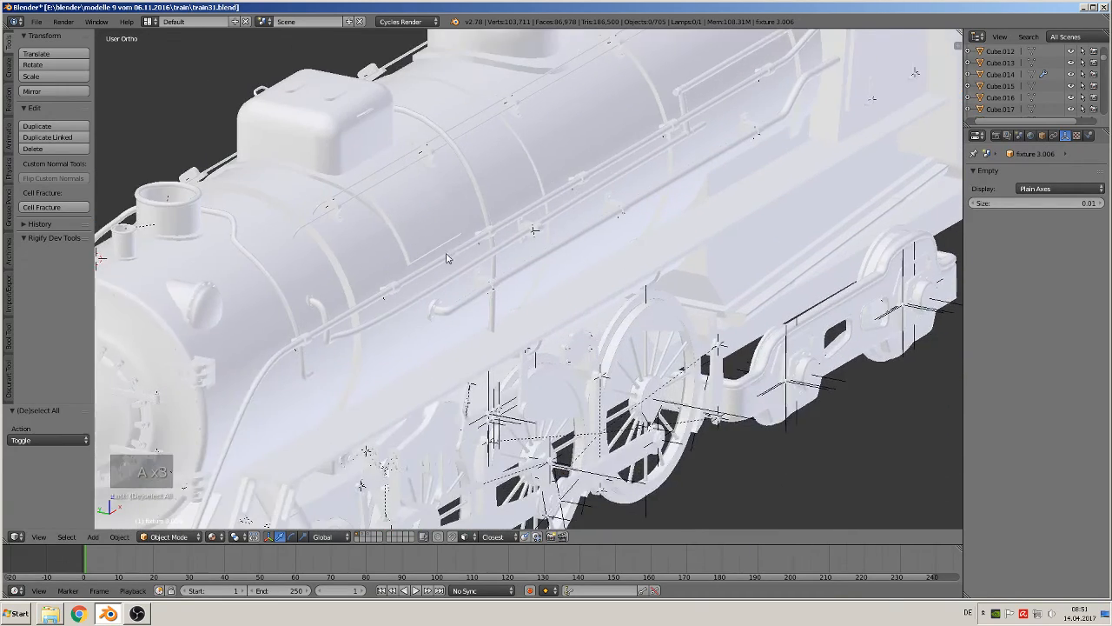
scroll(439, 270, up, 1)
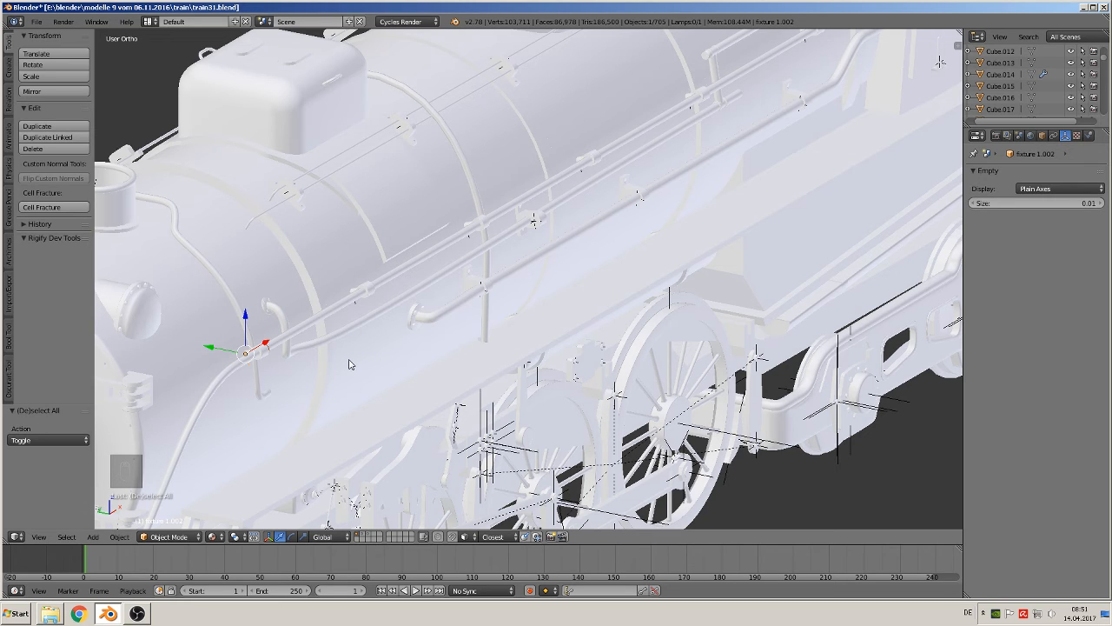
shift+right_click(371, 293)
shift+right_click(487, 226)
shift+right_click(597, 160)
shift+right_click(707, 94)
shift+middle_drag(697, 166, 793, 258)
shift+right_click(717, 127)
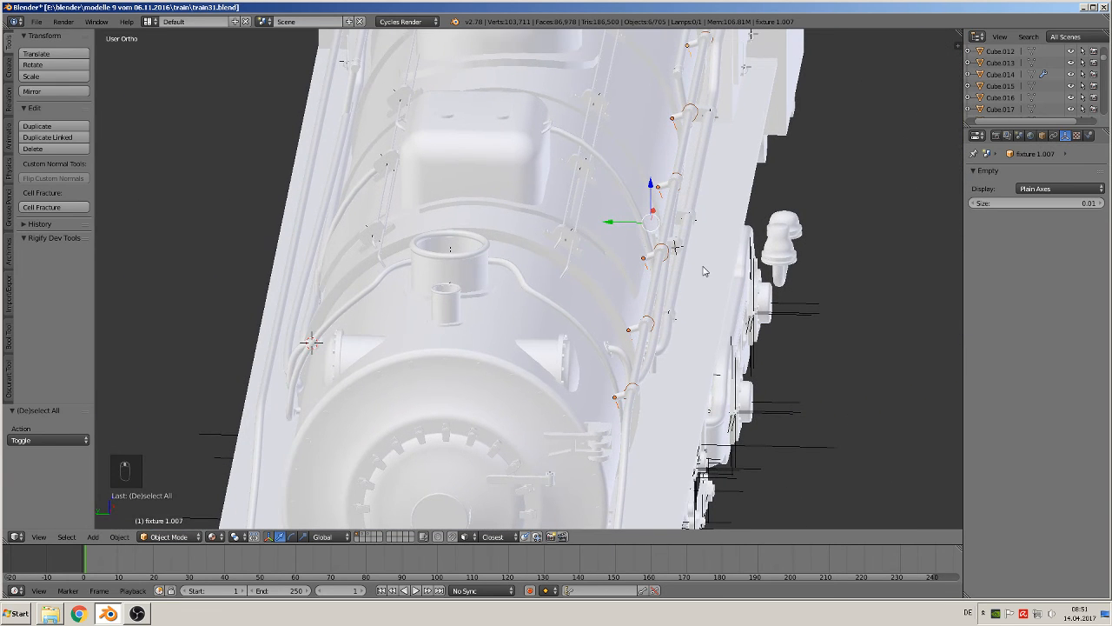
key(shift+d)
key(y)
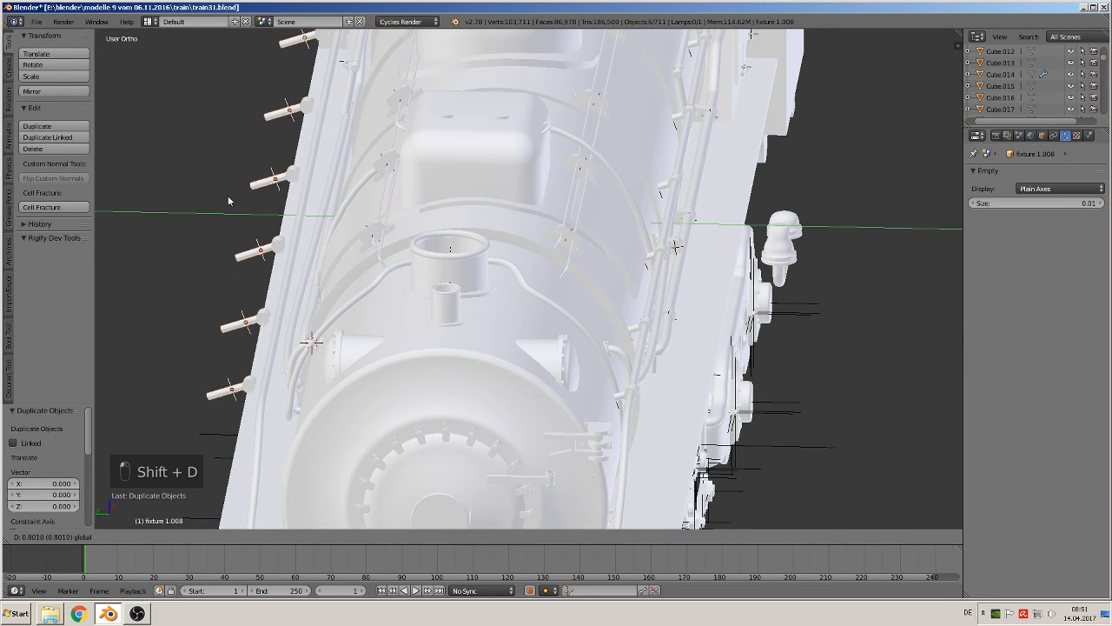
click(231, 199)
- Rotate the six copied brackets 214.071° about the global X axis and move them -0.178 along Y towards the boiler
middle_drag(300, 247, 519, 250)
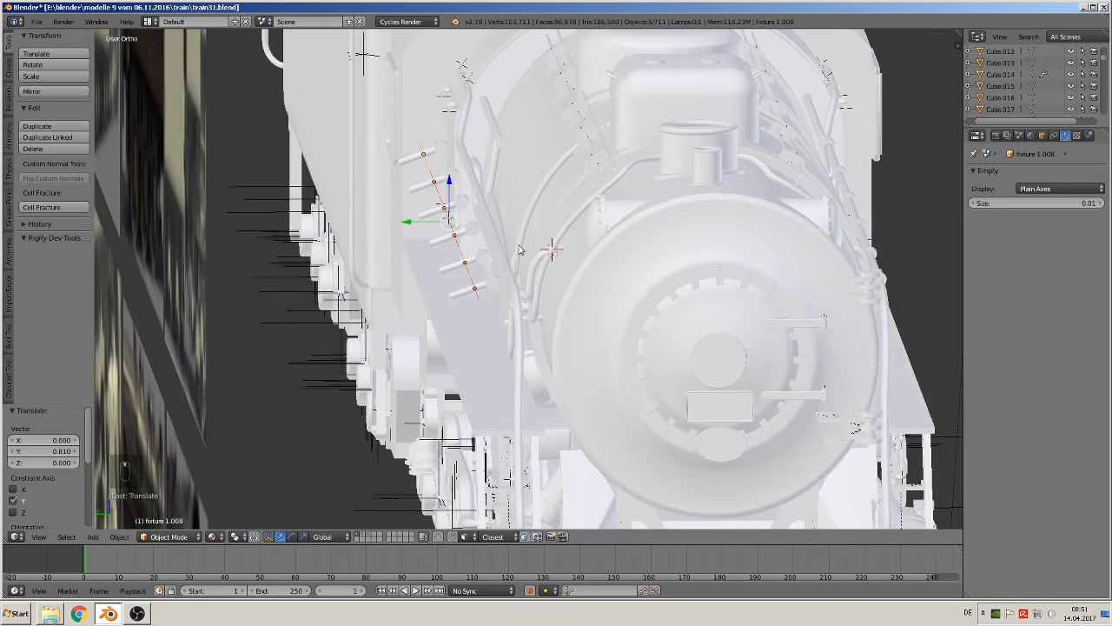
key(r)
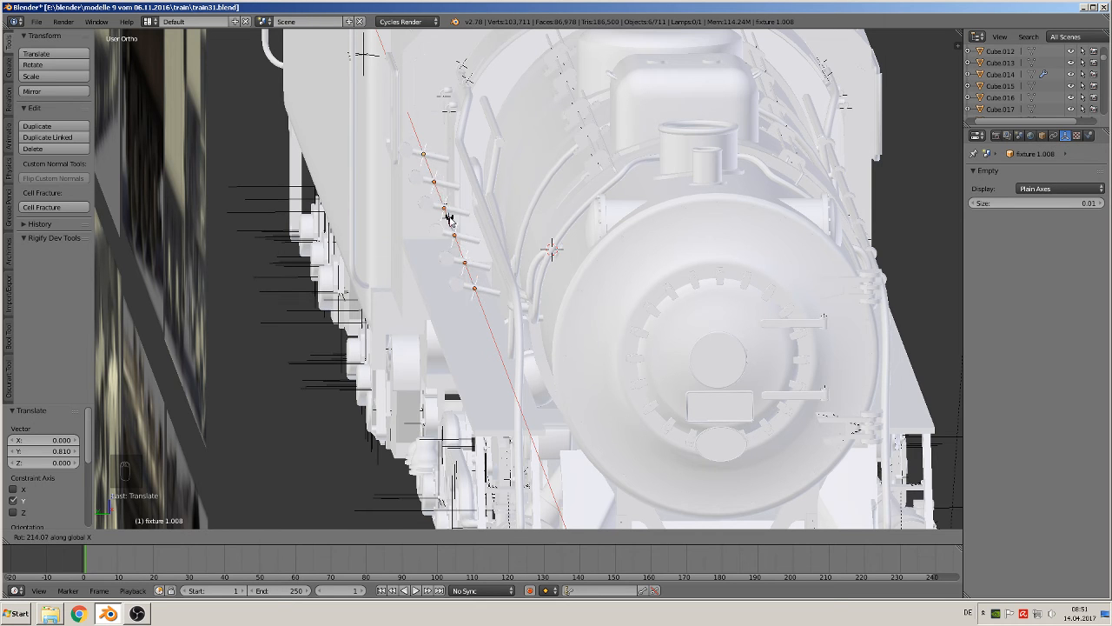
click(449, 217)
key(g)
key(y)
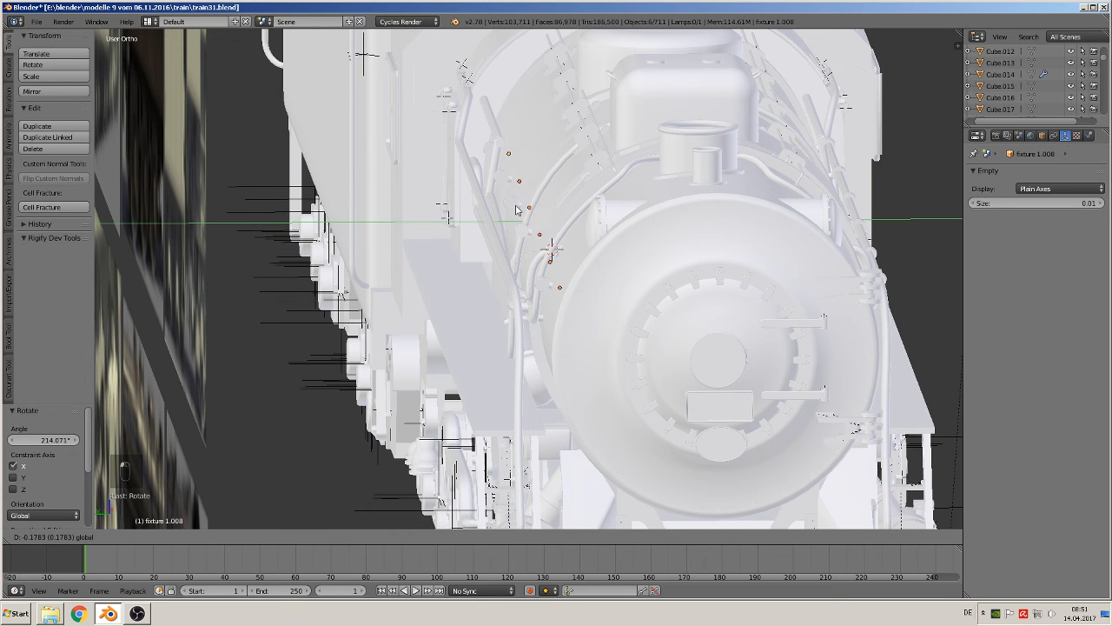
click(516, 210)
- Move the six copied brackets 0.059 along Y and 0.002 along Z onto the mirrored outer pipe
middle_drag(516, 210, 547, 243)
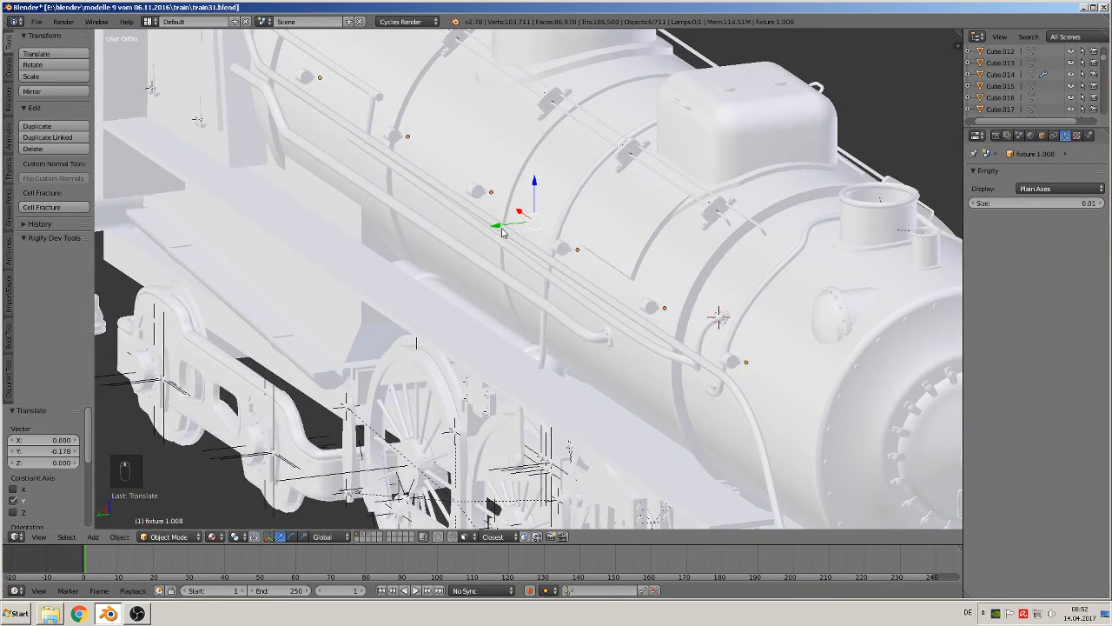
key(g)
key(y)
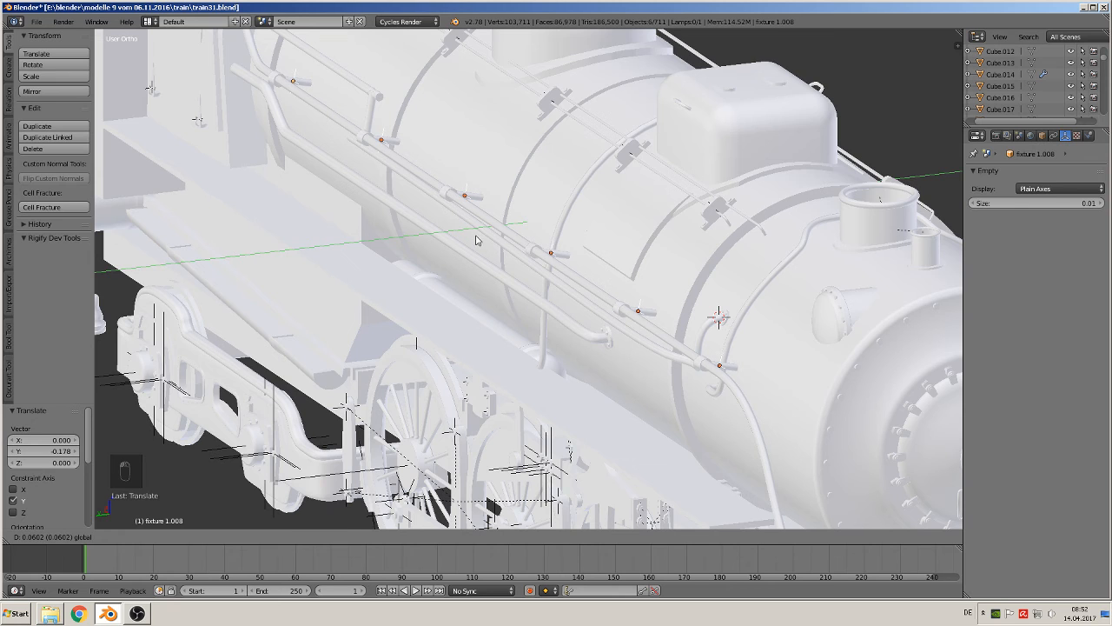
click(476, 240)
scroll(474, 241, up, 3)
scroll(540, 233, up, 2)
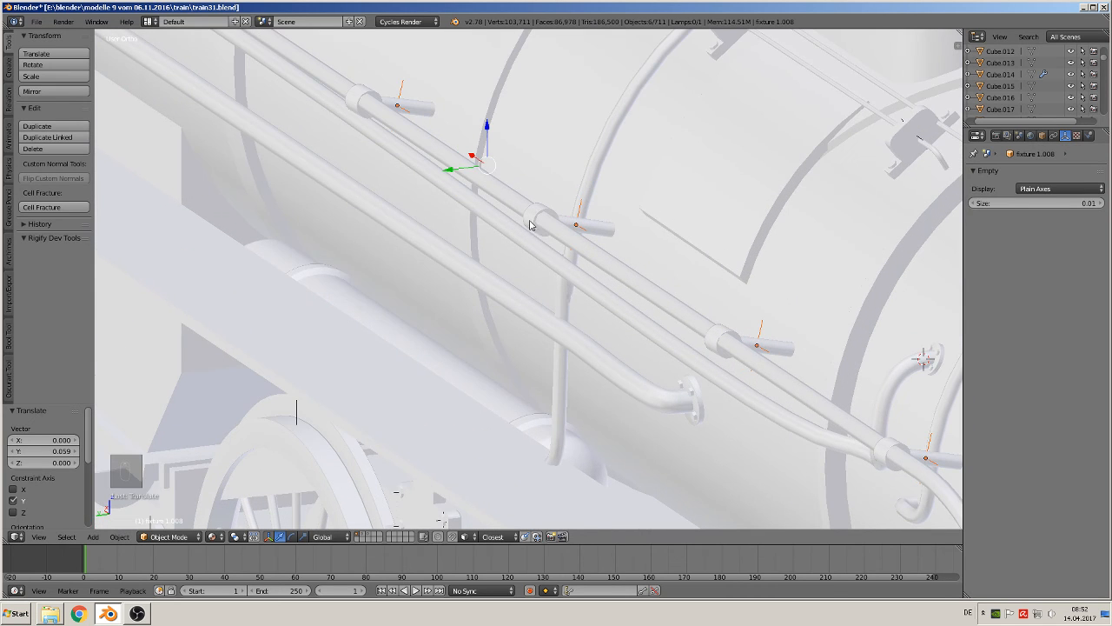
key(g)
key(z)
click(479, 130)
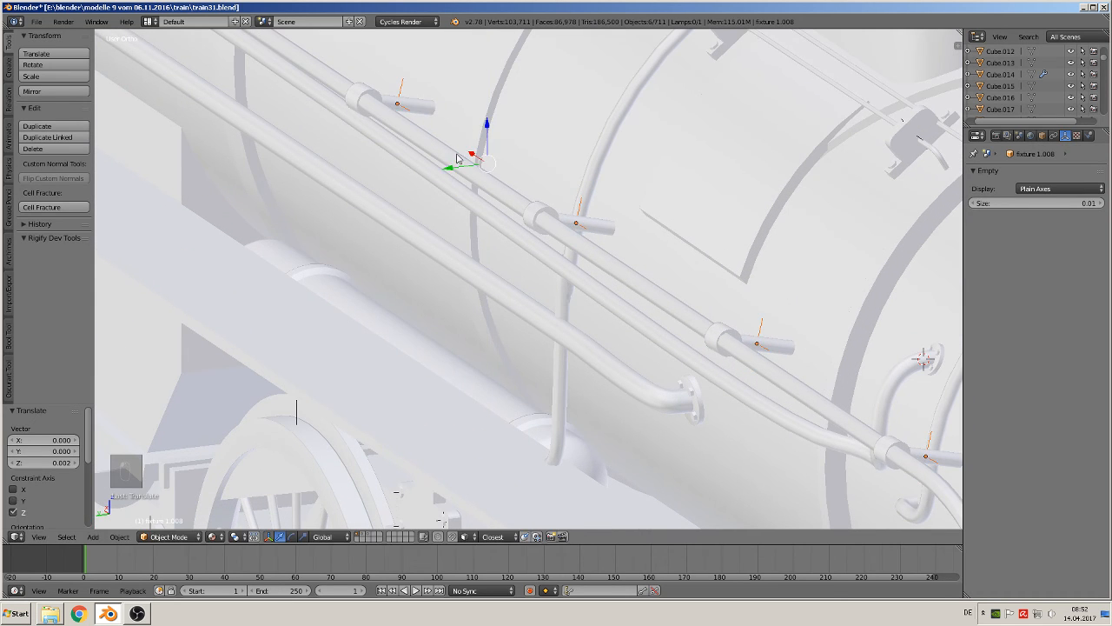
- Move the six copied brackets 0.003 along Y and about 0.002 along Z, and deselect everything
key(g)
key(y)
click(447, 172)
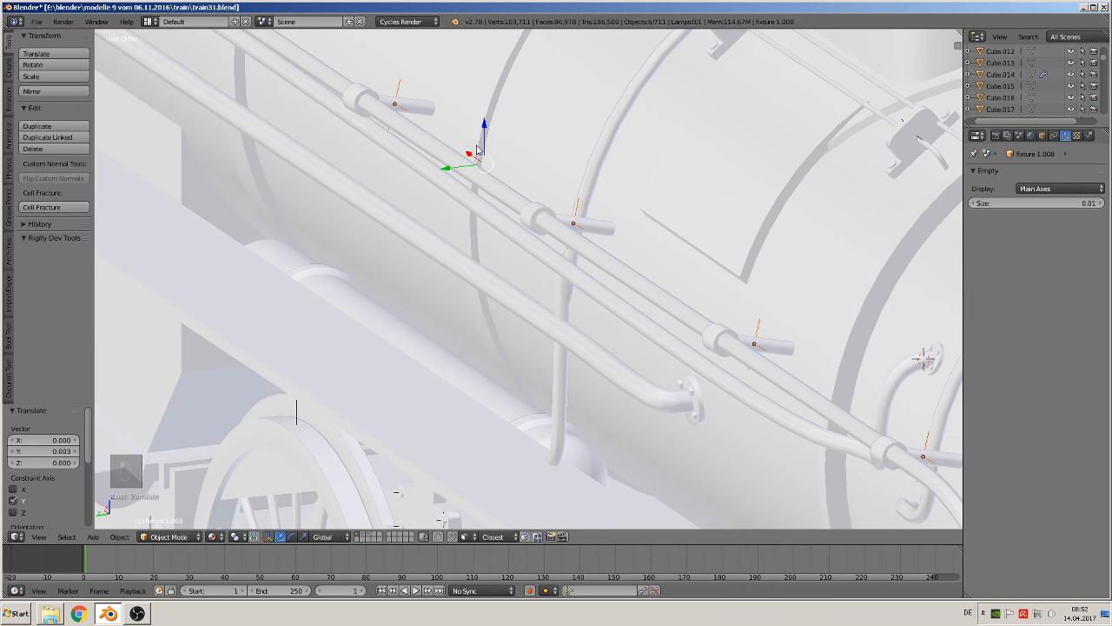
key(g)
key(z)
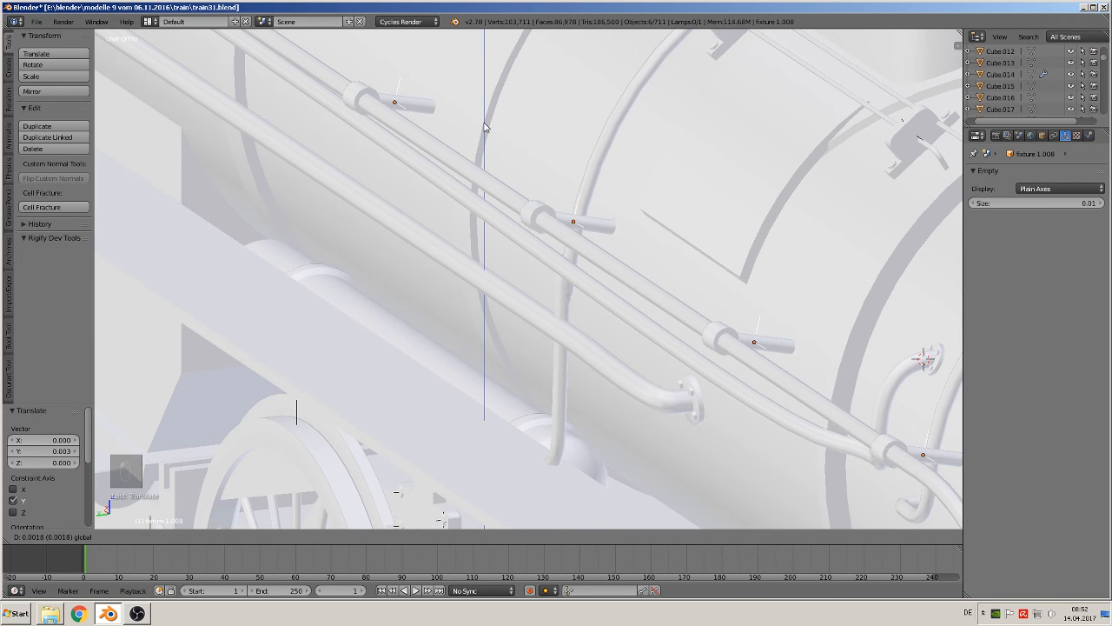
click(482, 126)
scroll(513, 174, down, 6)
key(a)
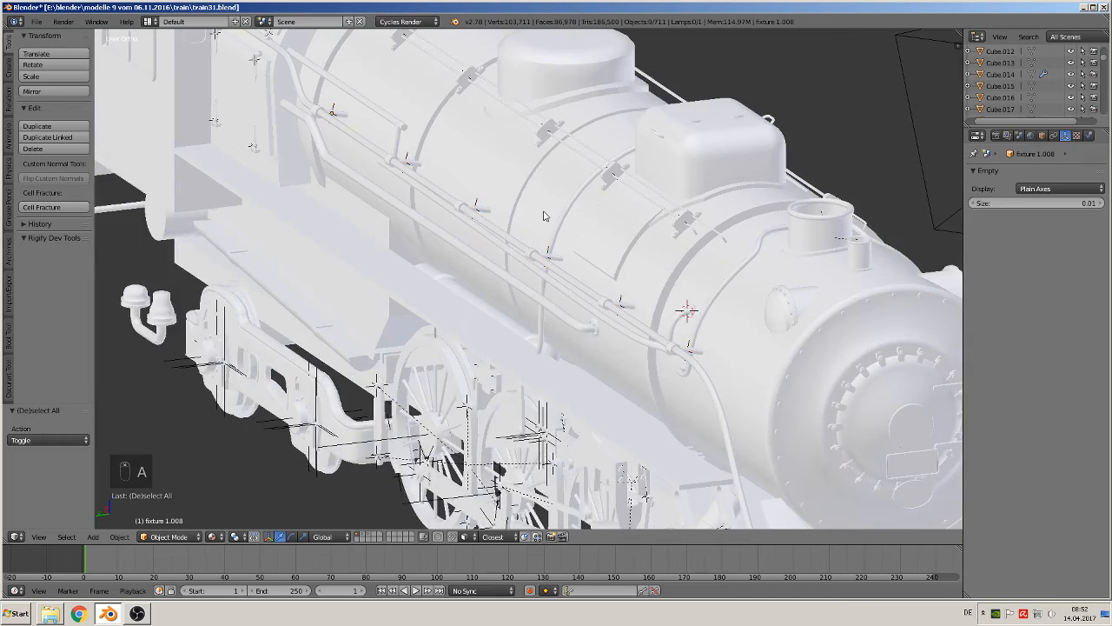
- Duplicate the single bracket on the original middle pipe and move the copy 0.745 along Y to the boiler's opposite side
scroll(547, 216, down, 3)
middle_drag(573, 229, 382, 210)
scroll(561, 267, up, 2)
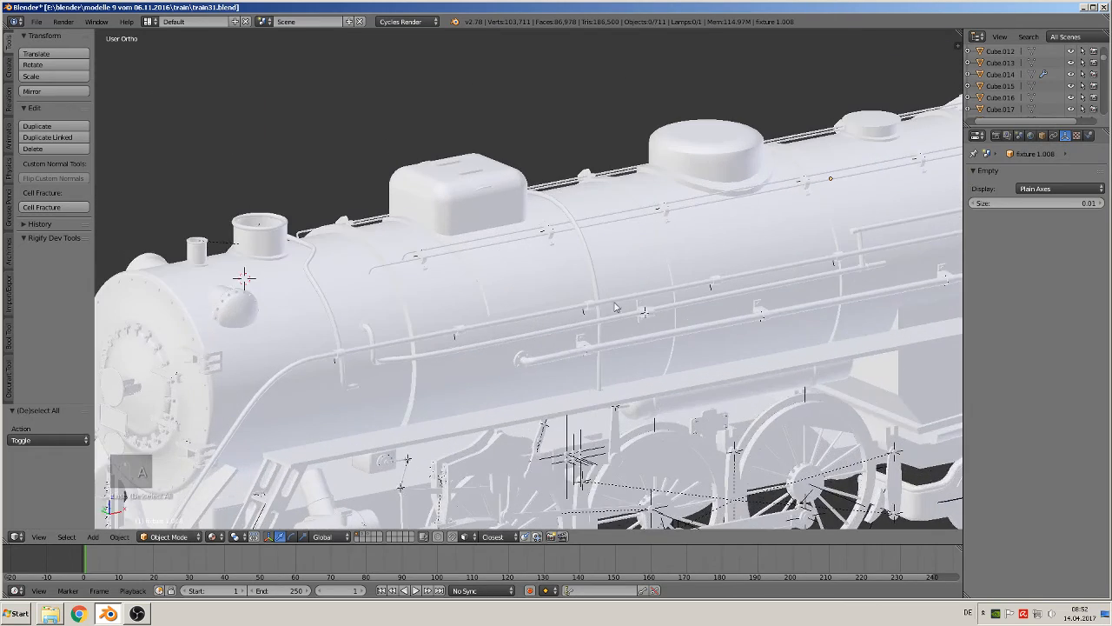
scroll(509, 304, up, 5)
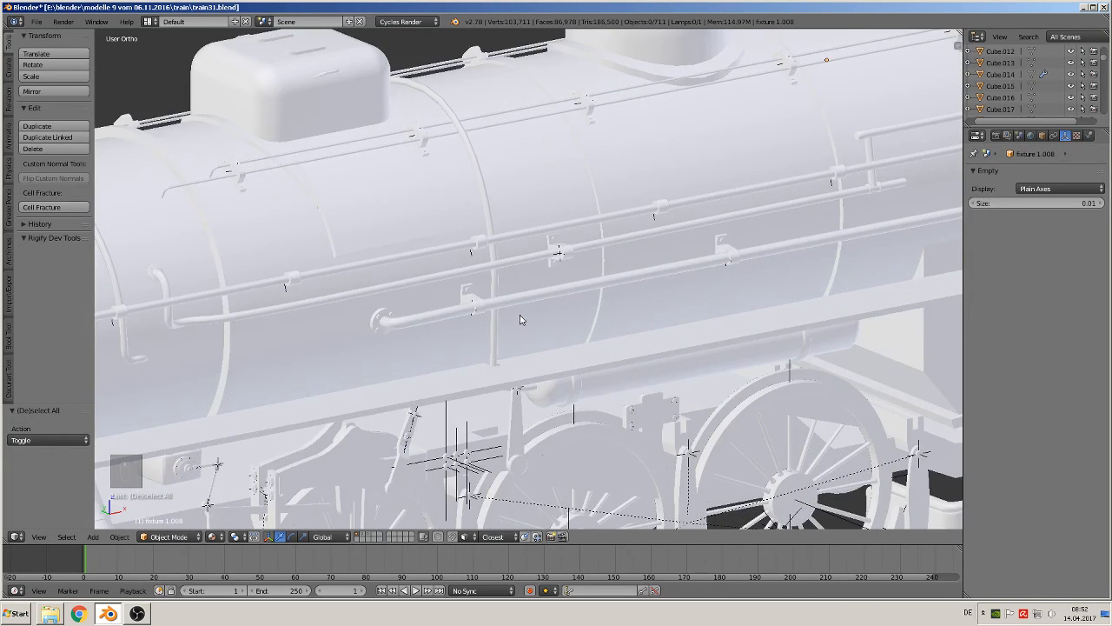
scroll(581, 299, down, 3)
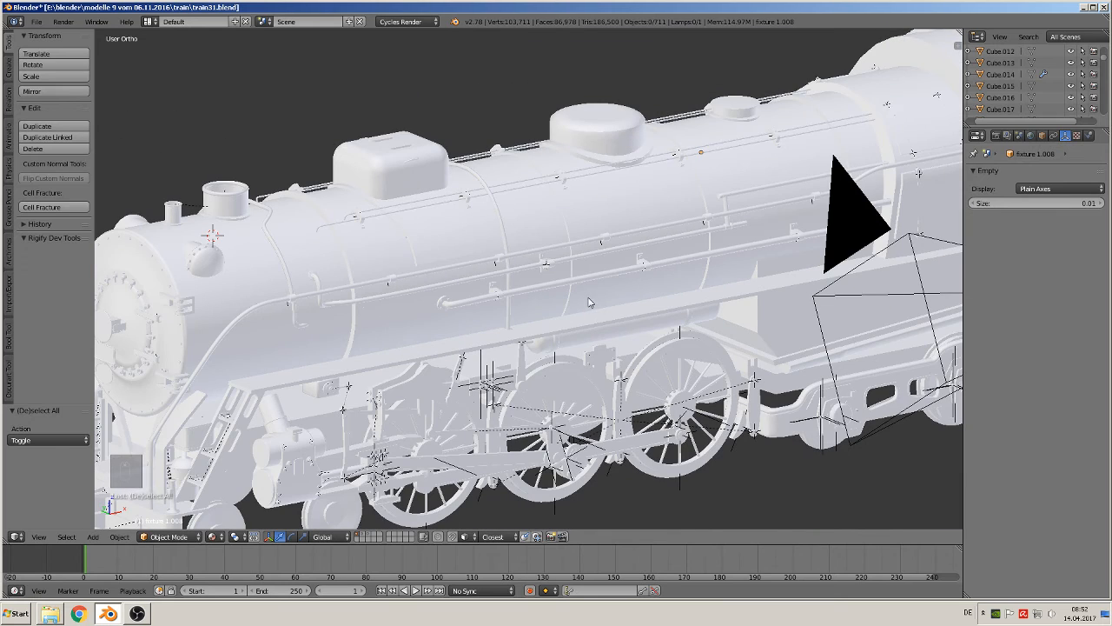
right_click(547, 265)
middle_drag(681, 276, 776, 287)
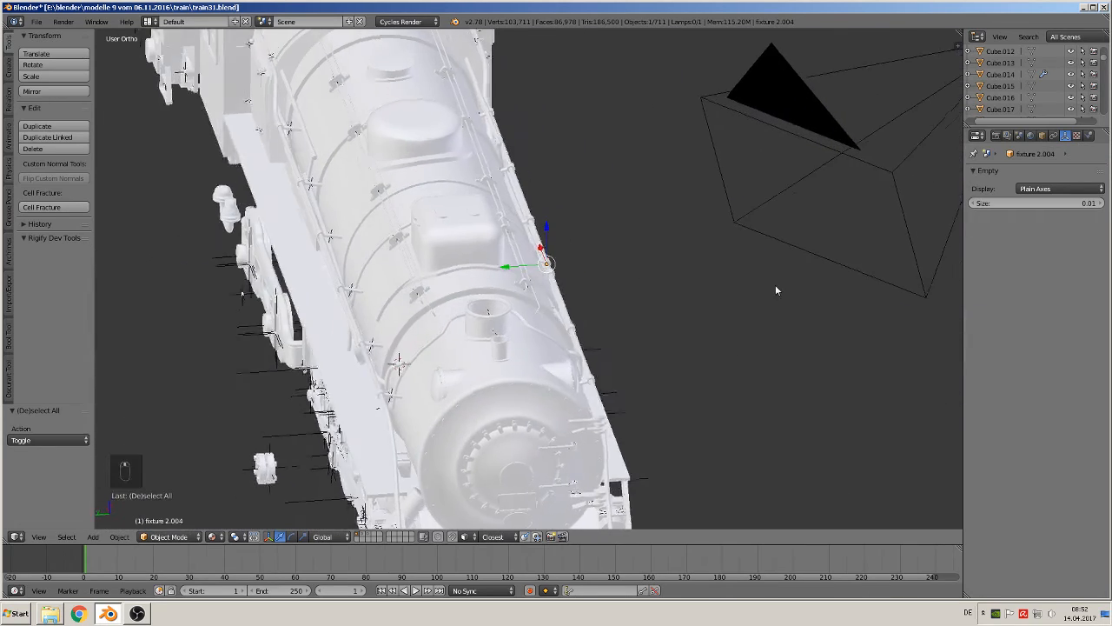
key(shift+d)
key(y)
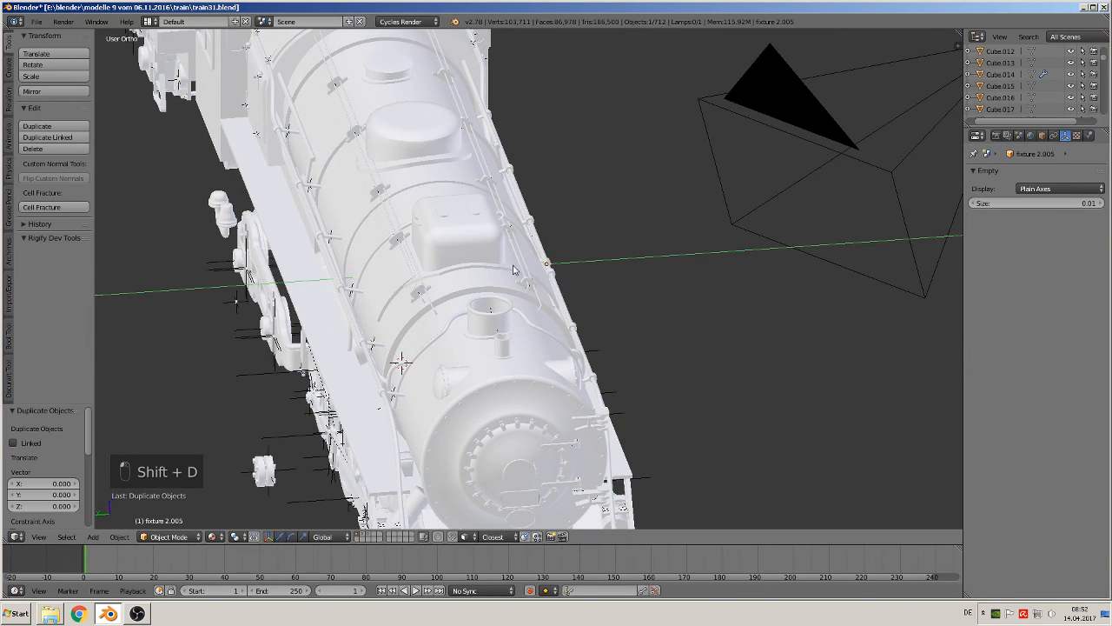
click(342, 286)
- Rotate the copied middle-pipe bracket -165.683° about the global X axis and move it 0.014 along Y
shift+middle_drag(340, 286, 594, 229)
scroll(598, 226, up, 3)
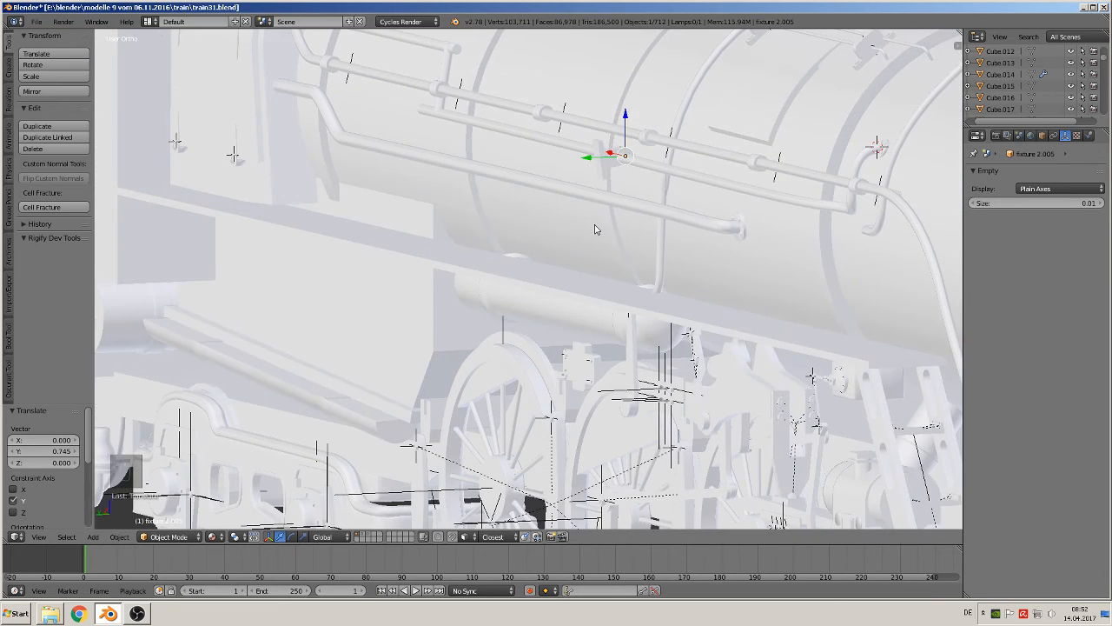
key(r)
key(x)
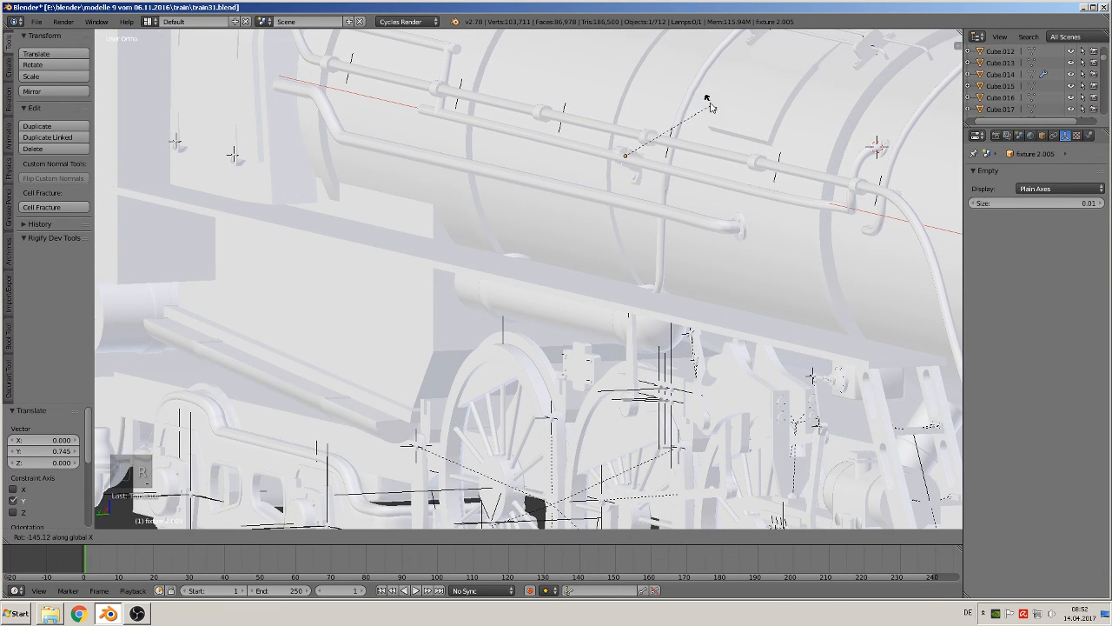
click(667, 97)
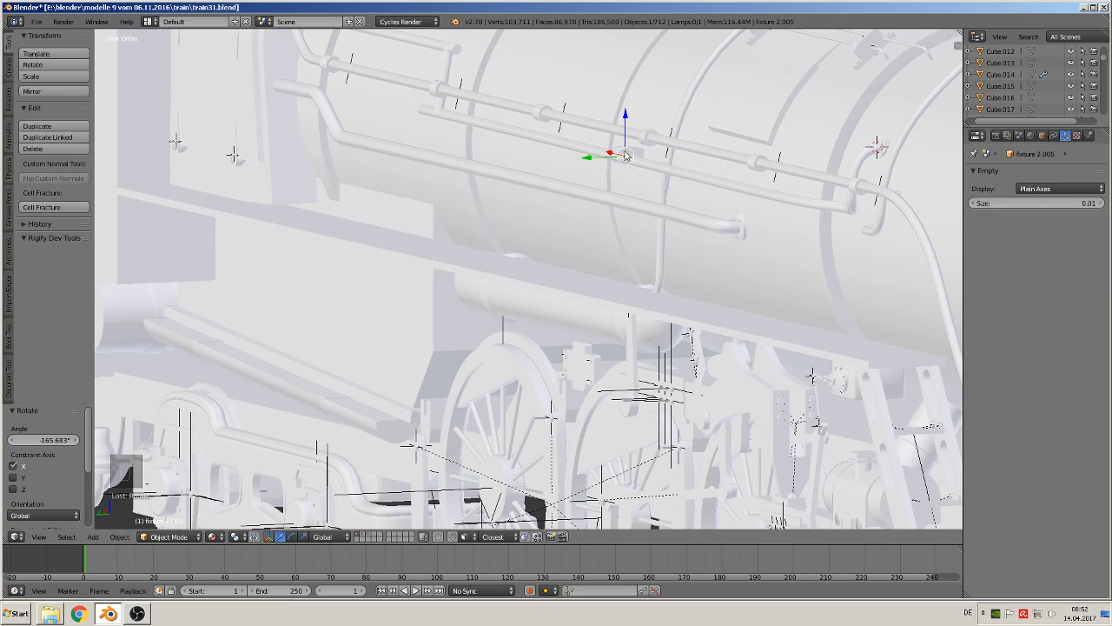
key(g)
key(y)
click(583, 164)
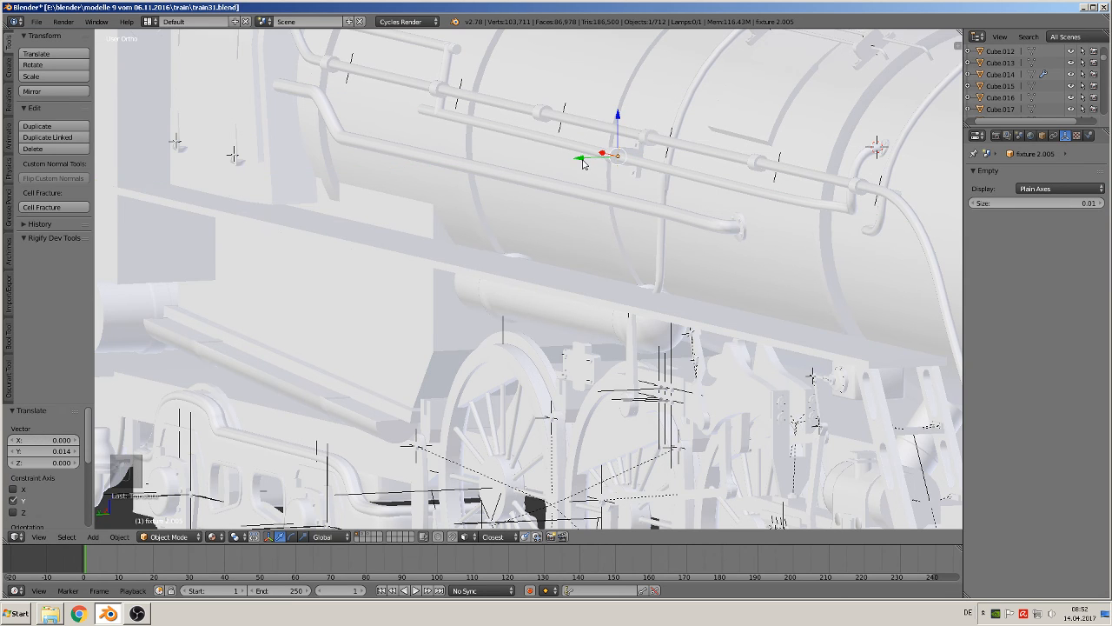
- Adjust the copied middle-pipe bracket's height slightly along Z and deselect everything
middle_drag(623, 185, 611, 181)
key(g)
key(z)
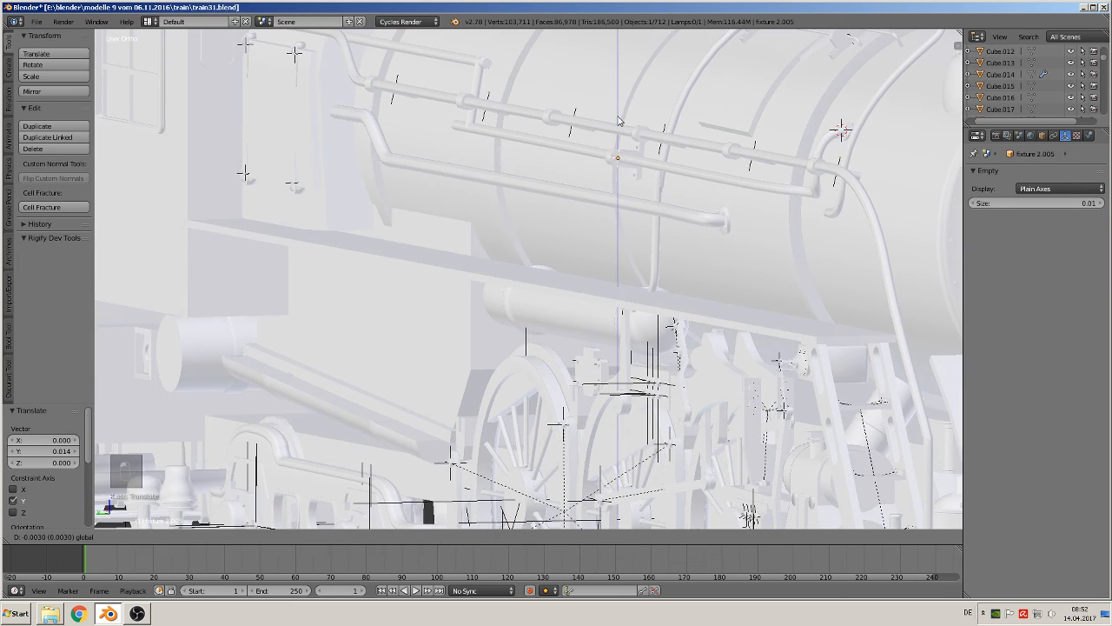
click(617, 115)
key(a)
scroll(711, 230, down, 3)
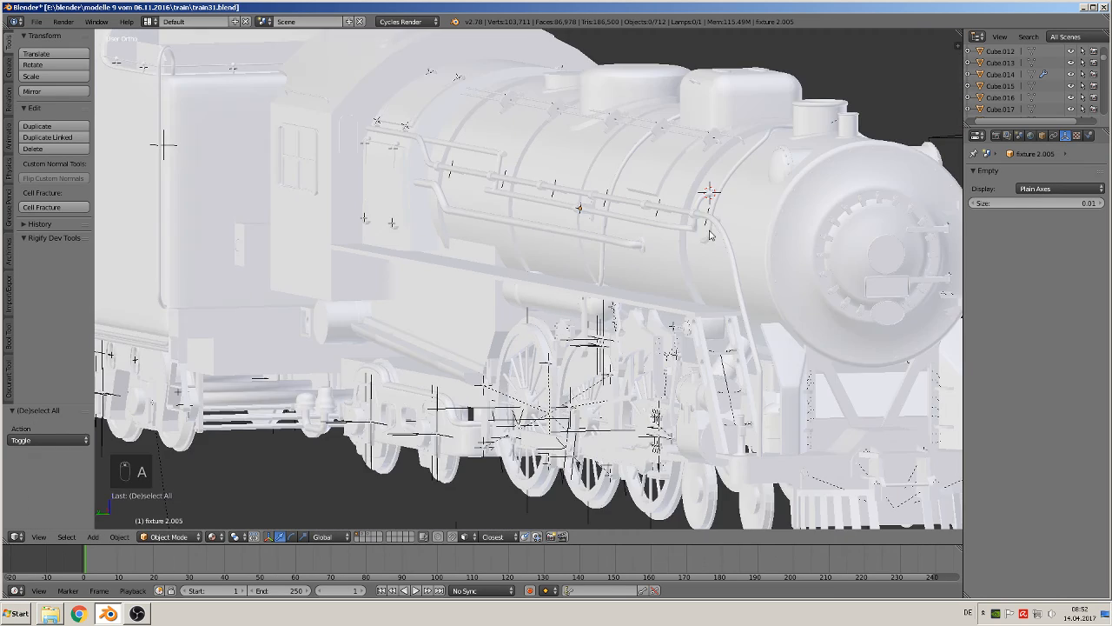
- Duplicate the three brackets on the original lower pipe and move the copies 0.958 along Y to the boiler's opposite side
middle_drag(696, 235, 518, 304)
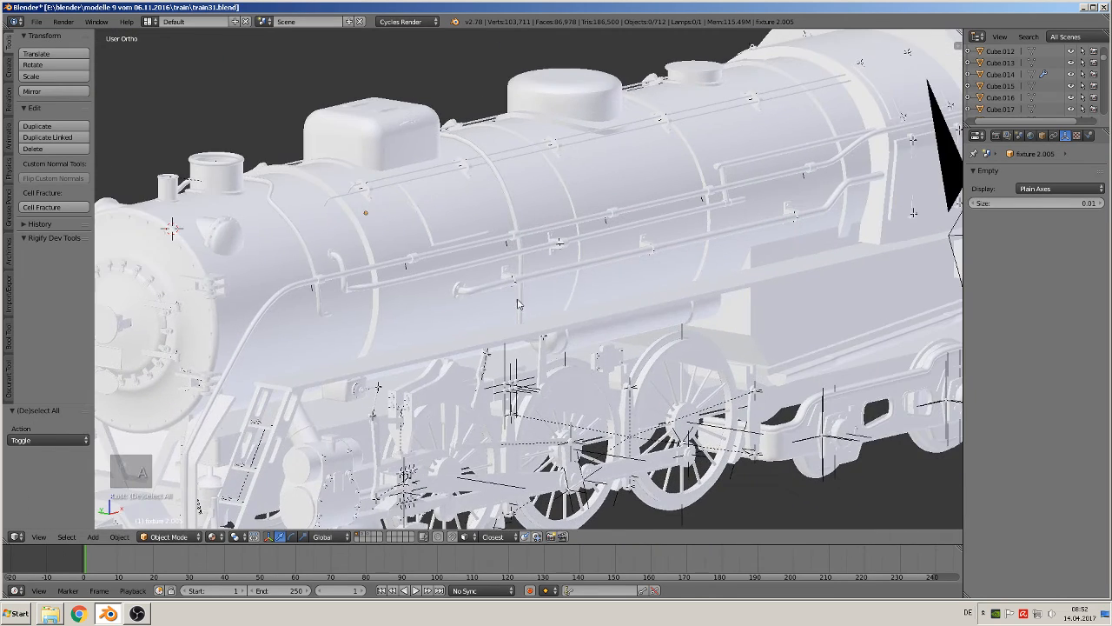
right_click(514, 278)
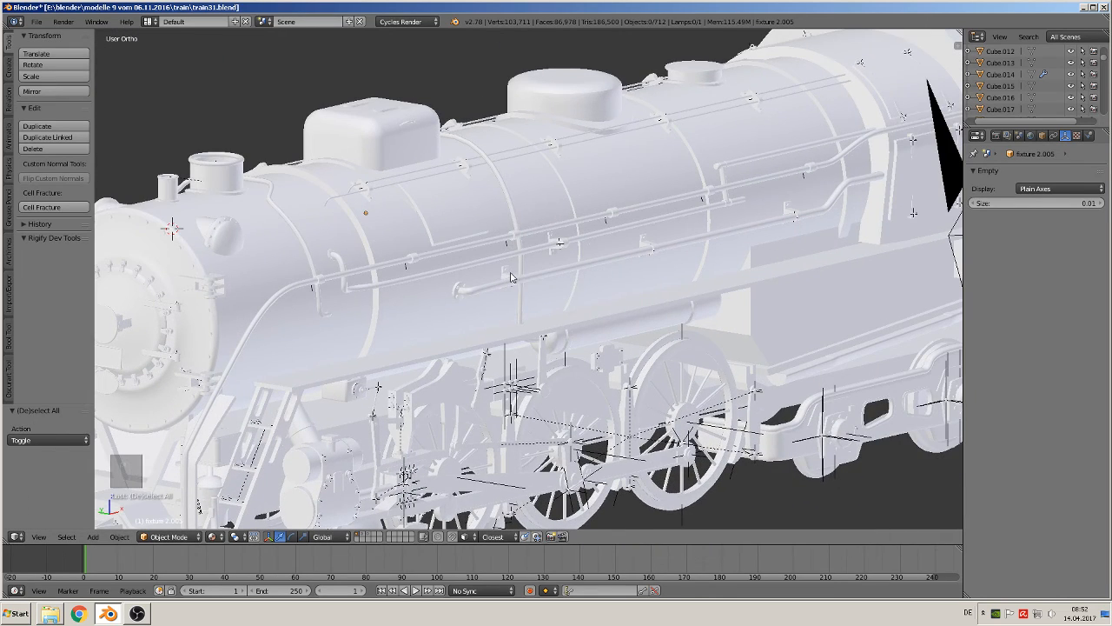
shift+right_click(649, 247)
right_click(788, 211)
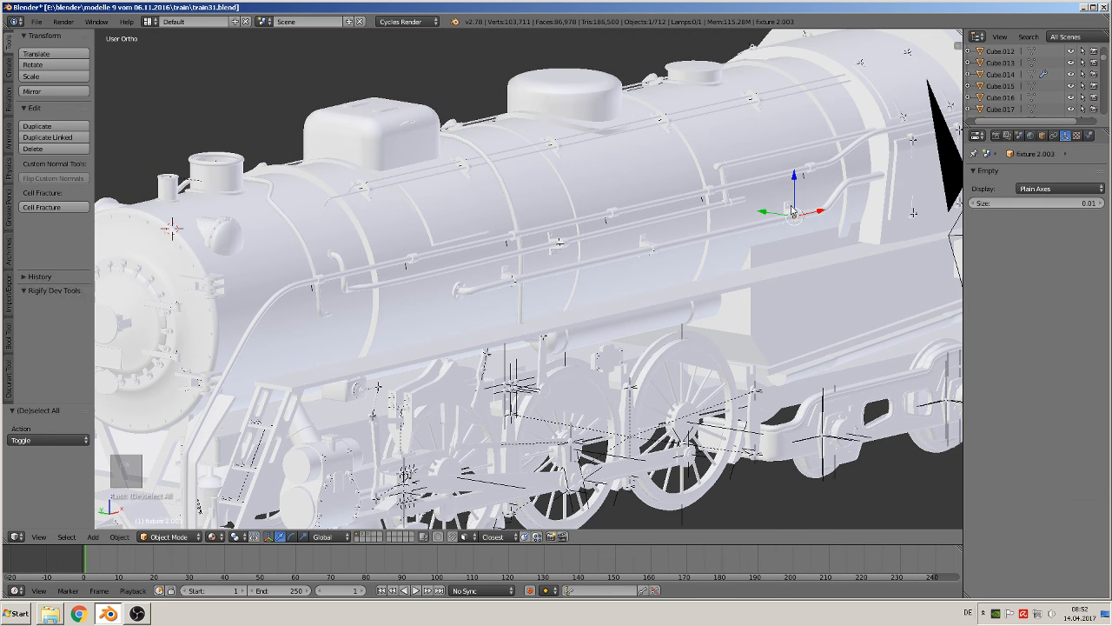
shift+right_click(647, 246)
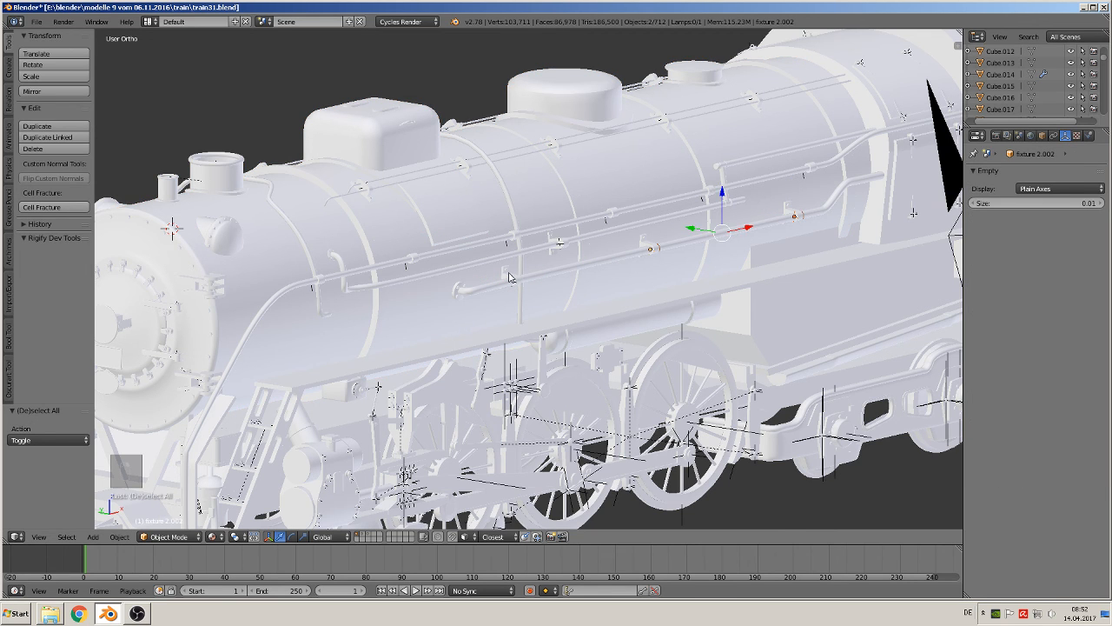
shift+right_click(510, 276)
middle_drag(536, 295, 598, 322)
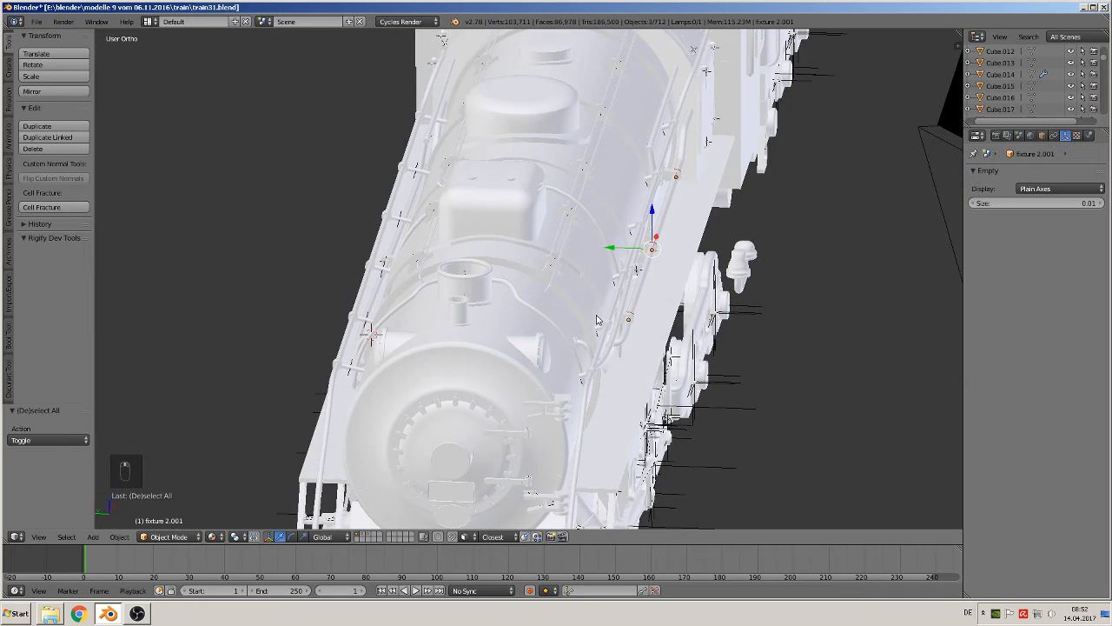
key(shift+d)
key(y)
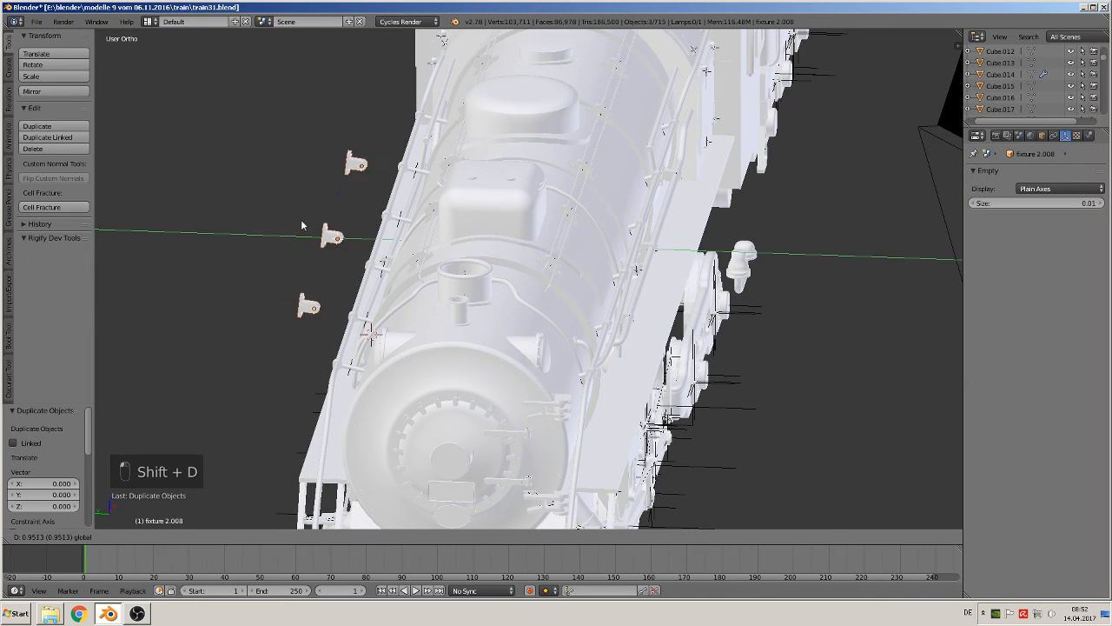
click(409, 308)
shift+middle_drag(409, 309, 505, 275)
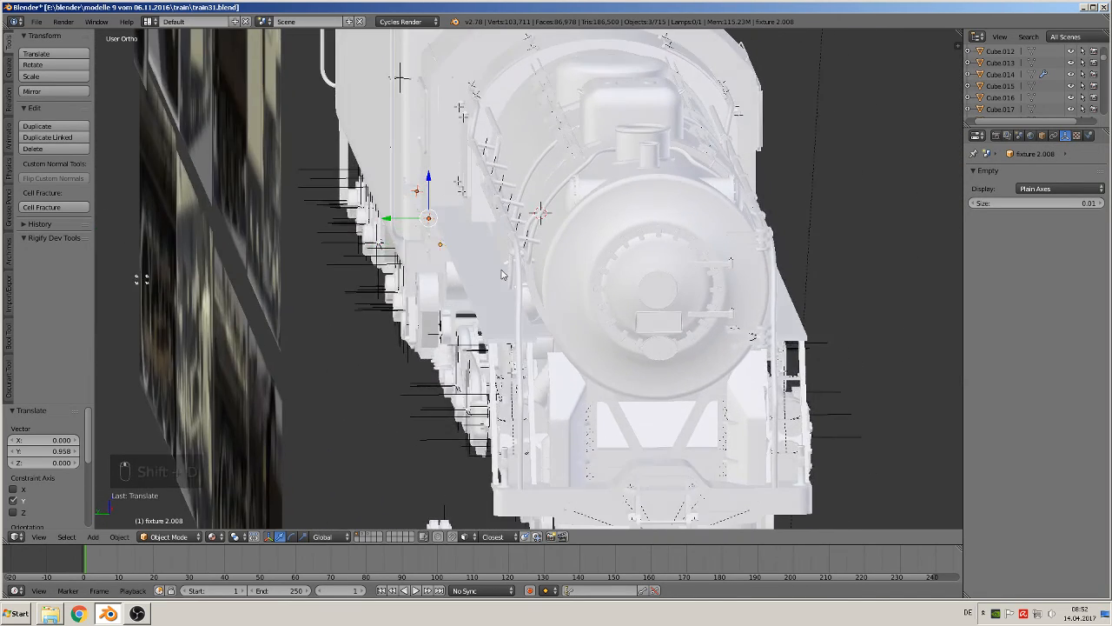
- Rotate the three copied lower-pipe brackets about the global X axis to face the boiler and move them 0.007 along Y
key(r)
key(x)
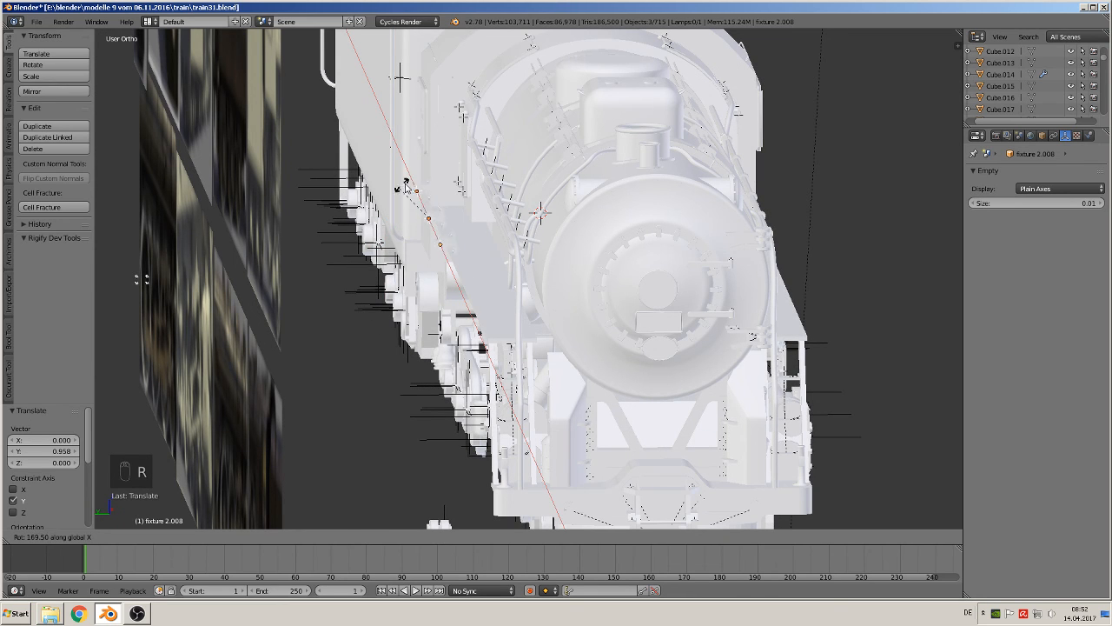
click(437, 211)
middle_drag(437, 211, 540, 266)
drag(397, 223, 477, 230)
- Rotate the three copied lower-pipe brackets -18.637° about the global X axis, move them 0.009 along Y and deselect everything
scroll(522, 230, up, 5)
scroll(522, 233, up, 3)
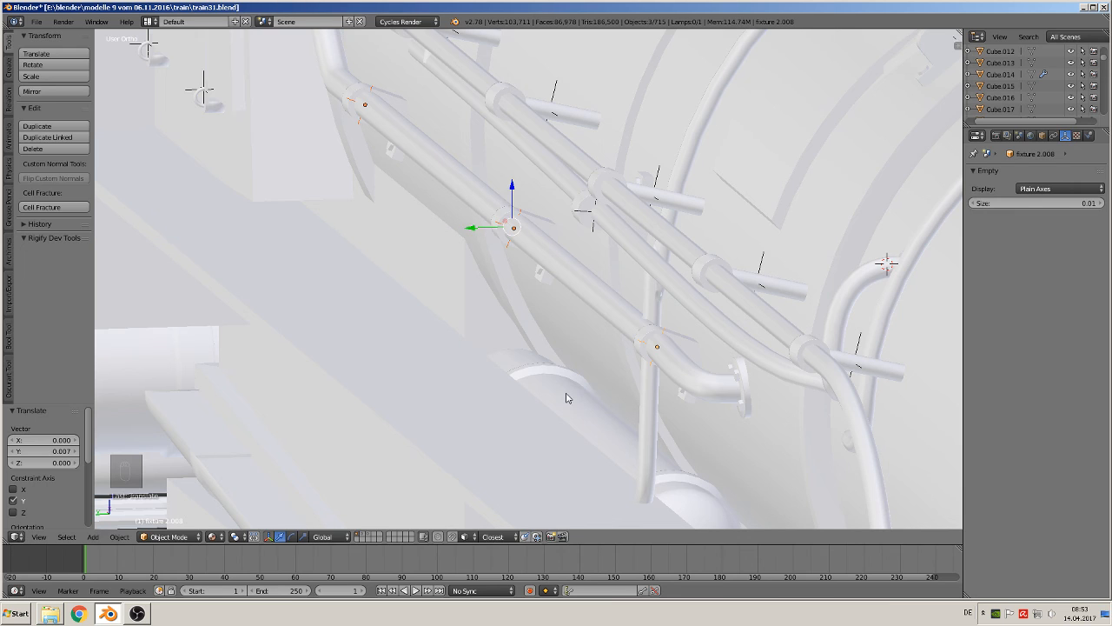
key(r)
key(x)
click(612, 365)
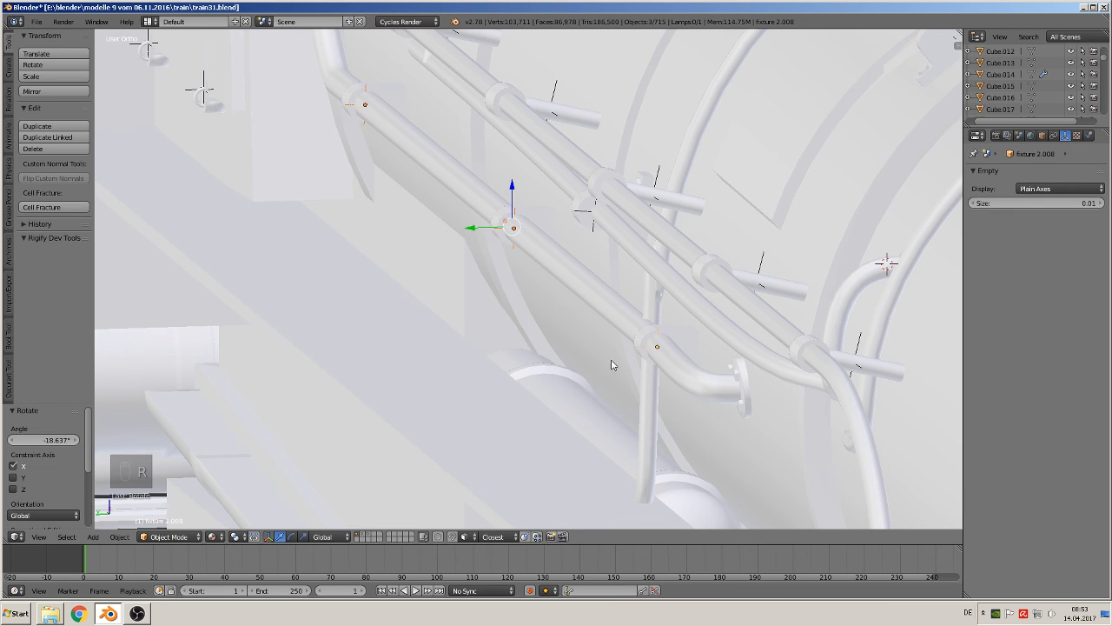
drag(477, 233, 467, 231)
scroll(471, 243, down, 1)
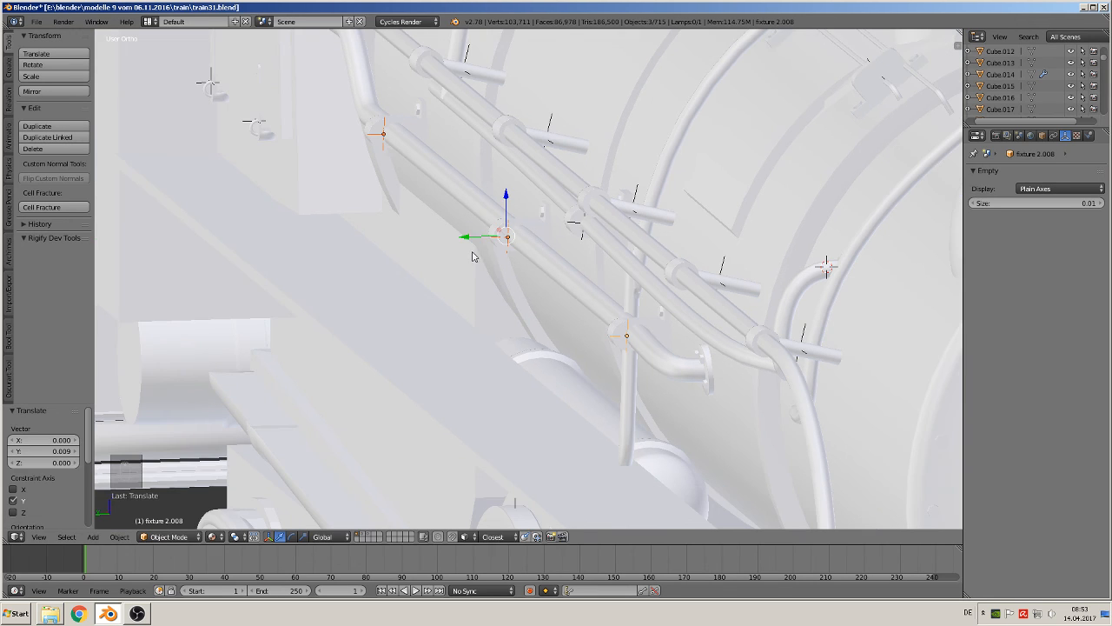
key(a)
key(a)
- Save the locomotive model to its existing file, train31.blend
scroll(491, 269, down, 2)
middle_drag(491, 269, 439, 309)
scroll(509, 311, down, 6)
middle_drag(579, 317, 562, 297)
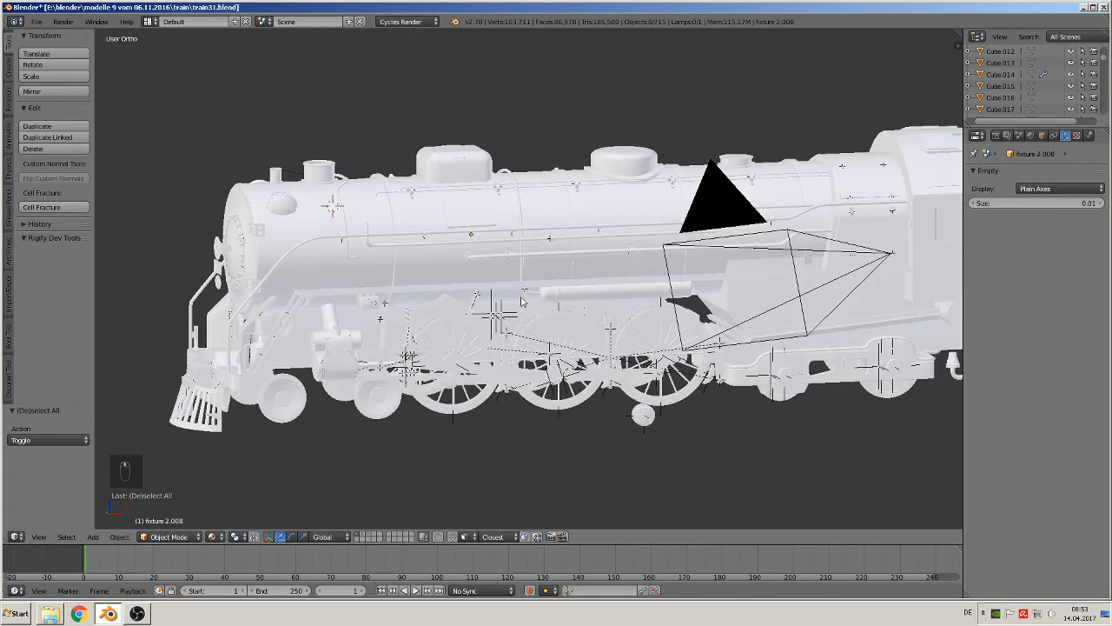
click(36, 21)
click(58, 112)
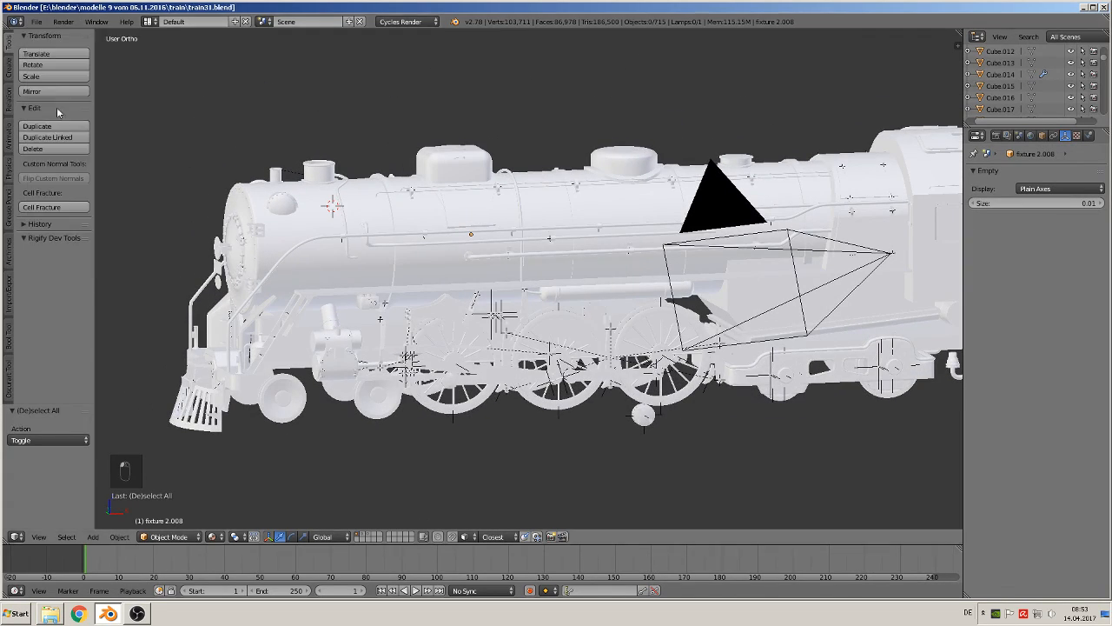
- Examine the reference photo of the area beneath the cab and compare the locomotive model with the reference images
shift+middle_drag(685, 239, 264, 250)
scroll(401, 266, down, 3)
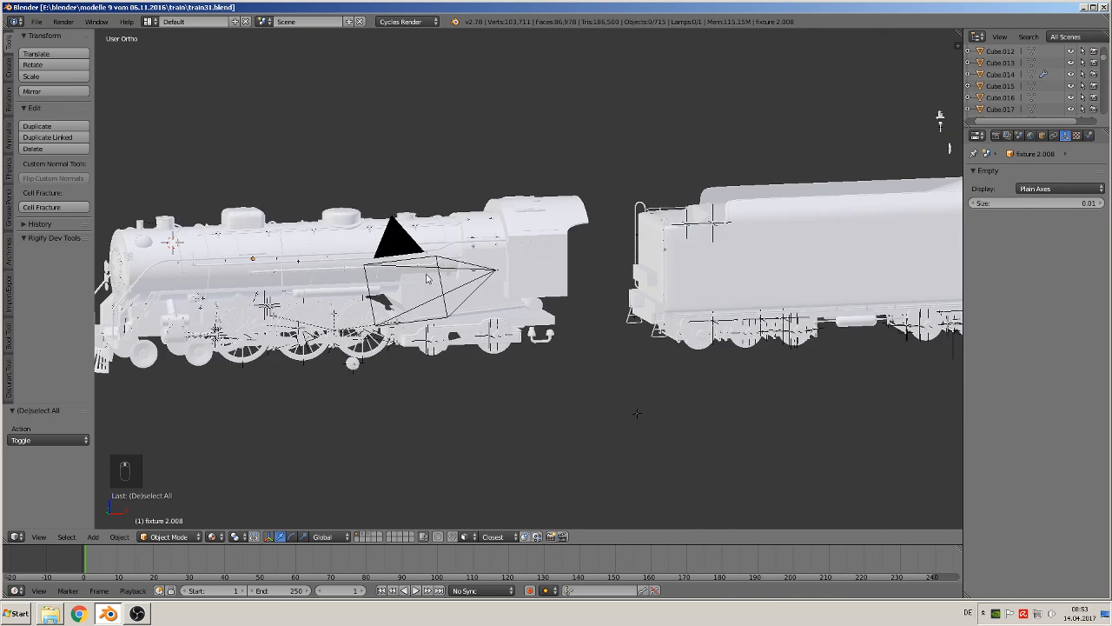
mouse_move(592, 299)
shift+middle_down()
mouse_move(525, 310)
mouse_move(592, 305)
shift+middle_up()
key(KP_1)
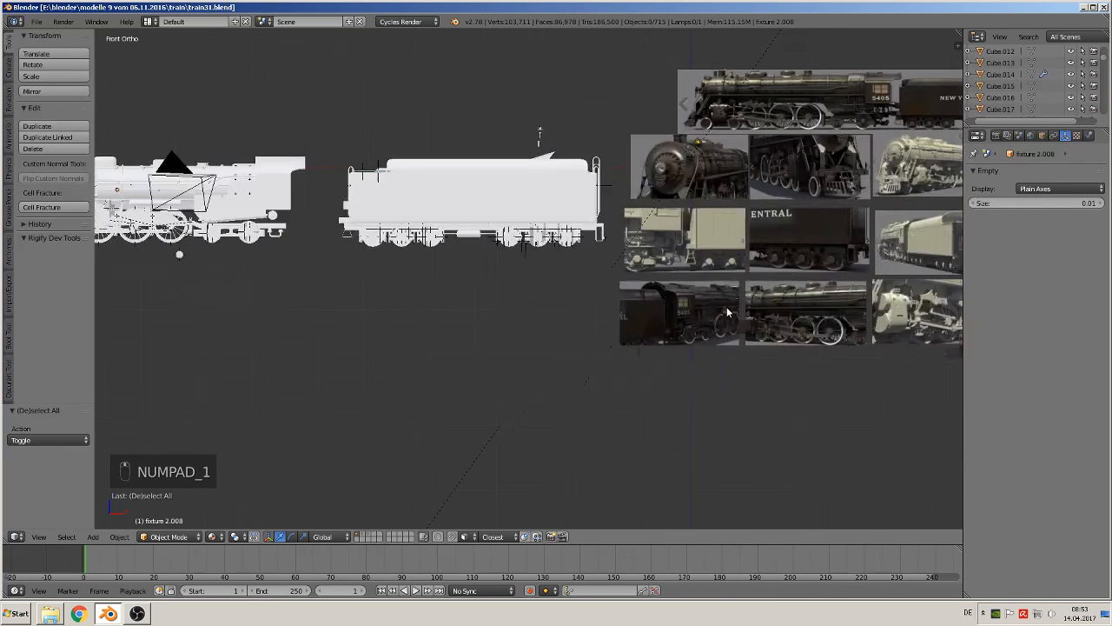
scroll(628, 297, up, 5)
scroll(633, 306, up, 7)
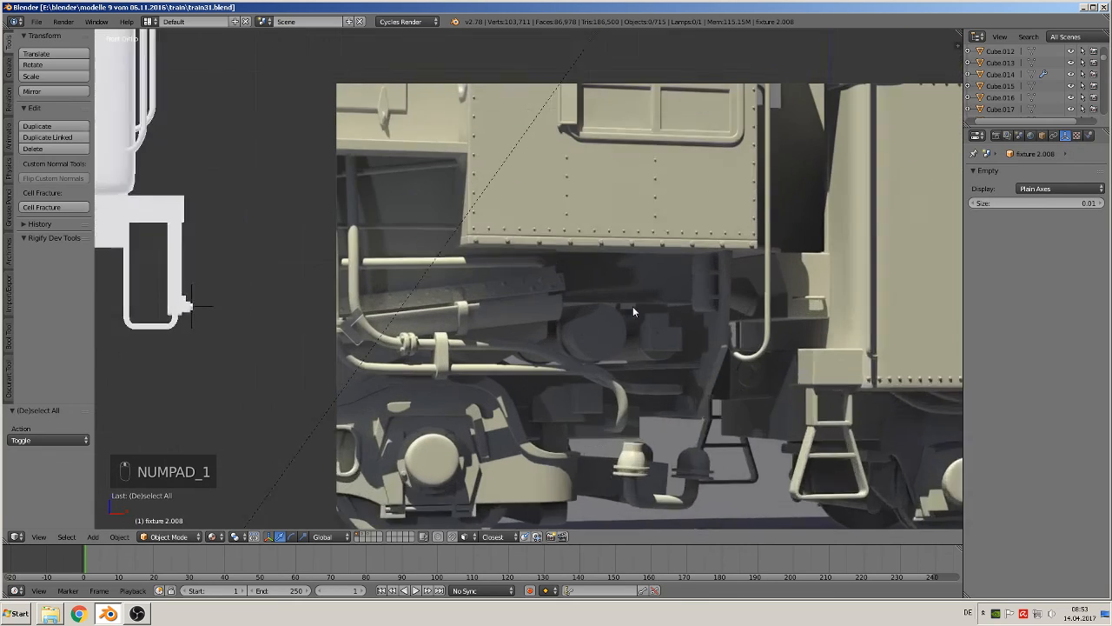
shift+middle_drag(562, 339, 689, 269)
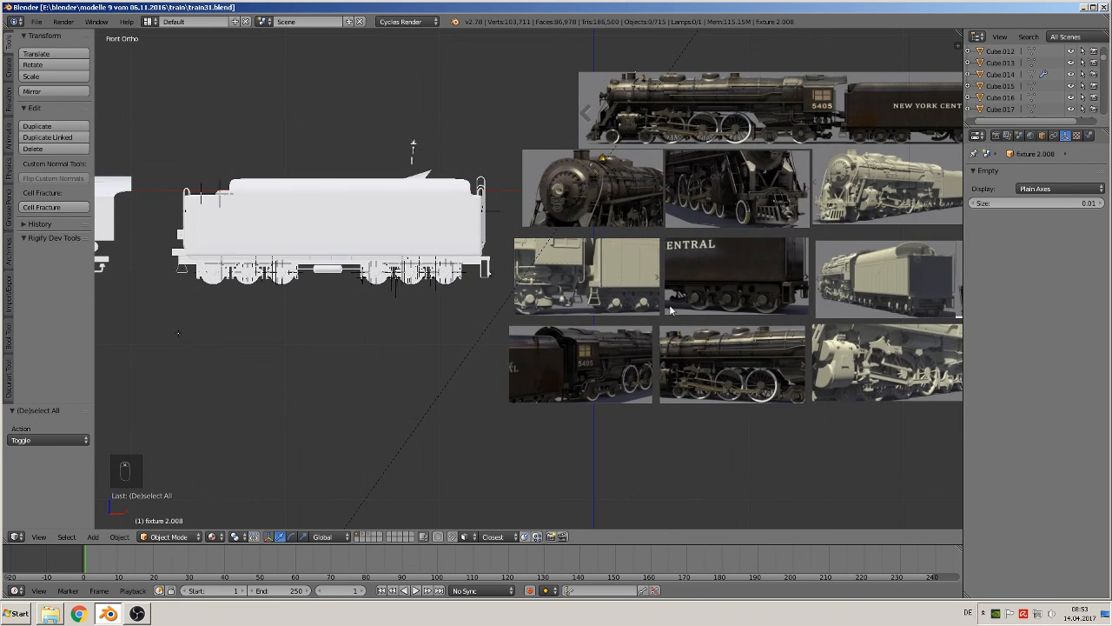
shift+middle_drag(670, 304, 245, 295)
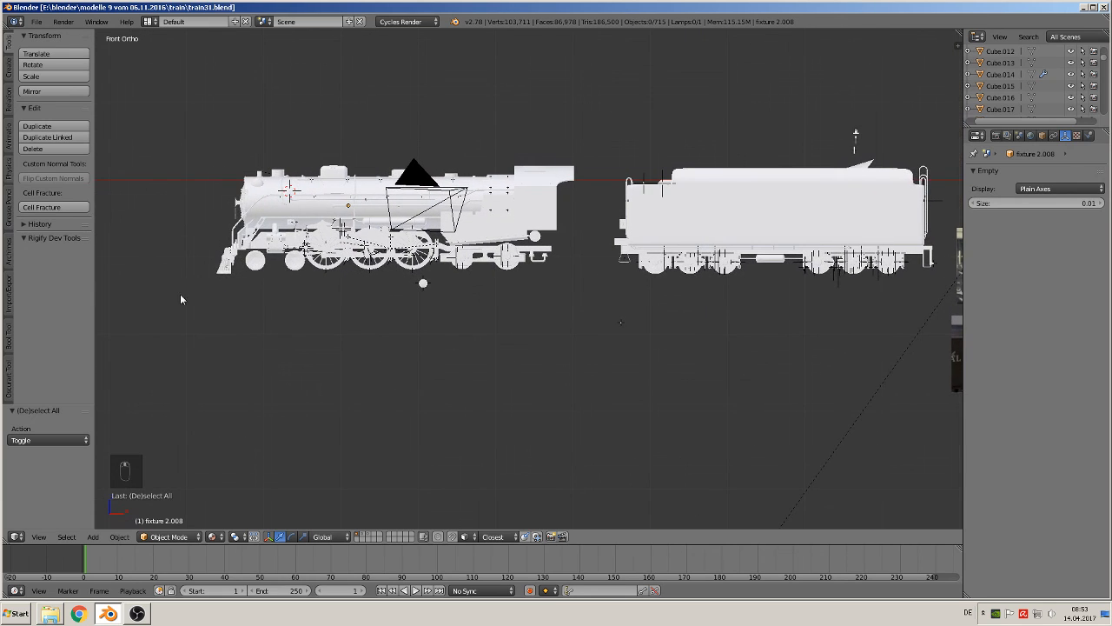
scroll(126, 286, up, 1)
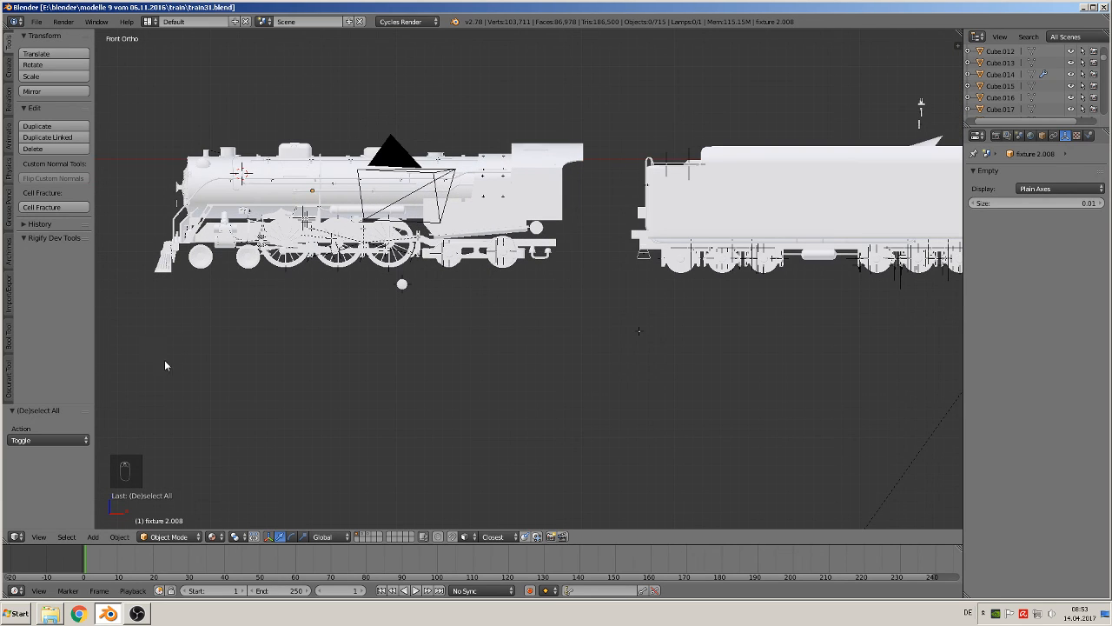
middle_drag(216, 335, 514, 365)
scroll(304, 354, up, 3)
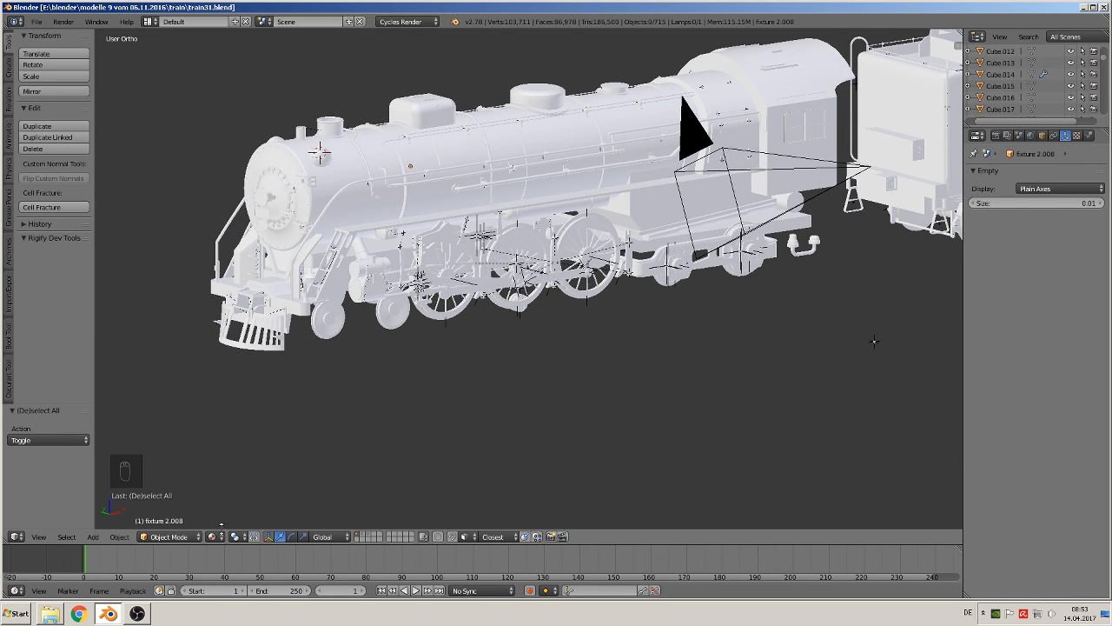
click(137, 614)
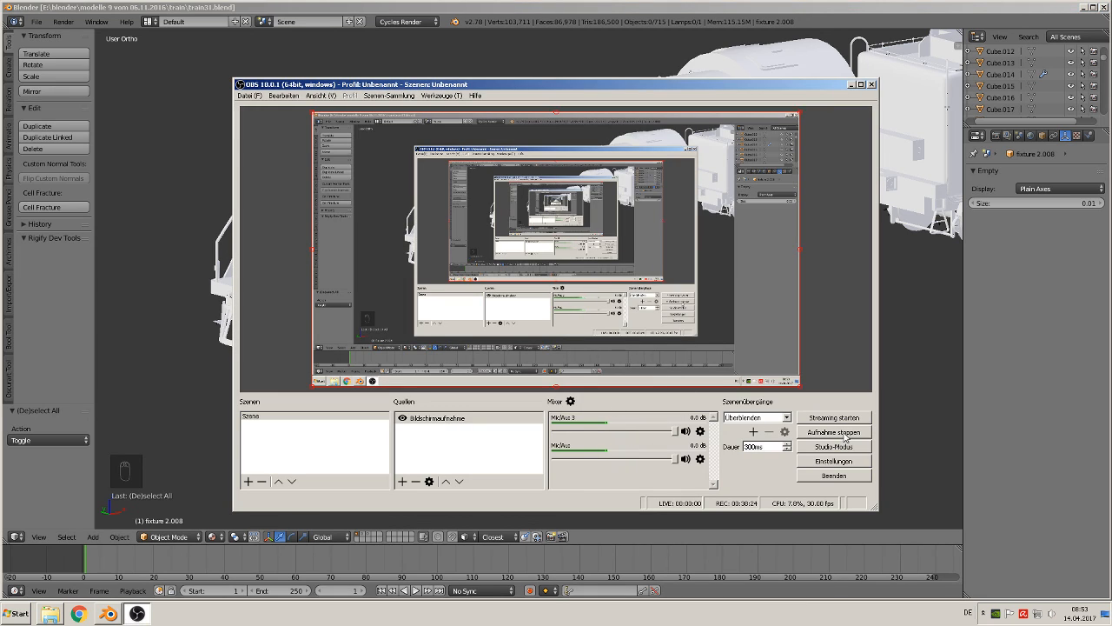